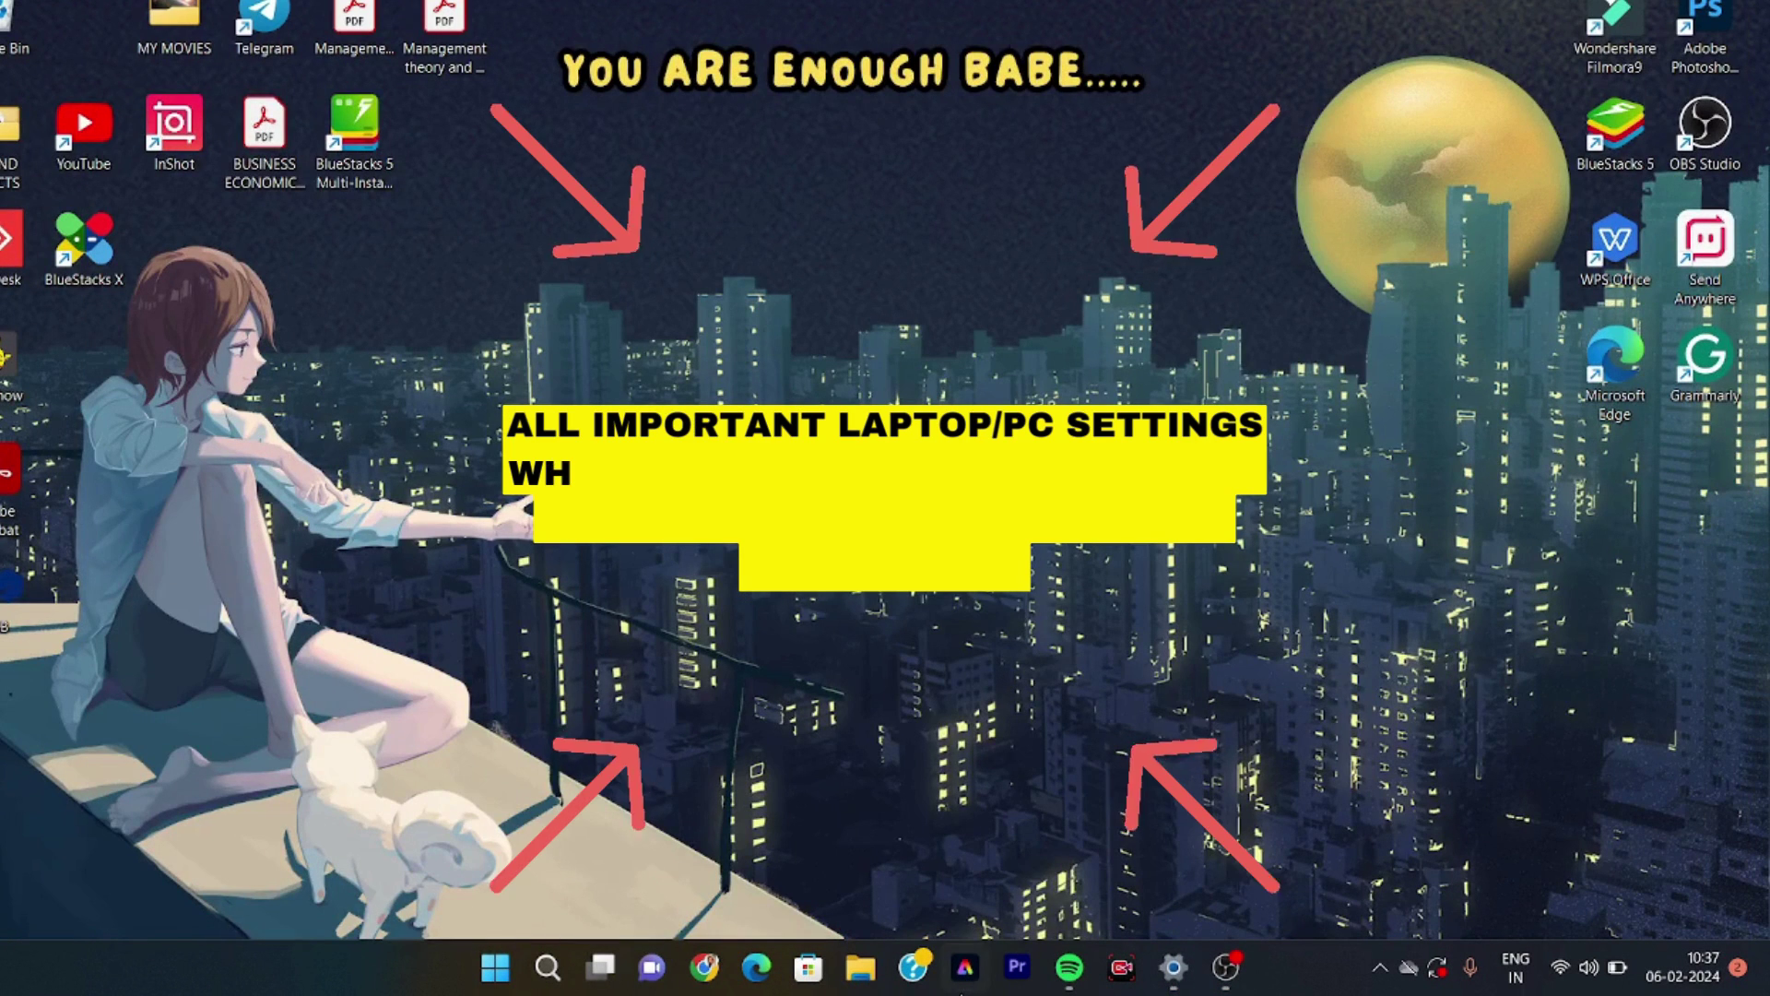
left_click(1222, 968)
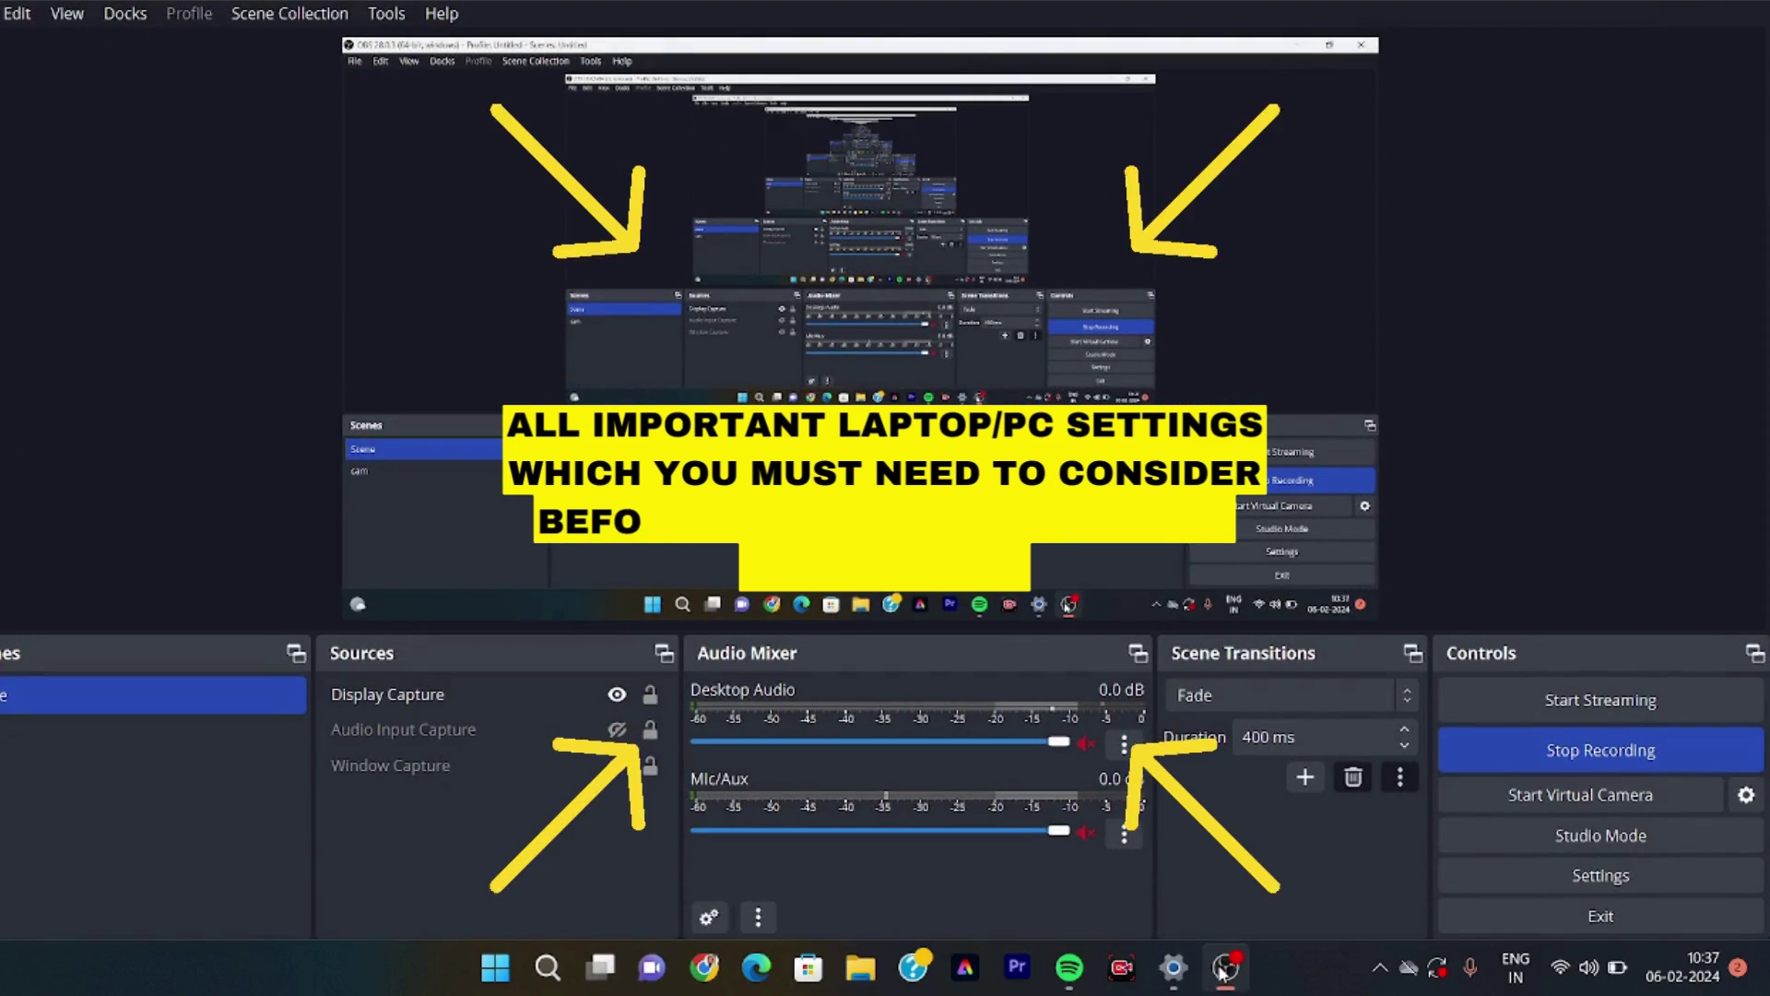
left_click(1225, 968)
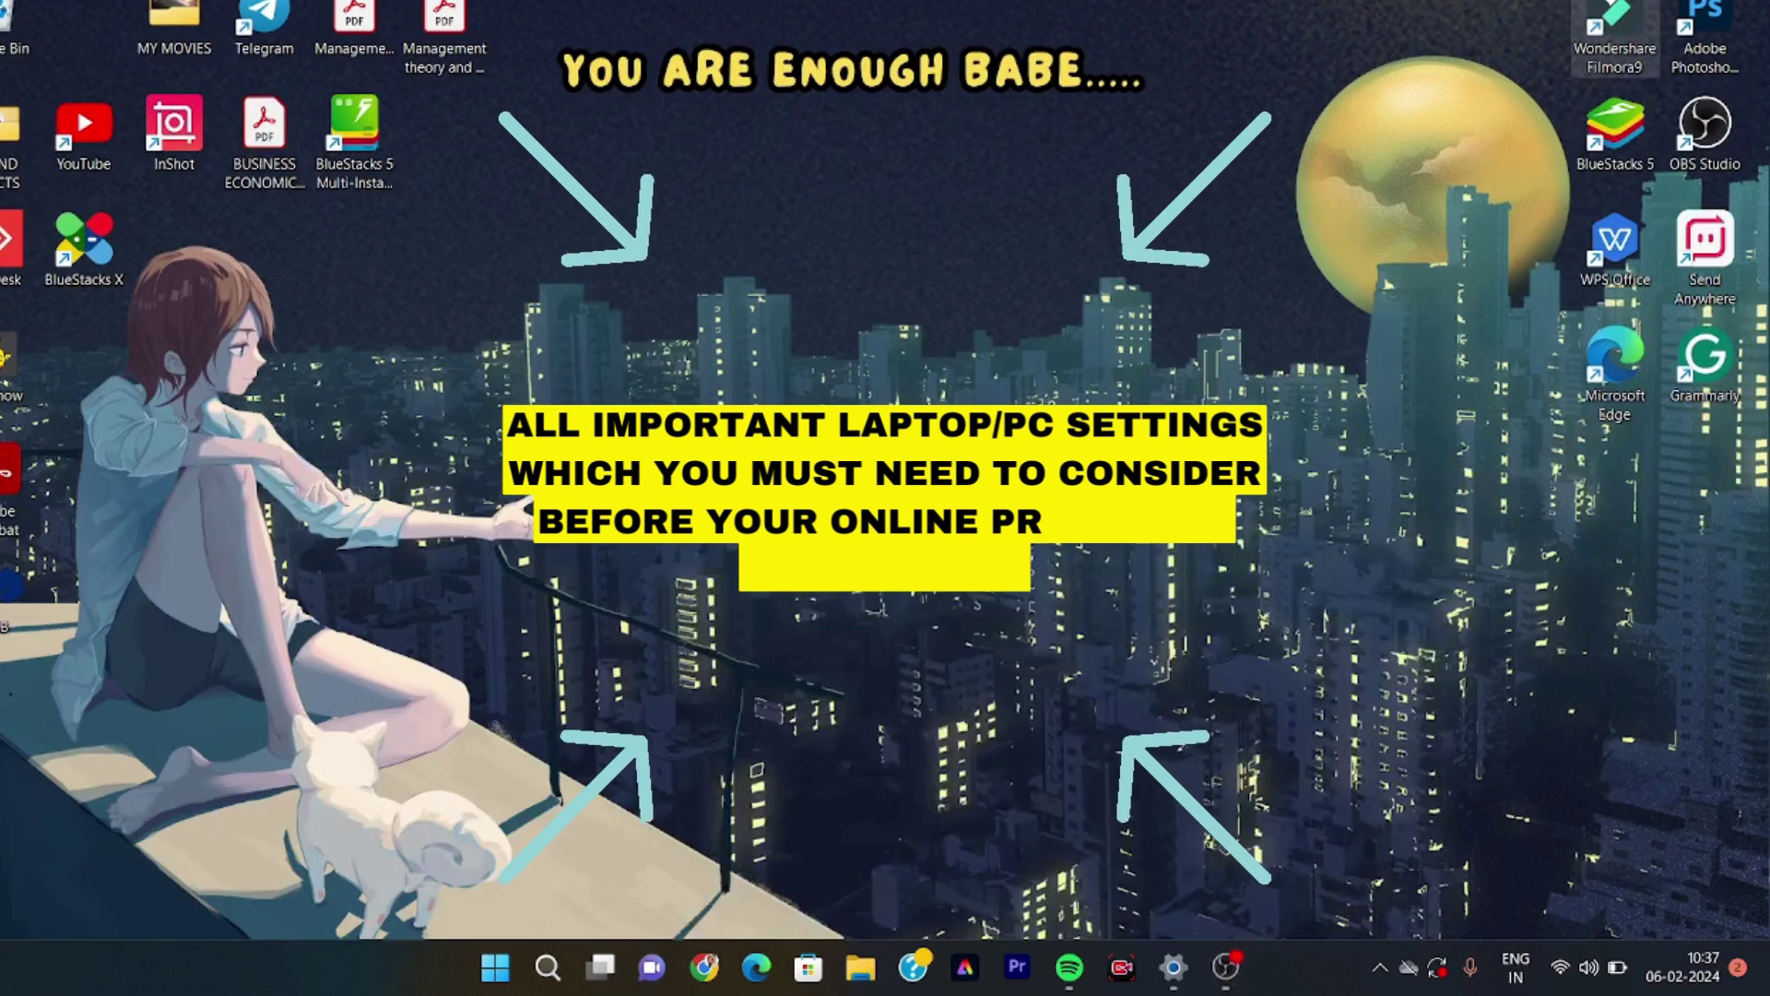
left_click(553, 967)
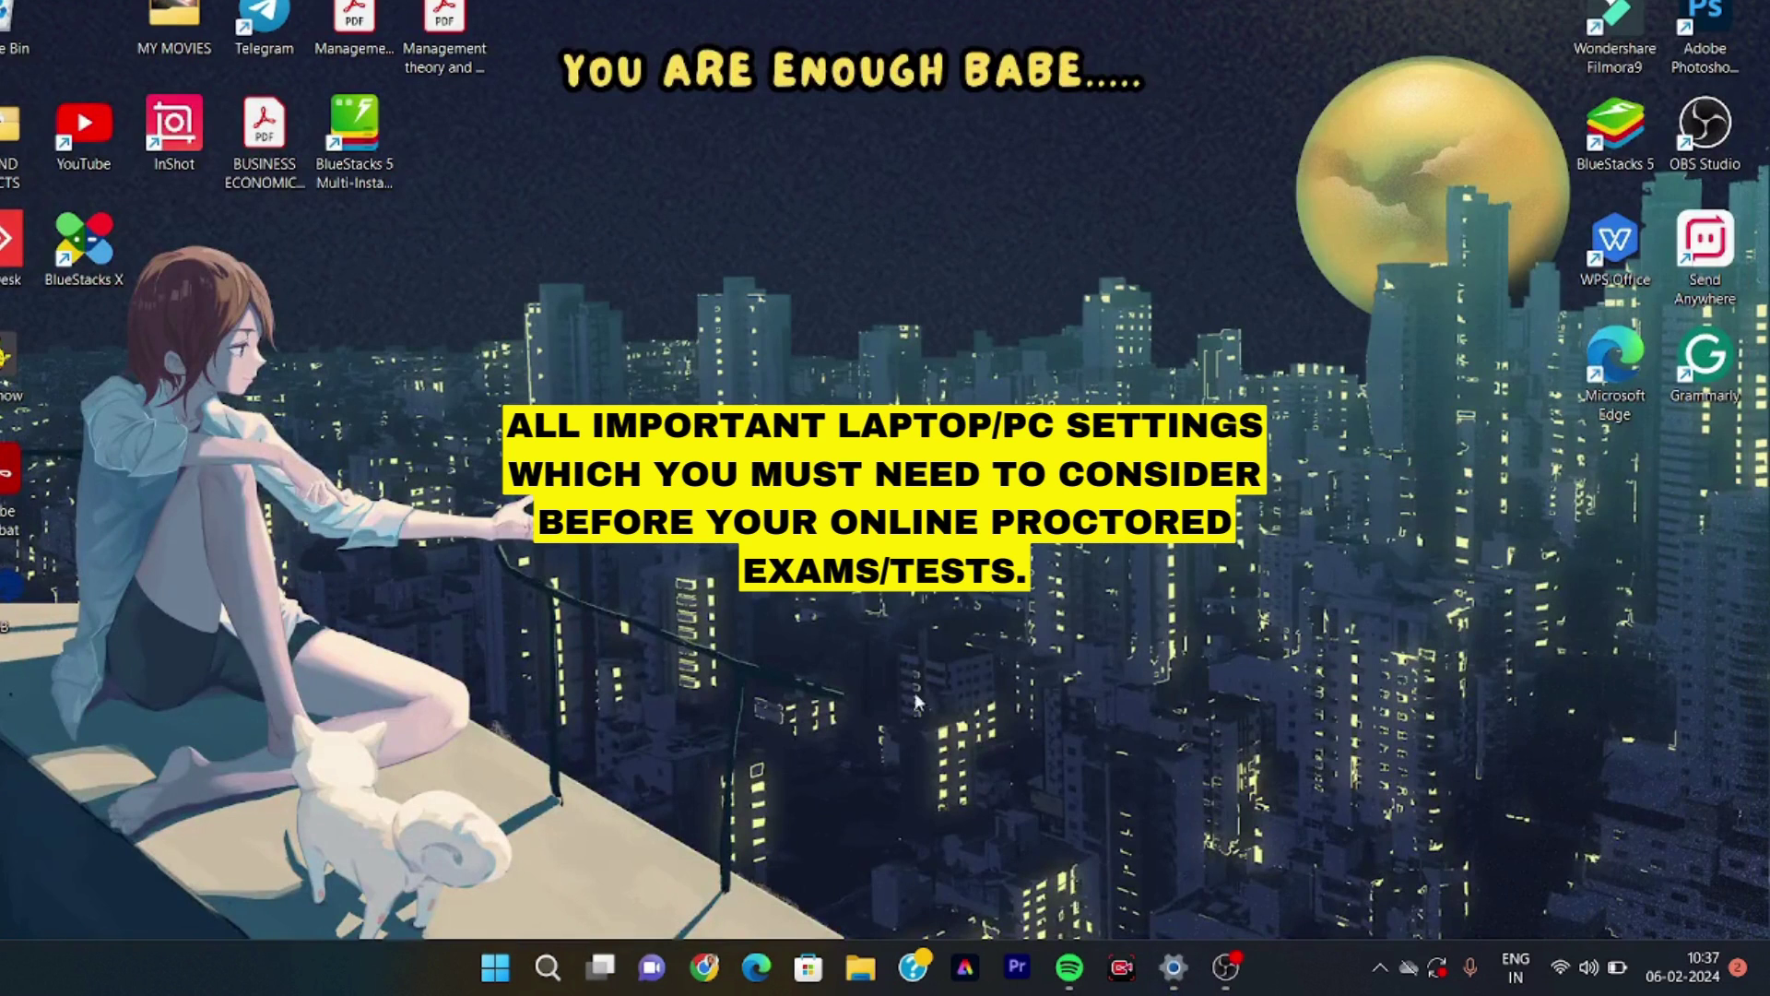
left_click(1219, 973)
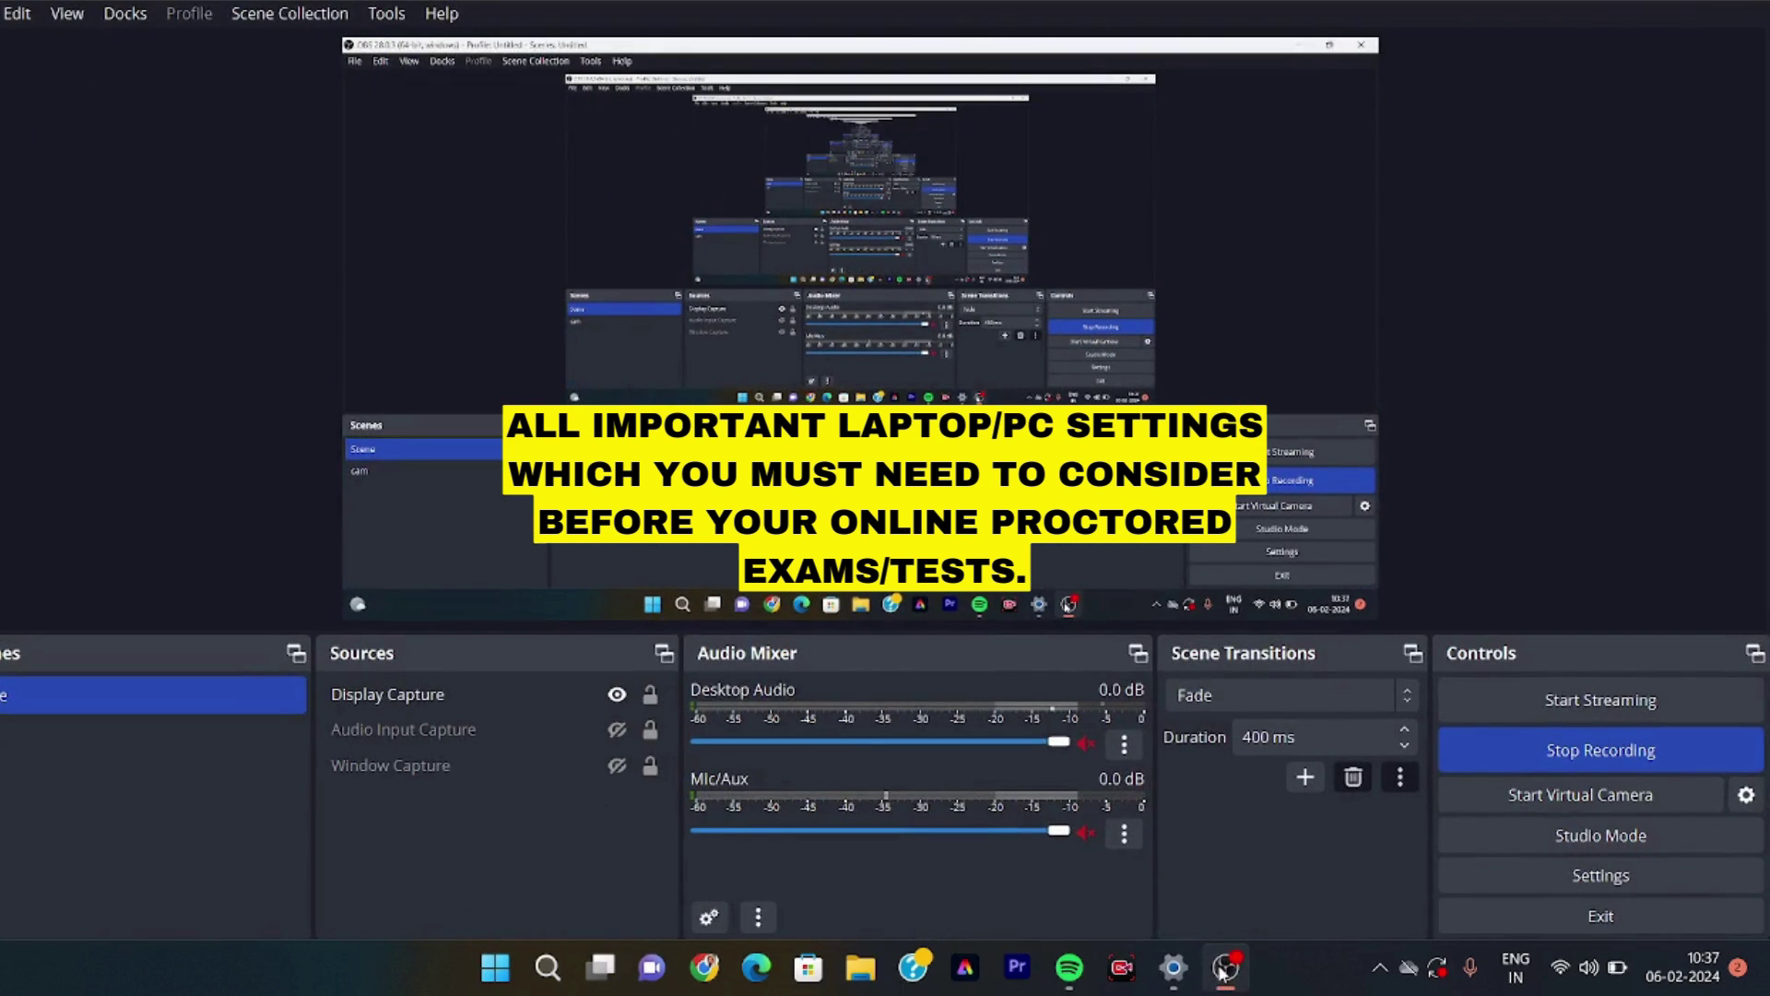
left_click(1222, 970)
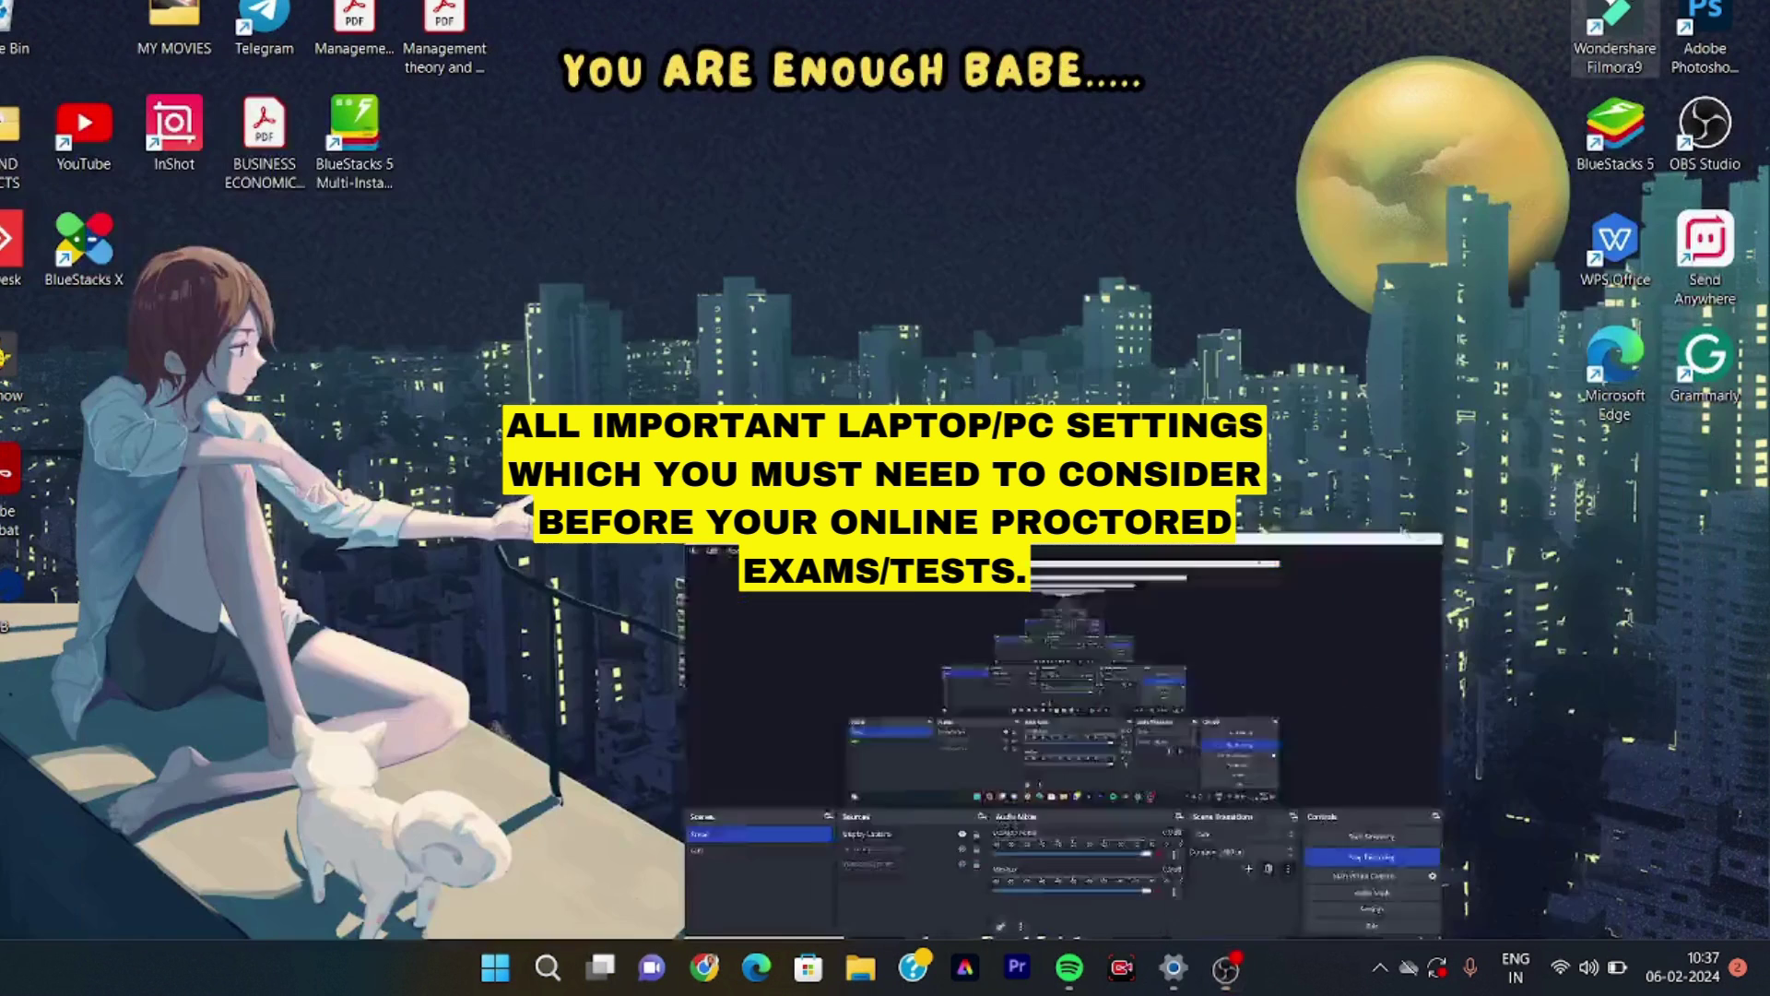
Search Windows for "noti" and open the Notifications & actions system settings.
left_click(559, 968)
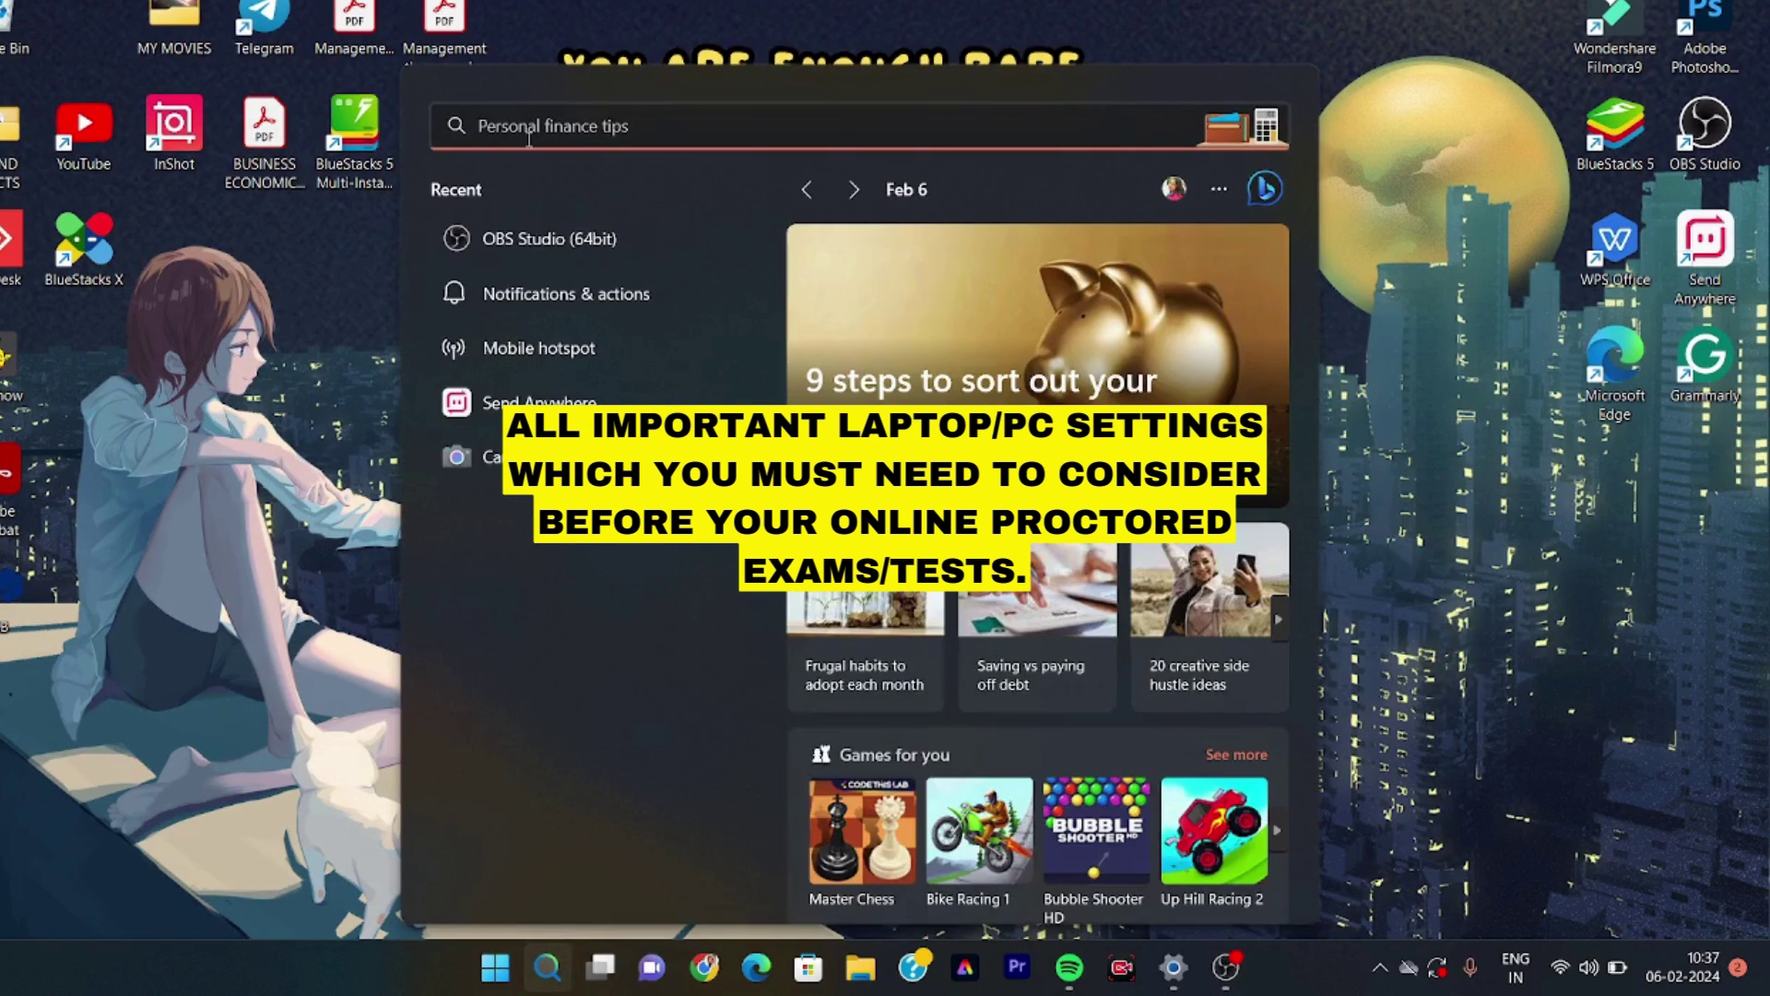
type("noti")
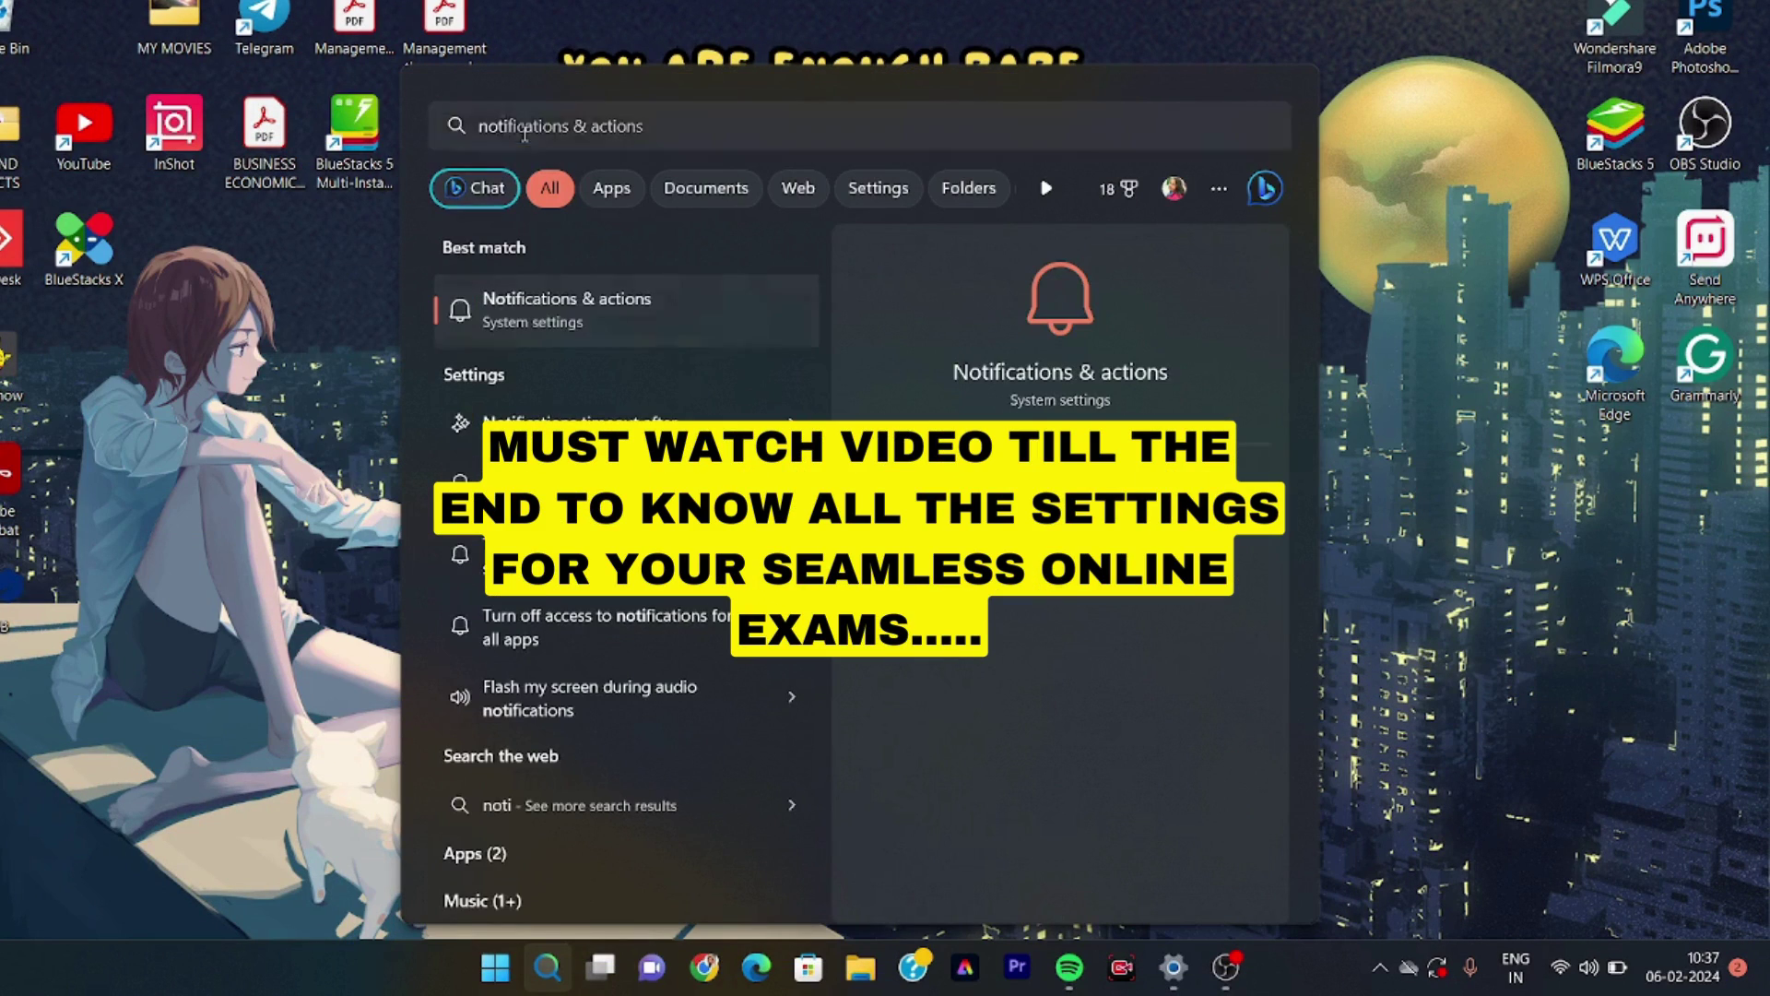
key("Return")
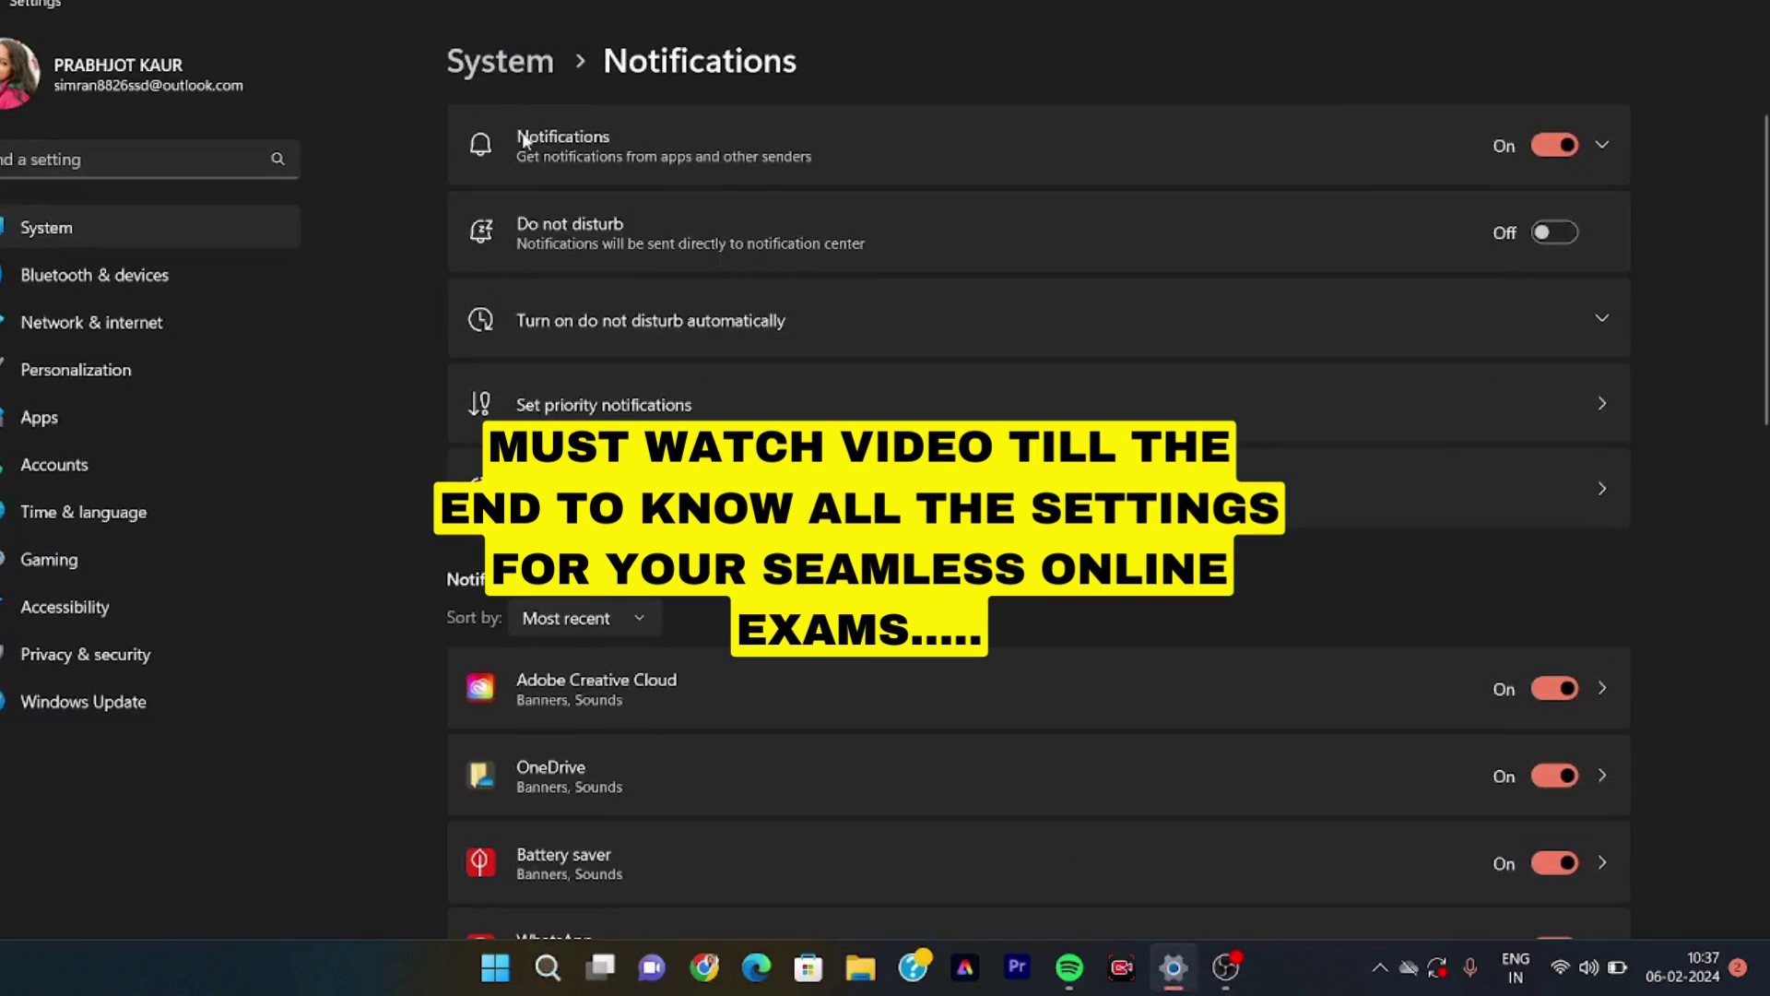
Disable notification sounds, lock screen notifications, and lock screen reminders and VoIP calls, and turn Notifications off, dismissing the Windows Security alert.
left_click(1602, 146)
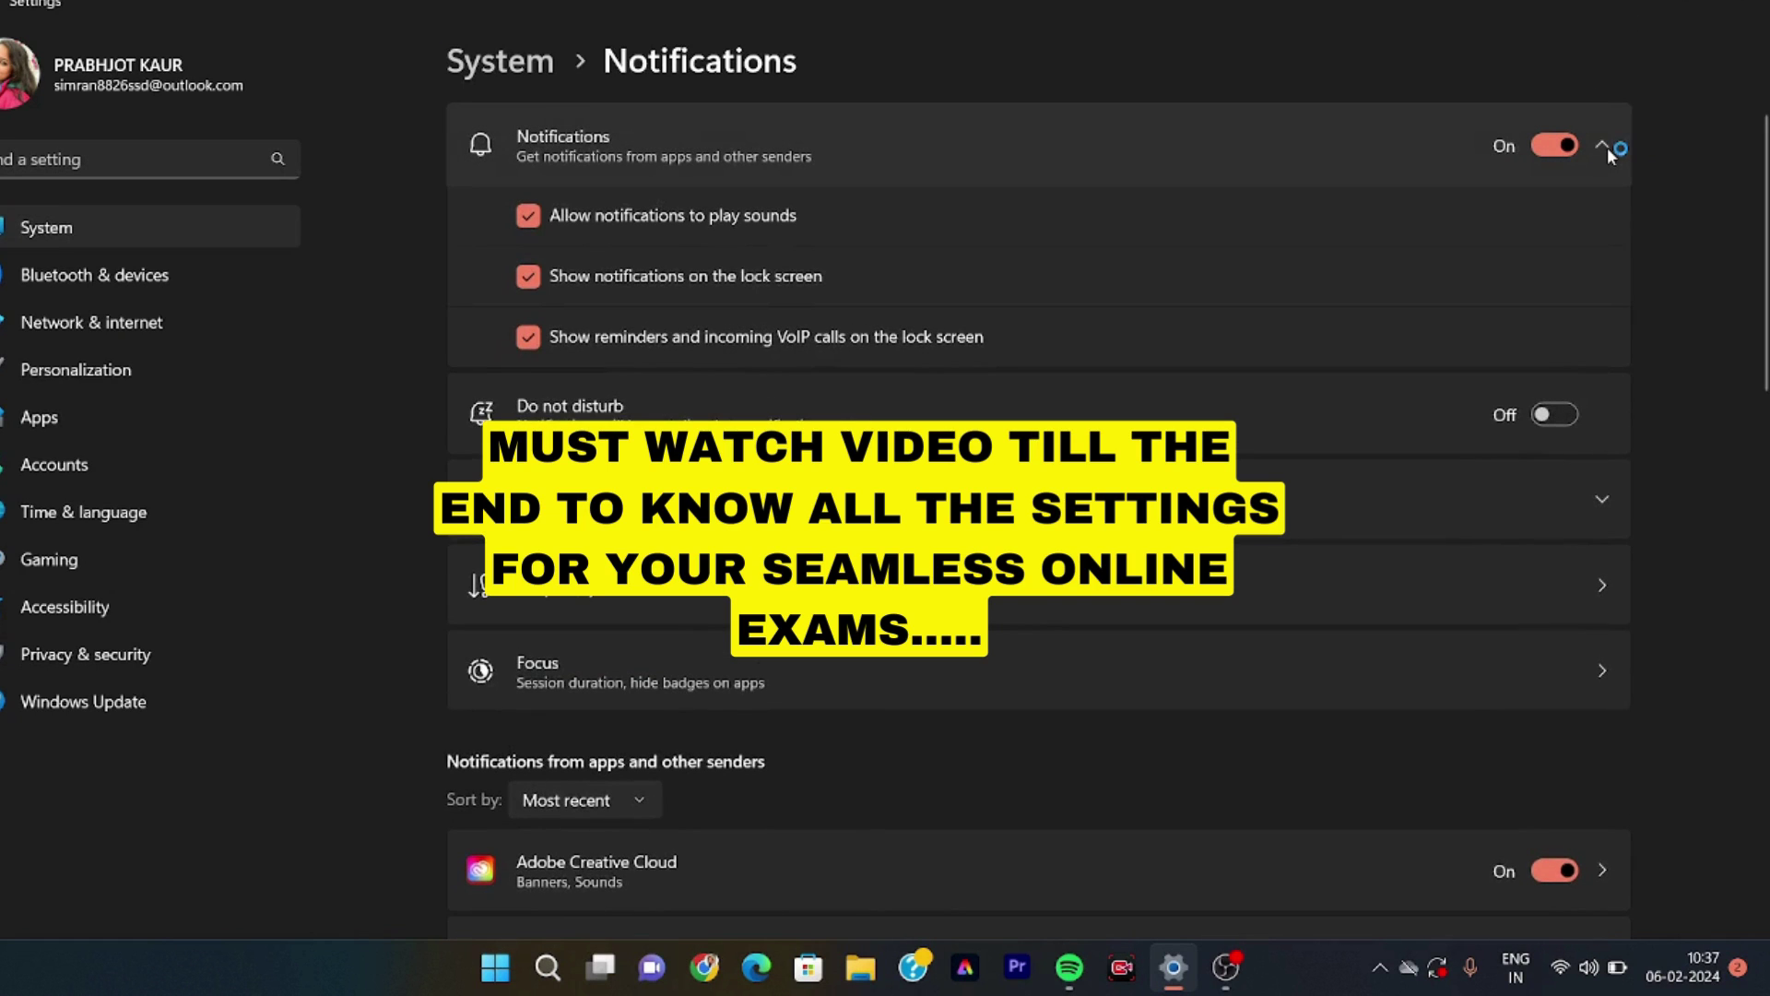
left_click(530, 336)
left_click(529, 276)
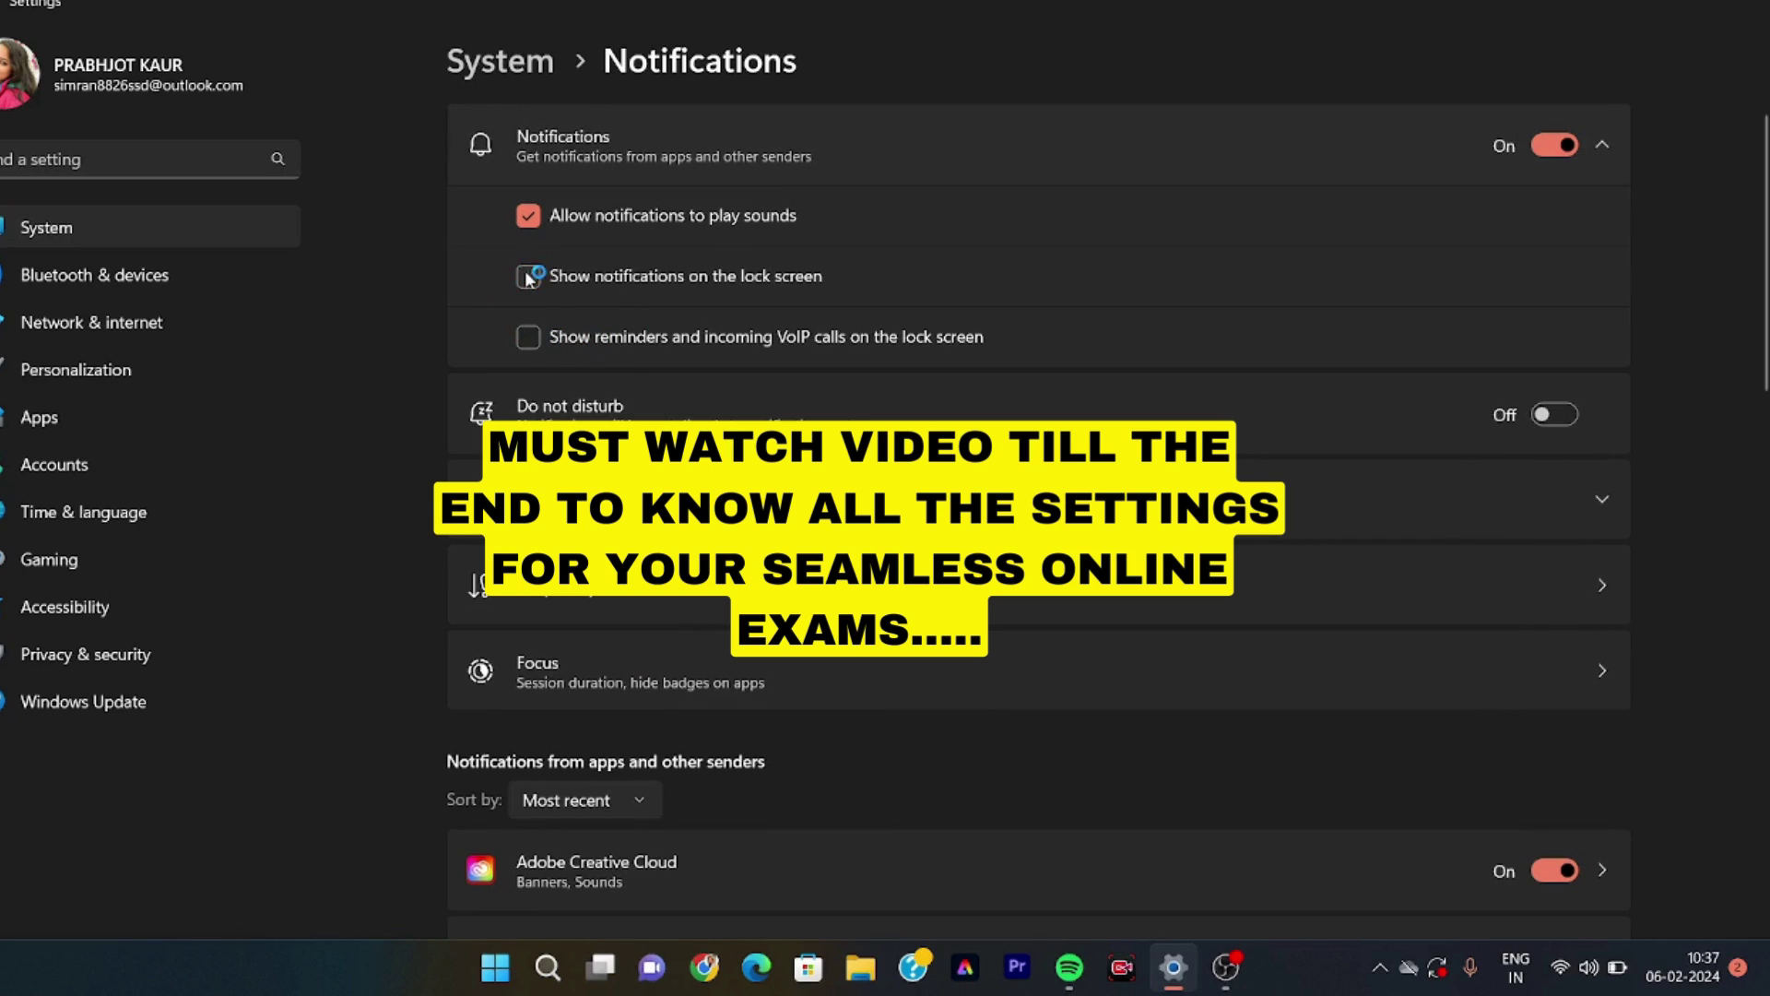
left_click(529, 216)
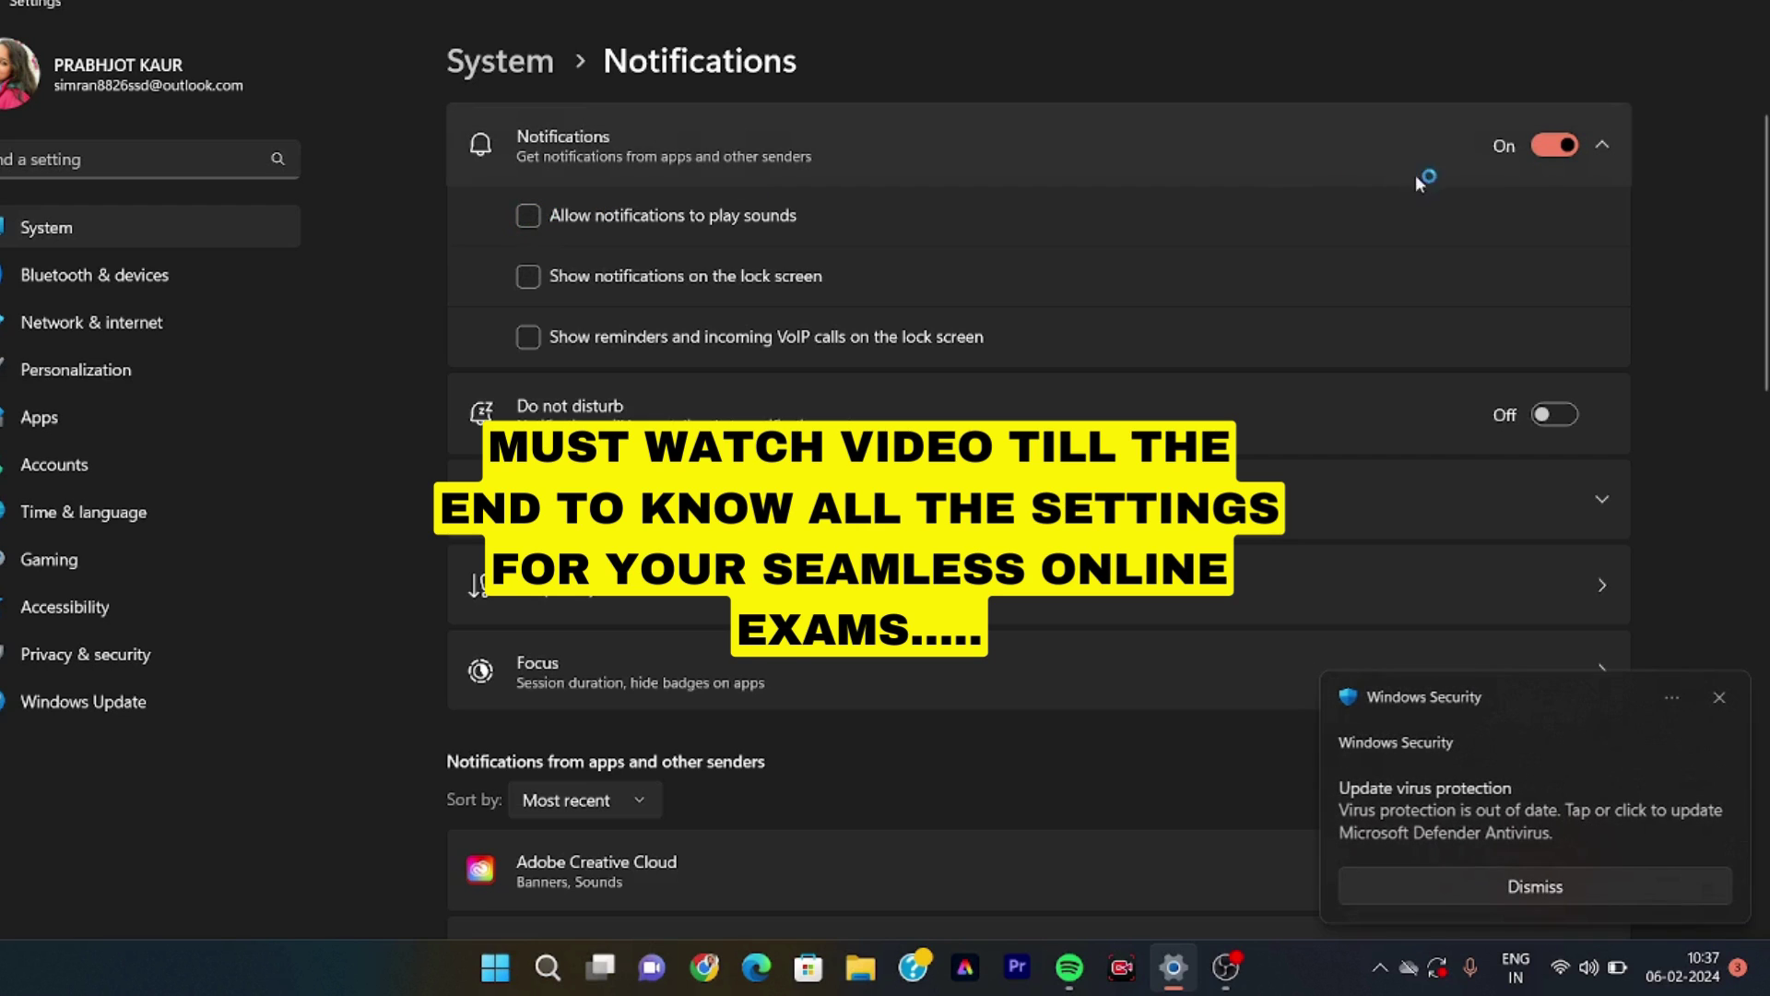
left_click(1565, 140)
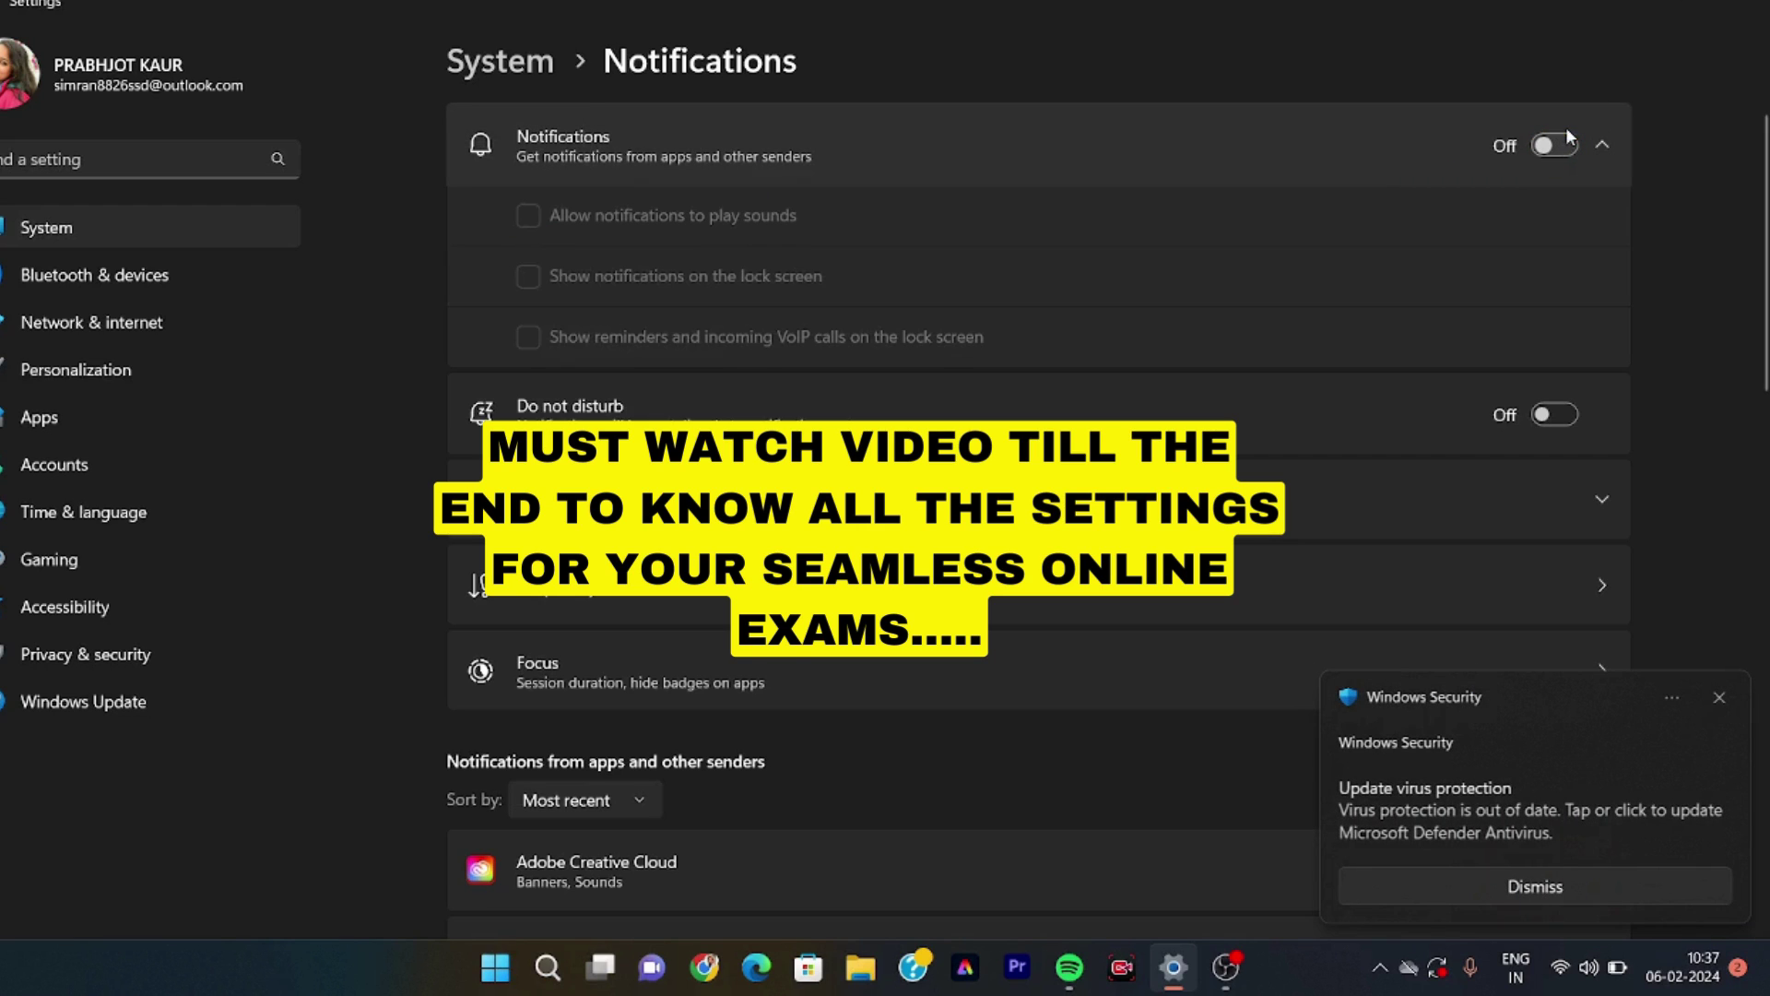
left_click(1717, 703)
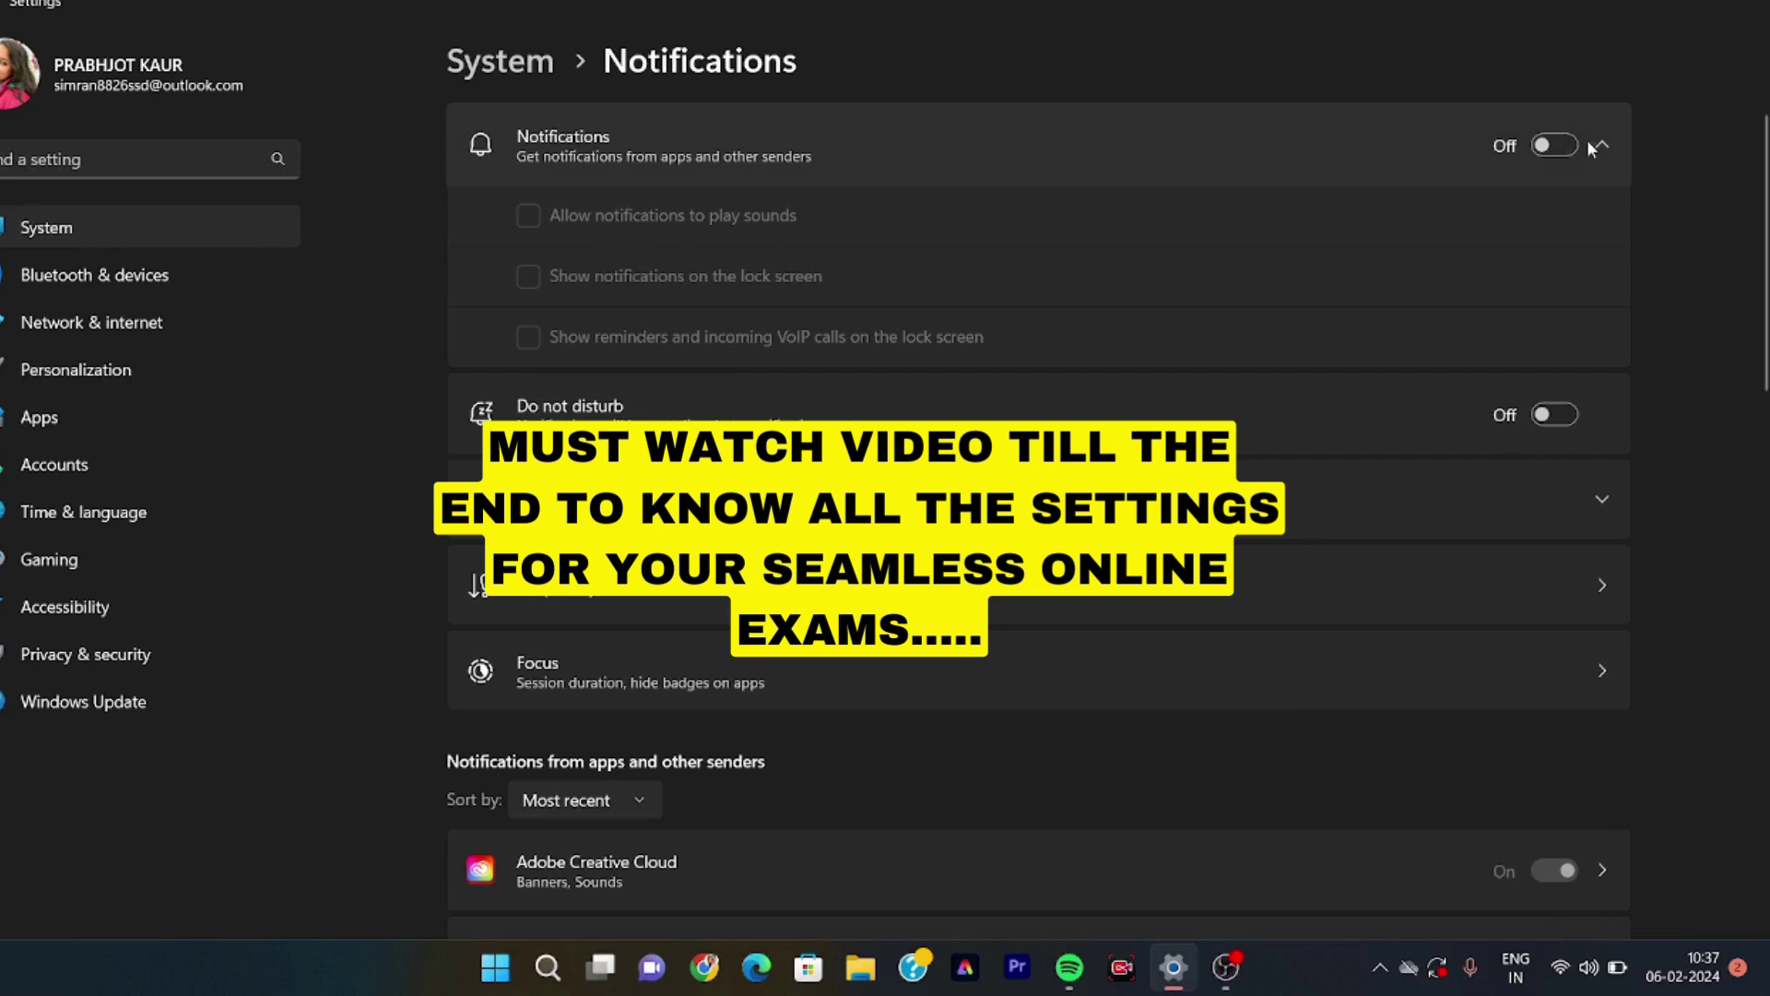
left_click(1561, 147)
left_click(1561, 147)
Turn on Do not disturb in the Notifications settings.
scroll(1297, 376, "down", 1)
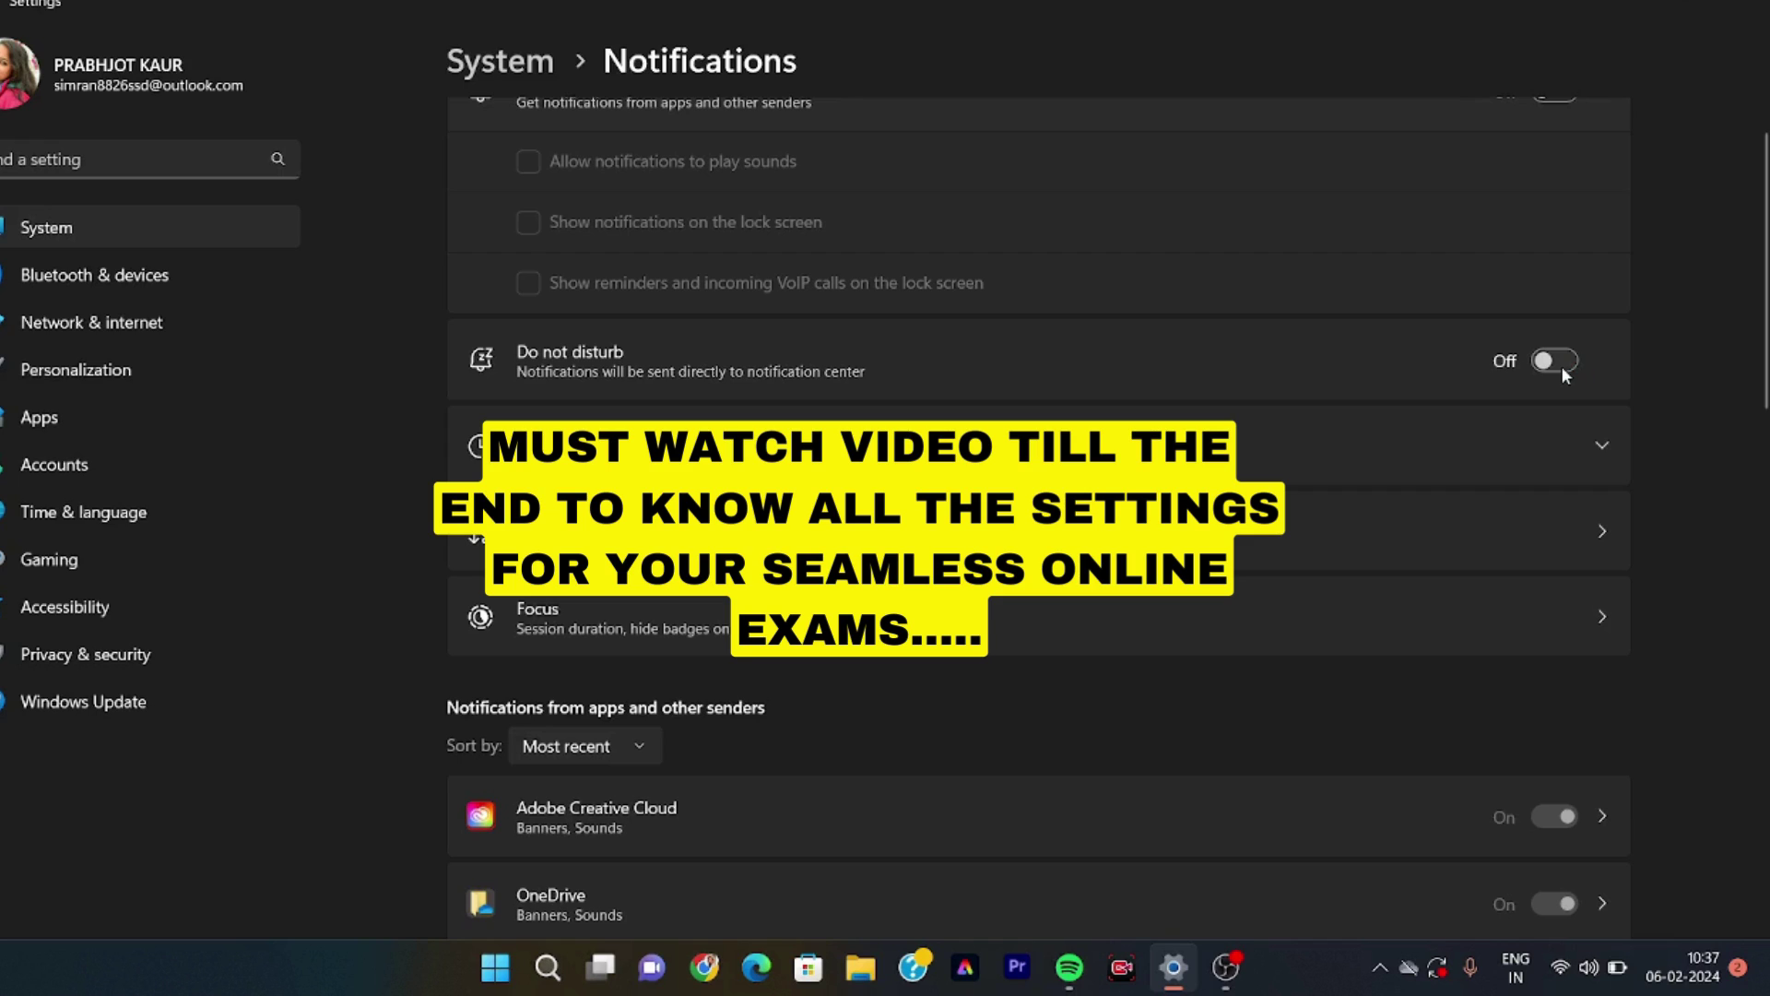
left_click(1562, 367)
left_click(1595, 538)
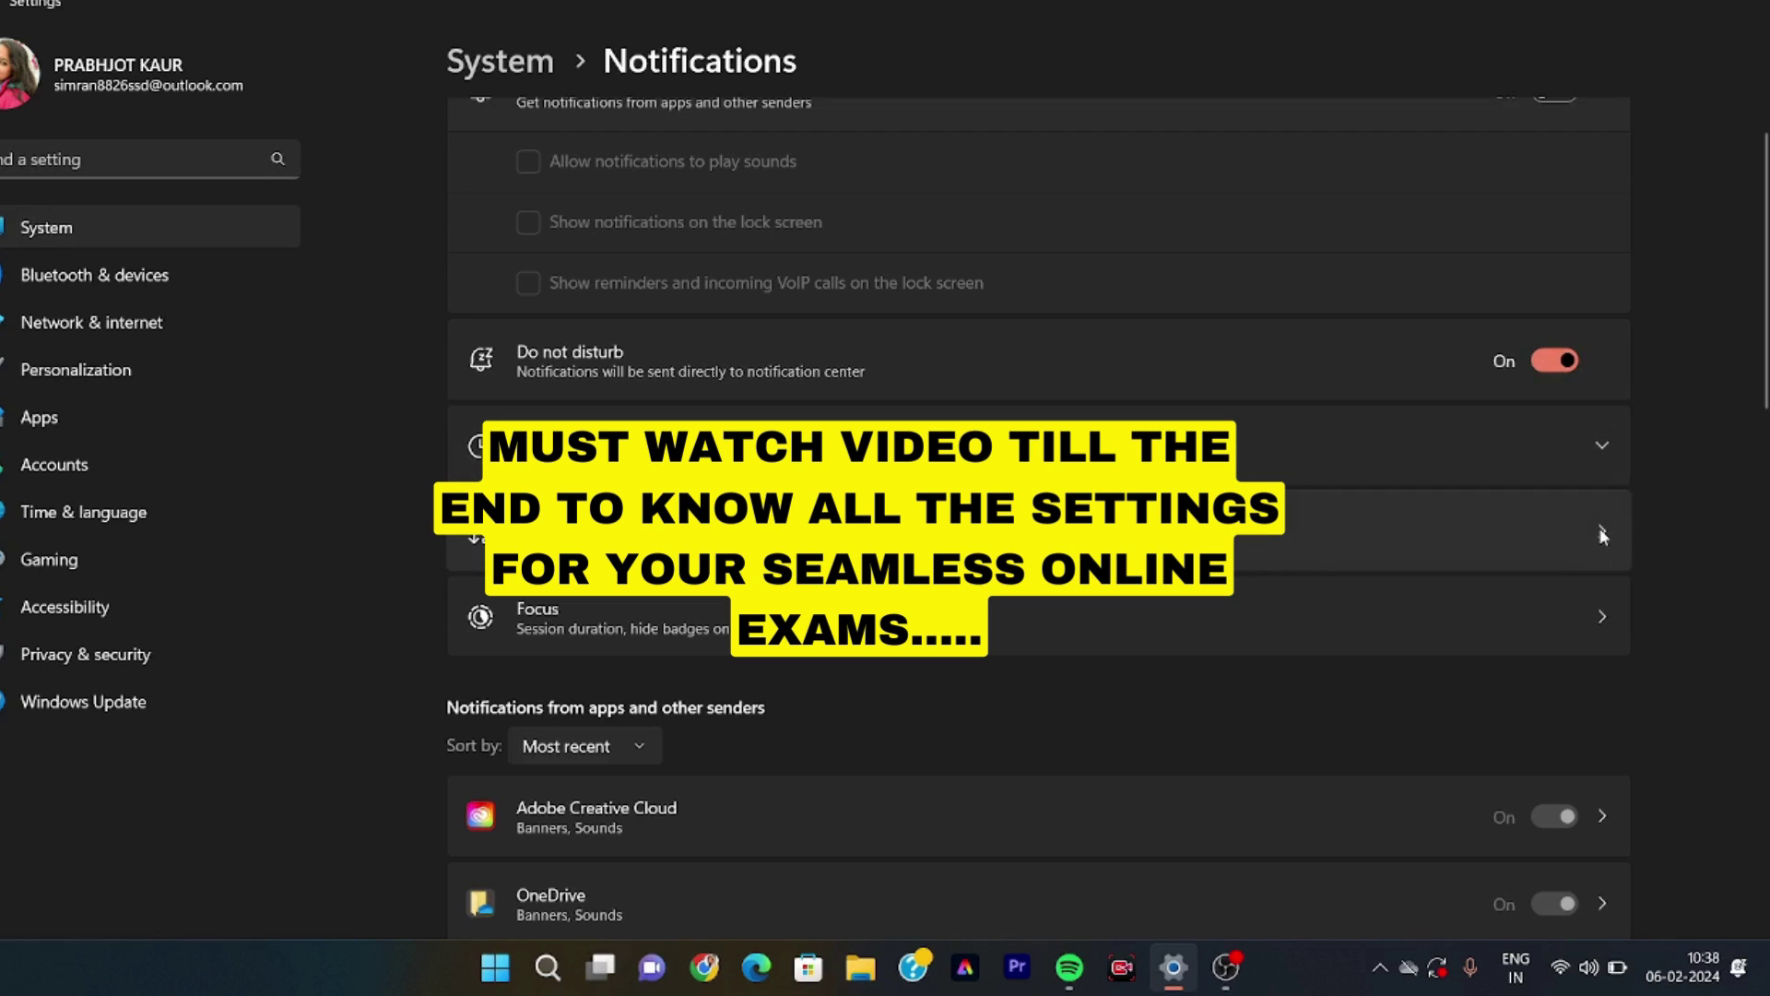
View the Focus session settings and the Set priority notifications page, returning to Notifications after each.
left_click(1595, 612)
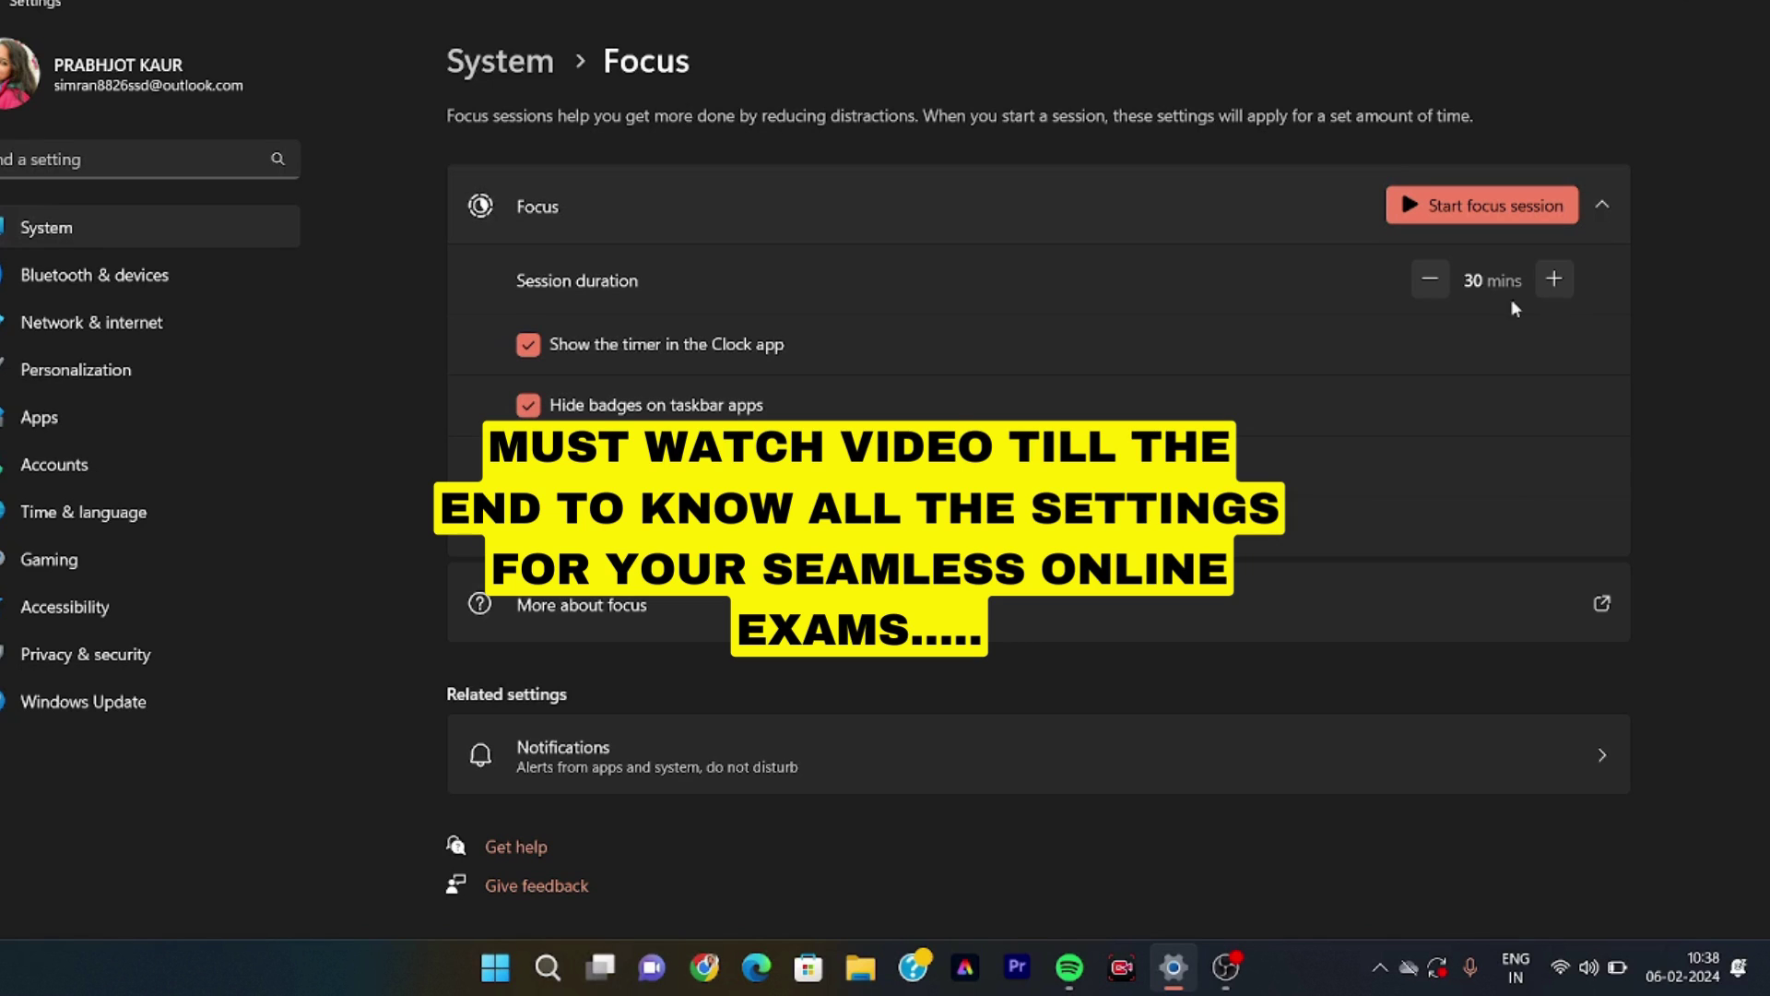
left_click(860, 767)
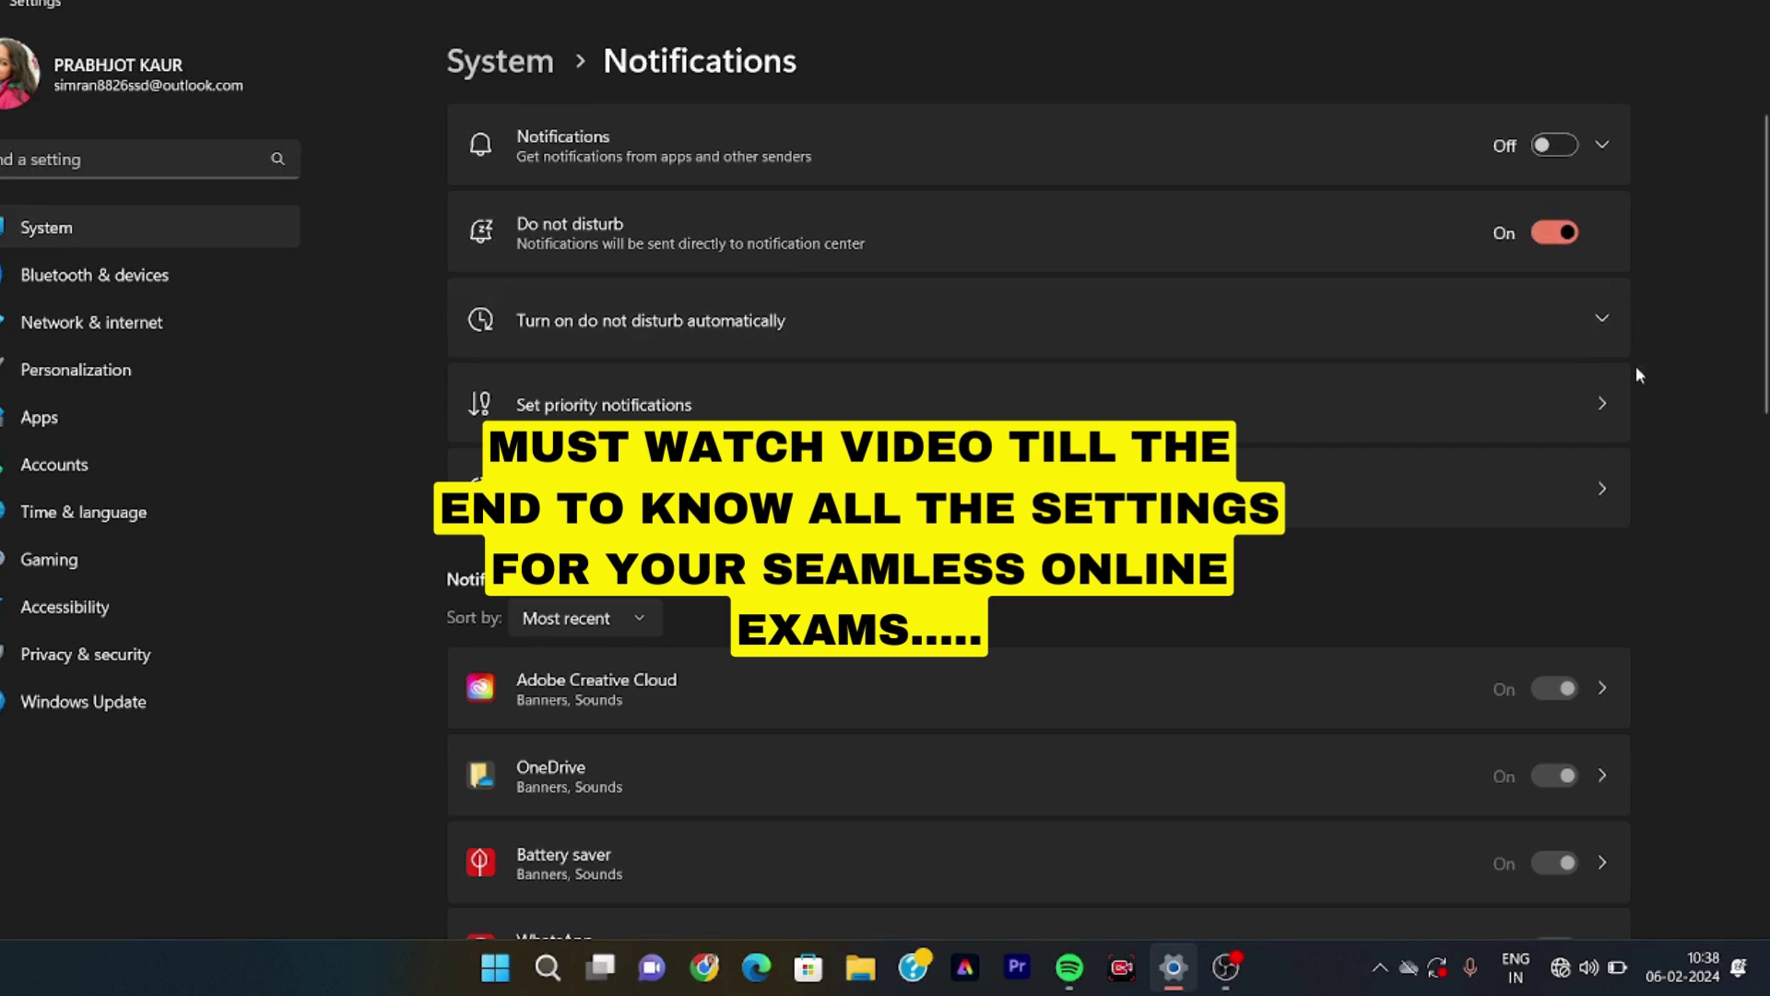
left_click(1601, 406)
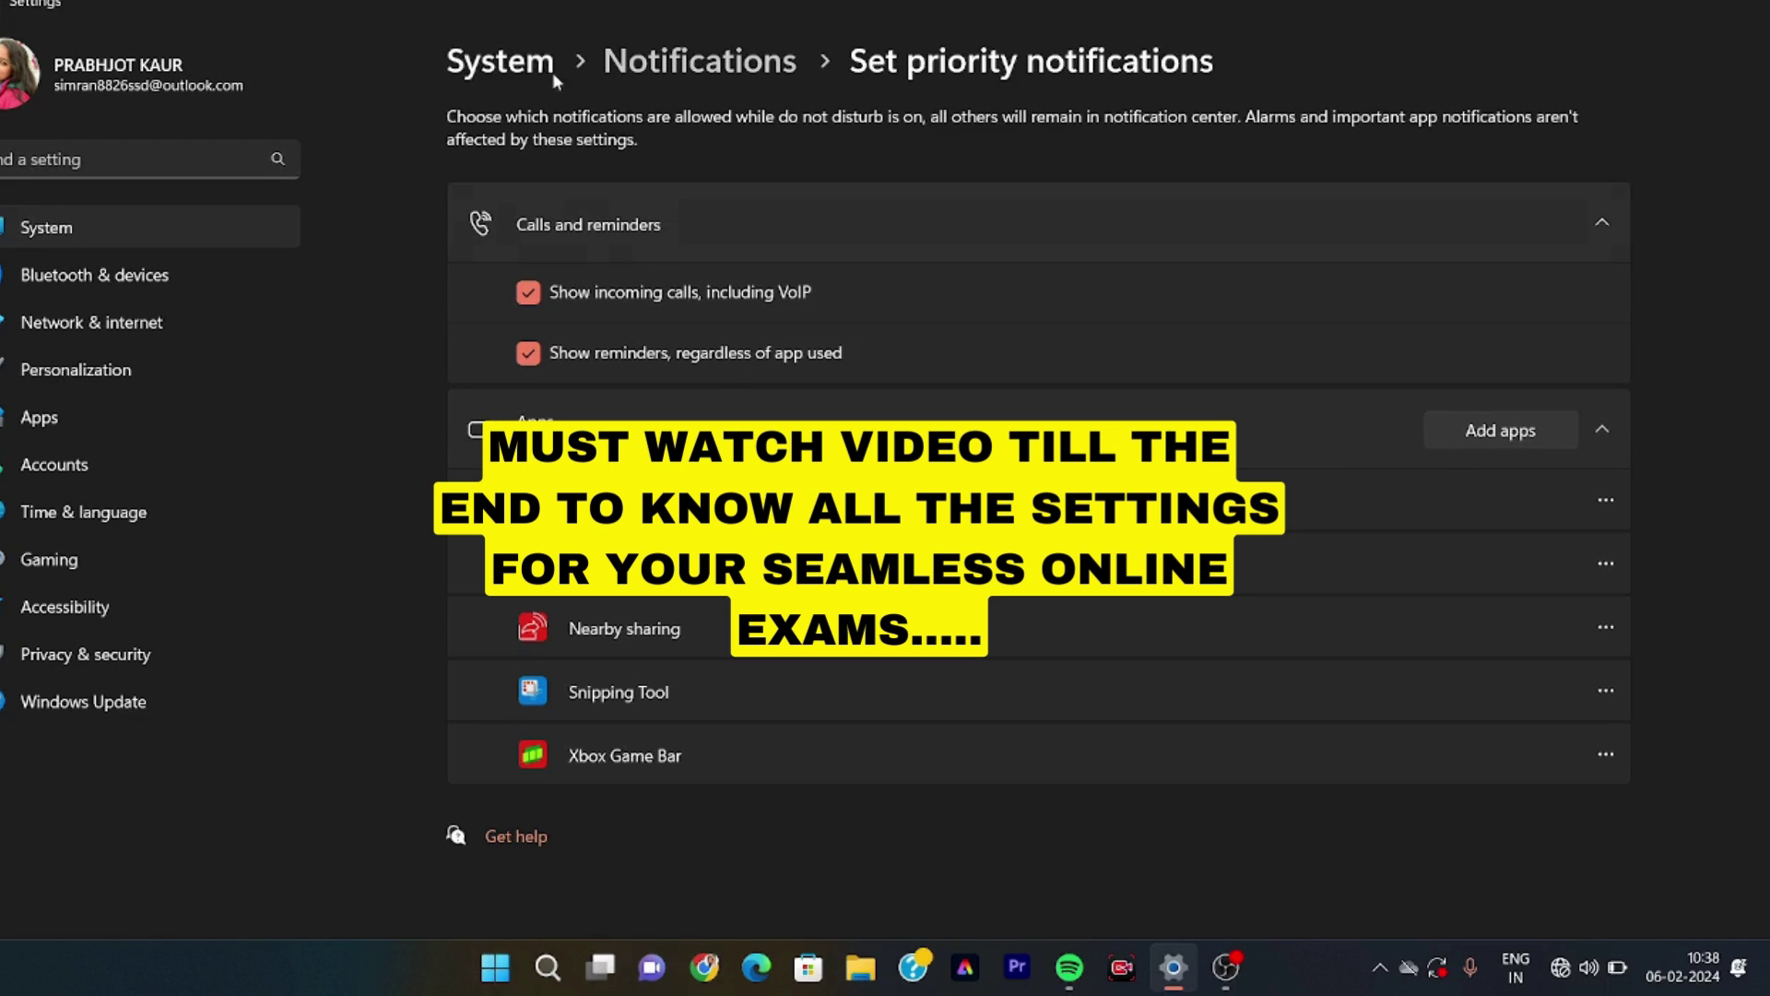
left_click(728, 63)
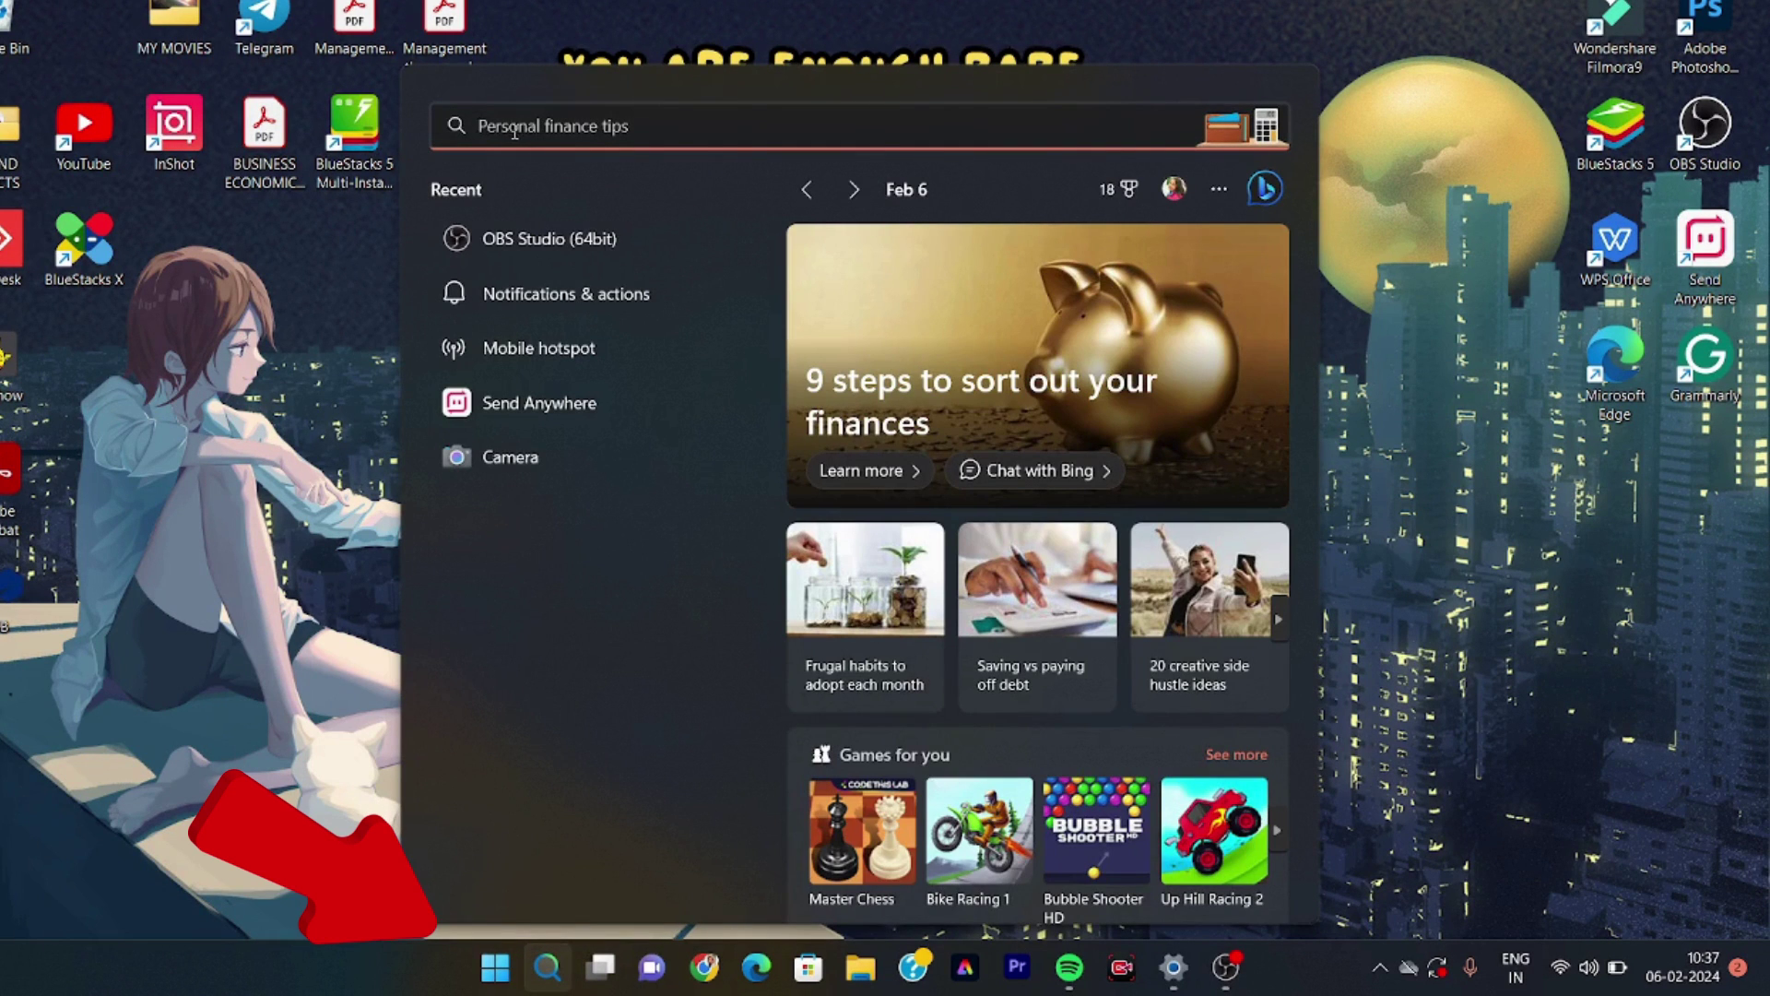
Find the Notifications & actions settings by searching Windows for "noti" and expand the Notifications options.
type("noti")
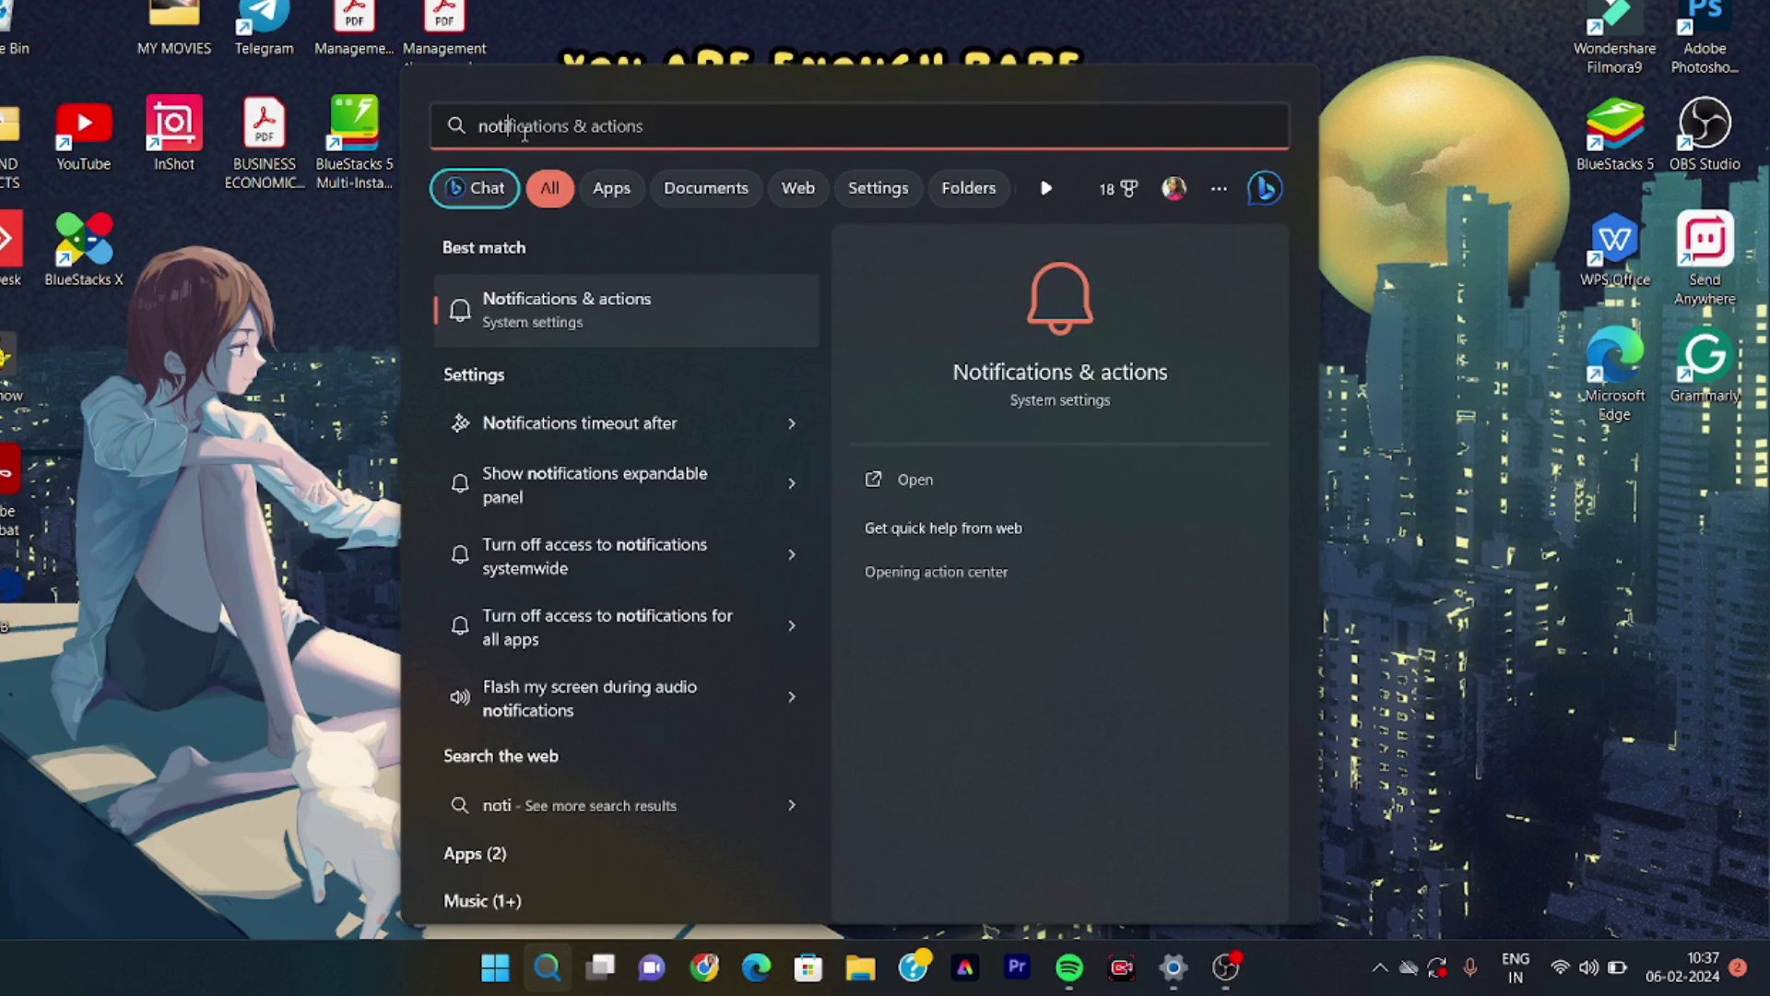
key("Return")
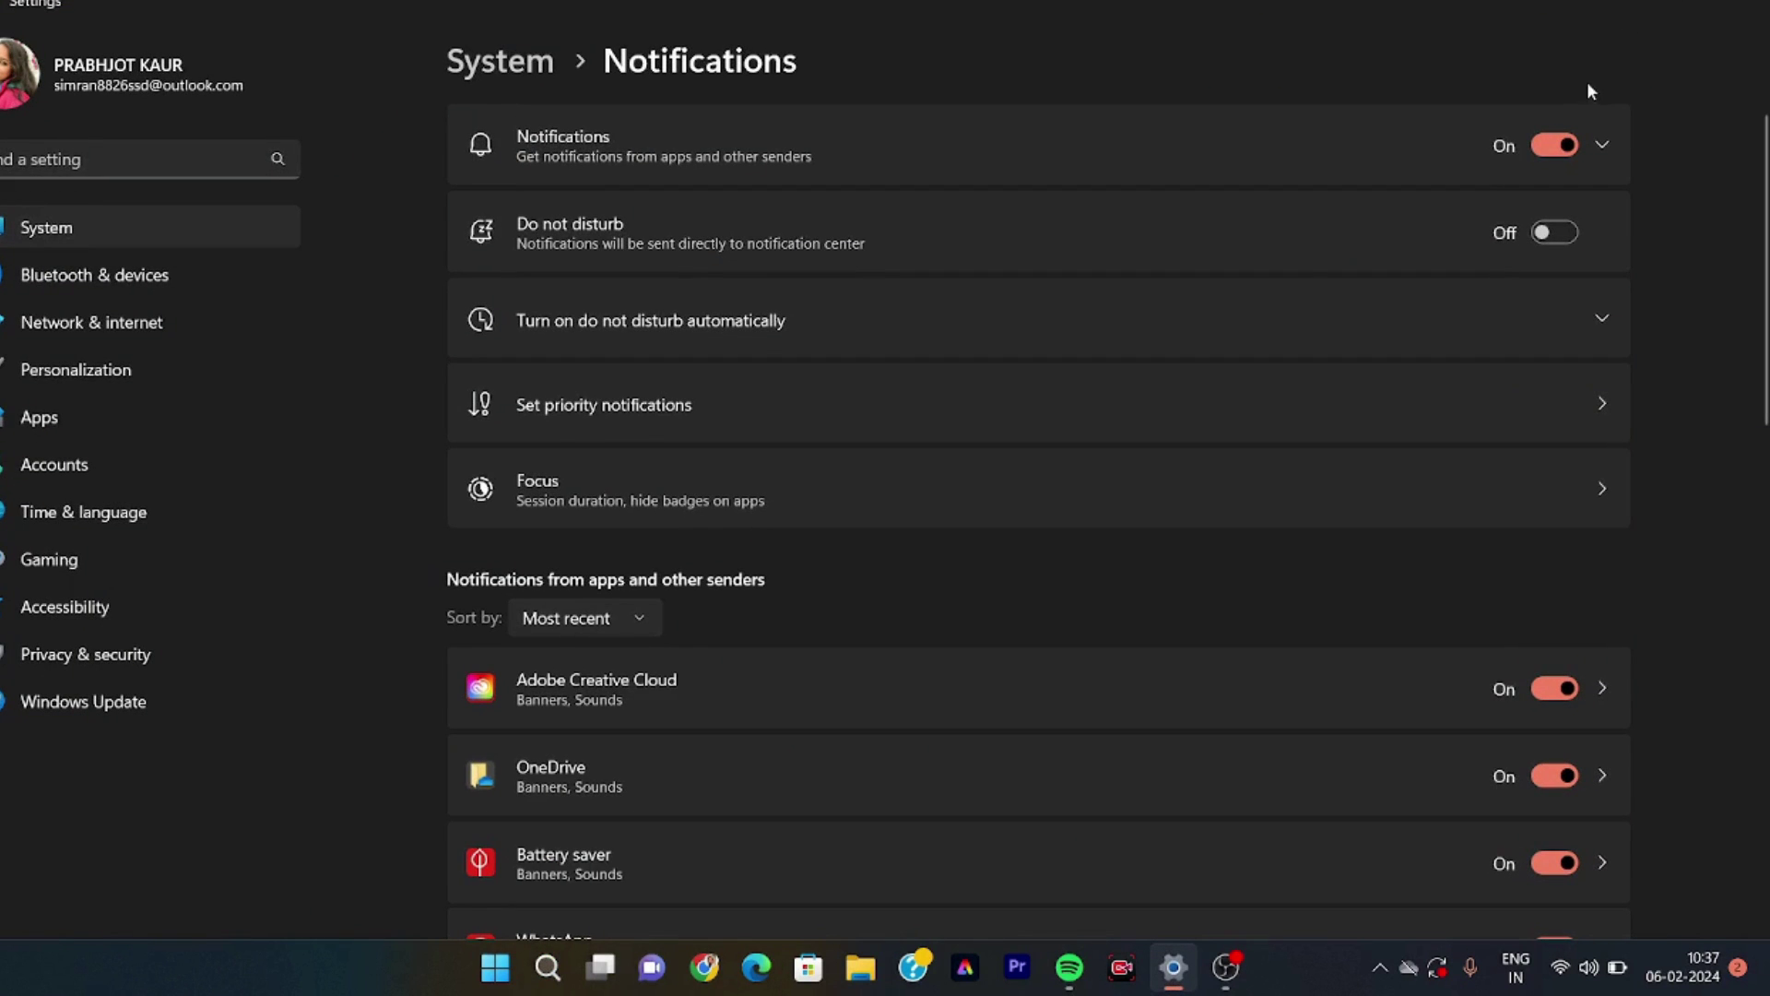
left_click(1607, 147)
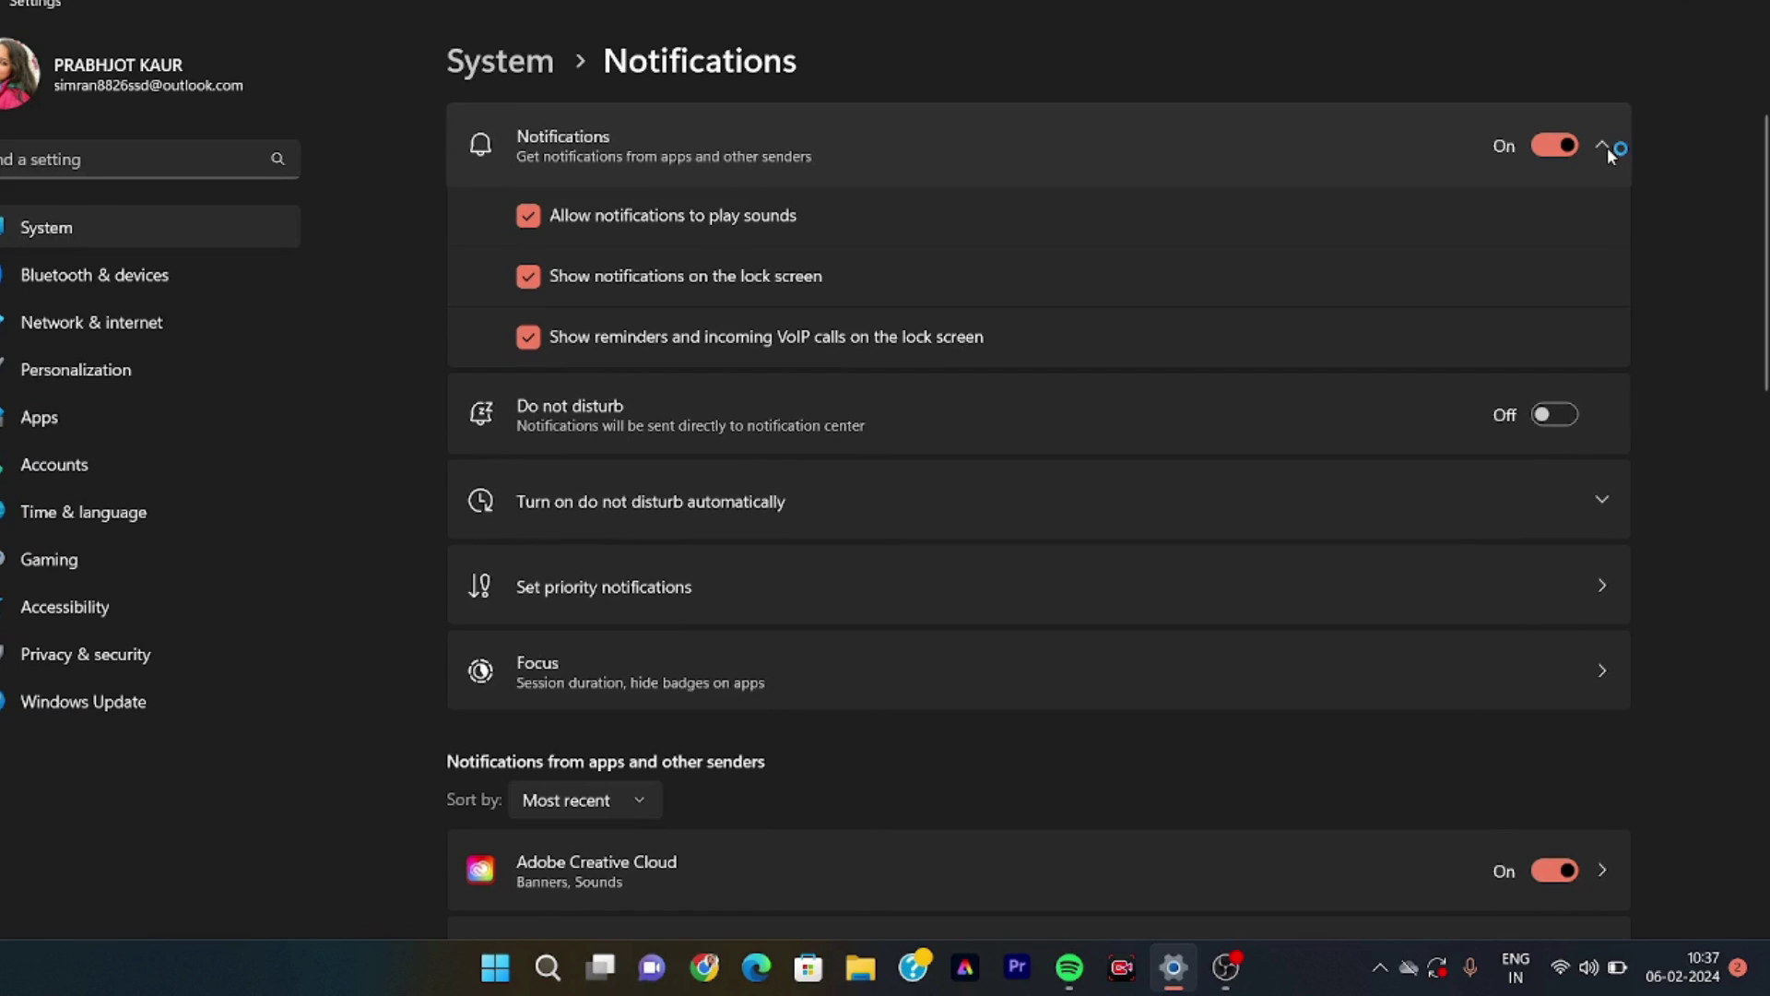
Clear the notification sound and lock screen options and switch Notifications off.
left_click(529, 277)
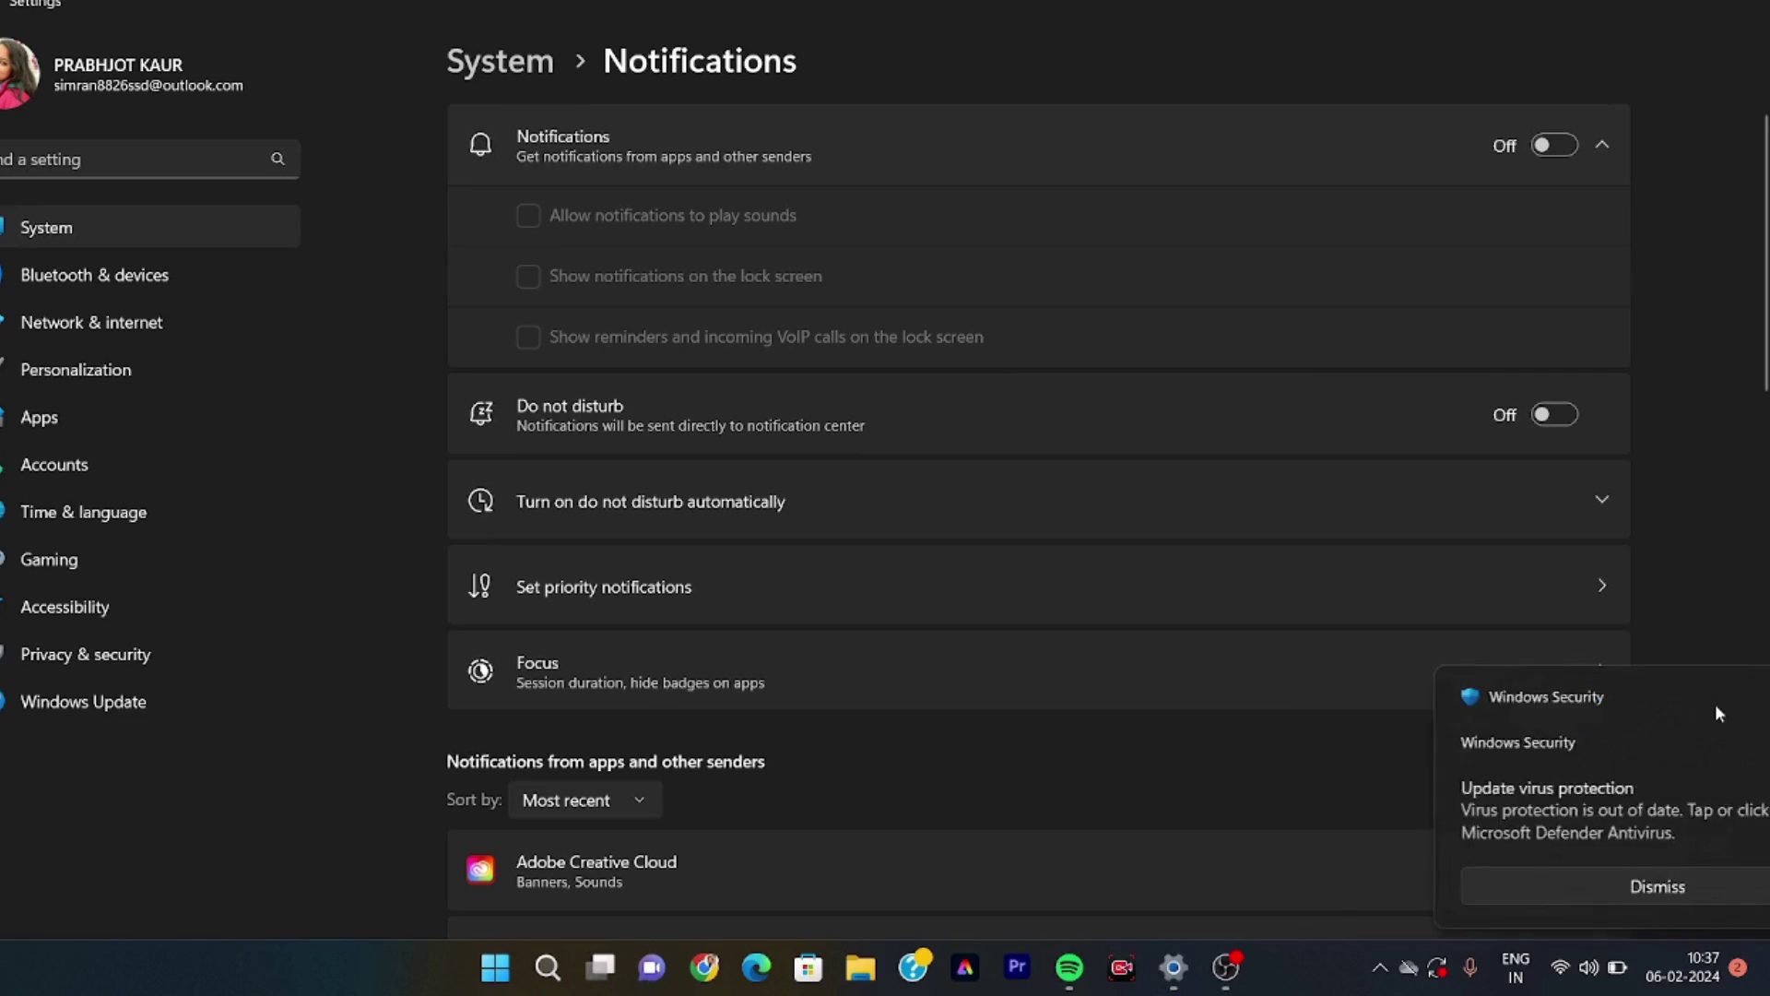
left_click(1558, 146)
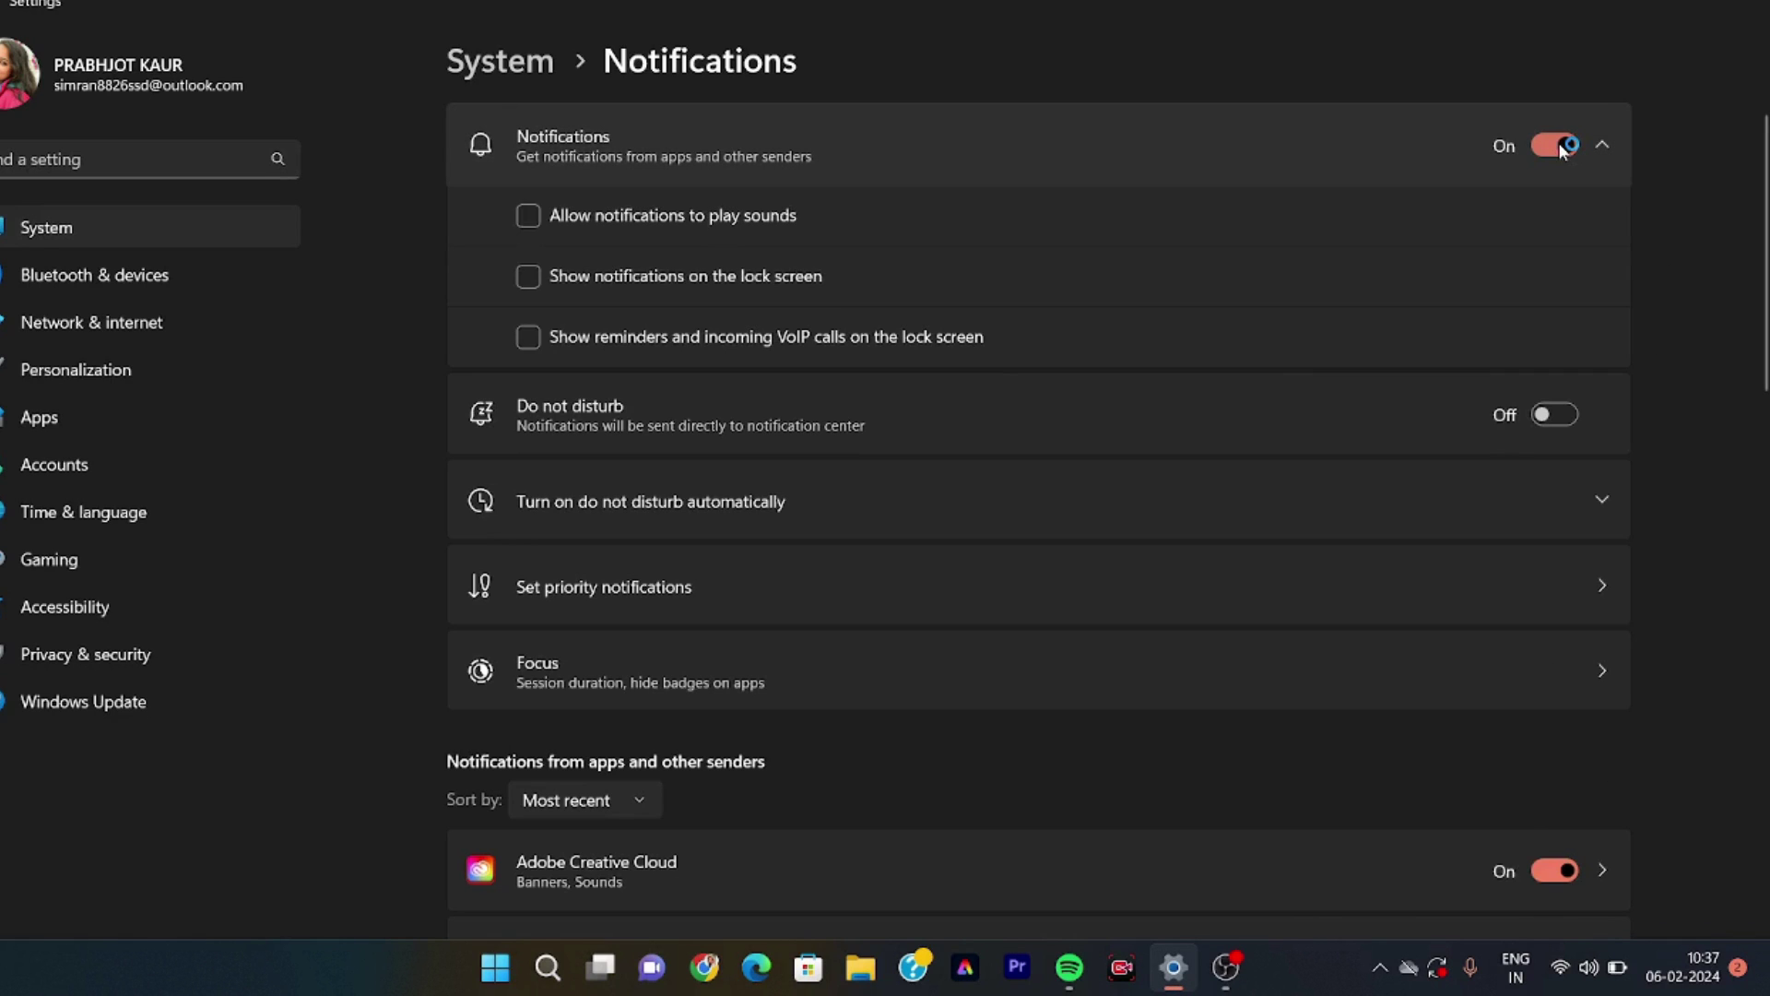
left_click(1558, 146)
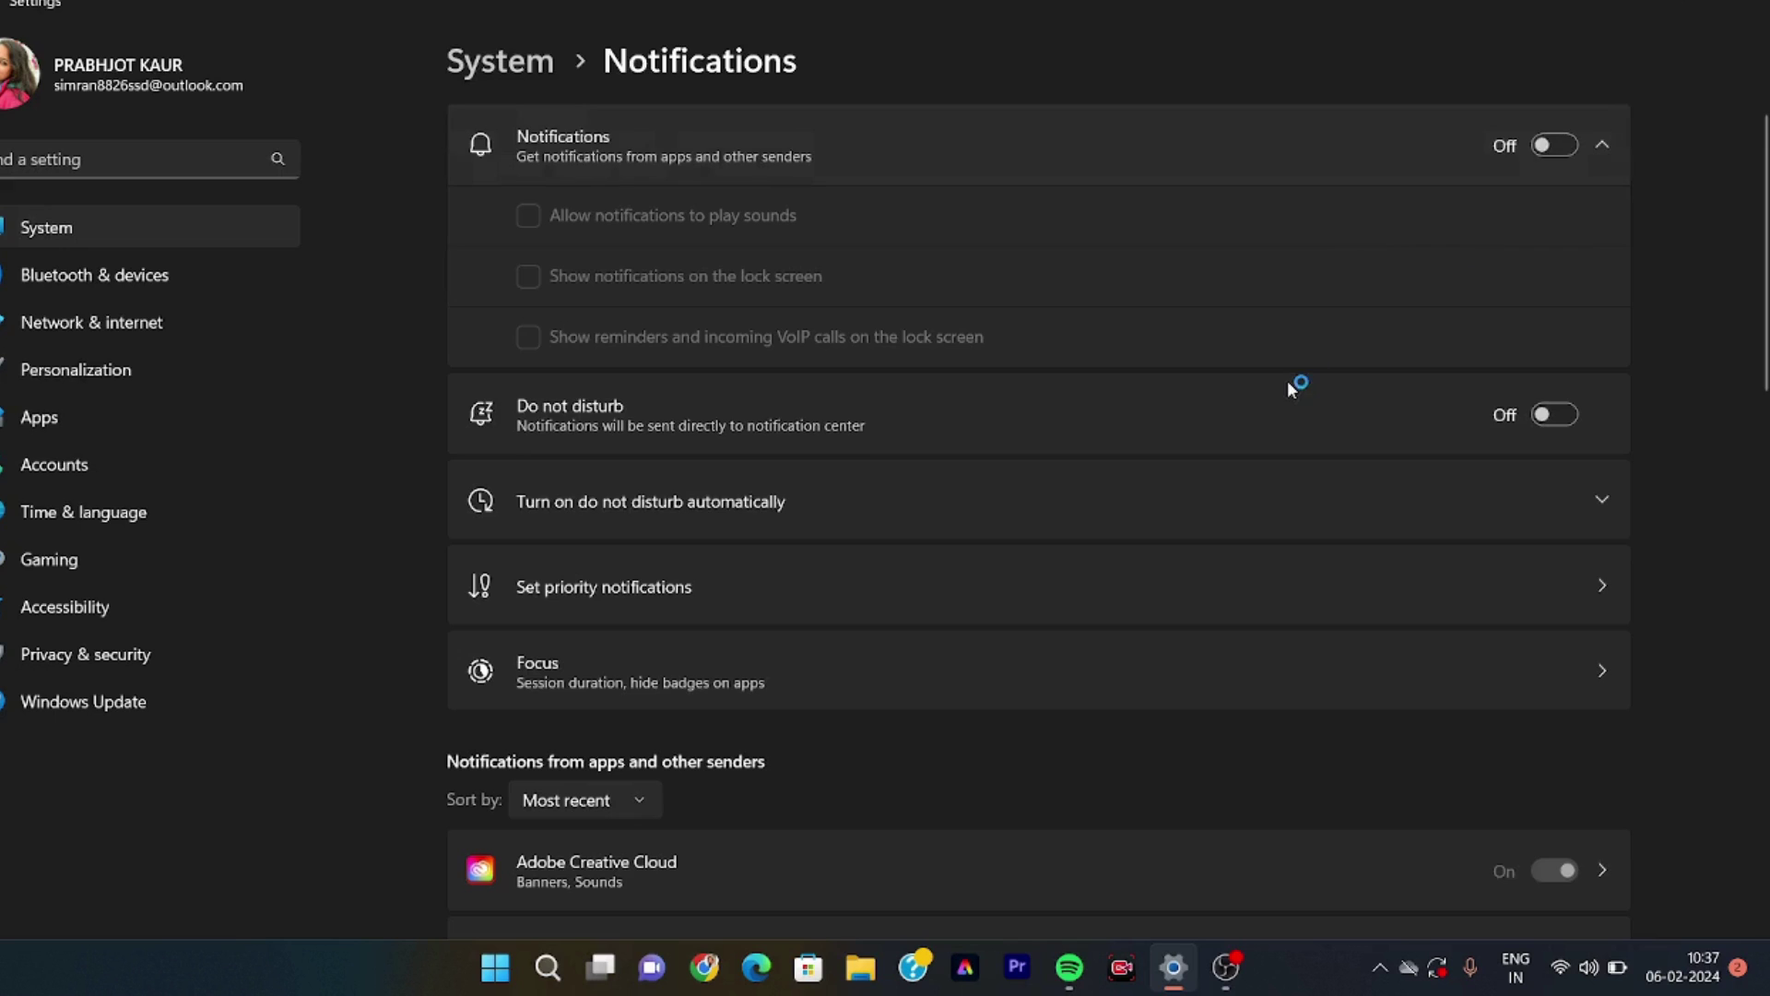
Switch Do not disturb on so notifications go directly to the notification center.
scroll(1298, 359, "down", 1)
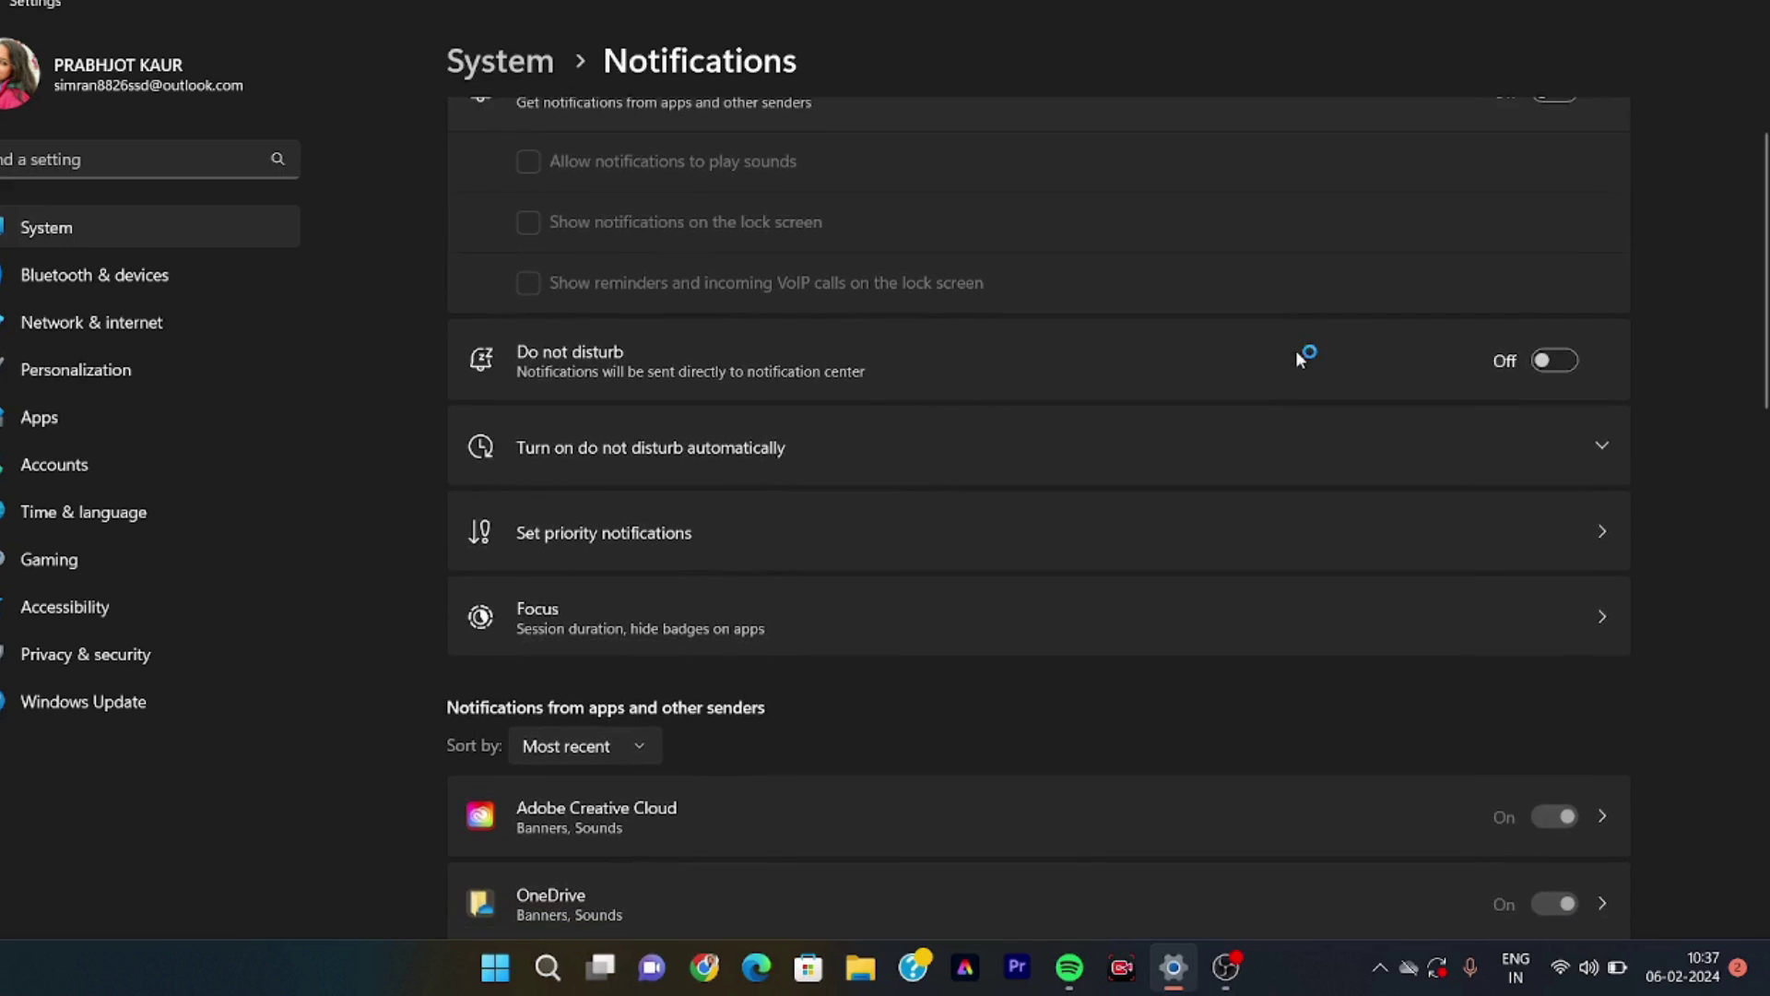
left_click(1562, 367)
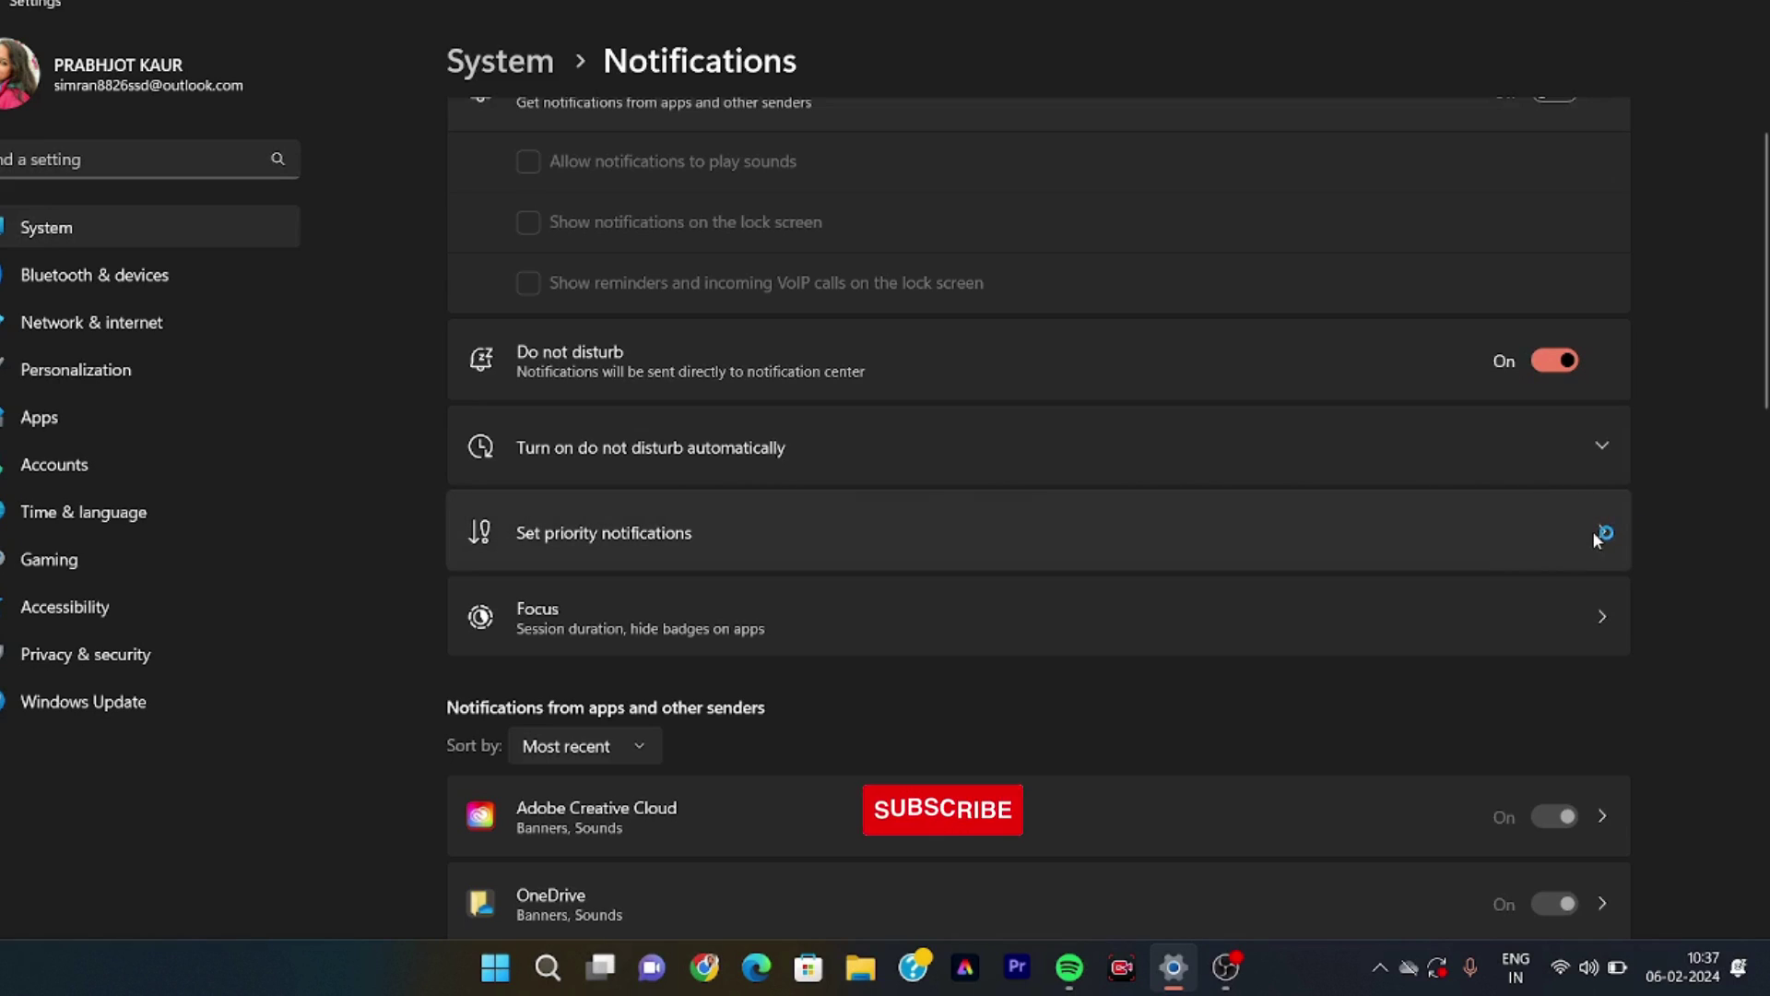
left_click(1565, 361)
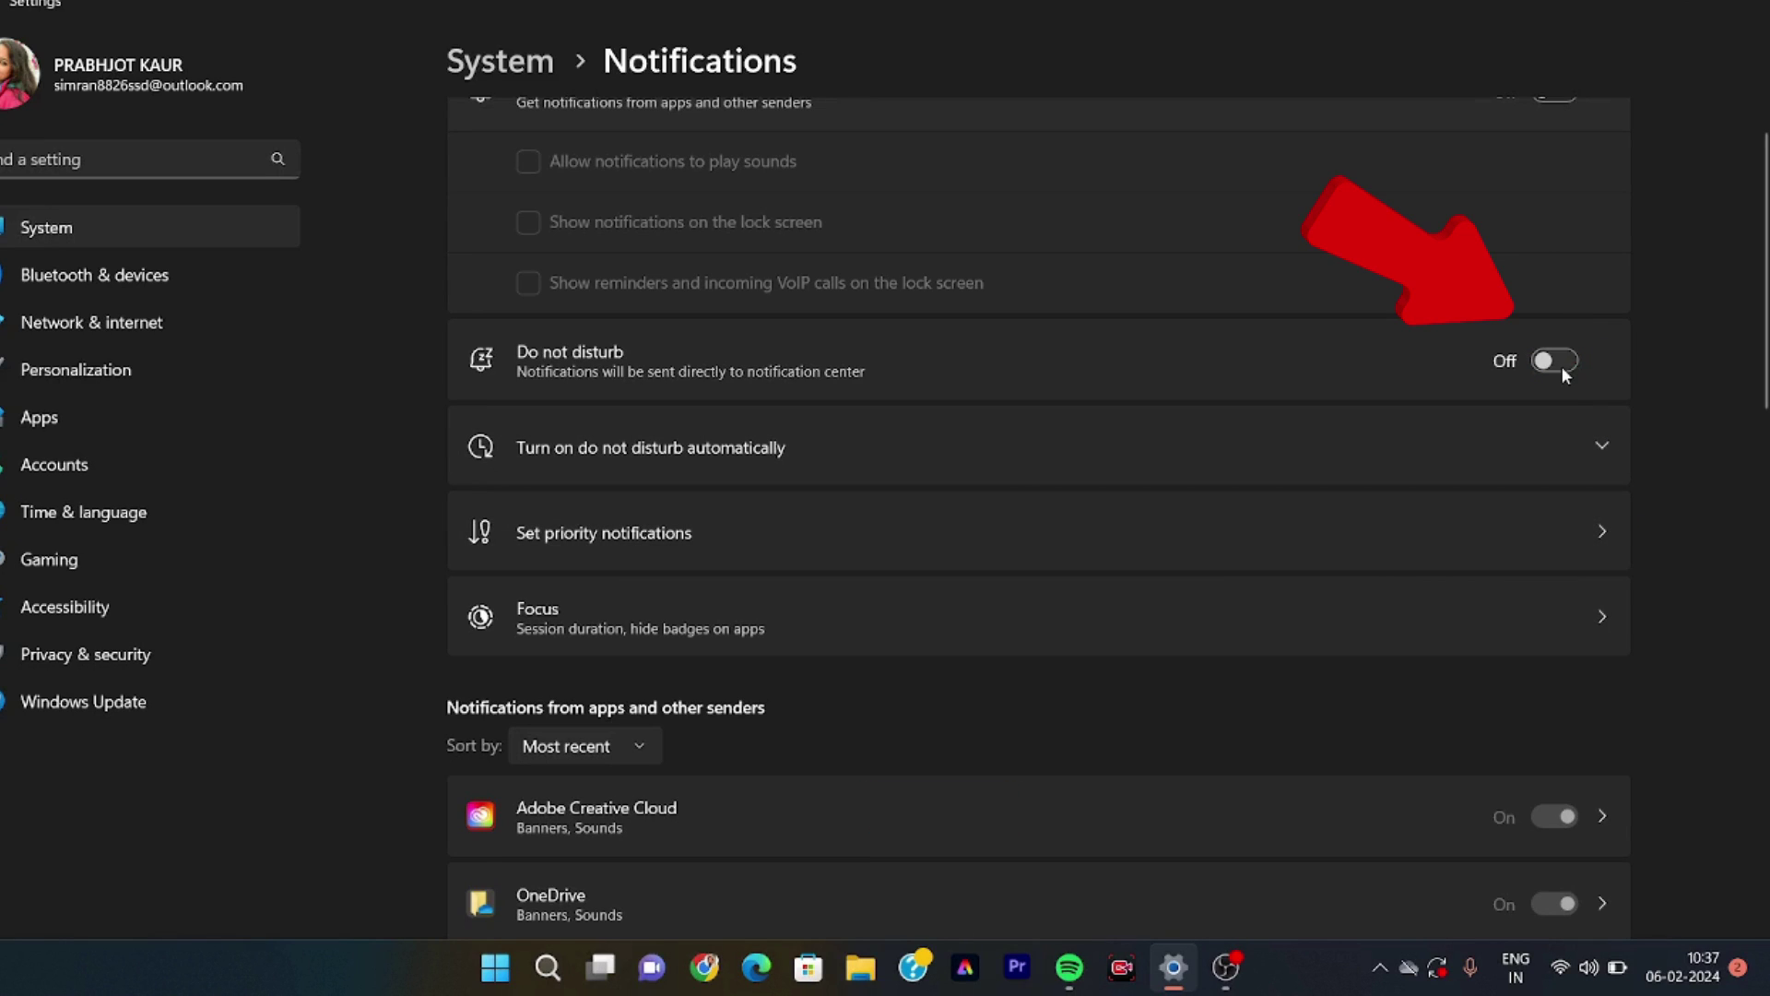
left_click(1562, 367)
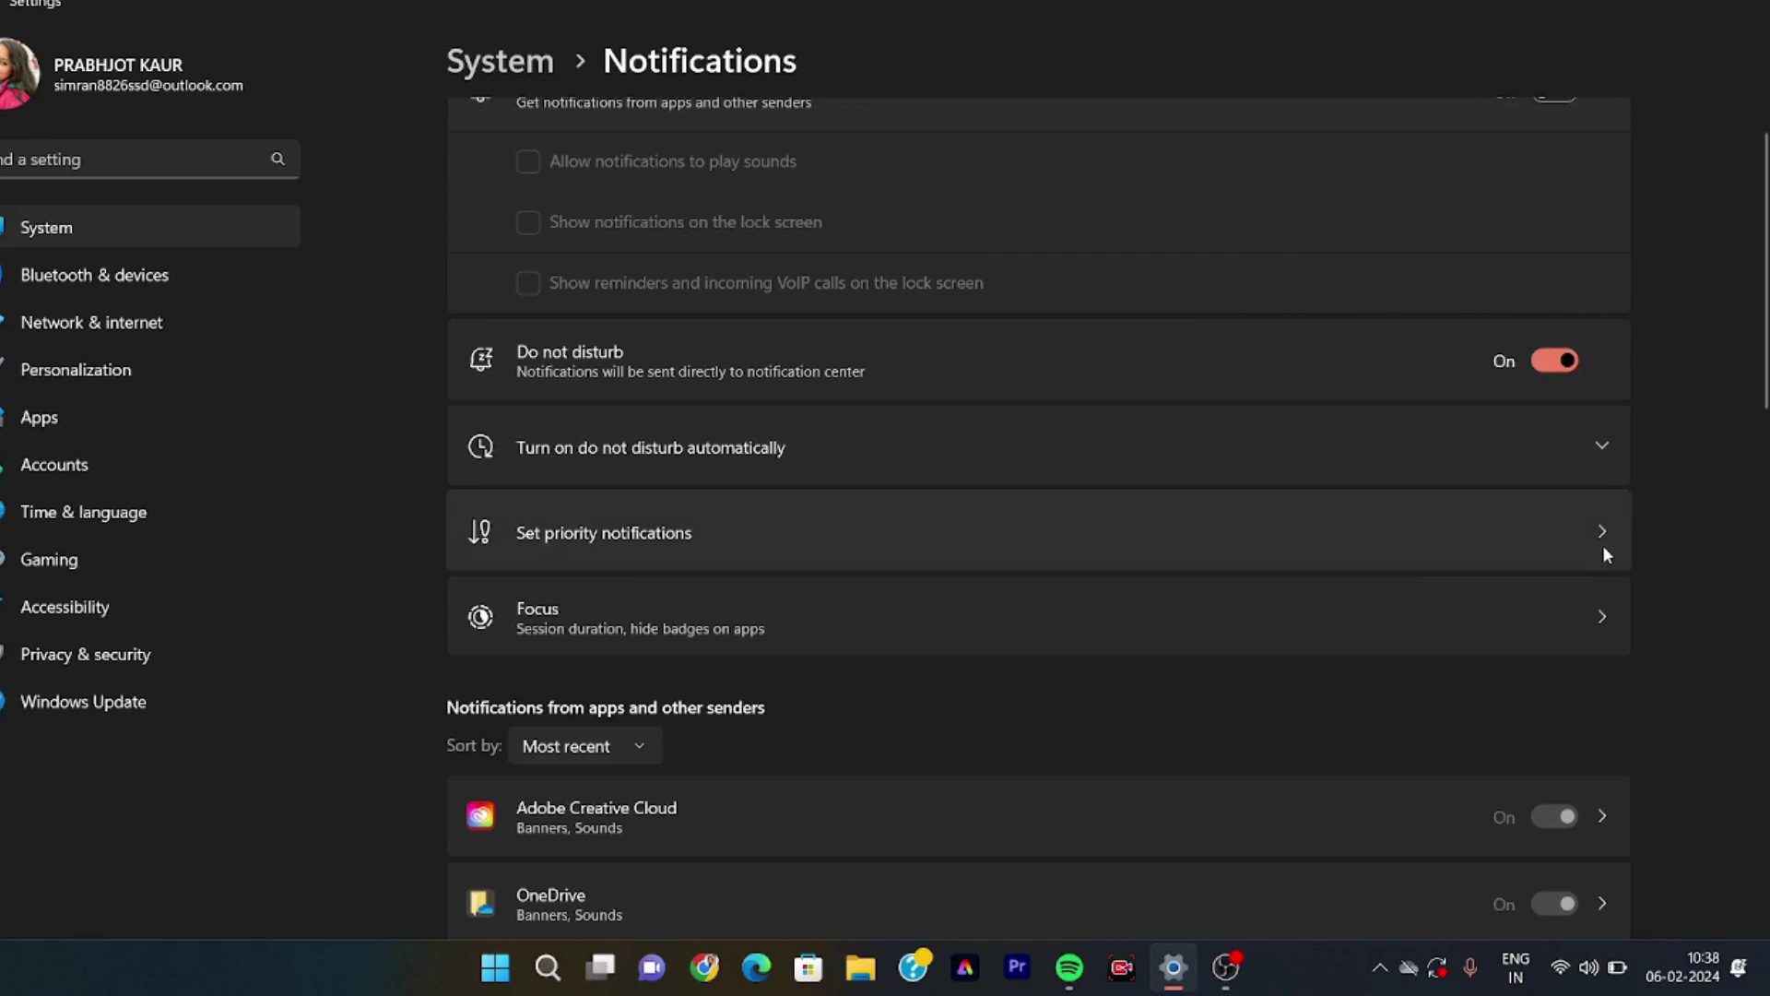
Check the Focus session options and return to the Notifications settings.
left_click(1596, 612)
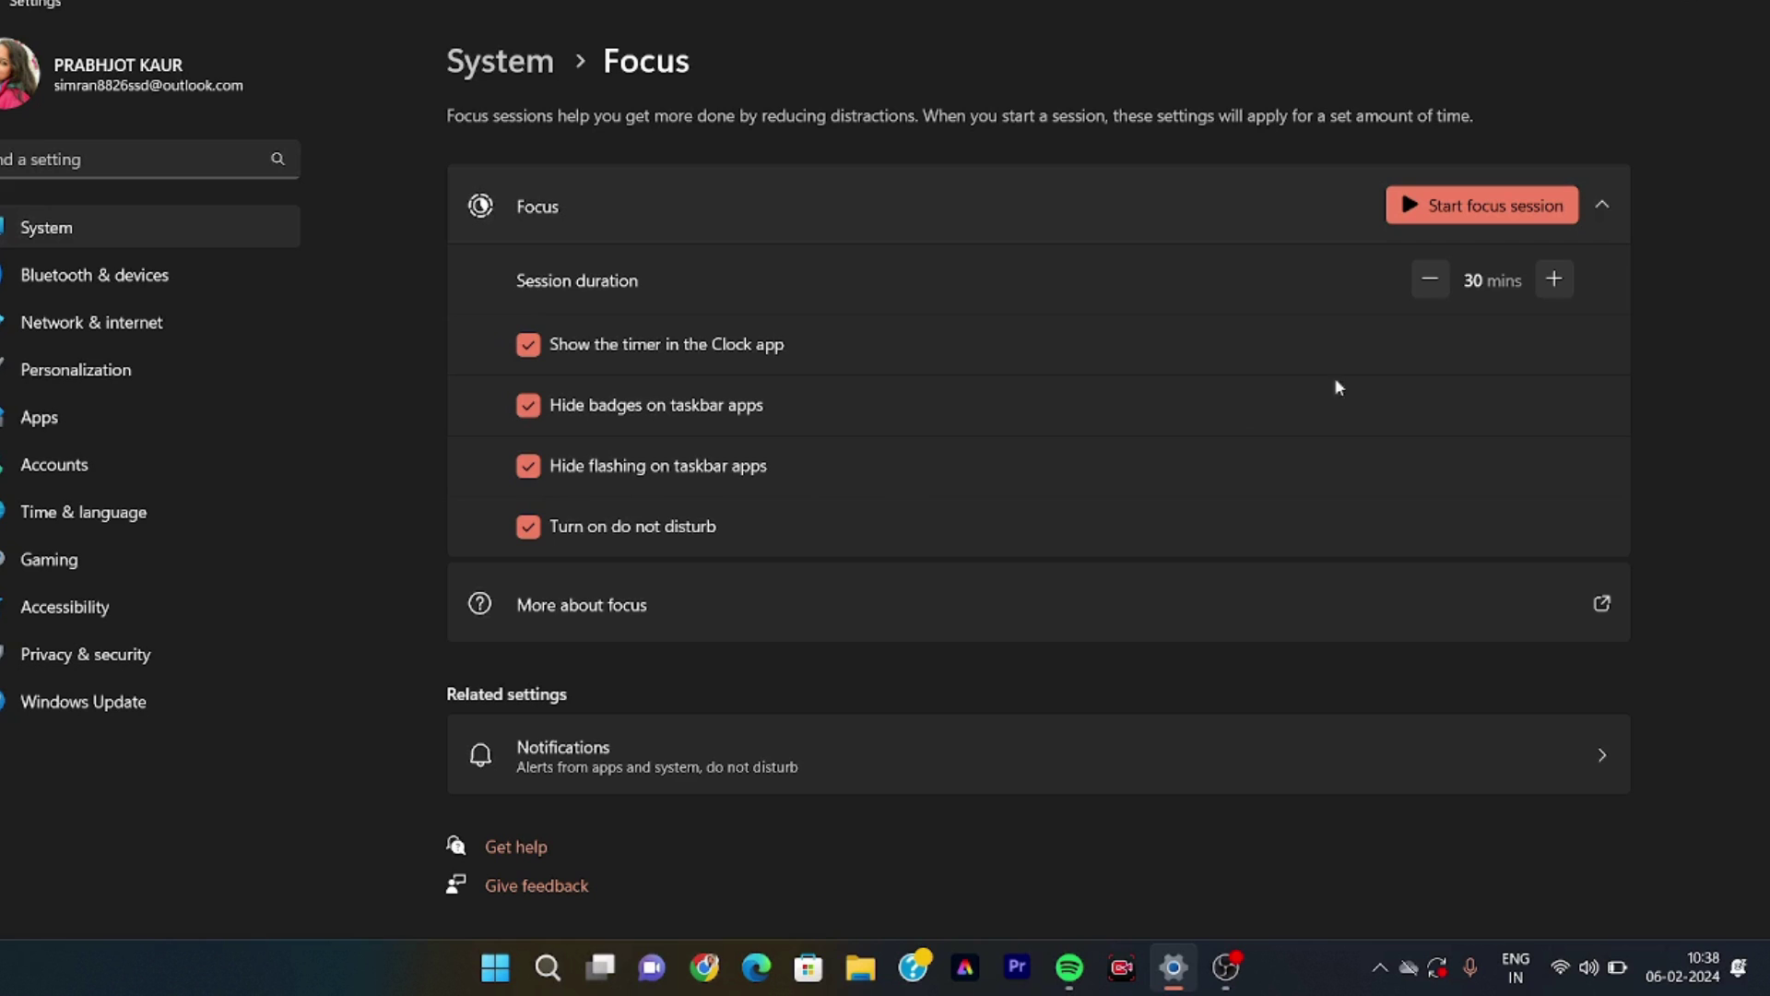
left_click(859, 767)
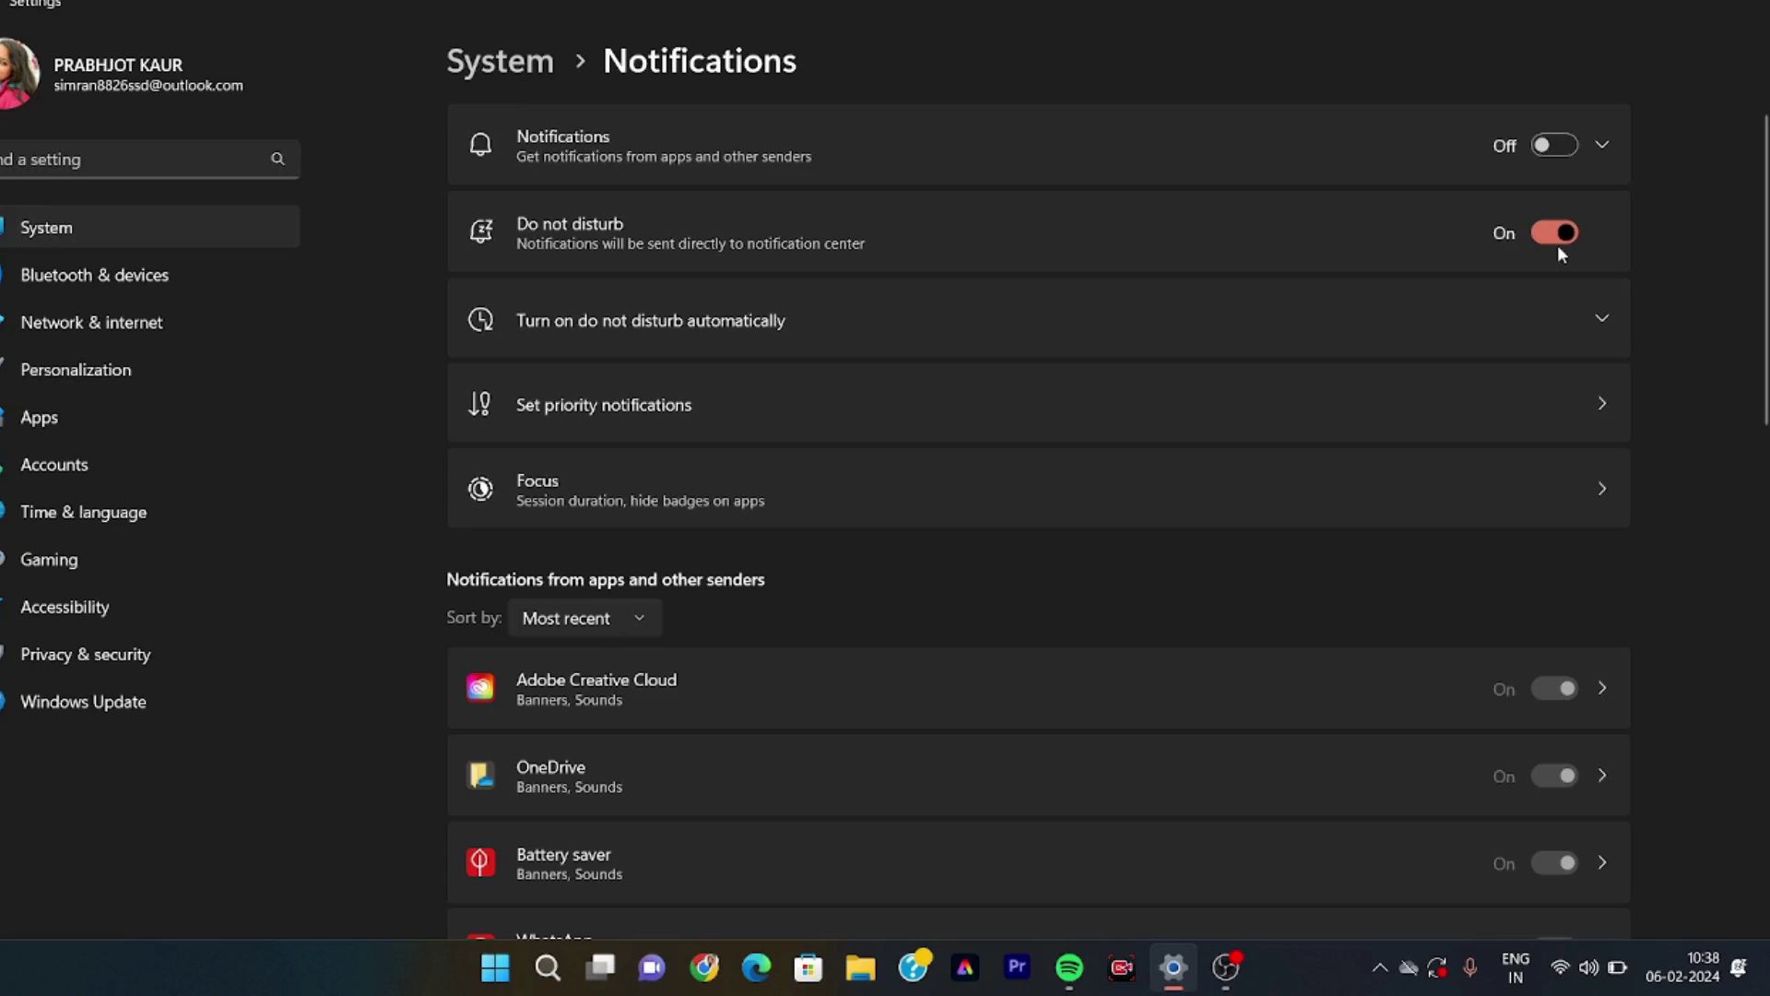
Search the settings for "sounds", open the Play key sounds as I type result and toggle that touch keyboard option.
left_click(29, 169)
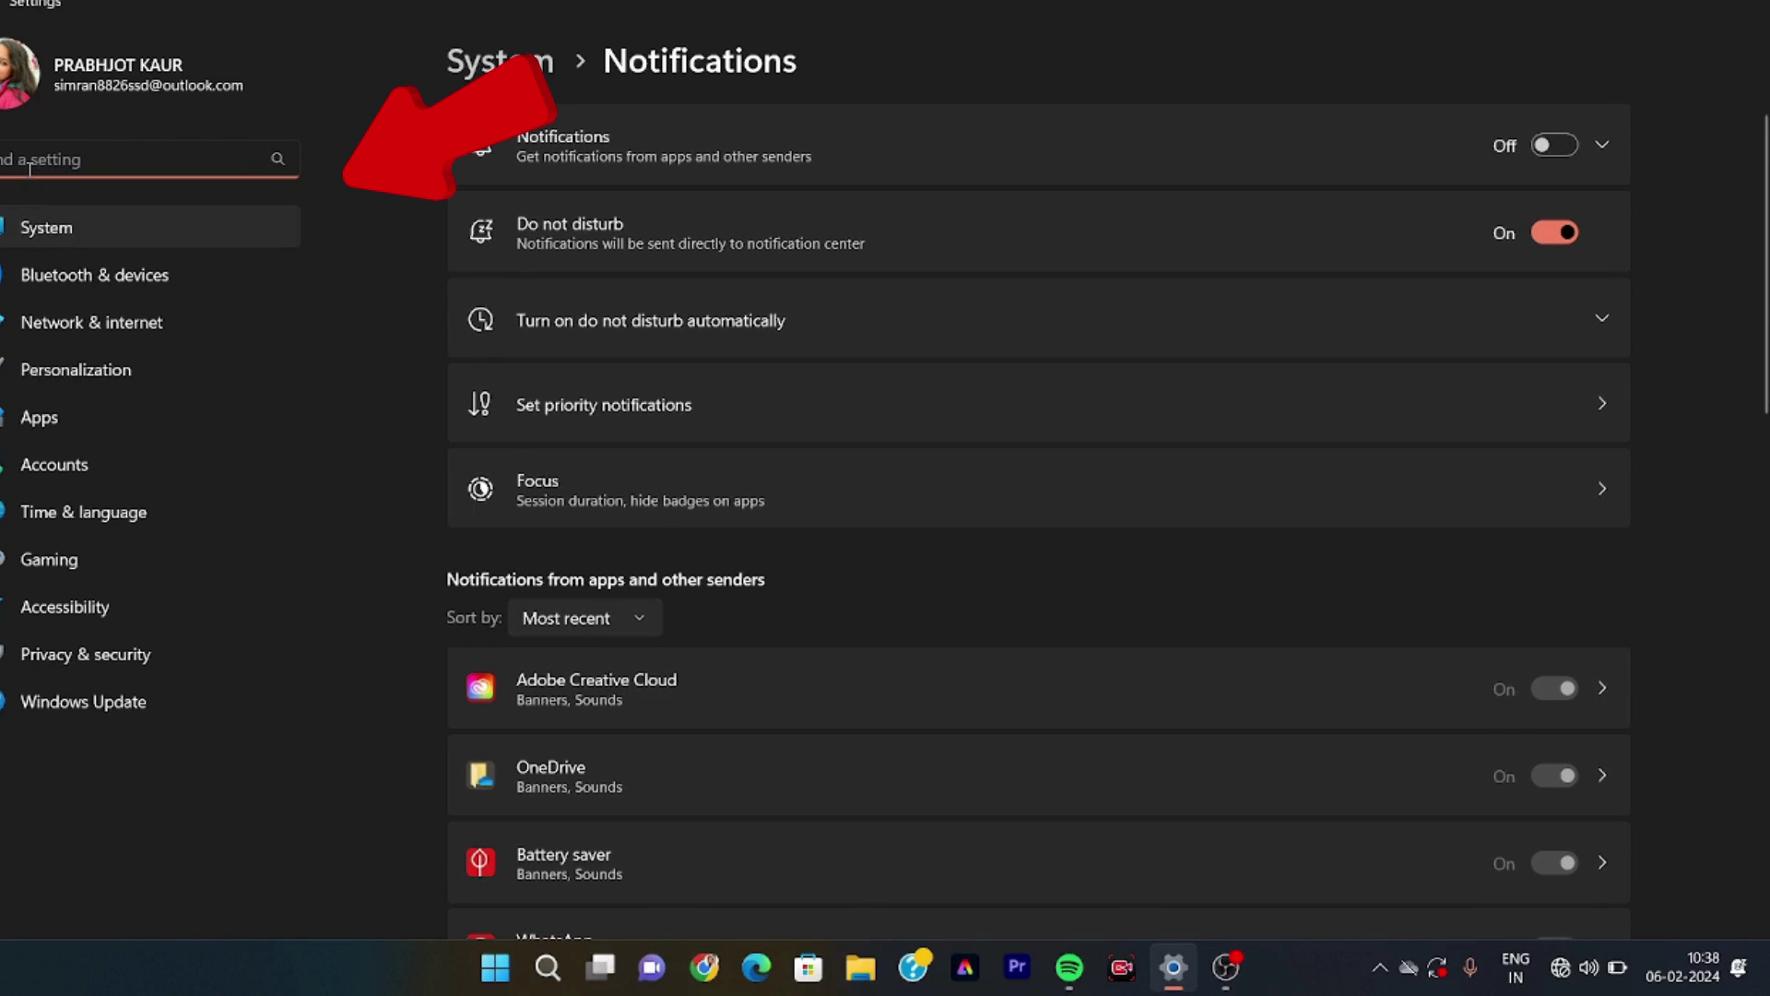
type("sounds")
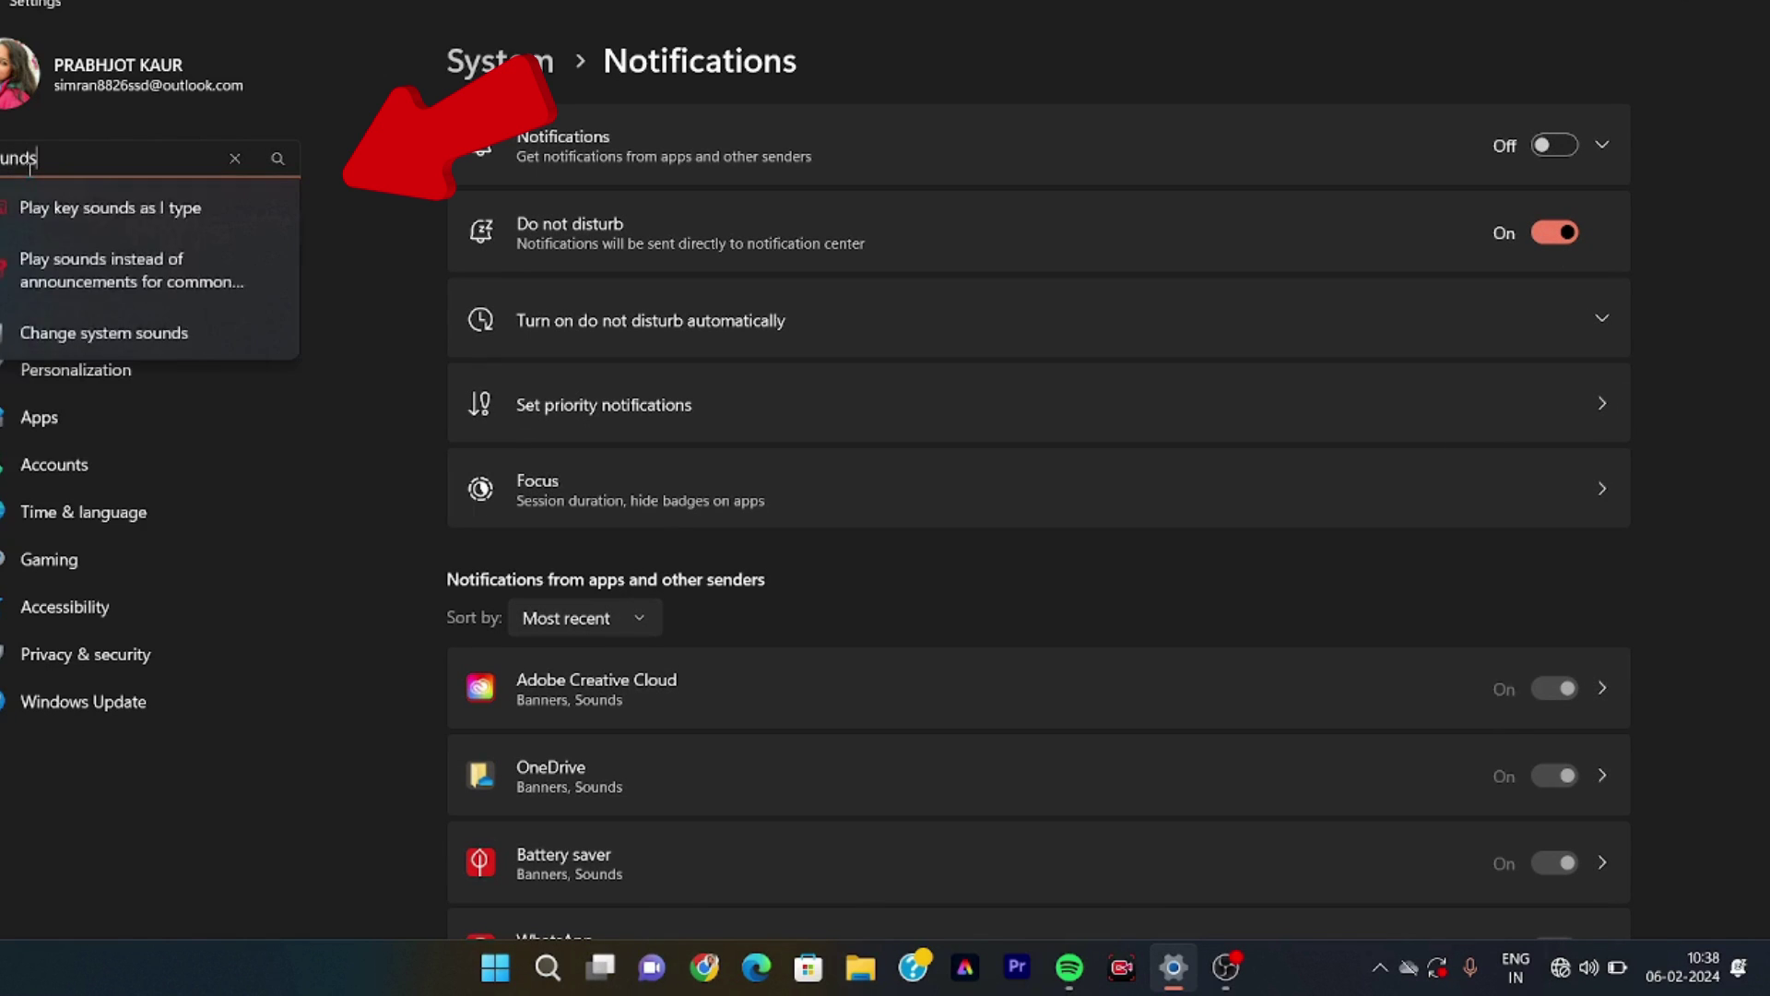
left_click(185, 221)
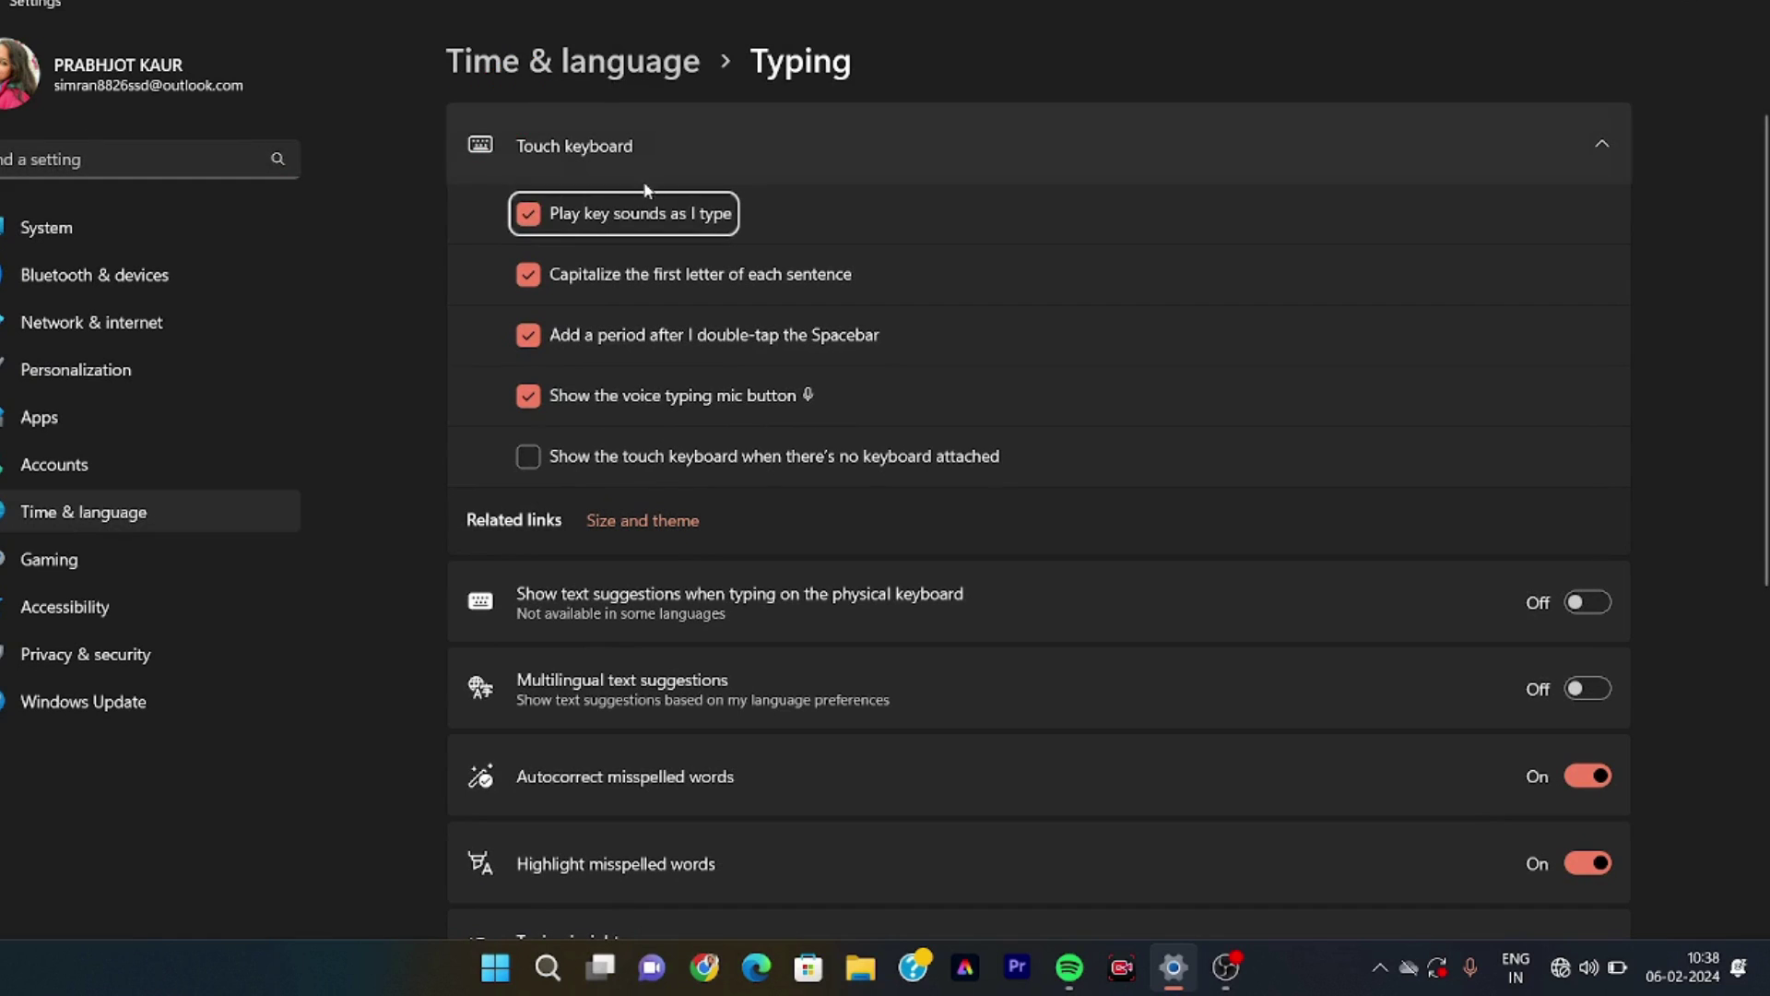
left_click(531, 216)
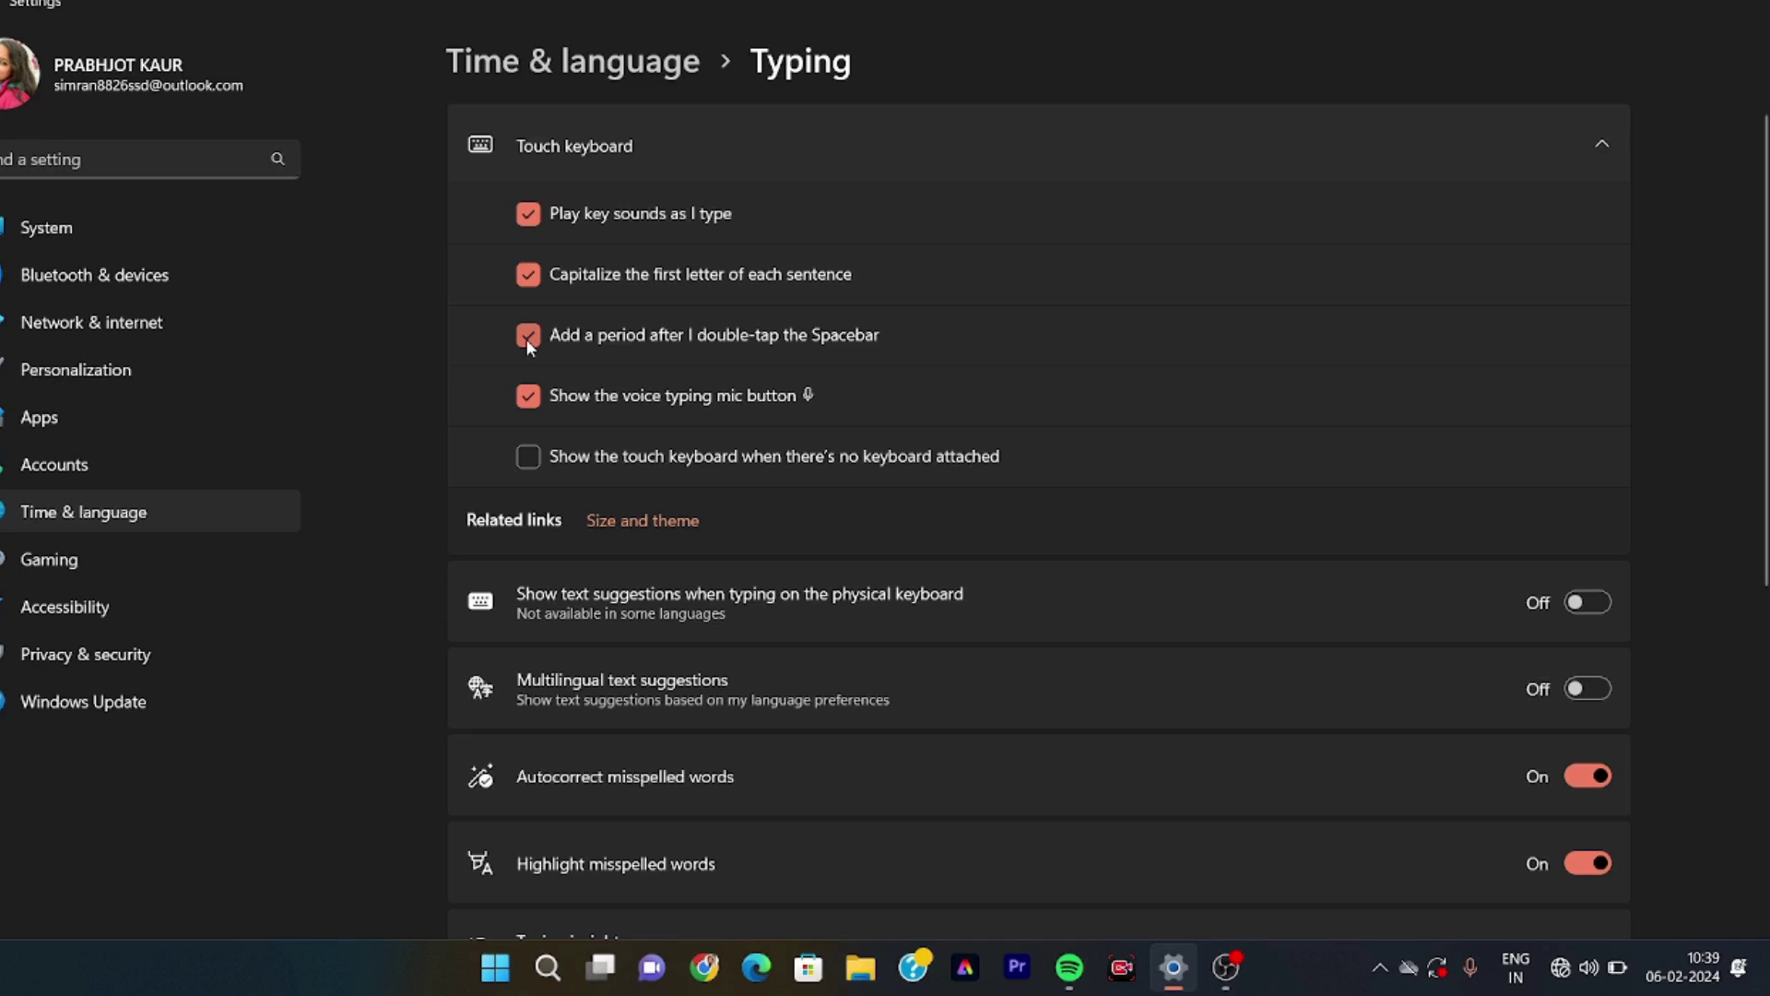
Turn off the voice typing mic button, autocorrect and highlighting of misspelled words, and open Typing insights.
left_click(529, 399)
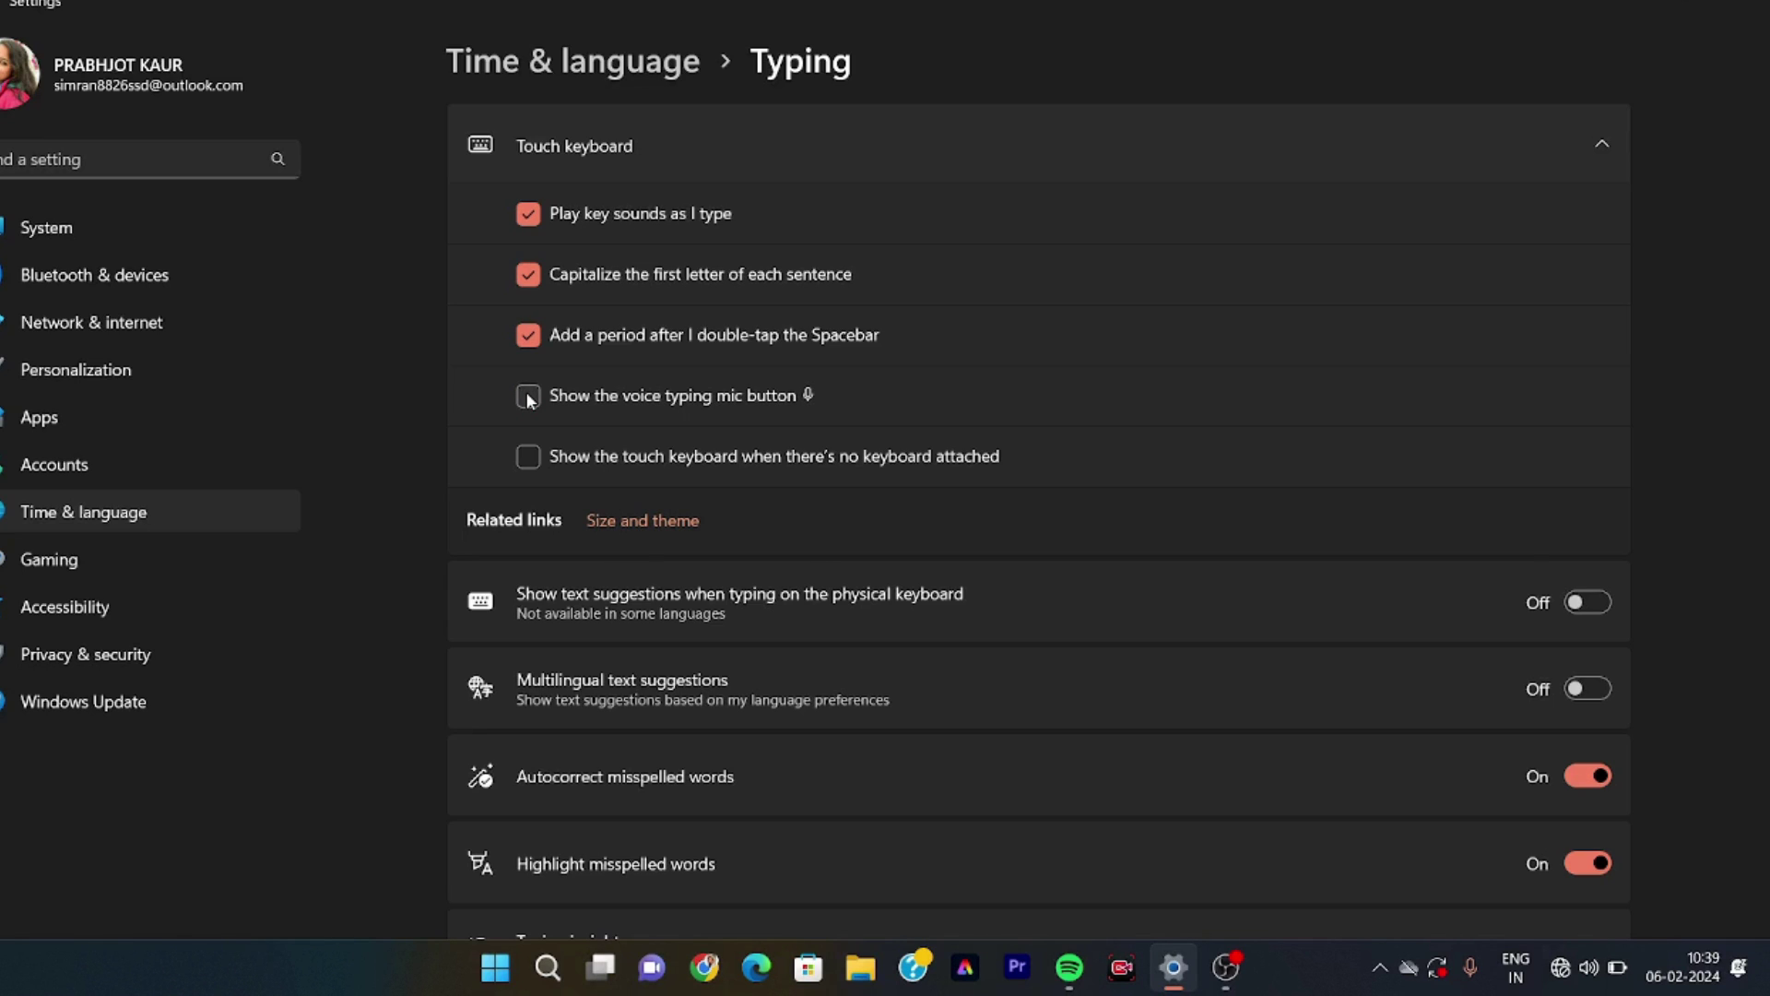
scroll(529, 399, "down", 1)
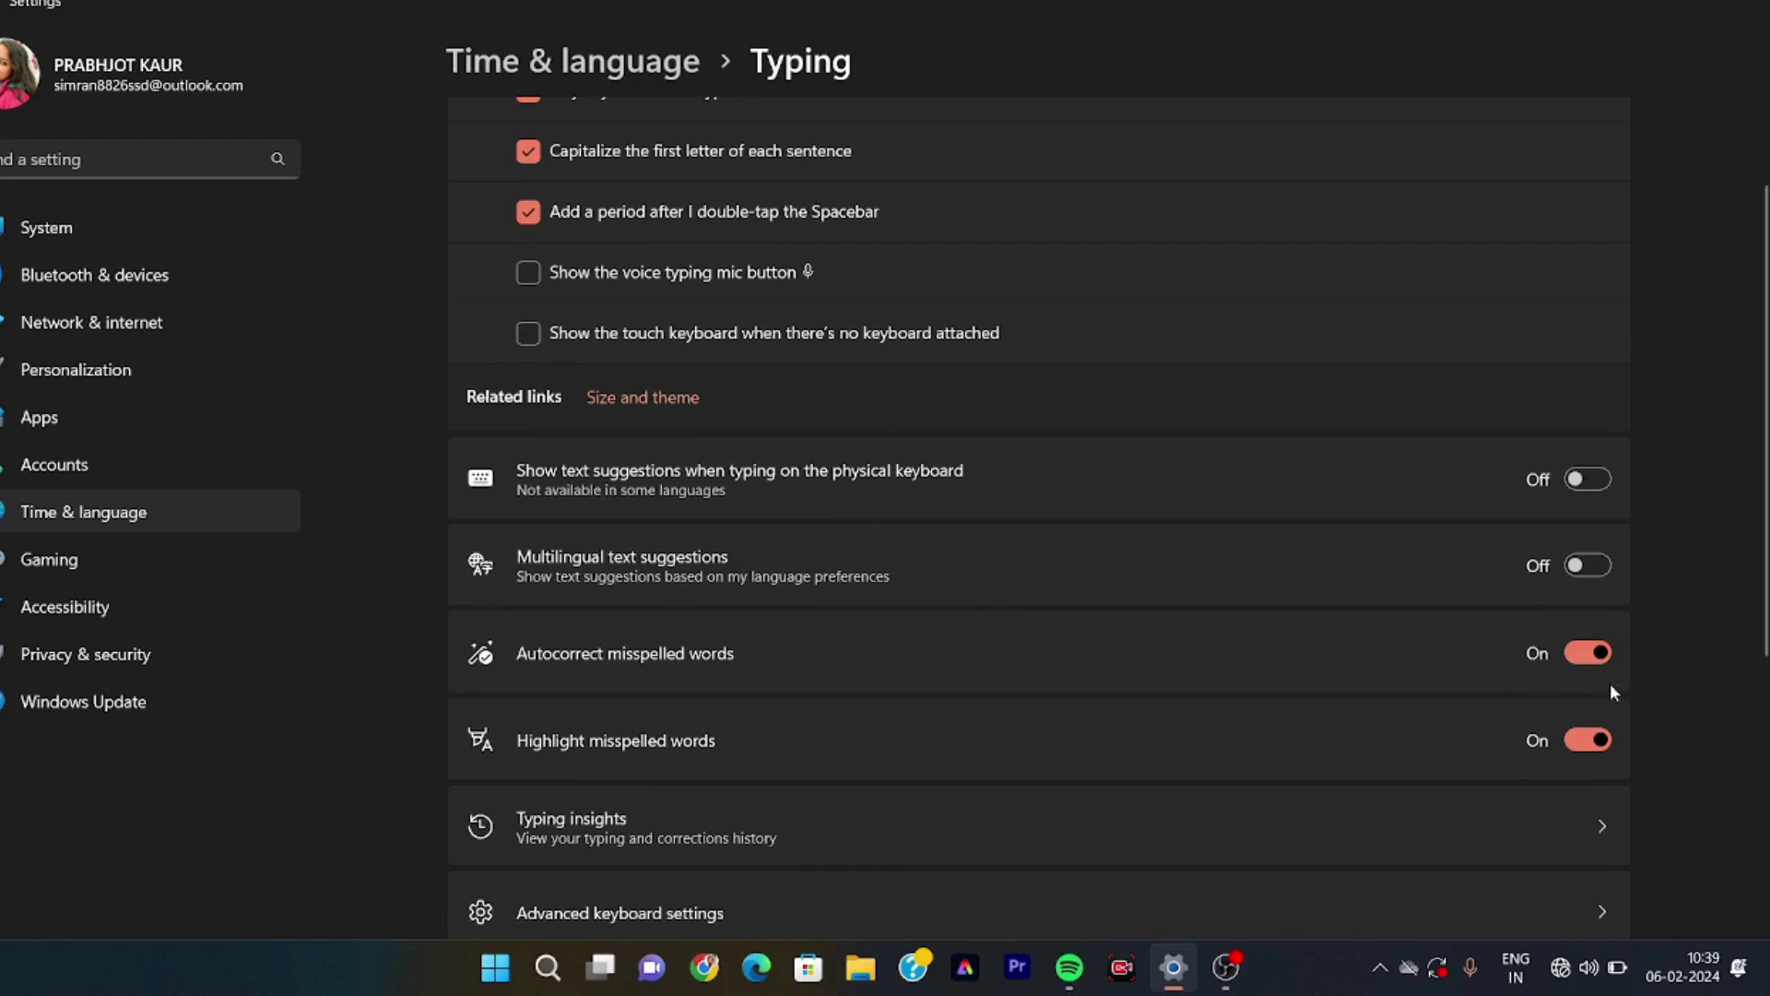
scroll(1589, 655, "down", 1)
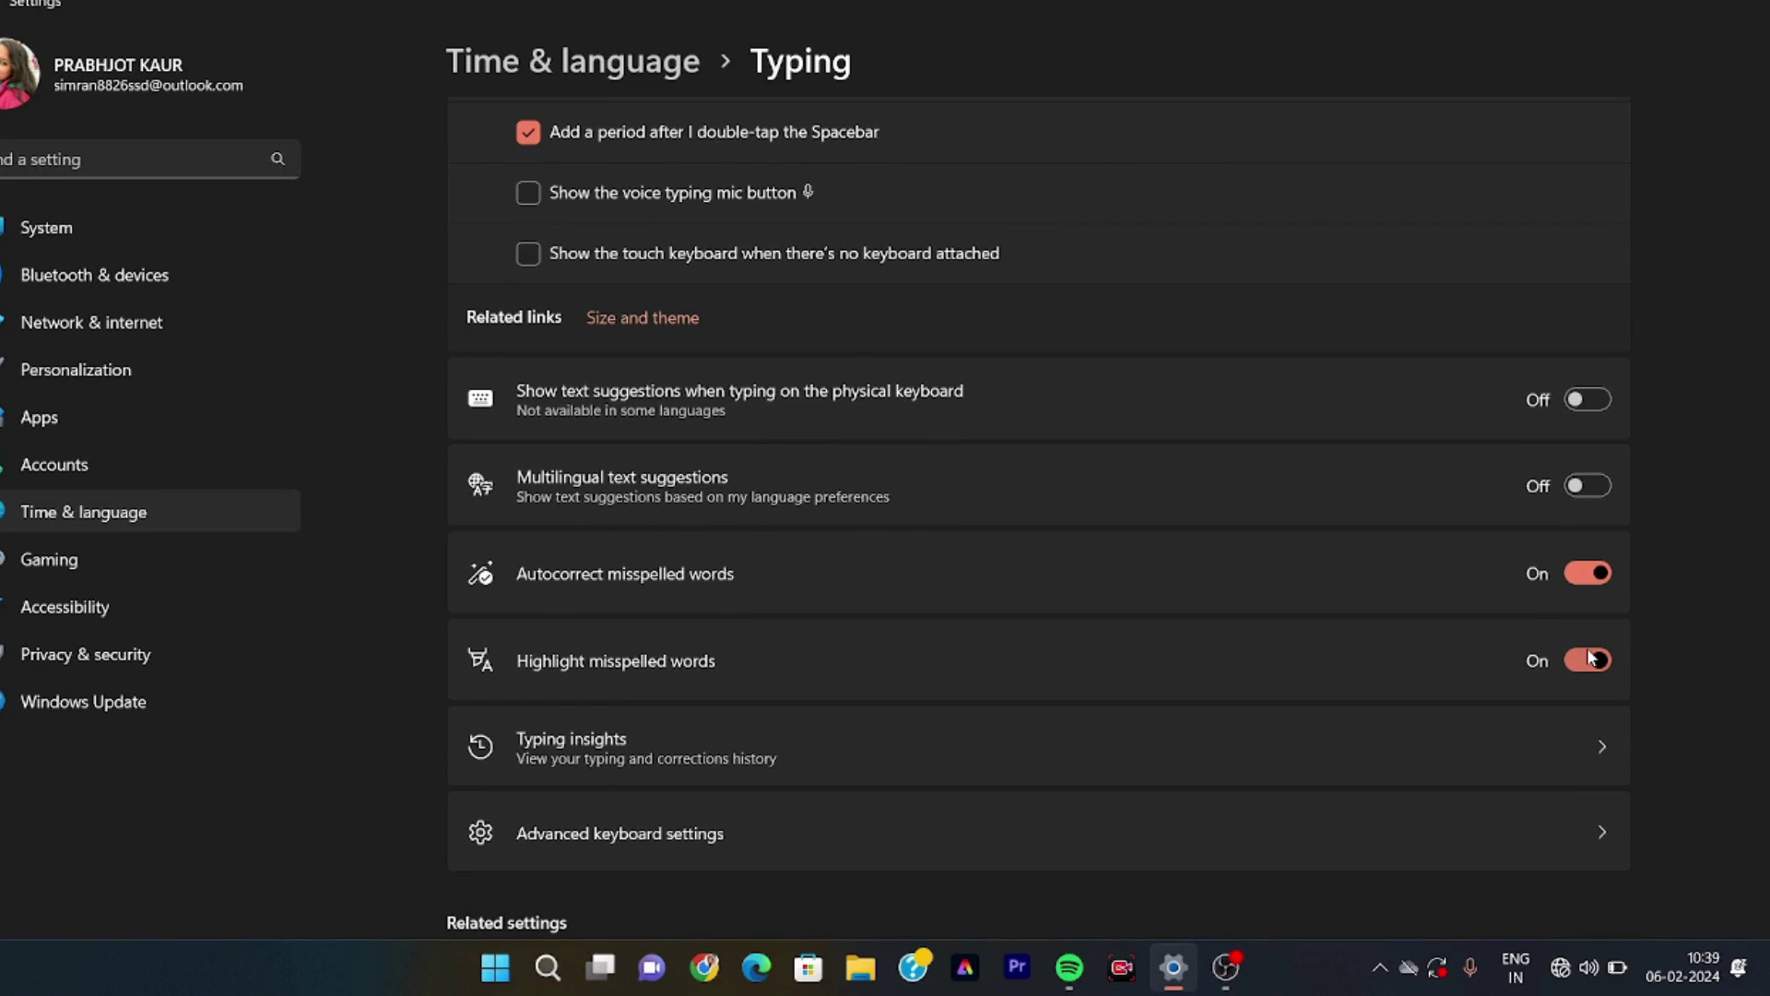
scroll(1589, 656, "down", 1)
scroll(1599, 616, "down", 1)
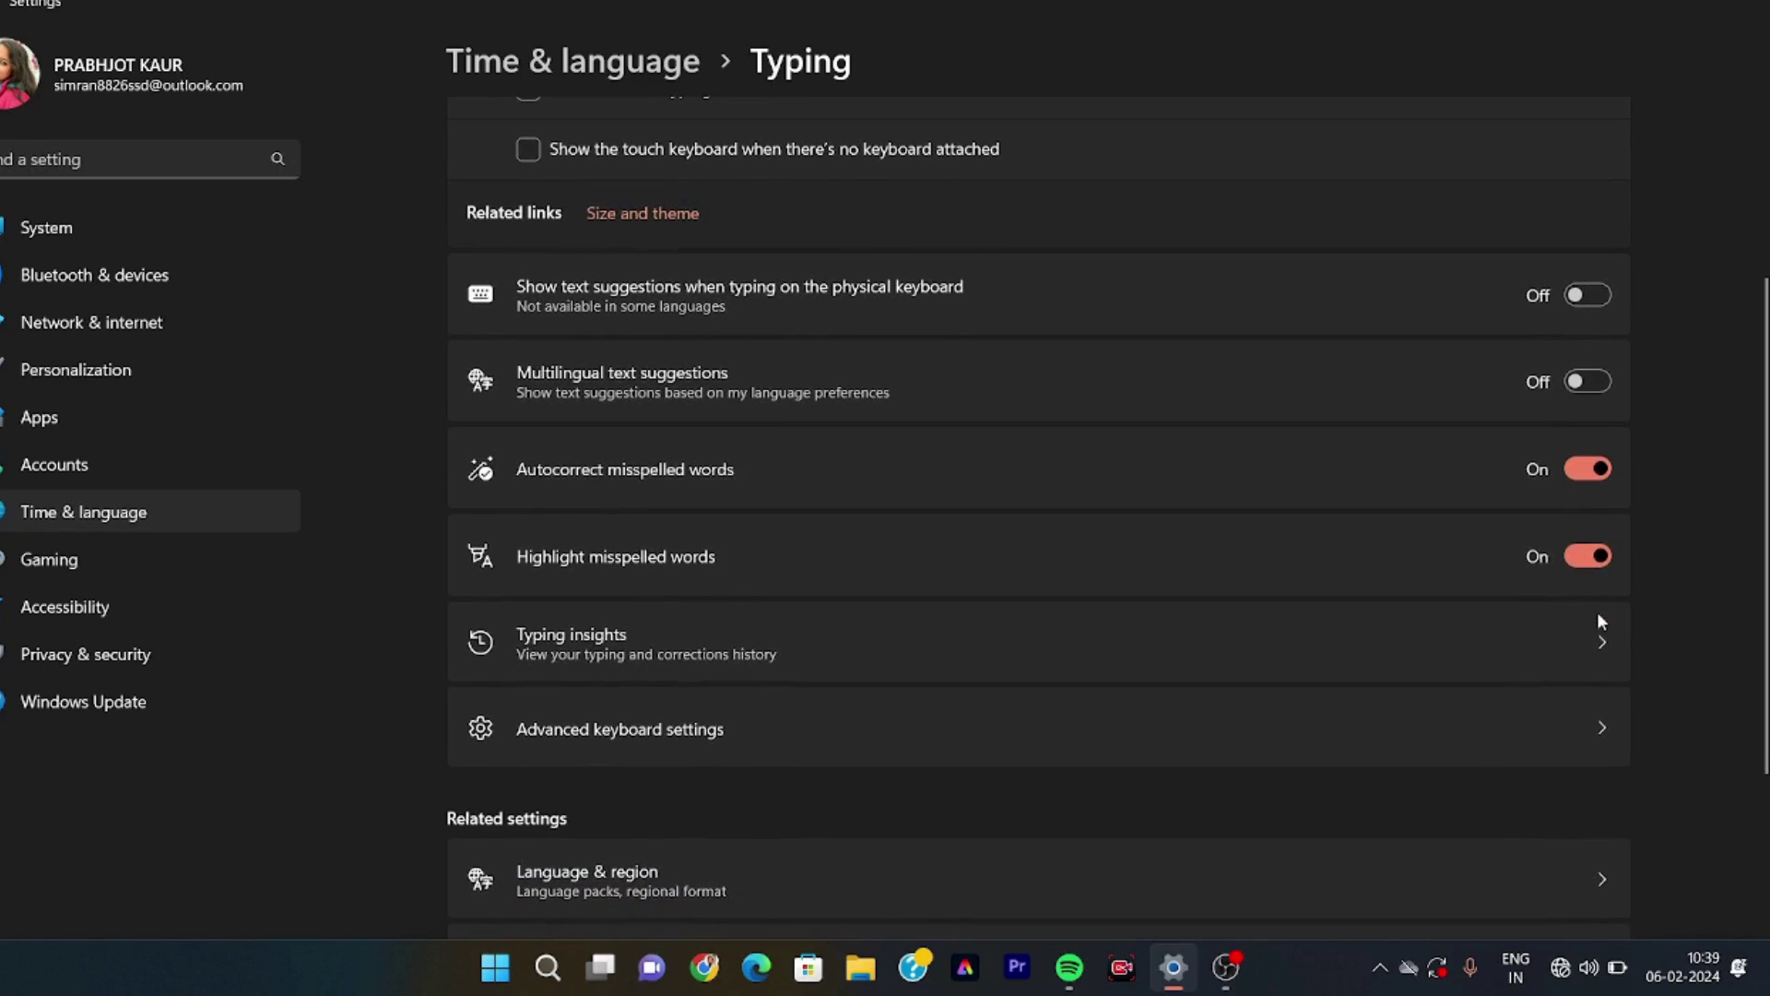
left_click(1587, 474)
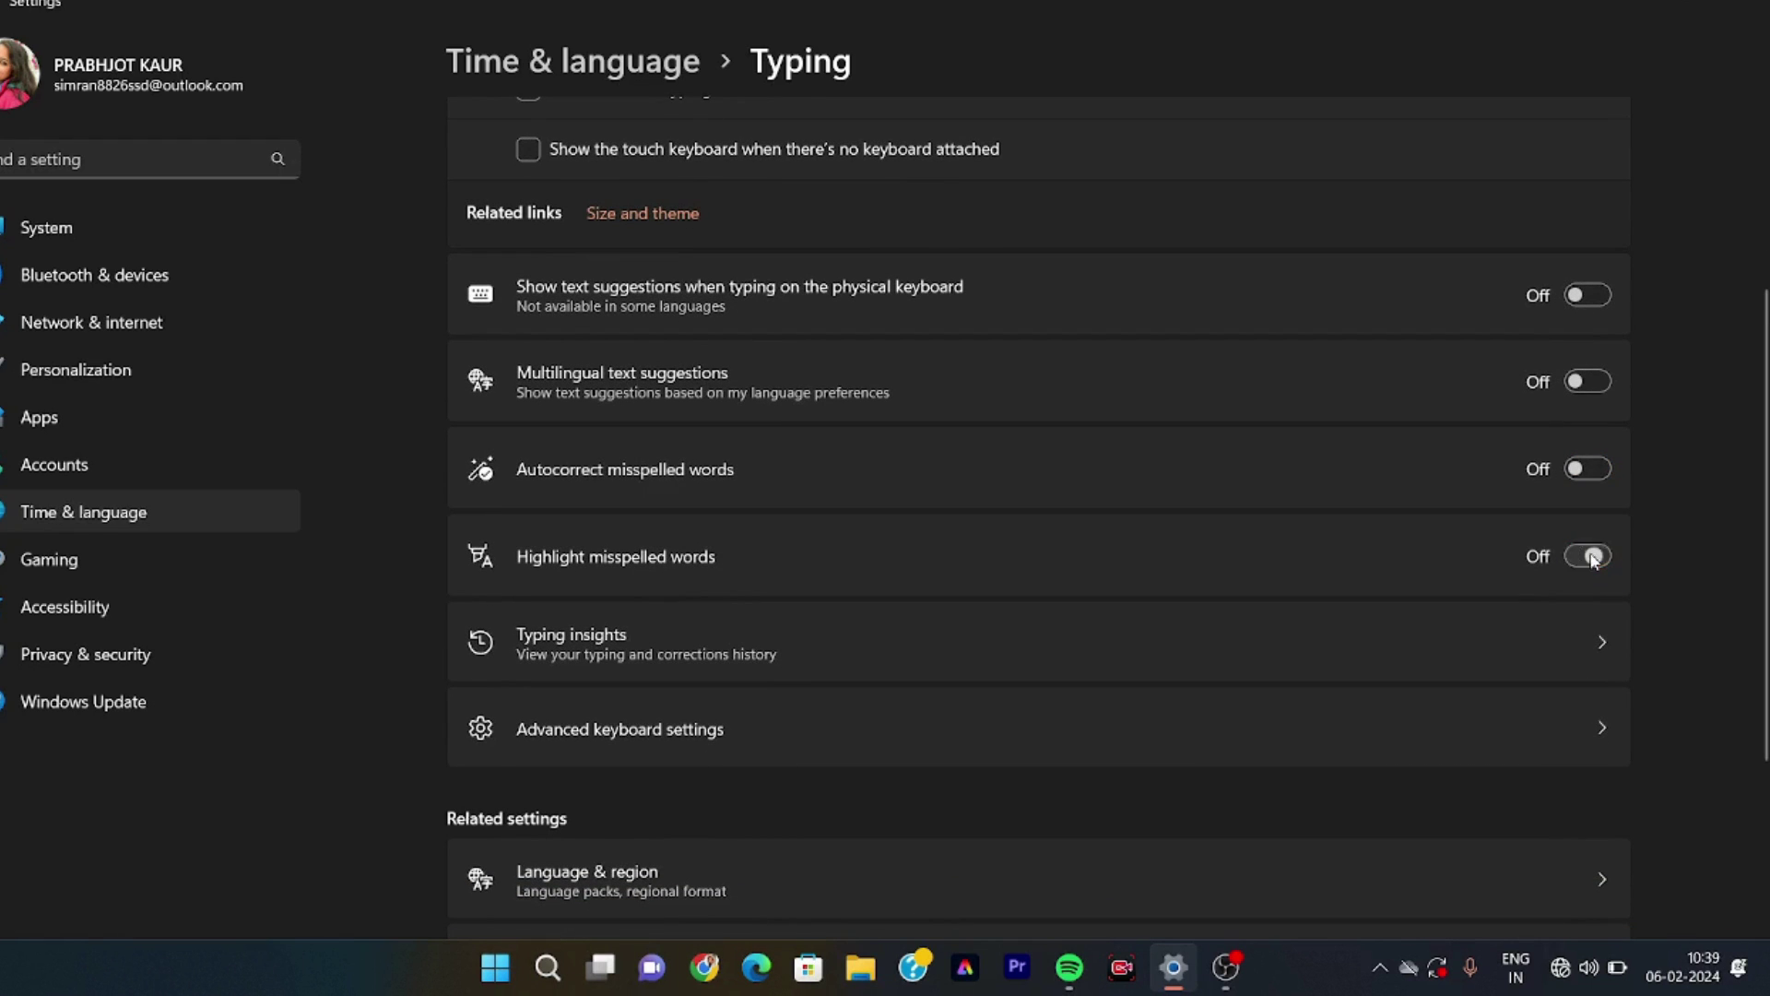
scroll(1228, 557, "down", 2)
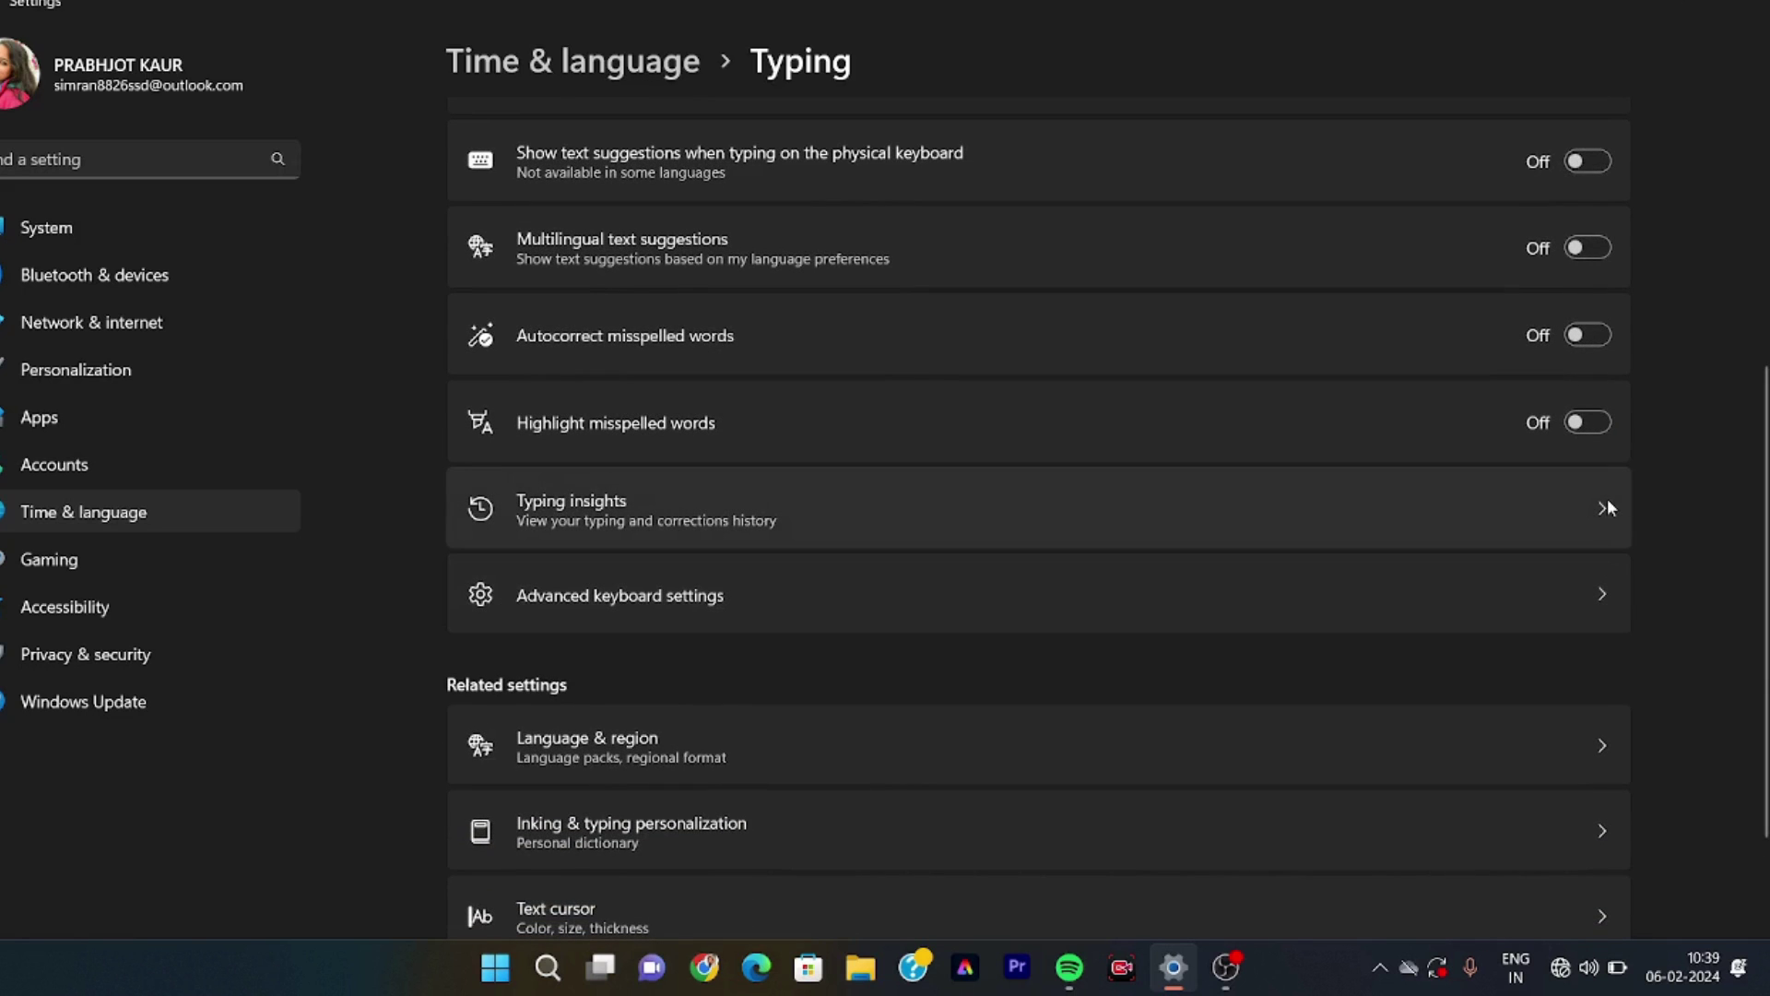
left_click(1607, 508)
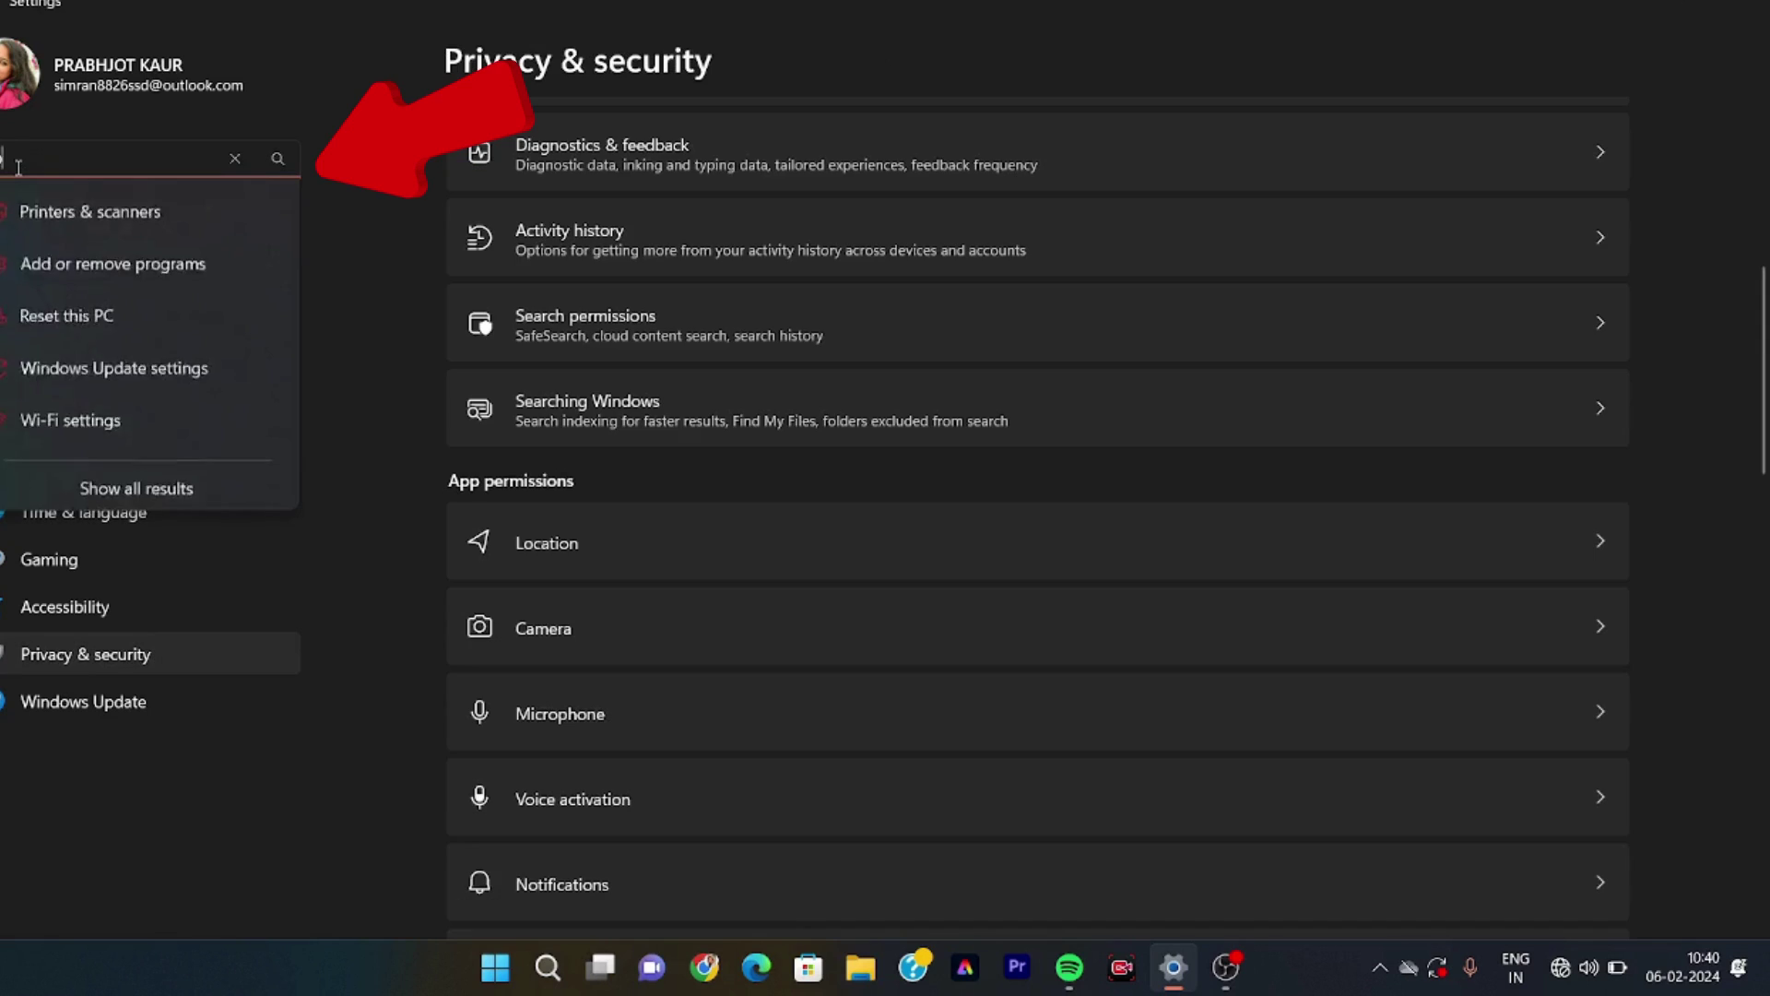
Search the settings for "pop ups", open Block or allow pop-ups, turn off the Pop-up Blocker and accept the change.
type("pop ups")
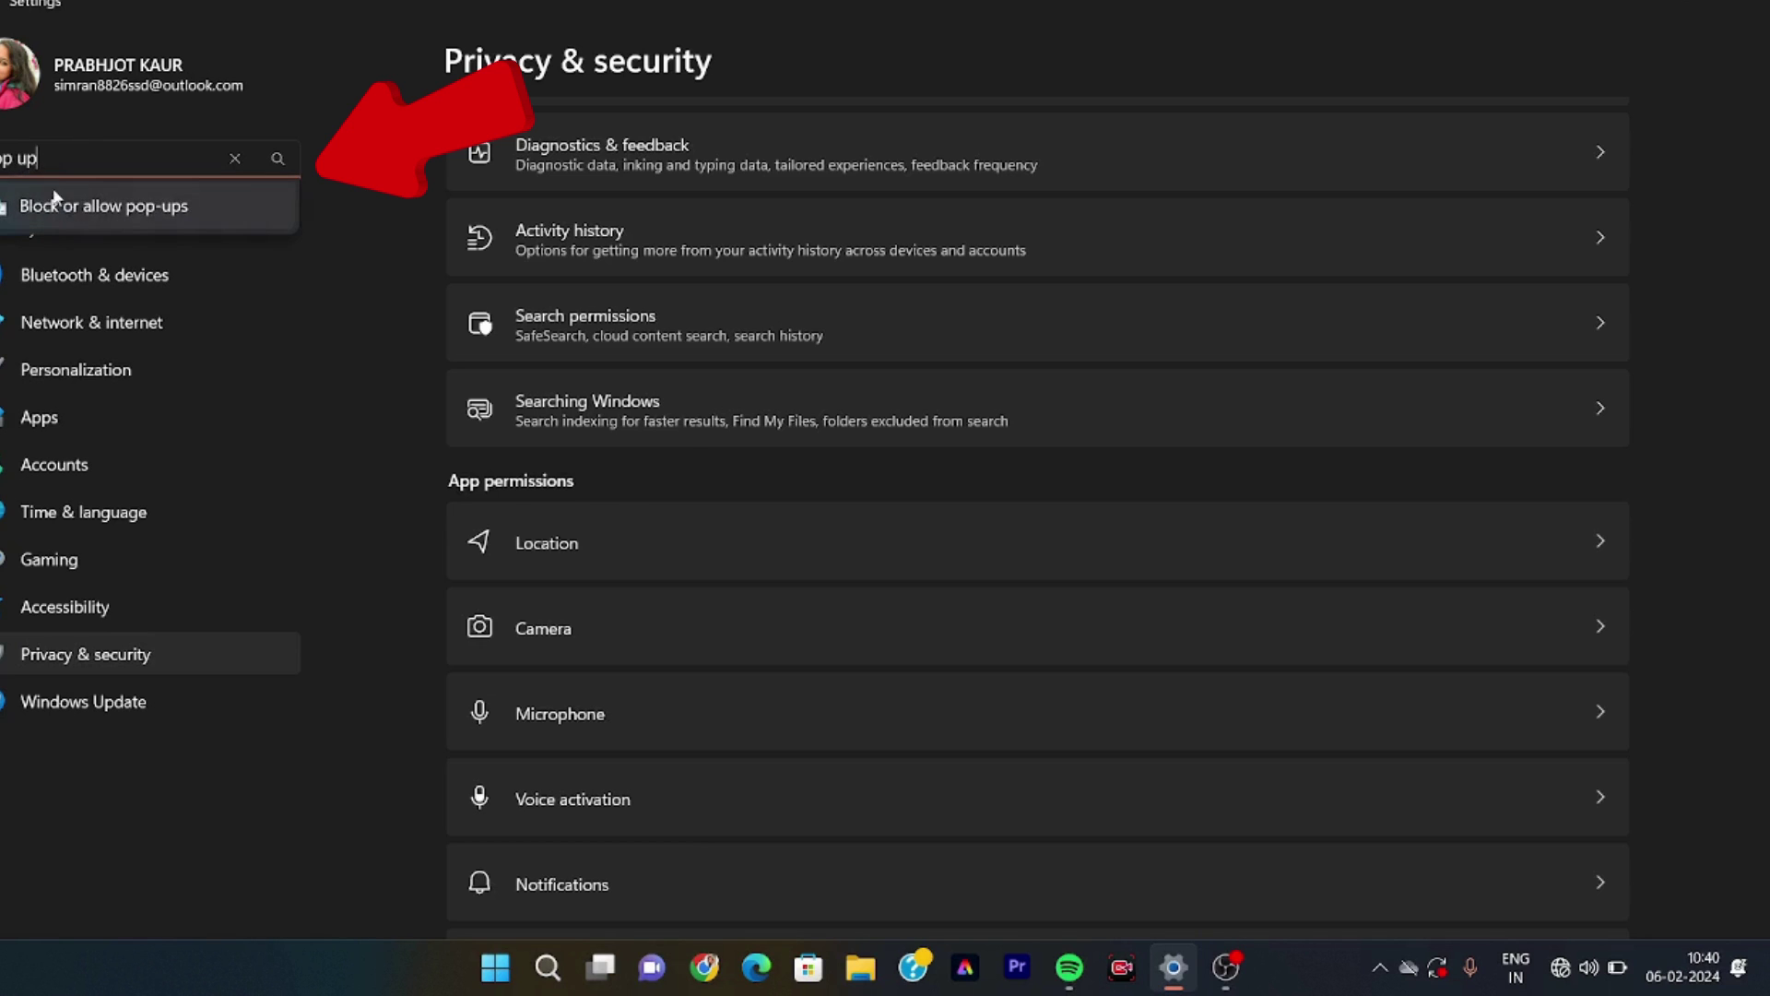
left_click(91, 214)
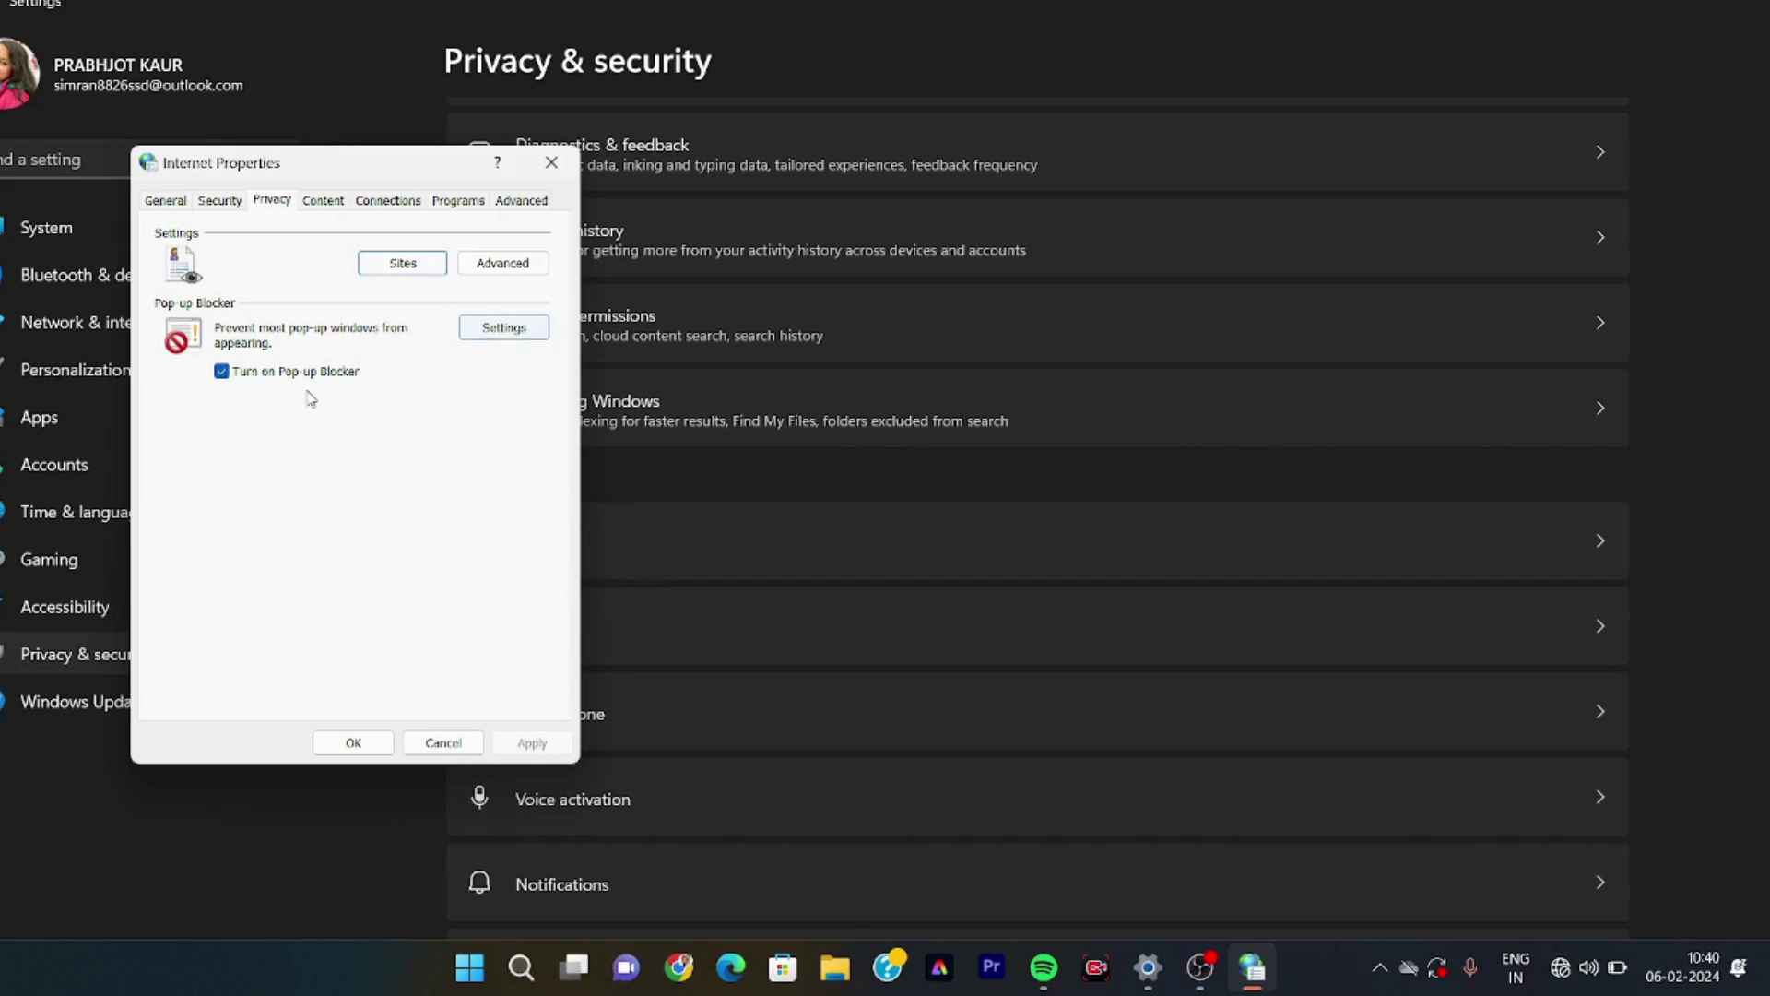
left_click(221, 372)
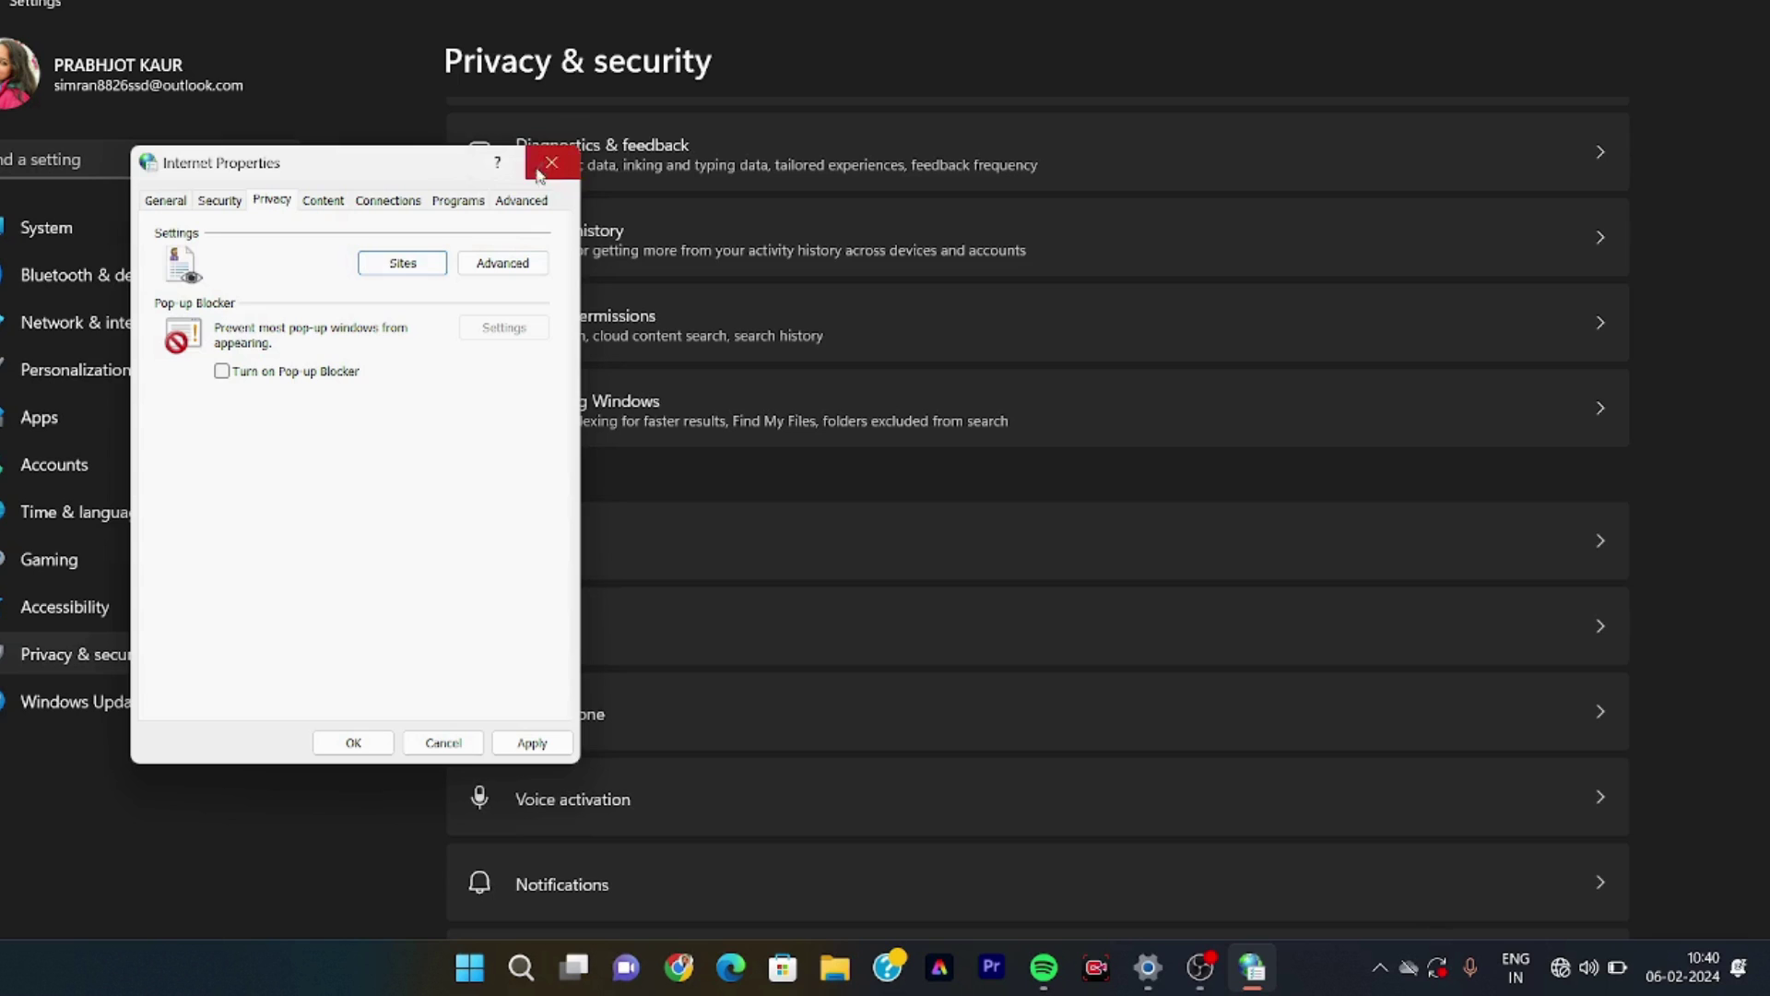
left_click(354, 743)
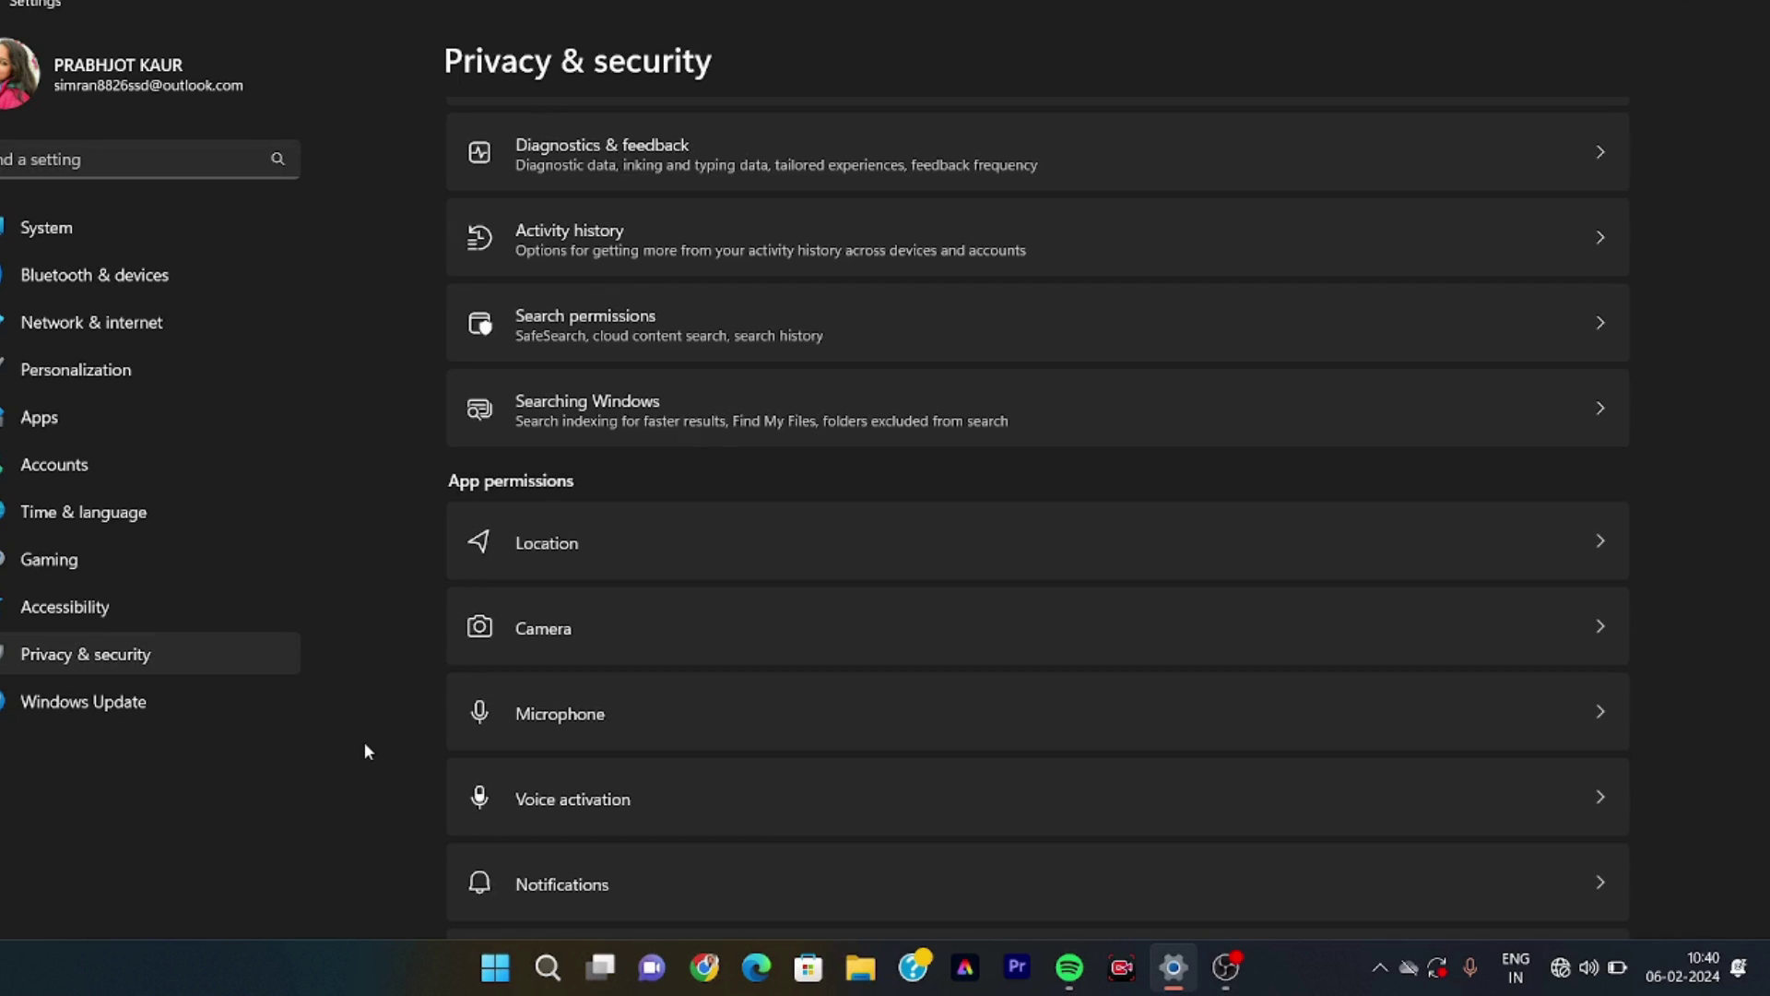
Search the settings for "noti", open Notifications & actions and review the conditions for turning on do not disturb automatically.
left_click(19, 160)
type("noti")
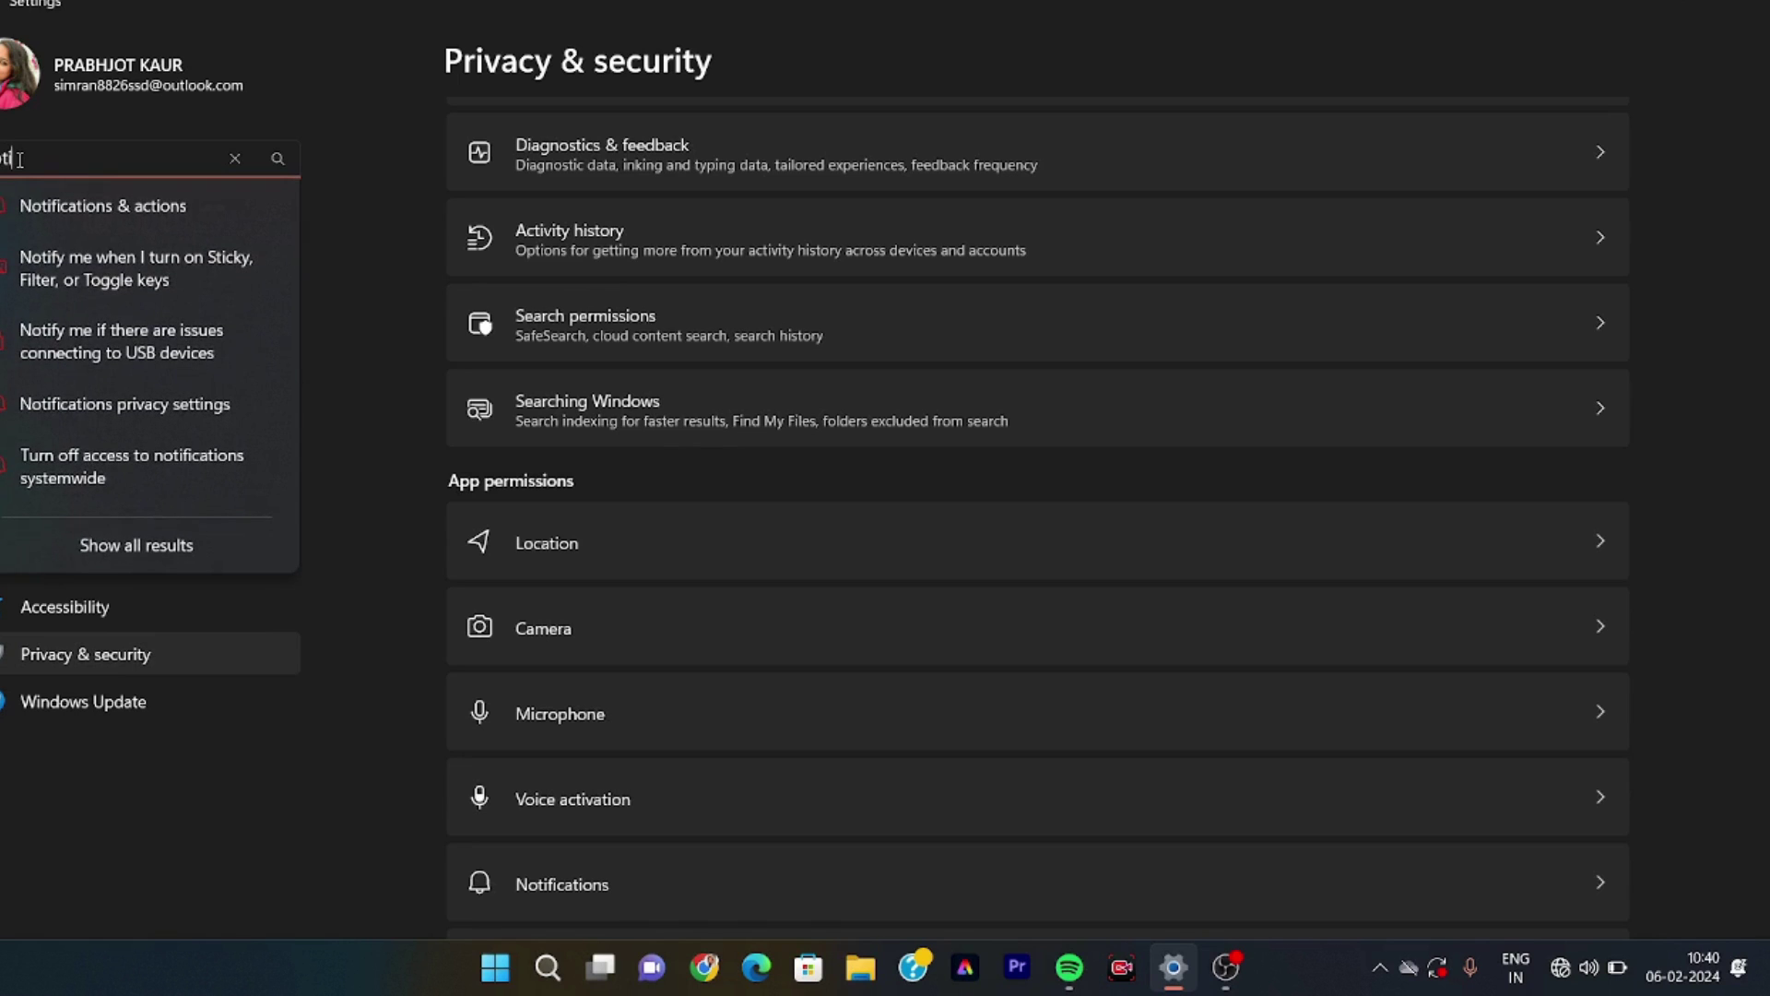
left_click(185, 212)
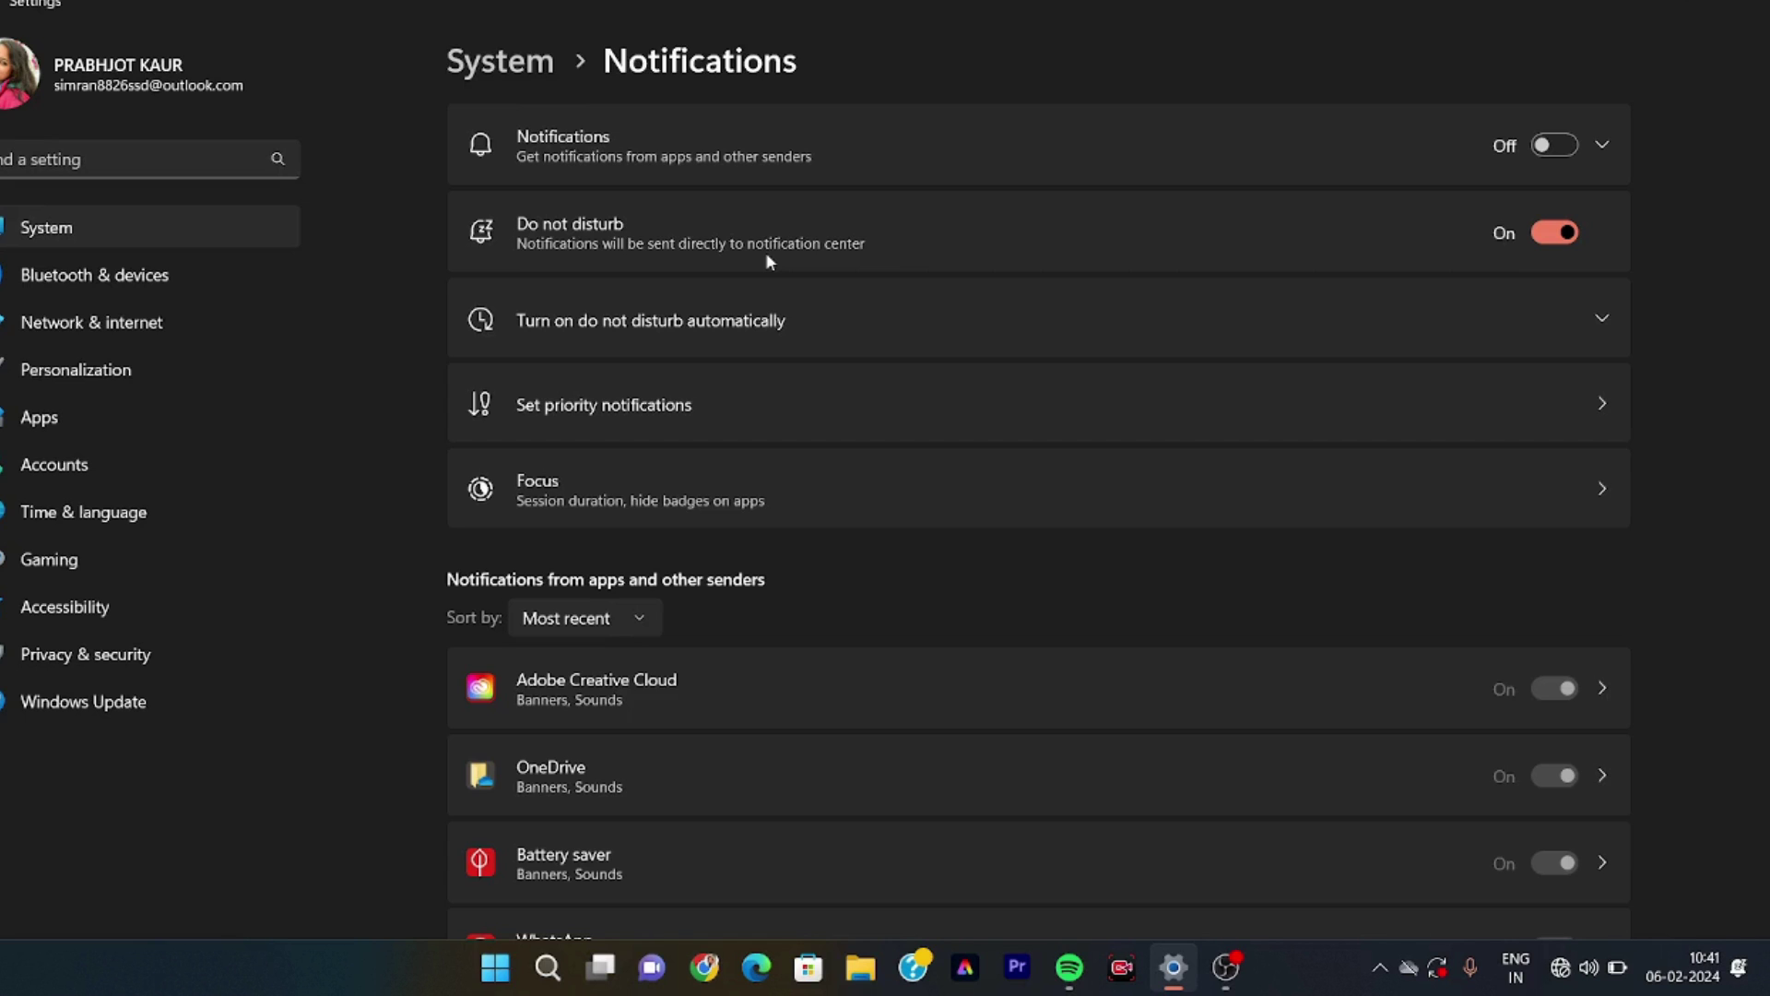
left_click(1607, 324)
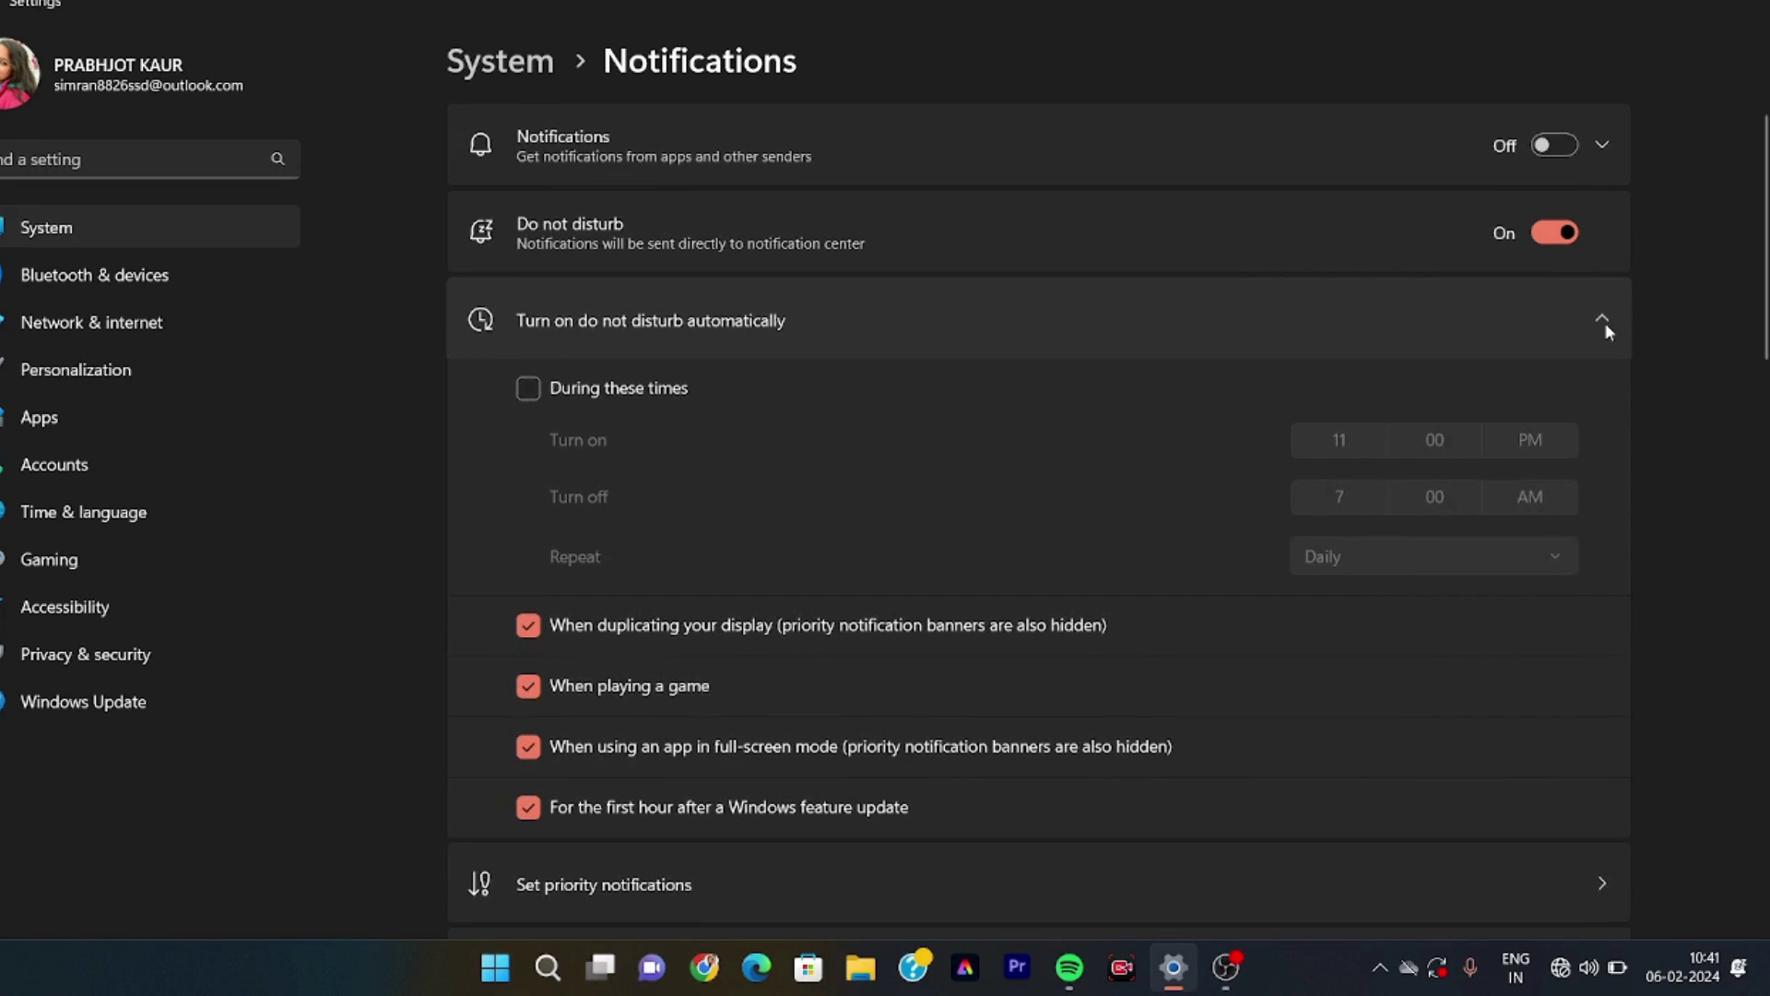
scroll(608, 538, "down", 1)
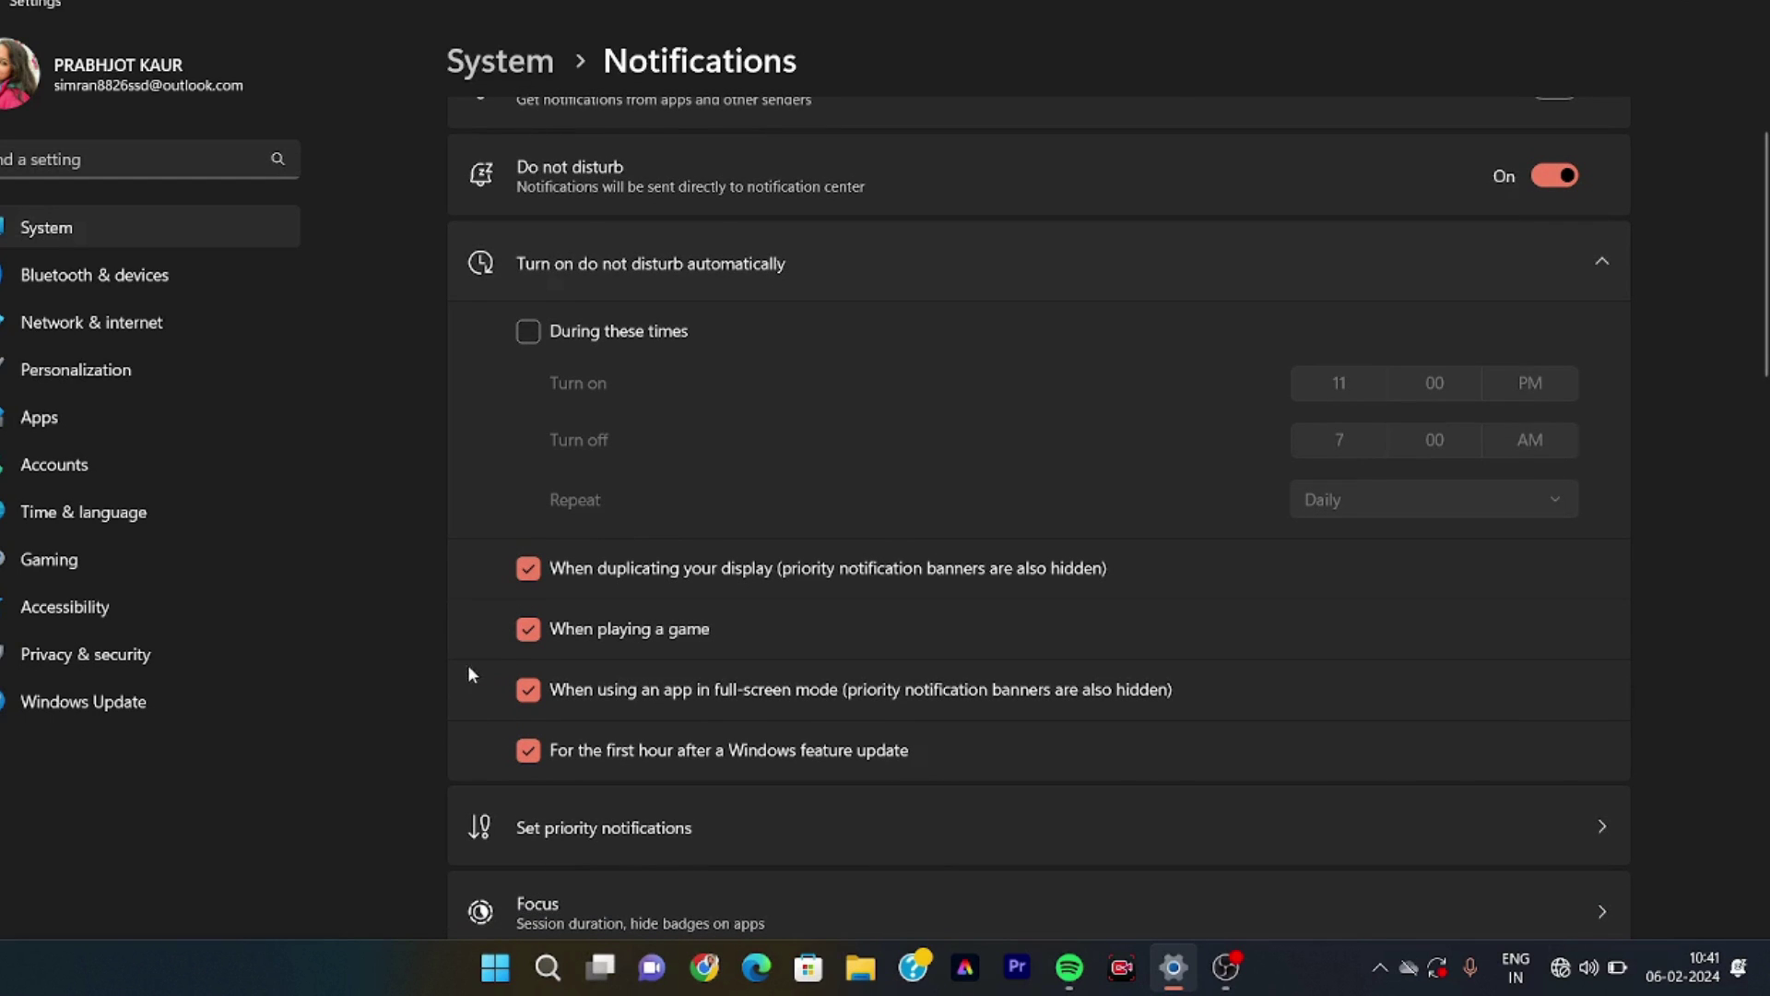
scroll(486, 664, "down", 3)
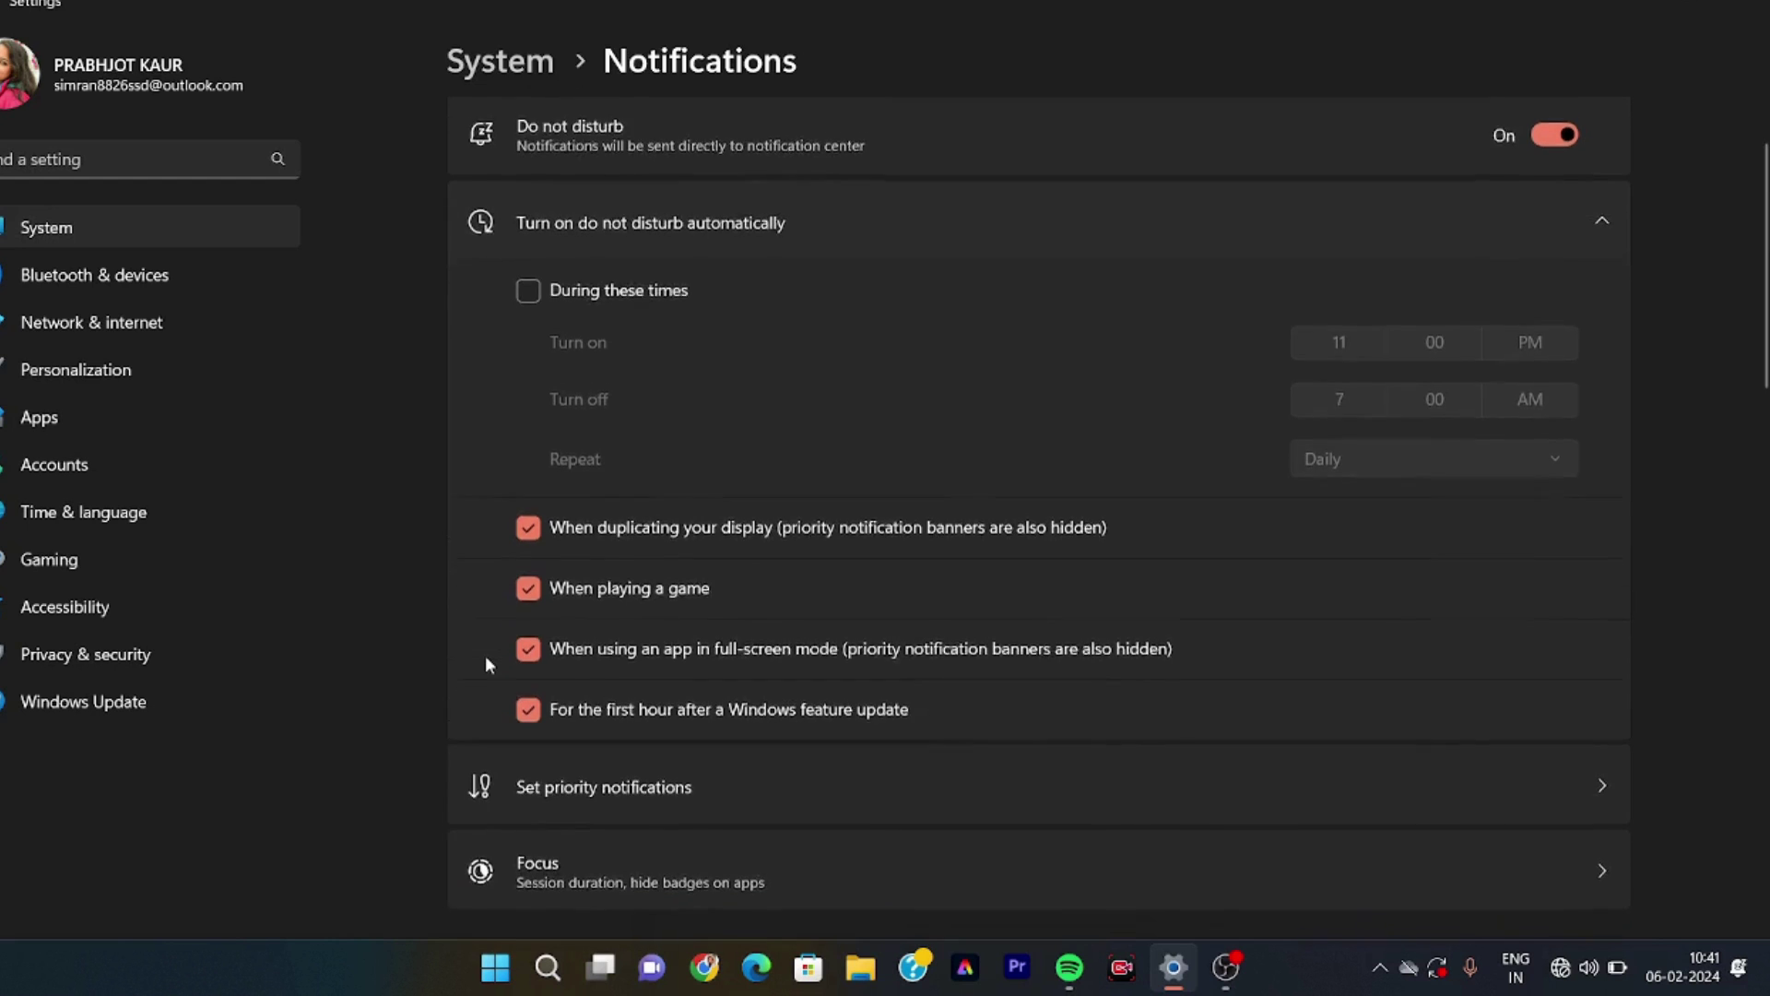
left_click(498, 748)
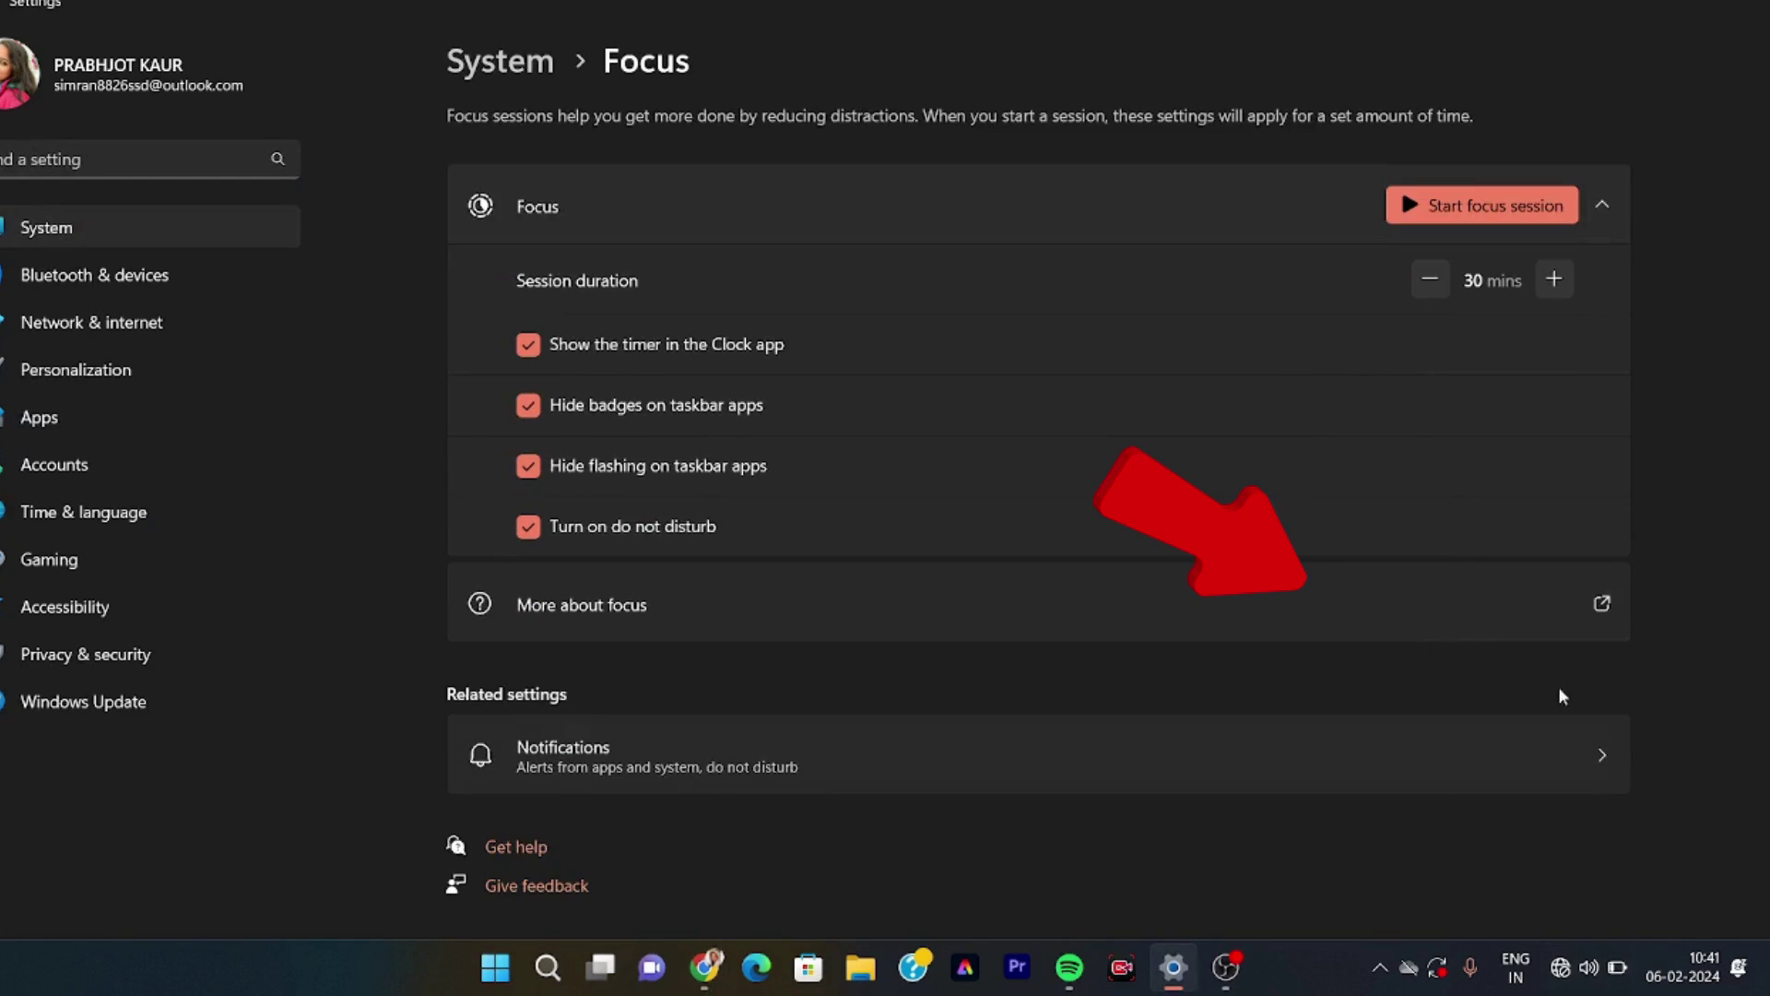
Check the list of available Wi-Fi networks in the quick settings.
left_click(1588, 967)
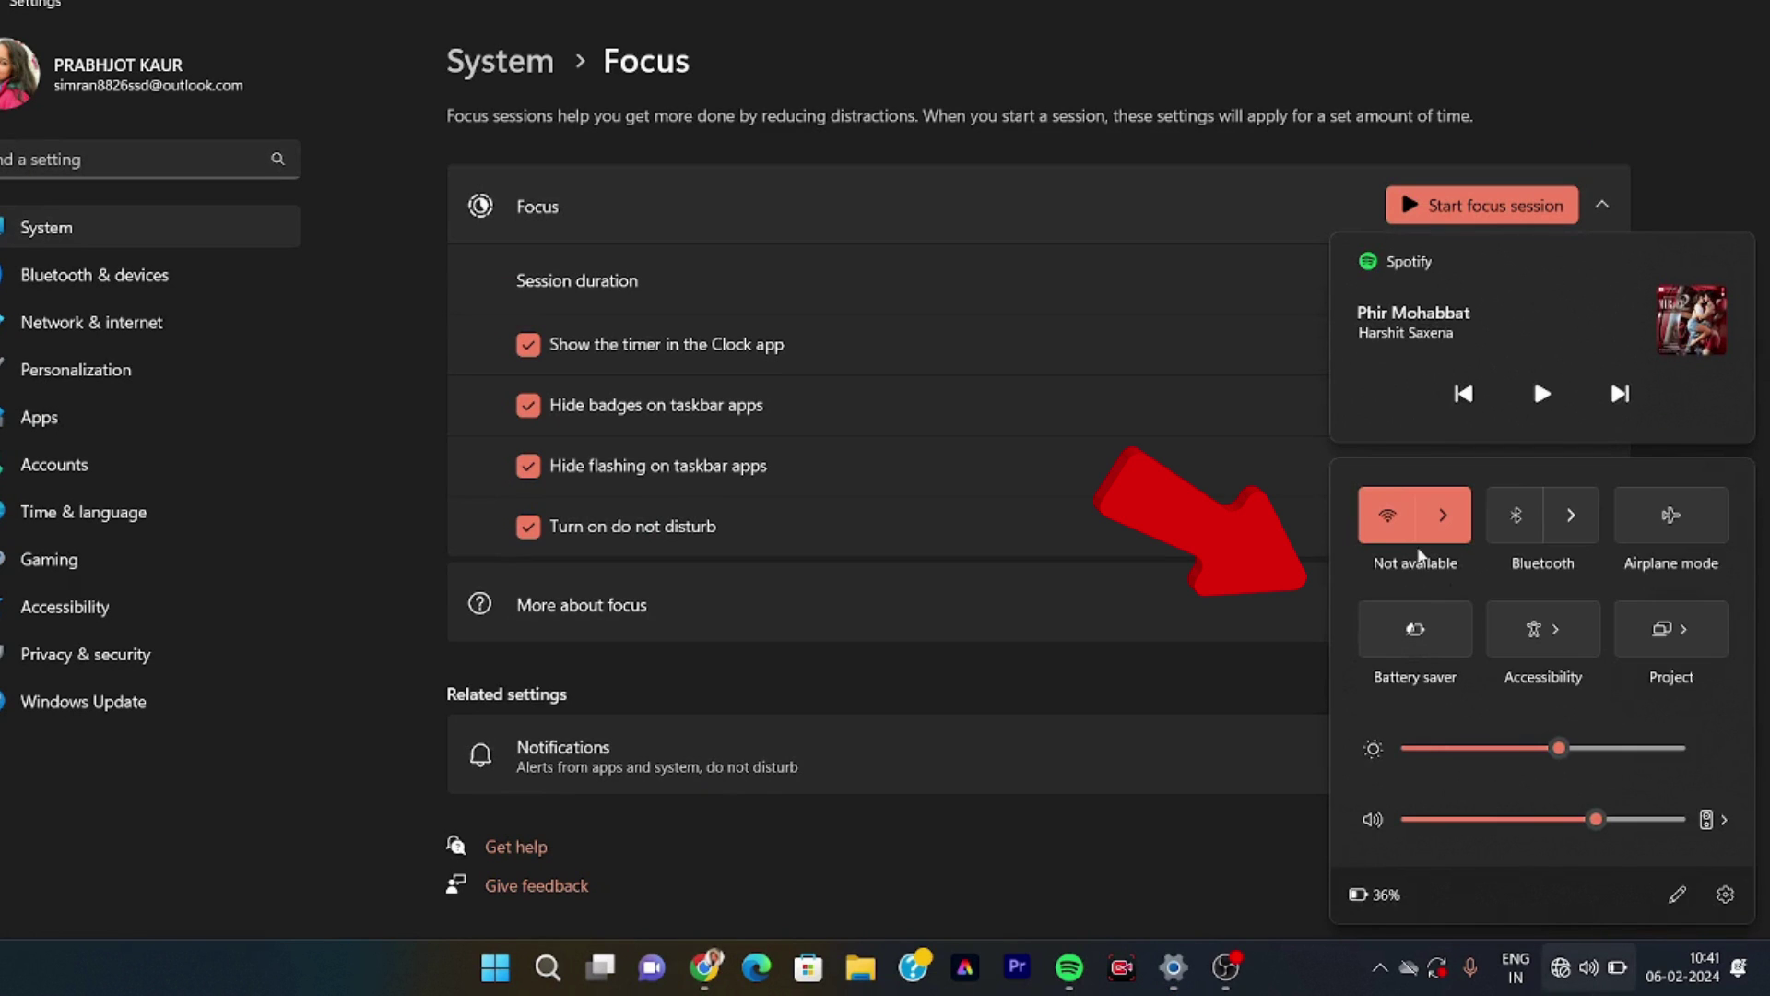
left_click(1448, 507)
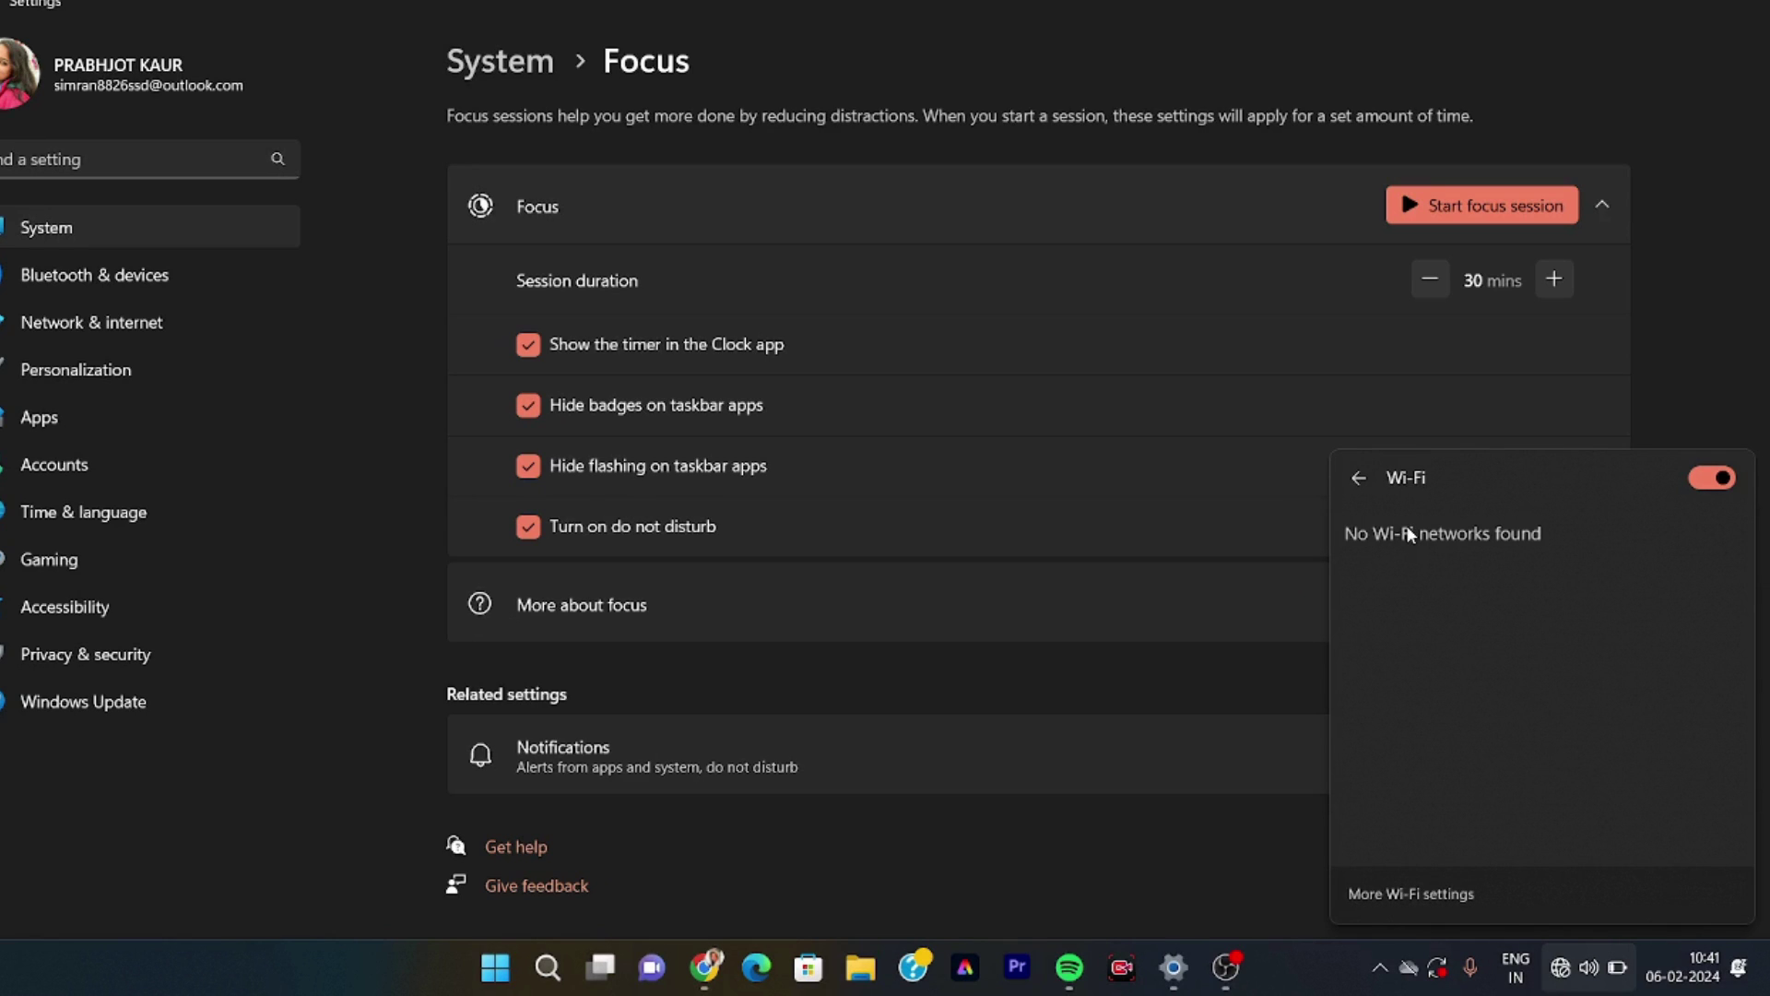
left_click(1595, 947)
left_click(1595, 948)
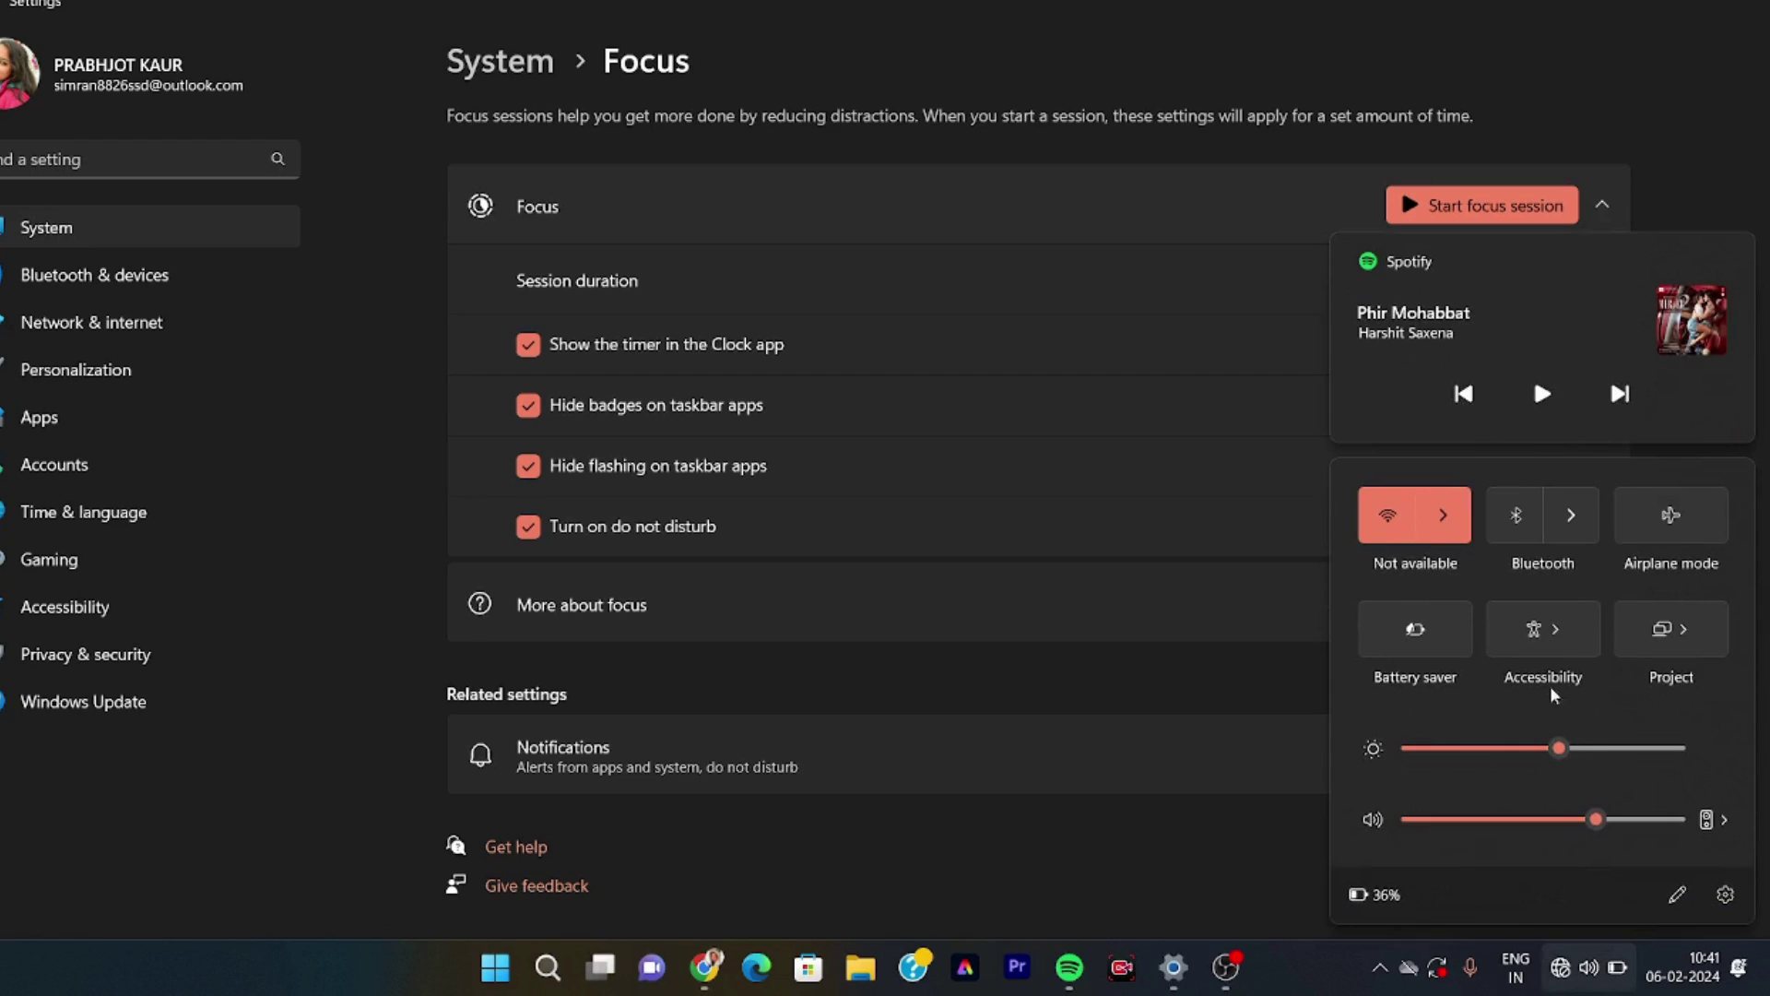
left_click(1441, 513)
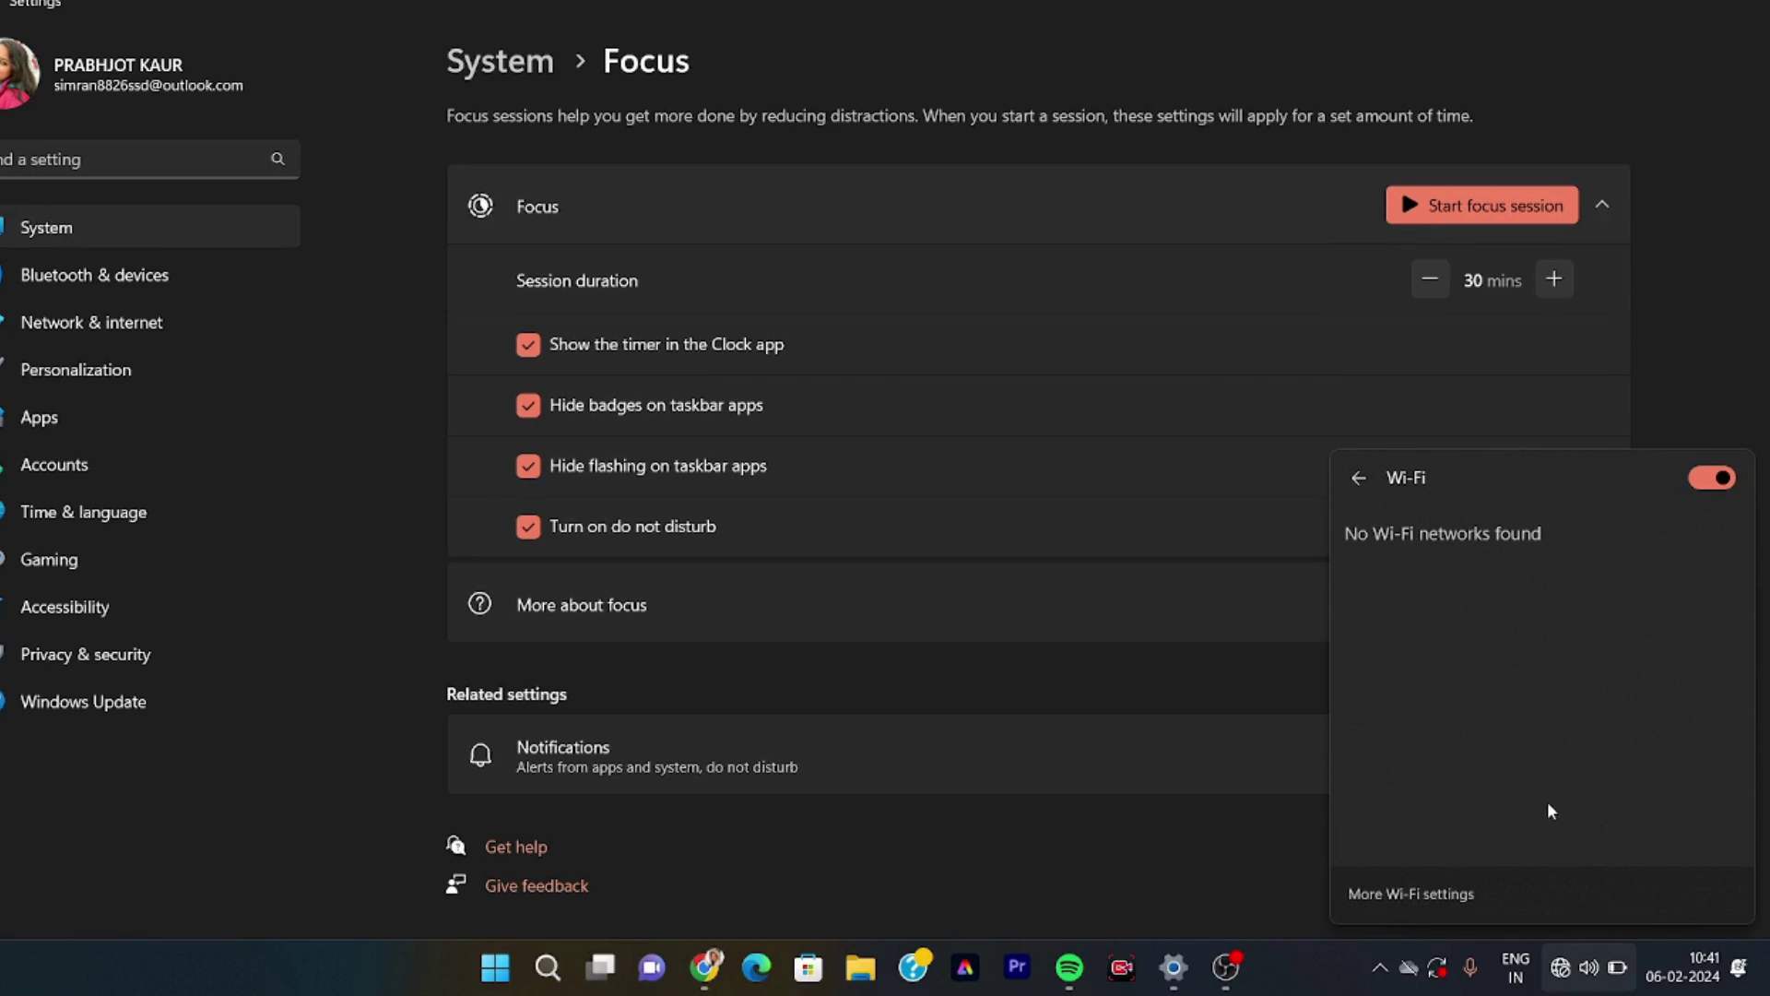
left_click(1595, 950)
left_click(1595, 948)
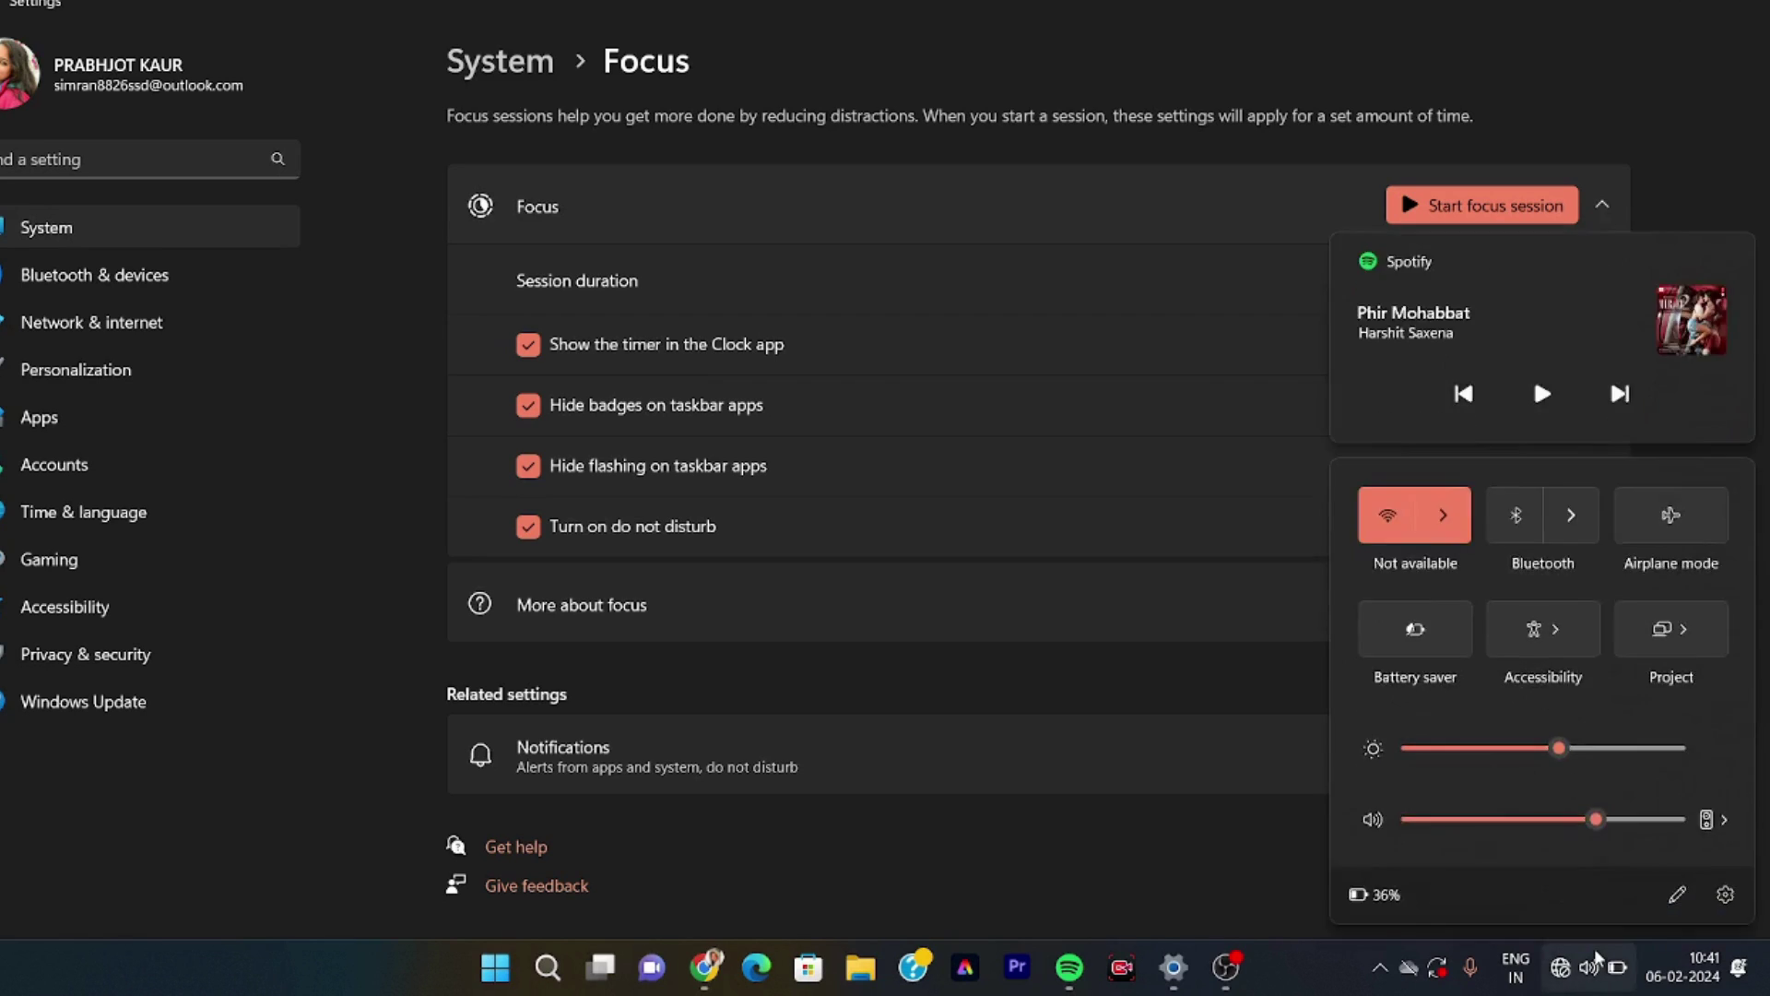
left_click(1438, 506)
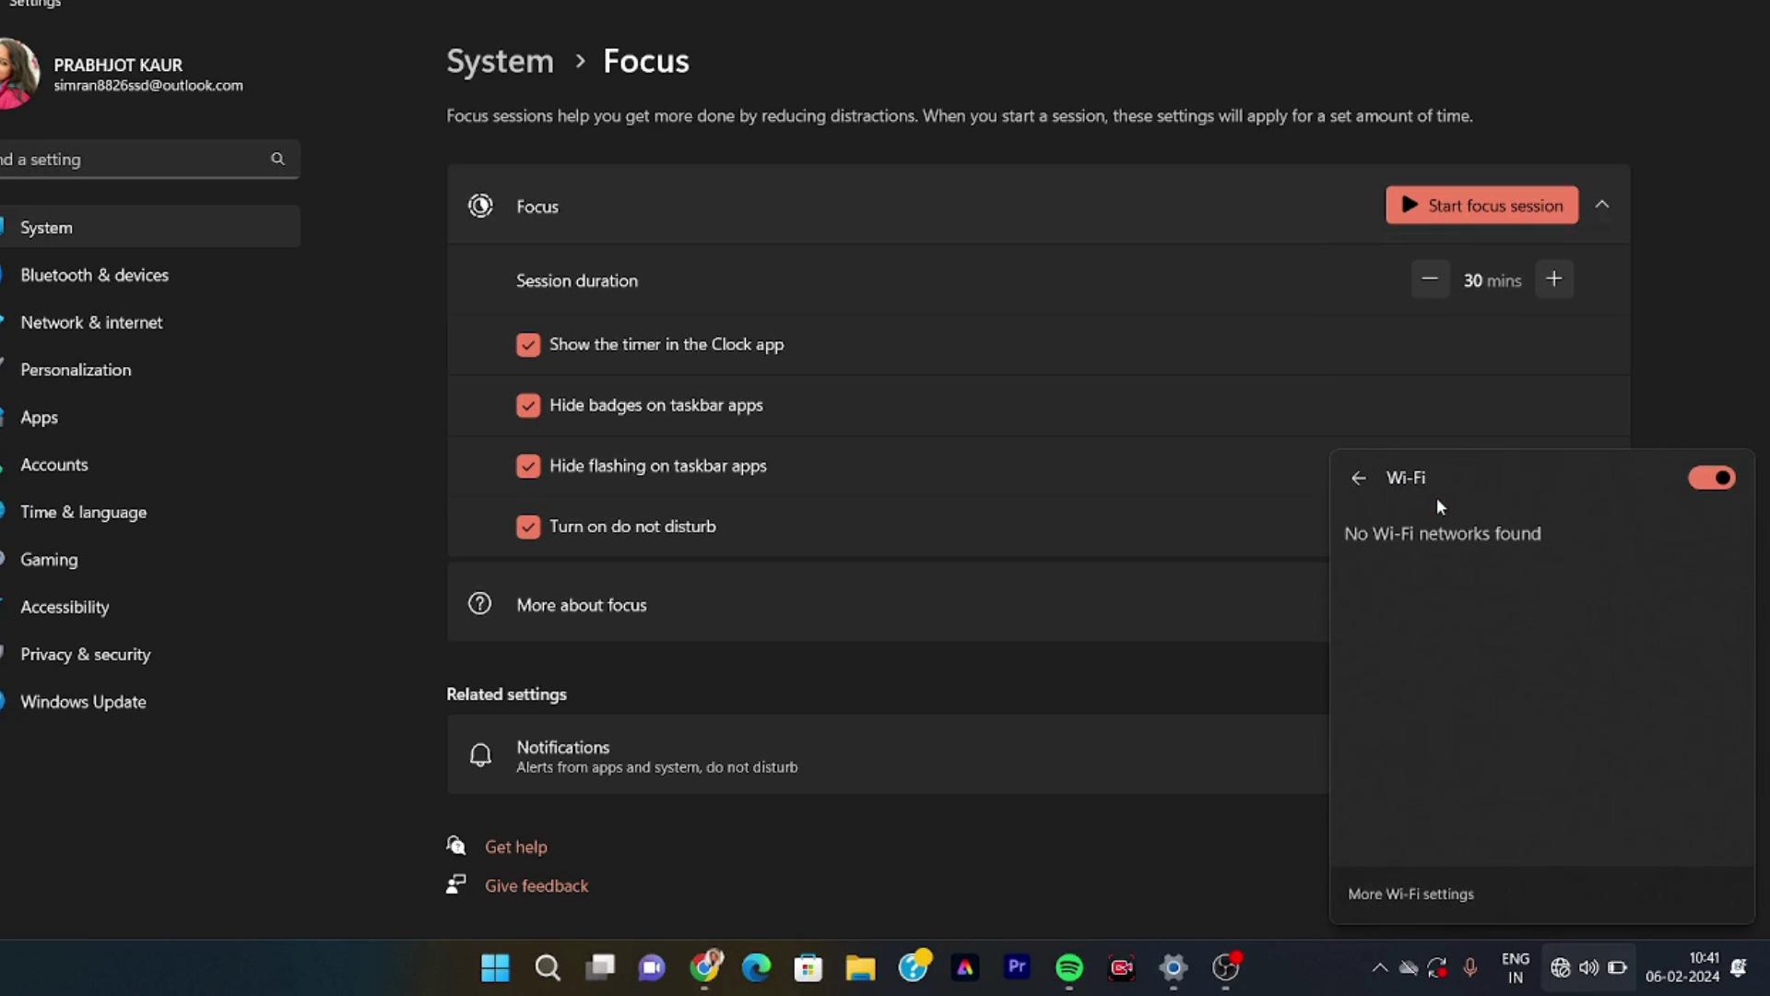
Open Device Manager in a maximized window and expand the Network adapters category.
right_click(495, 968)
left_click(491, 463)
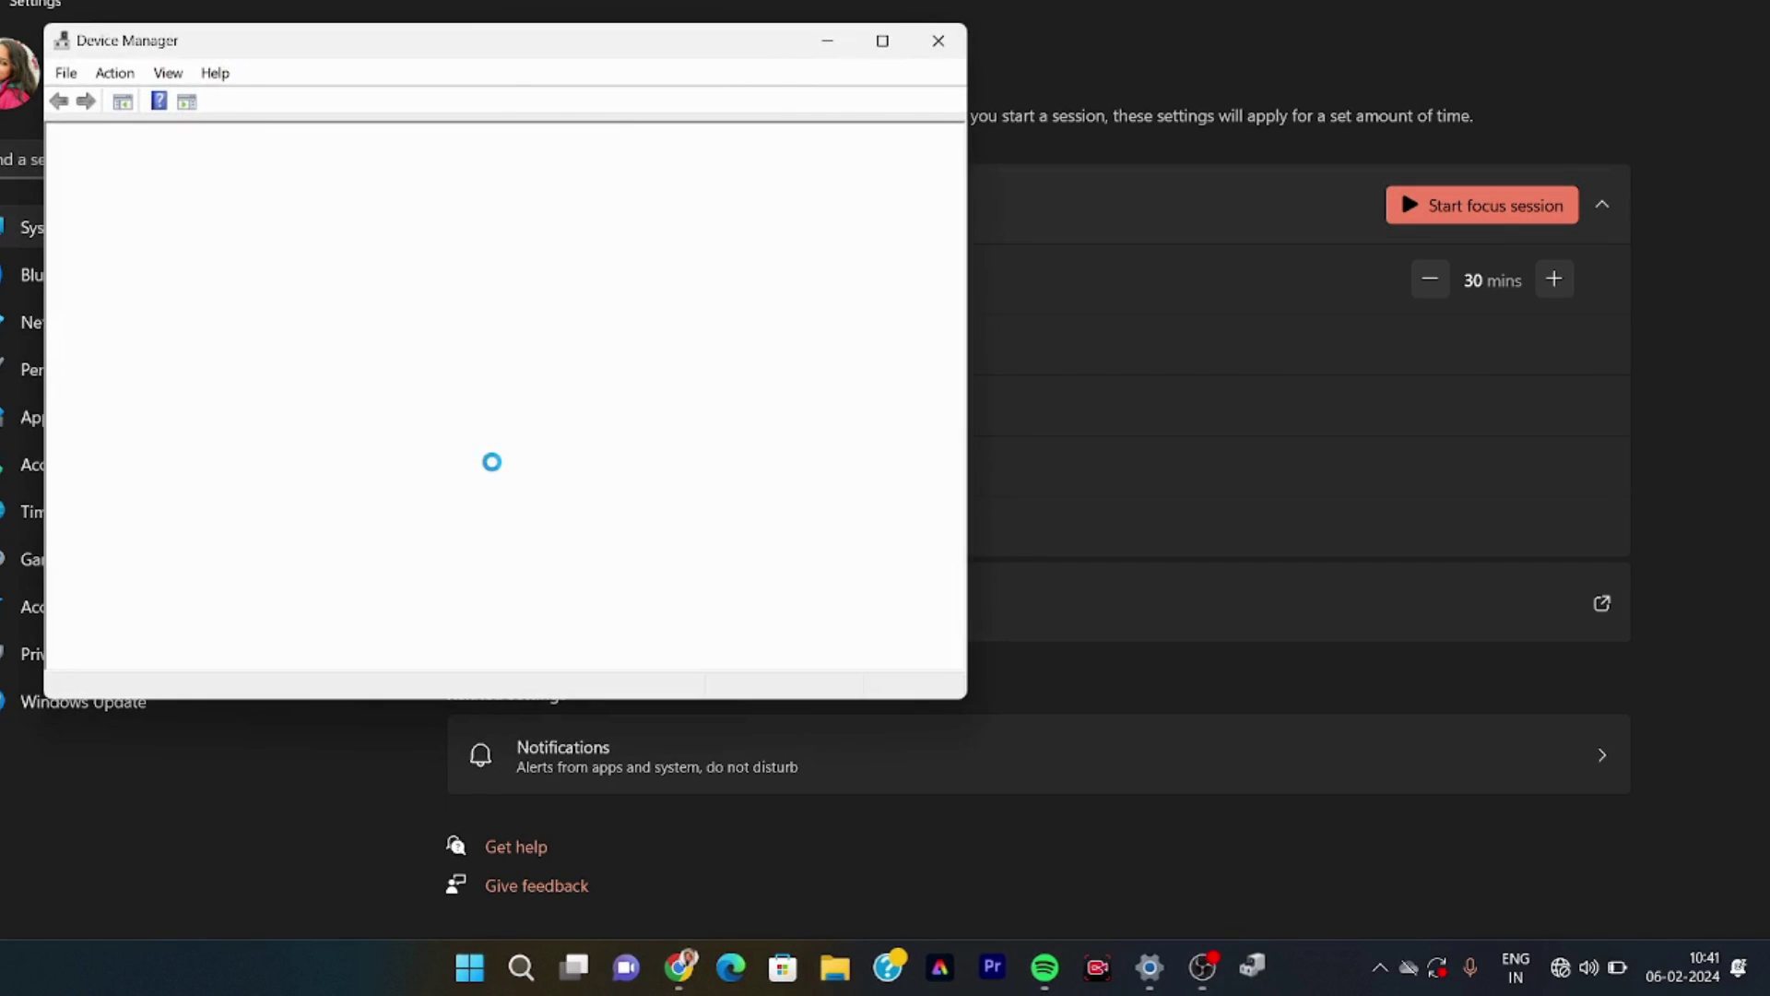
left_click(896, 43)
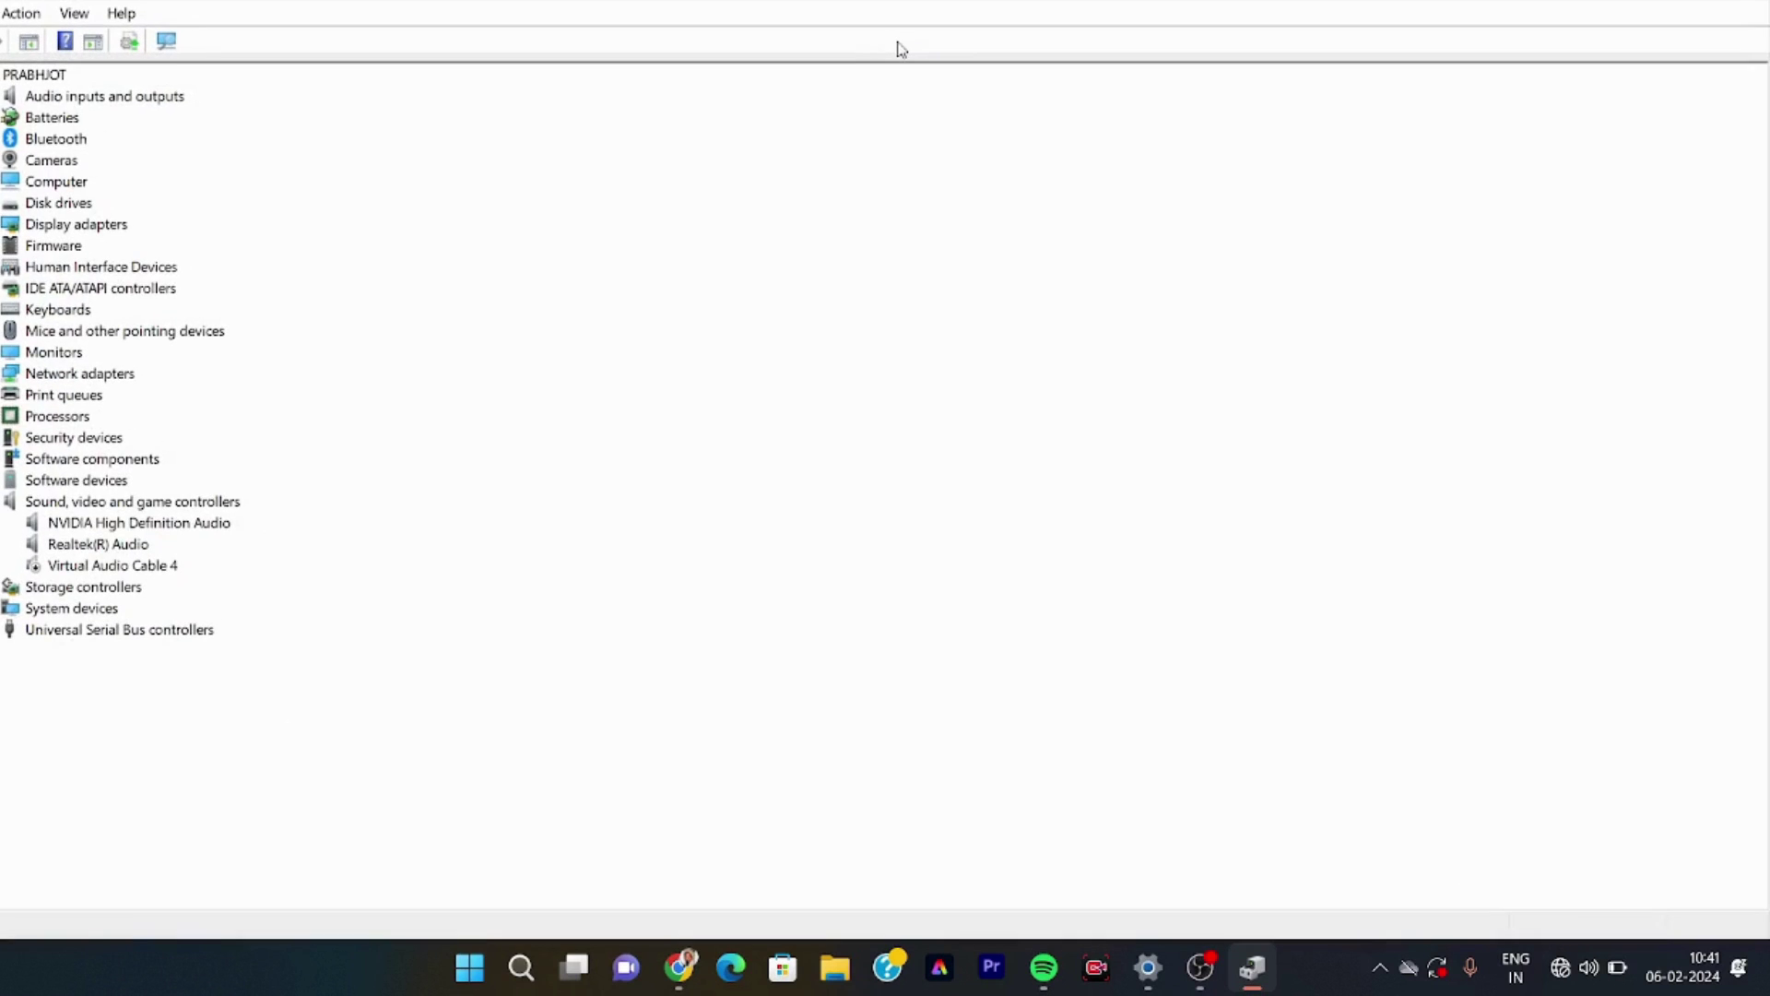
double_click(93, 378)
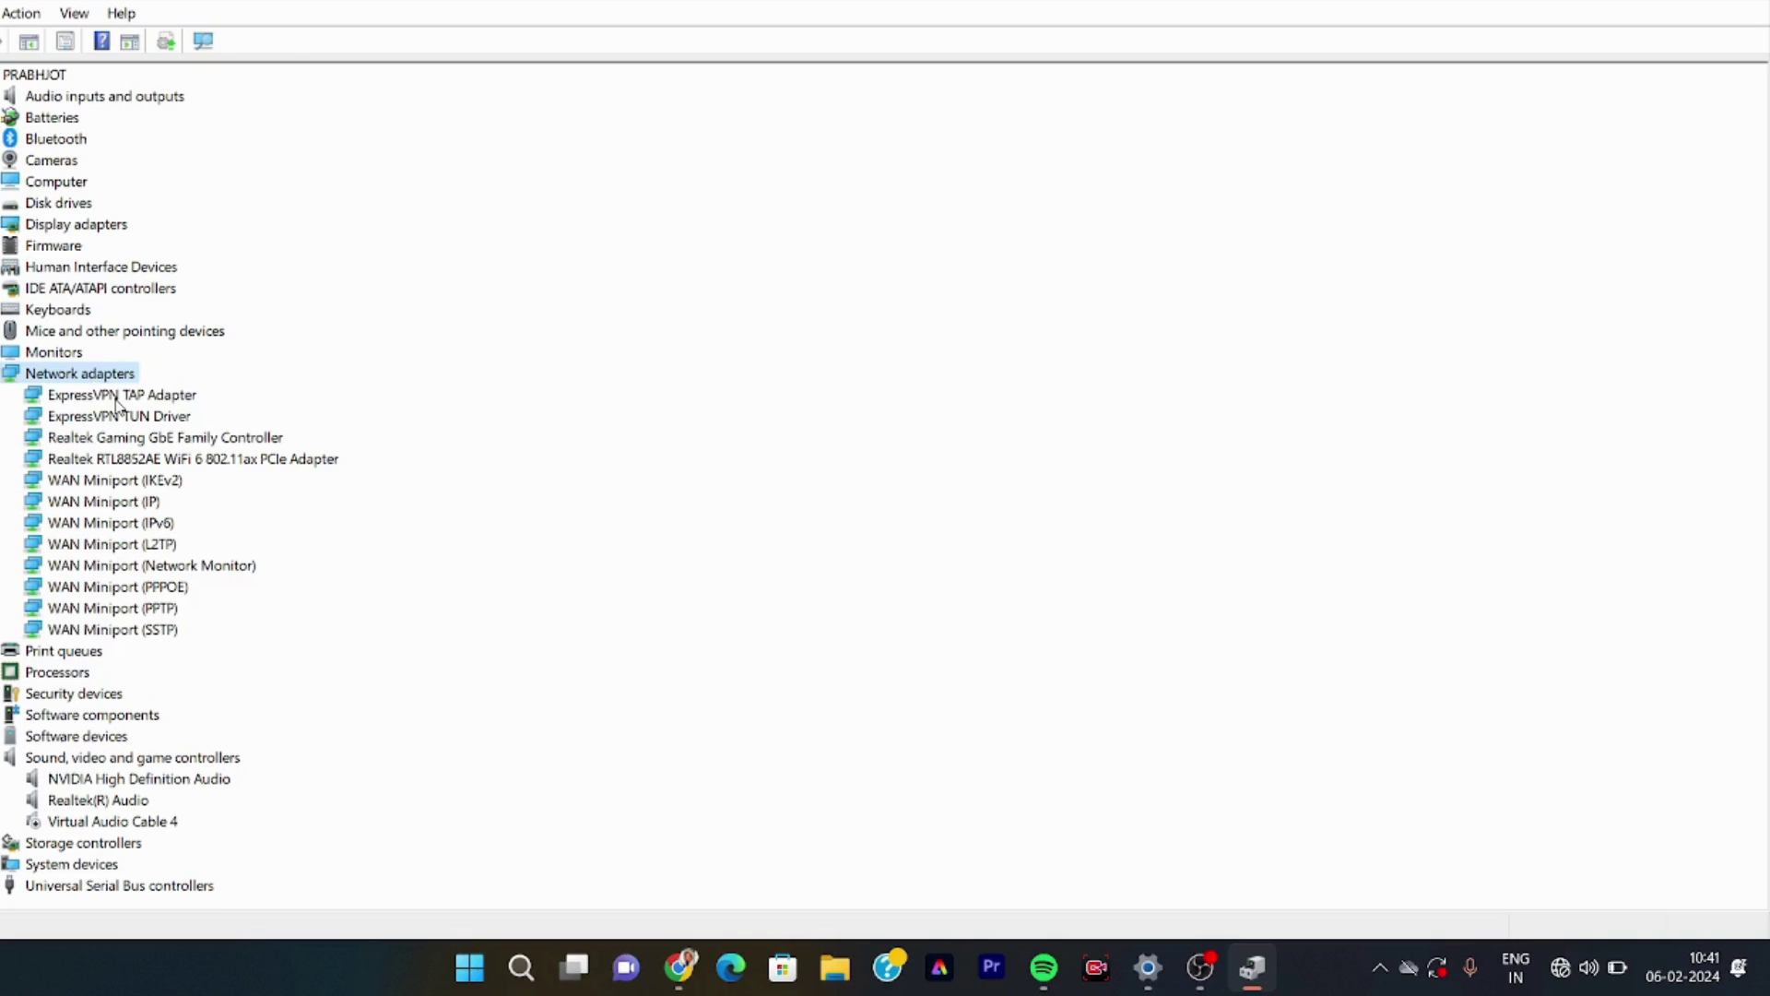
Update the ExpressVPN TAP Adapter driver by browsing the computer's Documents folder and close the wizard.
right_click(118, 399)
left_click(289, 416)
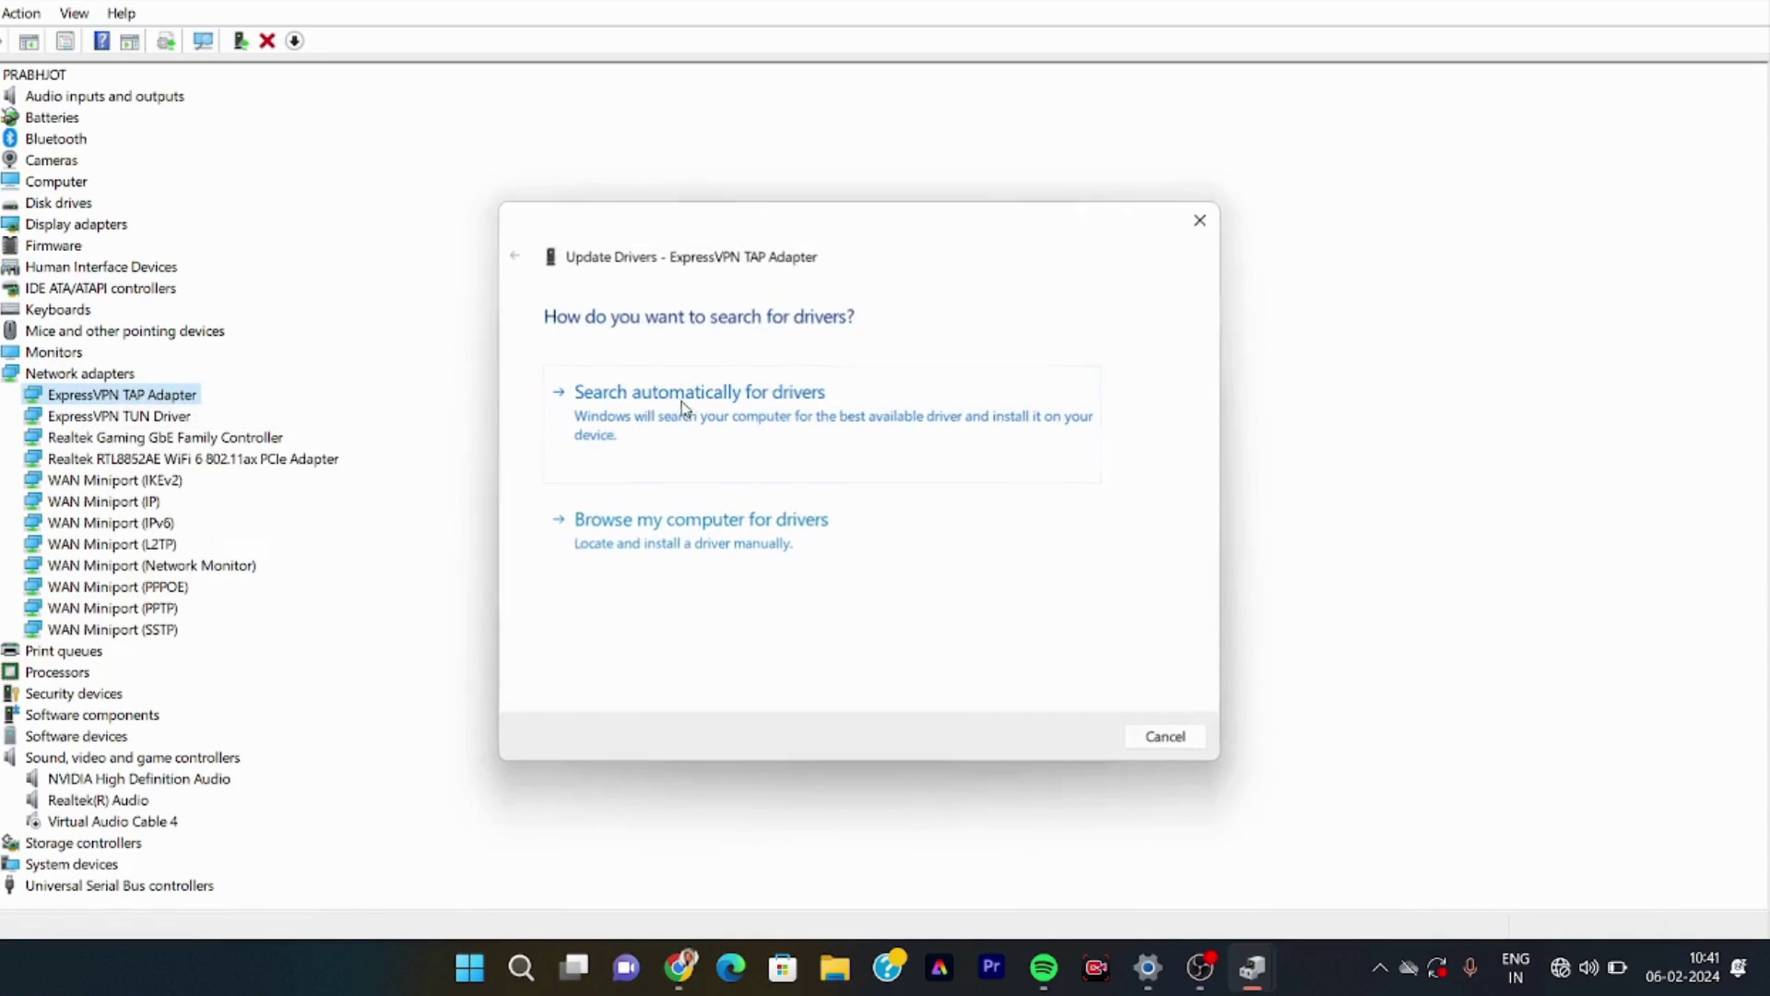
left_click(995, 533)
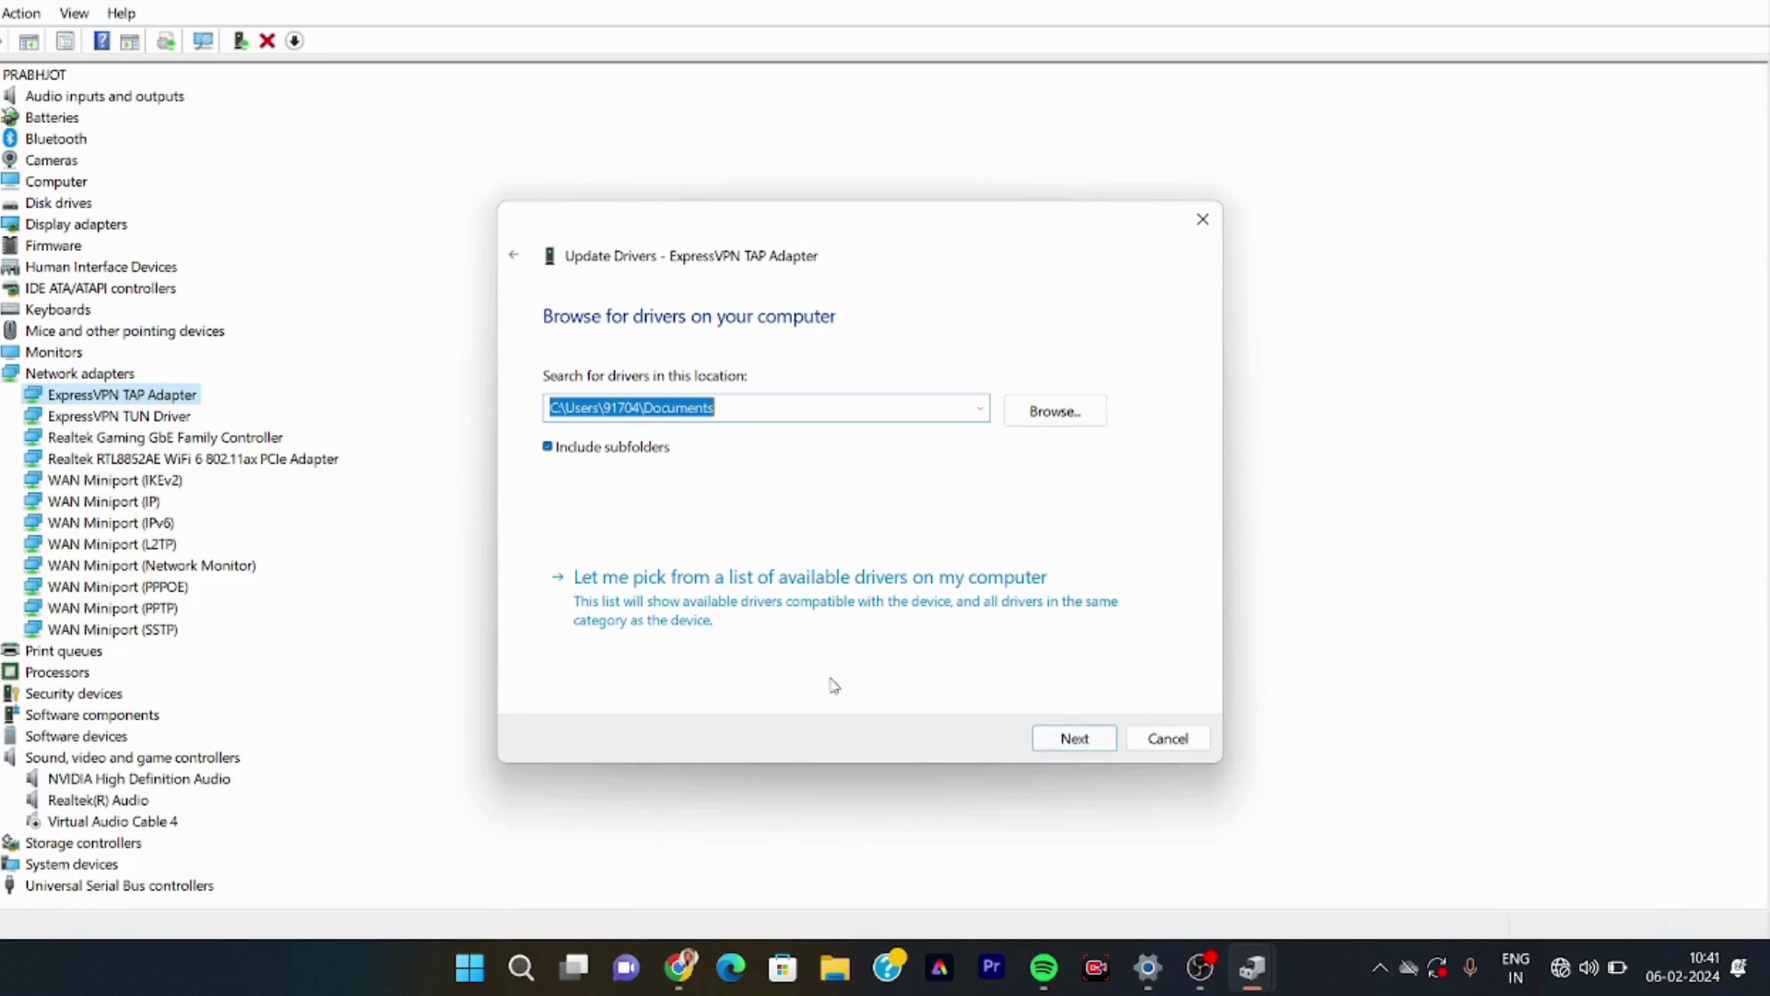
left_click(1069, 738)
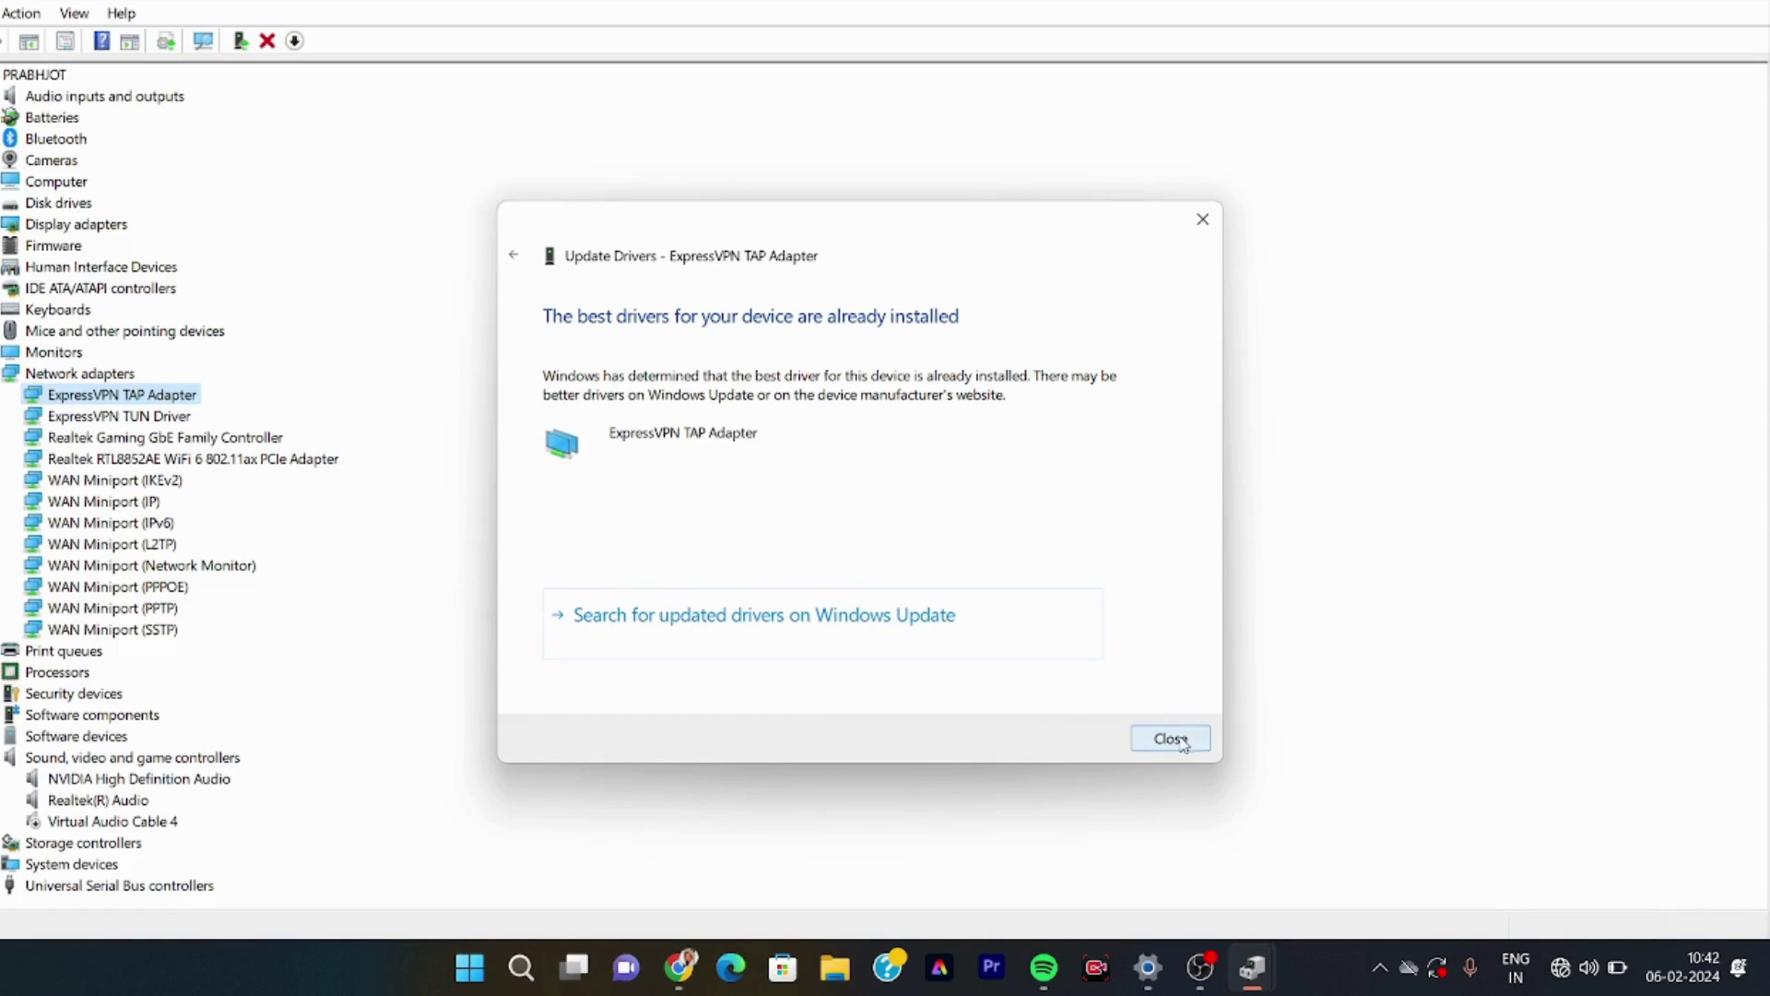
left_click(1189, 747)
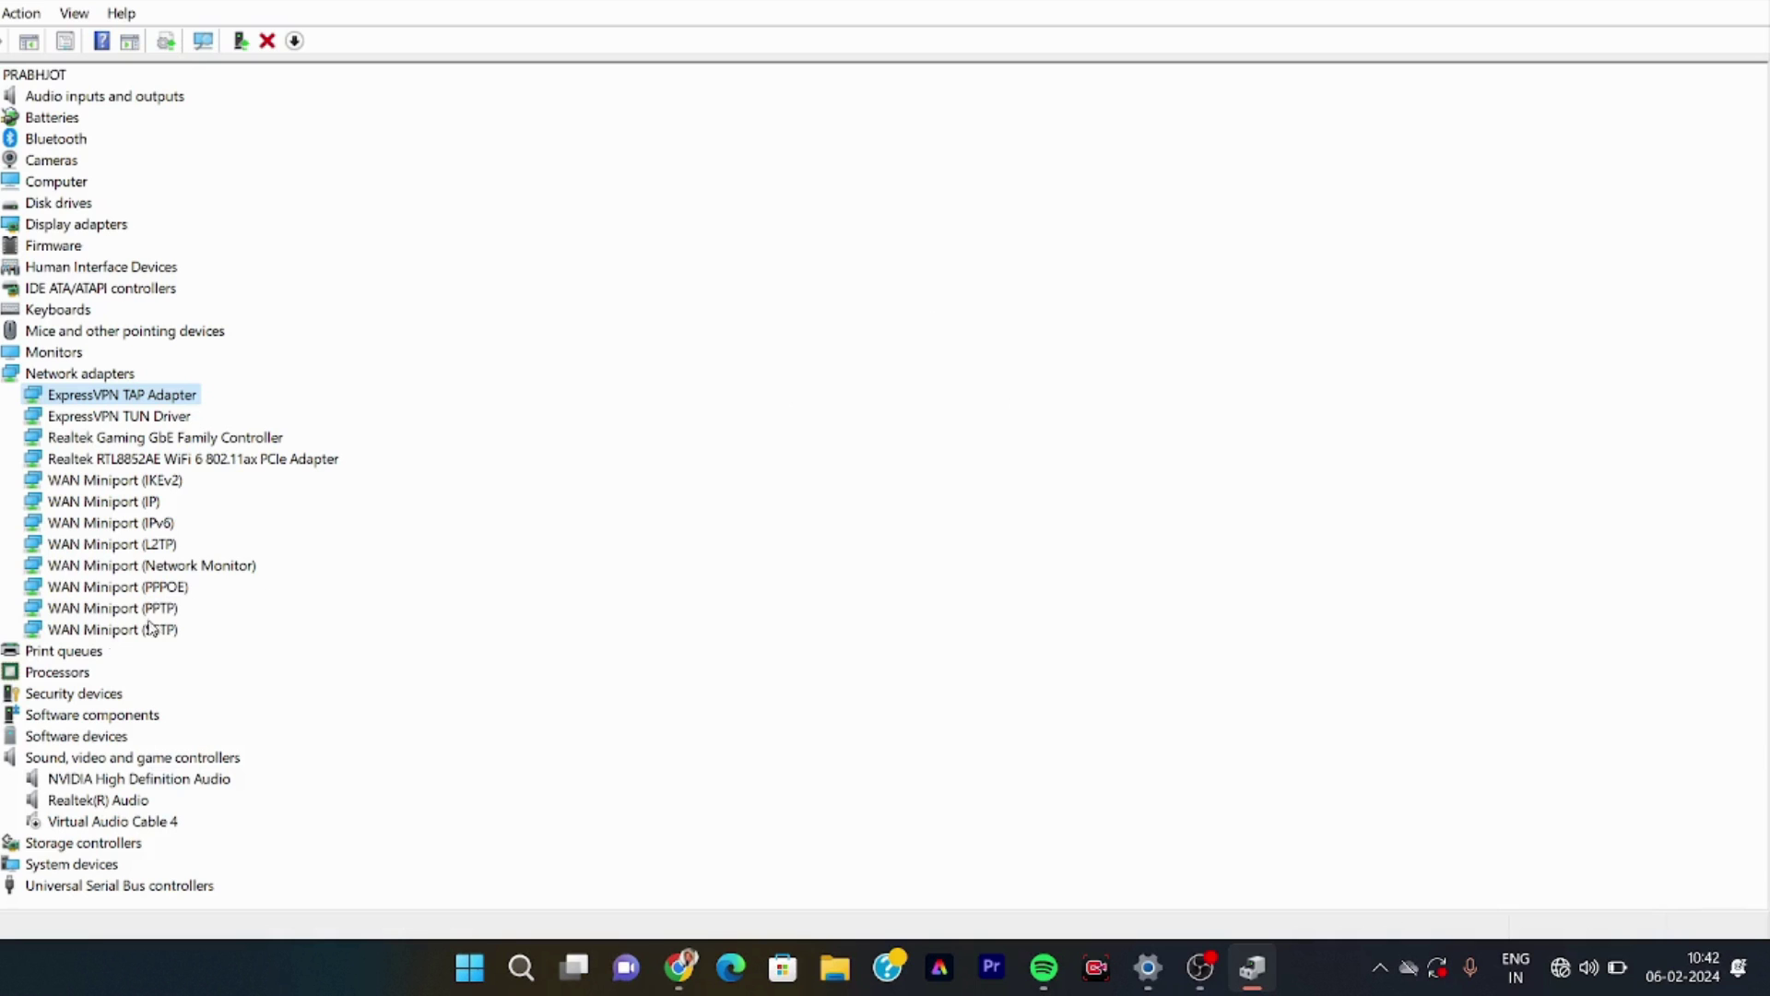
Update the WAN Miniport (IKEv2) driver by browsing the computer's Documents folder.
right_click(137, 486)
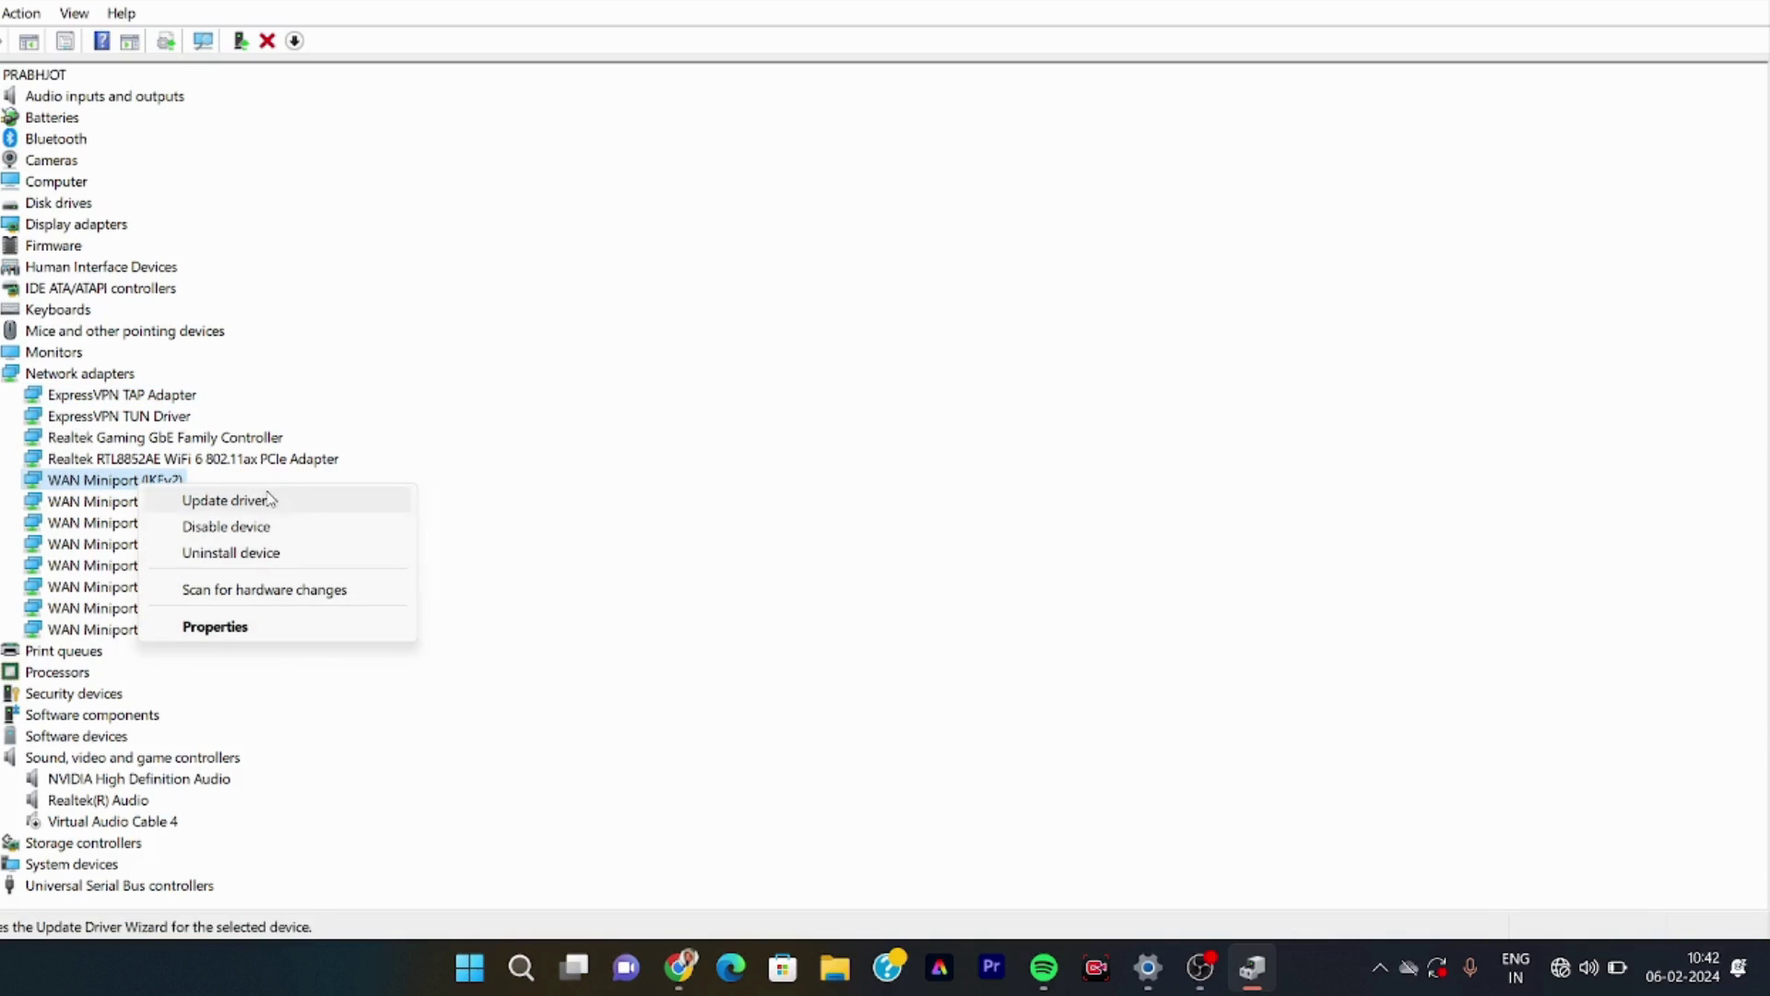
left_click(225, 500)
left_click(889, 542)
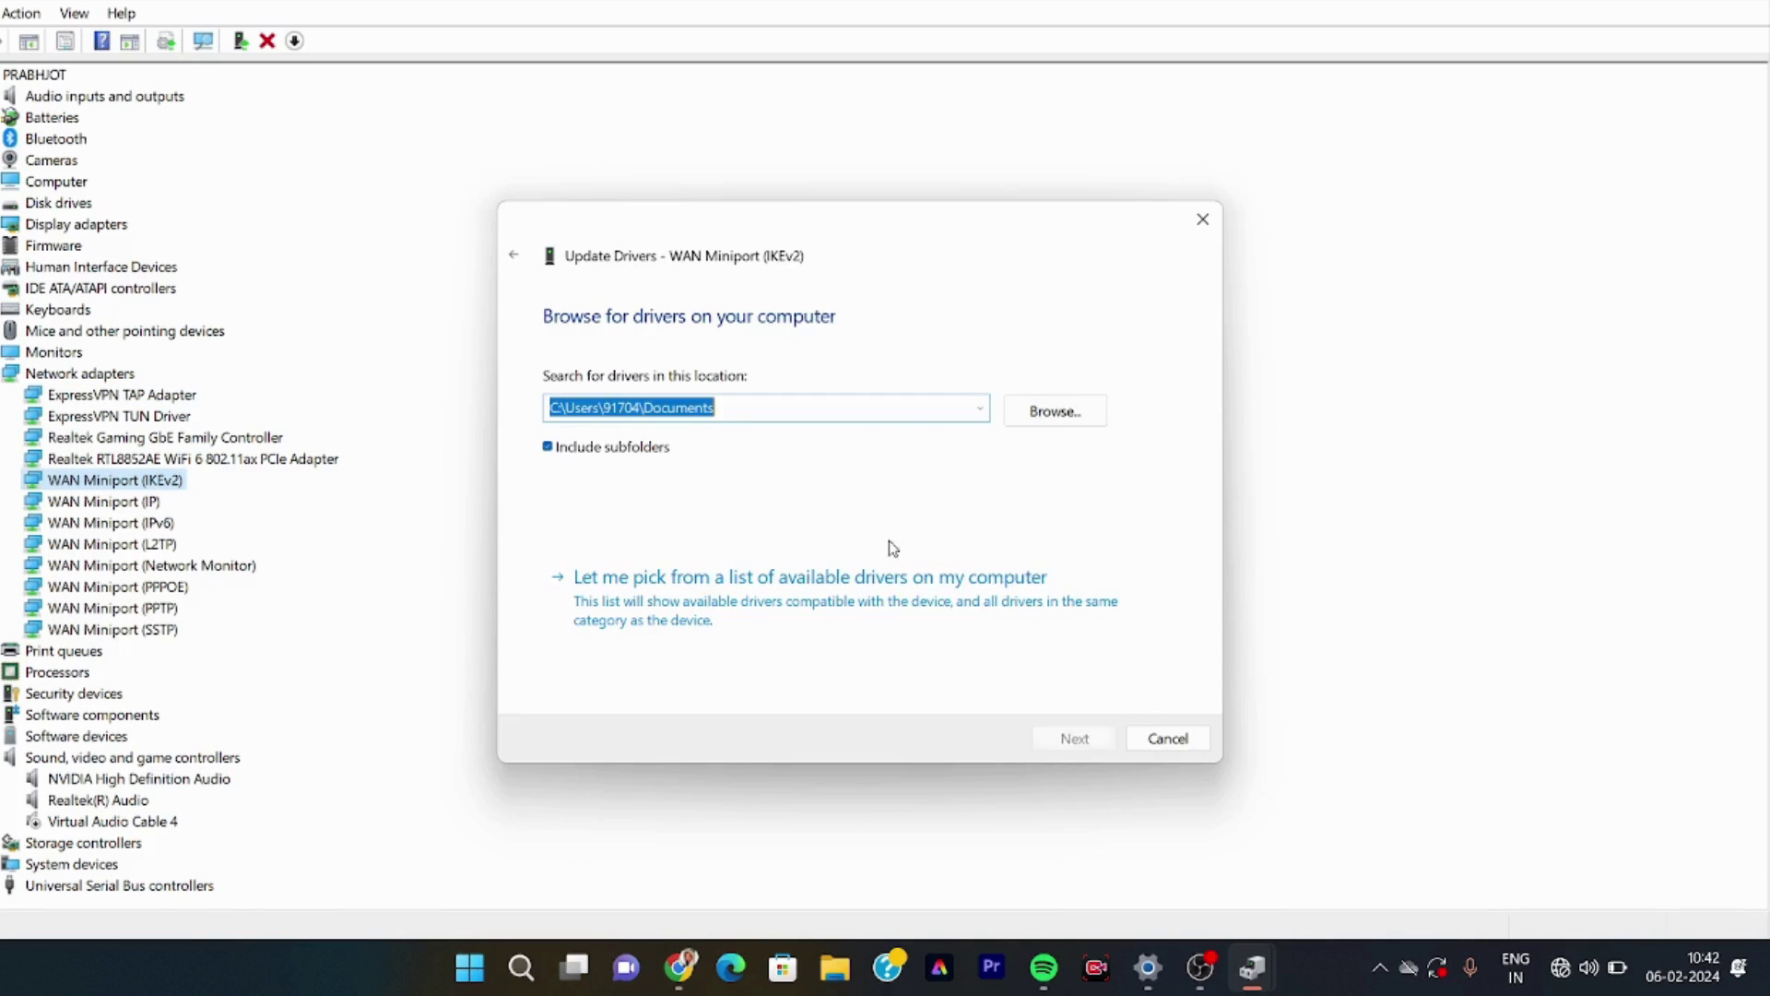
left_click(1069, 739)
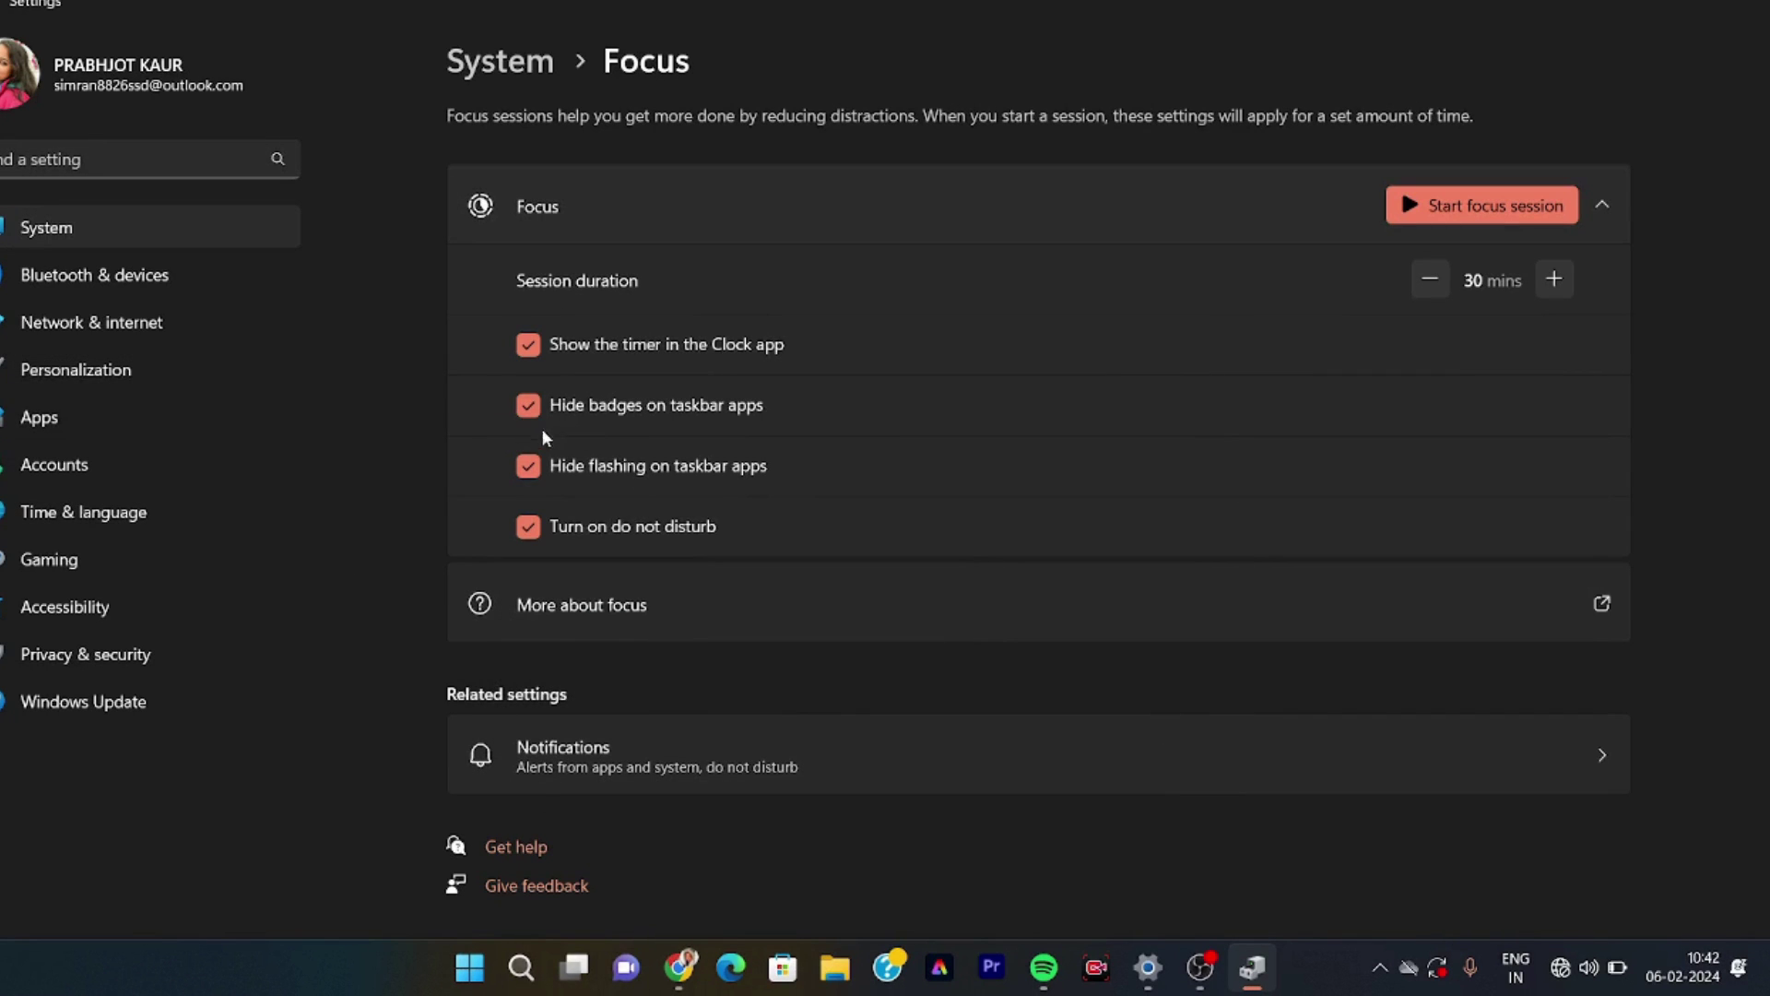
Return to Device Manager, update the Realtek Gaming GbE Family Controller driver by browsing the computer's Documents folder, and close the wizard.
left_click(1255, 966)
left_click(1254, 967)
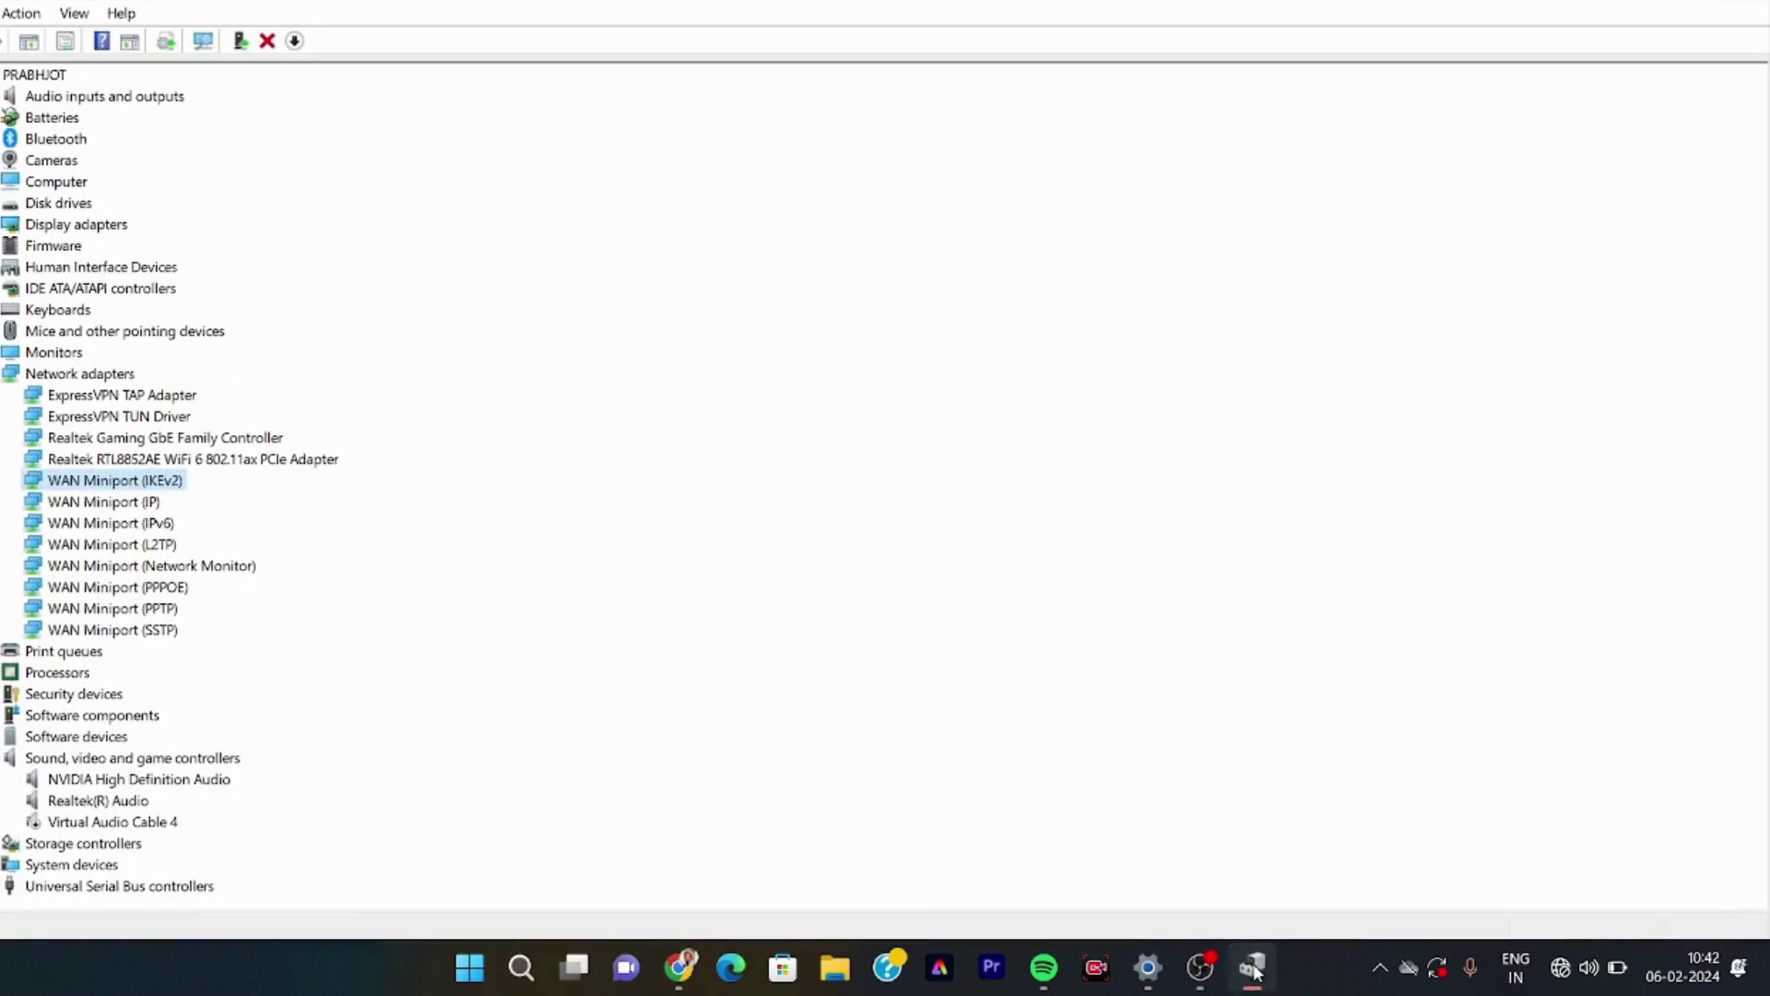
right_click(139, 441)
left_click(222, 453)
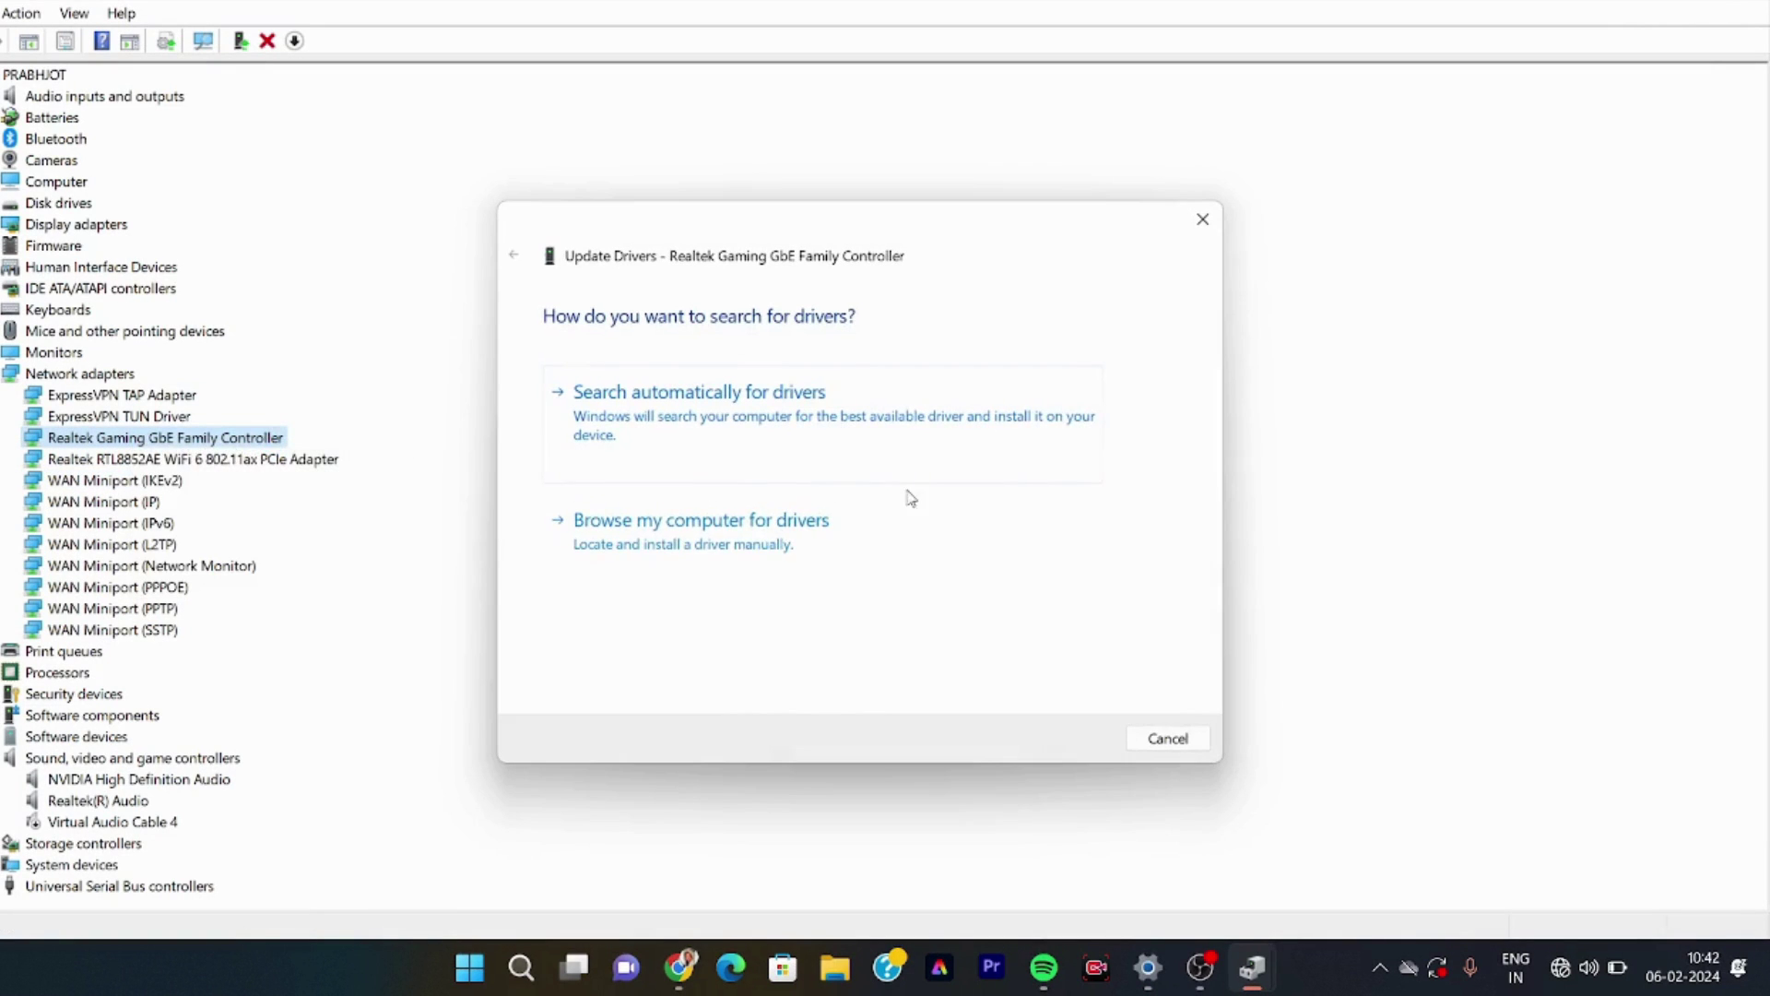
left_click(877, 535)
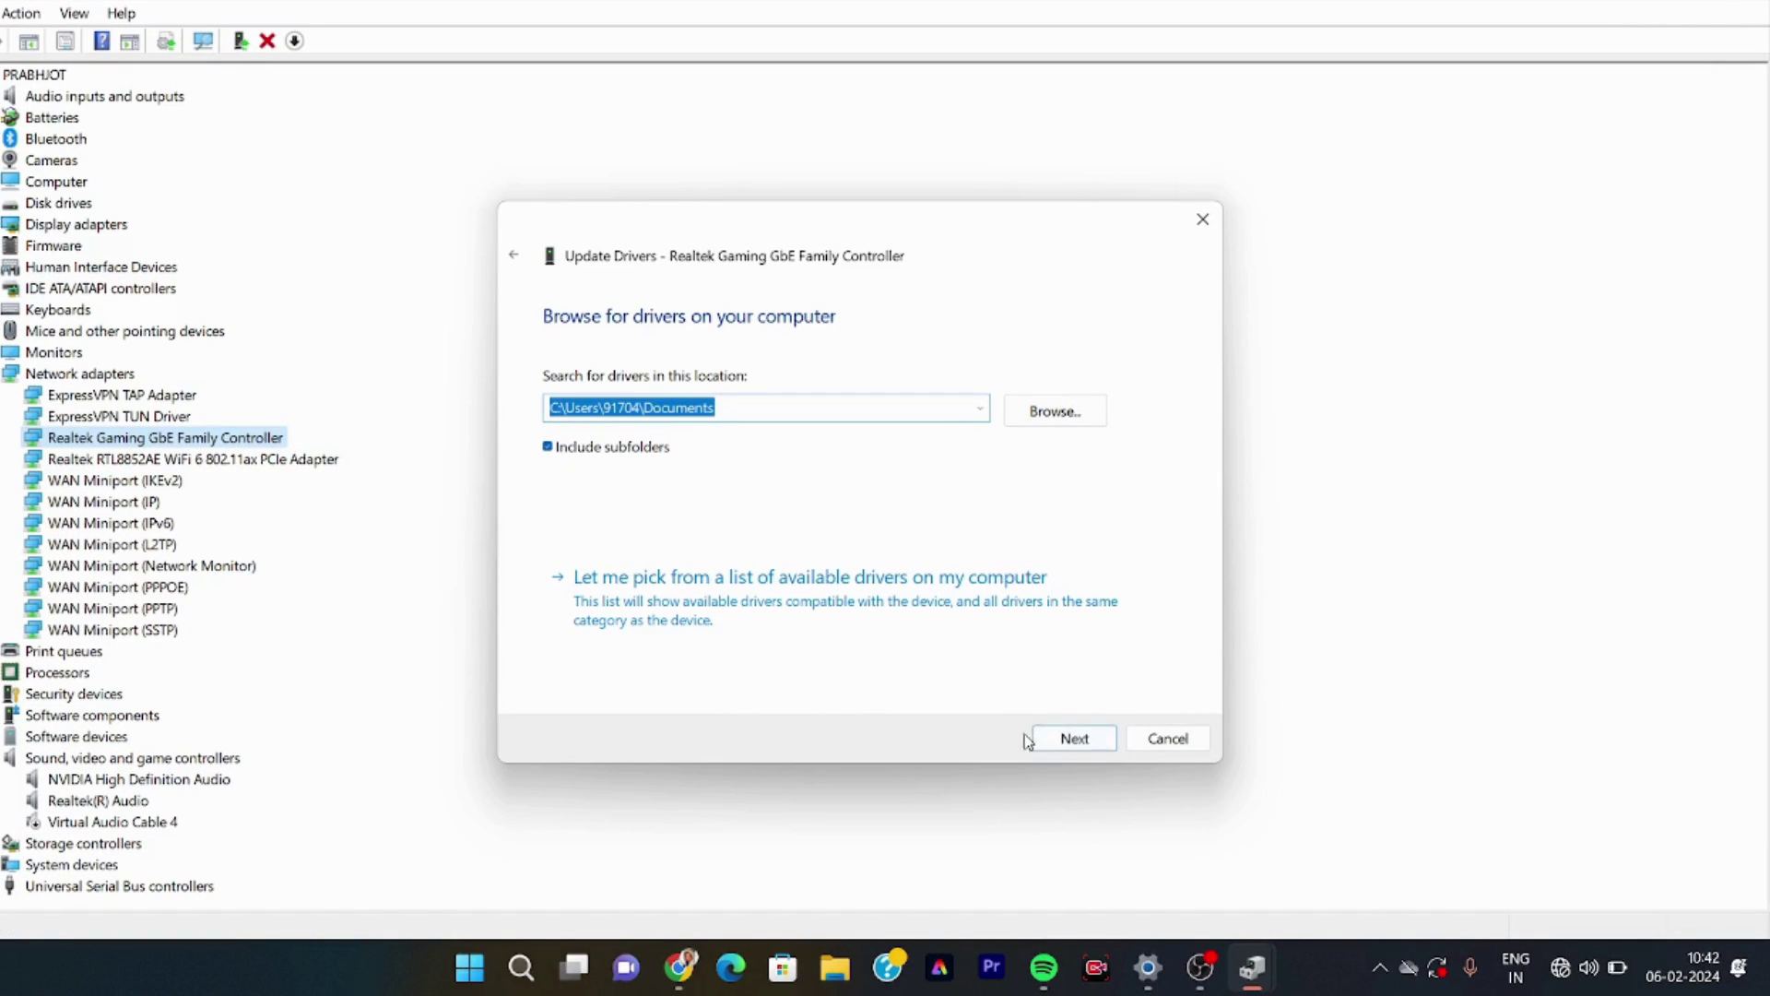
left_click(1086, 739)
left_click(1171, 739)
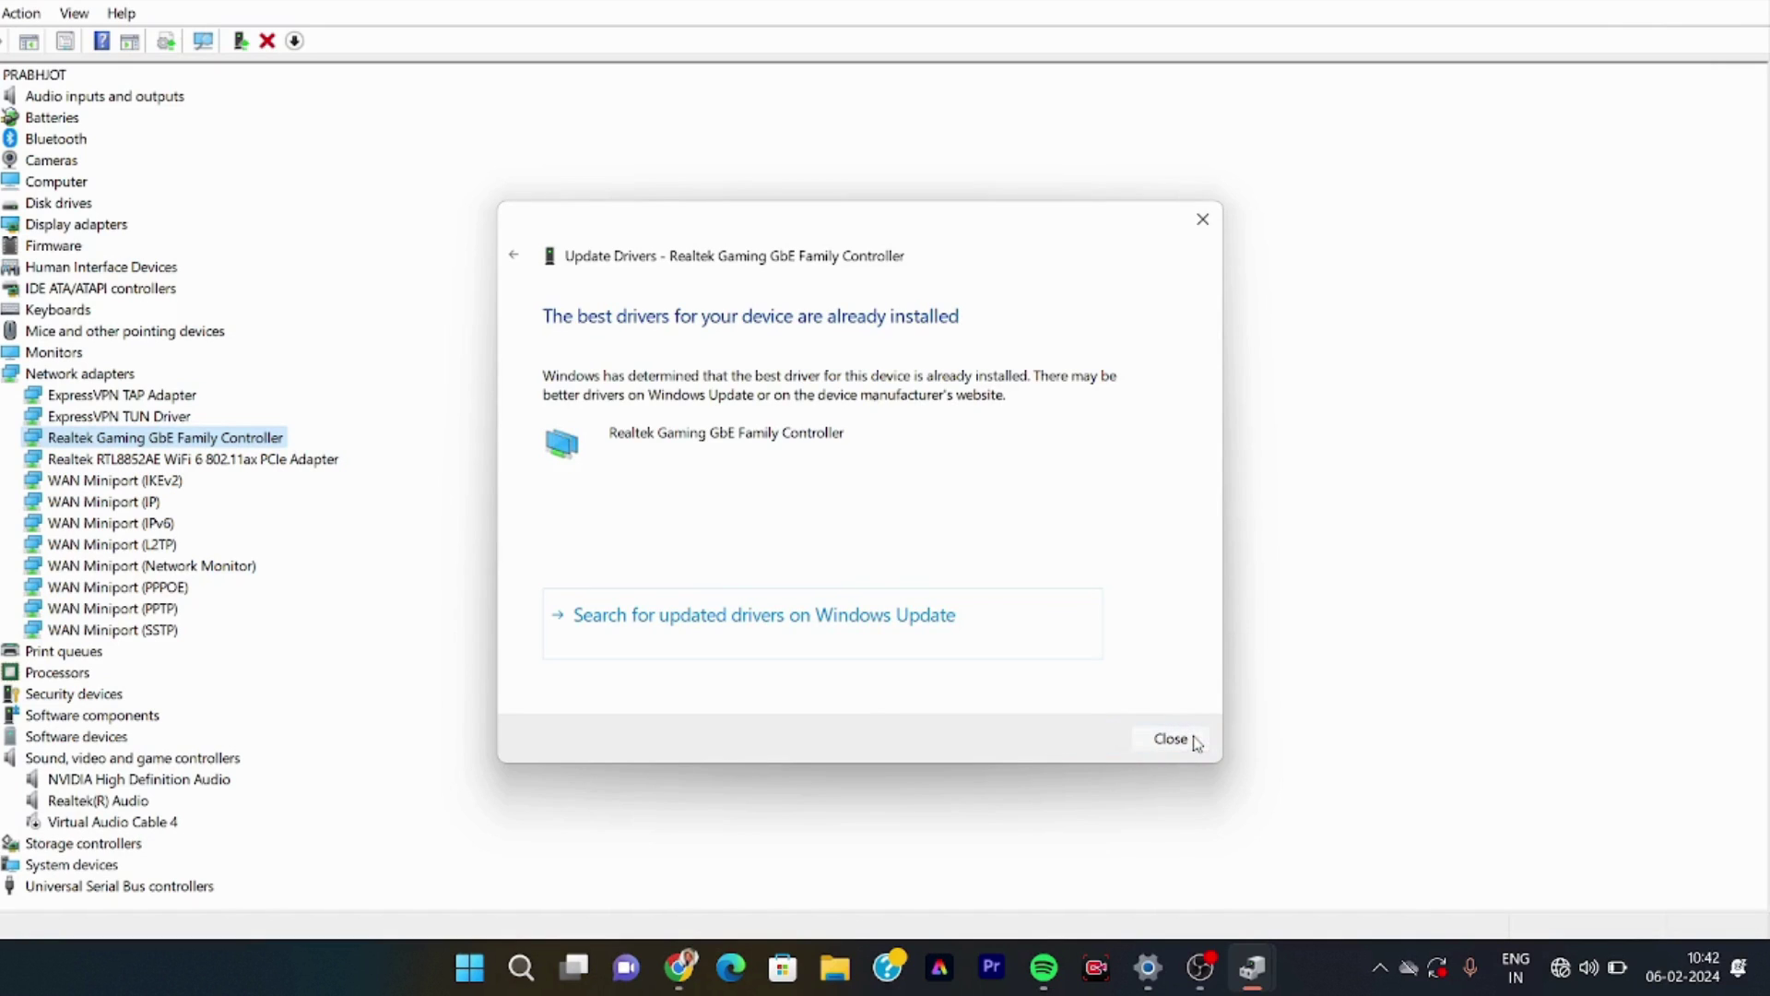
Update the WAN Miniport (IPv6) driver by browsing the computer, and extend the search for updated drivers to Windows Update.
right_click(154, 529)
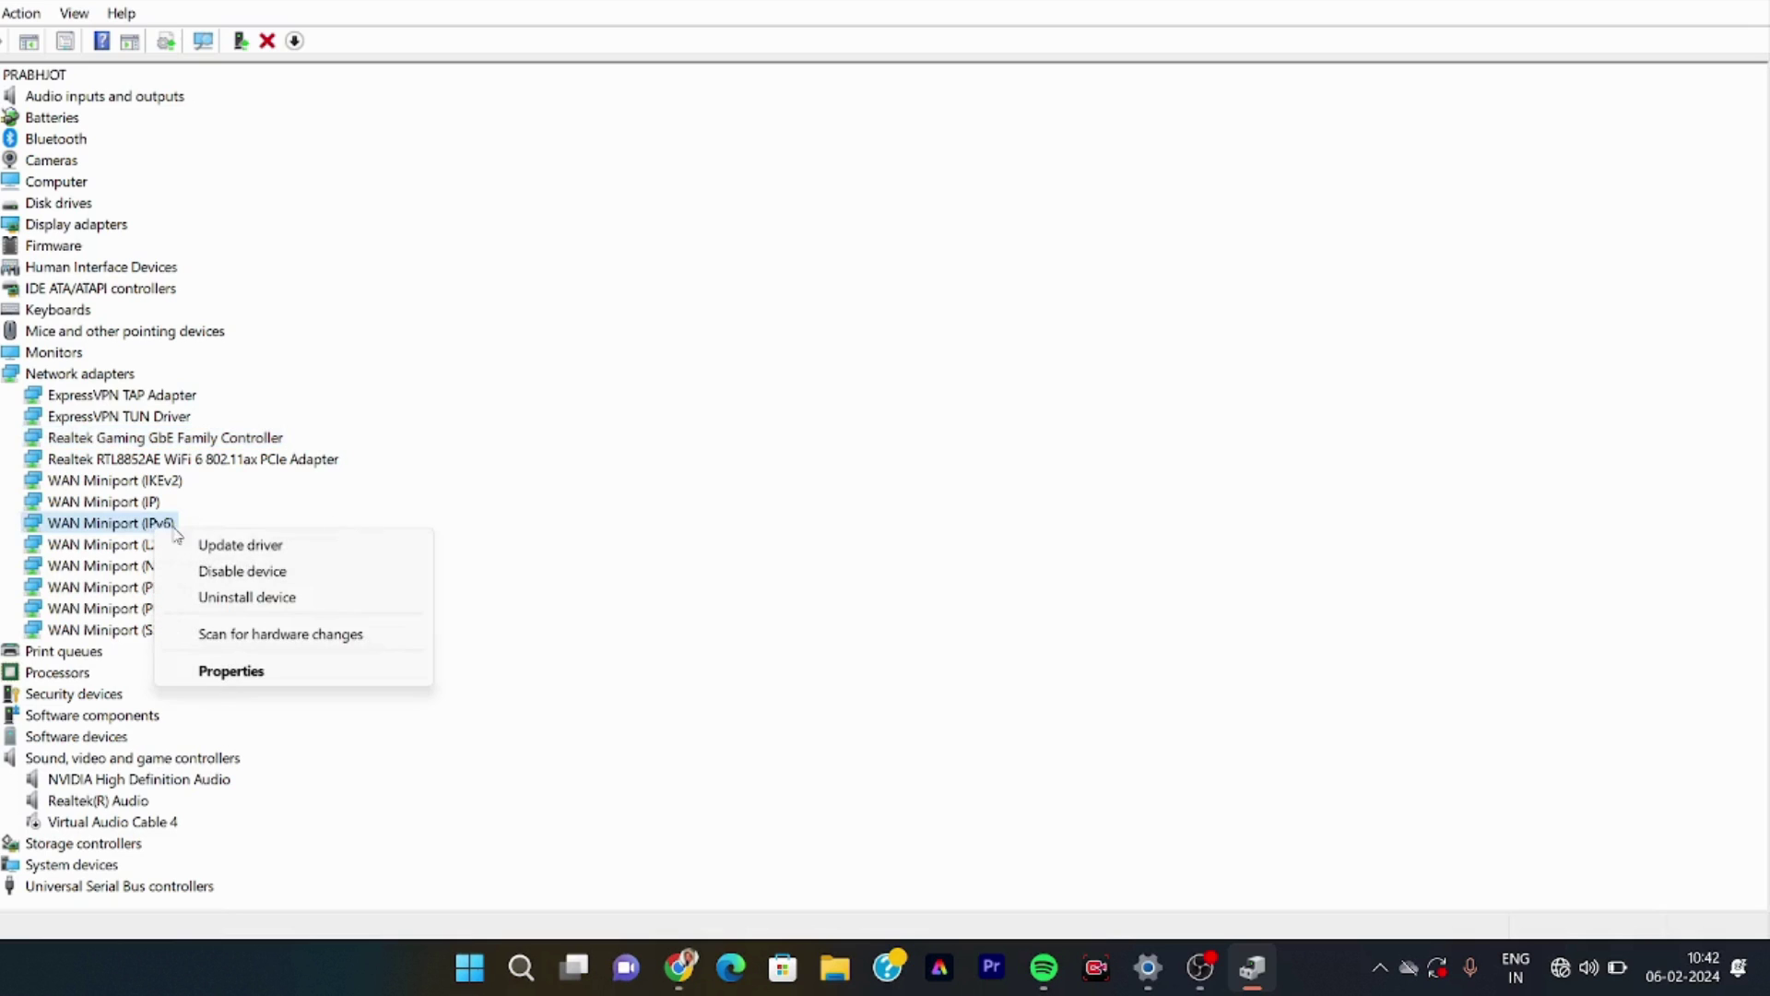
left_click(343, 547)
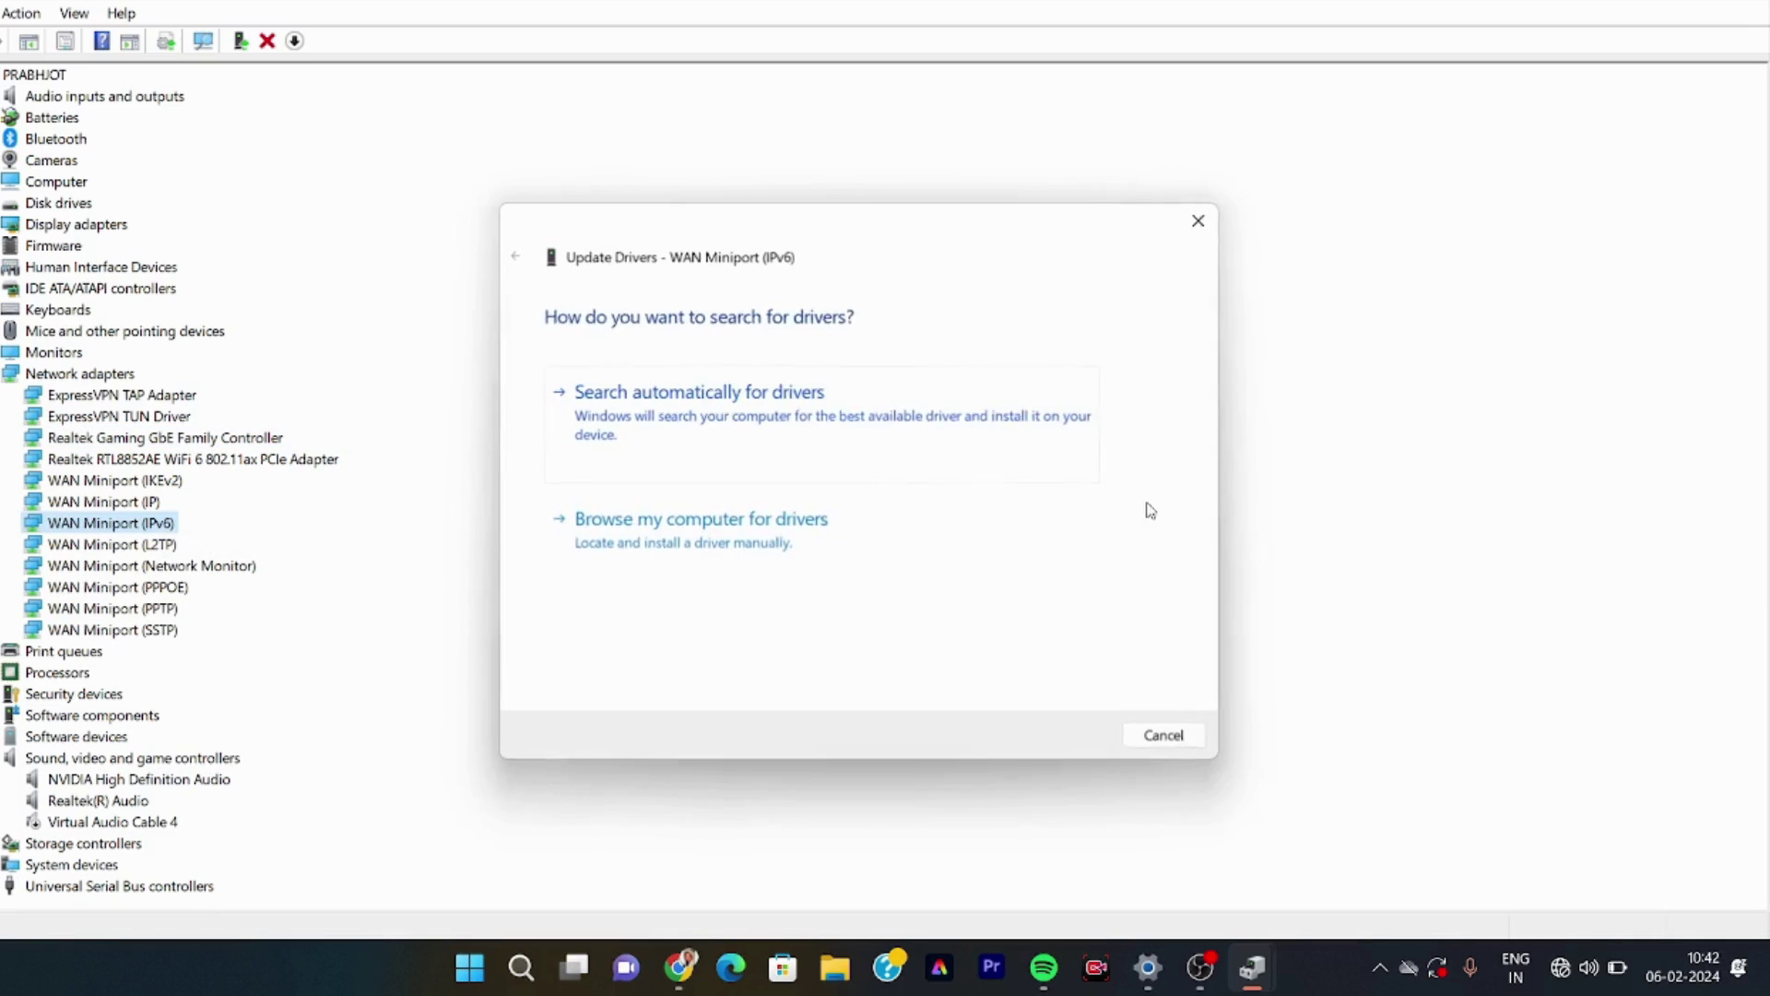
left_click(887, 564)
left_click(1077, 741)
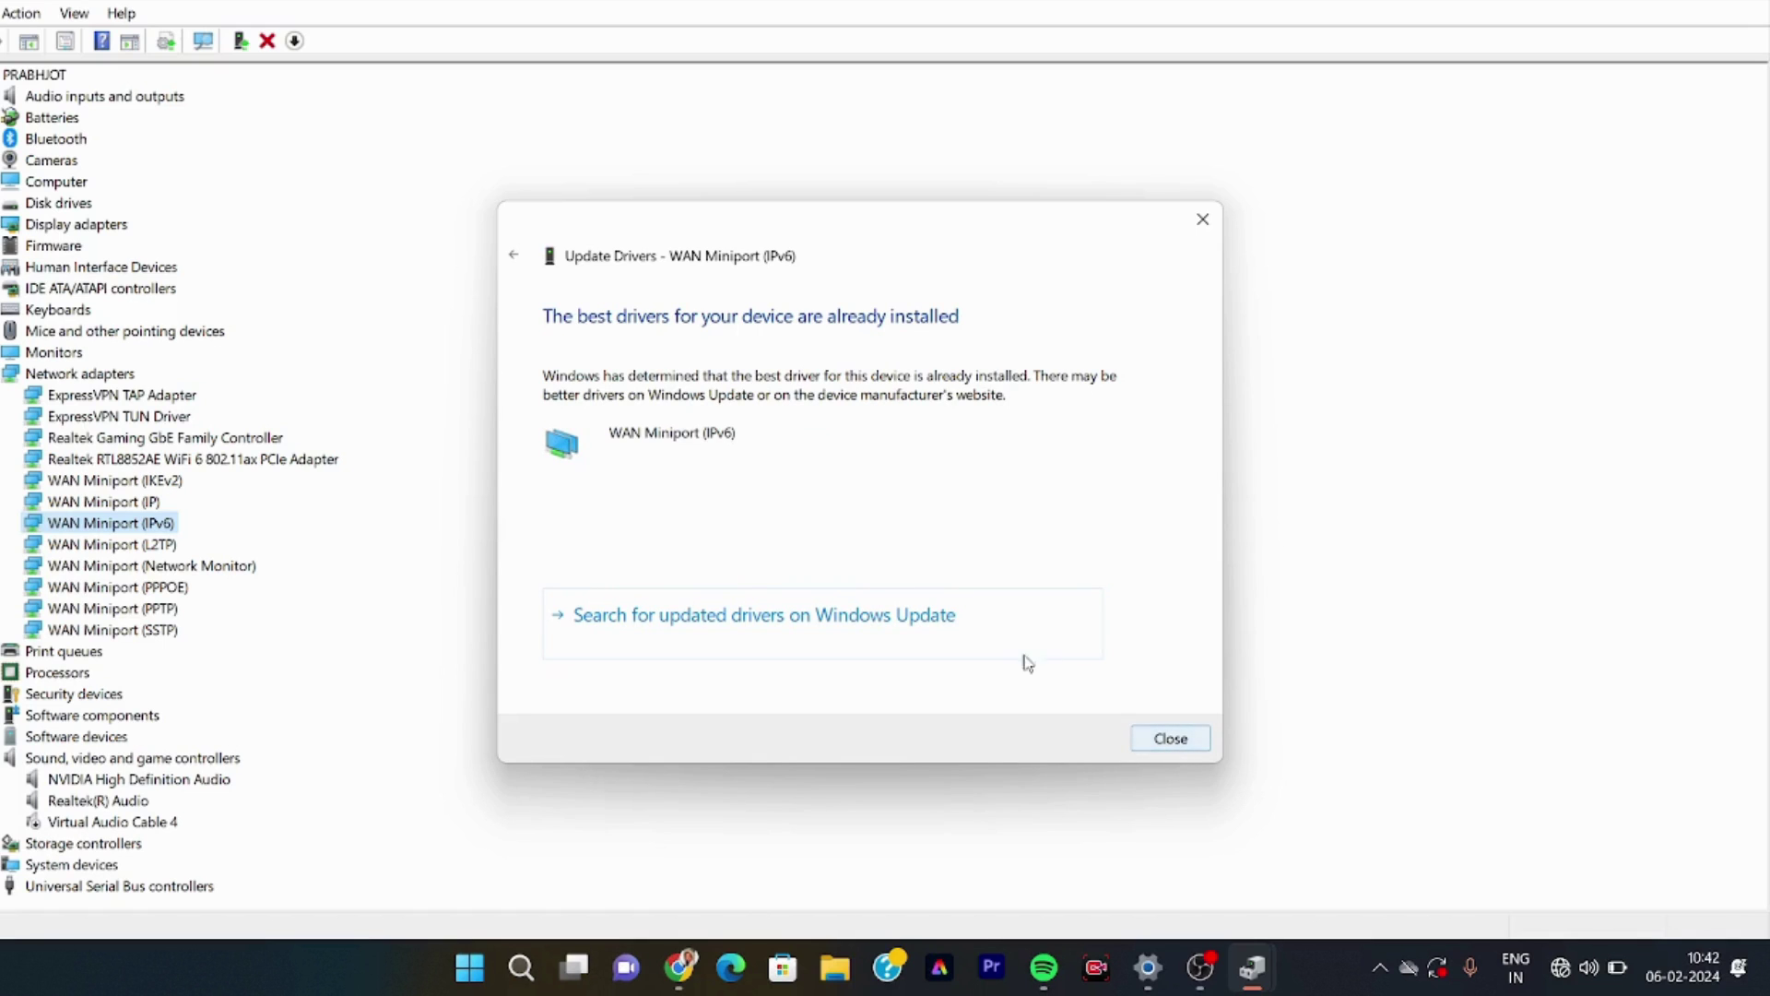
left_click(986, 615)
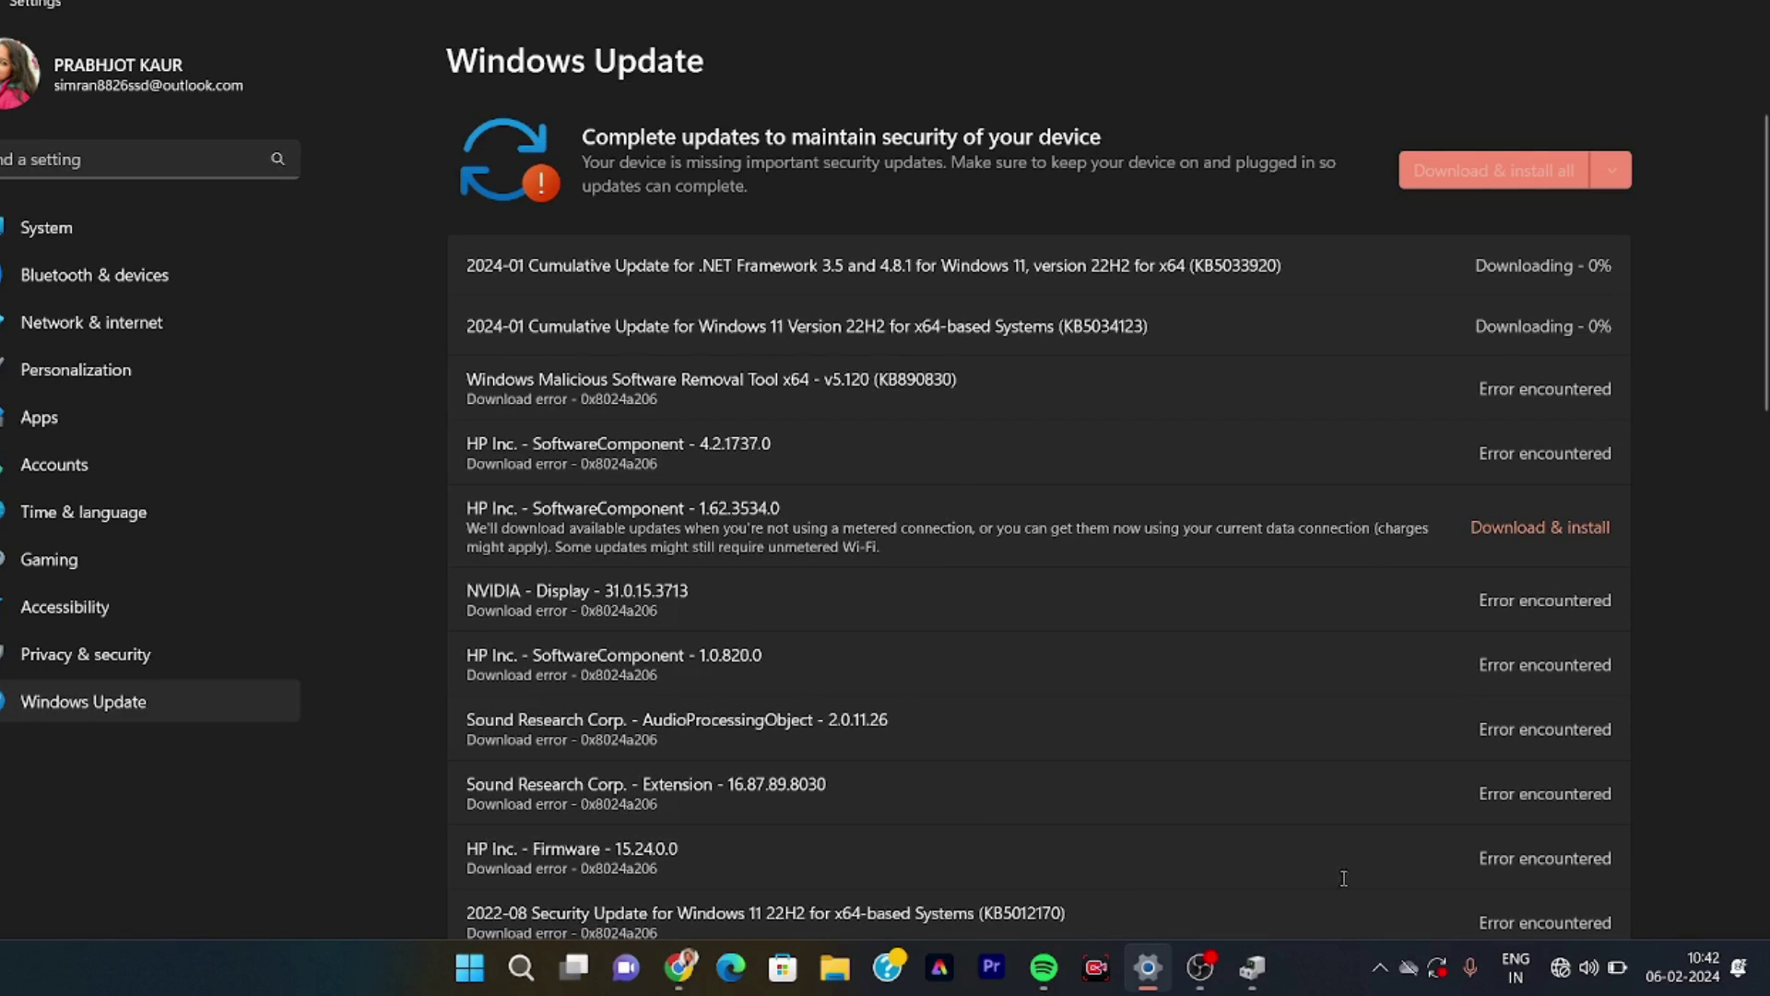
Back in Device Manager, install the WAN Miniport (Network Monitor) driver from the list of available drivers on the computer and close the wizard.
left_click(1252, 967)
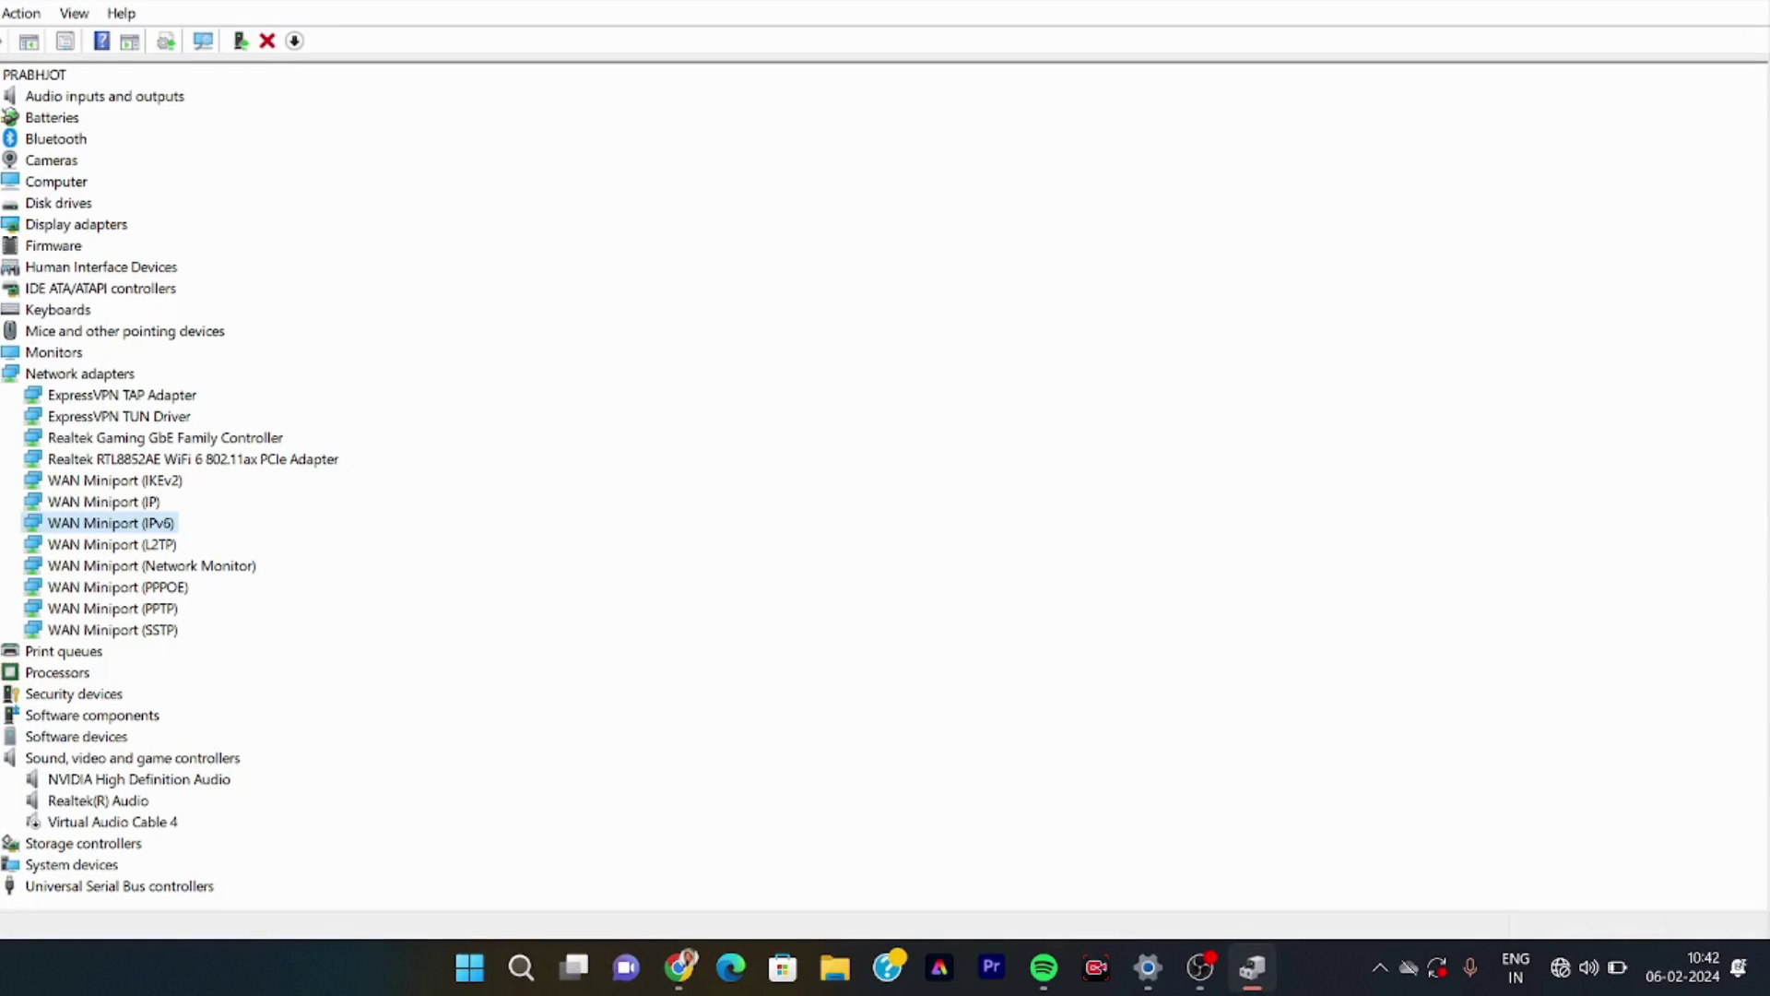
right_click(171, 566)
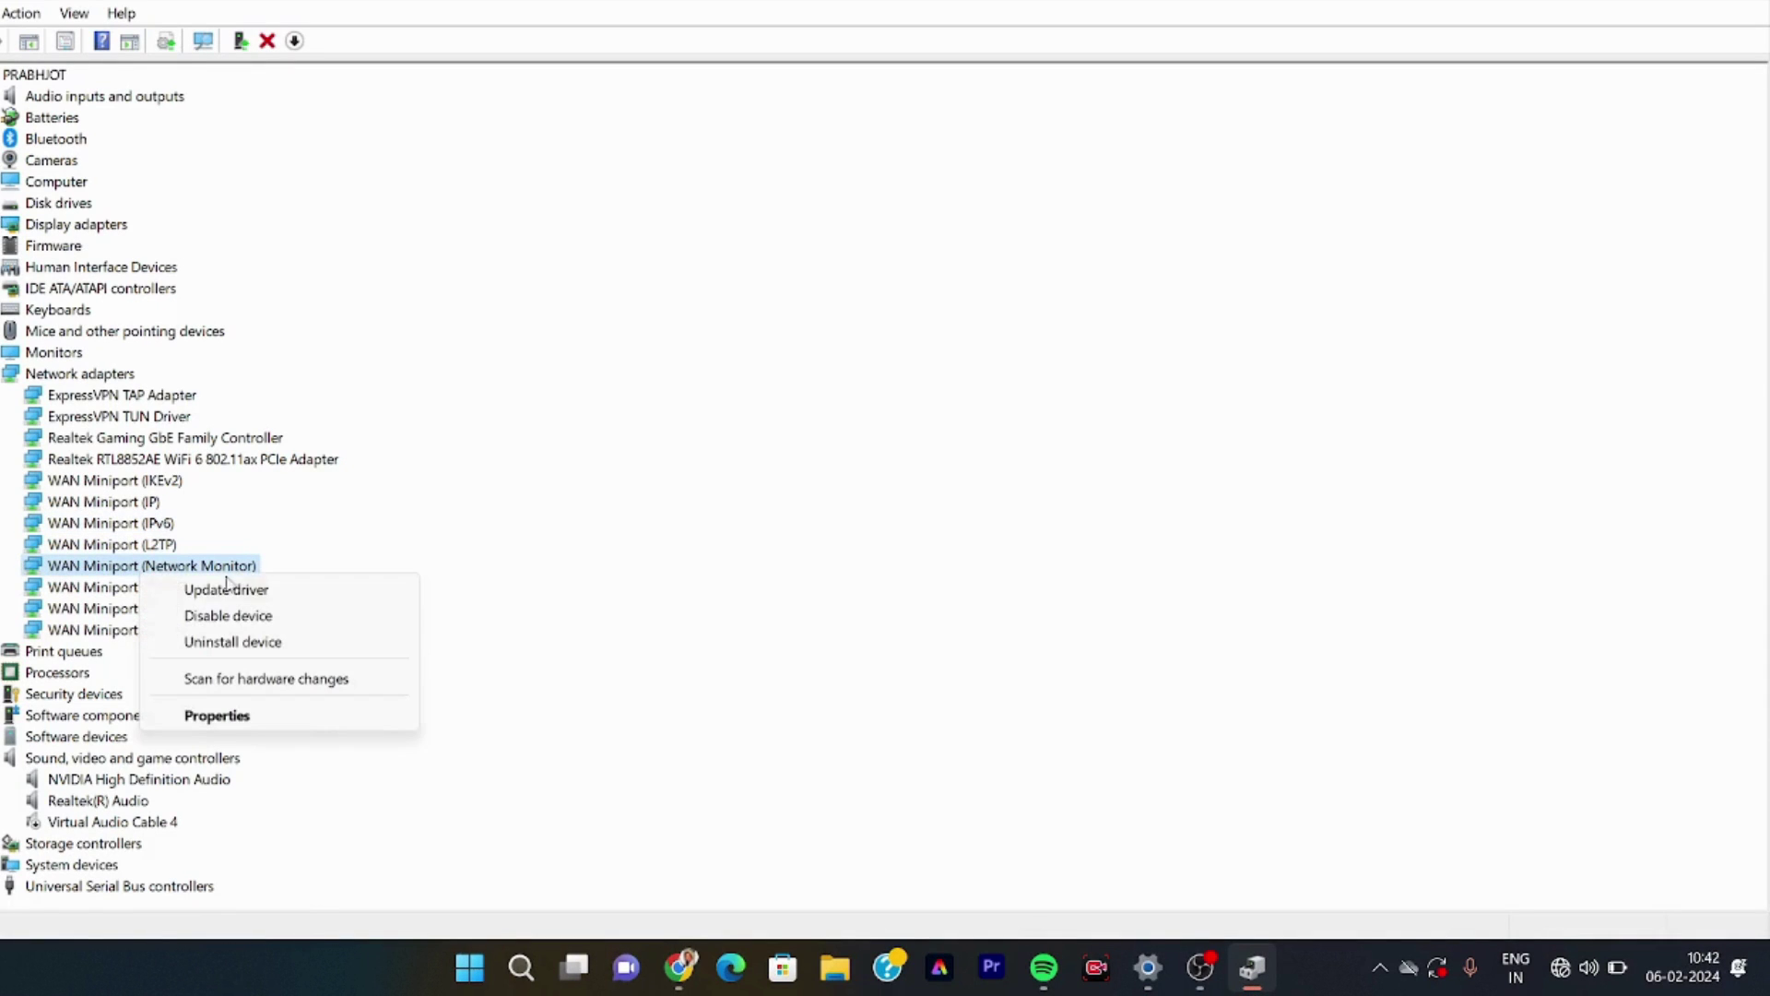
left_click(300, 598)
left_click(932, 517)
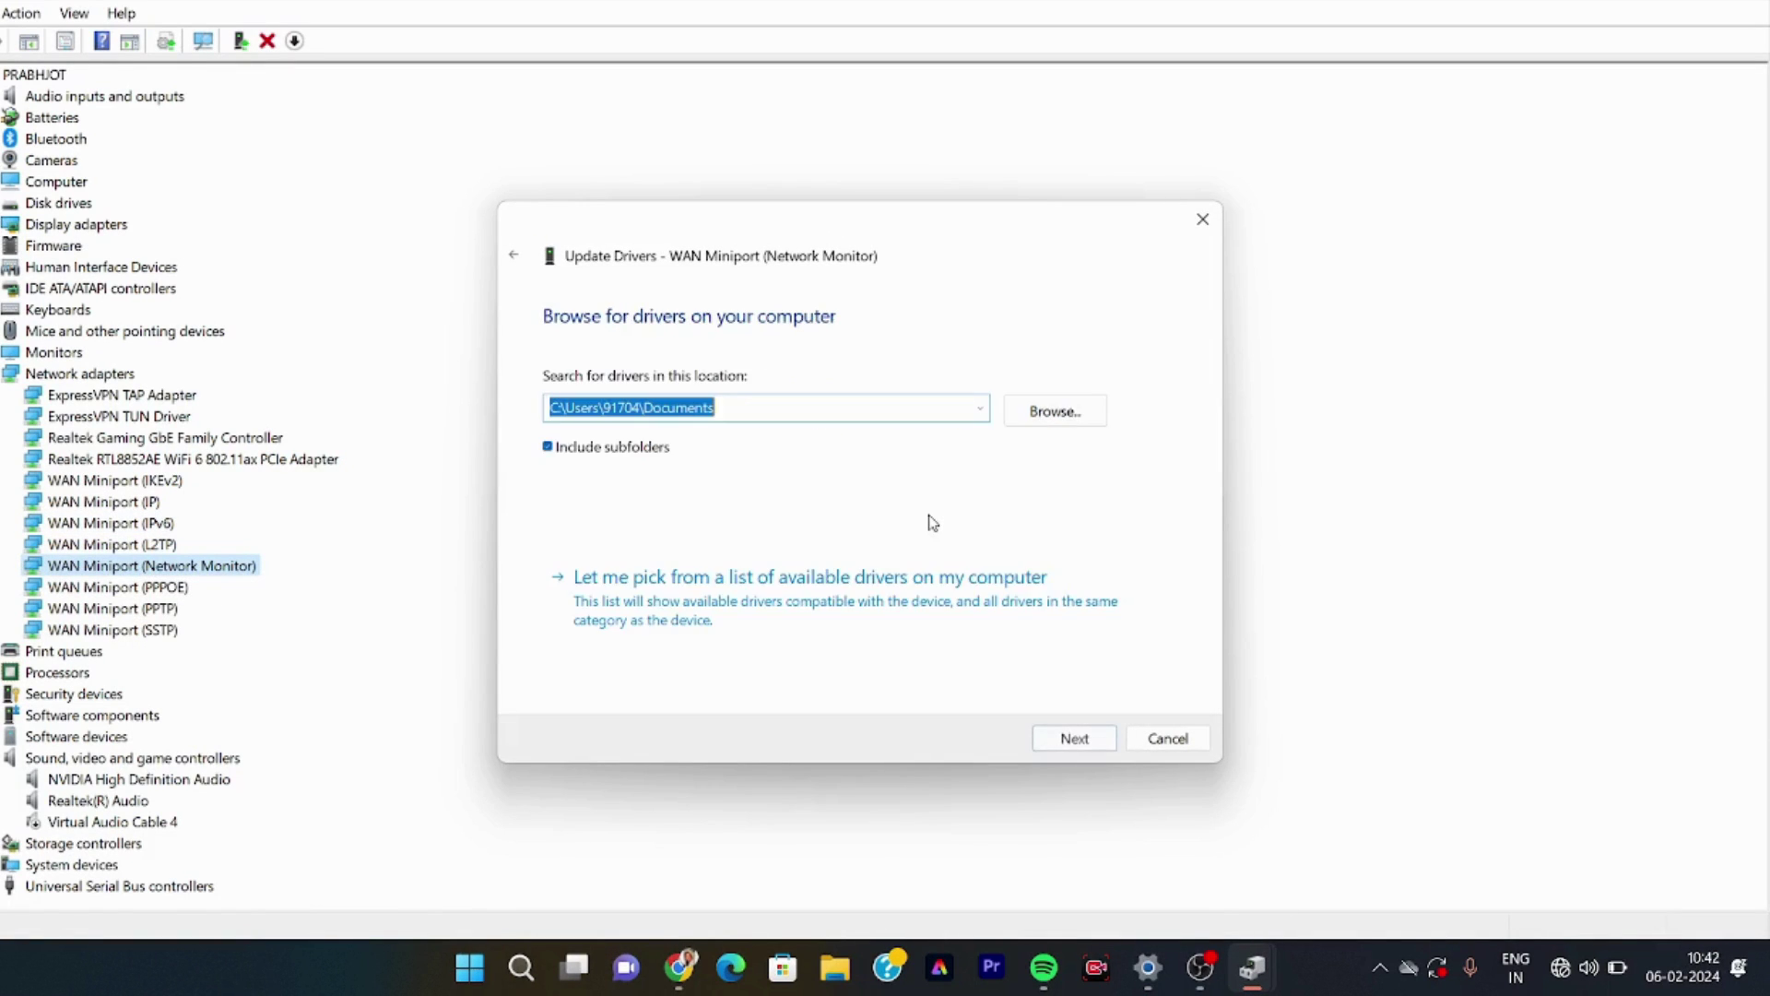
left_click(888, 620)
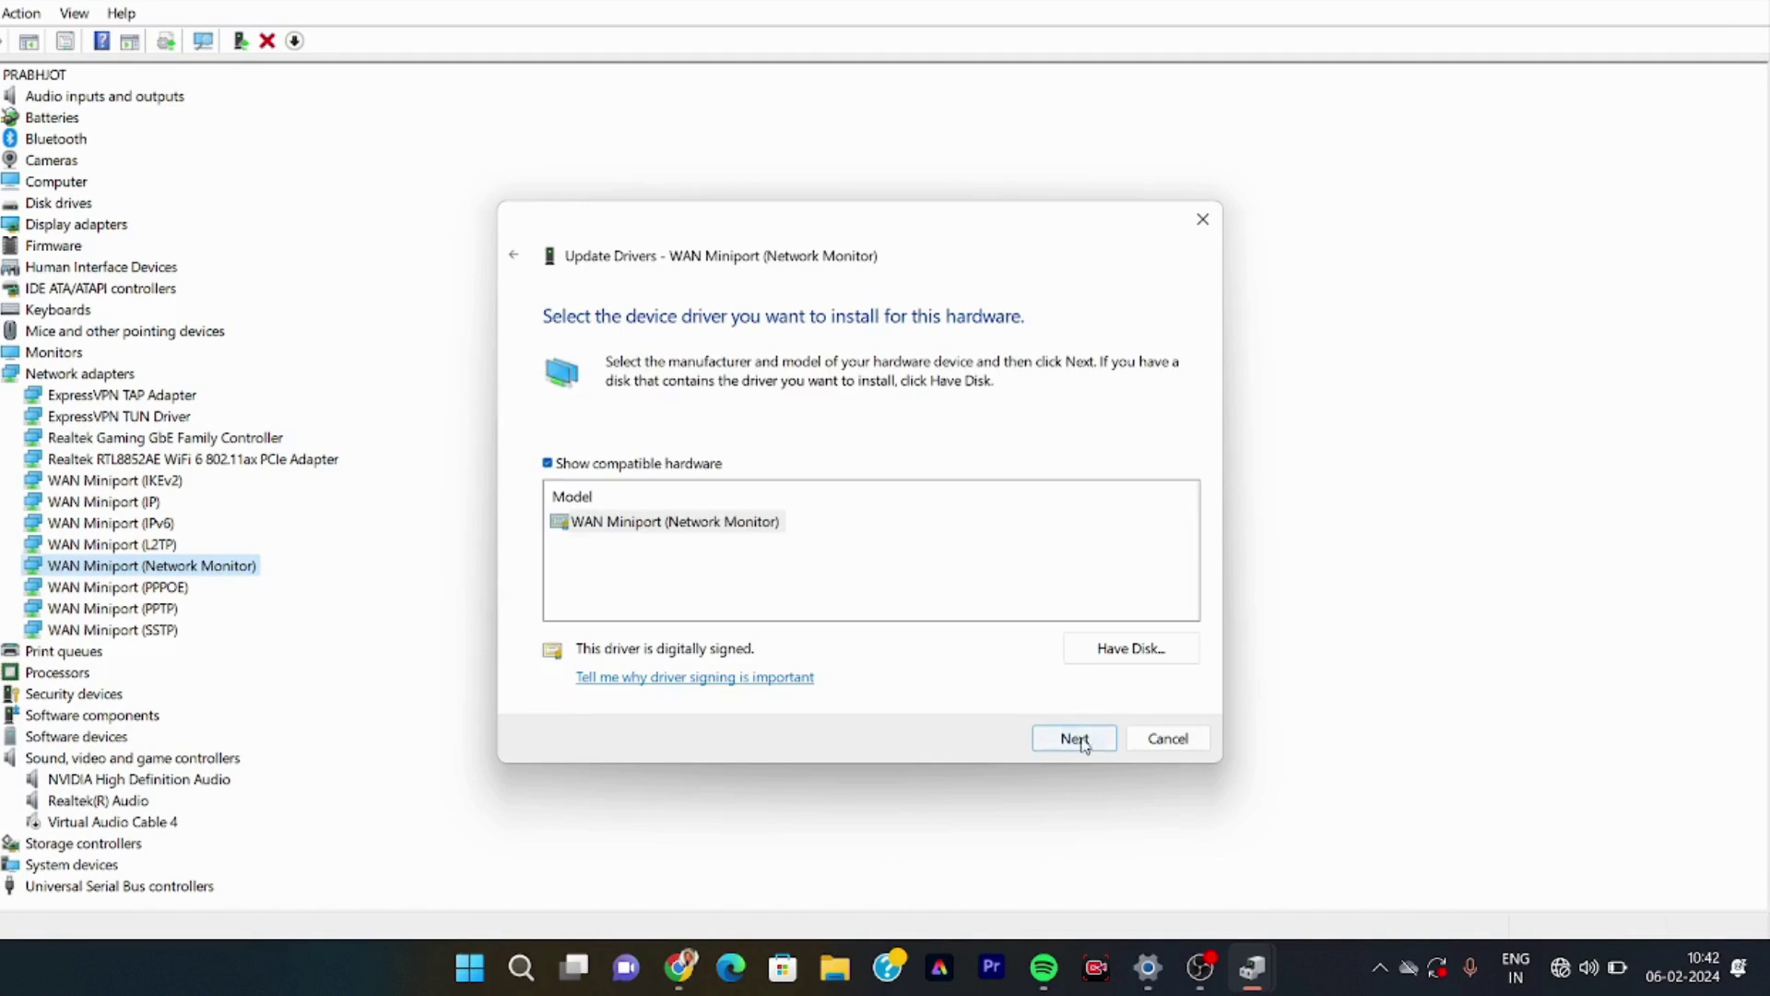
left_click(1074, 739)
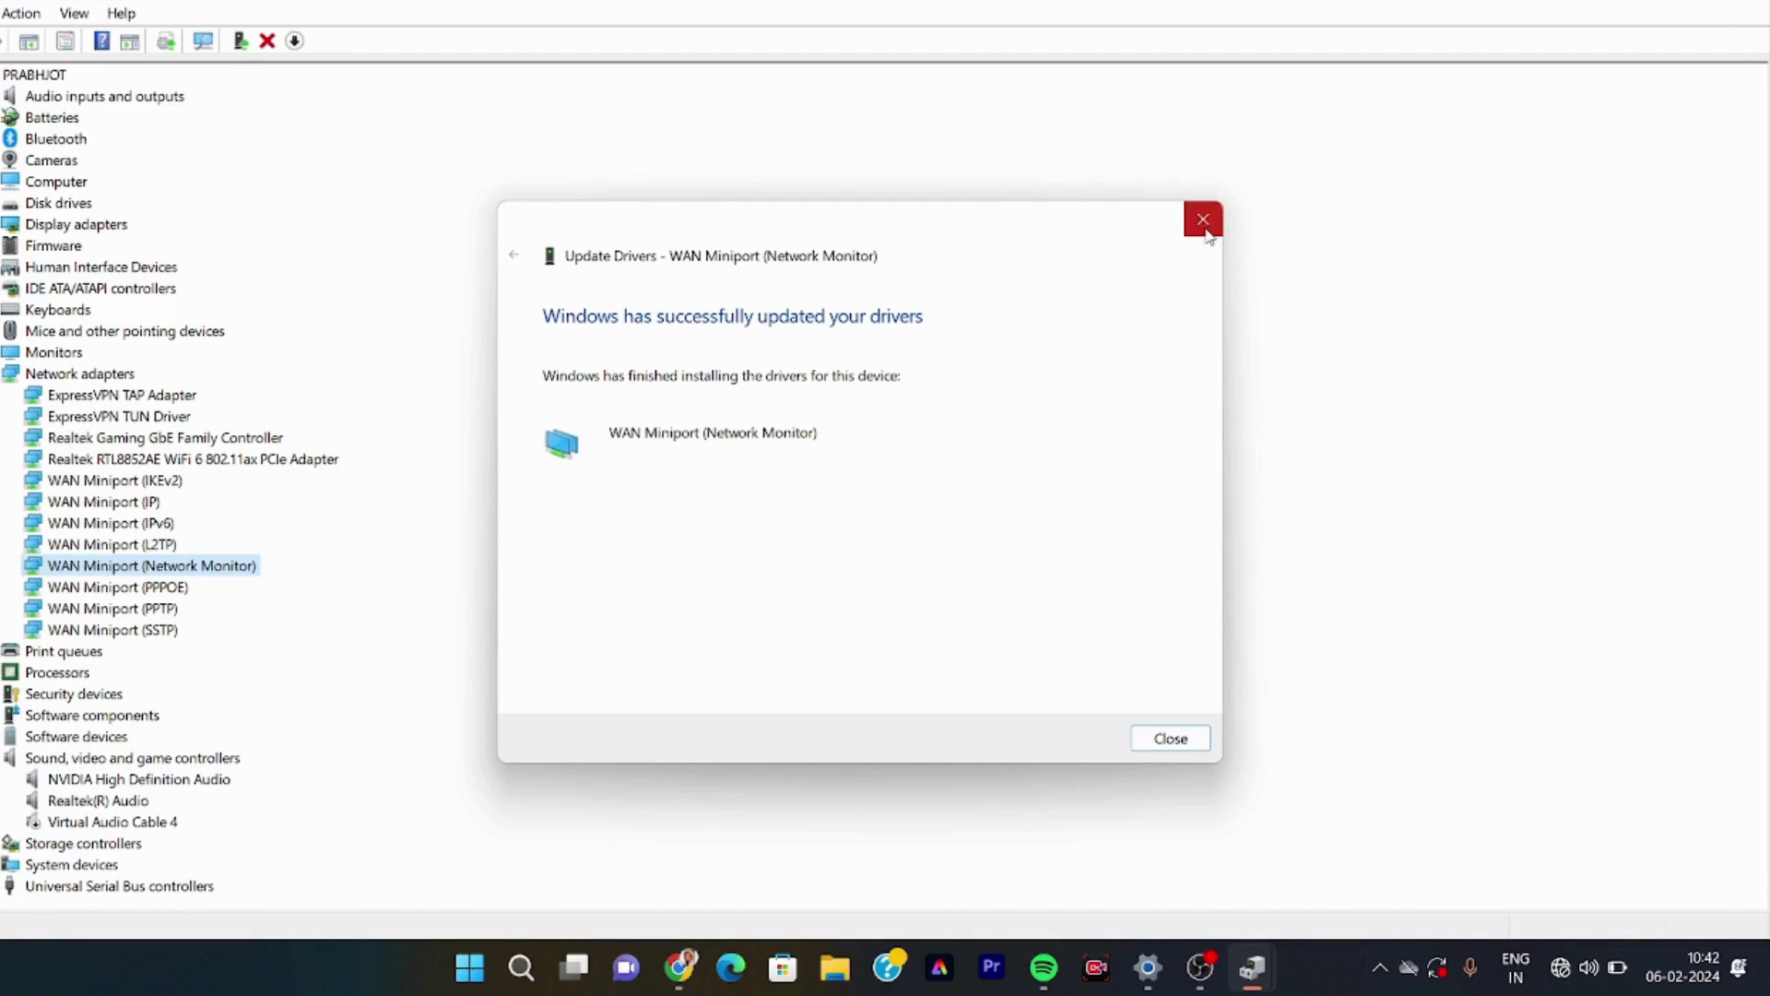
left_click(1205, 229)
Recheck the available Wi-Fi networks in the quick settings and bring up the shut down or sign out options.
left_click(1588, 967)
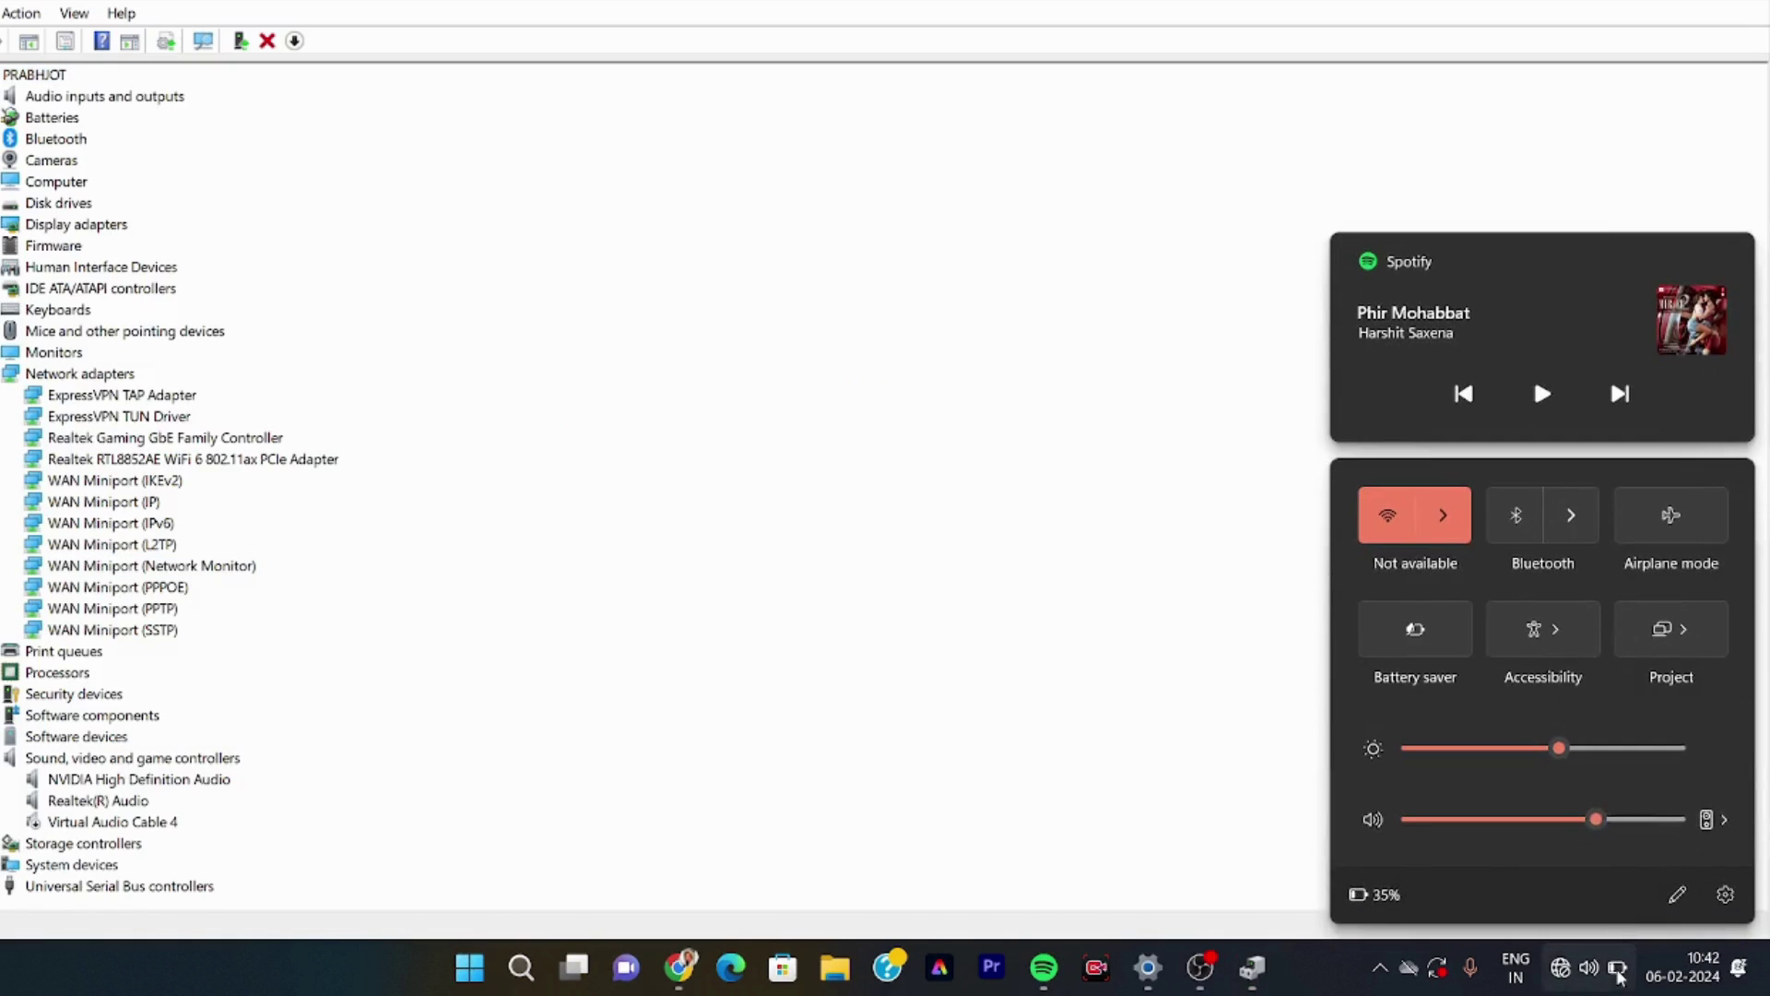
left_click(1449, 513)
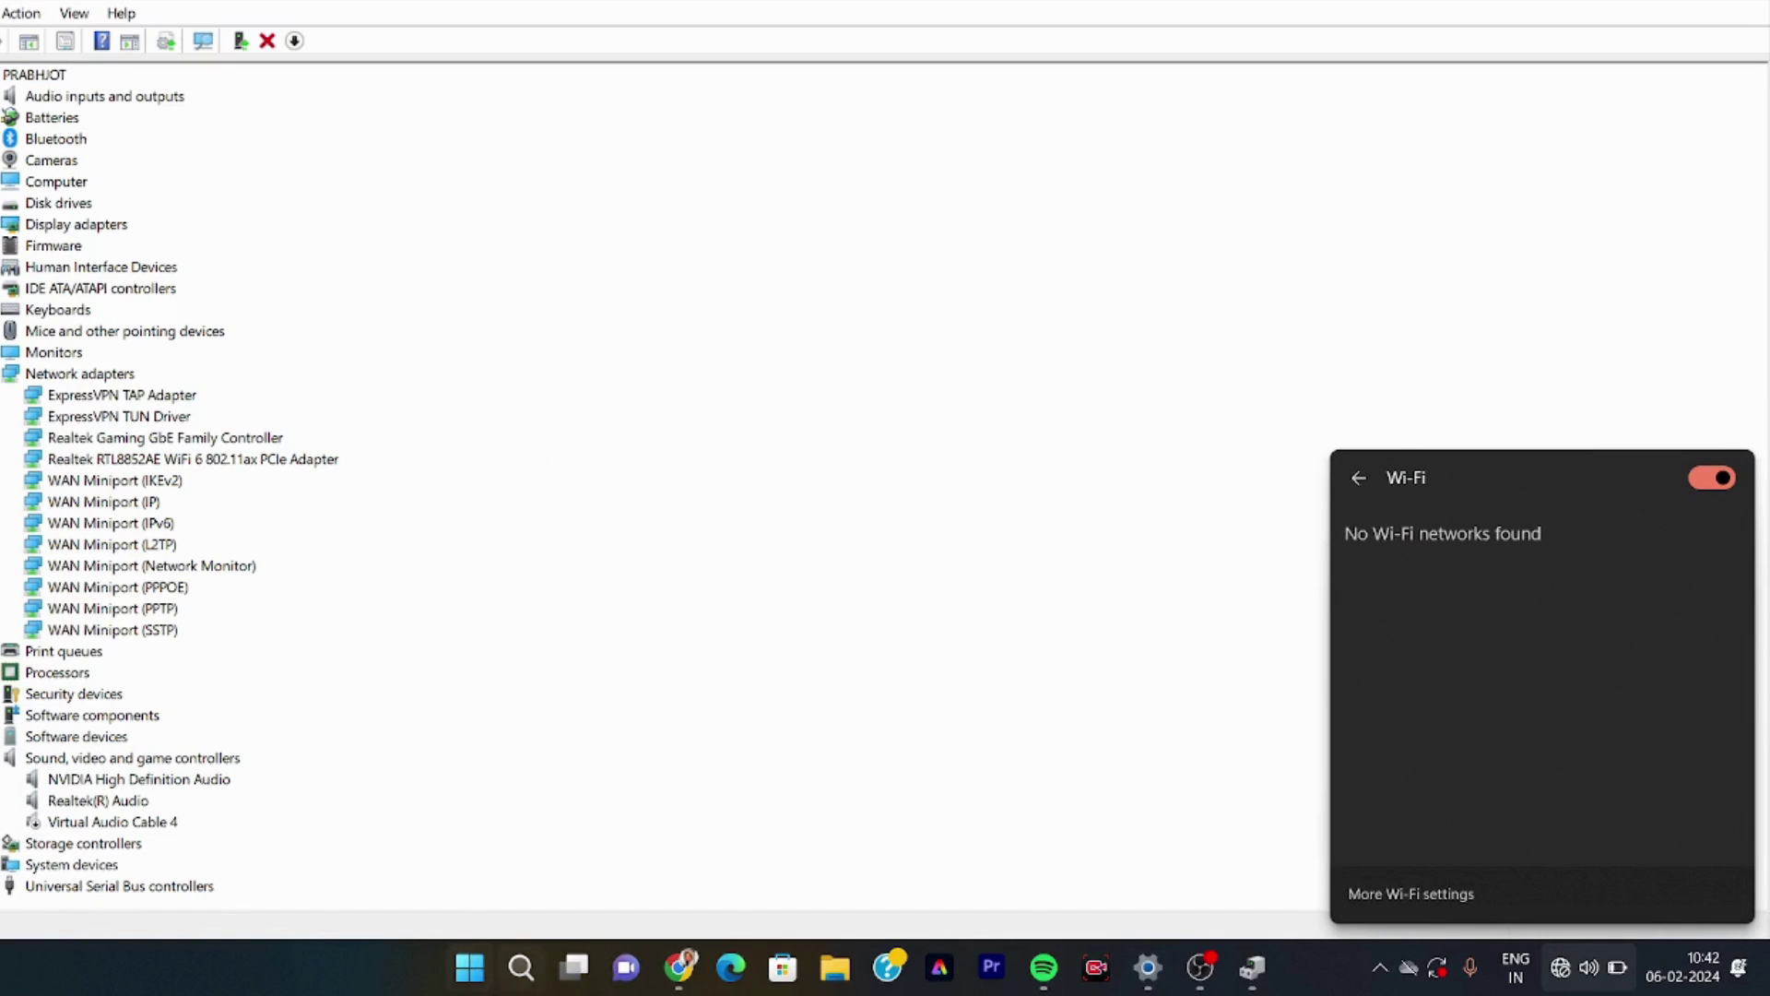
right_click(469, 967)
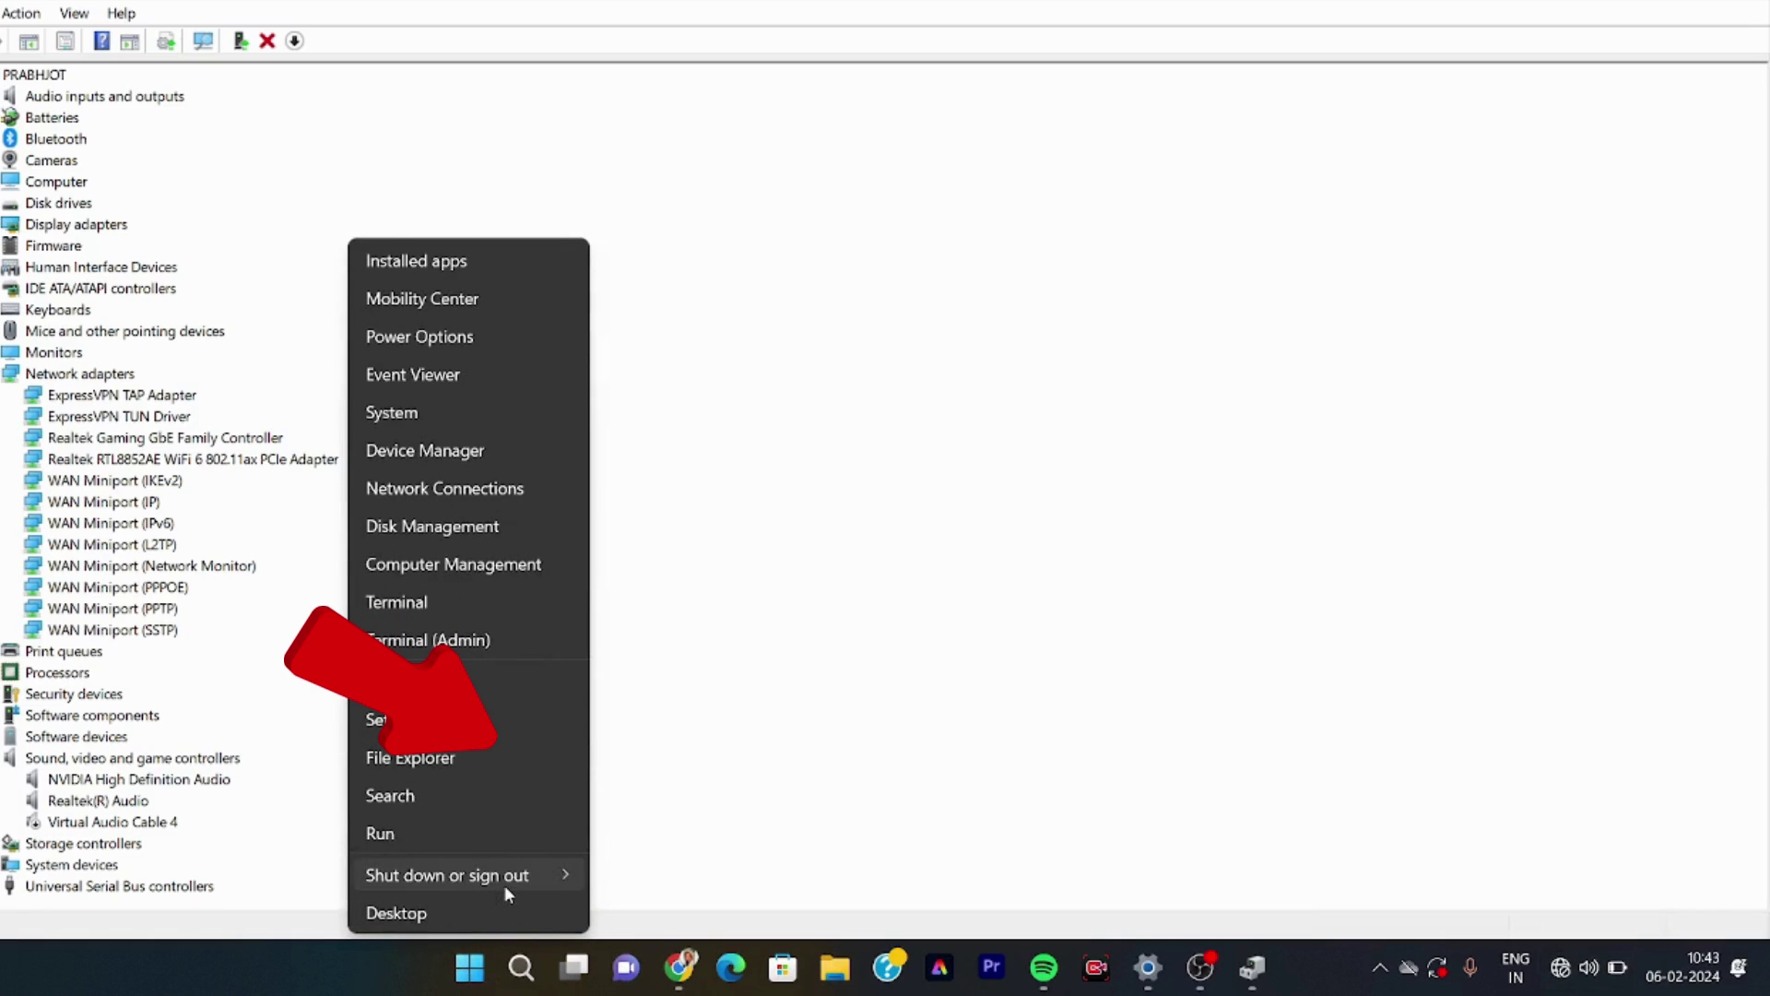
mouse_move(511, 882)
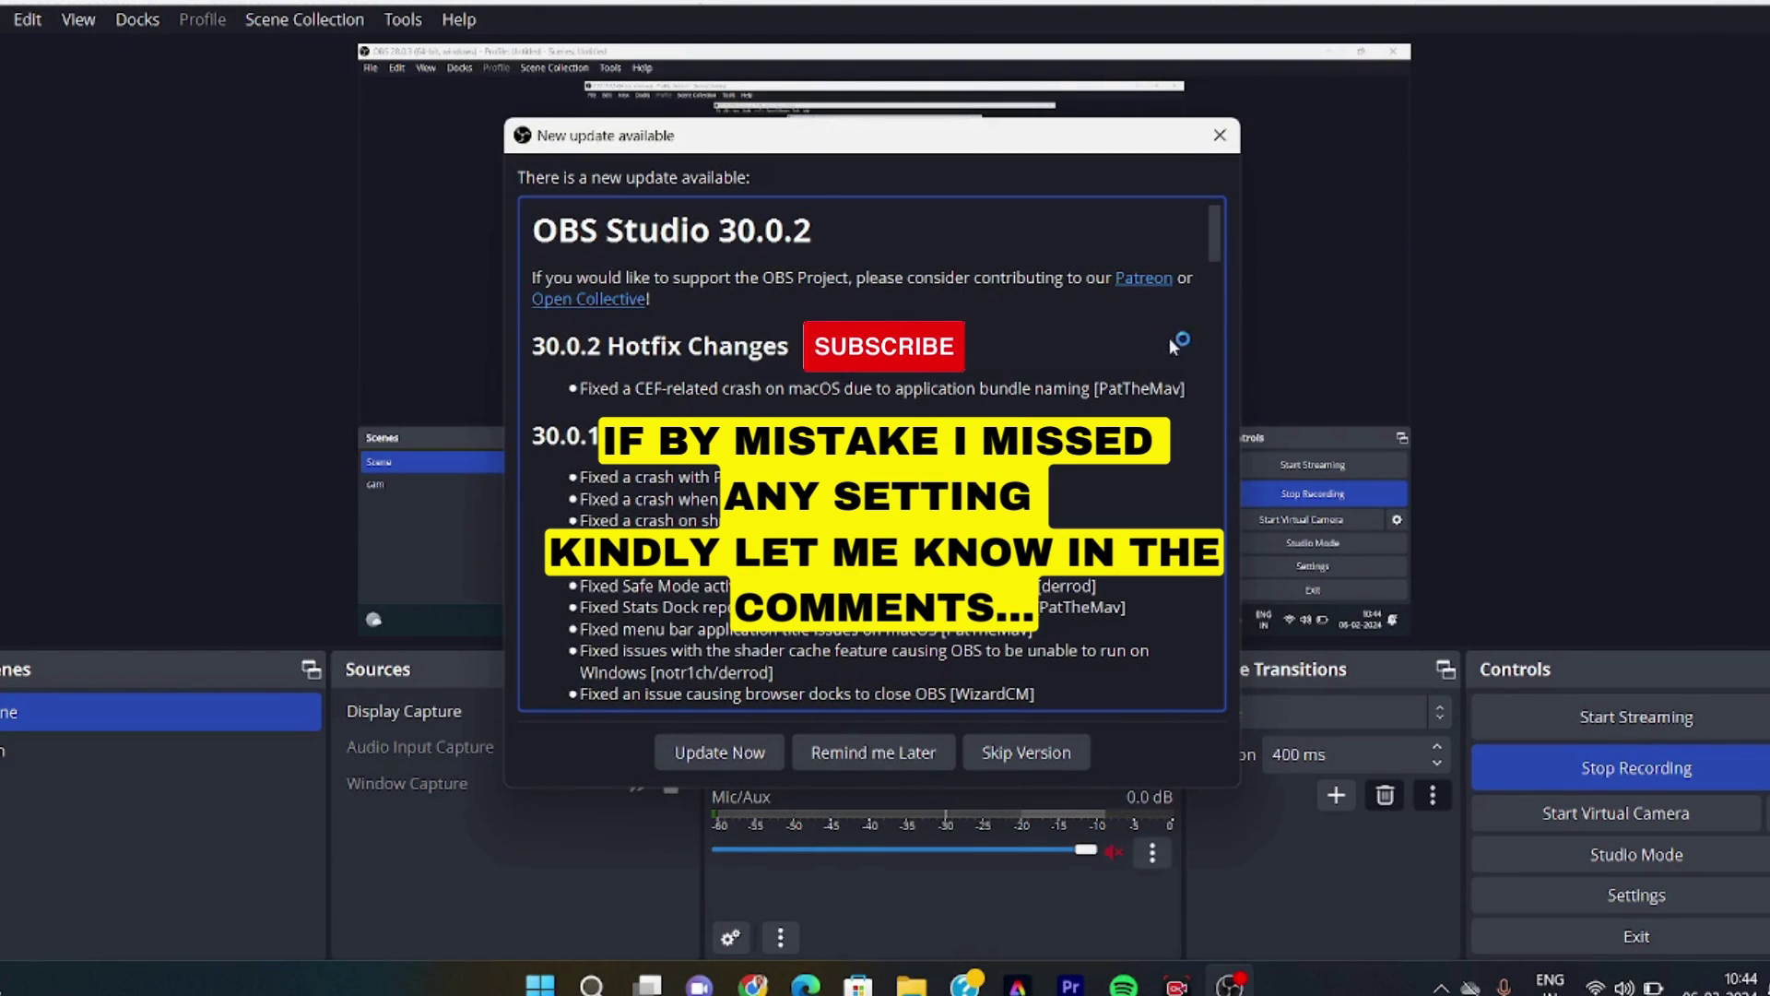
Dismiss the OBS Studio update notice, minimize OBS Studio and check the Wi-Fi connection in the quick settings.
left_click(1220, 135)
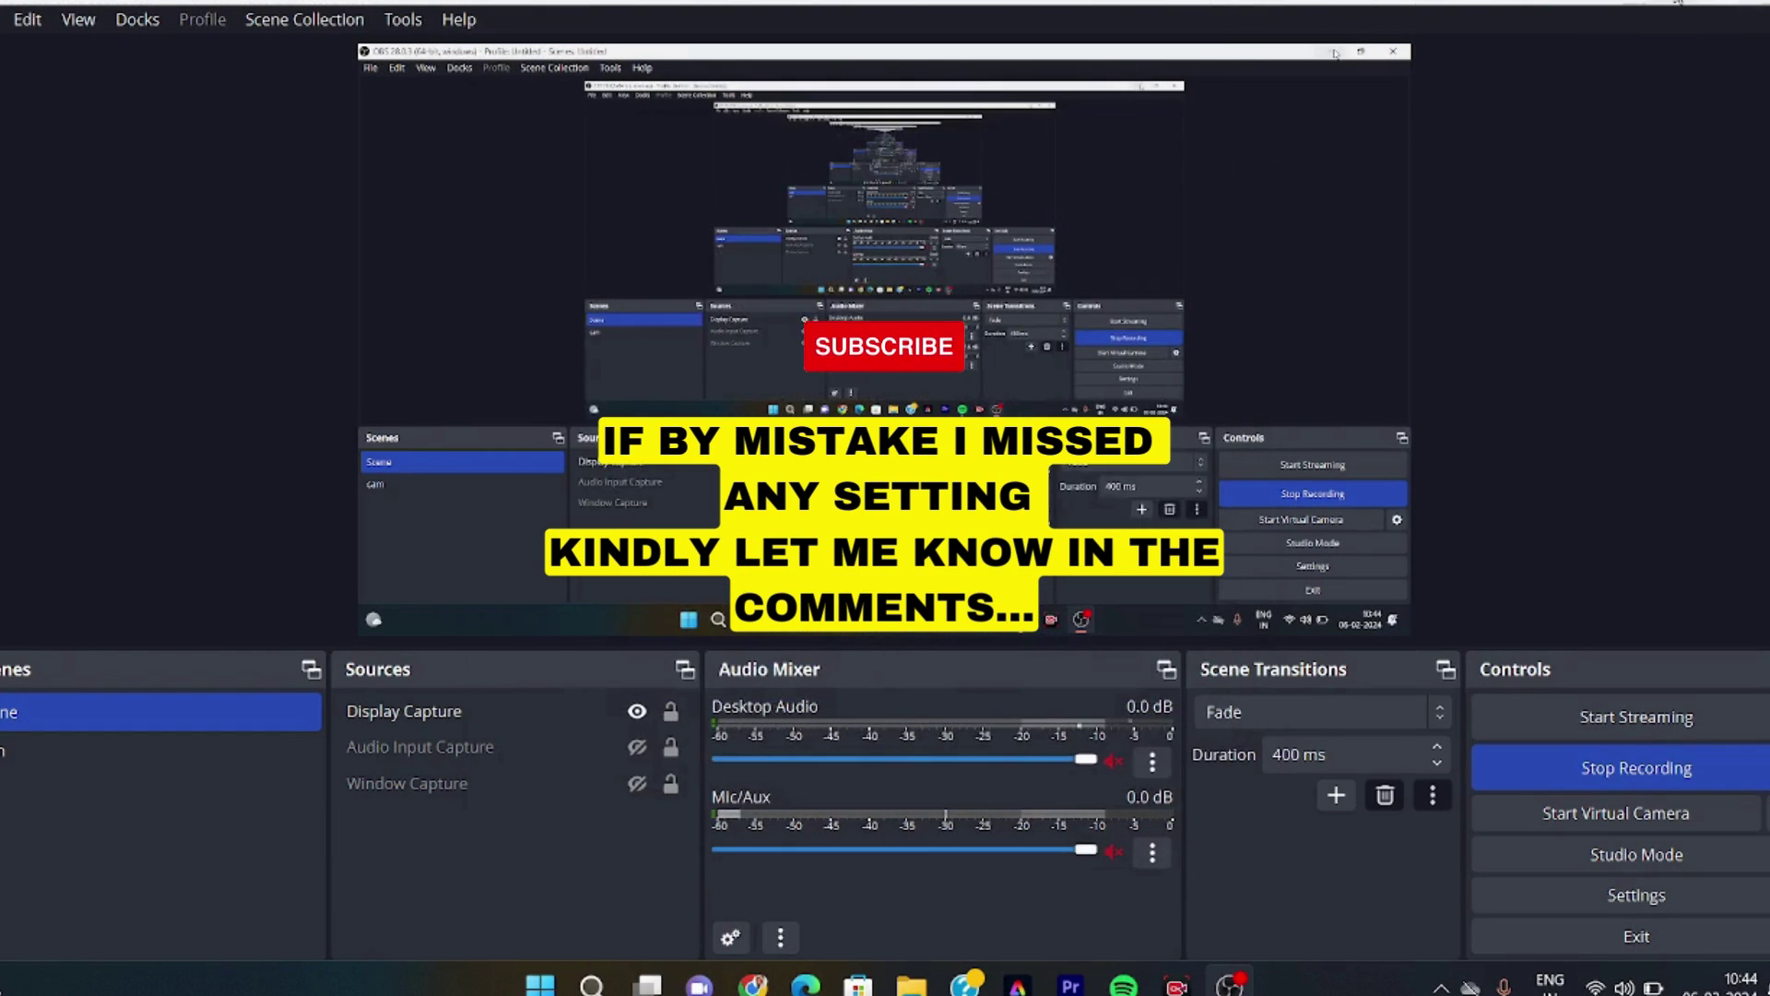
left_click(1678, 2)
left_click(1618, 984)
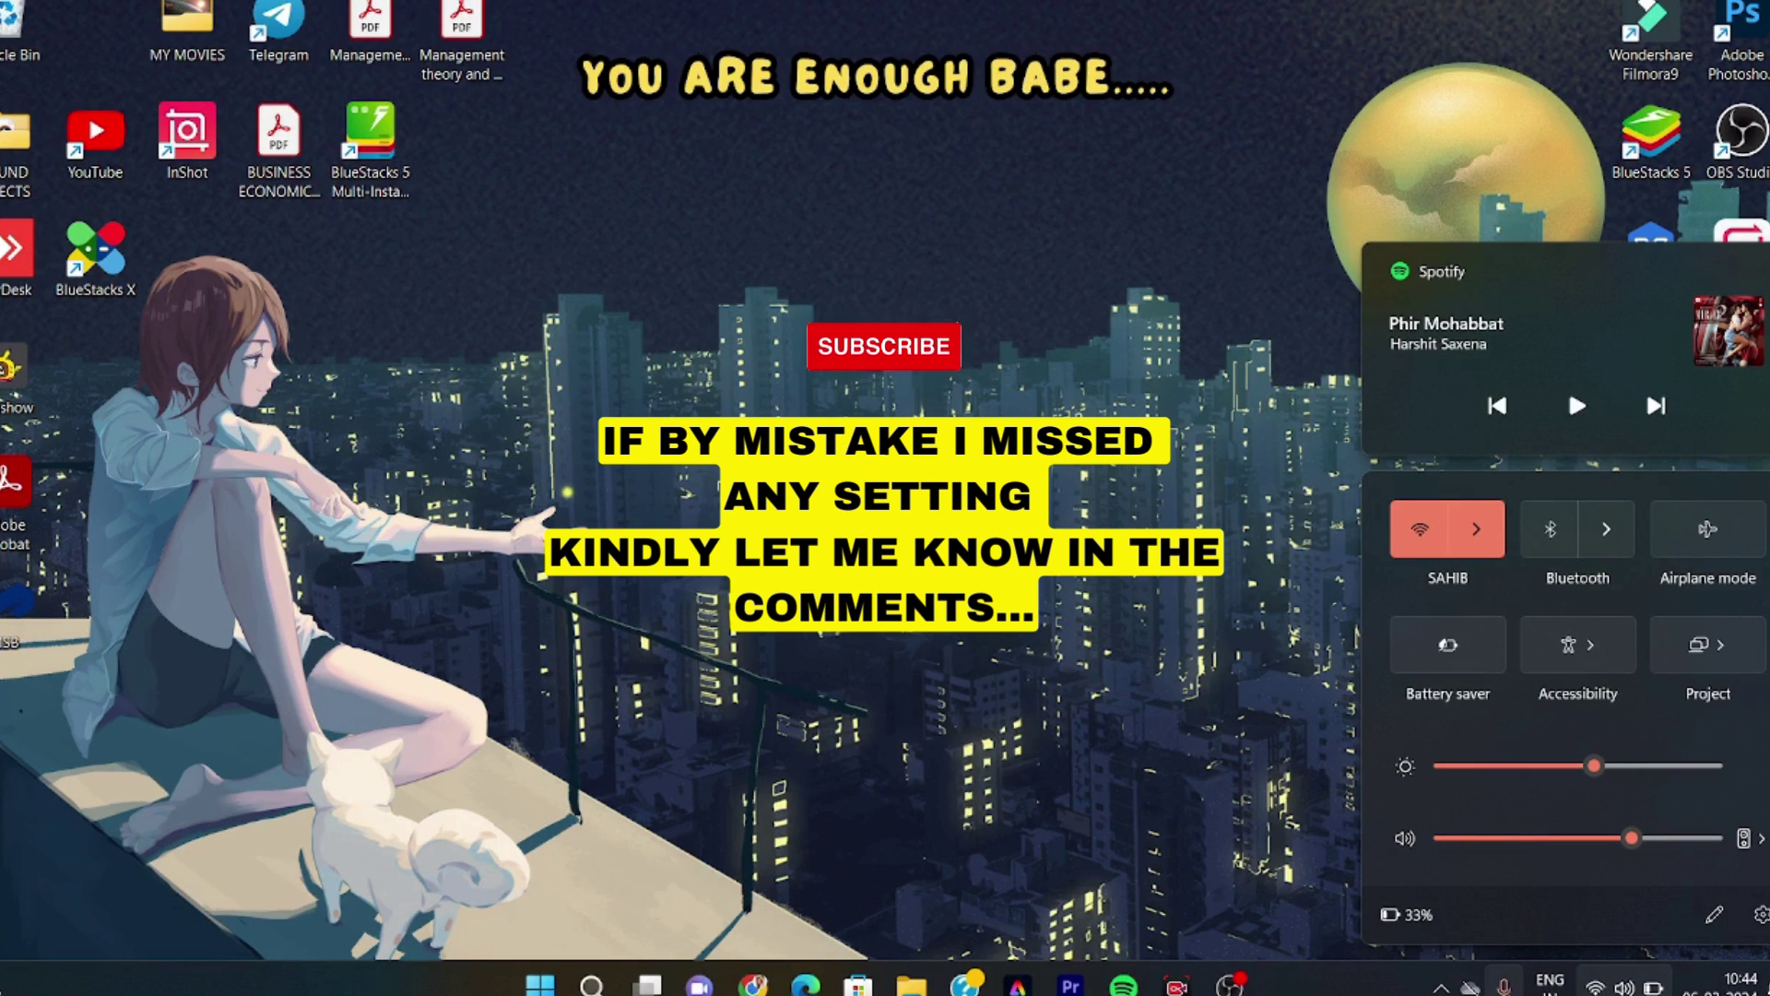
In the microphone privacy settings, turn on access for Desktop App Web Viewer, Get Help, Voice Recorder and WhatsApp, and review the desktop apps.
left_click(1503, 985)
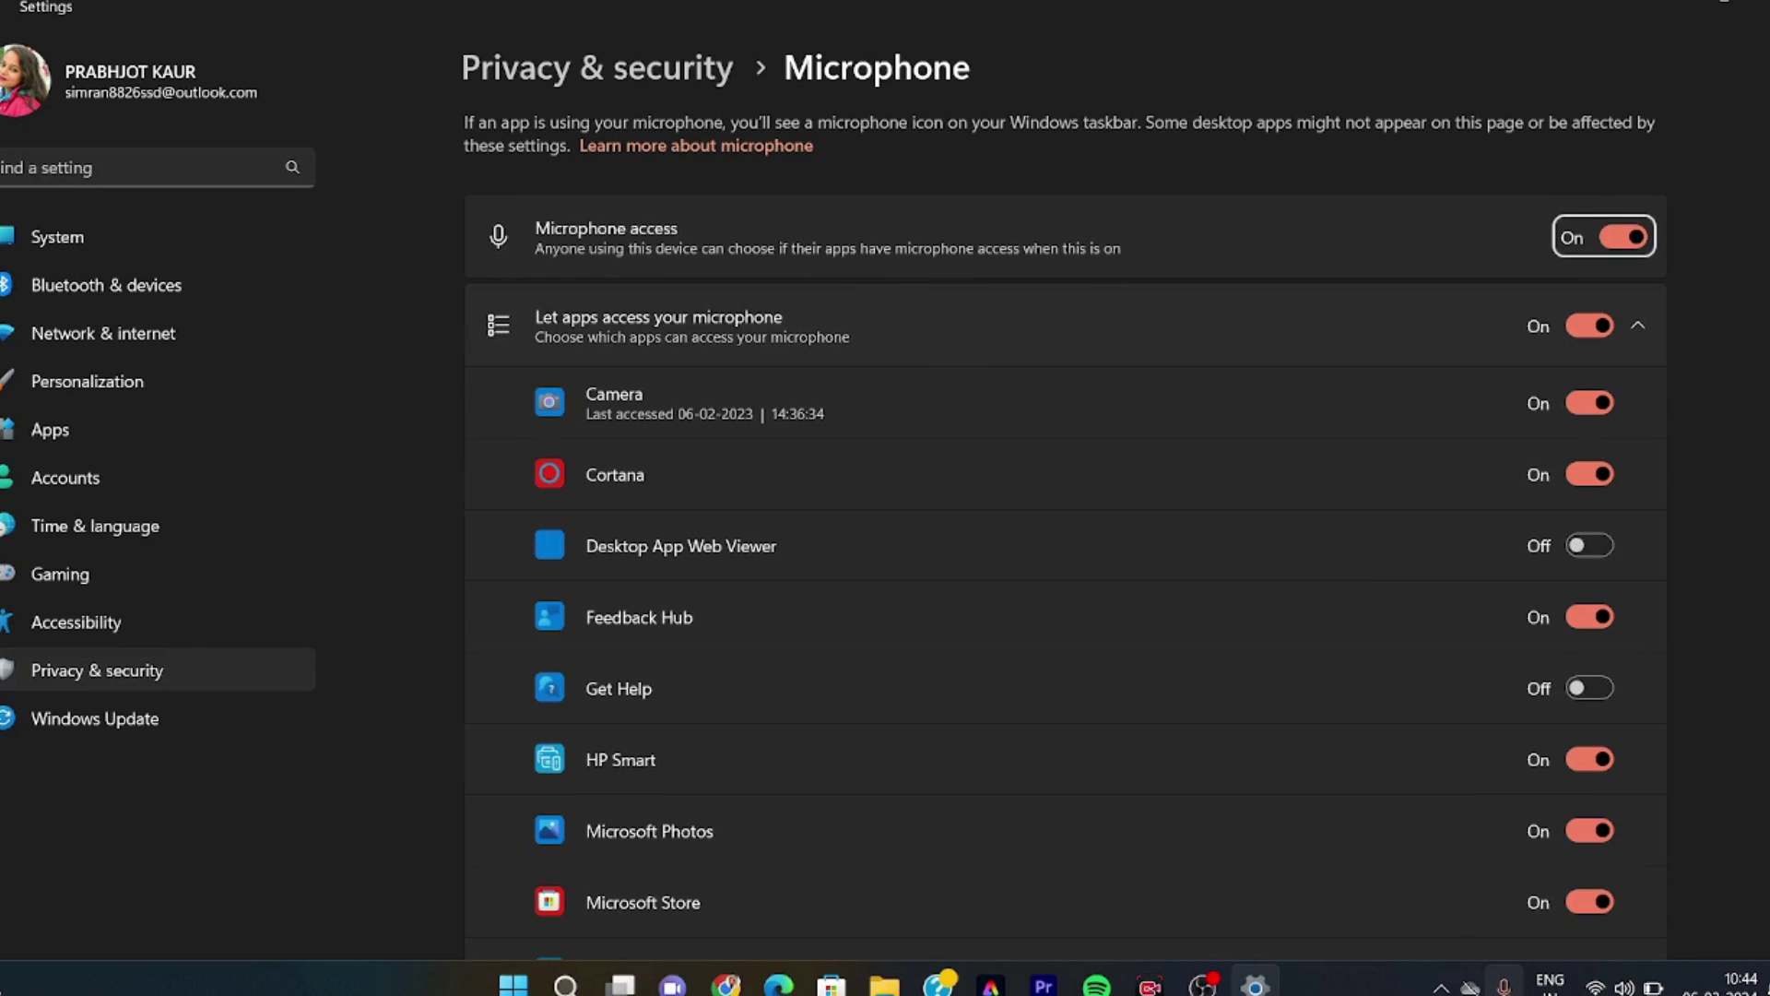
left_click(1591, 544)
scroll(1597, 550, "down", 2)
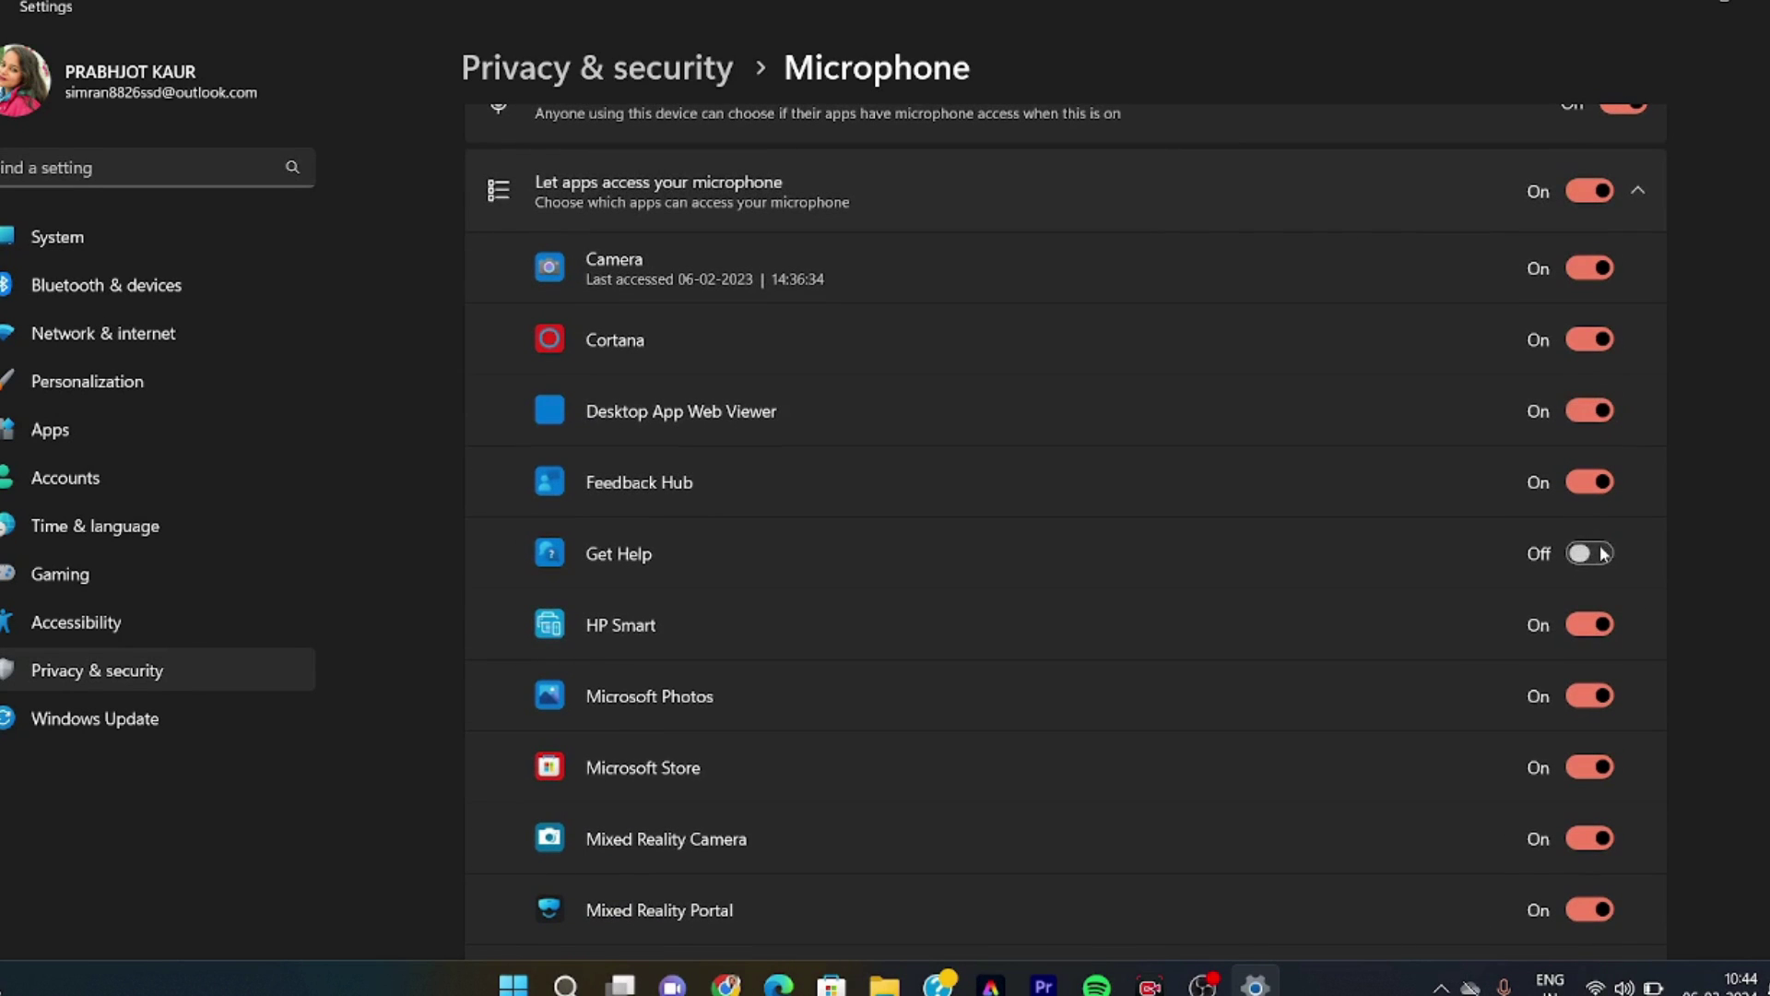
left_click(1589, 553)
scroll(1603, 553, "down", 8)
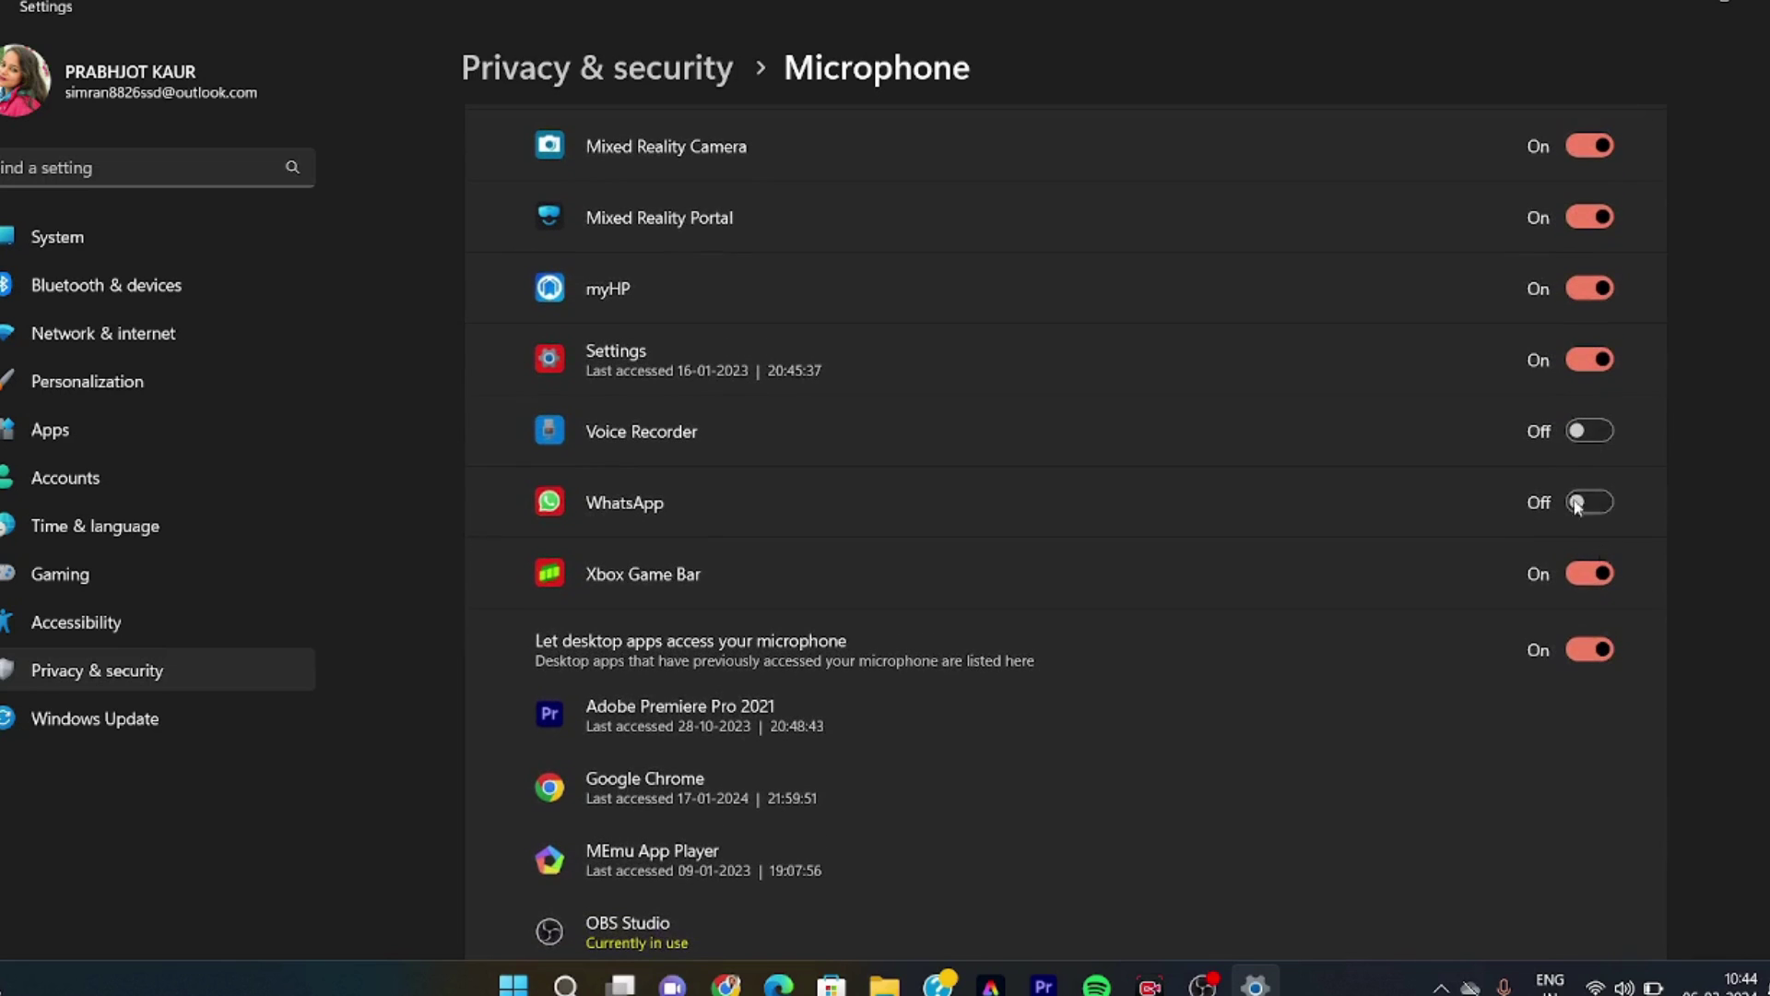
left_click(1588, 431)
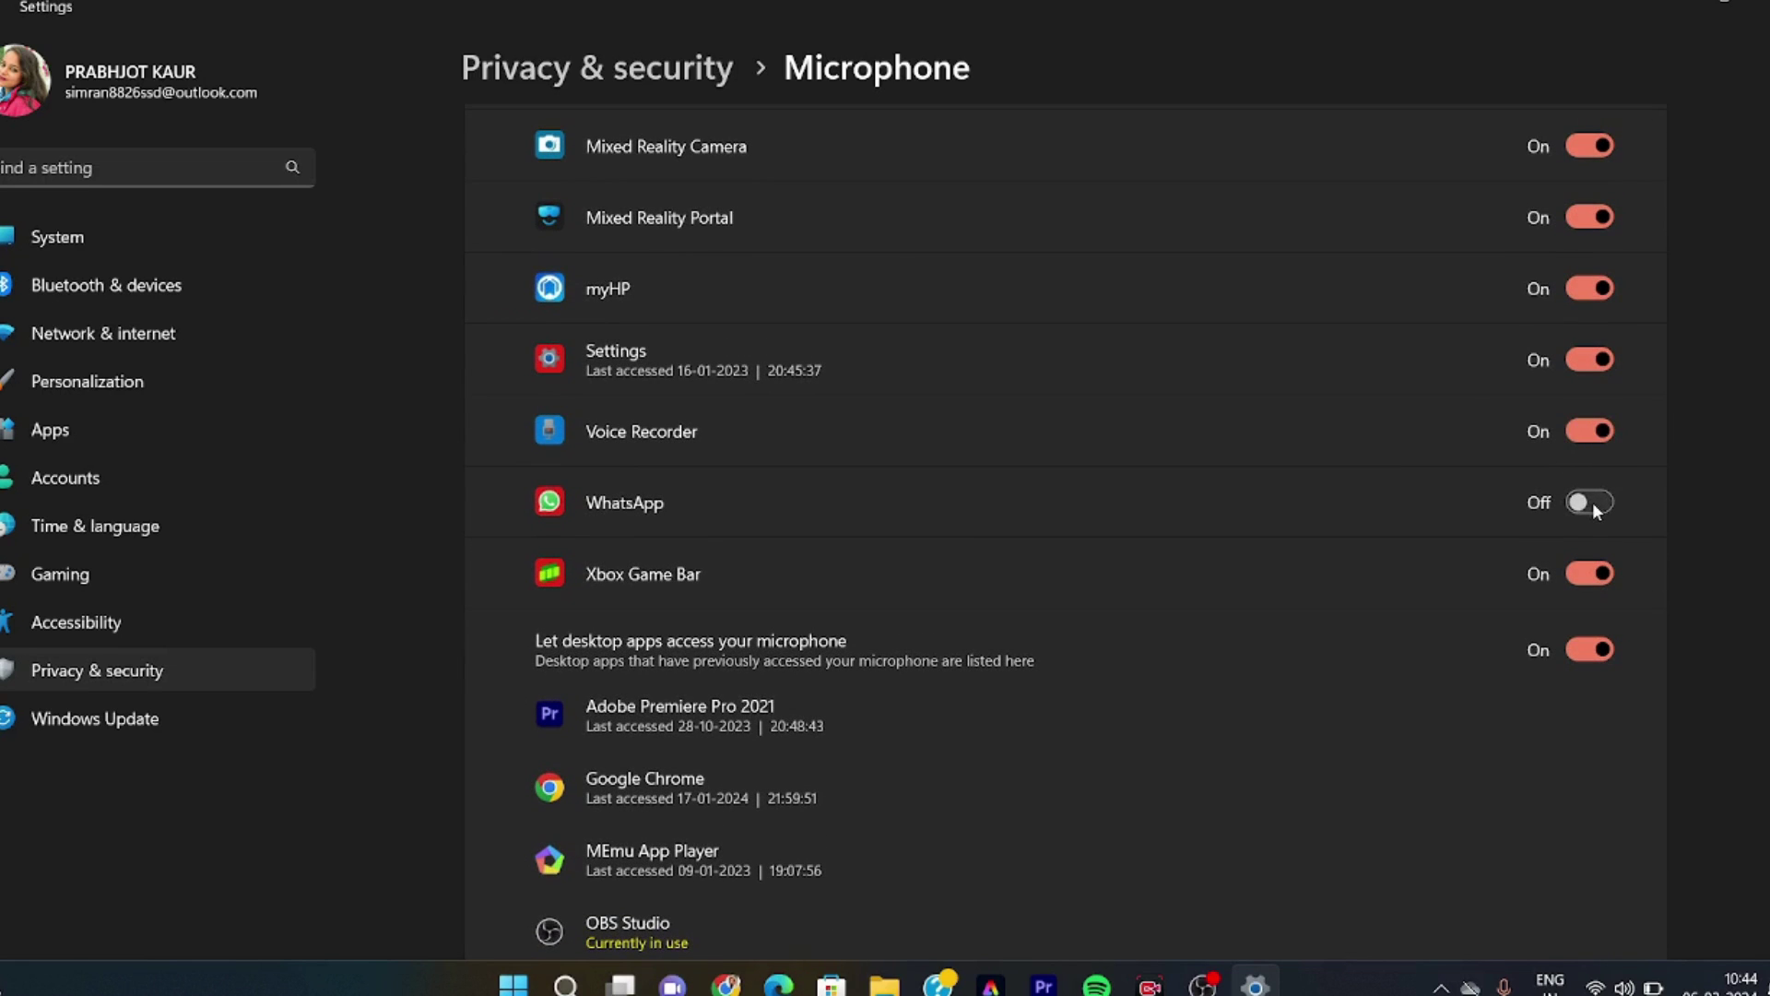
scroll(830, 479, "down", 5)
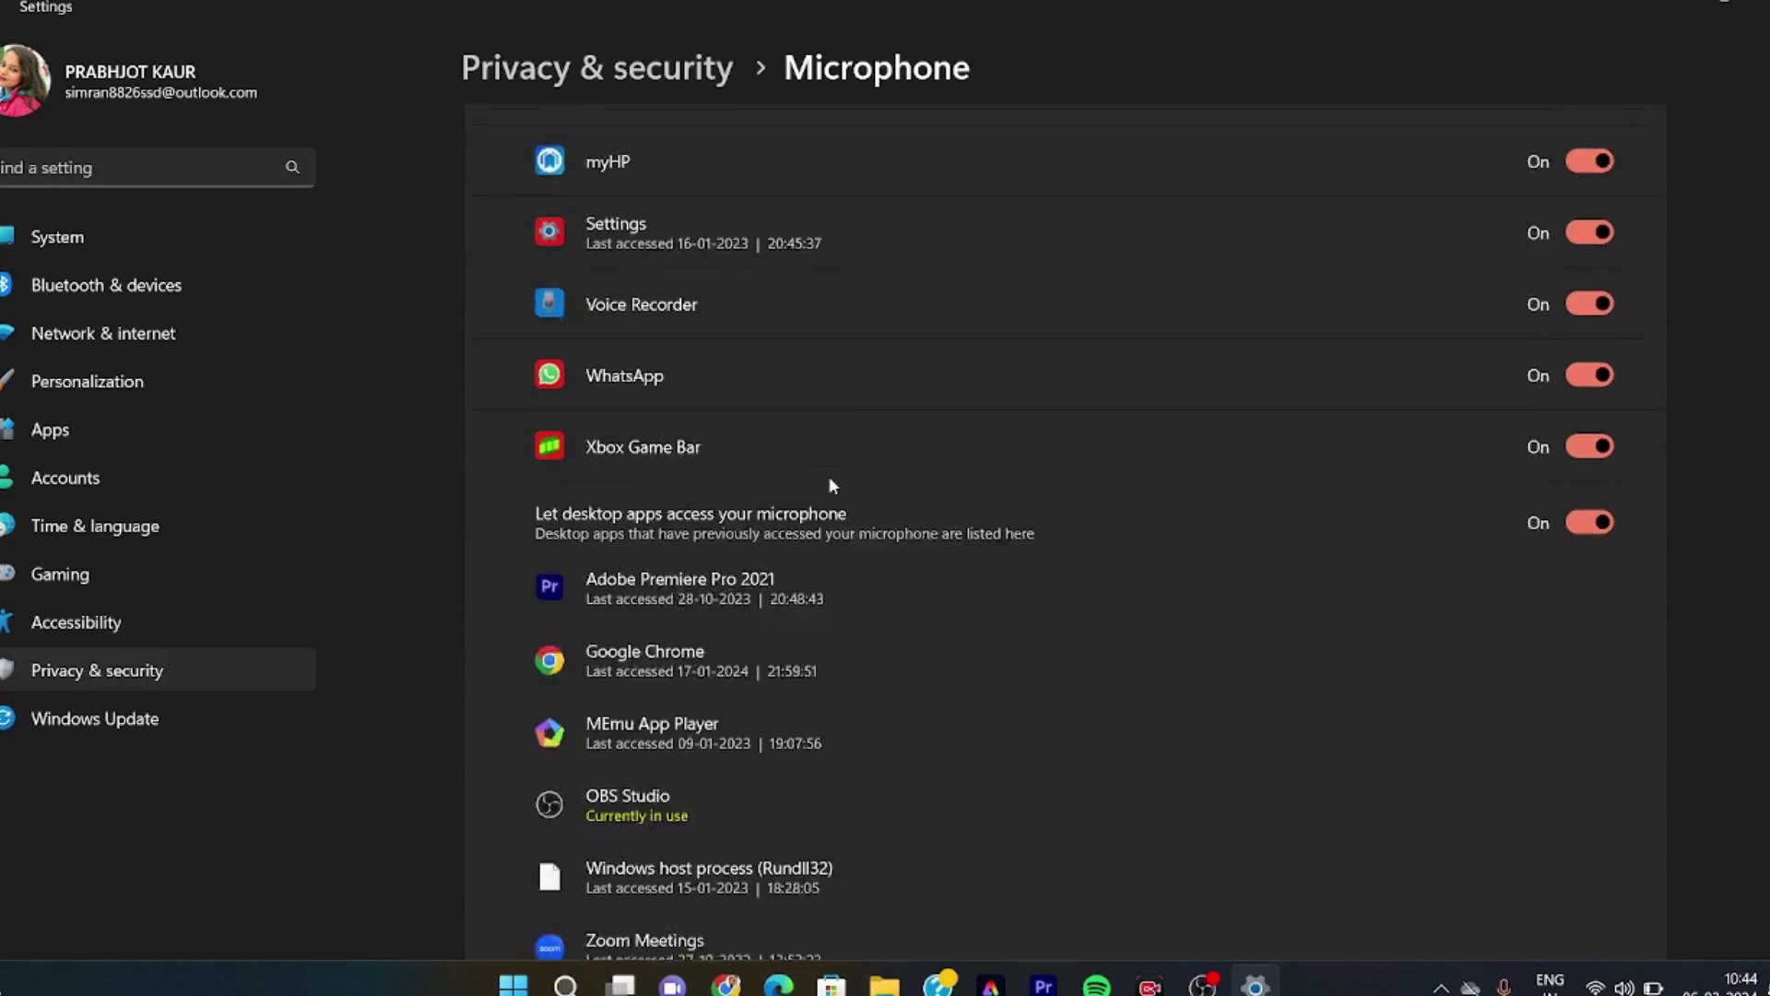
scroll(828, 475, "down", 1)
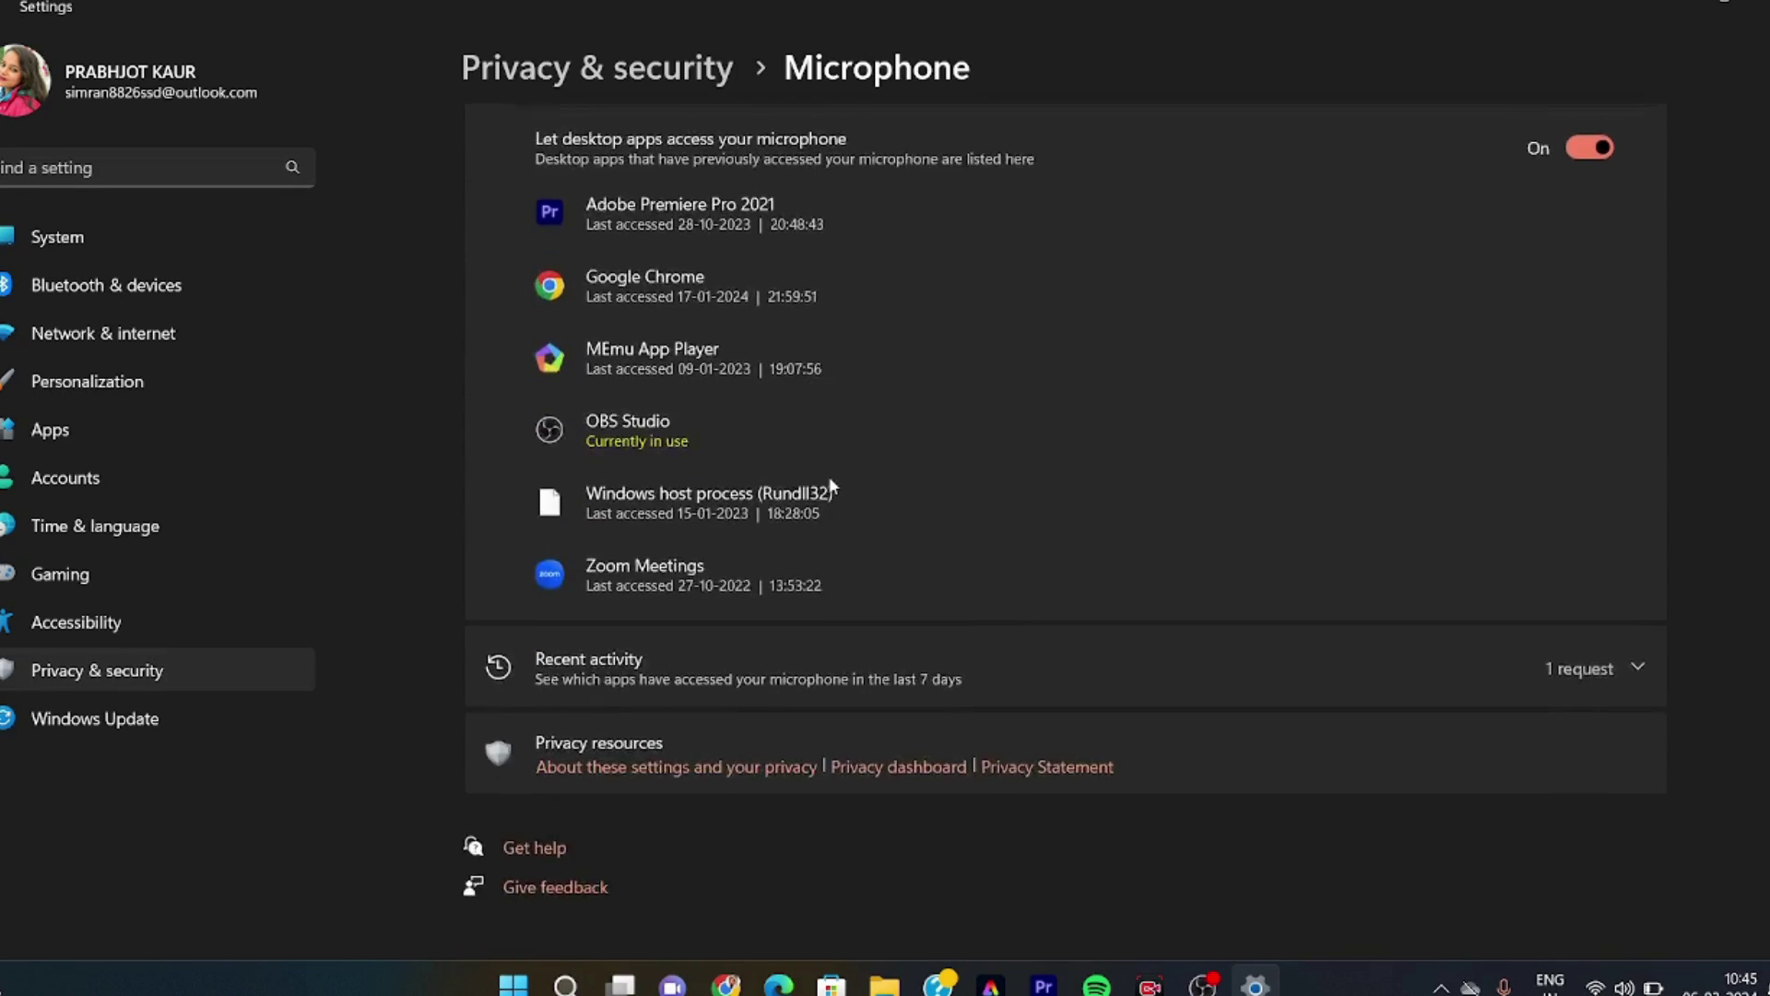
scroll(827, 476, "up", 3)
Search the settings for "camera" and open the camera privacy settings.
left_click(17, 171)
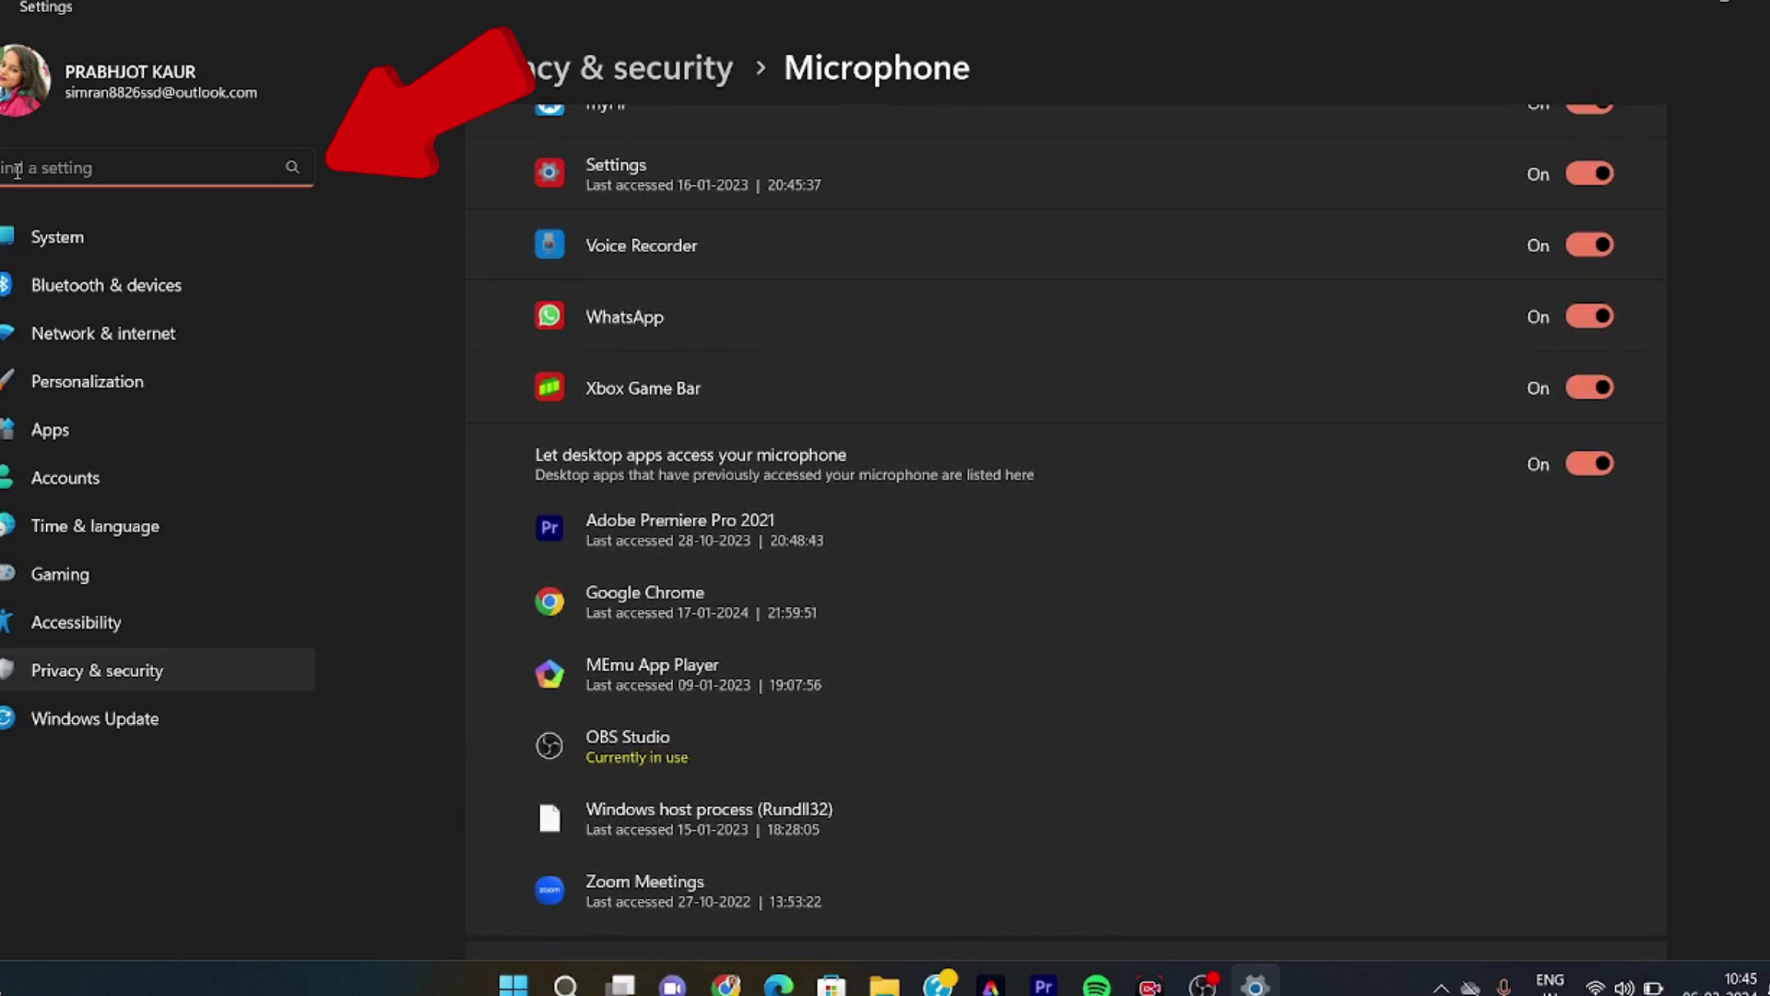
type("camer")
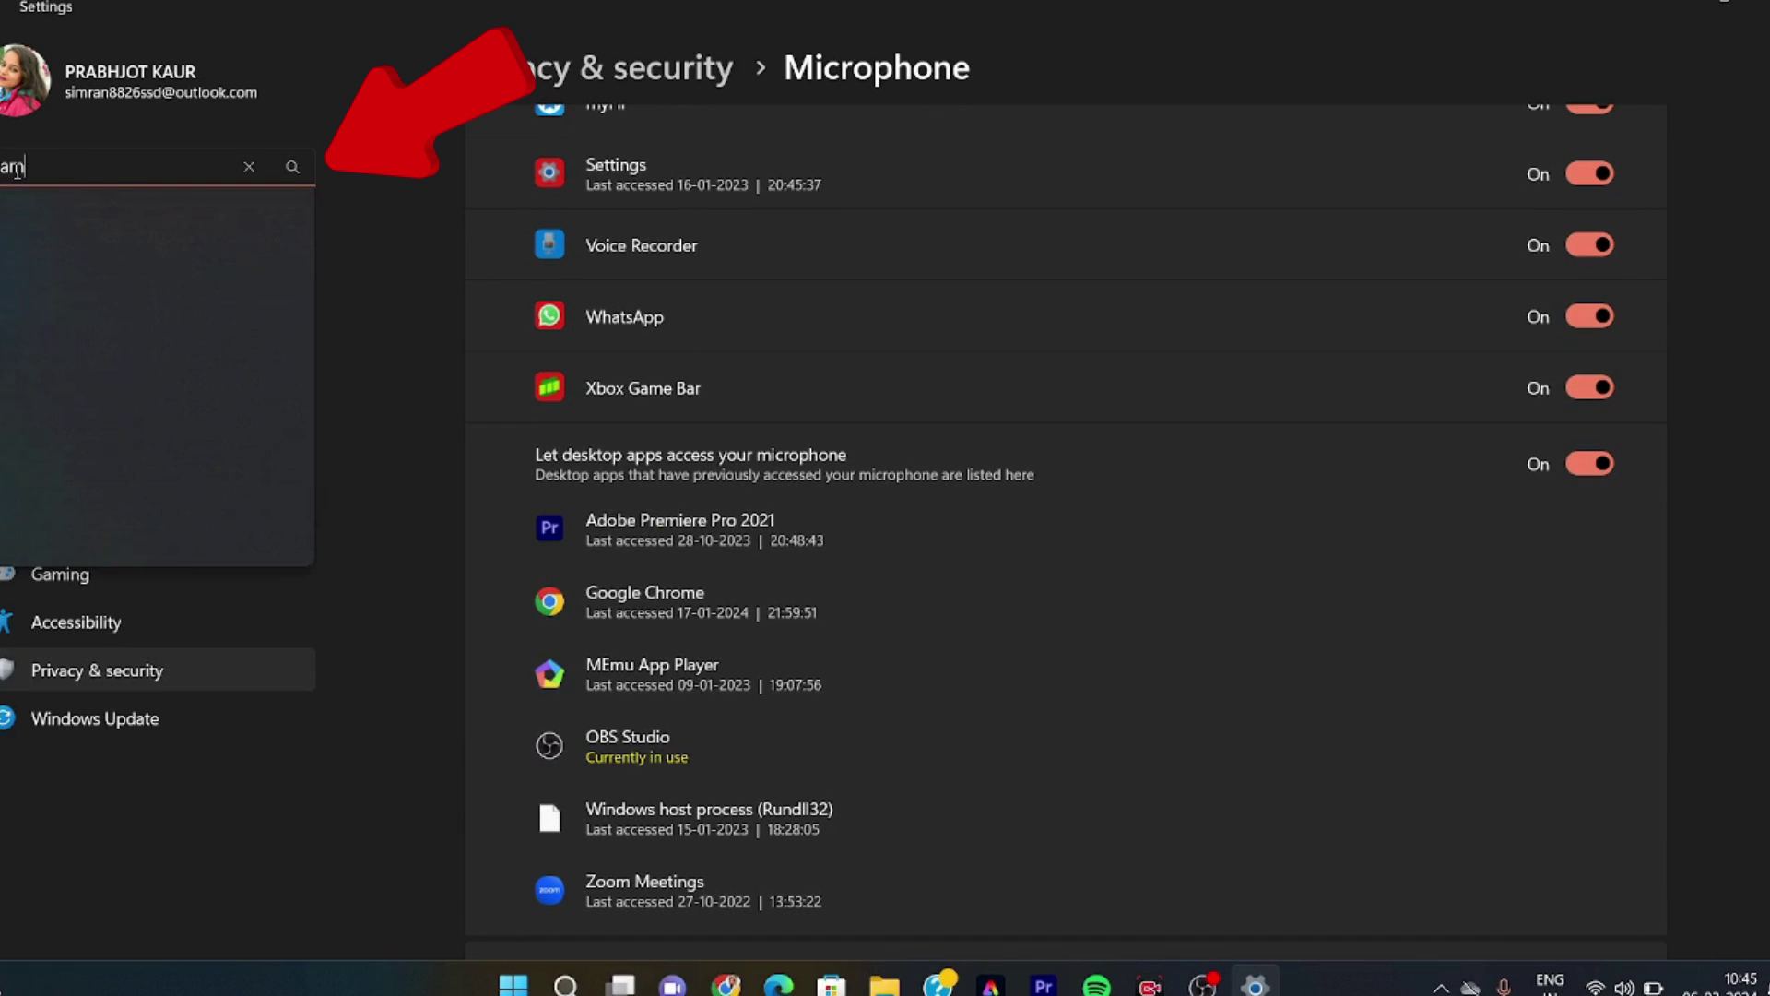
type("a")
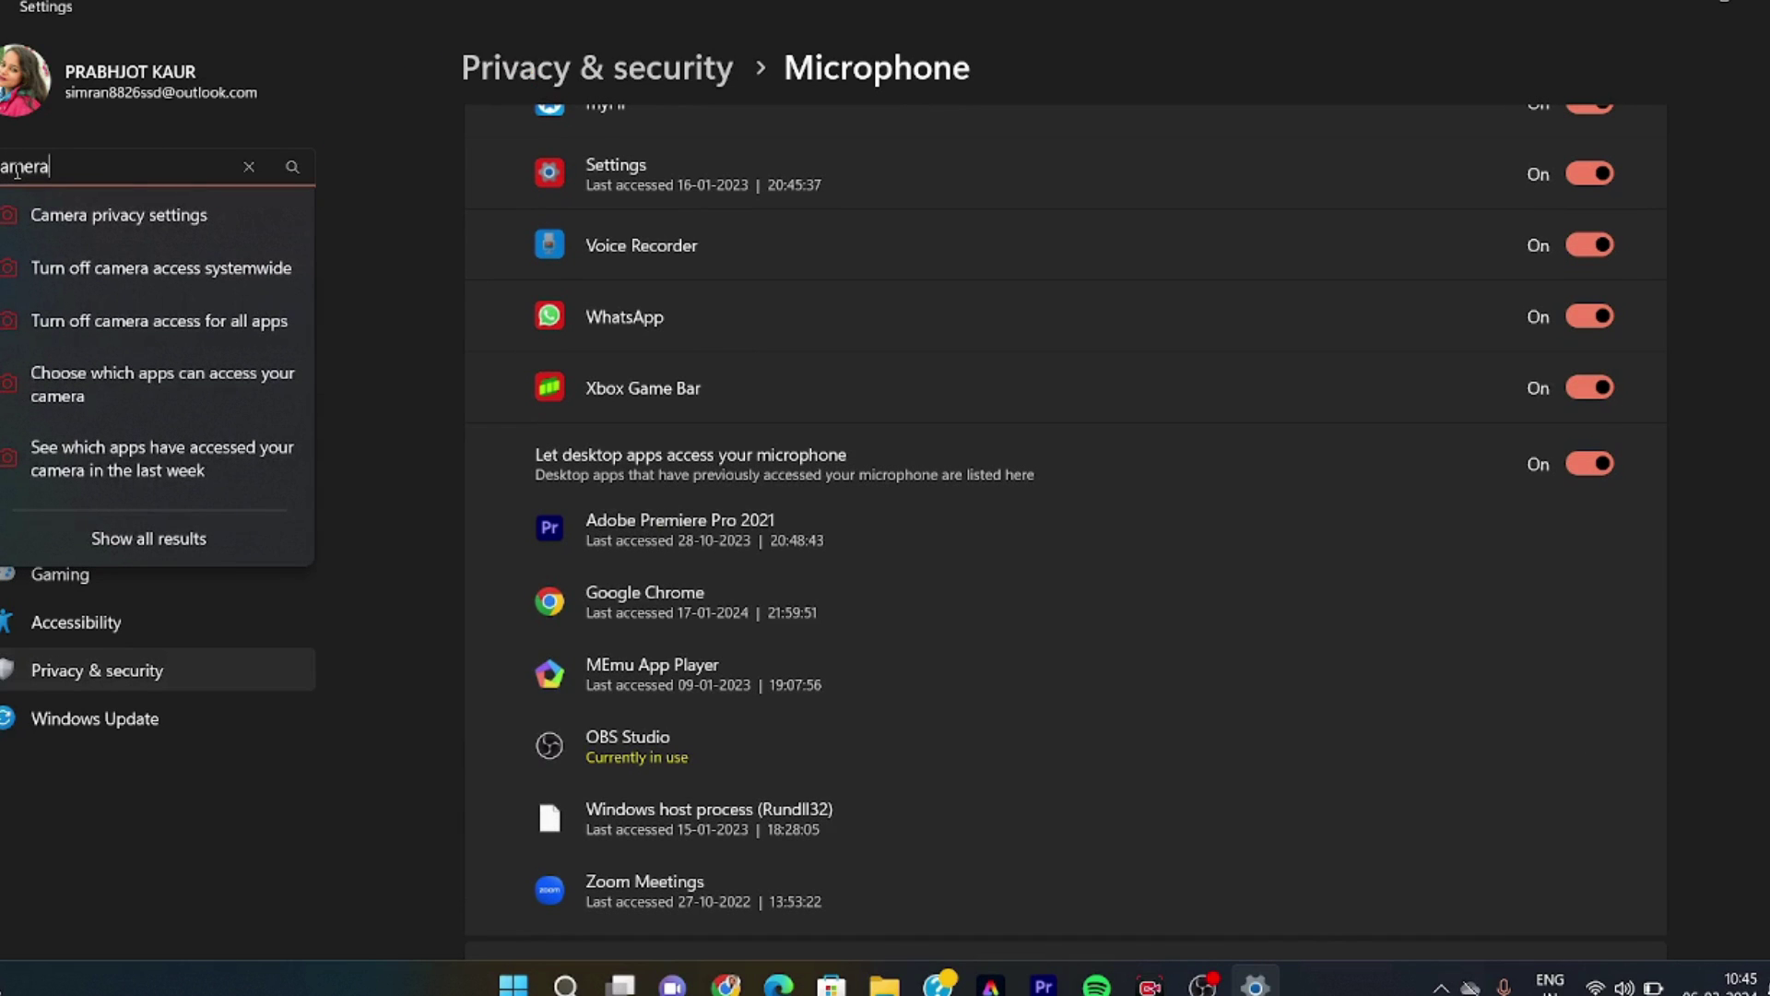
left_click(80, 216)
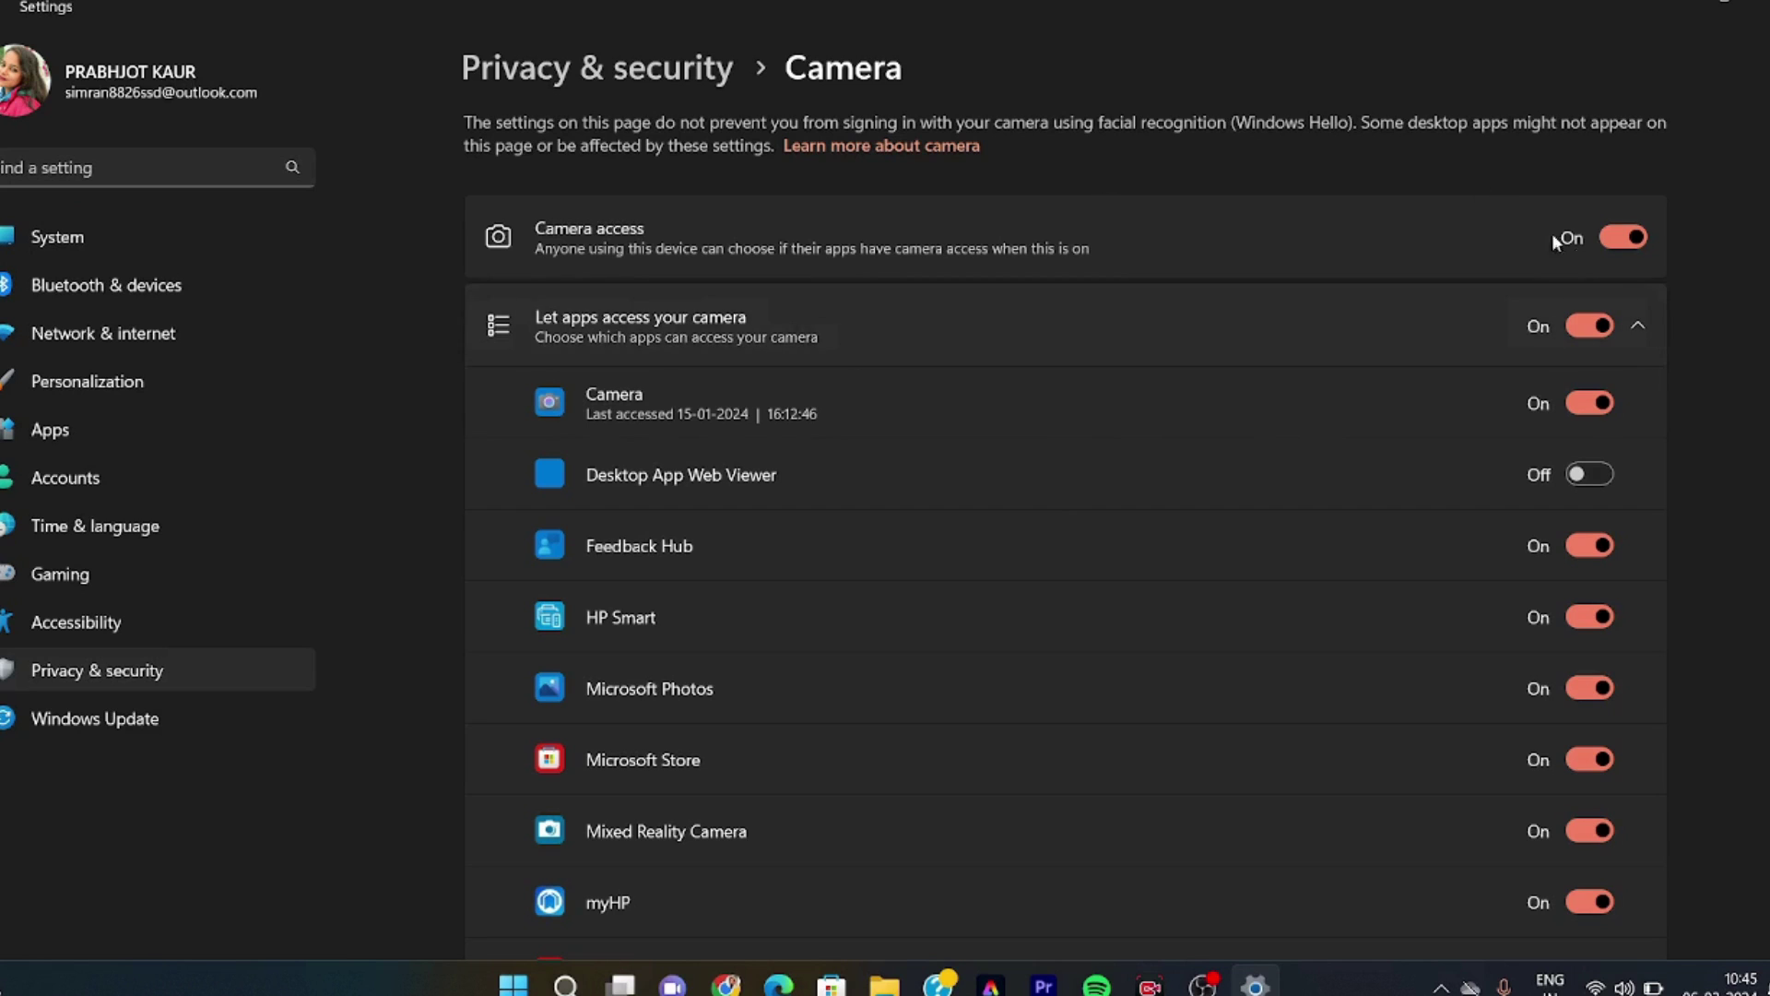
Turn on camera access for Desktop App Web Viewer and WhatsApp, and review the access of all listed apps.
scroll(1588, 466, "down", 5)
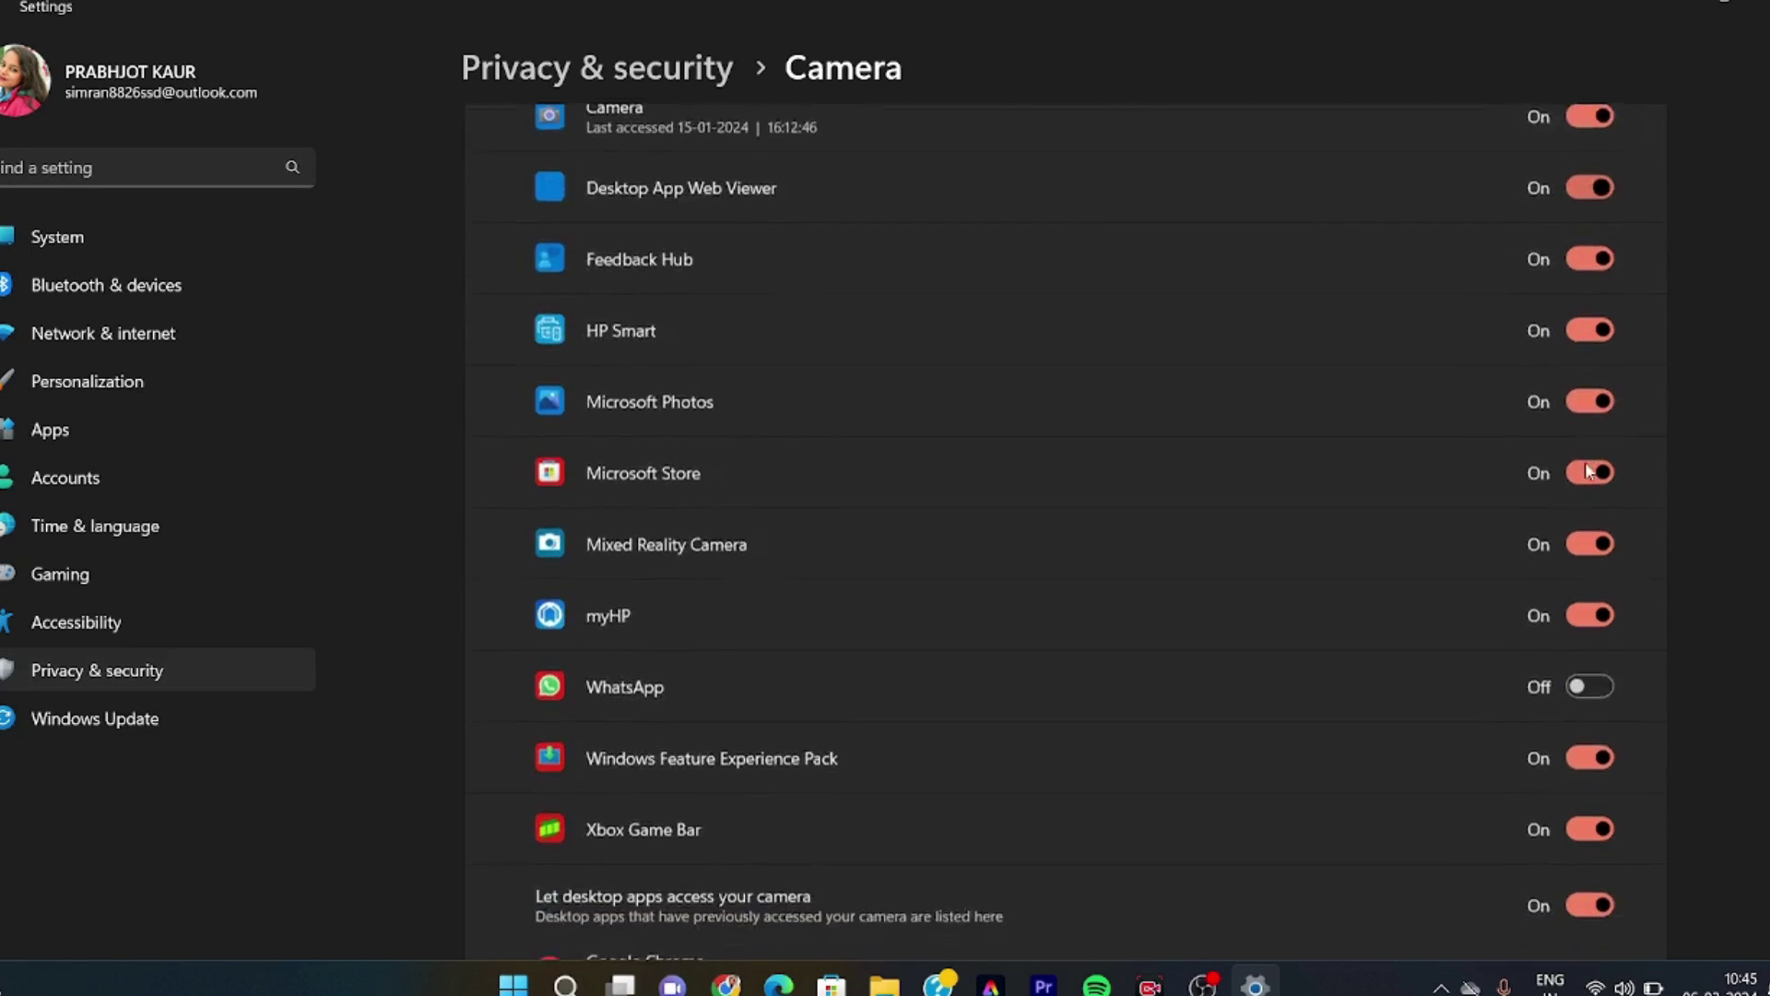
left_click(1589, 497)
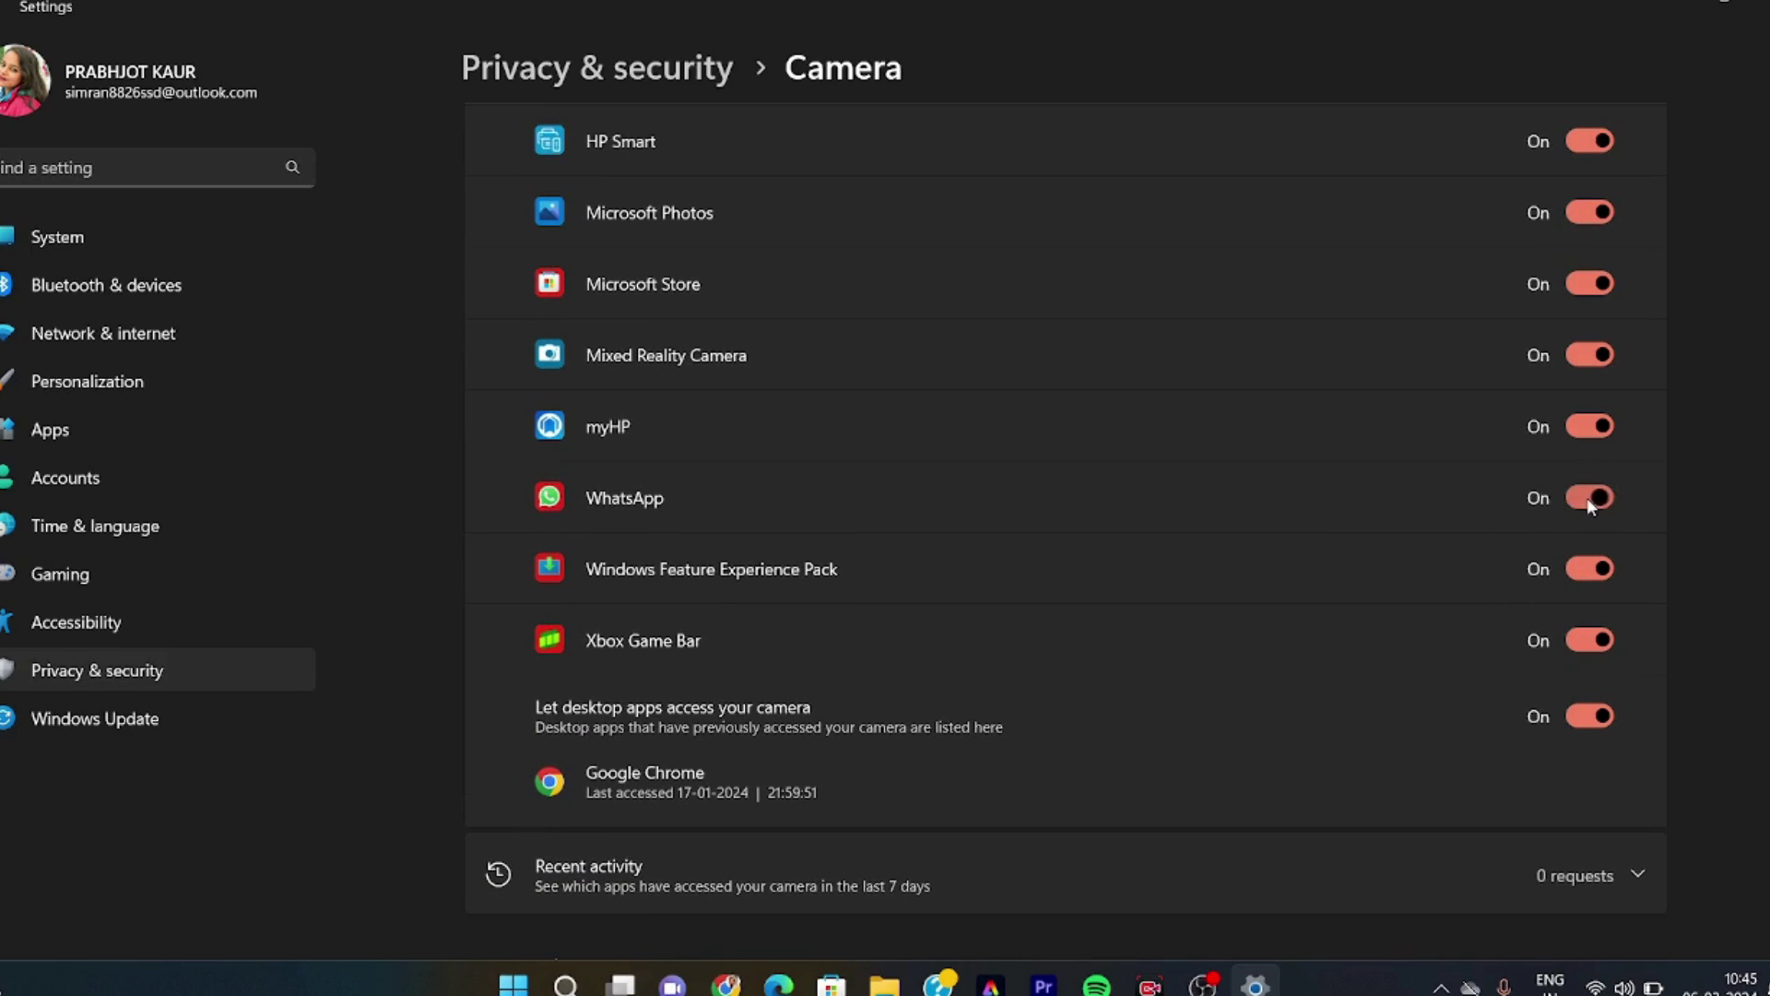
scroll(1440, 484, "down", 3)
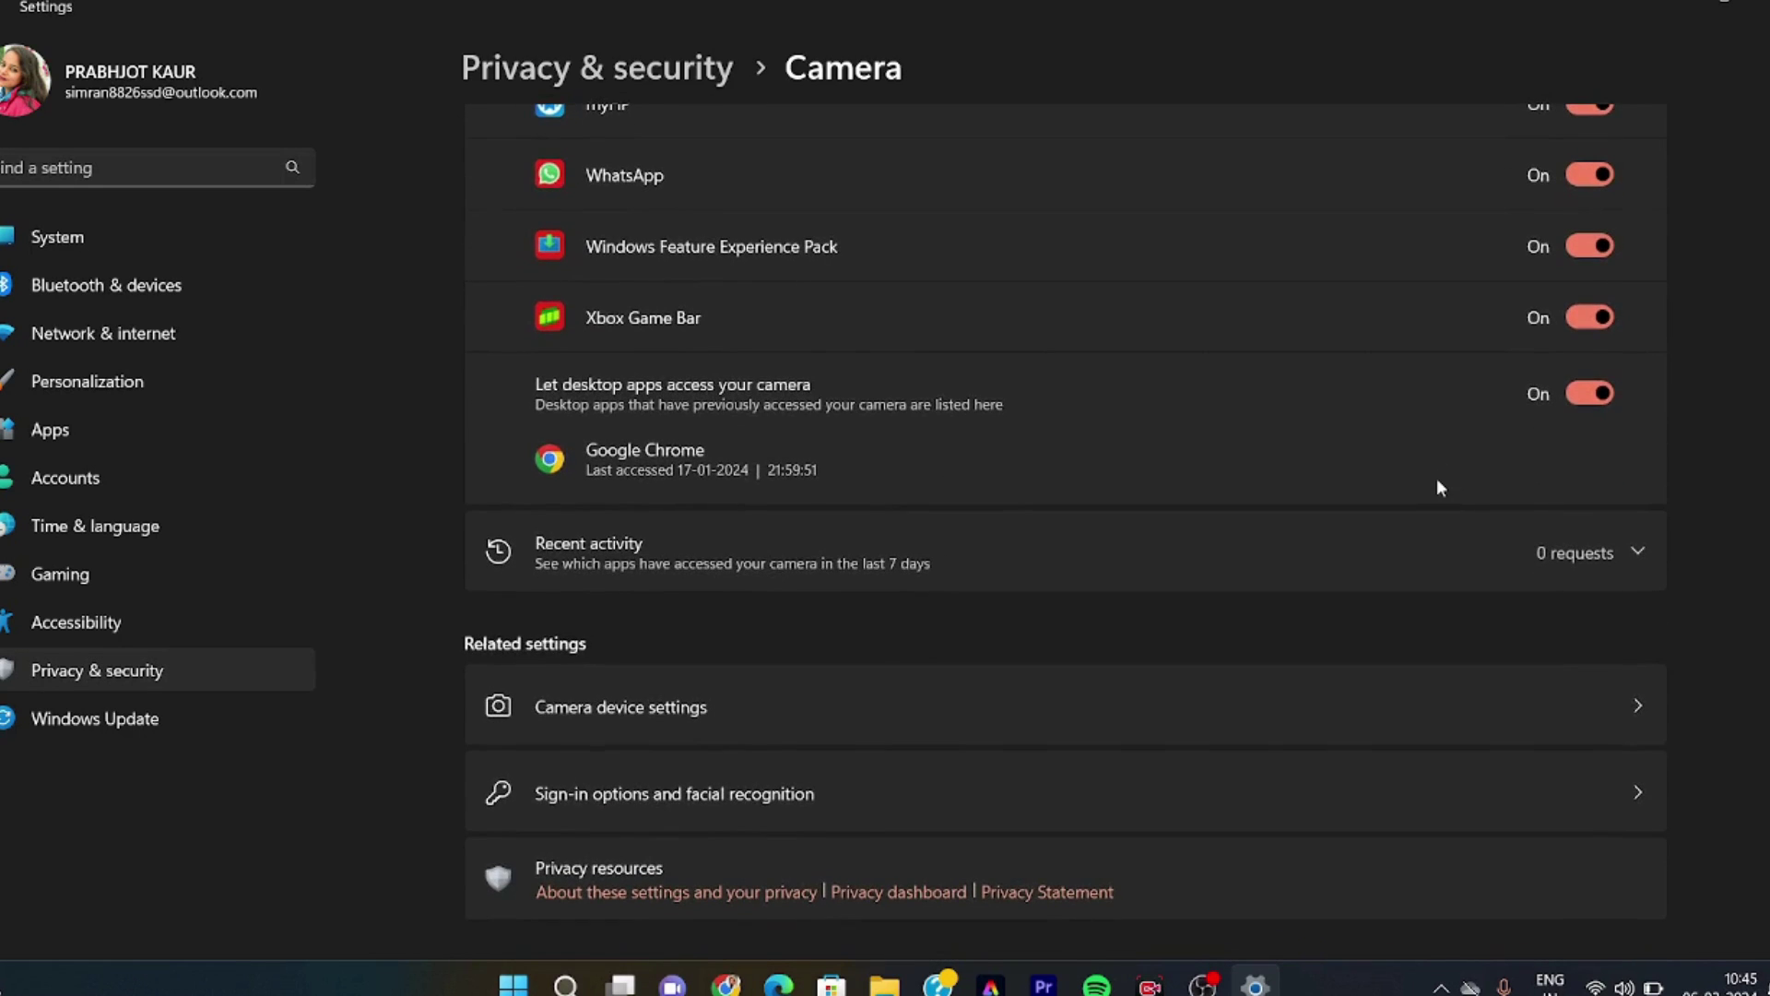
scroll(1440, 487, "down", 1)
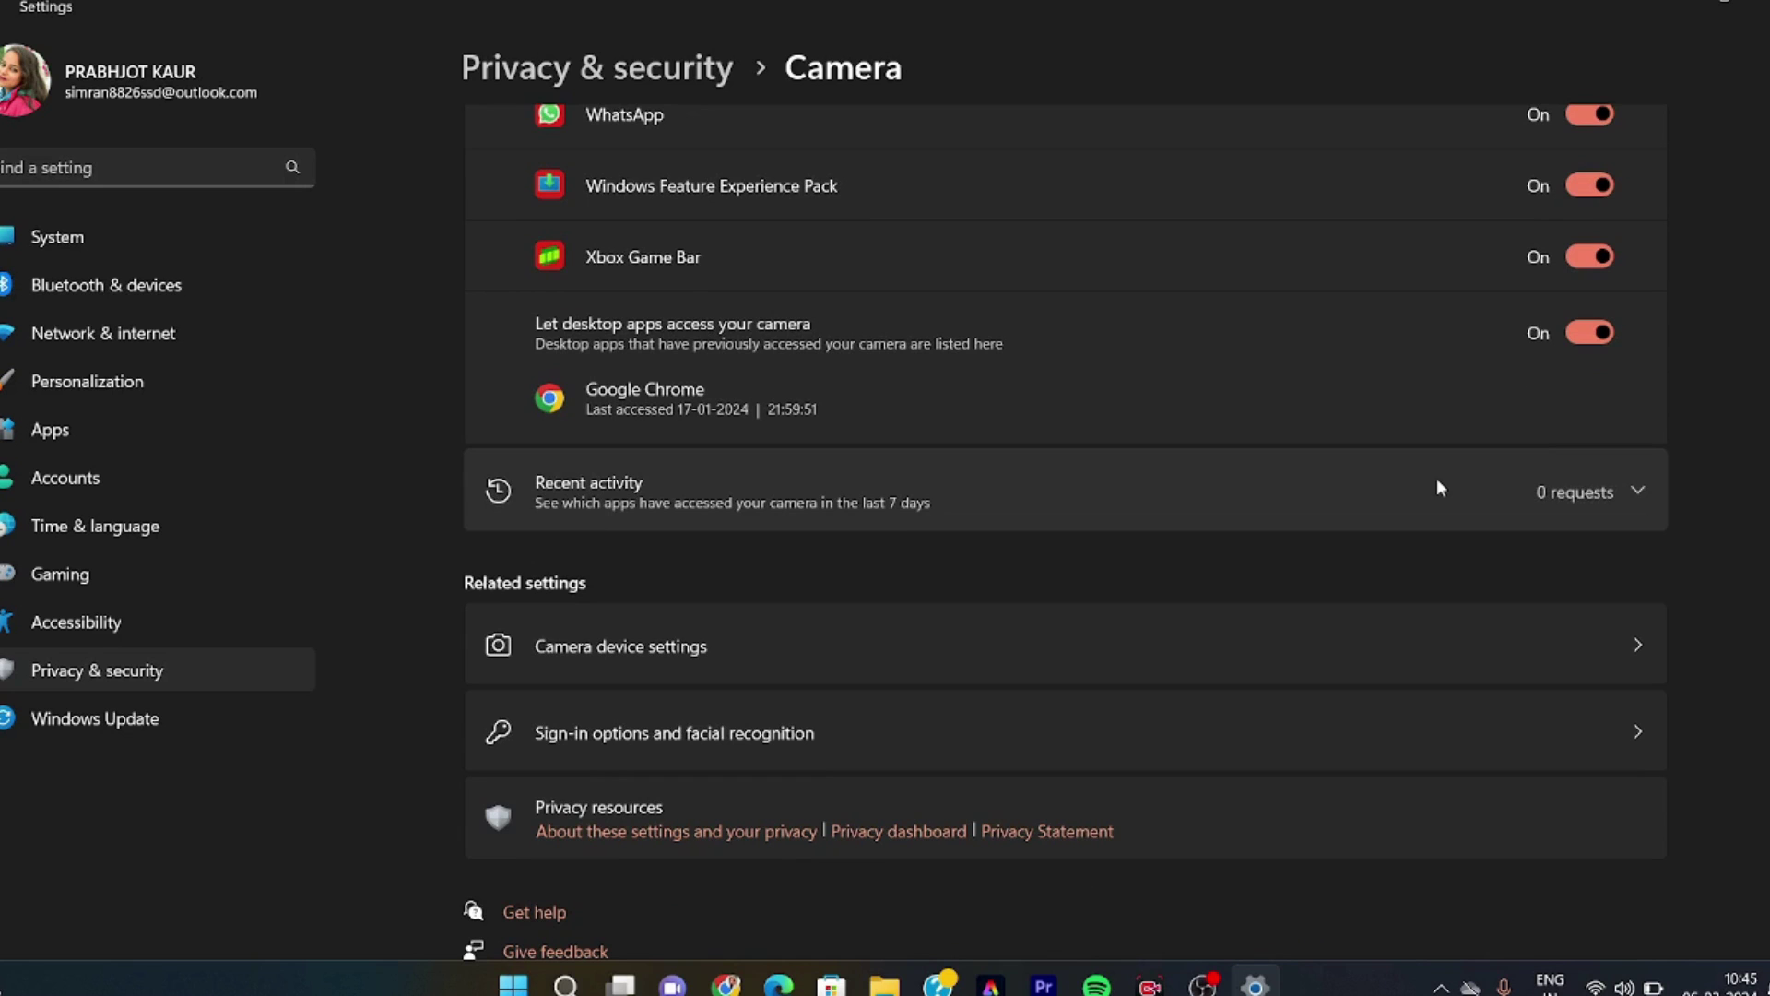
scroll(1440, 487, "up", 8)
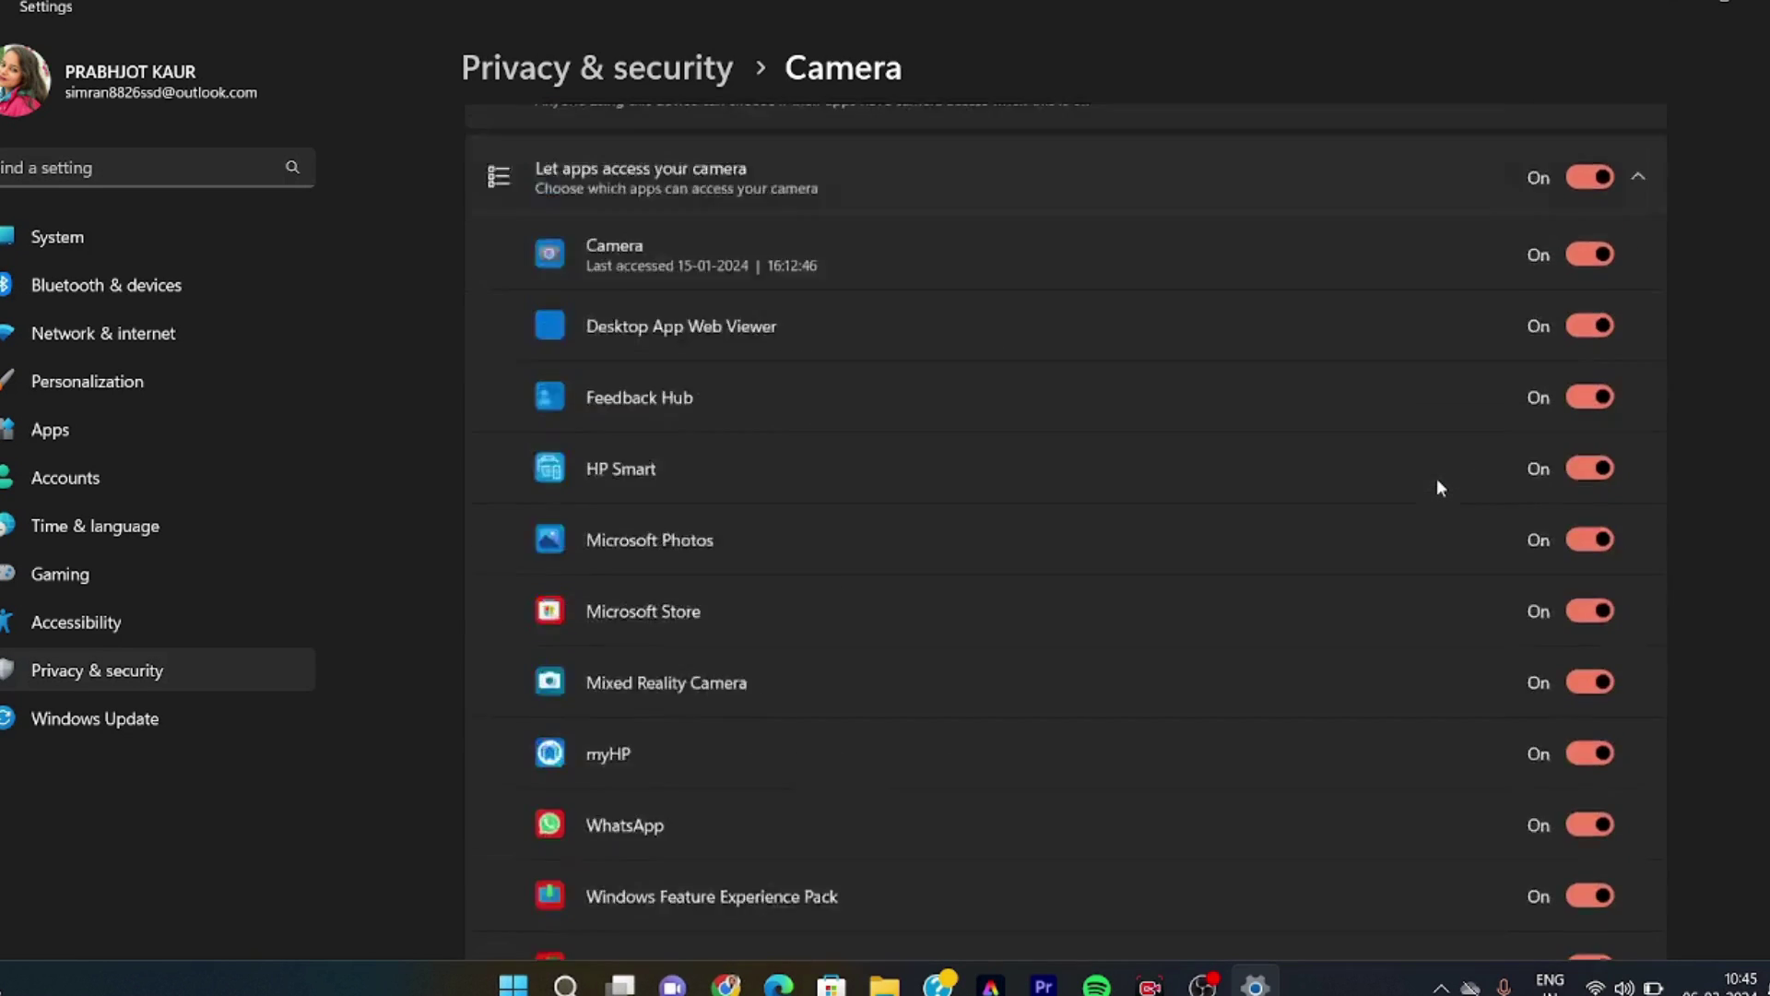
Open the camera device settings from the related settings of the camera privacy page.
scroll(1437, 477, "down", 8)
scroll(931, 630, "up", 1)
left_click(1119, 626)
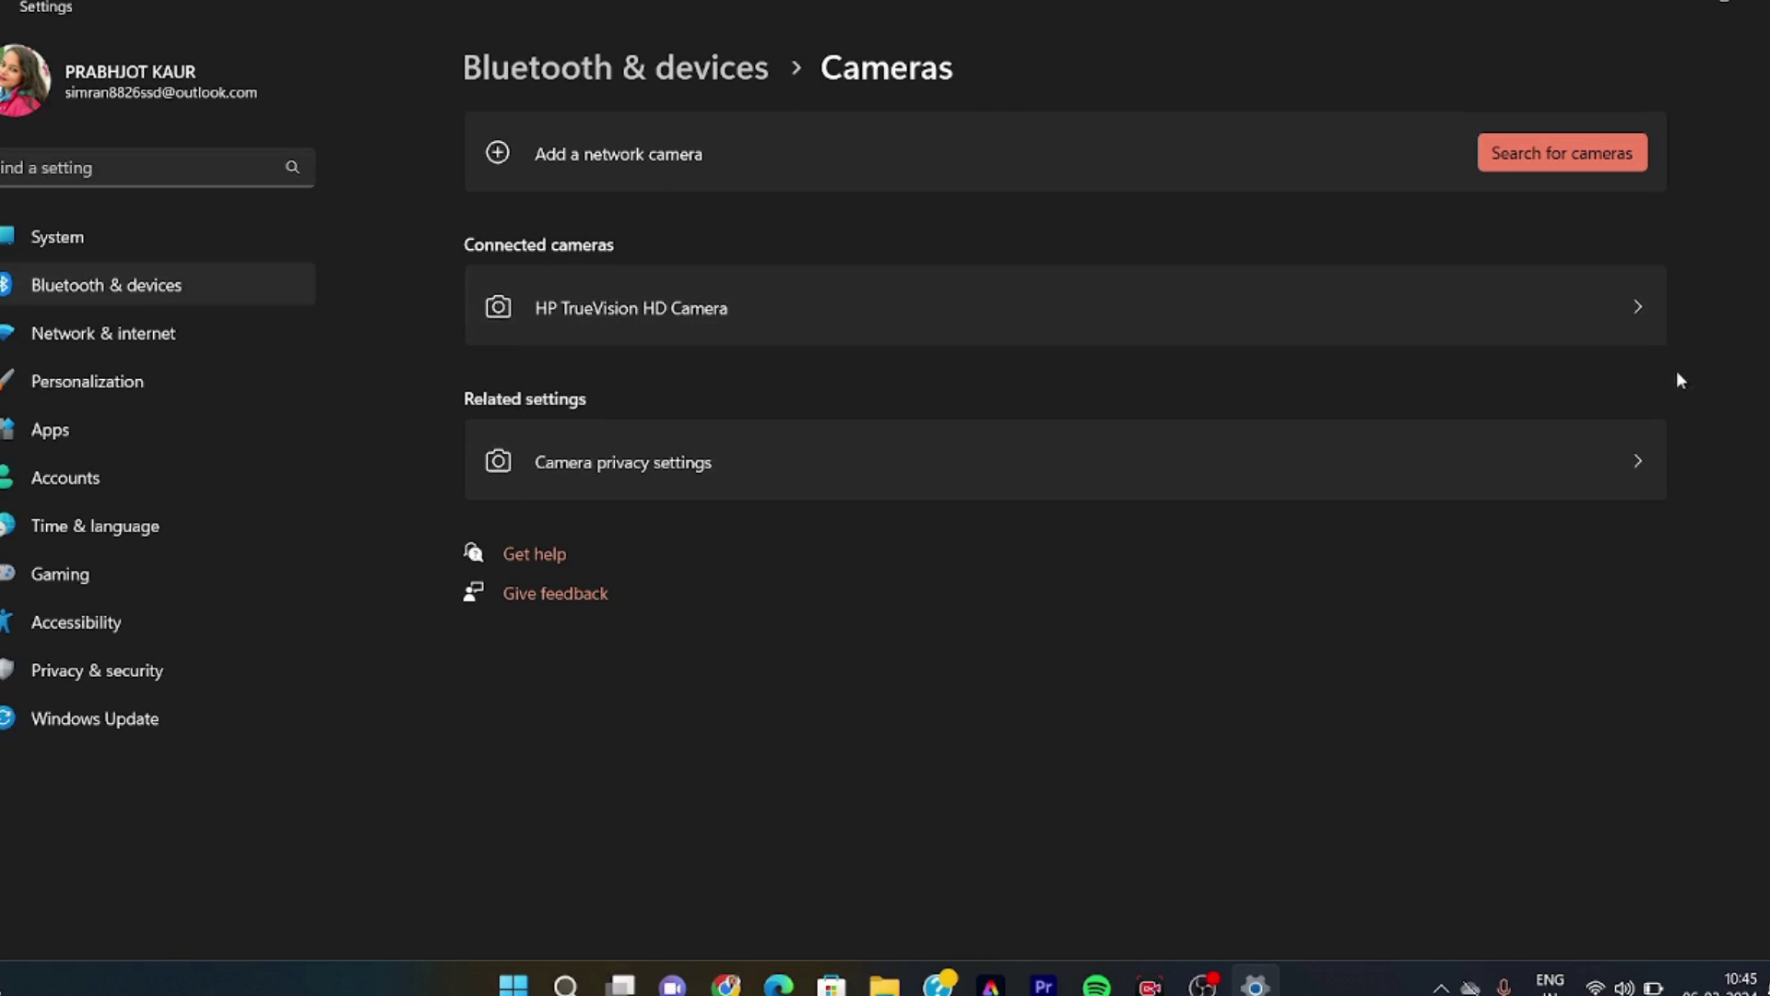
For the HP TrueVision HD Camera, set brightness to about 59 and sharpness to about 42, and slightly raise contrast and saturation.
left_click(1637, 317)
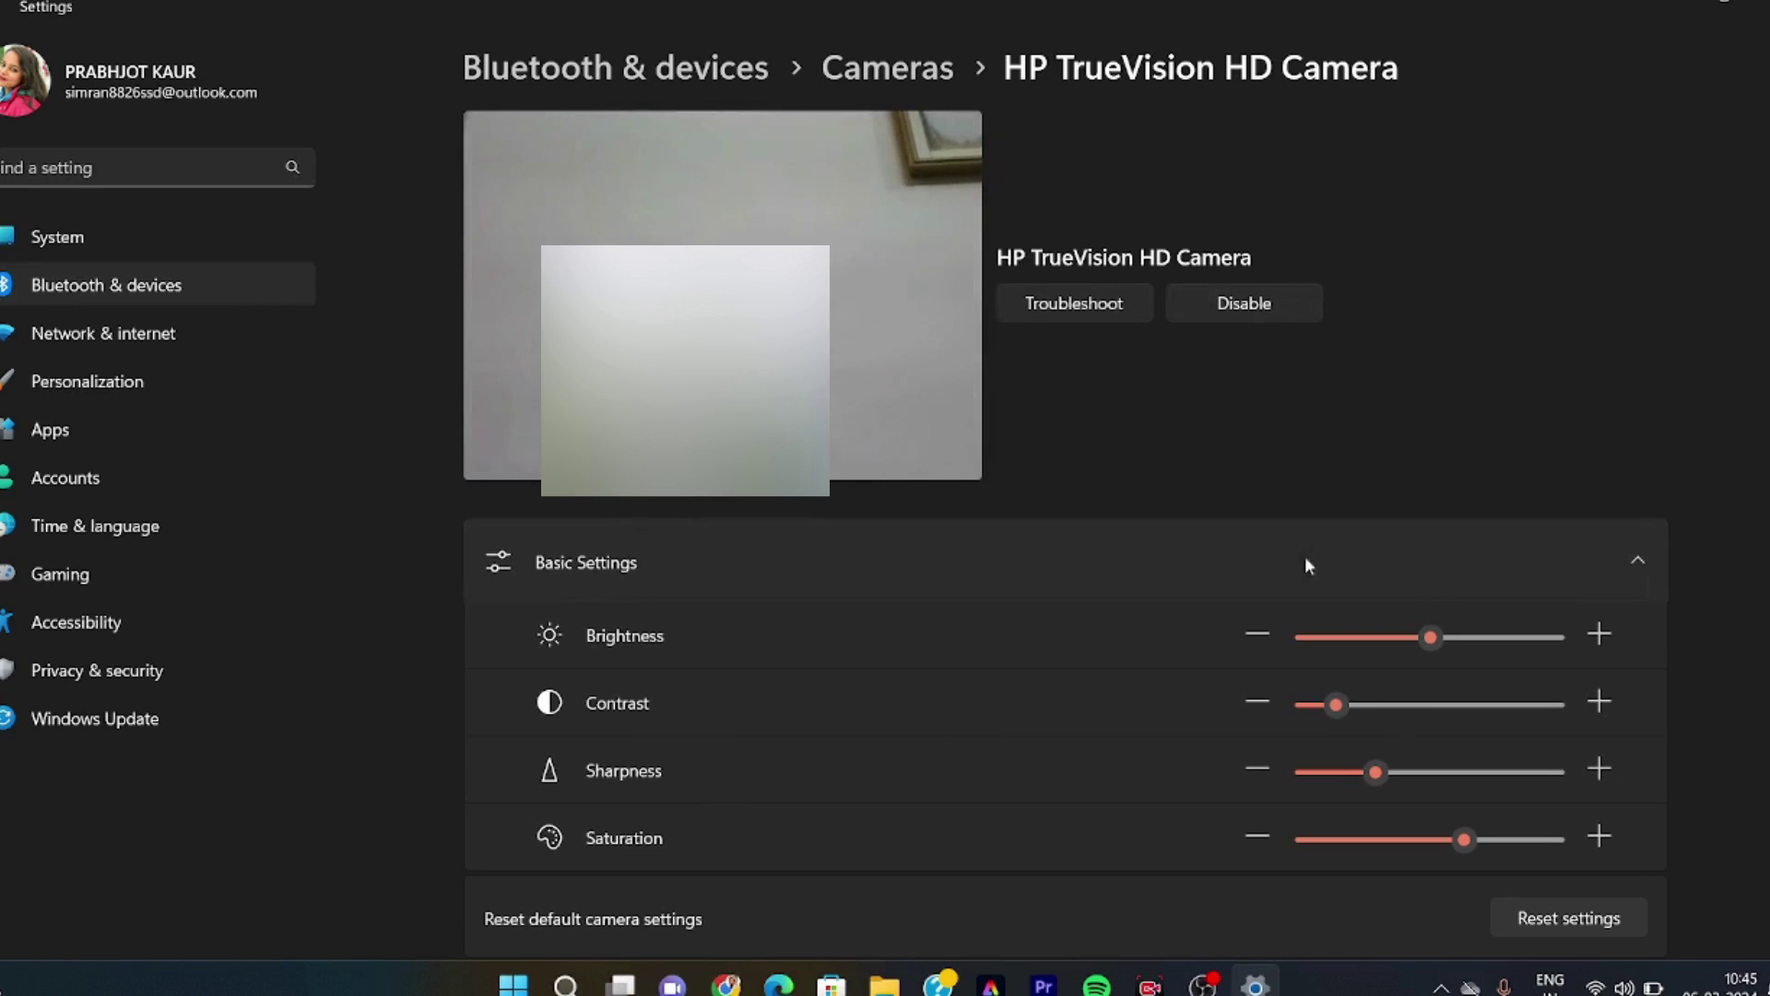
mouse_move(1434, 636)
left_mouse_down()
mouse_move(1474, 642)
mouse_move(1453, 640)
left_mouse_up()
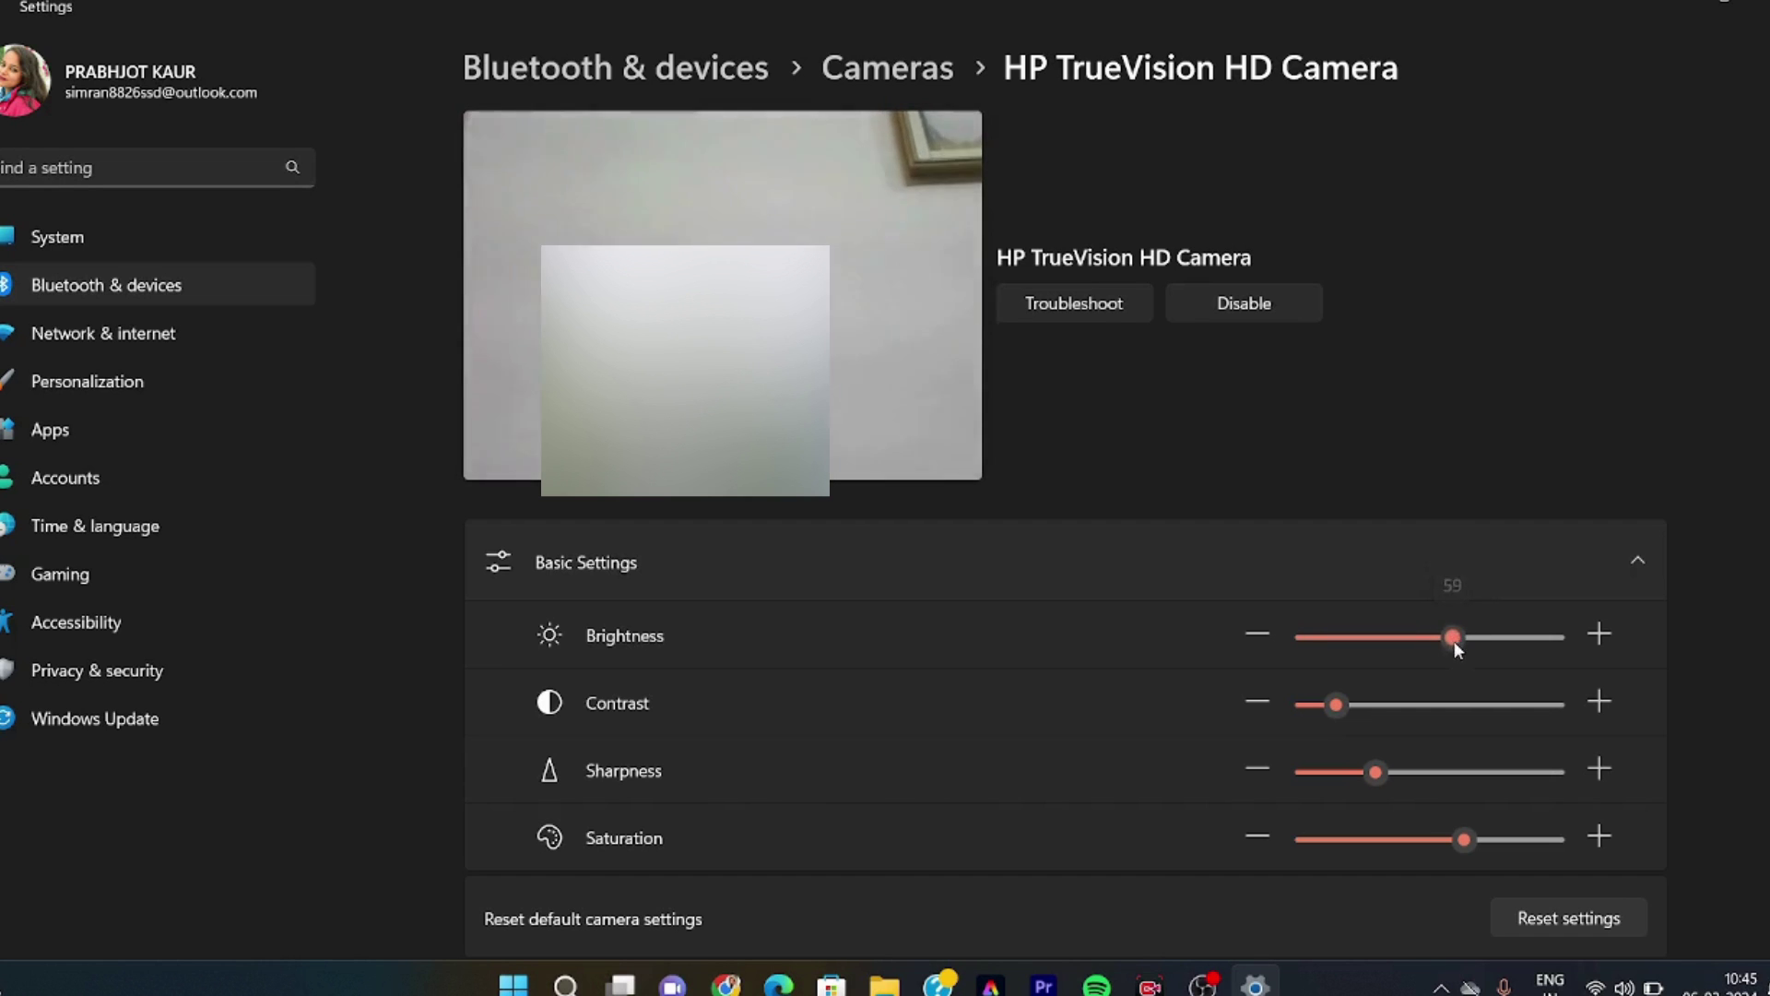
mouse_move(1336, 707)
left_mouse_down()
mouse_move(1359, 701)
mouse_move(1338, 711)
left_mouse_up()
left_click_drag(1374, 772, 1411, 775)
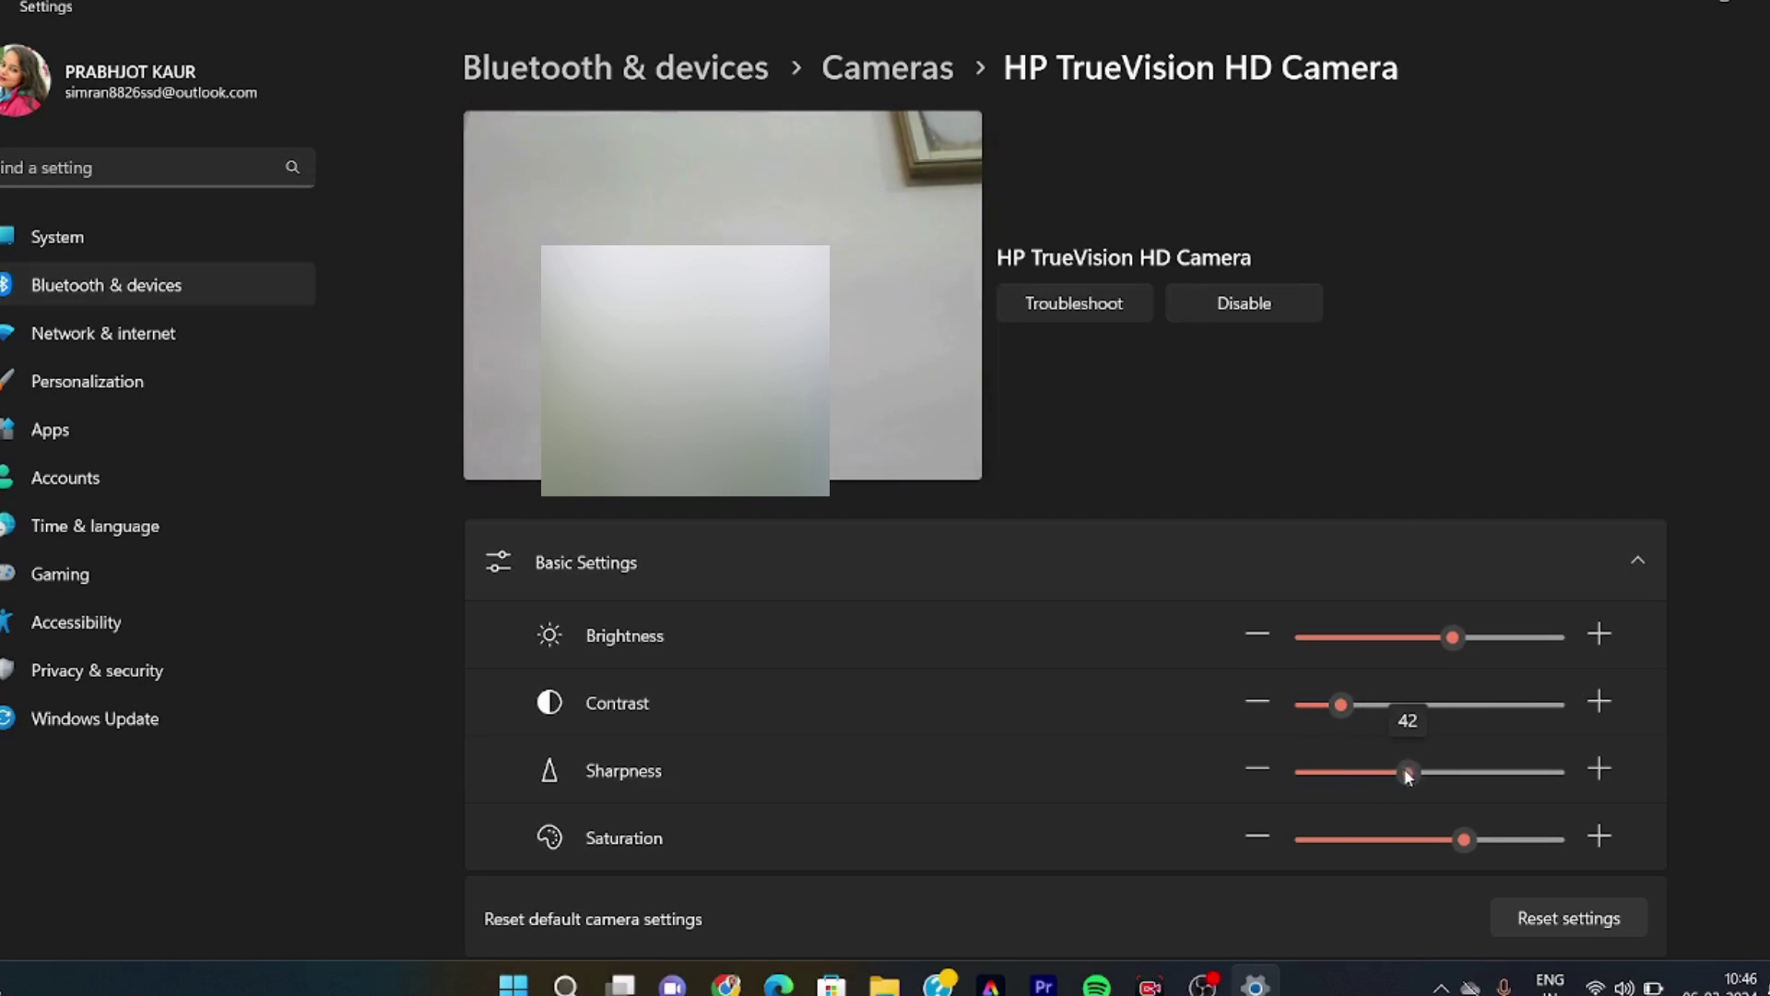
mouse_move(1470, 843)
left_mouse_down()
mouse_move(1495, 845)
mouse_move(1473, 843)
left_mouse_up()
left_click_drag(1462, 640, 1463, 646)
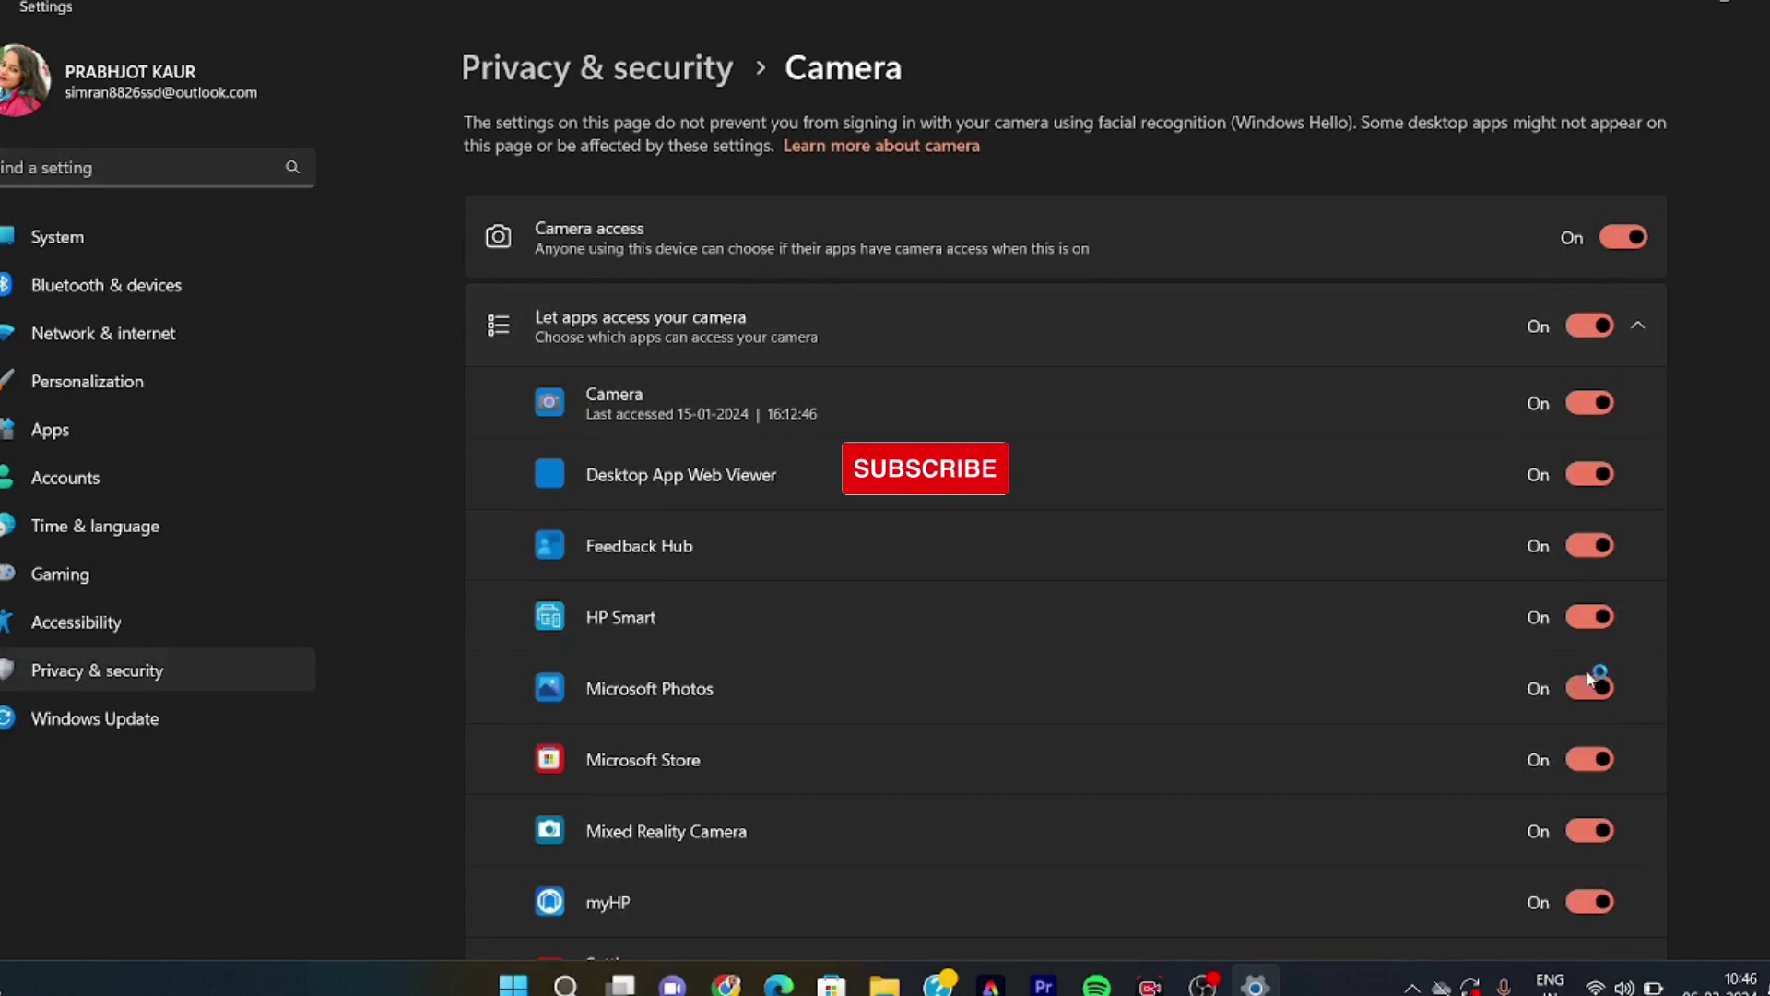
Reopen the HP TrueVision HD Camera settings from the camera privacy page and start its troubleshooter.
scroll(1568, 682, "down", 5)
scroll(1561, 675, "down", 5)
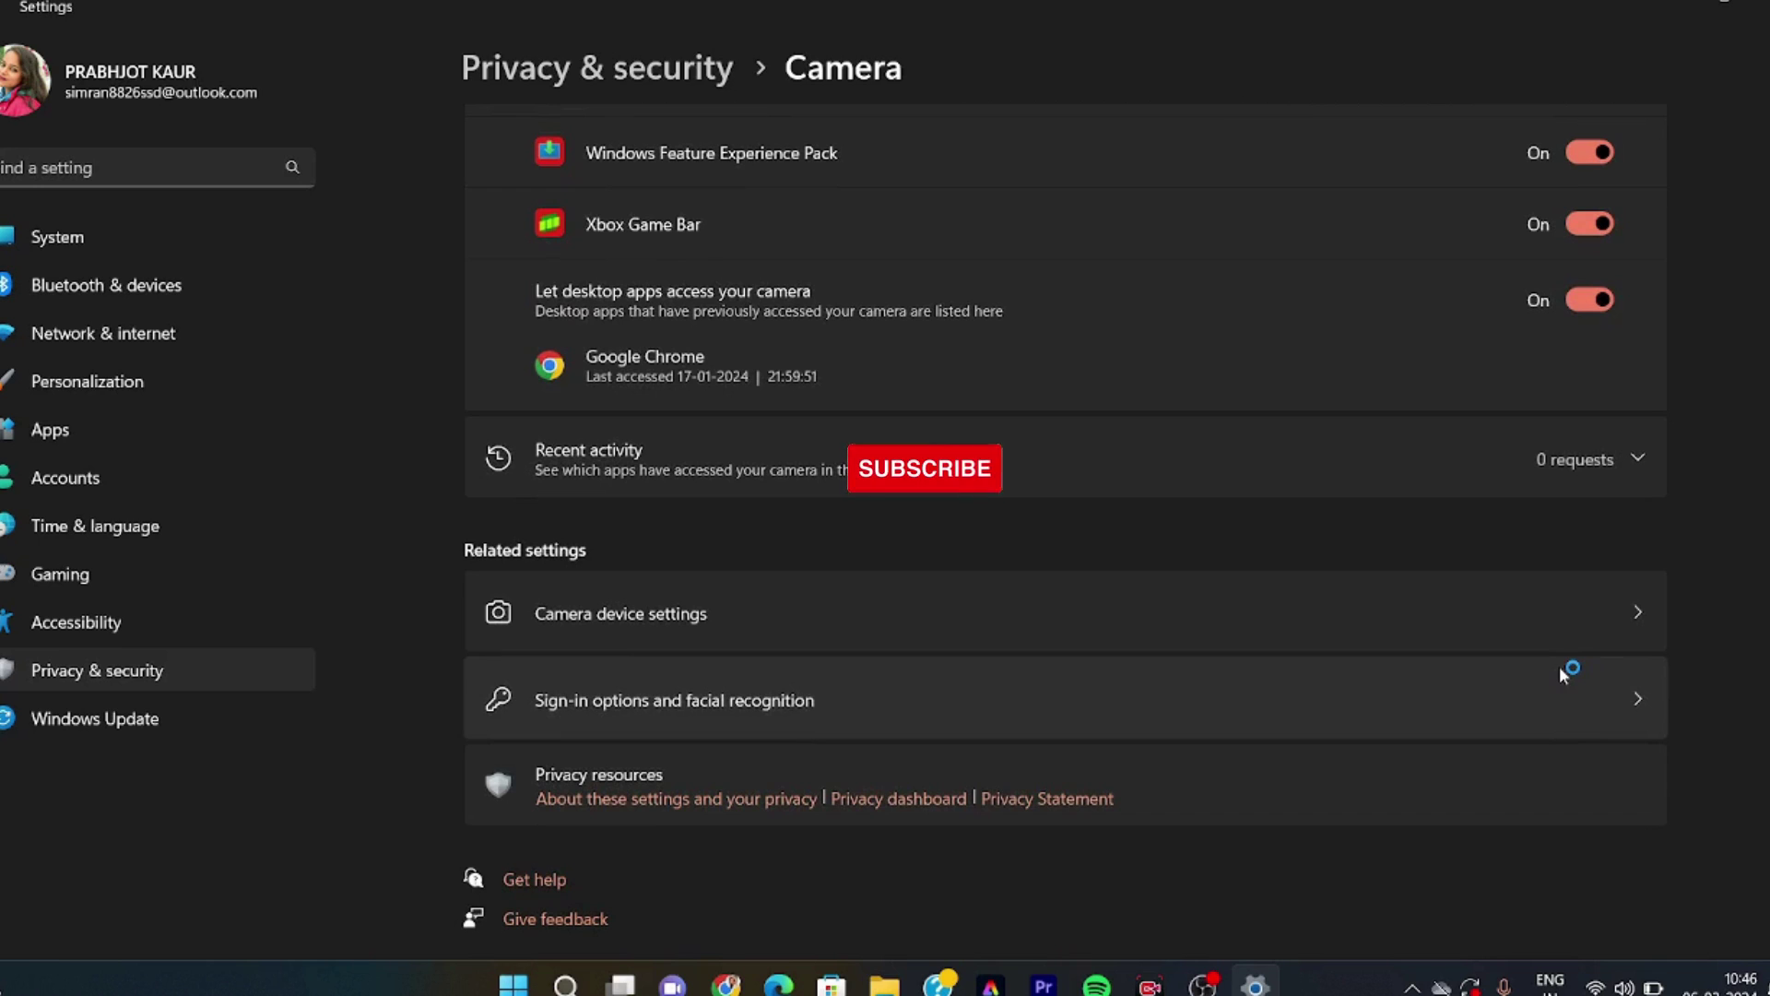
left_click(1481, 632)
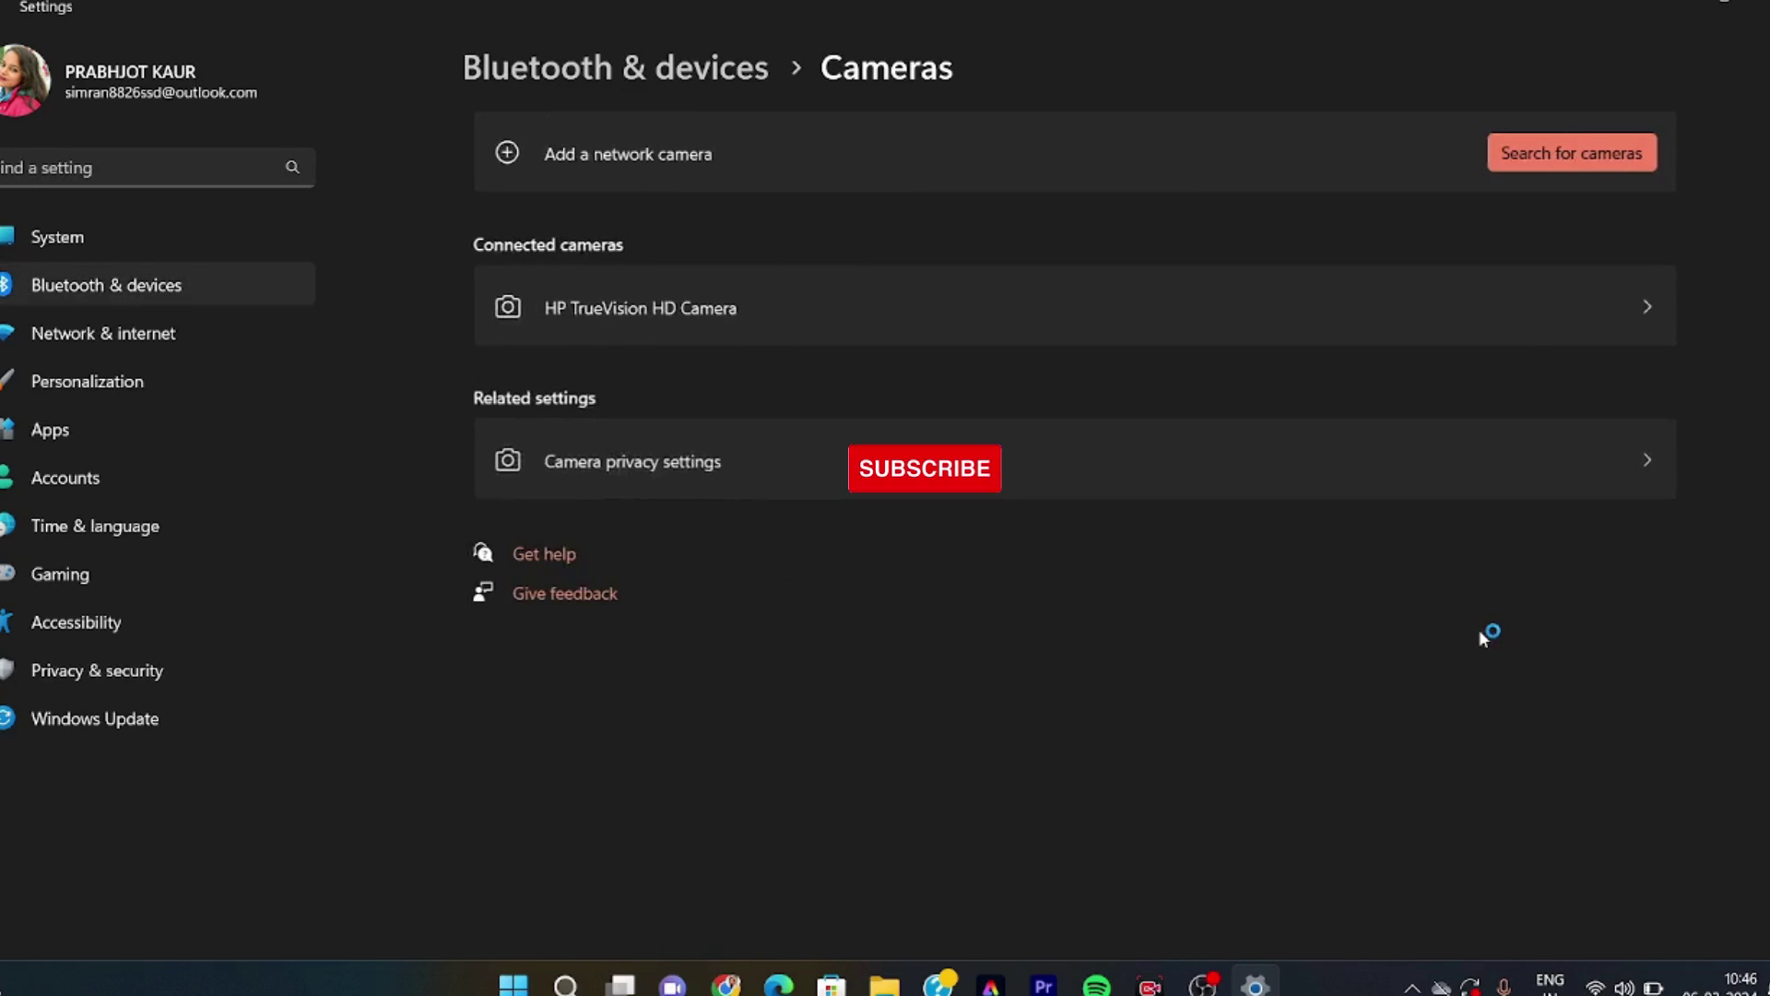
left_click(1636, 308)
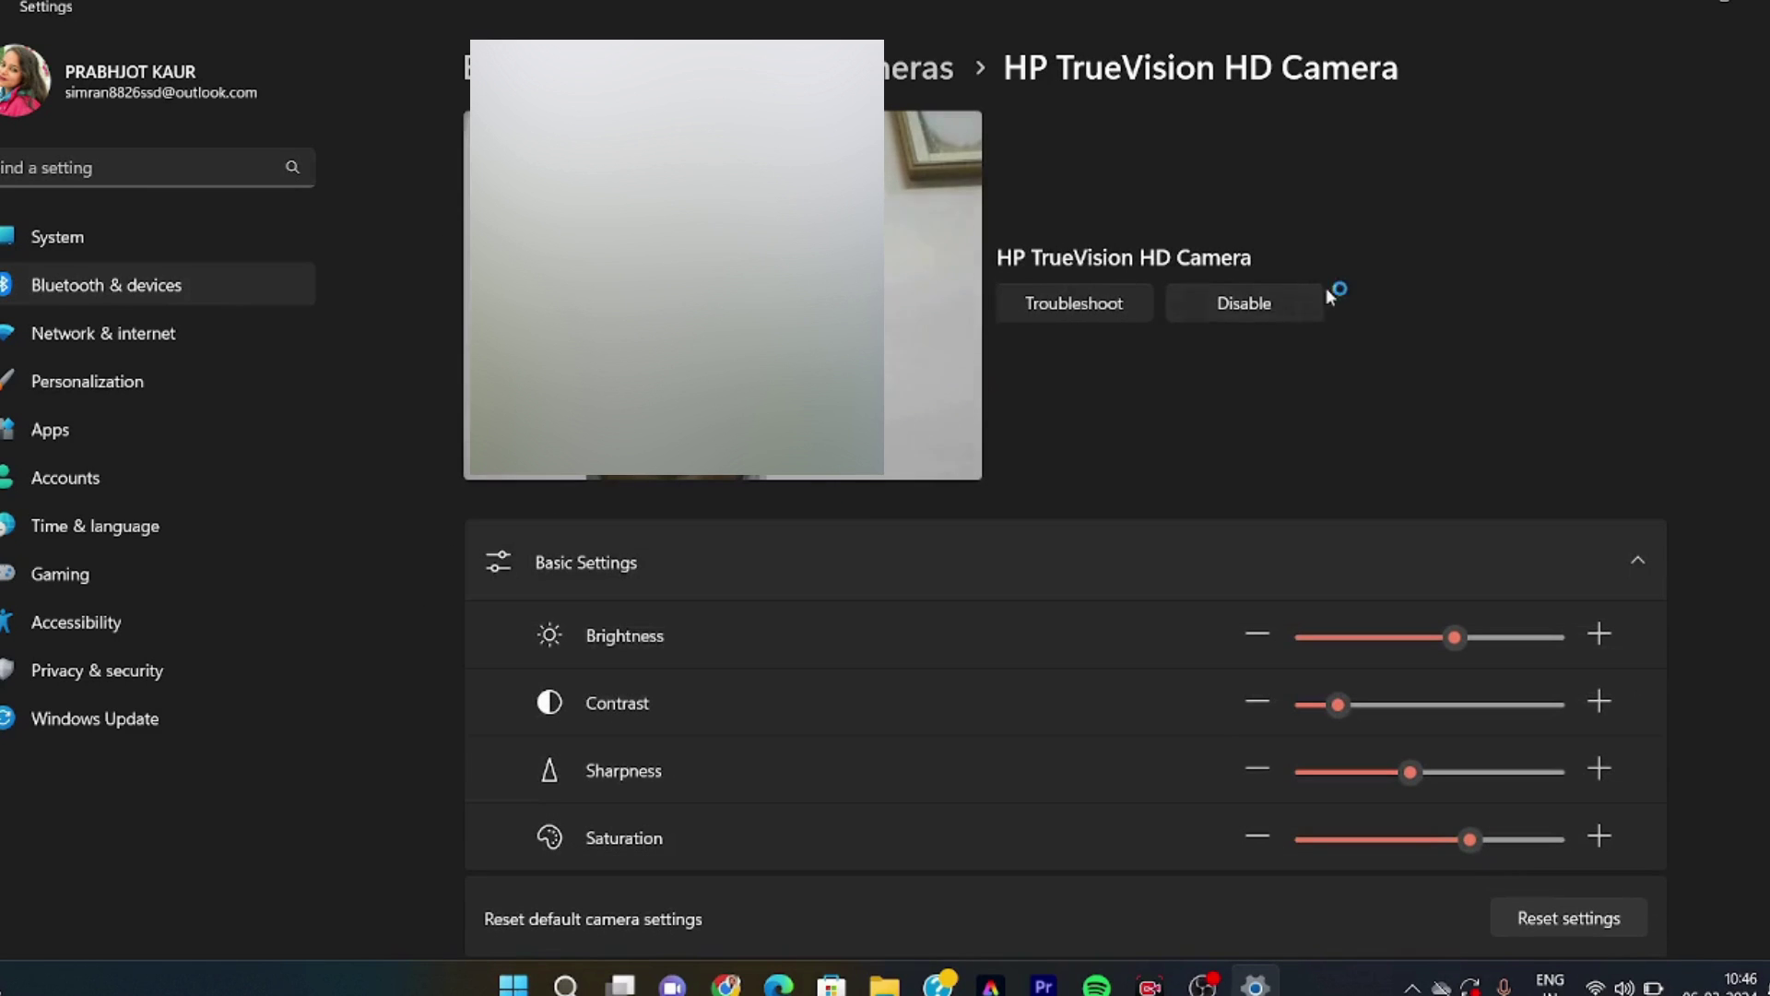
scroll(758, 685, "down", 2)
scroll(756, 682, "up", 2)
left_click(1071, 310)
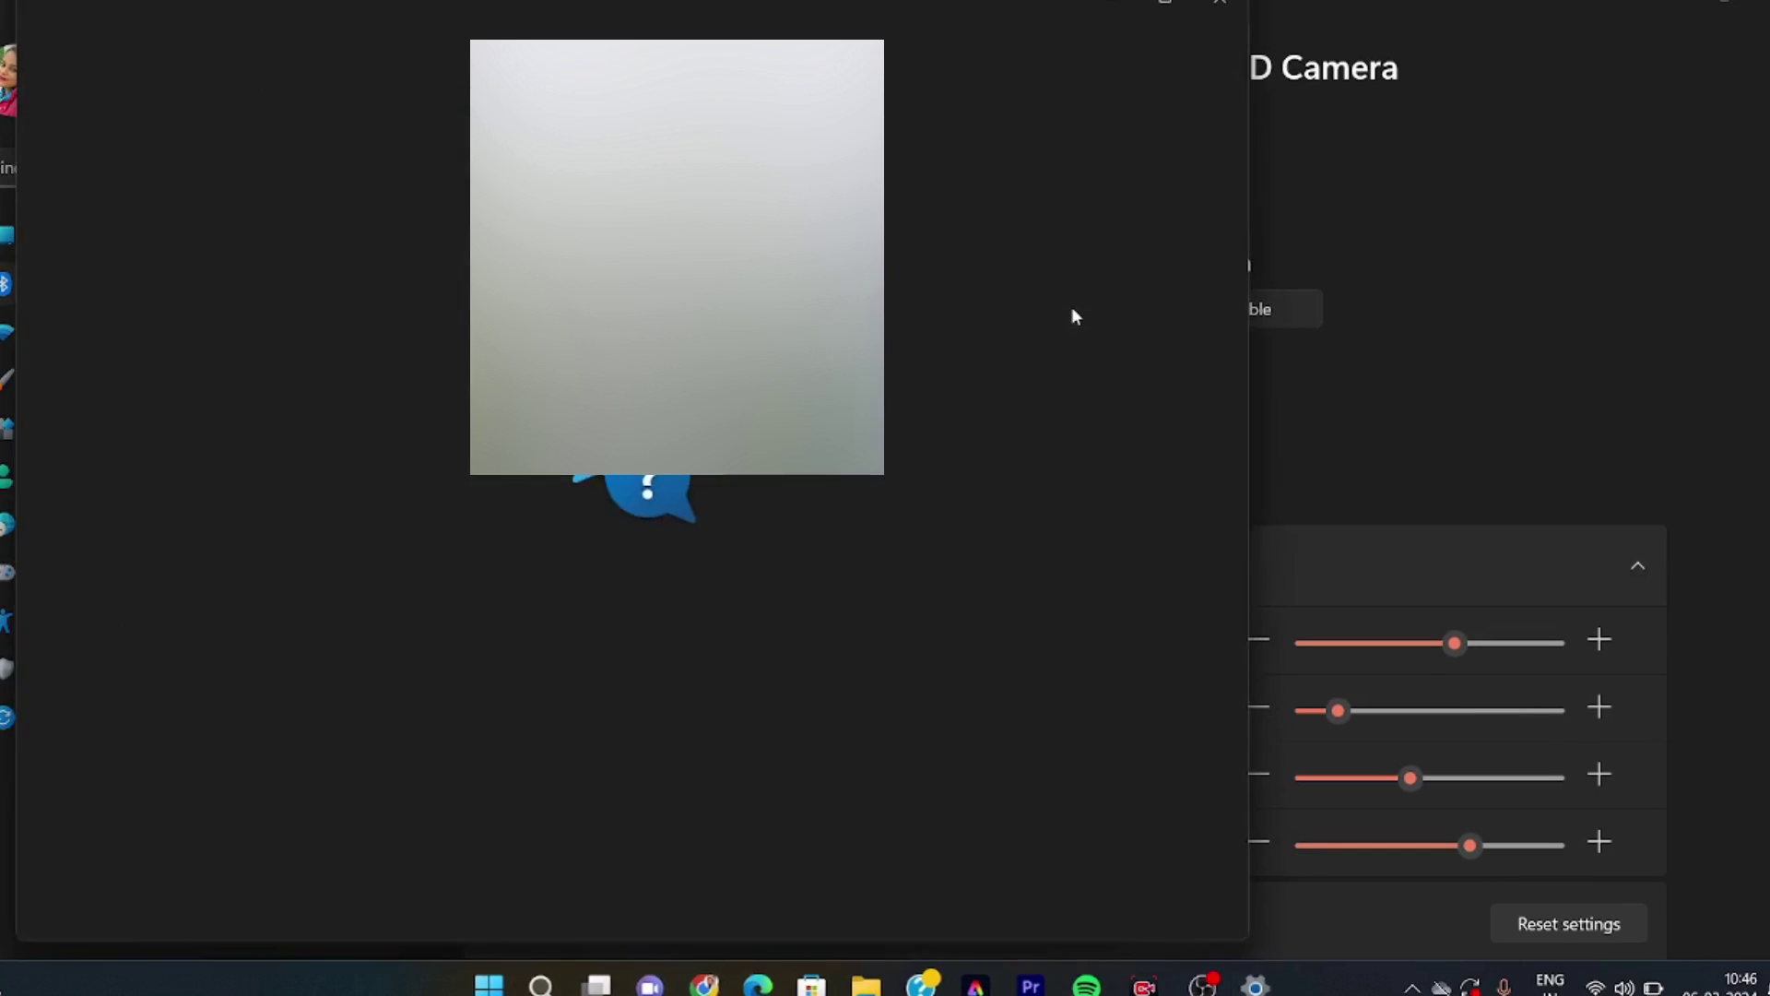
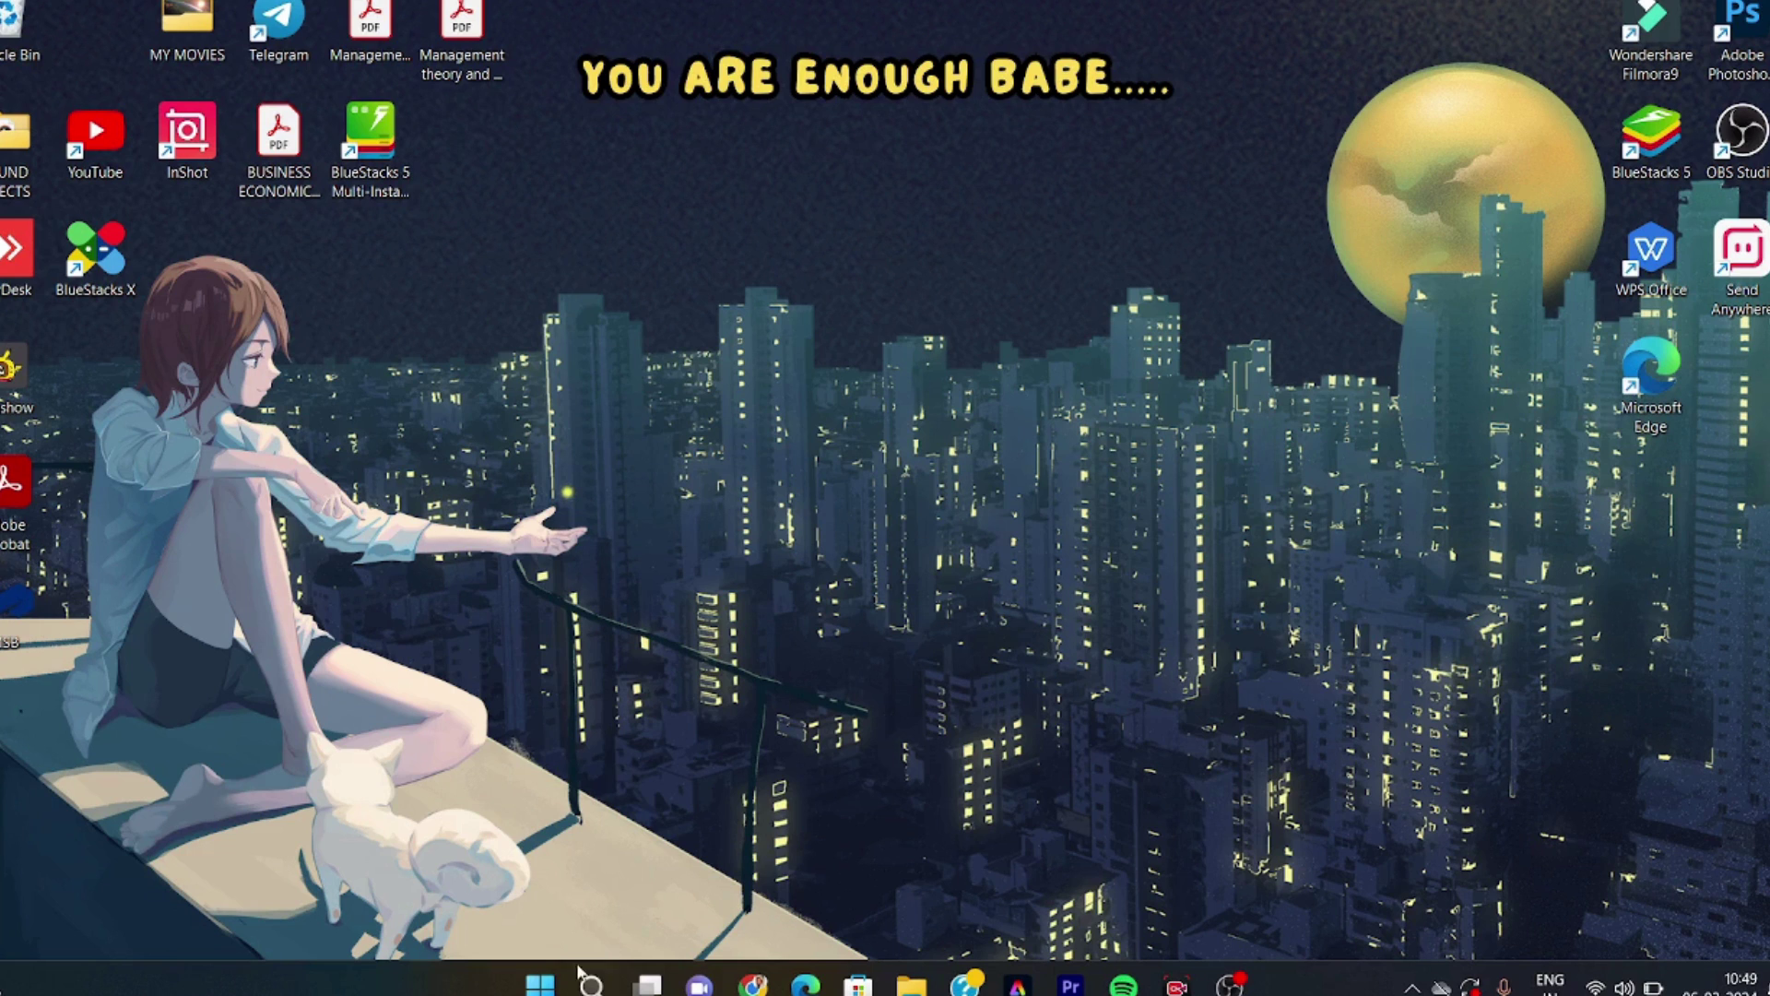
Search Windows for a word-correction setting, trying the queries "word c" and "word corr".
mouse_move(592, 985)
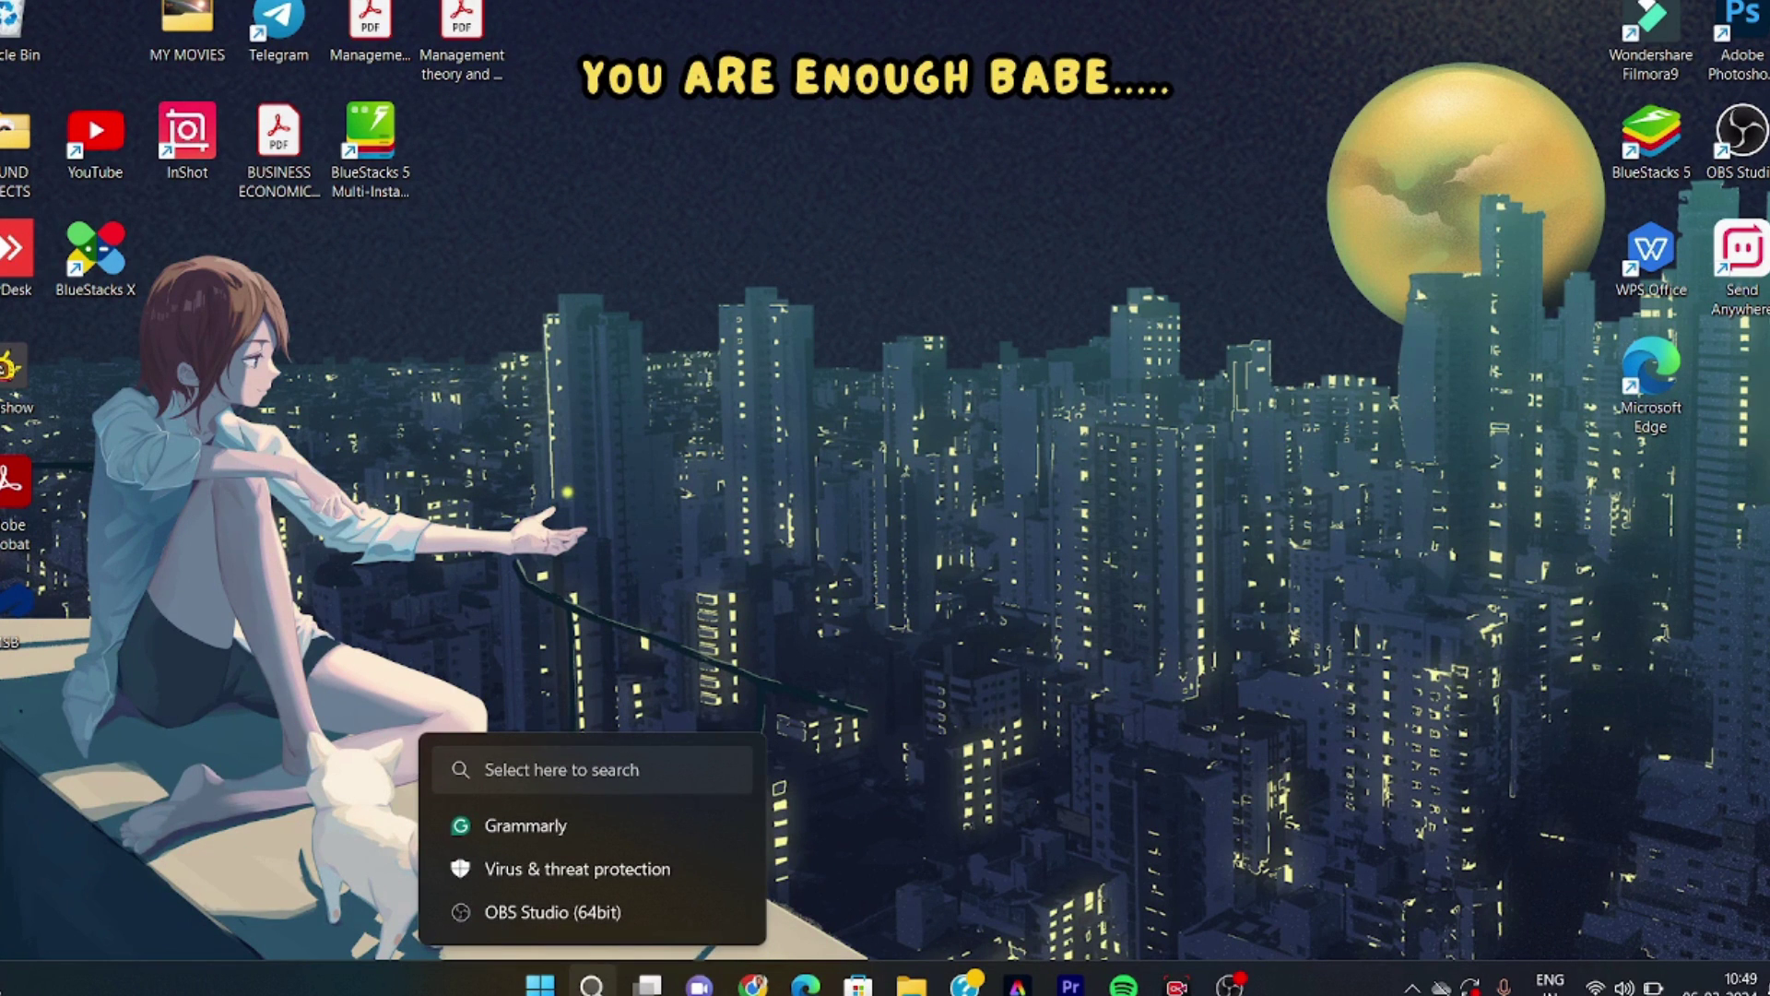
left_click(592, 985)
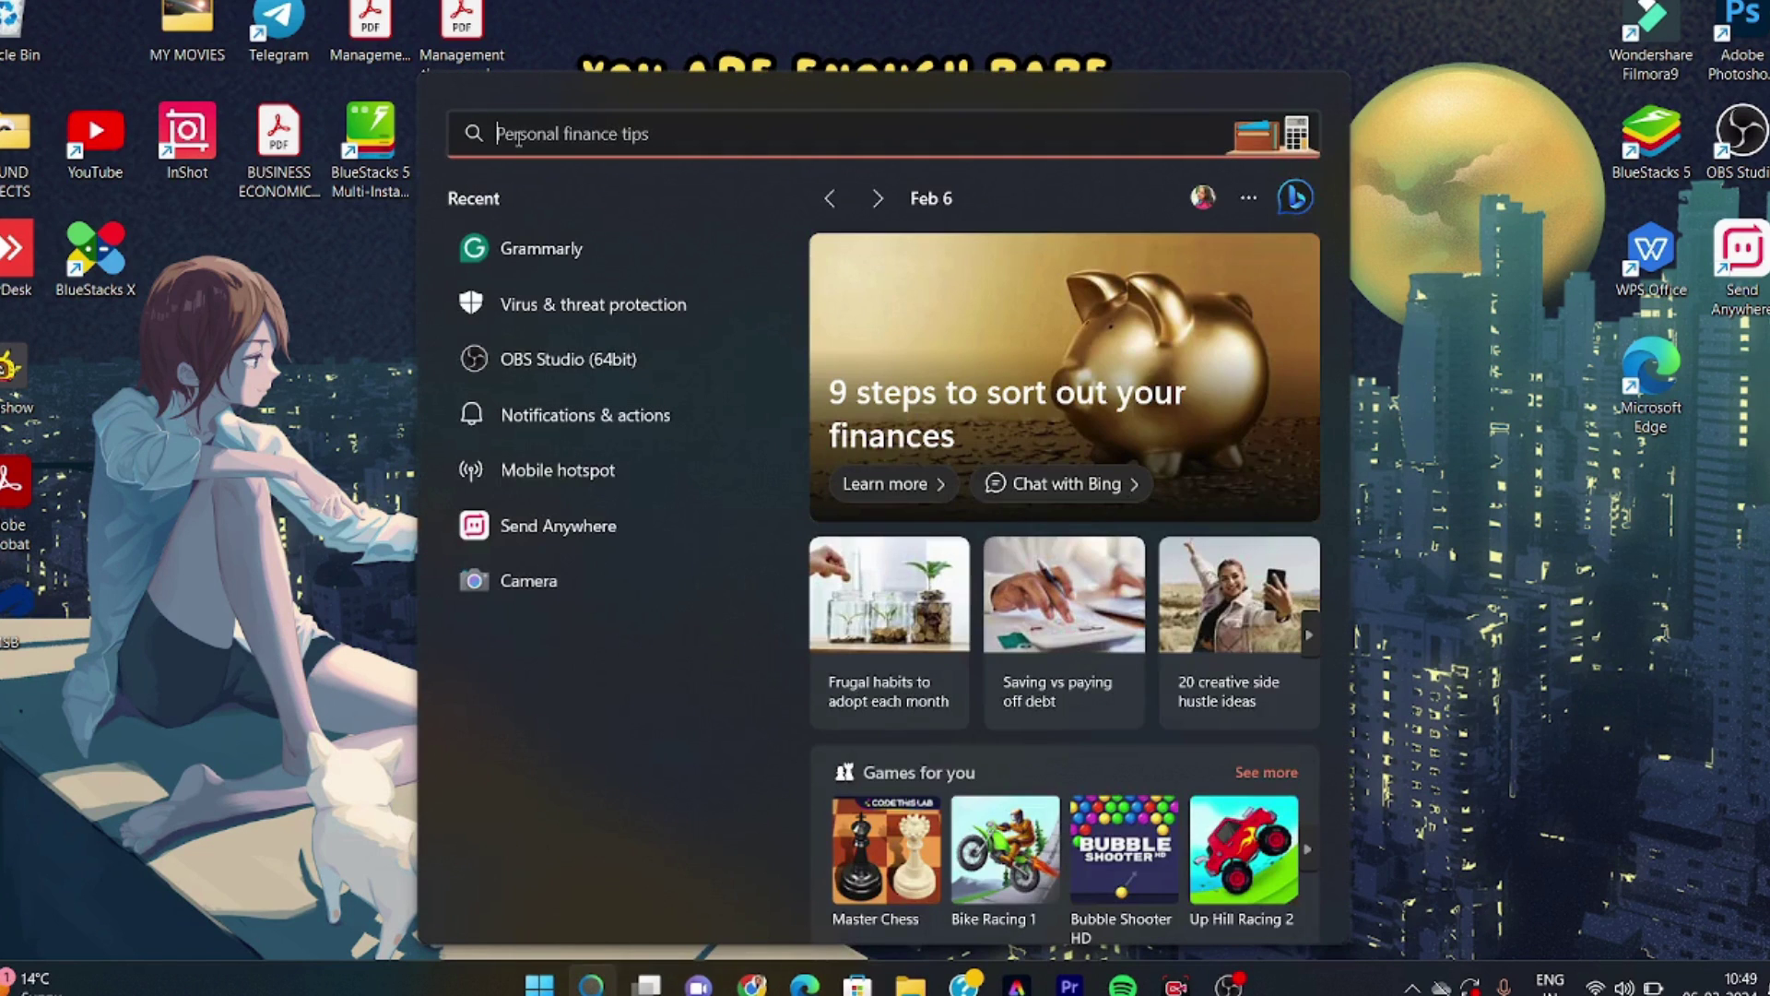
type("wepd")
key("BackSpace")
key("BackSpace")
key("BackSpace")
key("BackSpace")
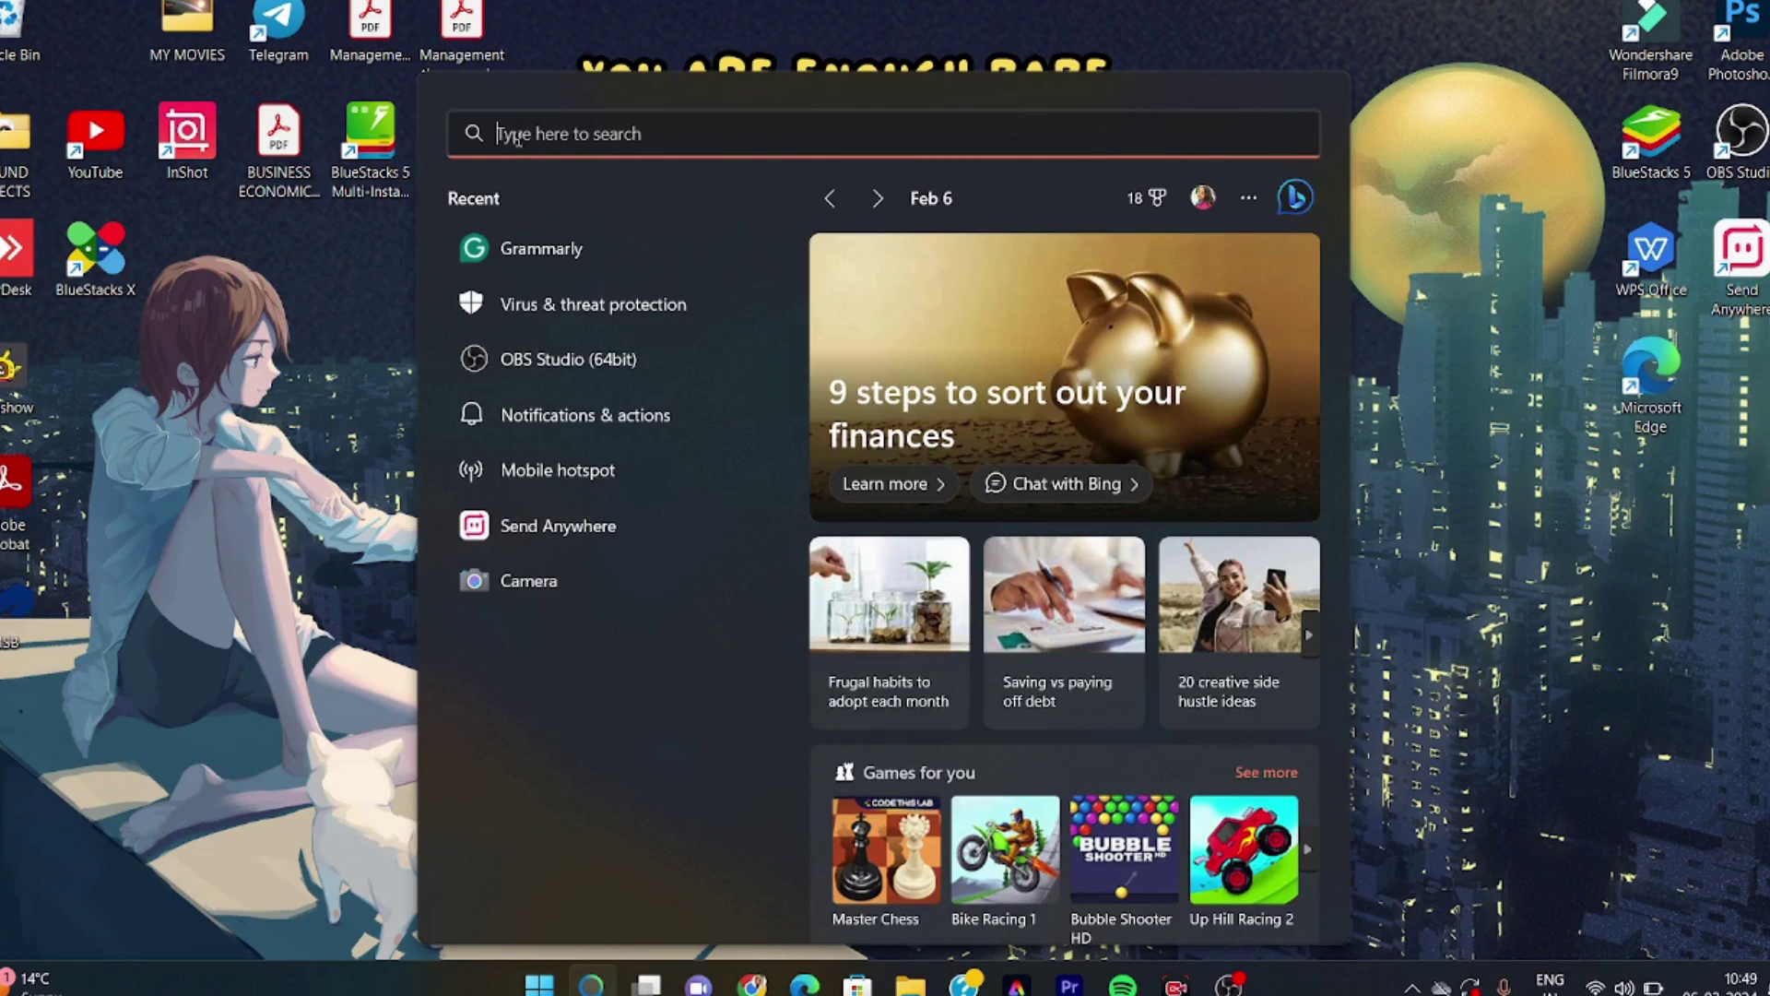
type("word counter")
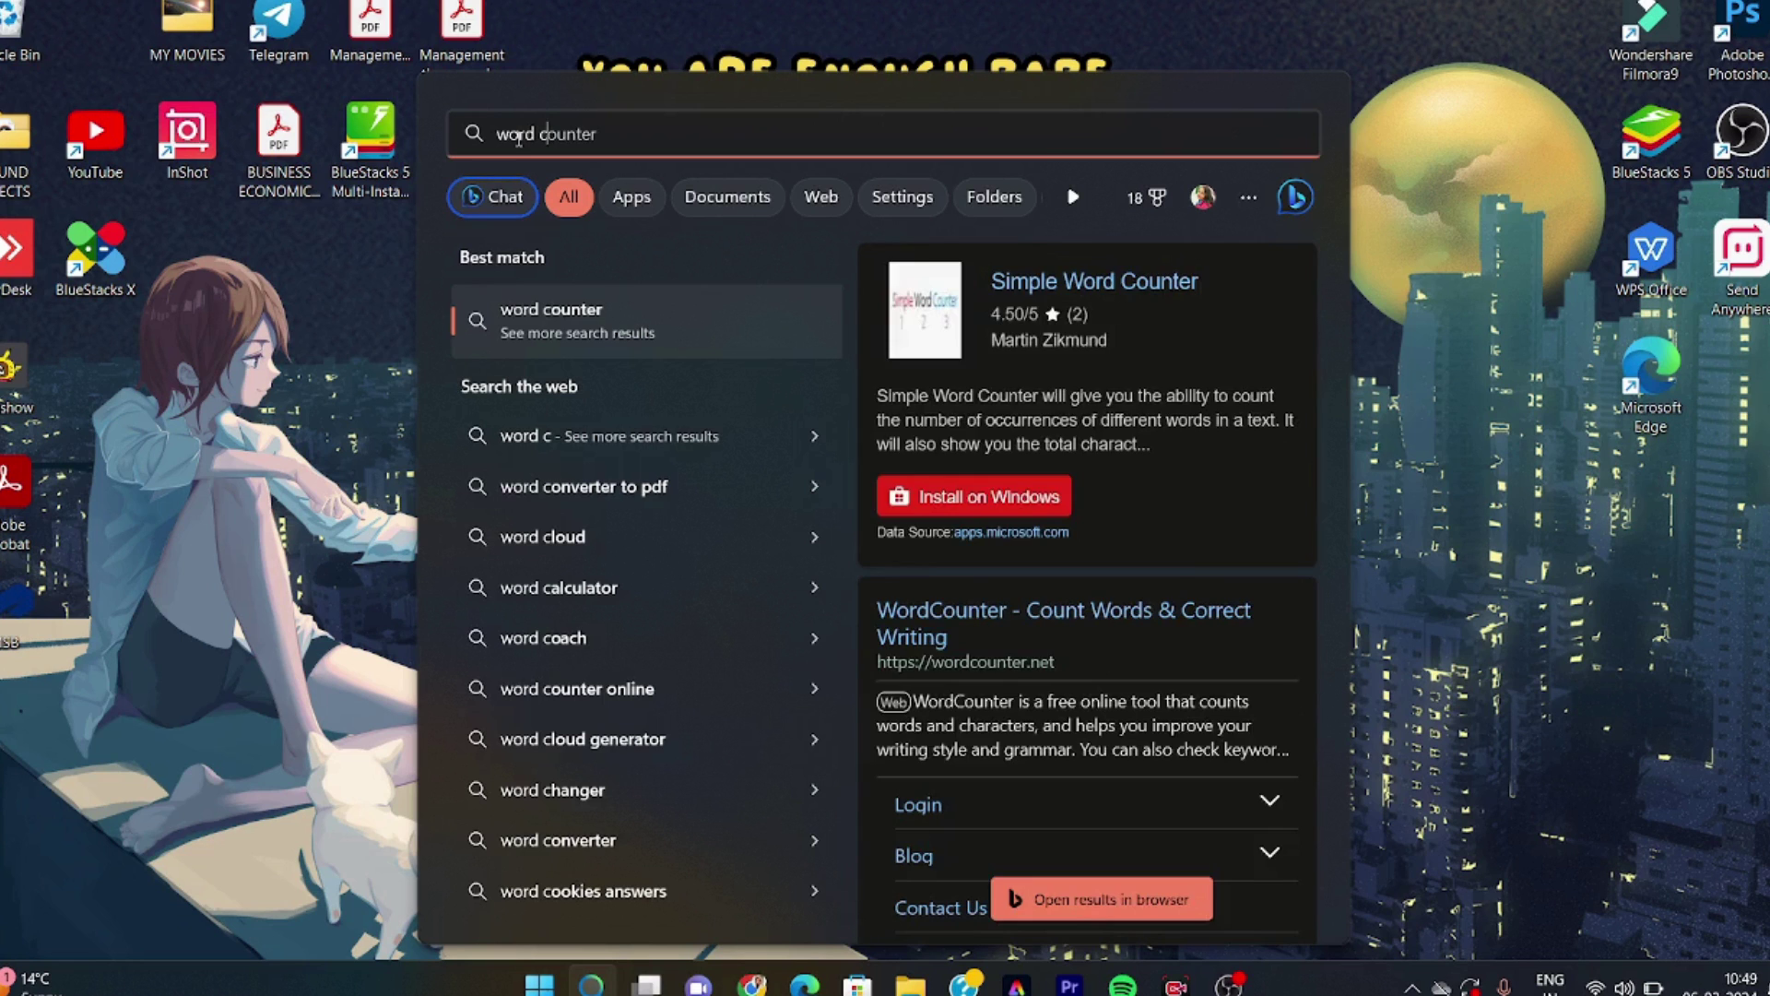
key("BackSpace")
key("BackSpace")
key("BackSpace")
key("BackSpace")
key("BackSpace")
key("BackSpace")
type("r")
key("BackSpace")
type("ou")
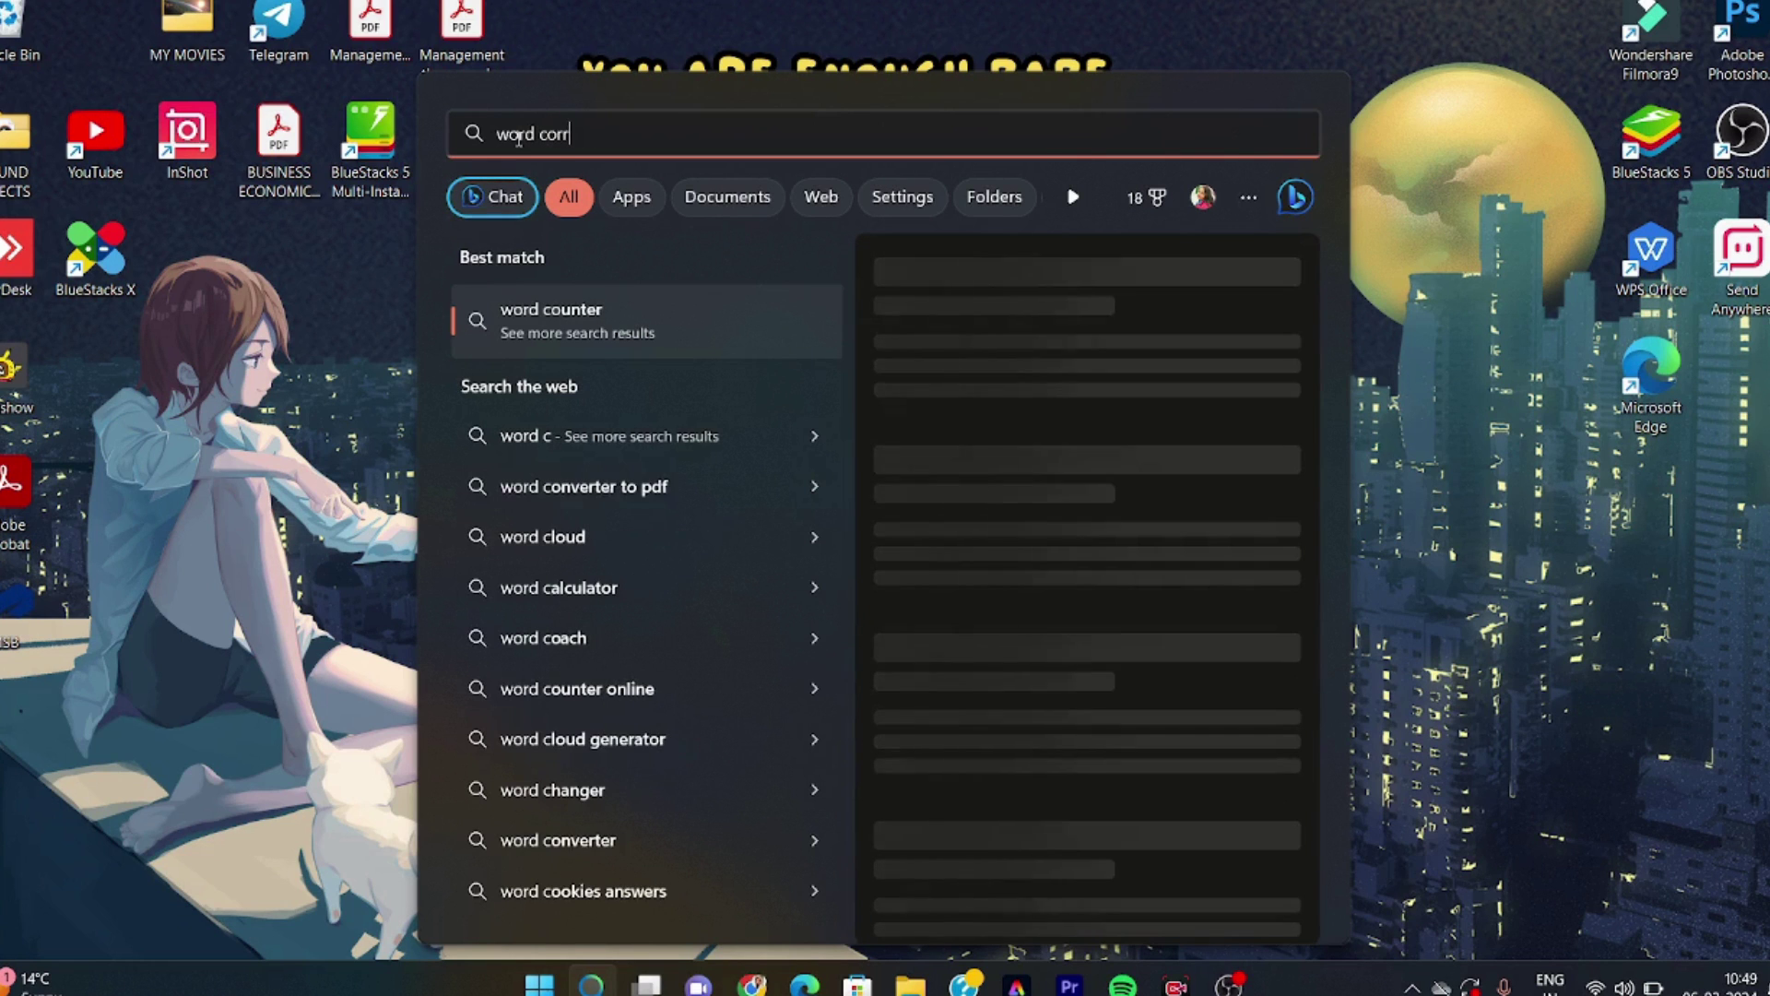
key("BackSpace")
key("BackSpace")
key("BackSpace")
key("BackSpace")
key("BackSpace")
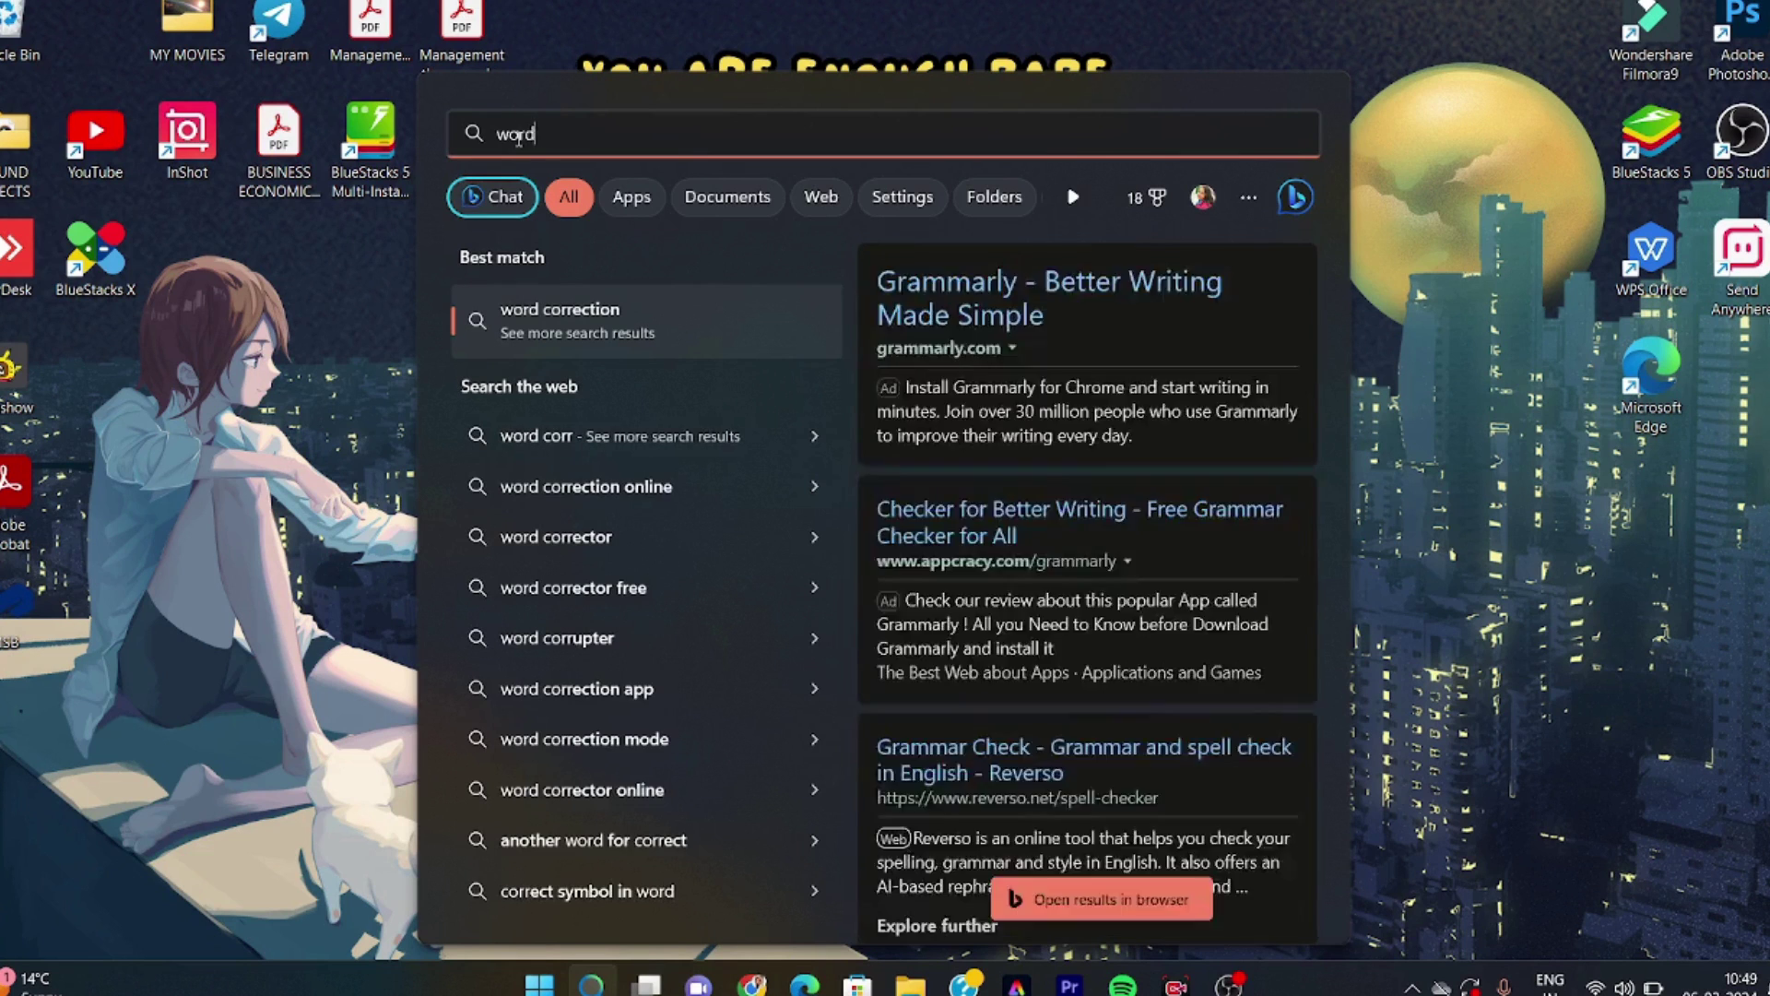
Search Windows for "spell" instead and open the "Highlight misspelled words" system setting.
key("BackSpace")
key("BackSpace")
key("BackSpace")
key("BackSpace")
type("spotify")
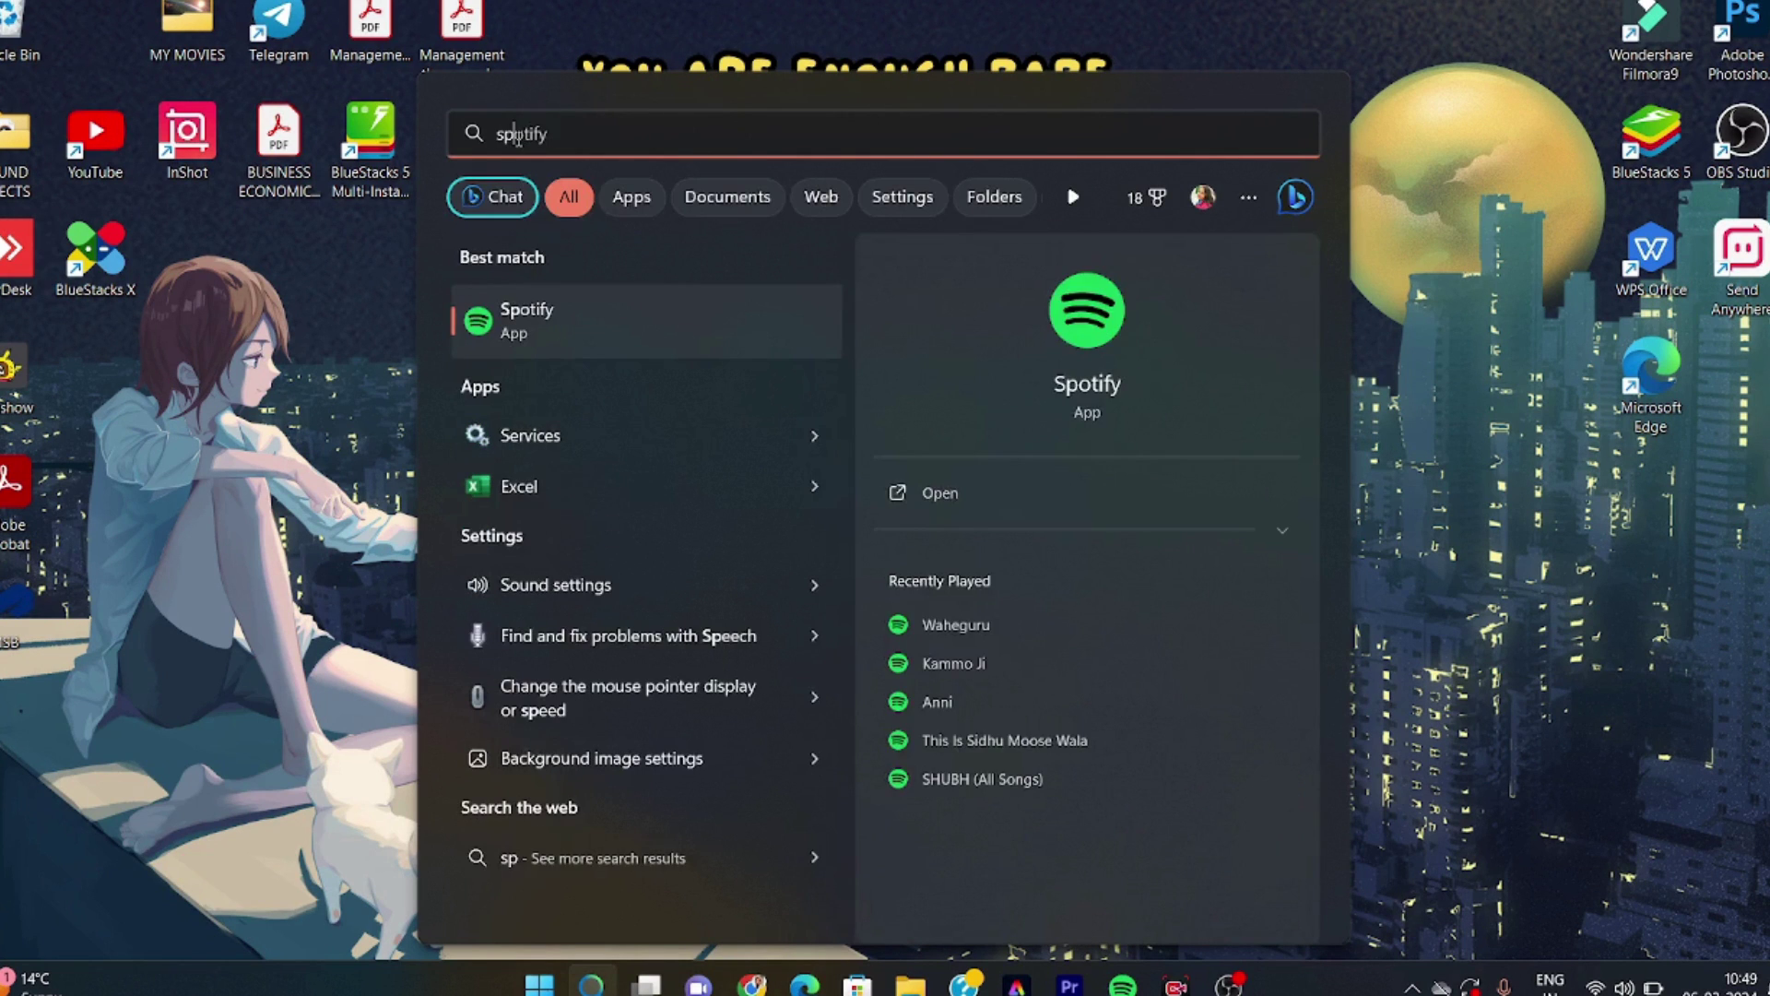
key("BackSpace")
key("BackSpace")
key("BackSpace")
key("BackSpace")
key("BackSpace")
type("e")
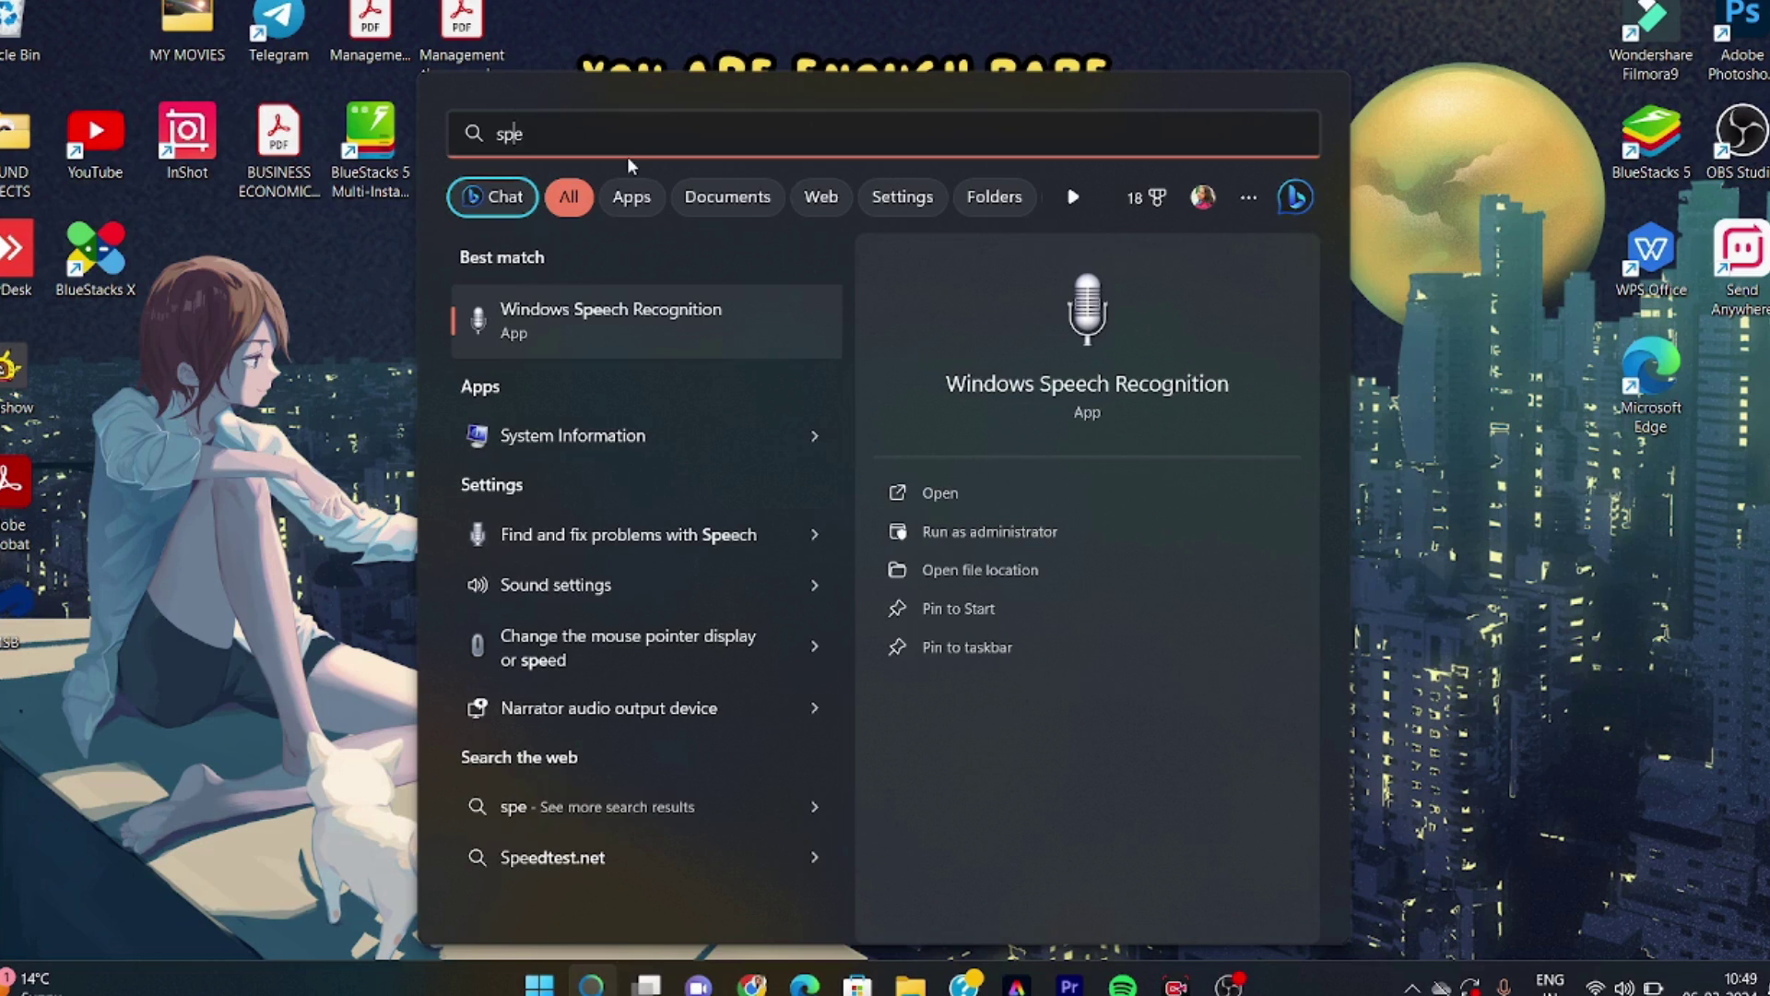
type("ll")
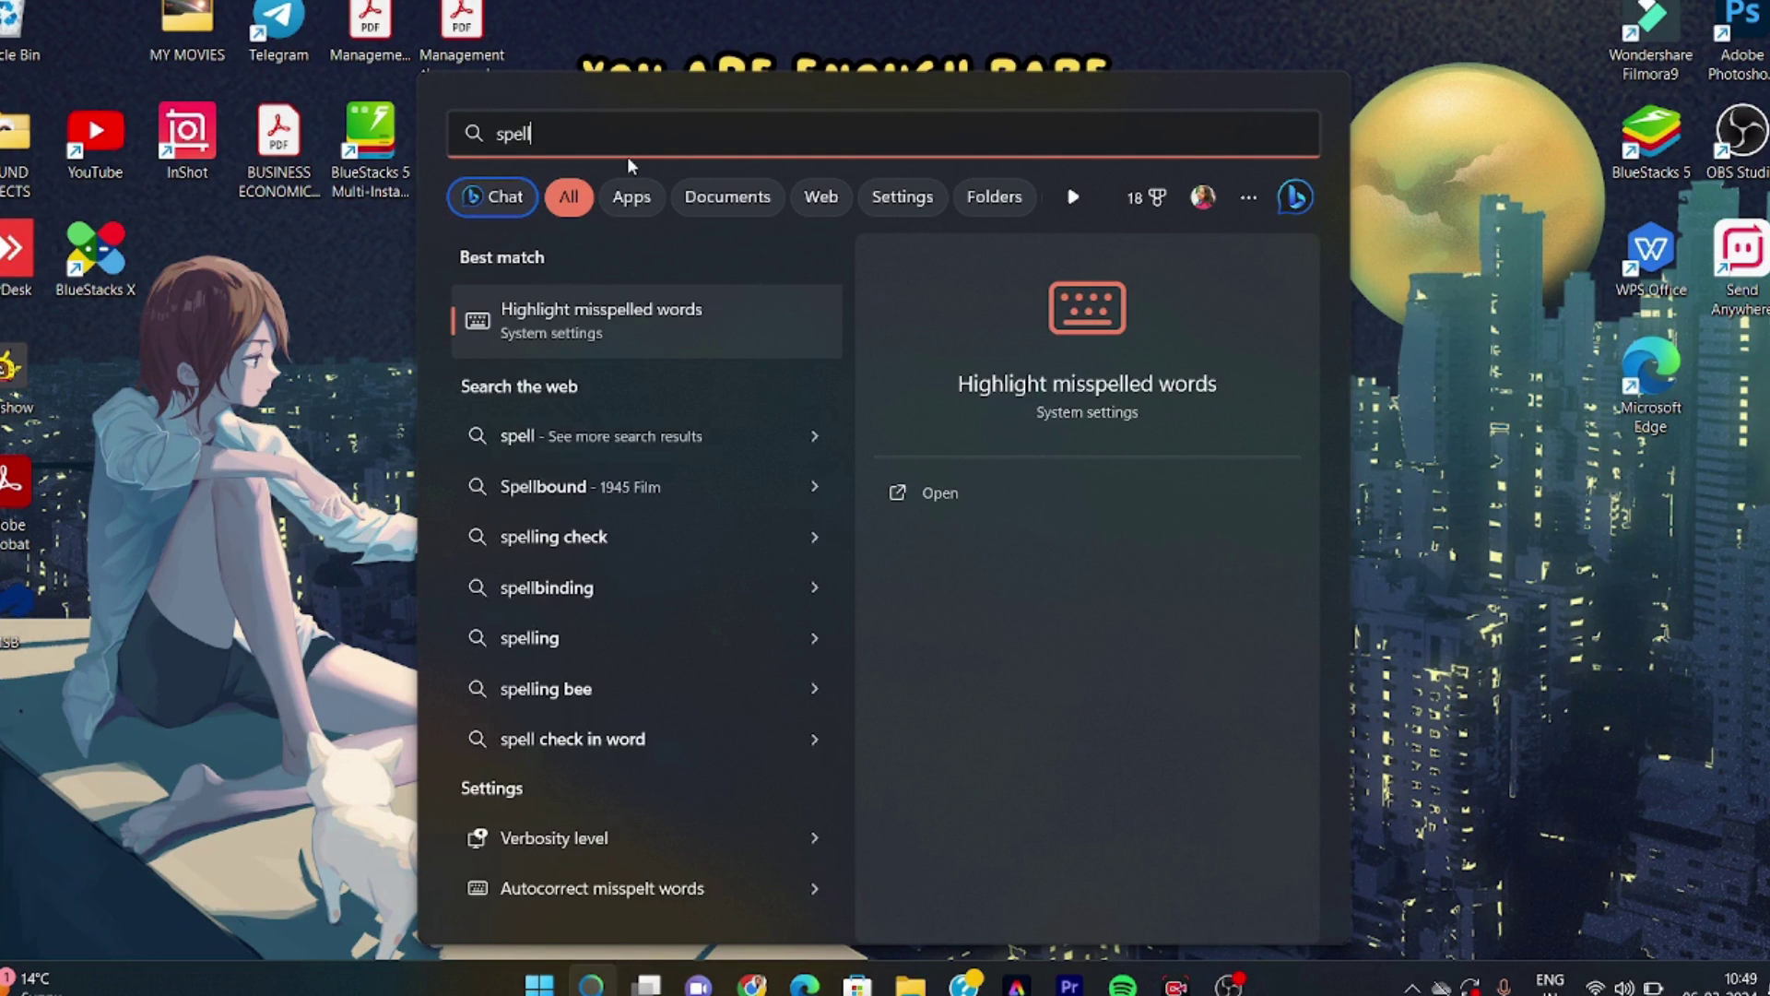
left_click(700, 328)
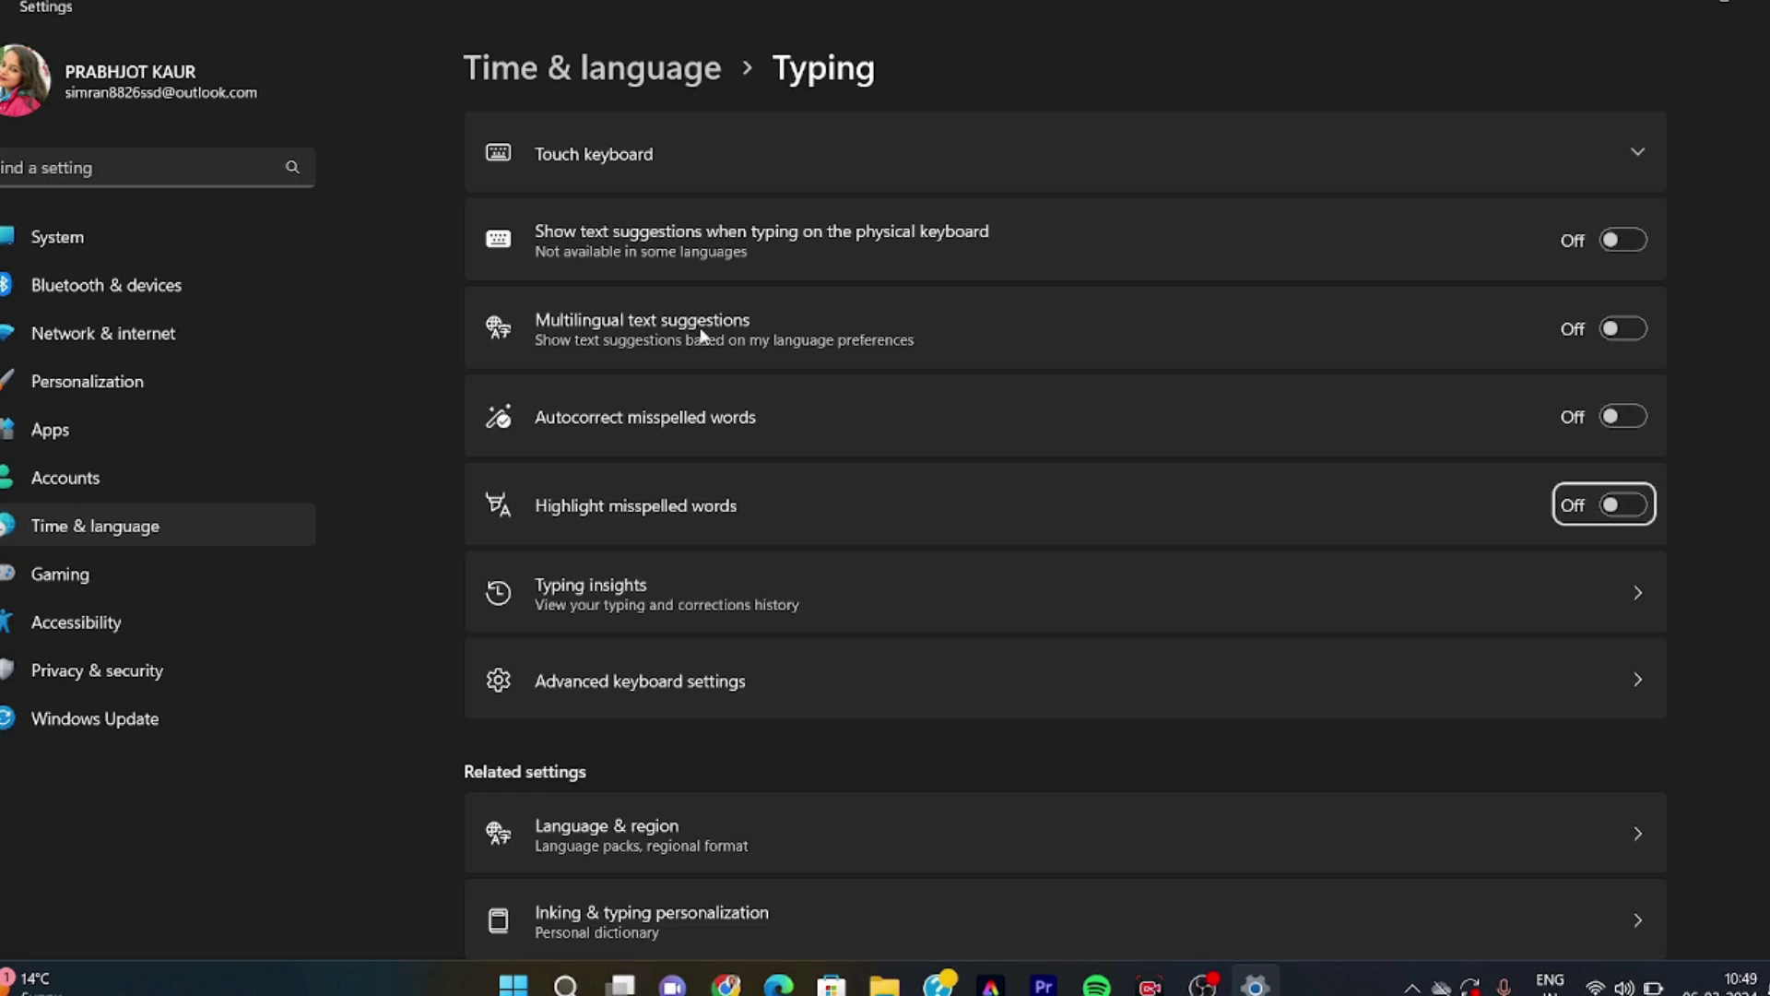
Turn on physical keyboard text suggestions, multilingual text suggestions, autocorrect and highlighting of misspelled words, and minimise the Settings window.
left_click(1618, 419)
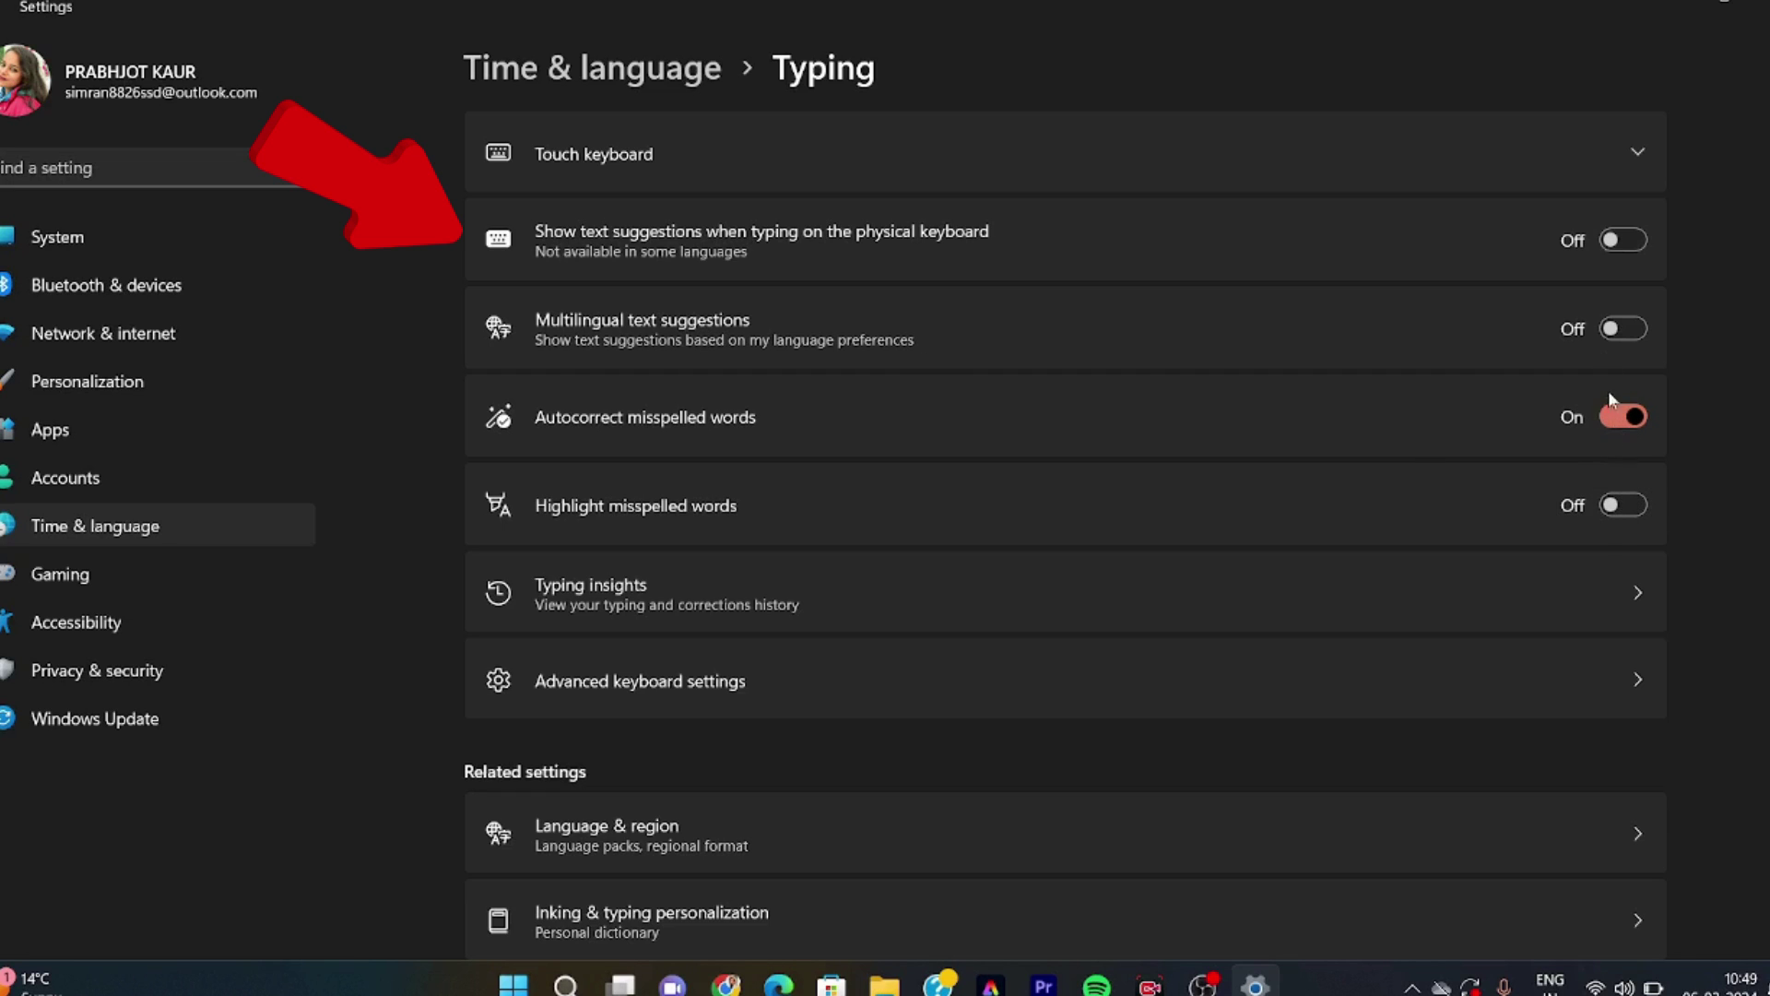
left_click(1620, 328)
left_click(1621, 498)
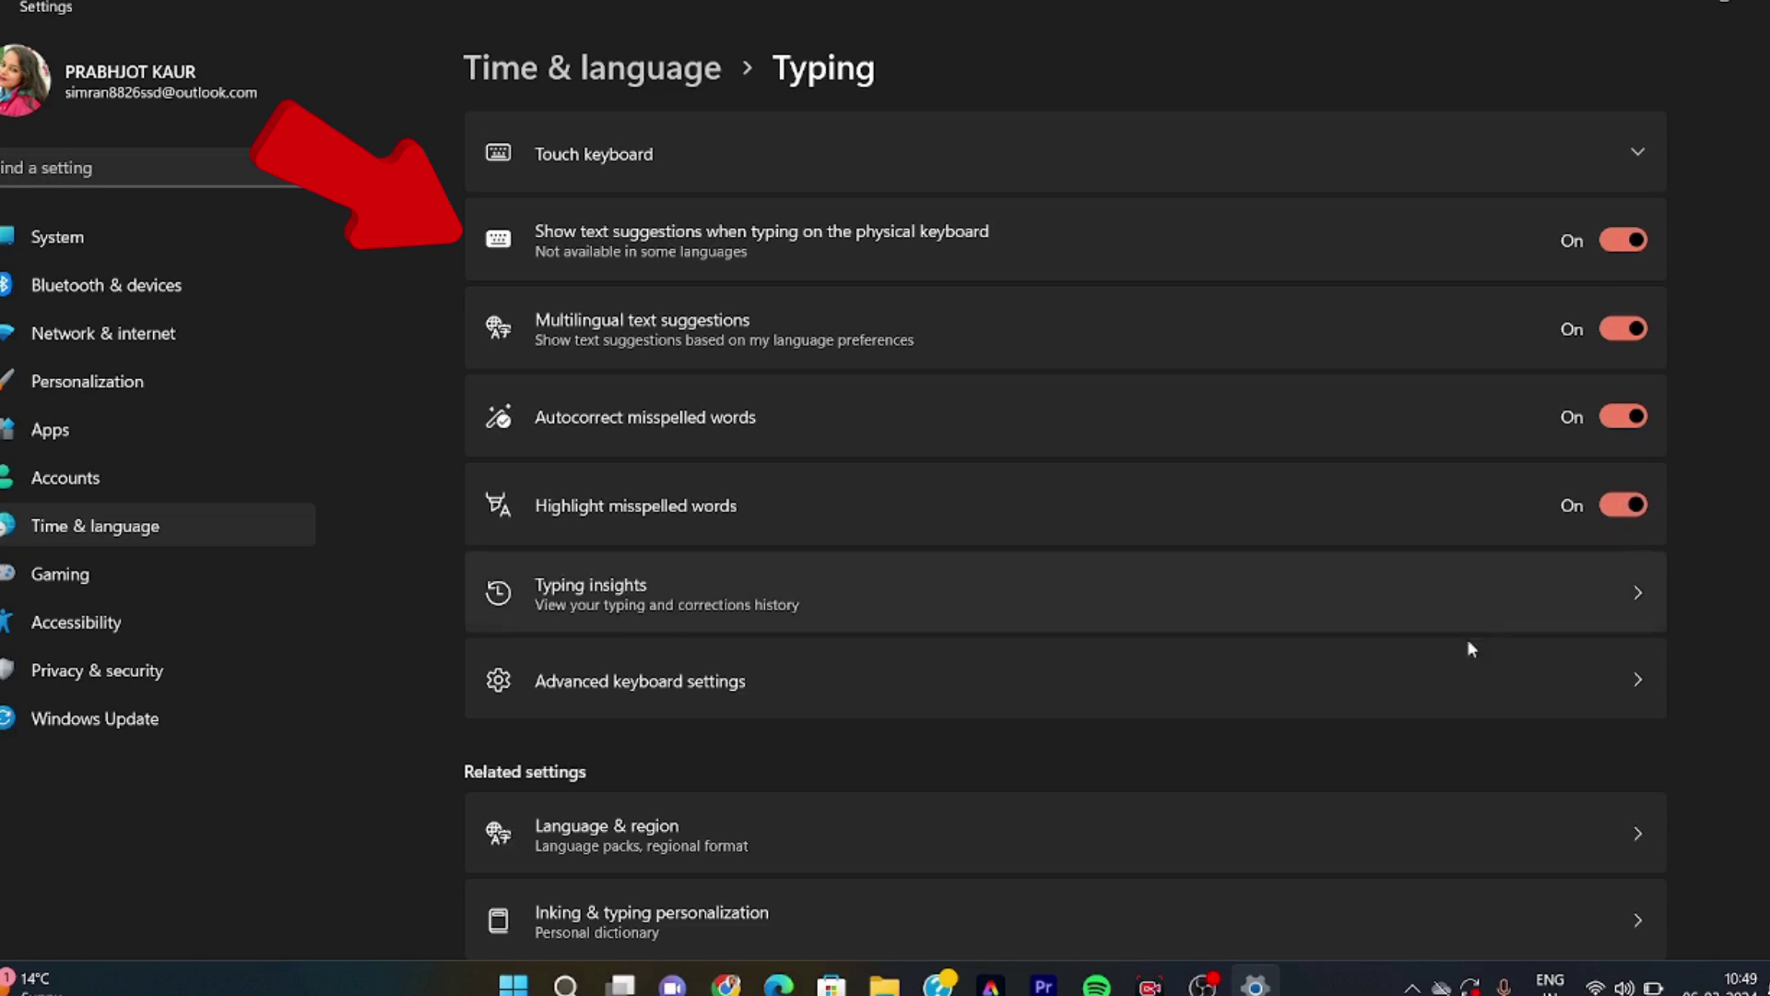
left_click(1676, 3)
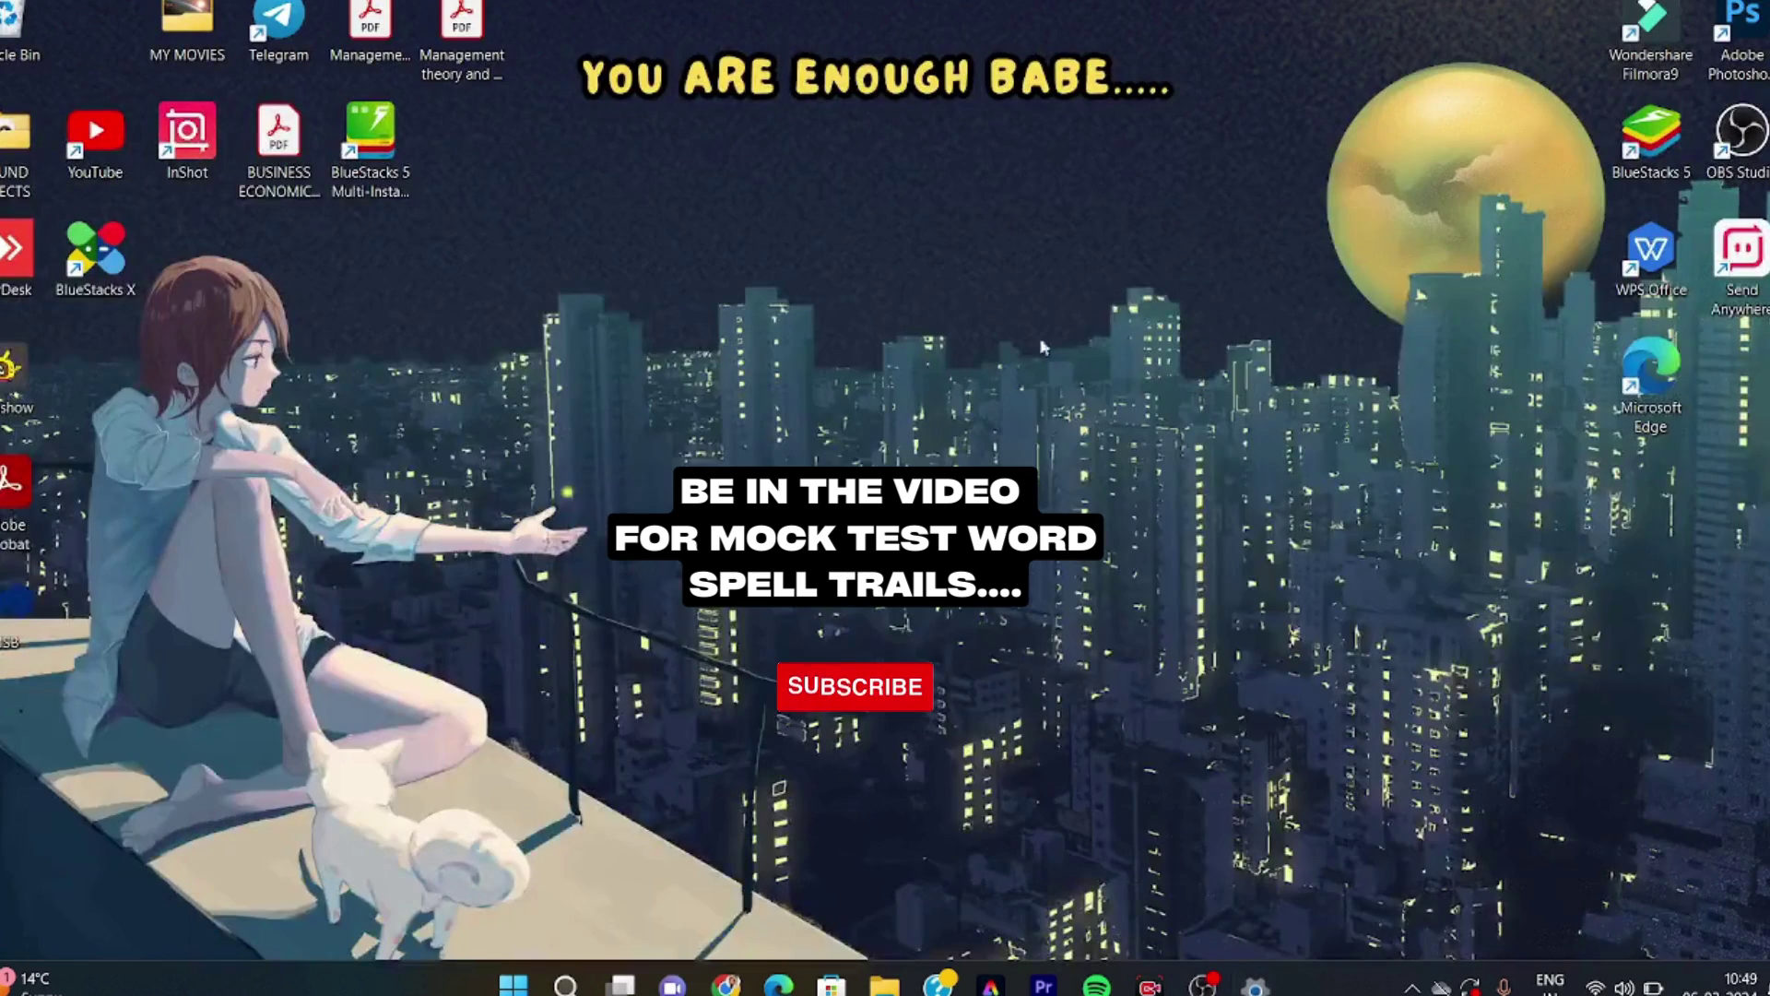
Switch to Google Chrome in a maximised window and bookmark the new tab page.
left_click(566, 987)
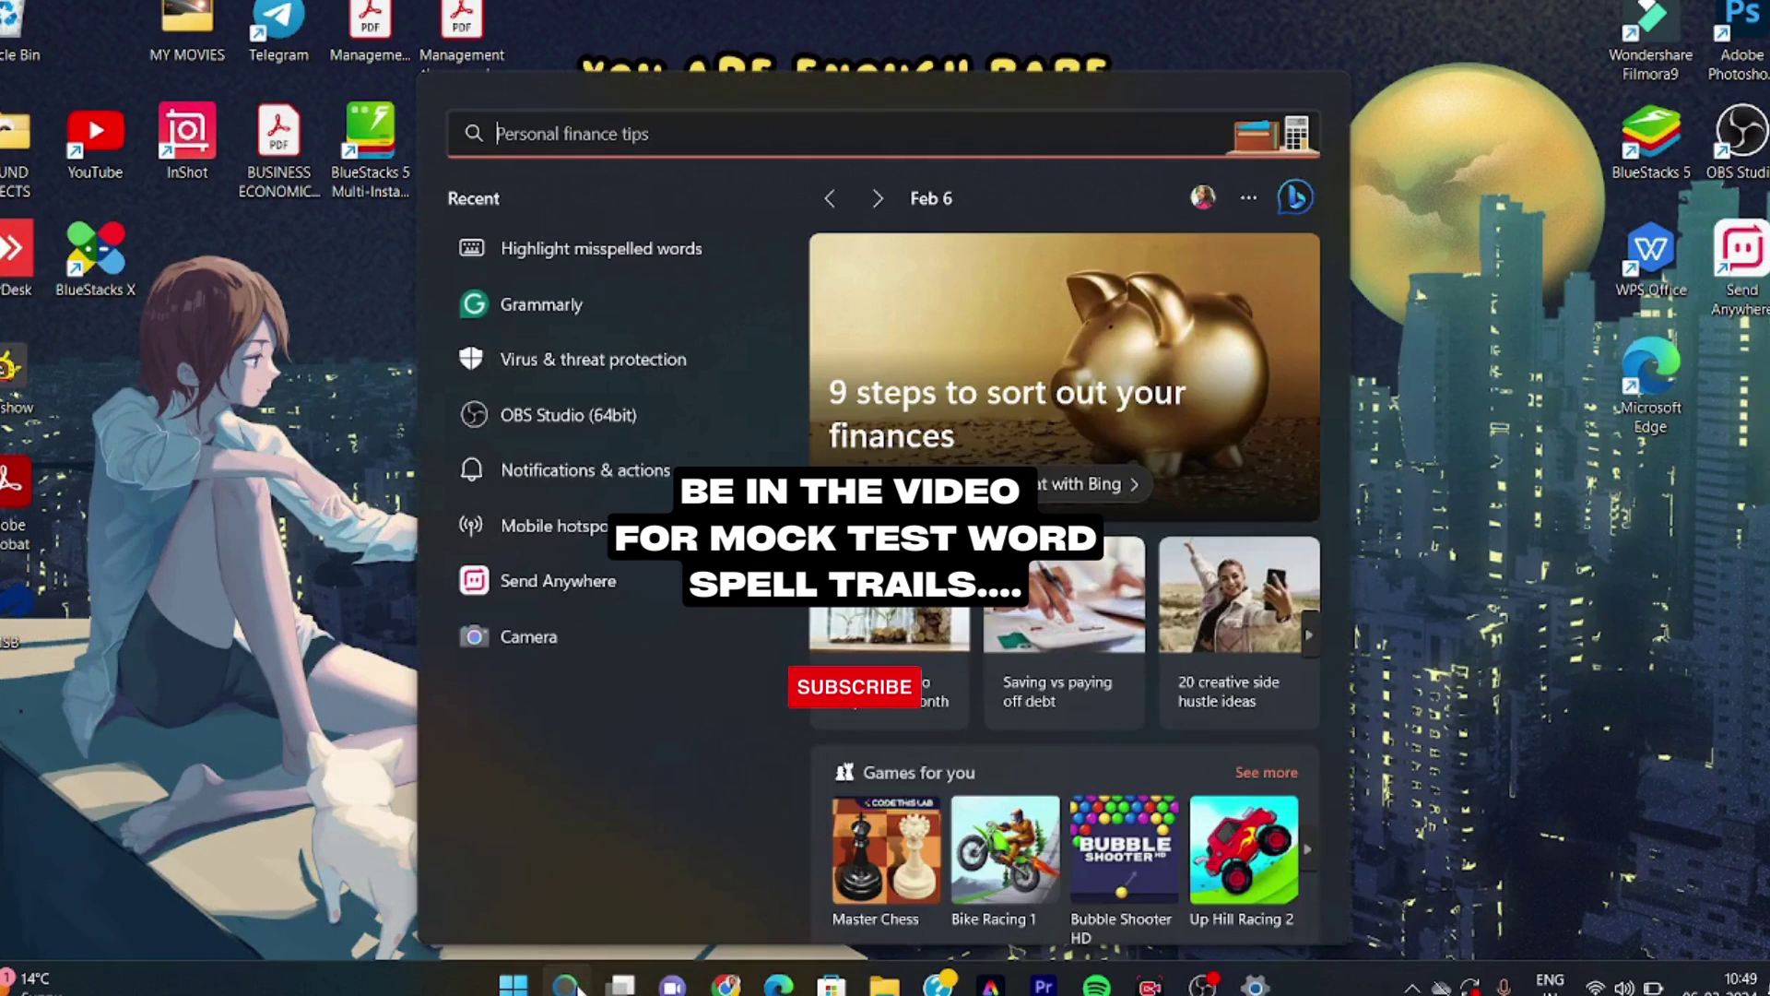
left_click(725, 984)
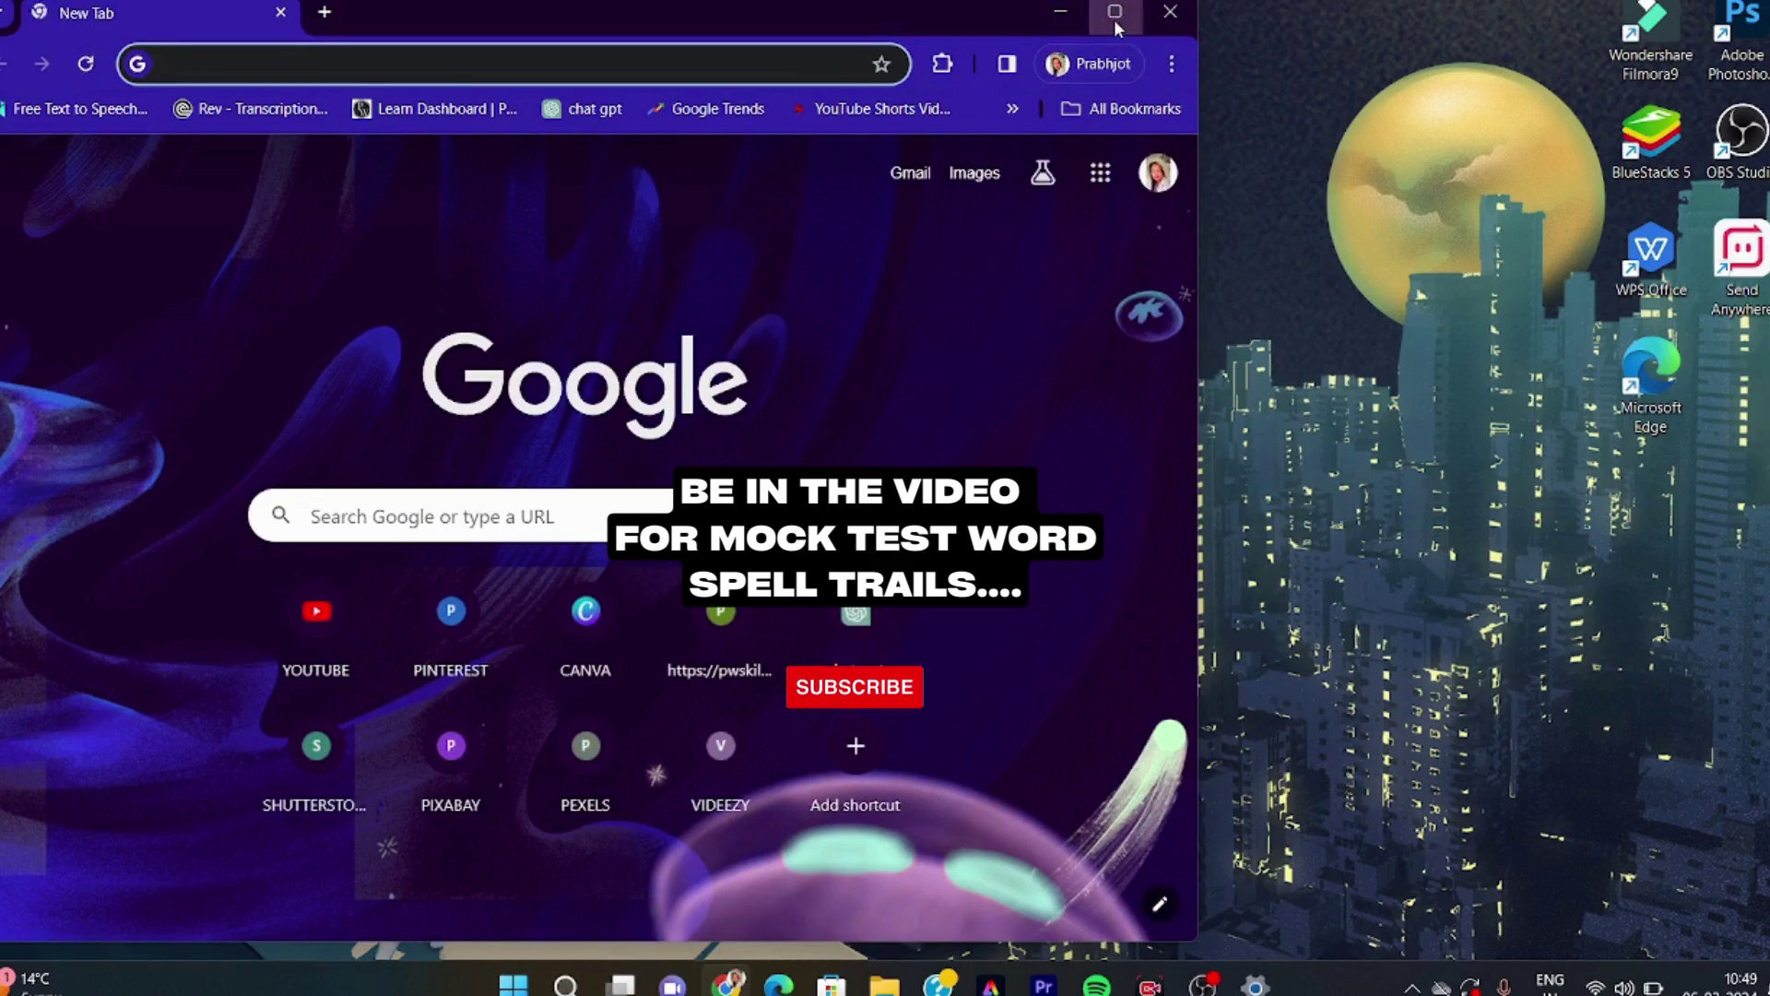
left_click(1113, 15)
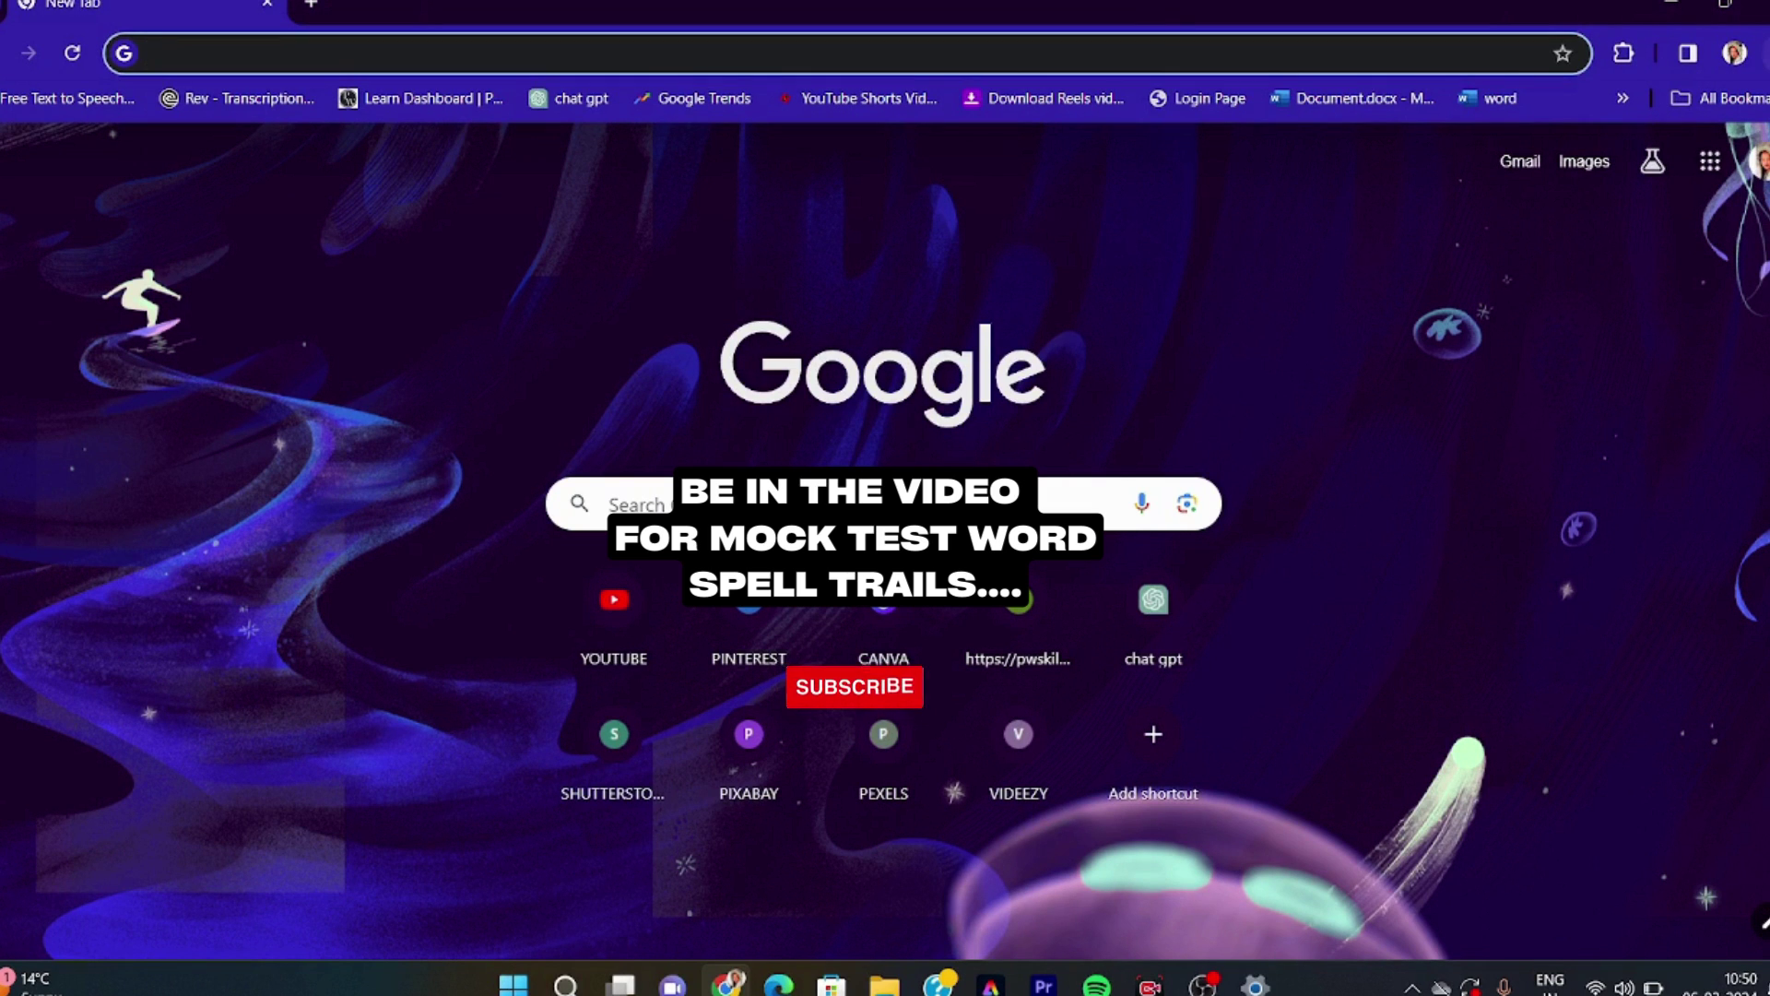
key("alt+f")
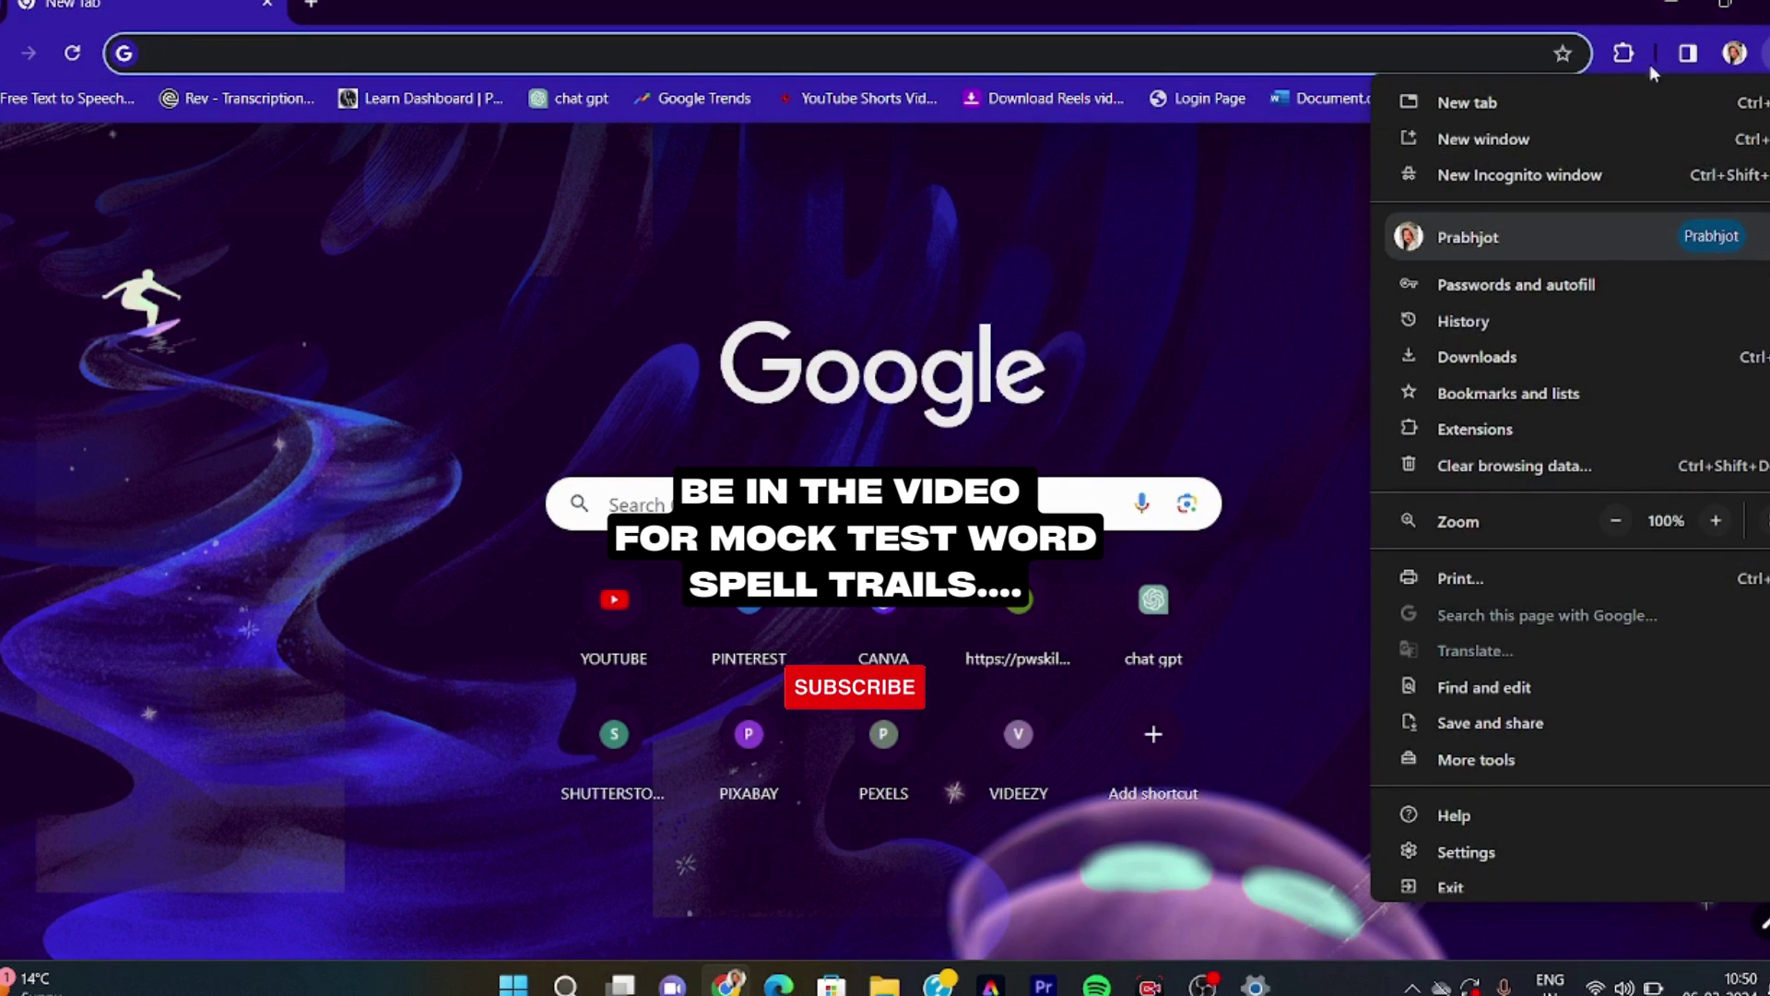
left_click(1560, 55)
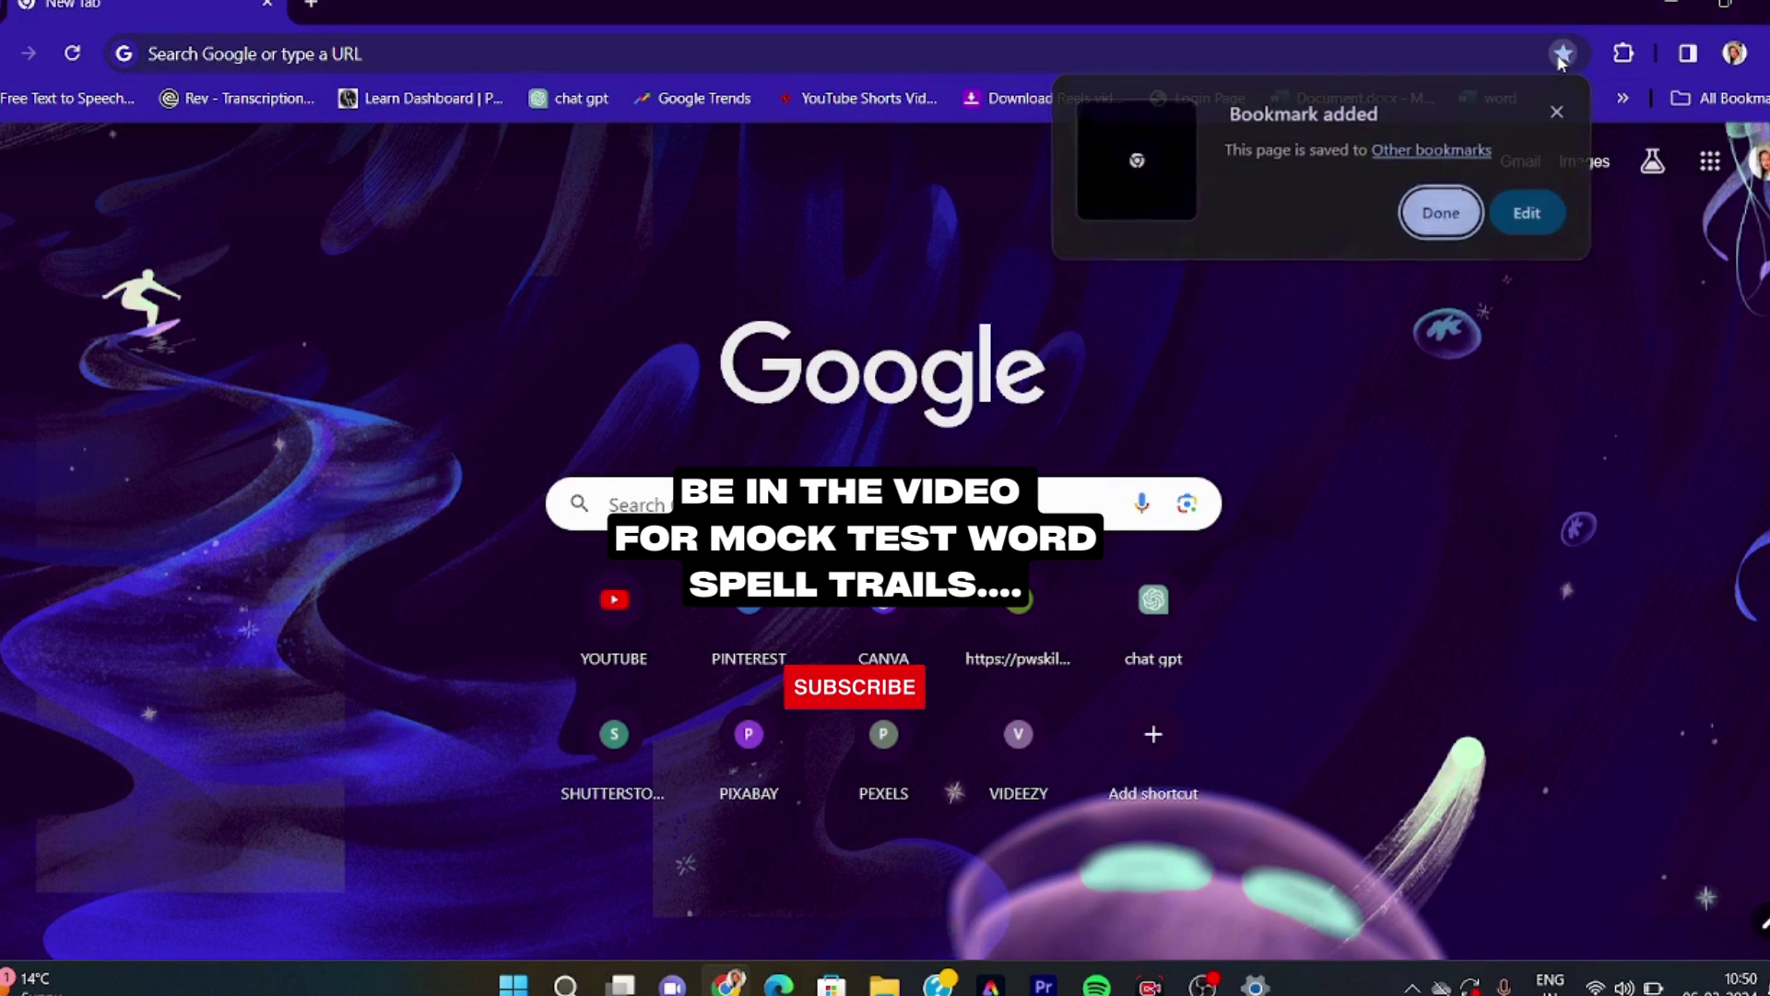
left_click(1559, 112)
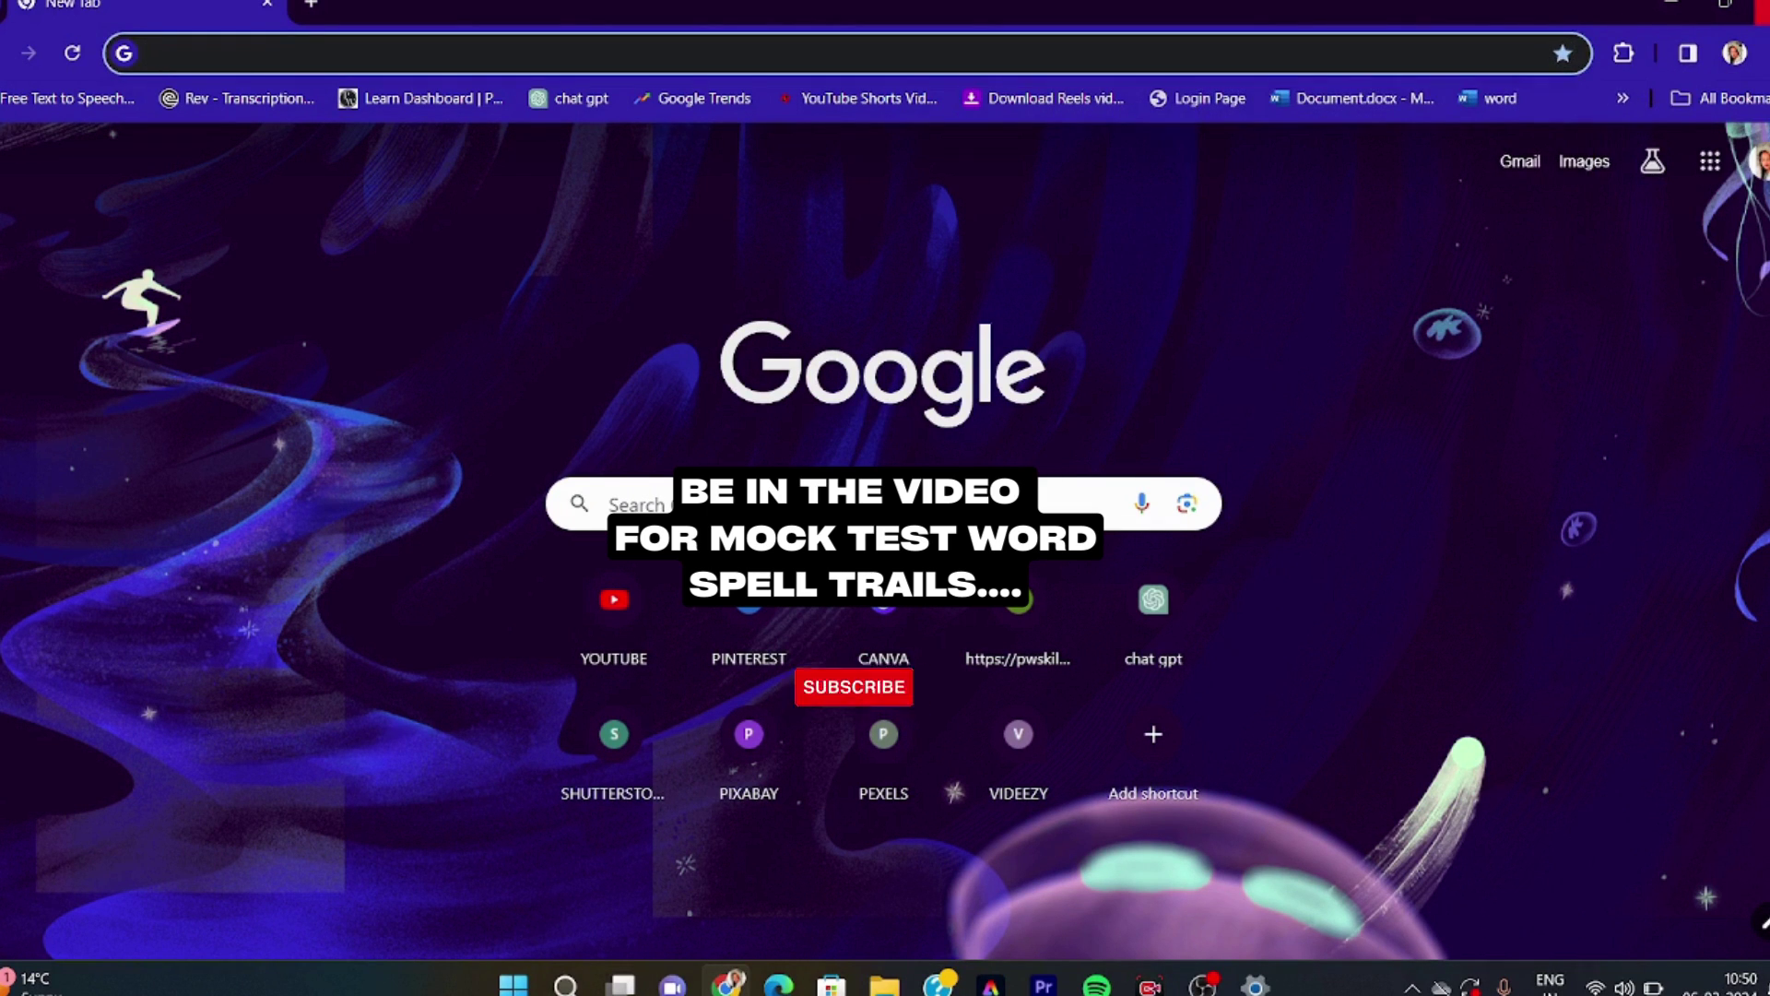
Open the Chrome extensions manager and turn off the "AI Excel Bot : ChatGPT Excel Assistant" extension.
left_click(1759, 52)
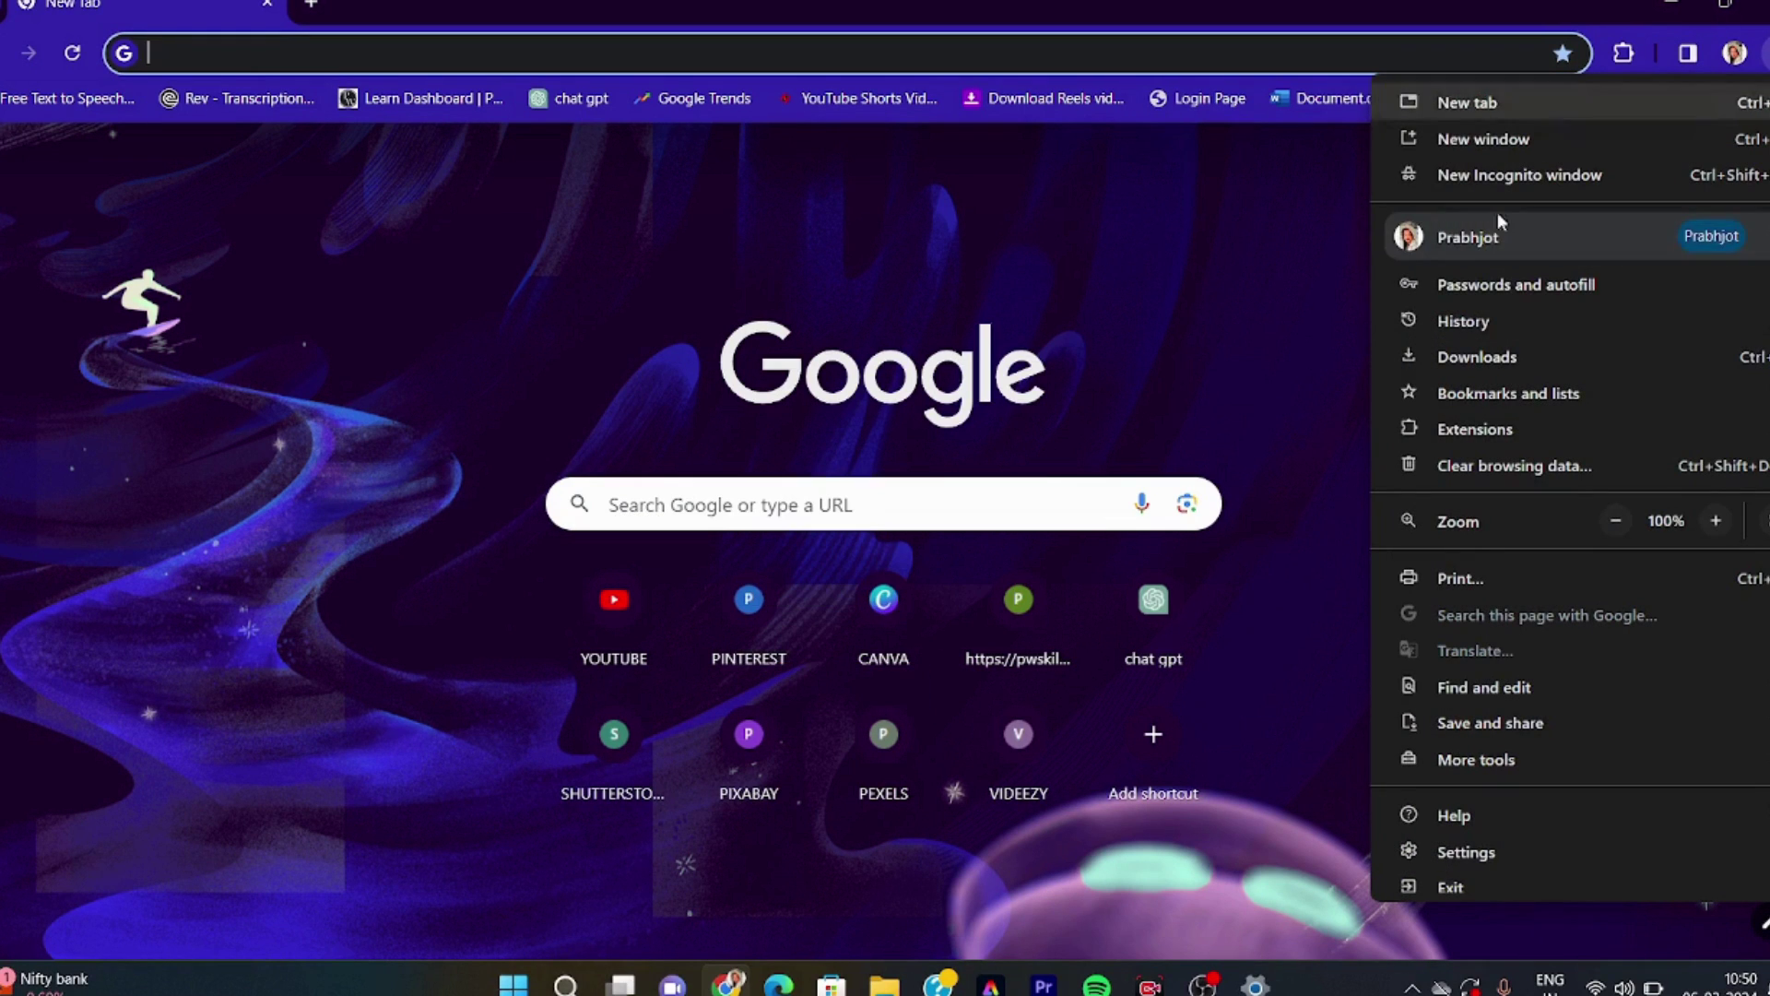
mouse_move(1518, 433)
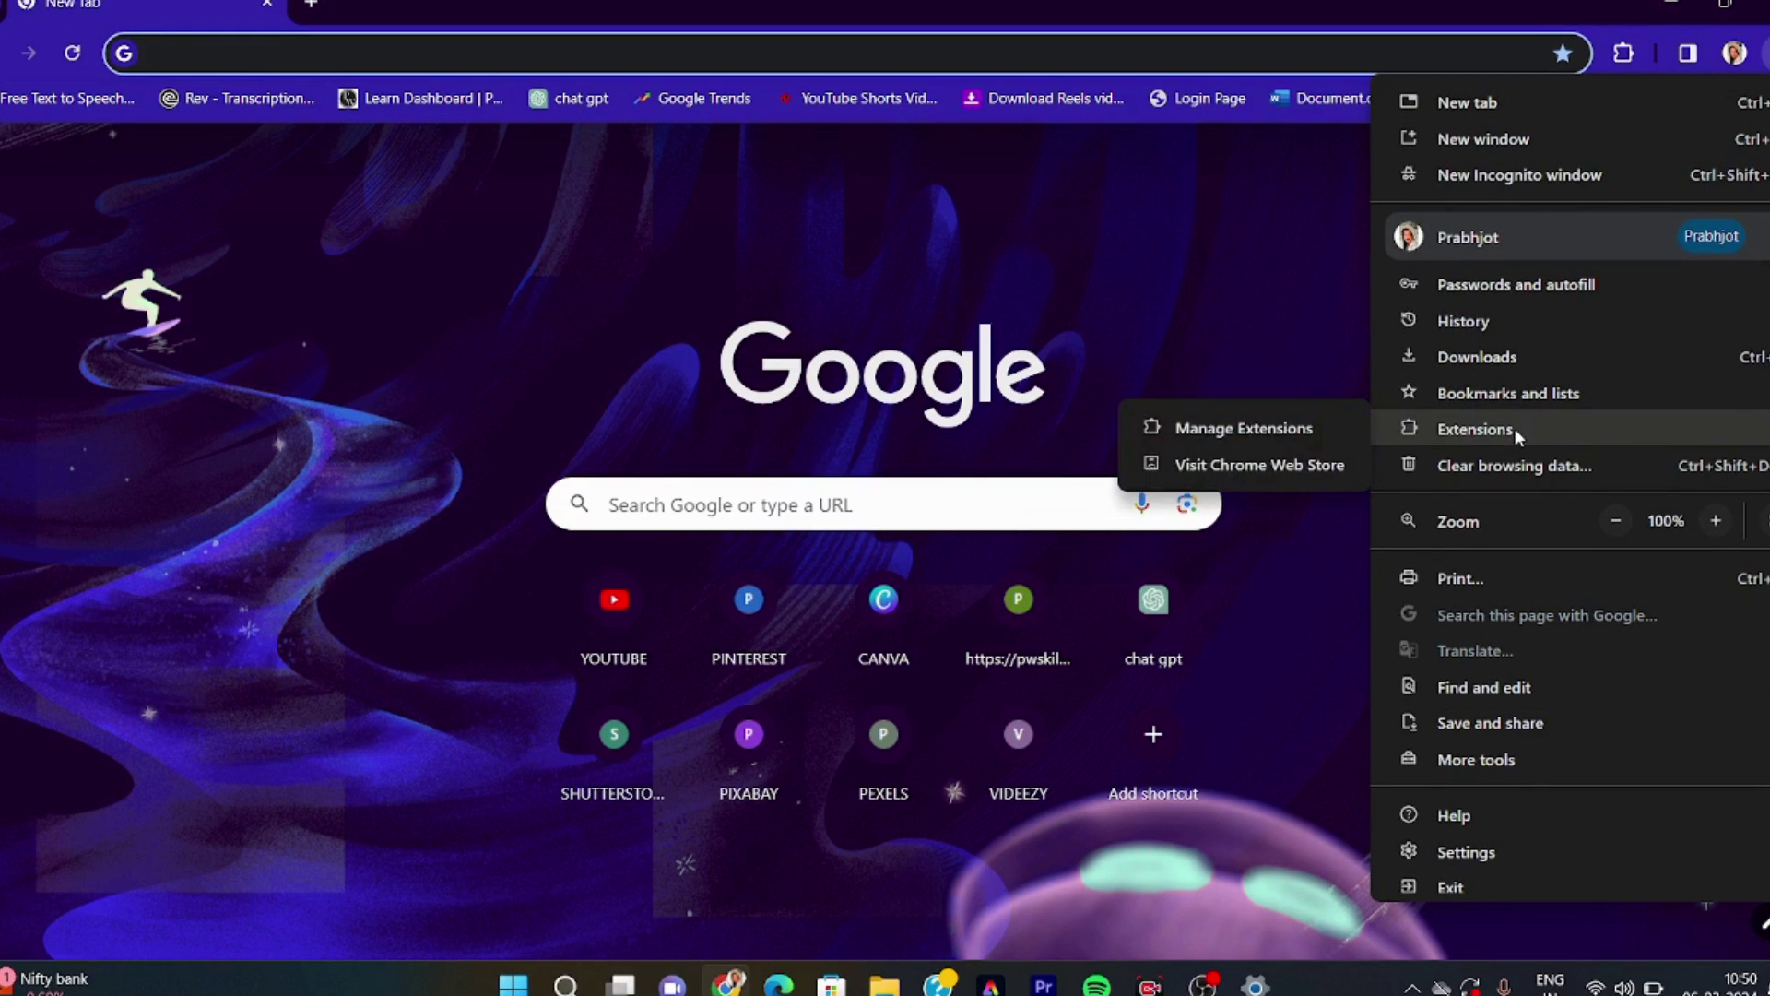
left_click(1287, 437)
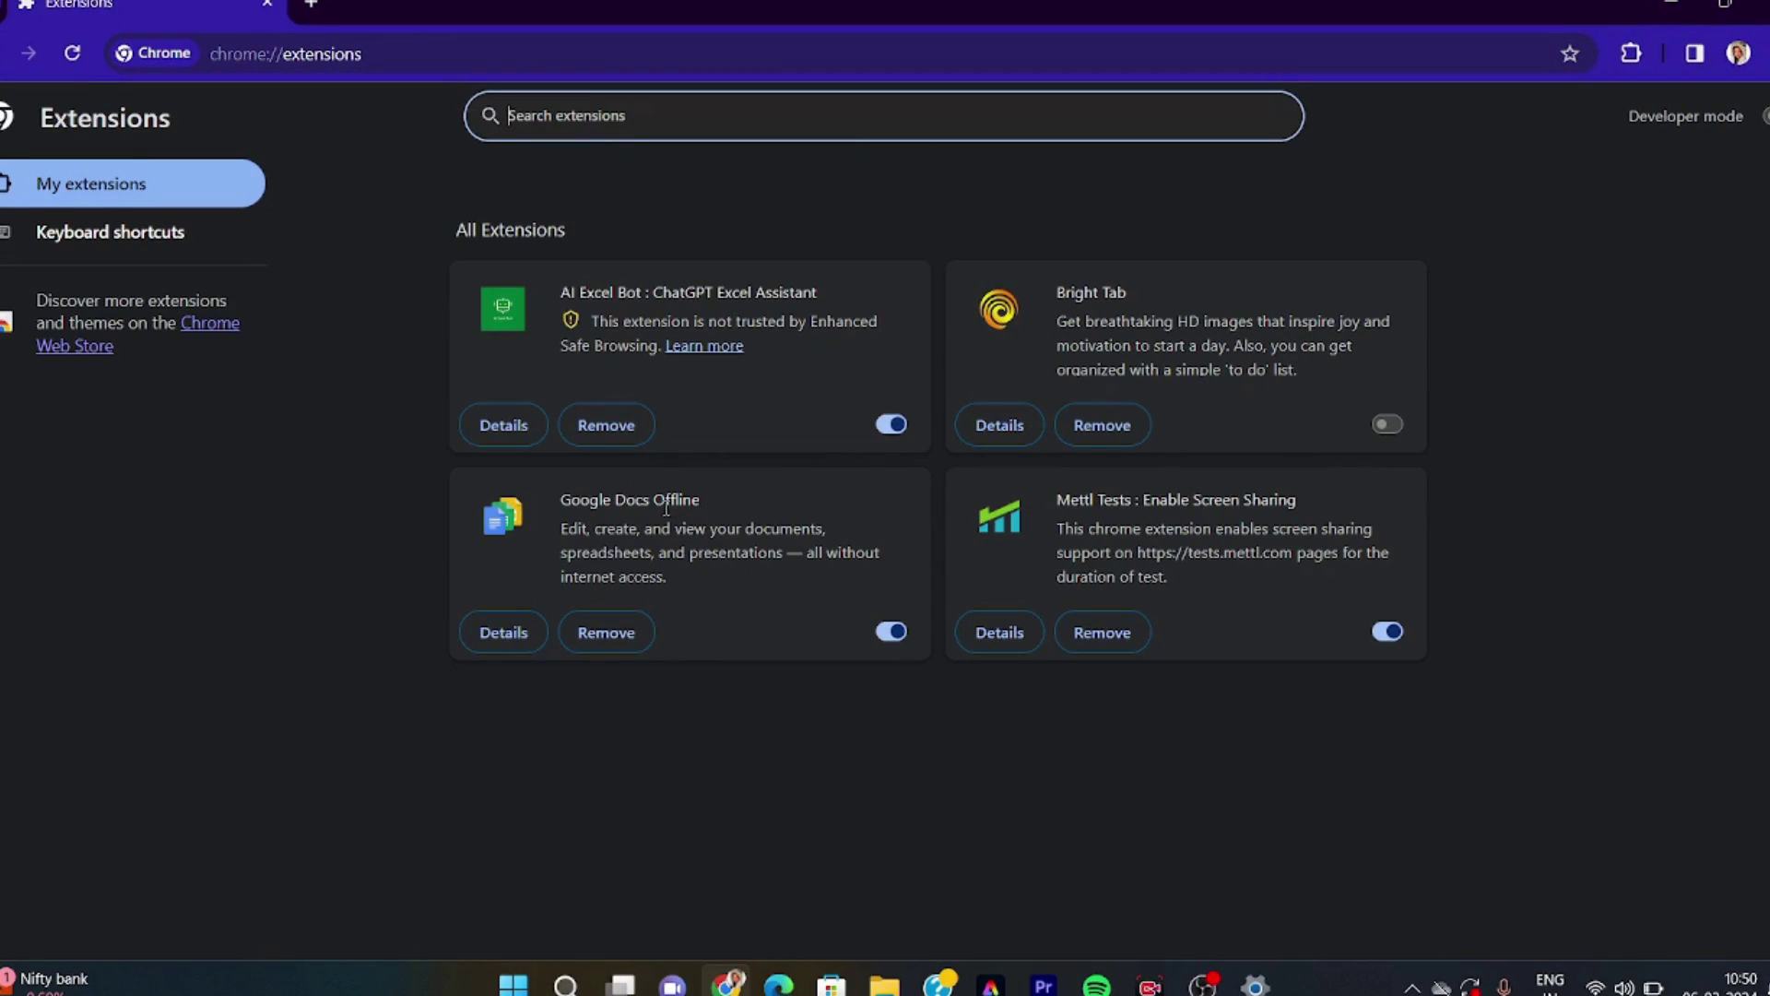
left_click(891, 424)
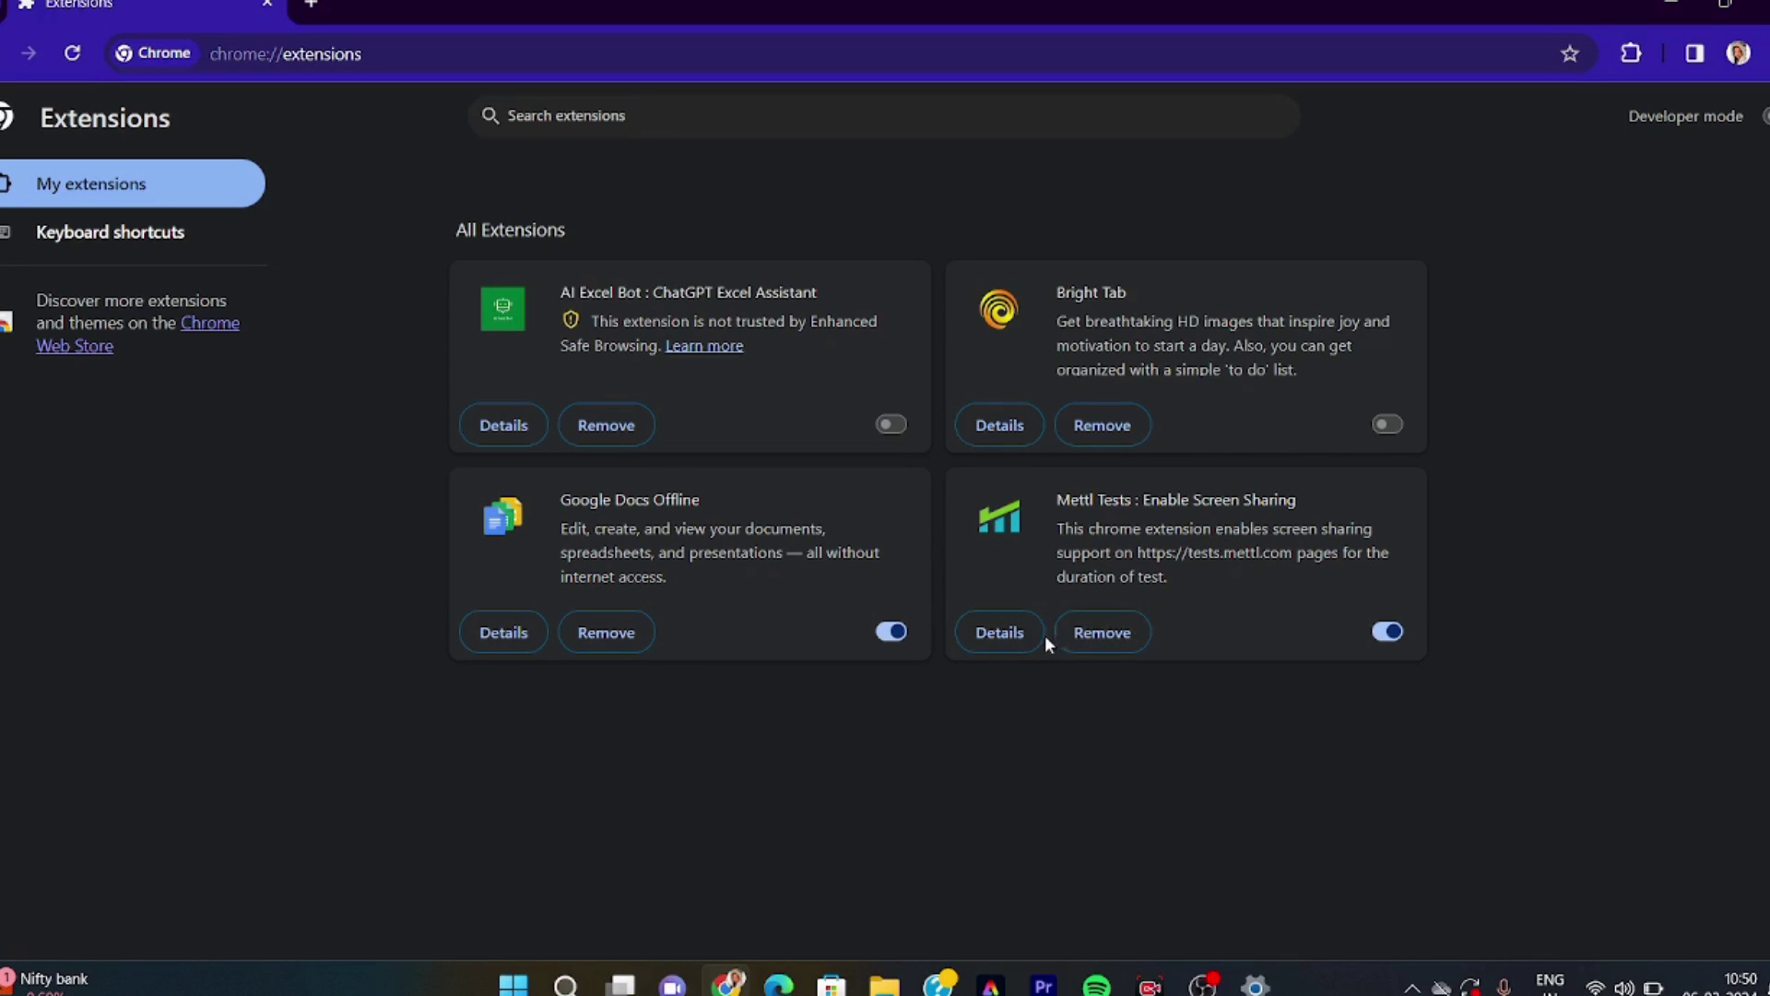
Review the details of the "Mettl Tests : Enable Screen Sharing" extension and open a new browser tab.
left_click(1013, 636)
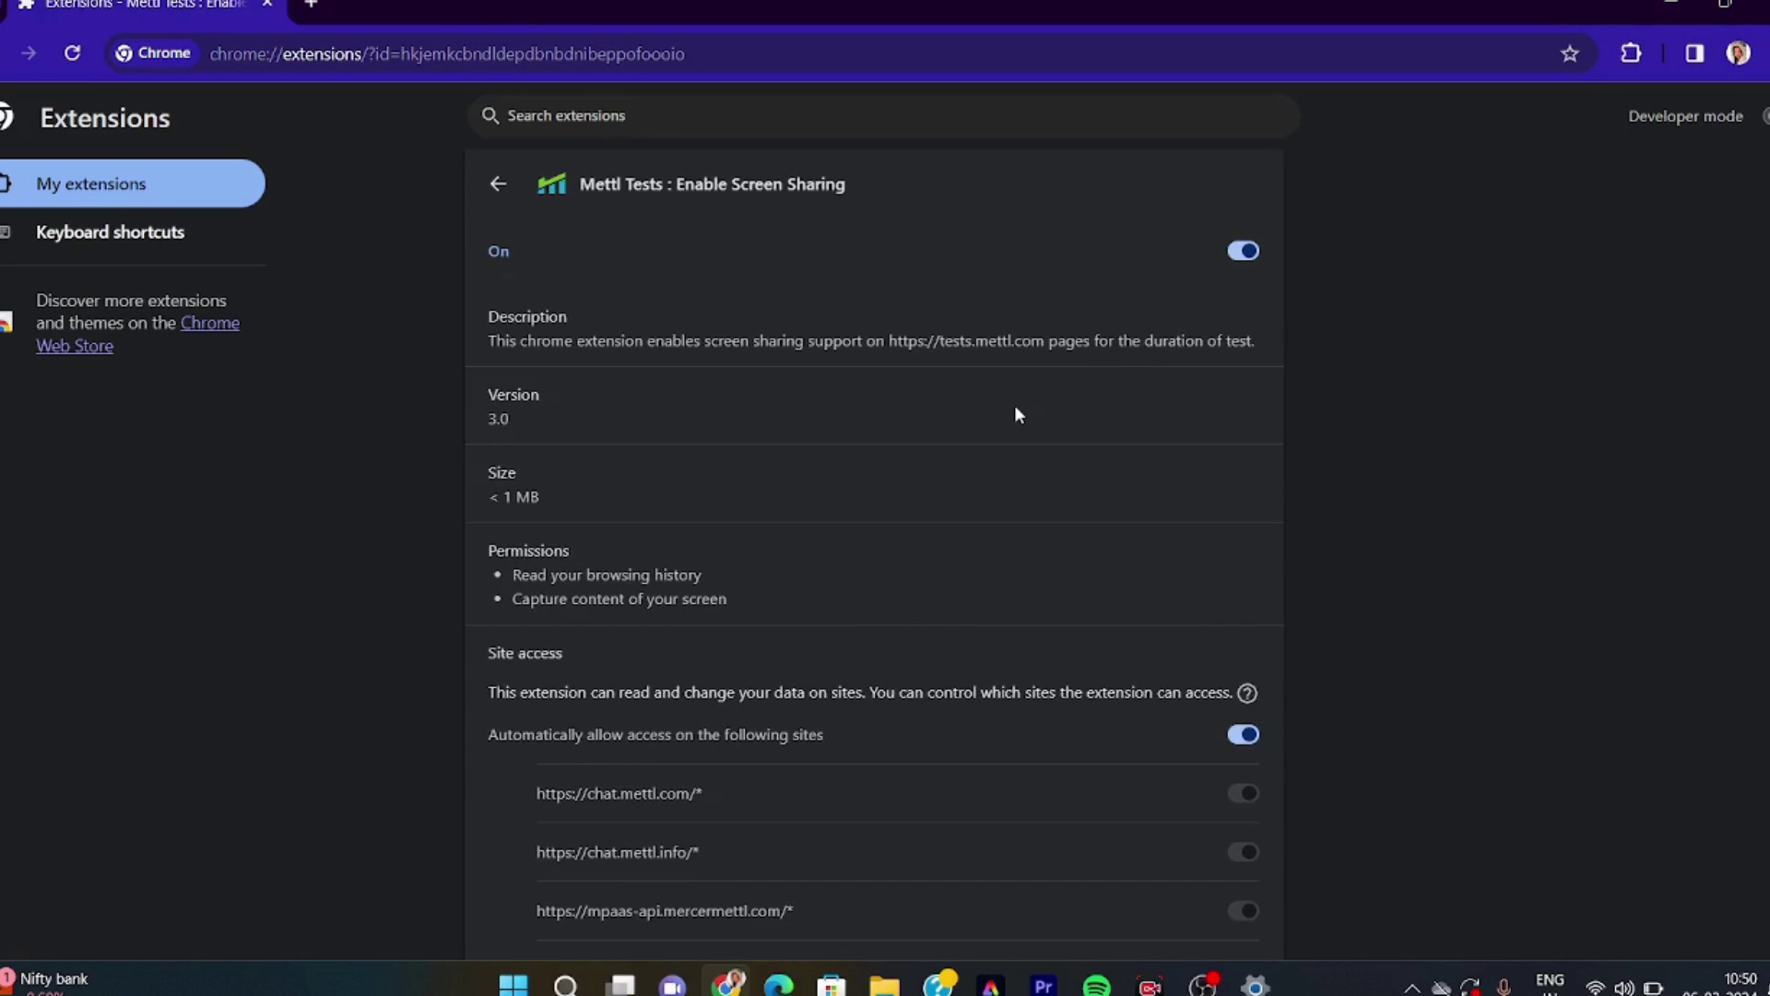
scroll(1016, 412, "down", 2)
scroll(1016, 411, "up", 2)
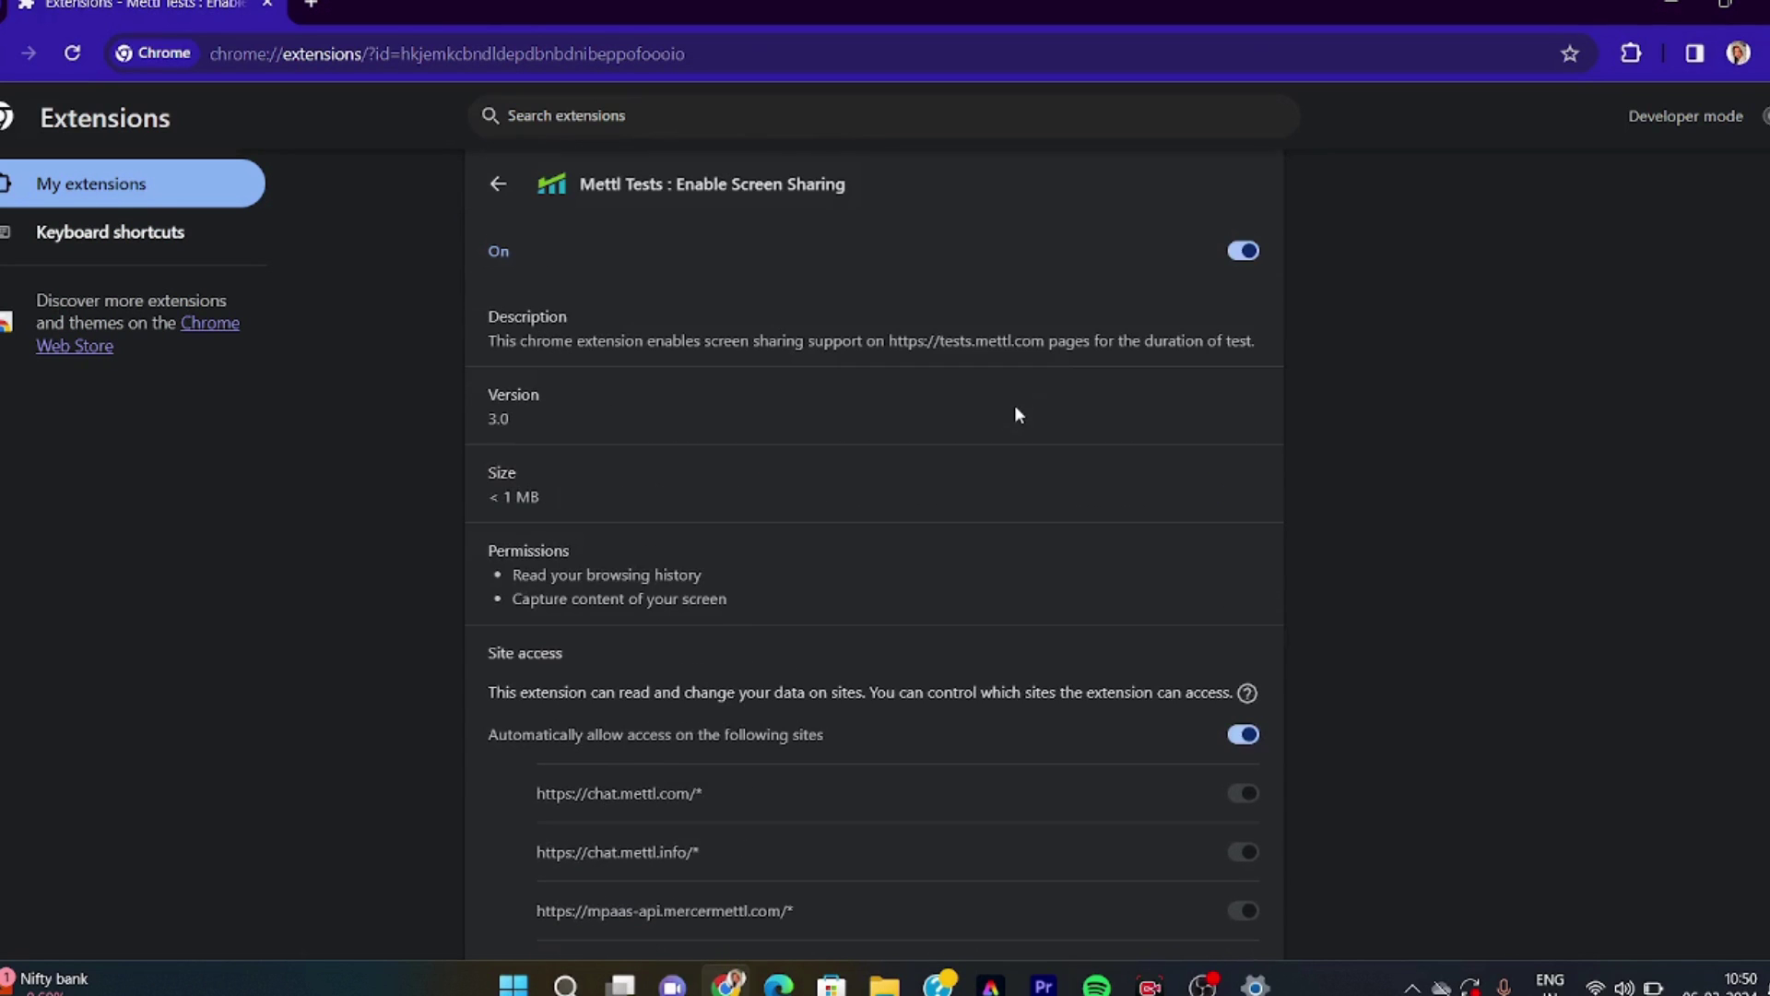
left_click(314, 7)
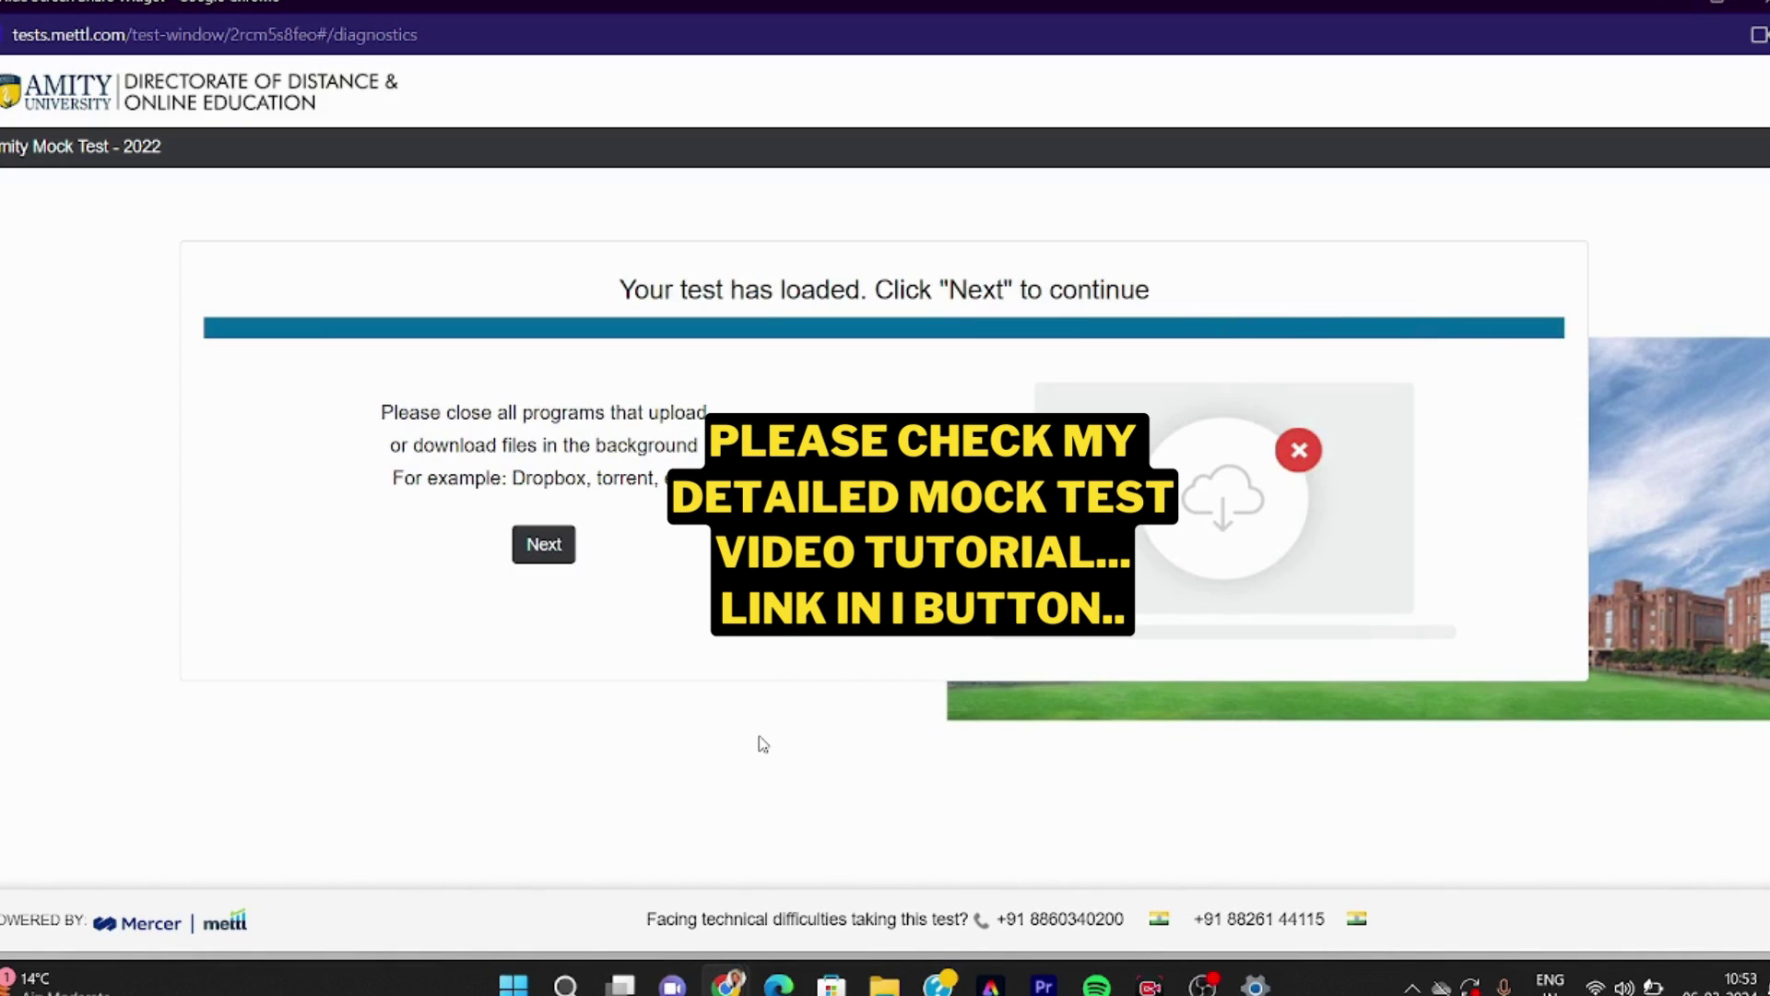
Continue to the registration form, fill it in with the saved contact details, accept the terms and proceed to the start page.
left_click(565, 546)
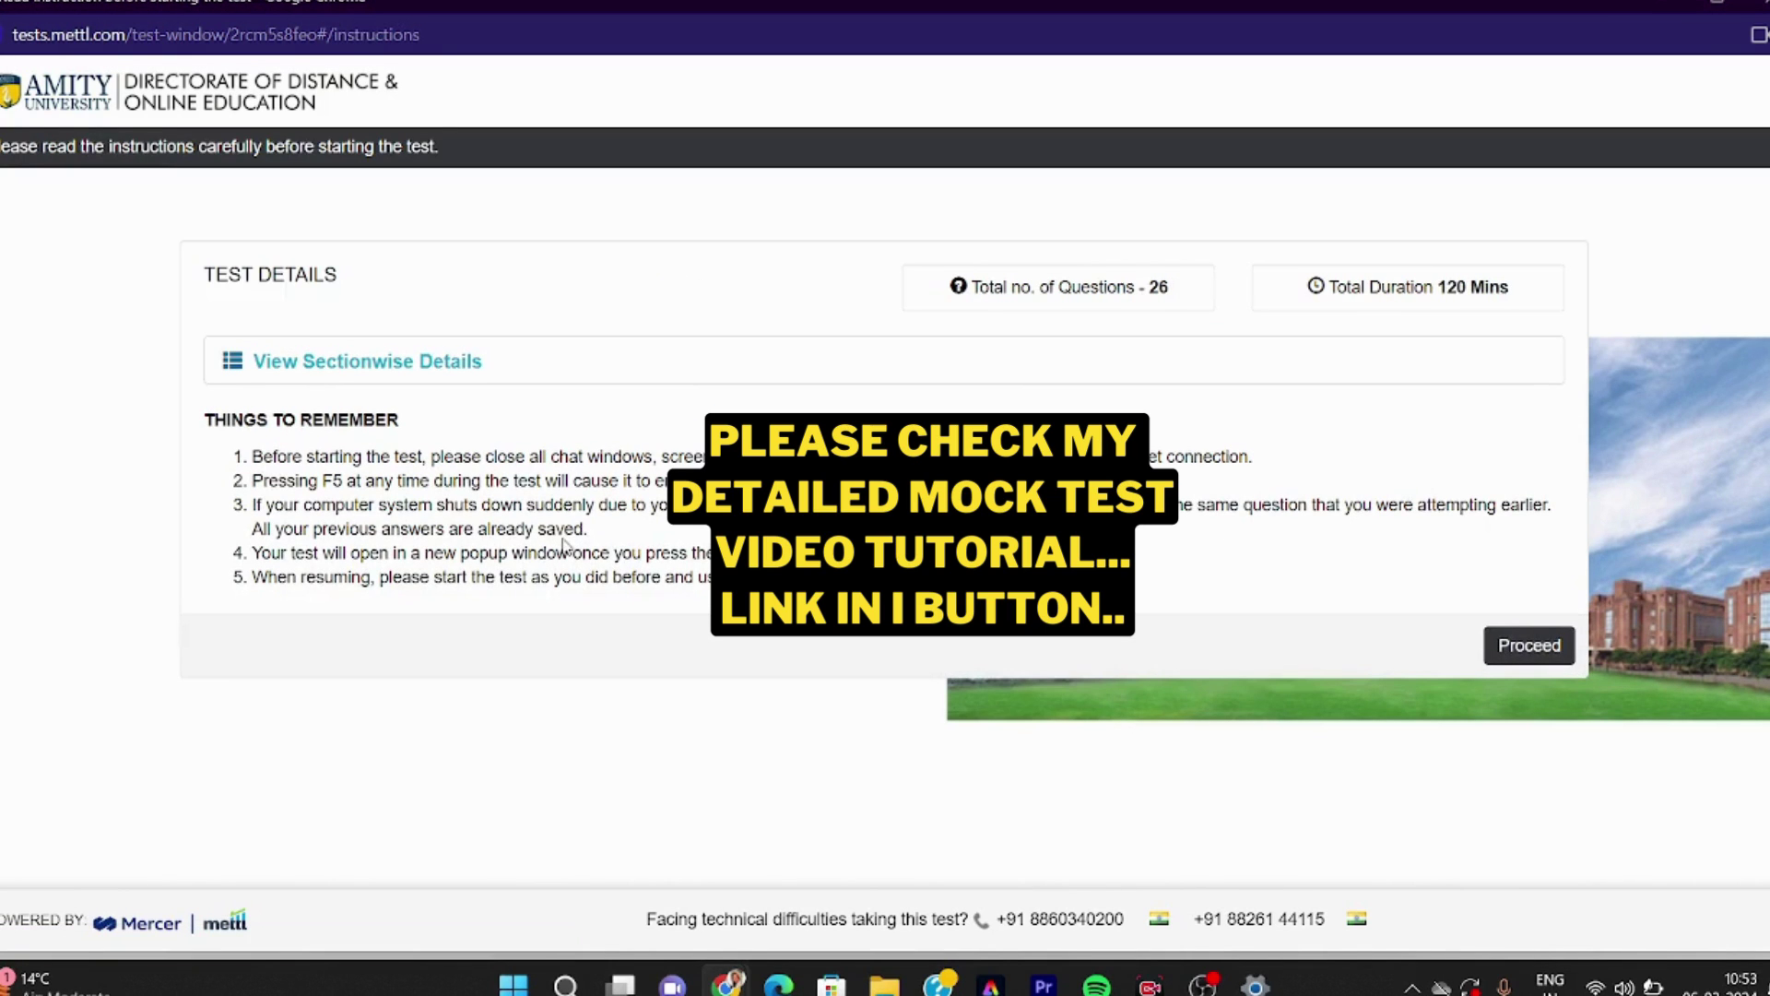
left_click(1530, 645)
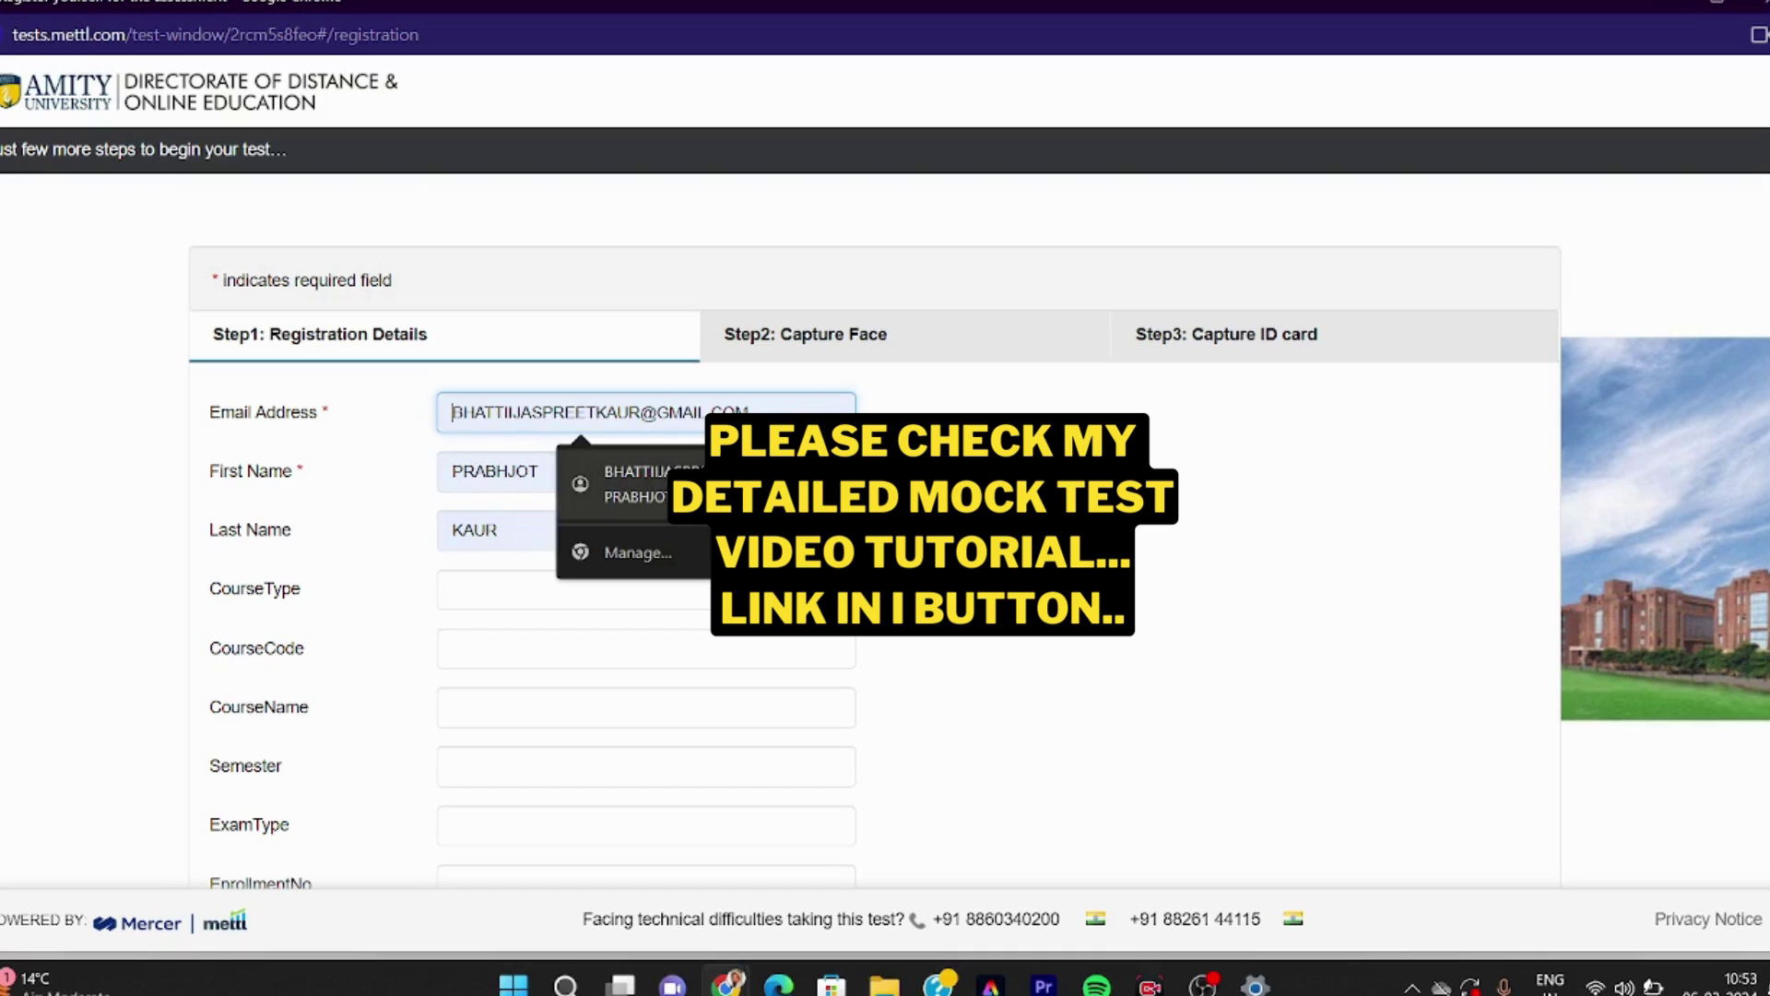
left_click(686, 484)
scroll(816, 216, "down", 1)
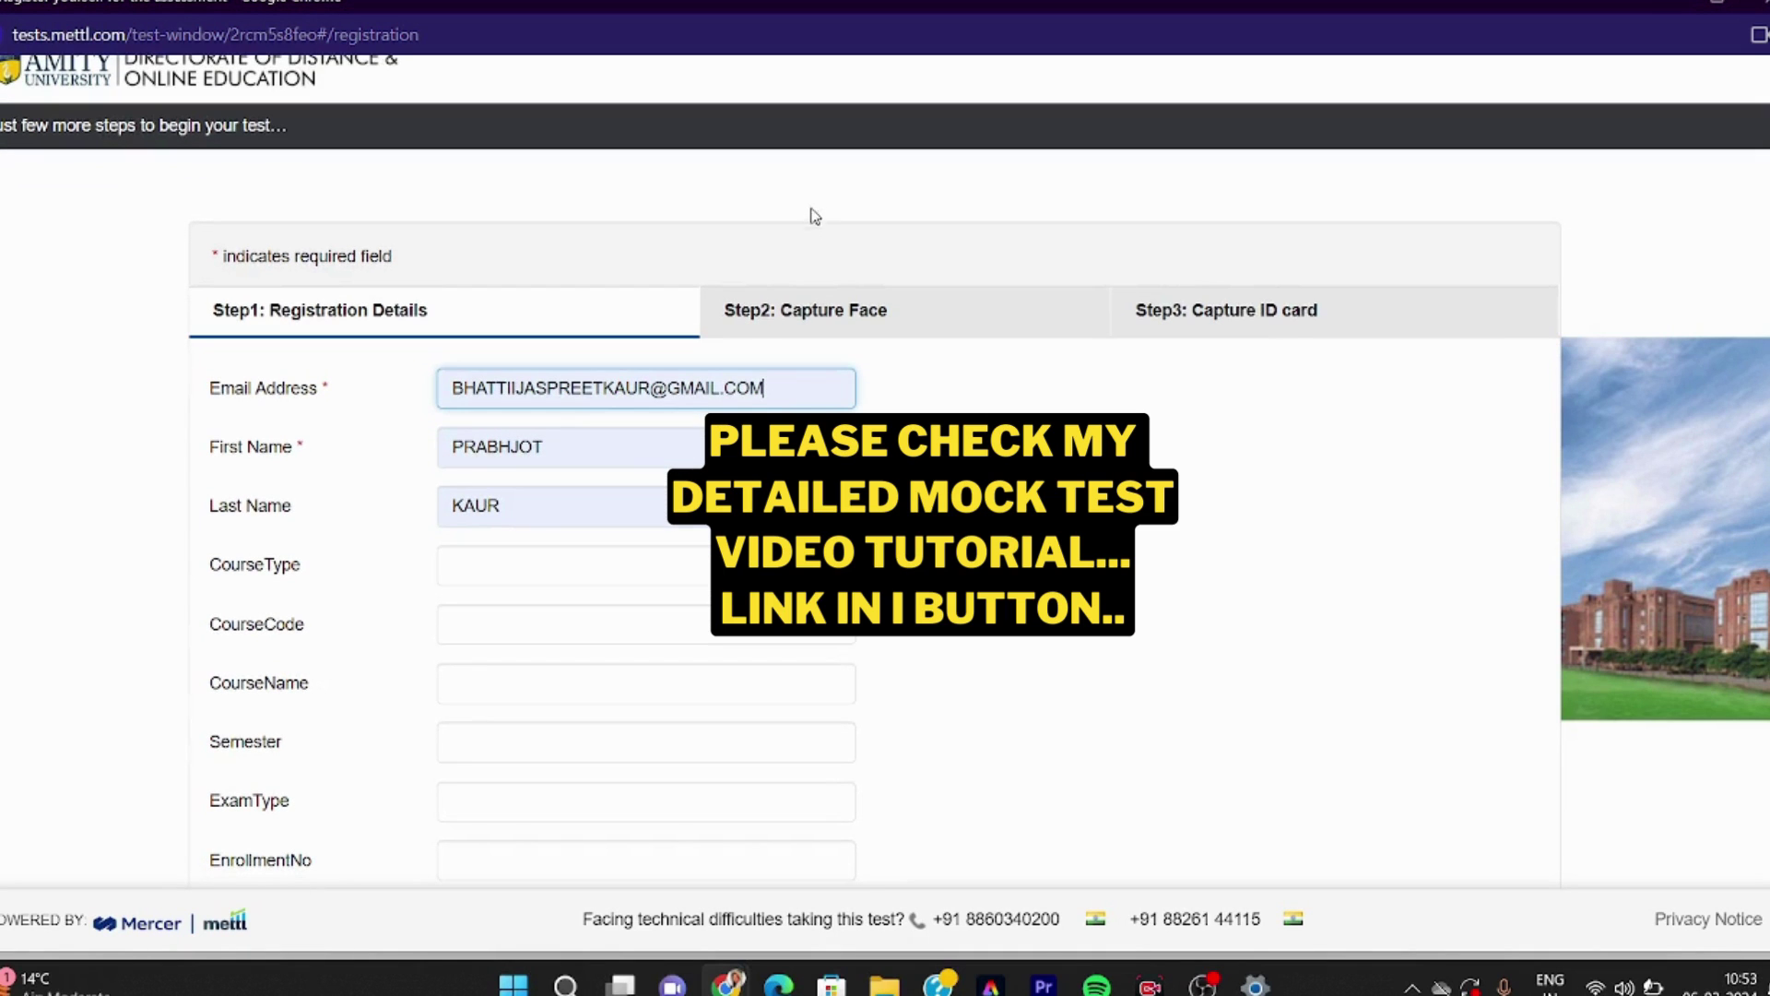
left_click(805, 311)
scroll(583, 500, "down", 4)
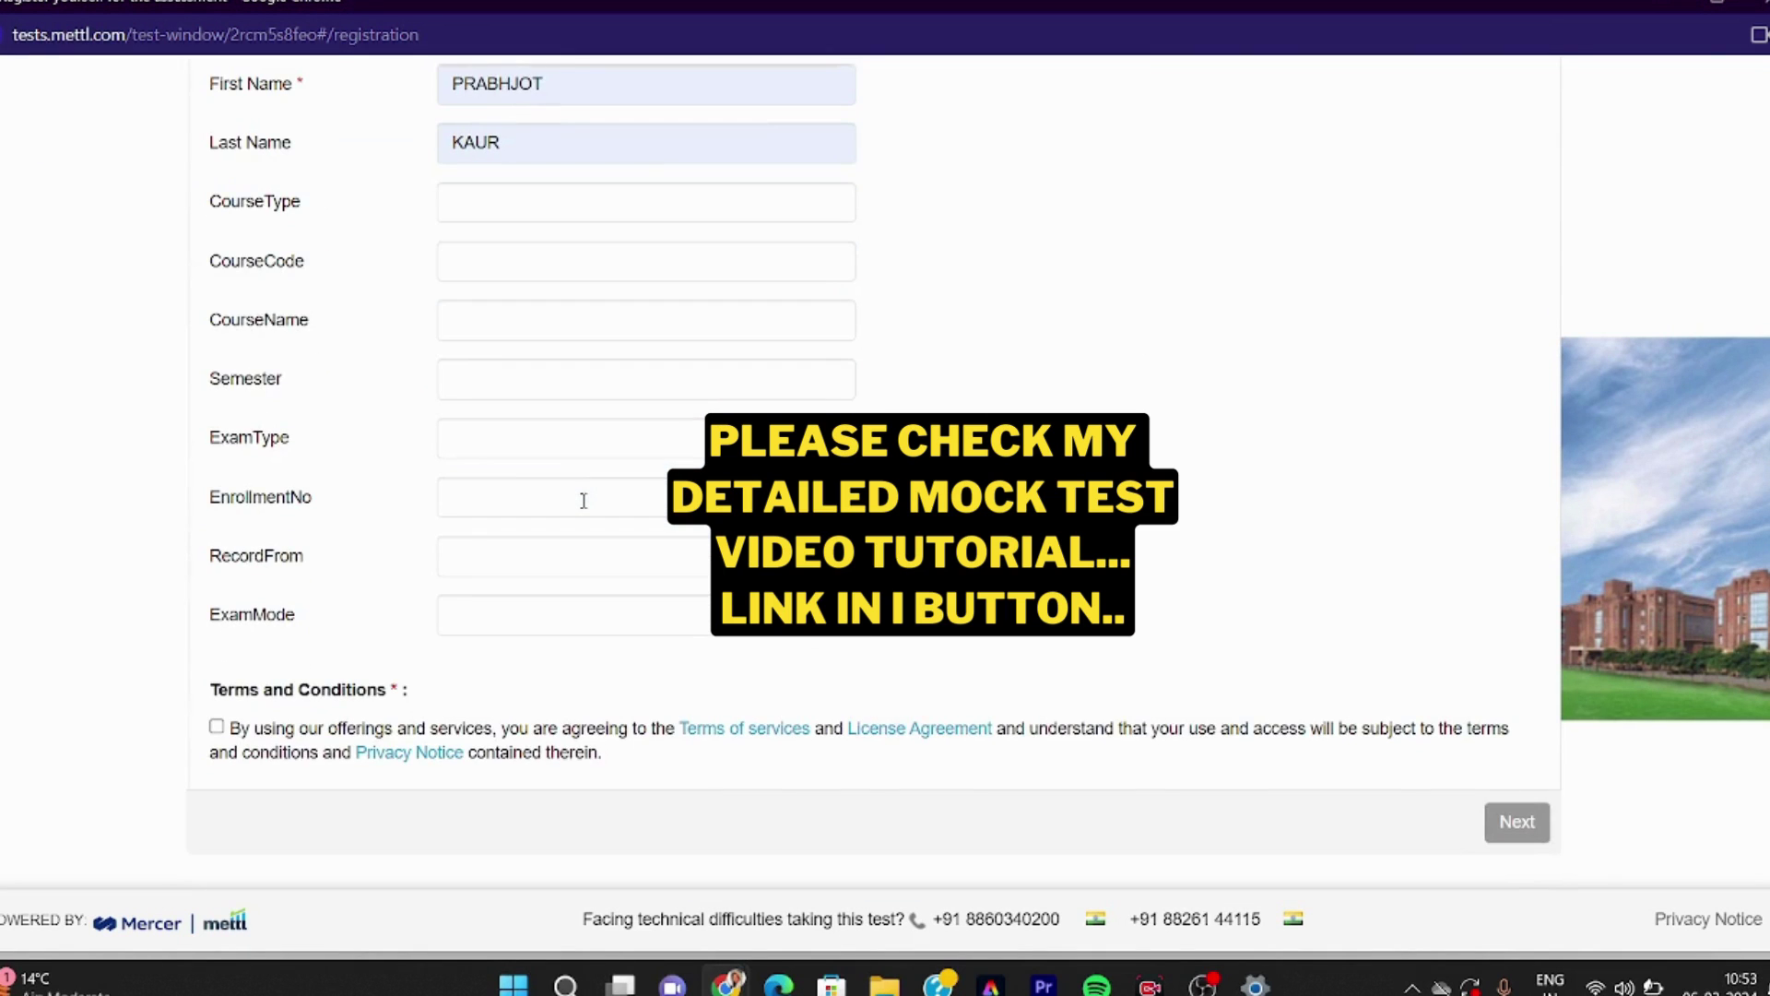
left_click(217, 735)
left_click(1516, 830)
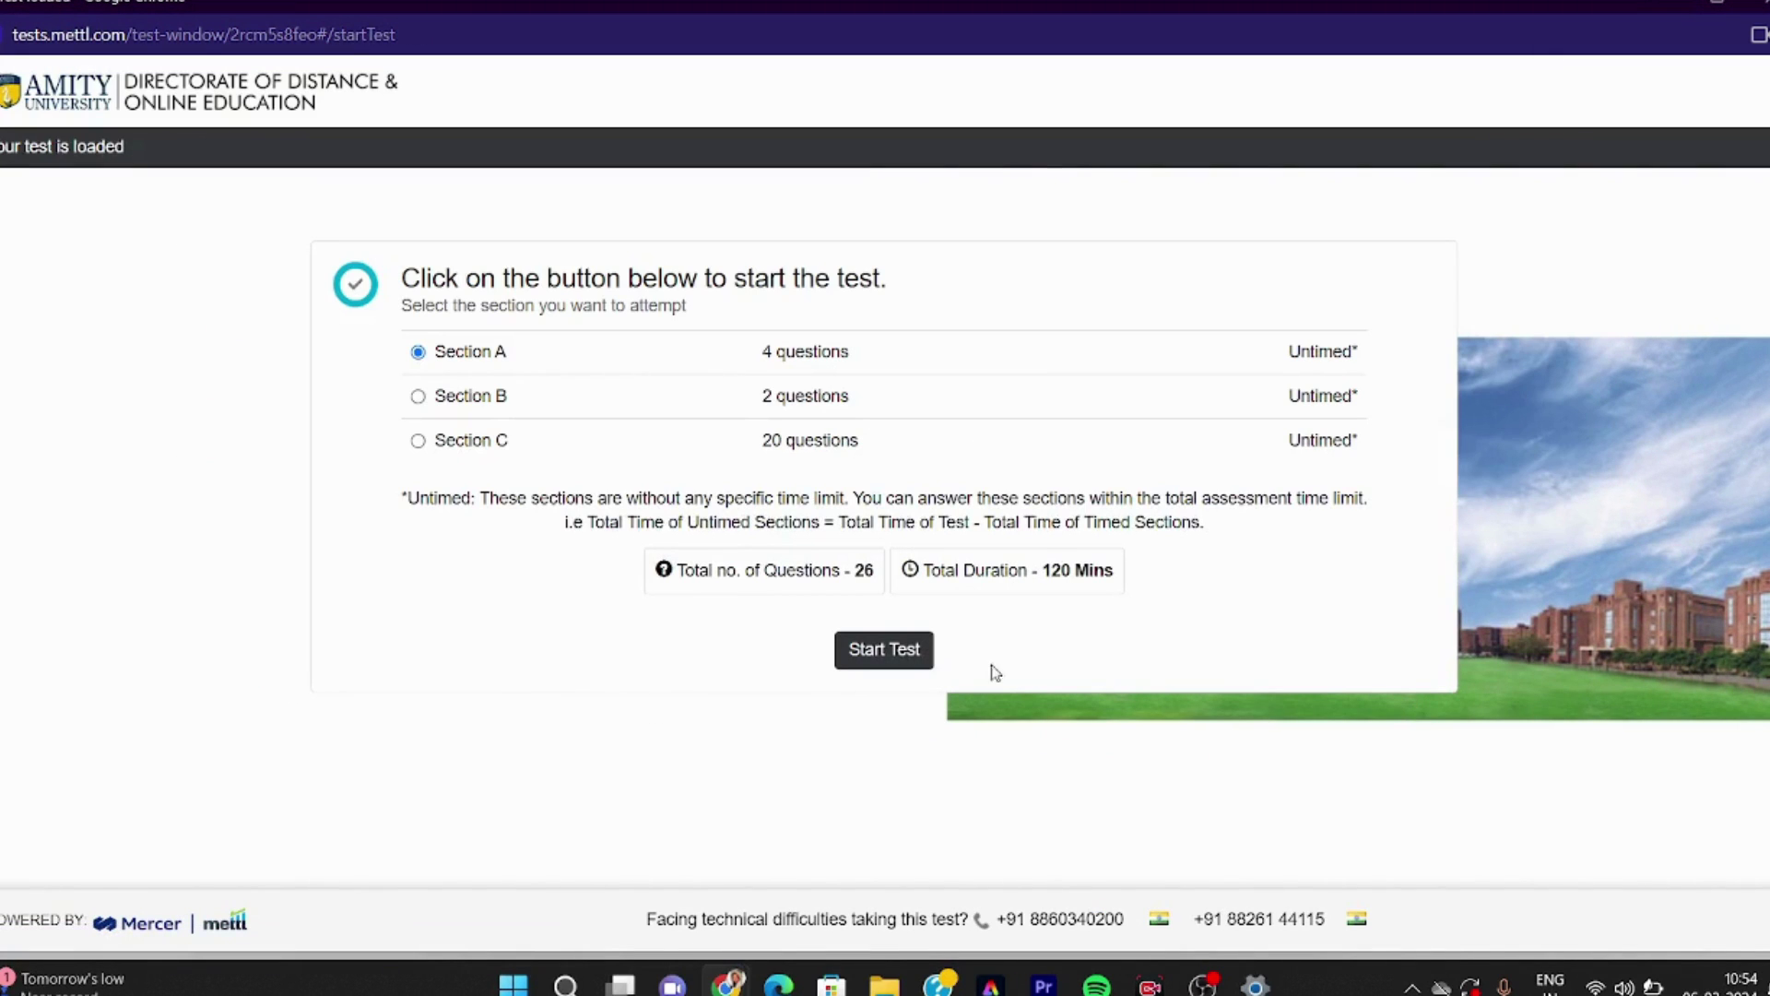
Start the mock test with Section A, consent to the monitored session and dismiss the section instructions.
left_click(920, 650)
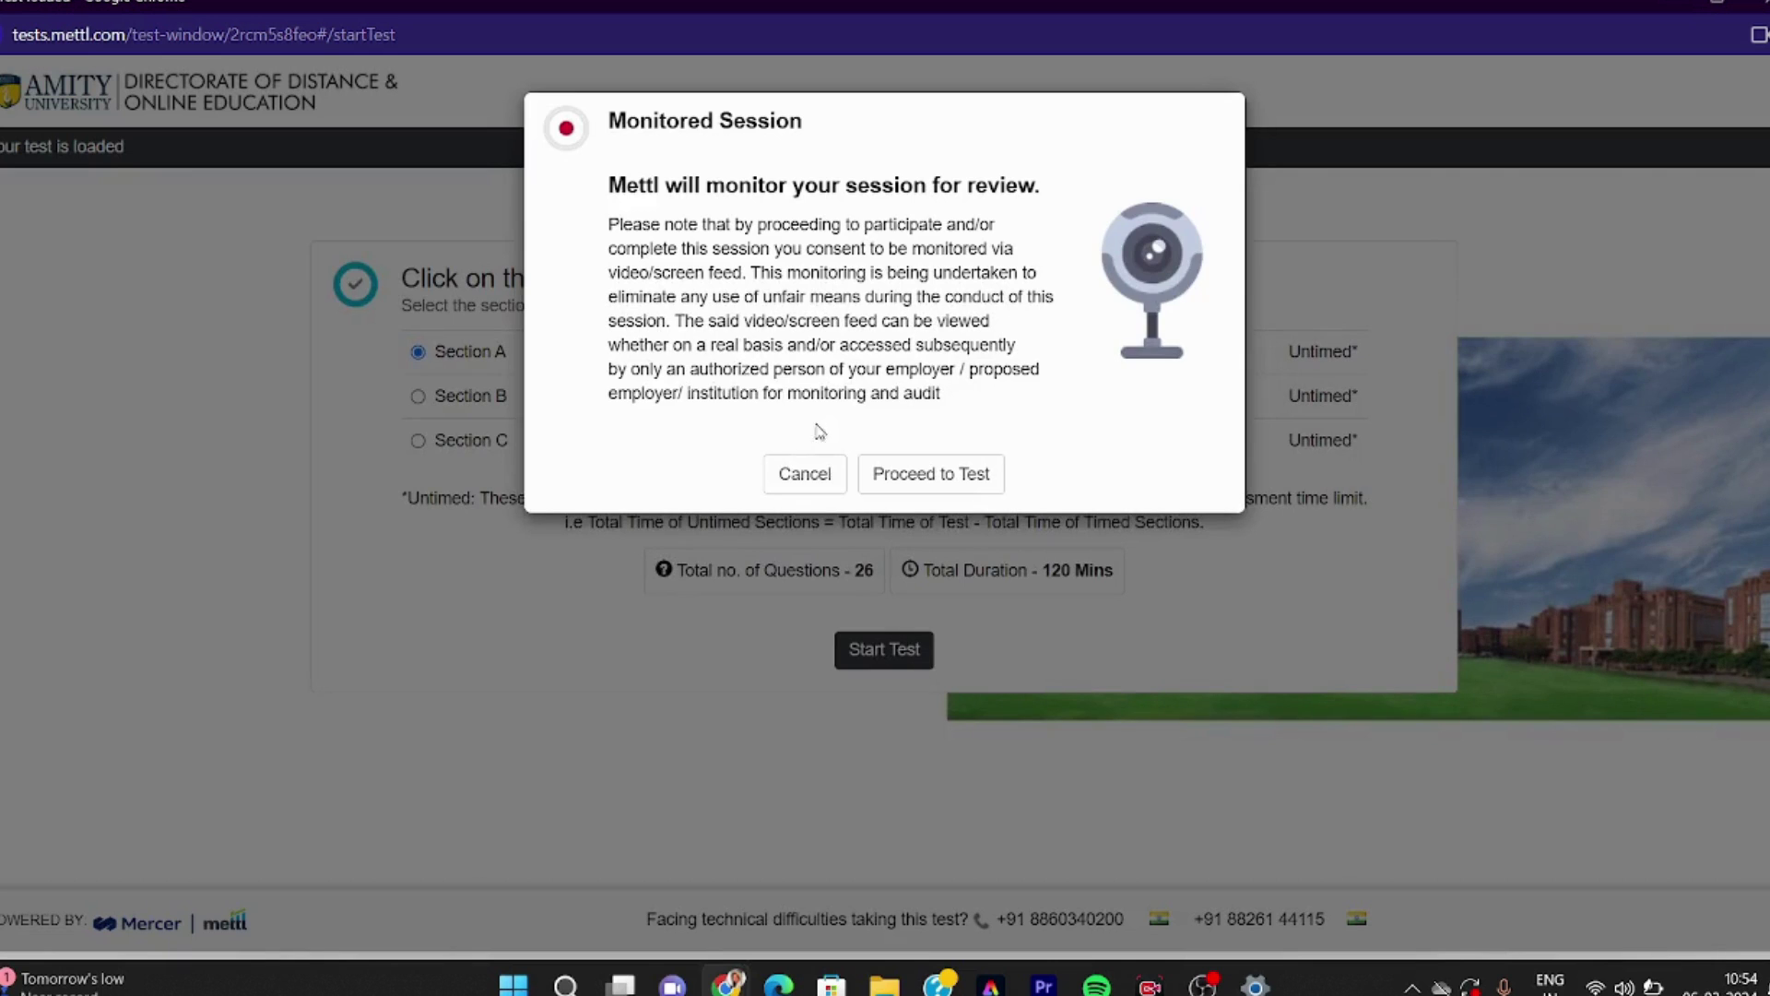
left_click(964, 495)
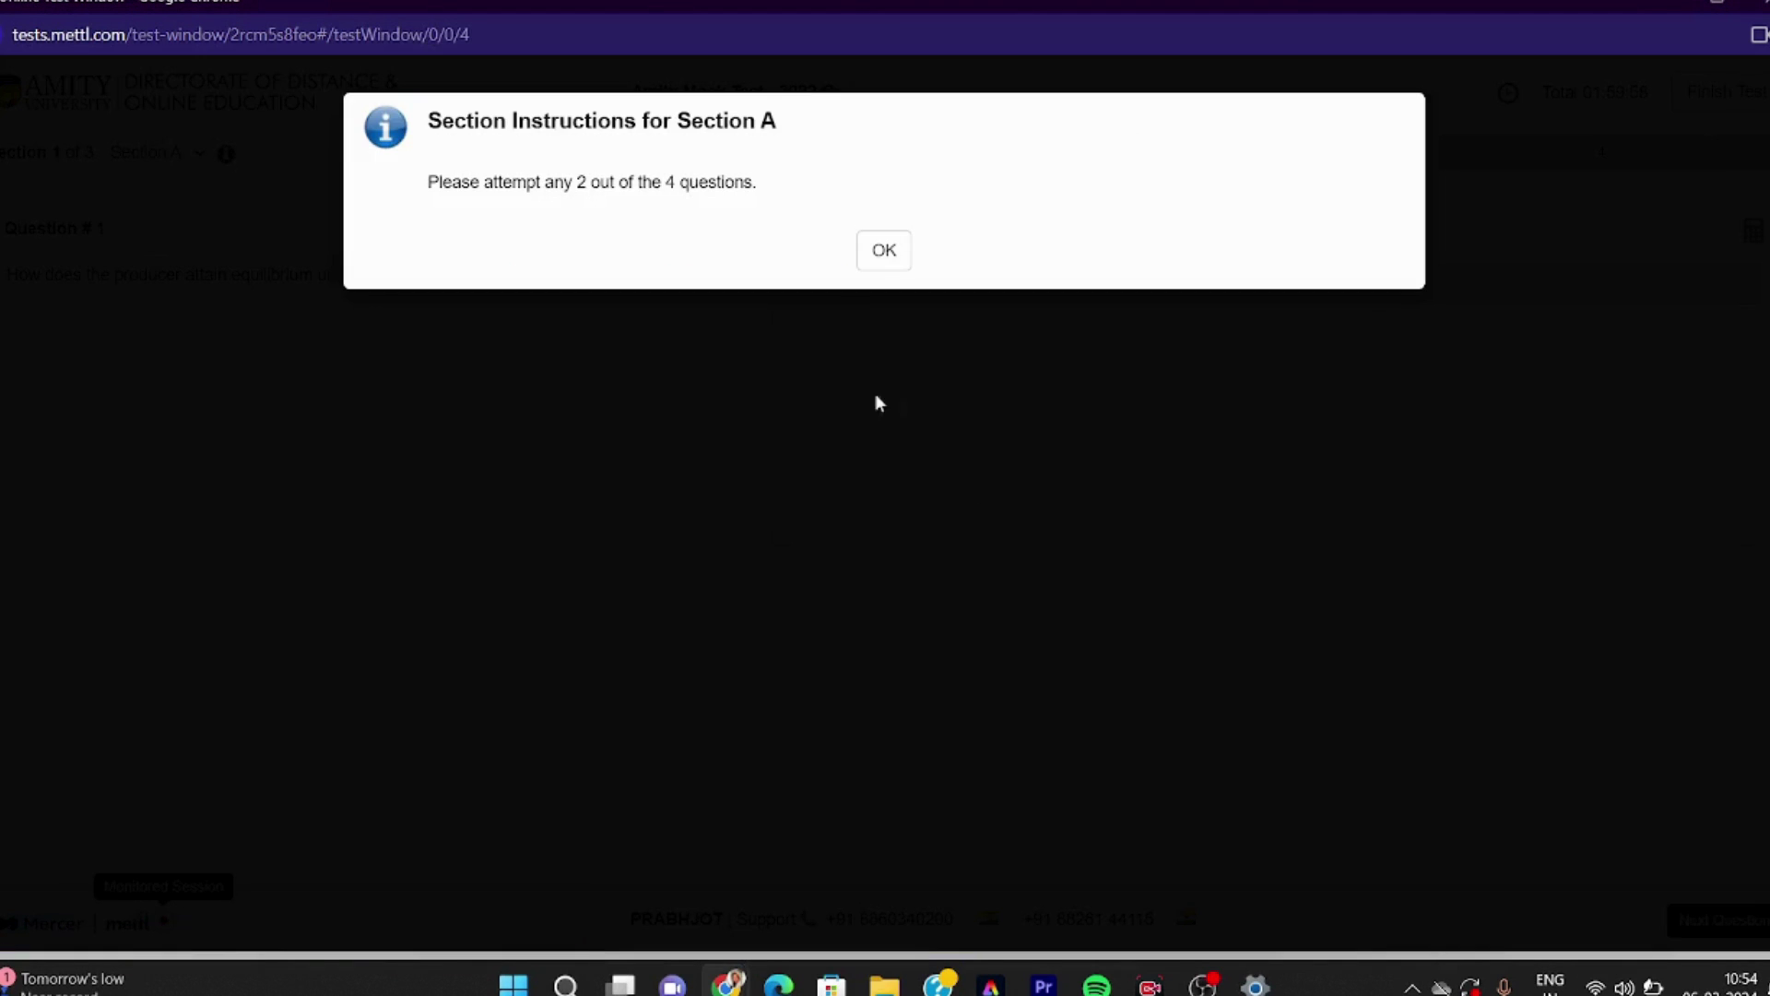
left_click(882, 254)
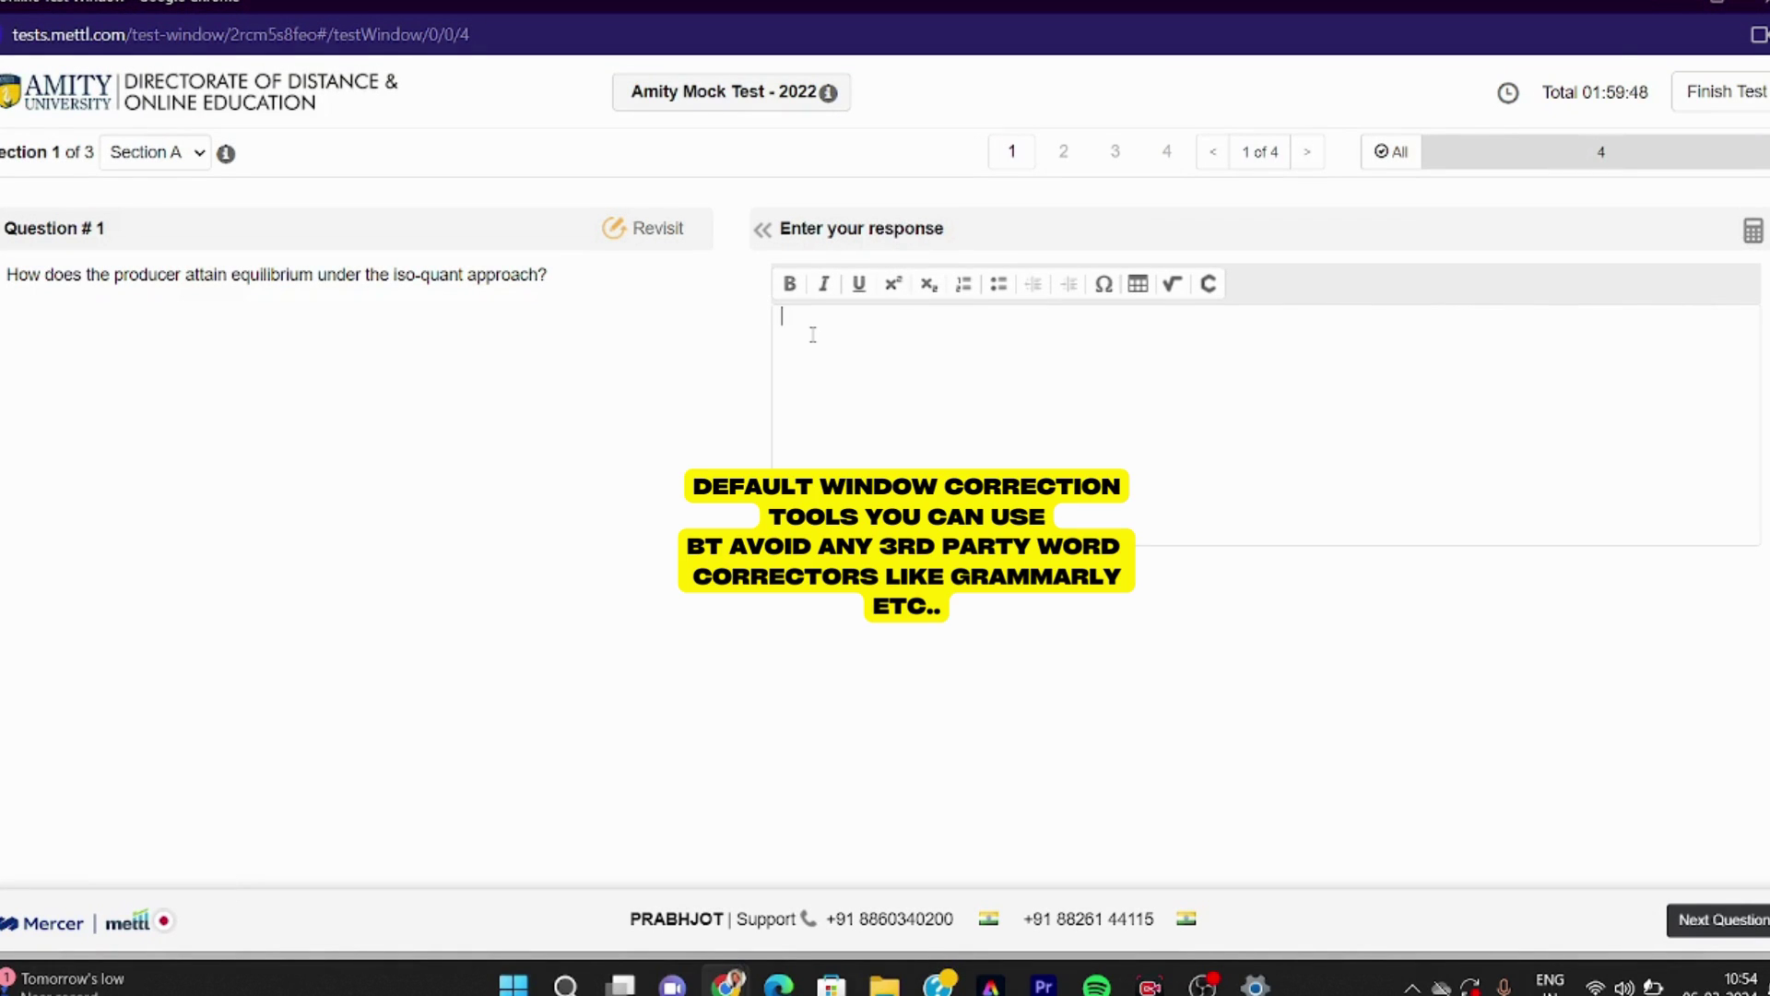
Enter "equilibrium and" as the response to Question 1, completing "equilibrium" from the Windows text suggestions.
type("equi")
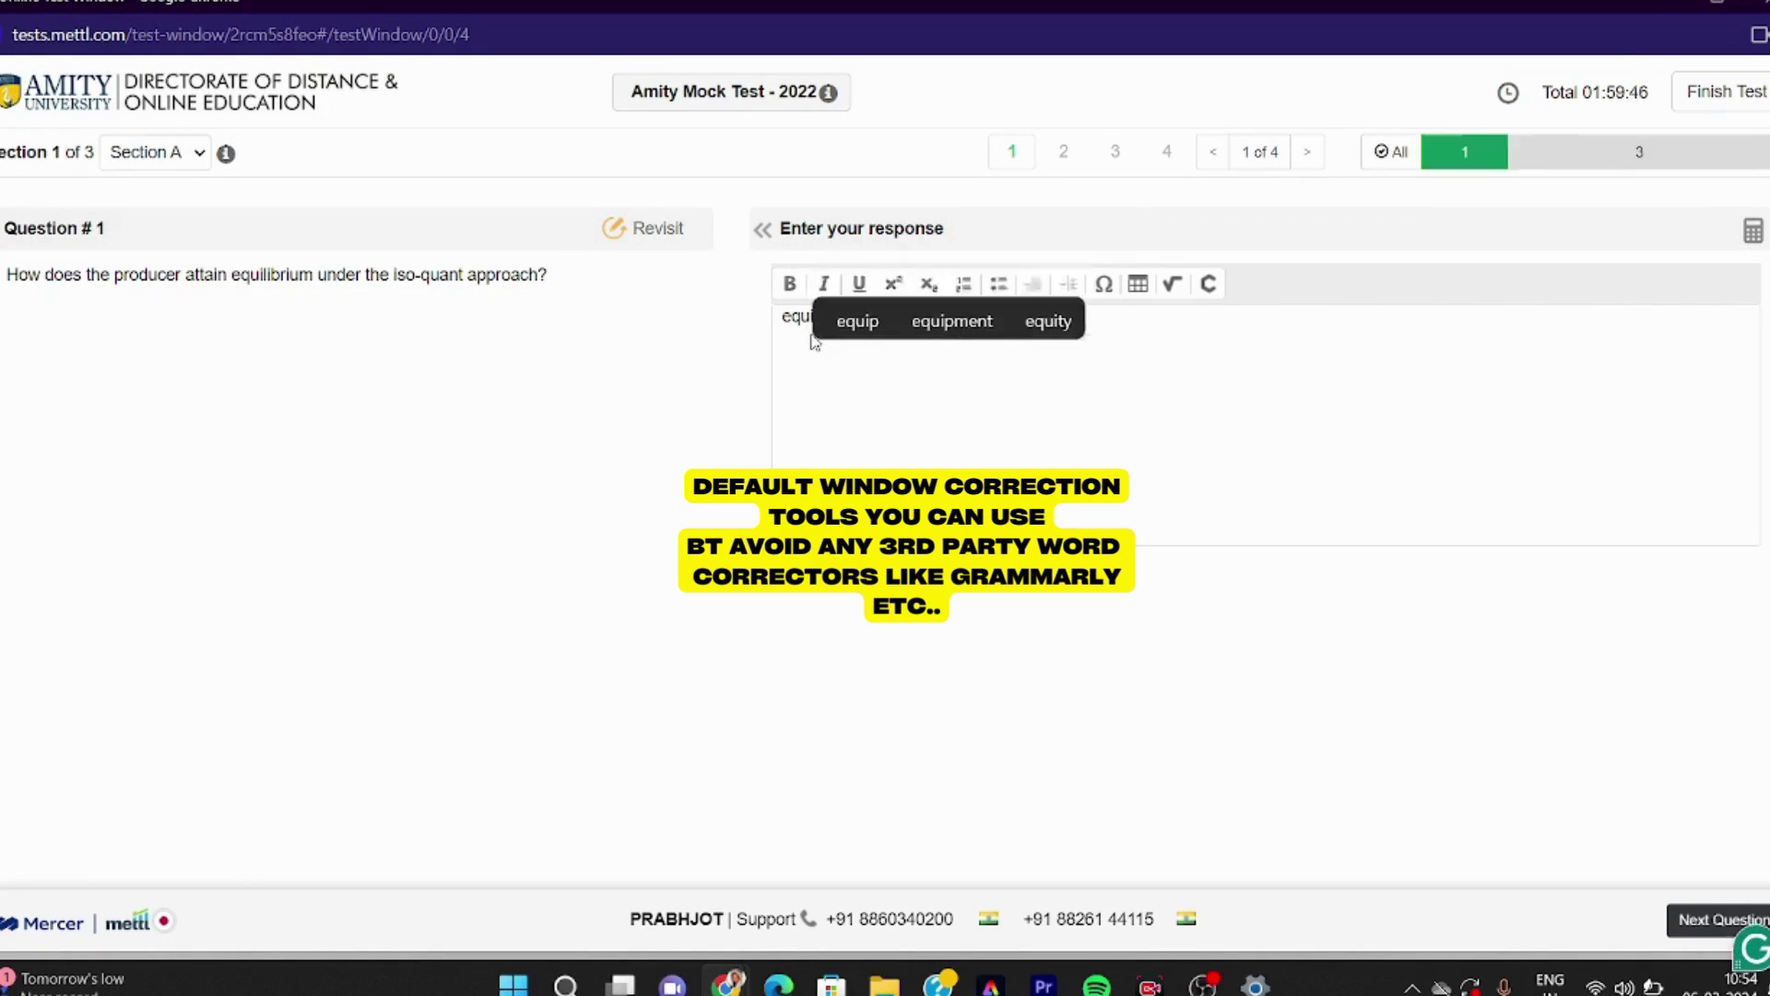
type("lli")
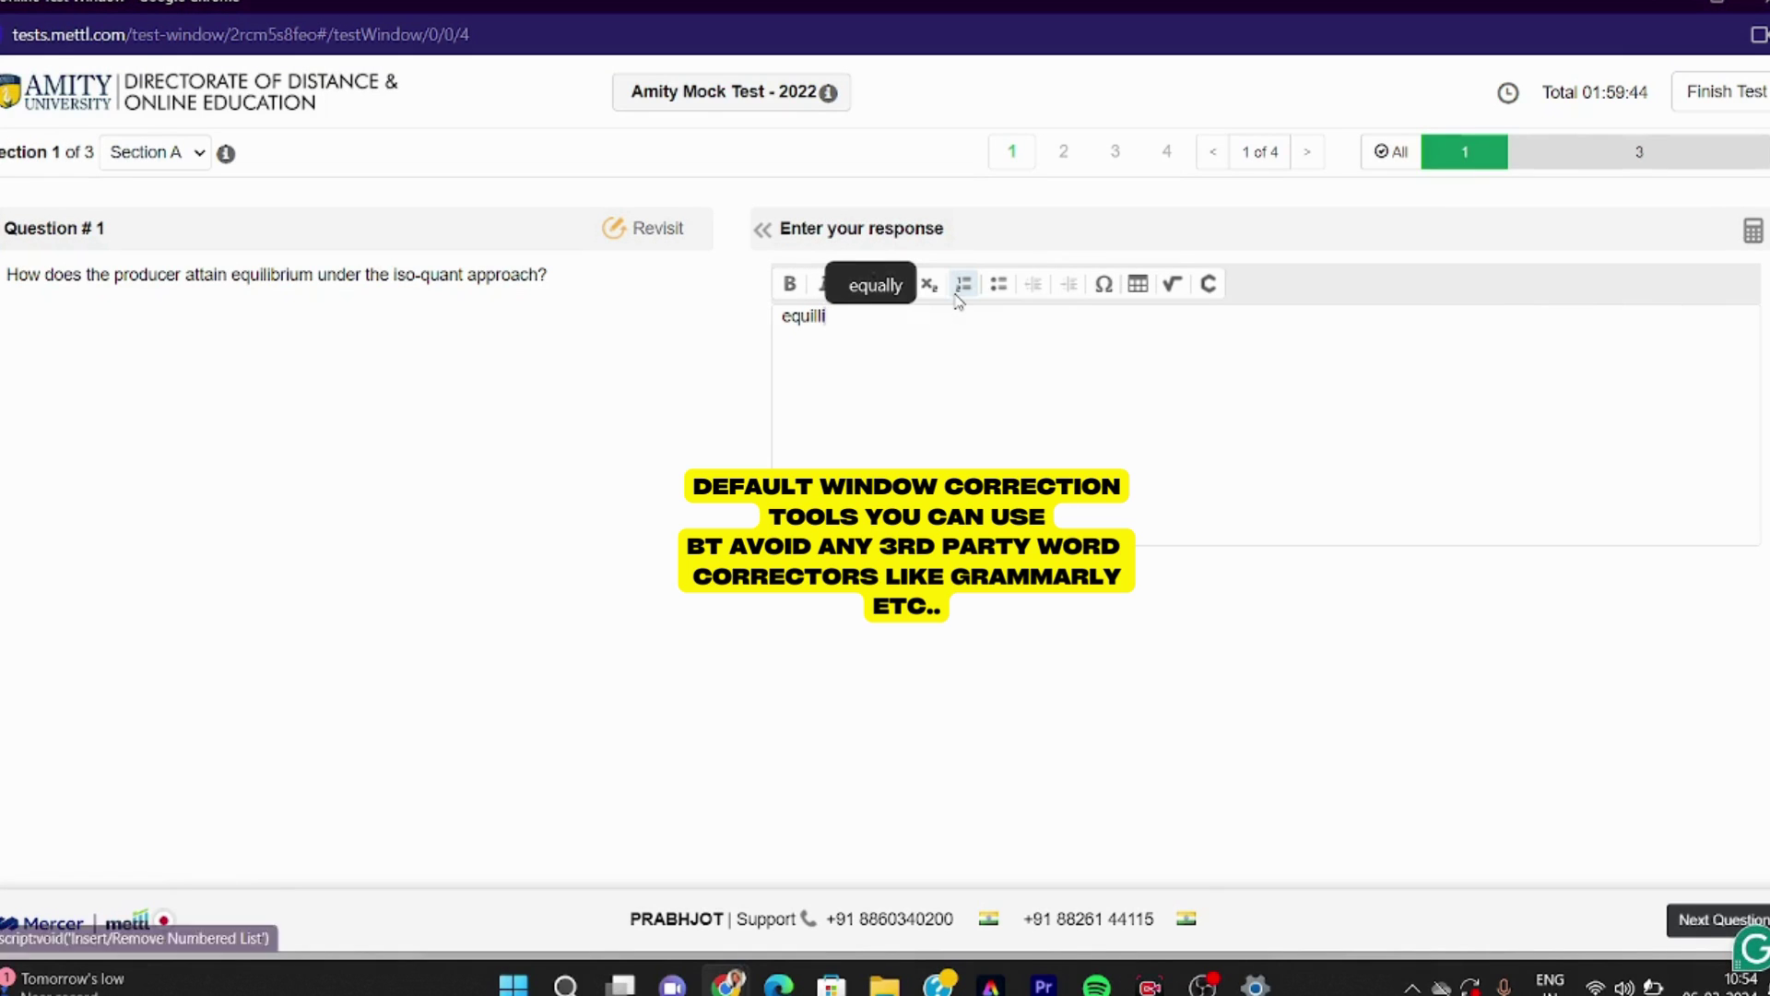
key("BackSpace")
key("BackSpace")
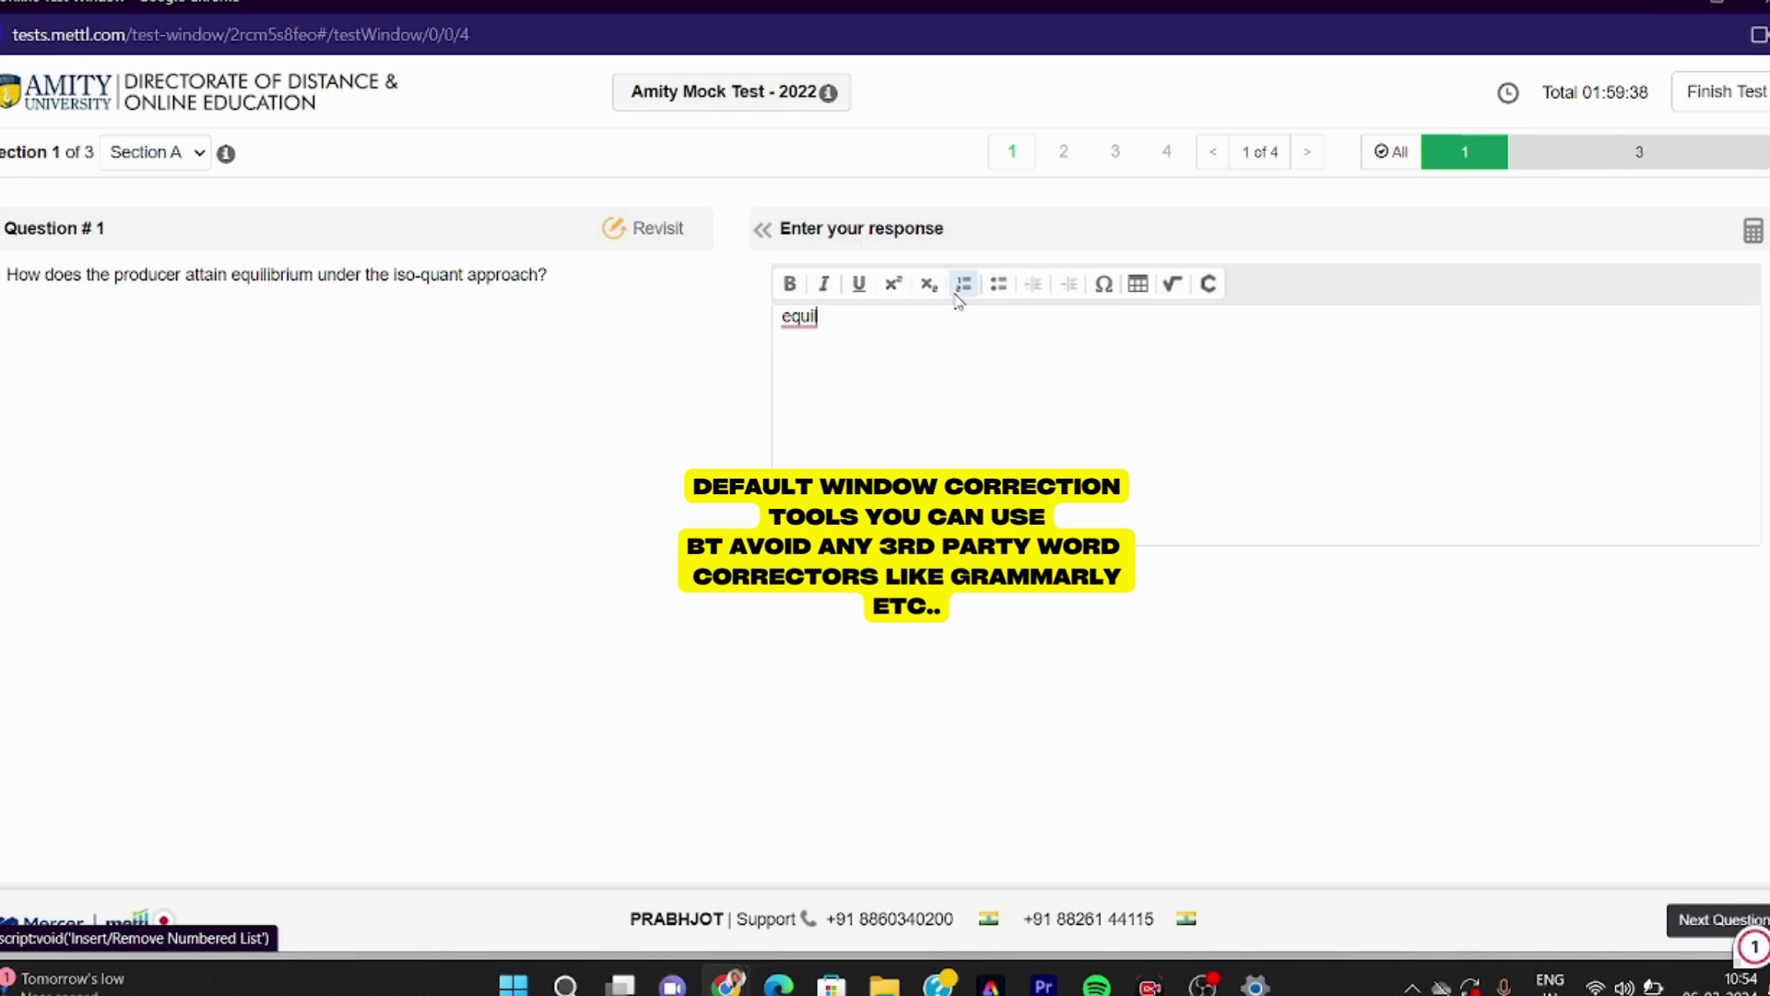
type("ib")
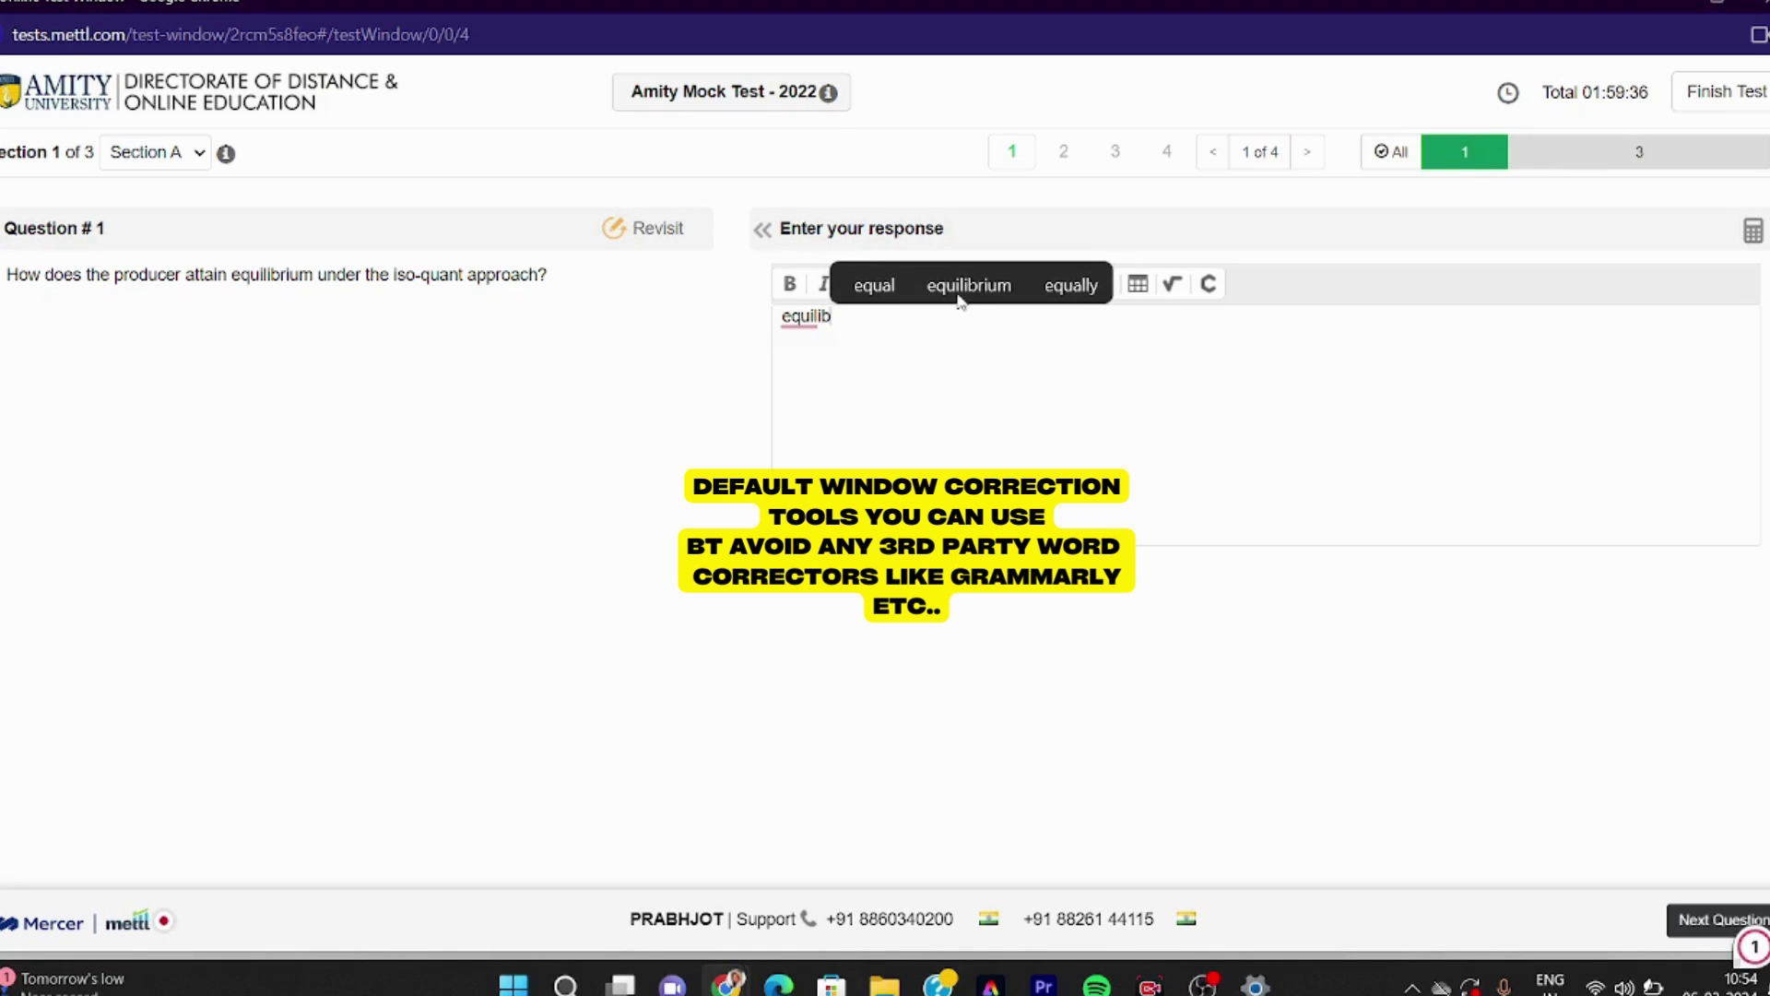
left_click(969, 288)
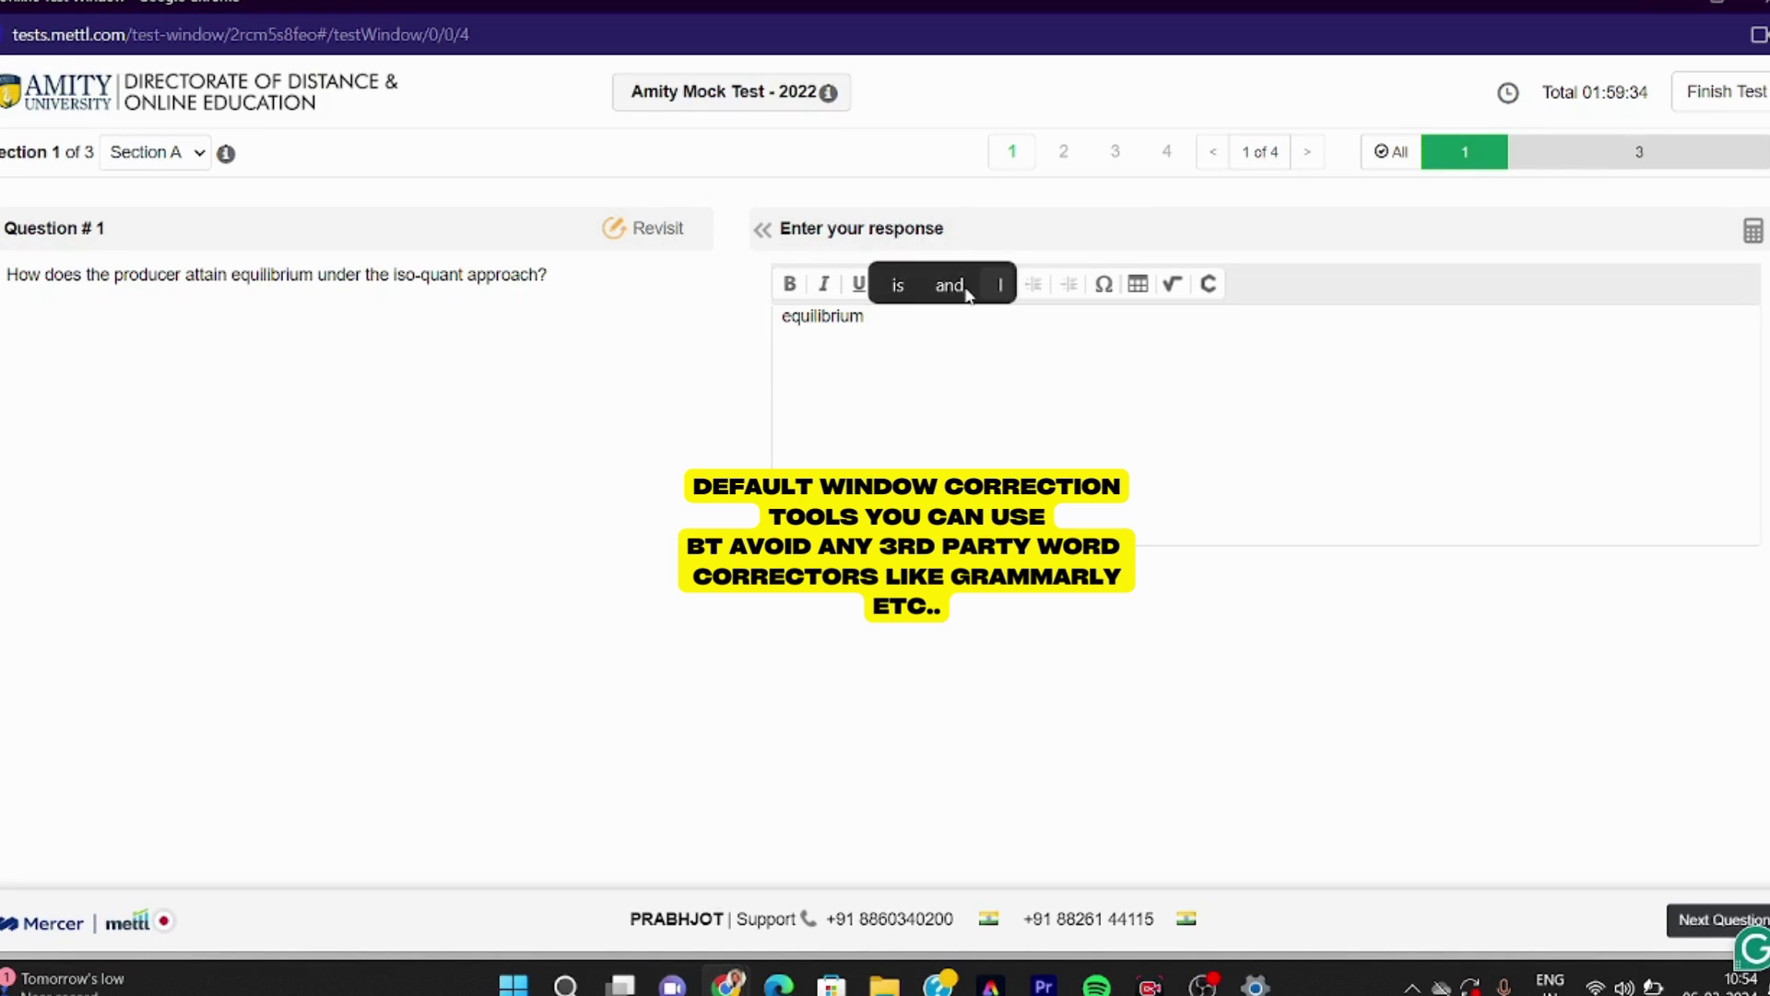
type("and")
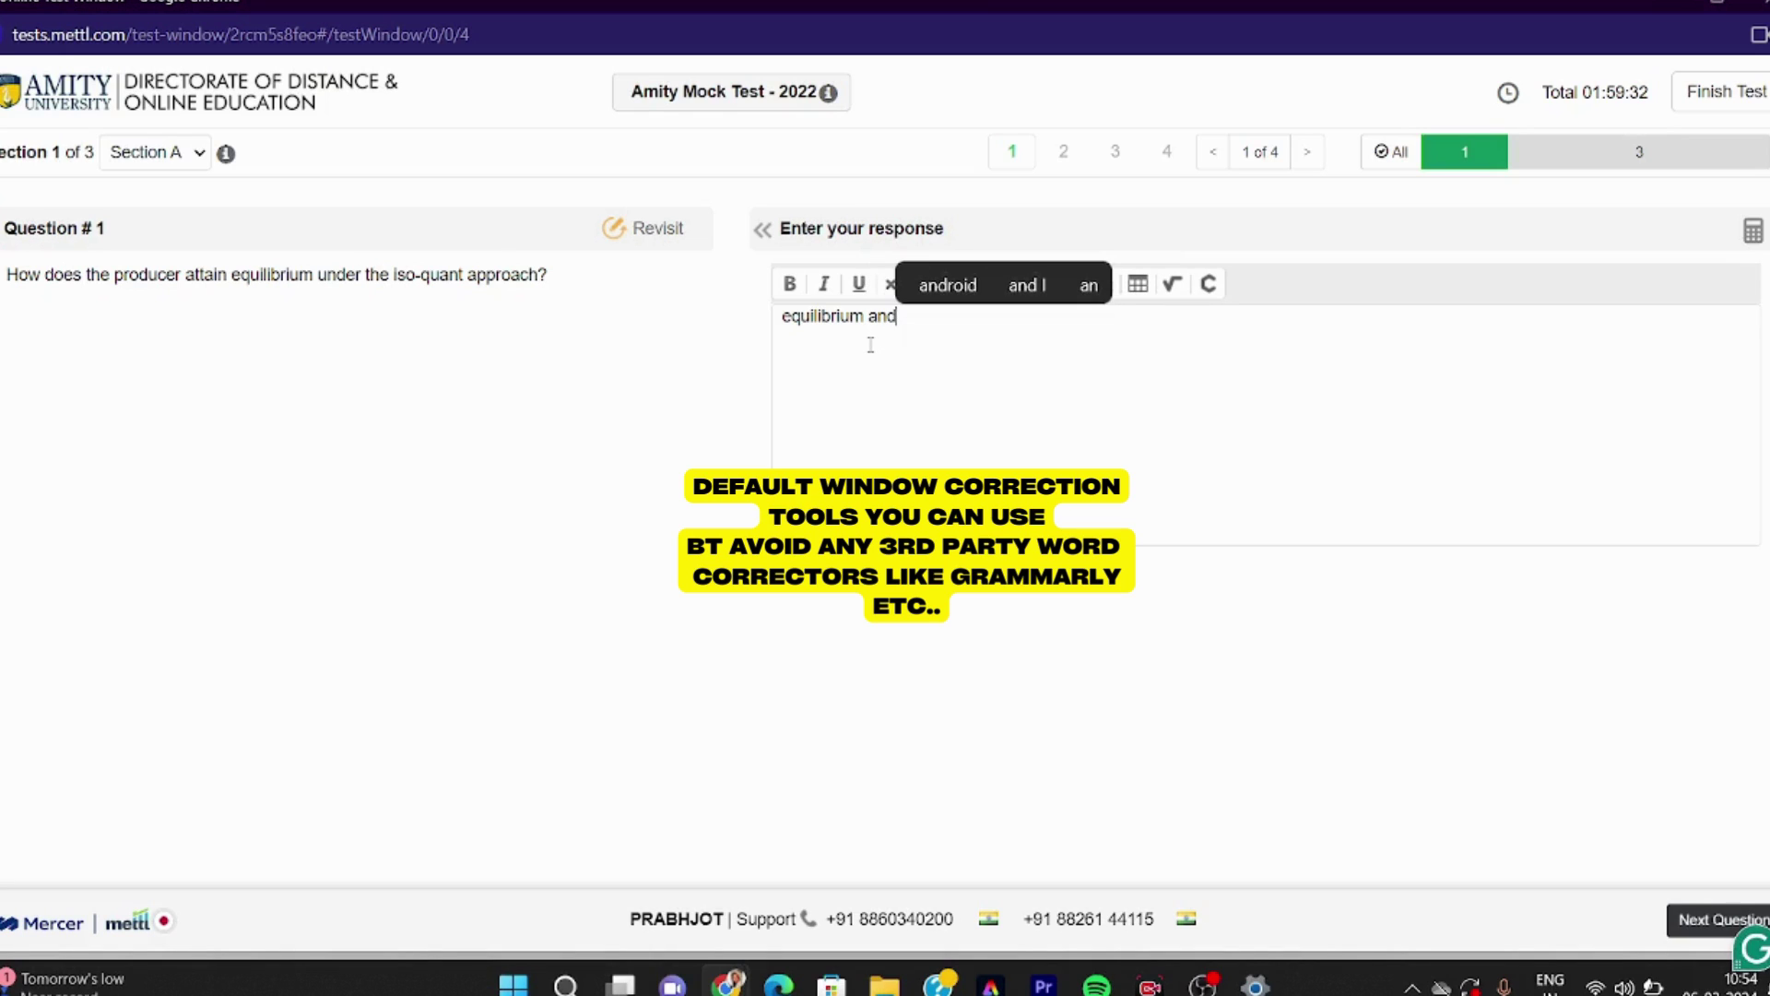
key("Right")
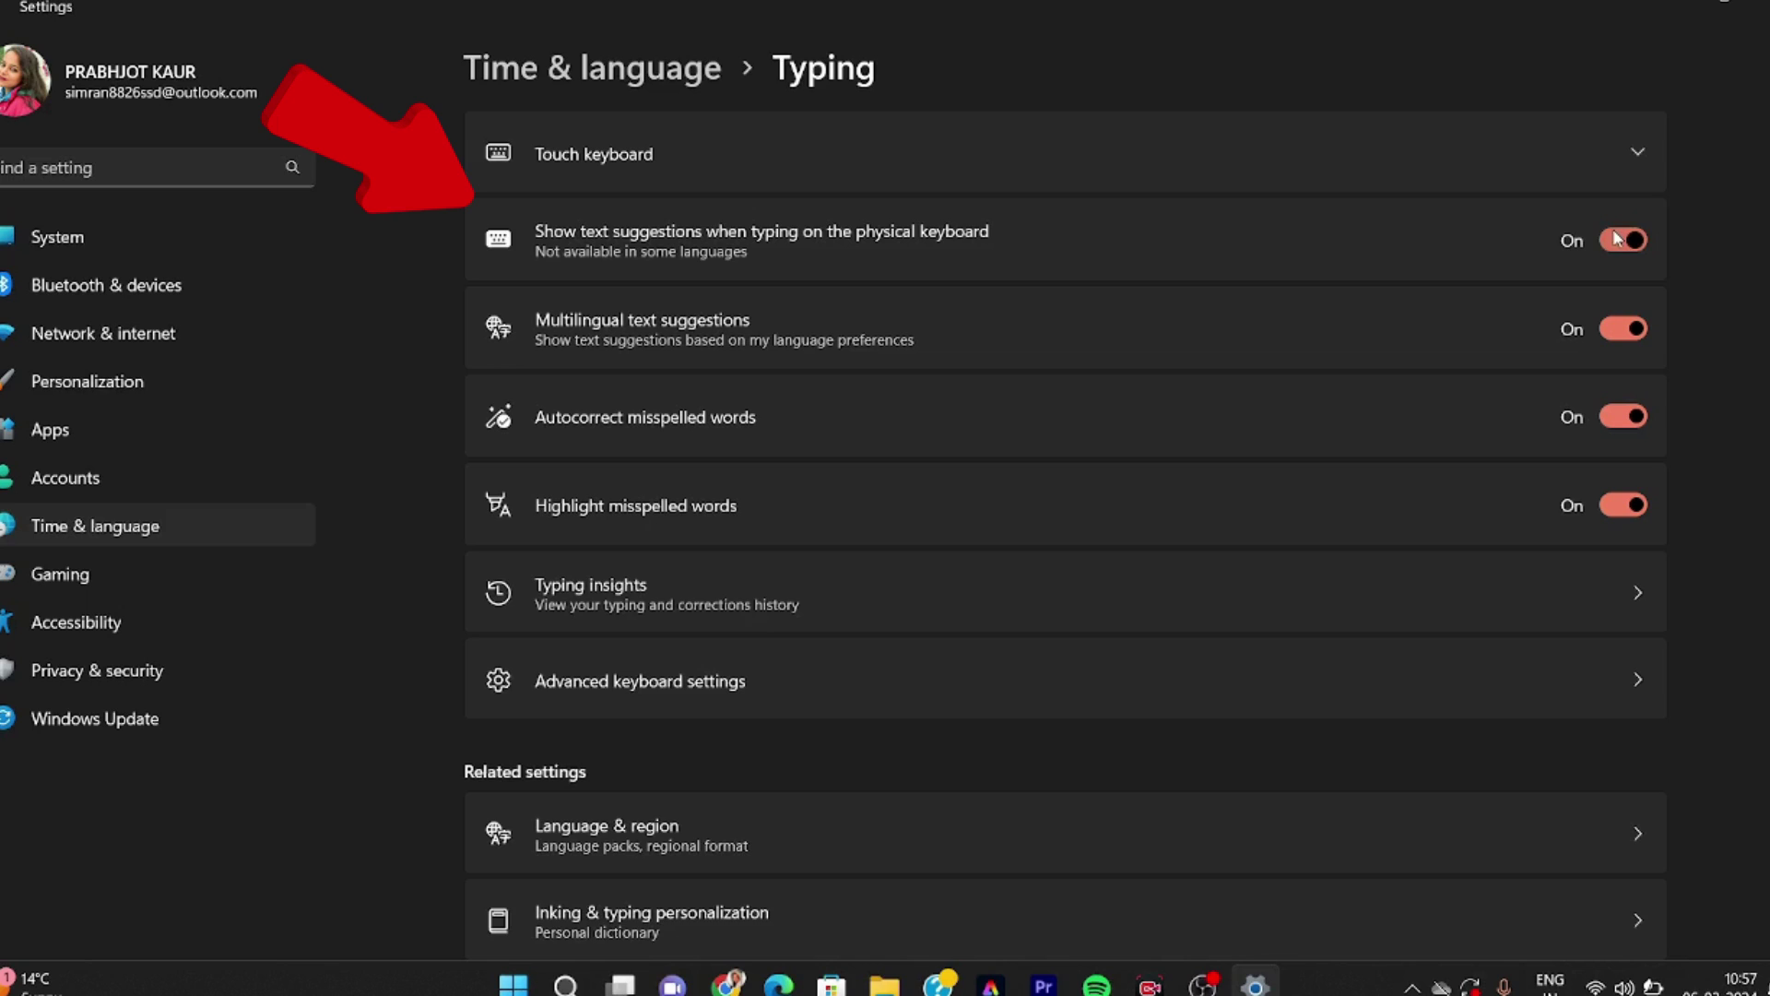
Turn off text suggestions for the physical keyboard, minimise Settings and continue the test past the navigation warning.
left_click(1614, 240)
left_click(1685, 8)
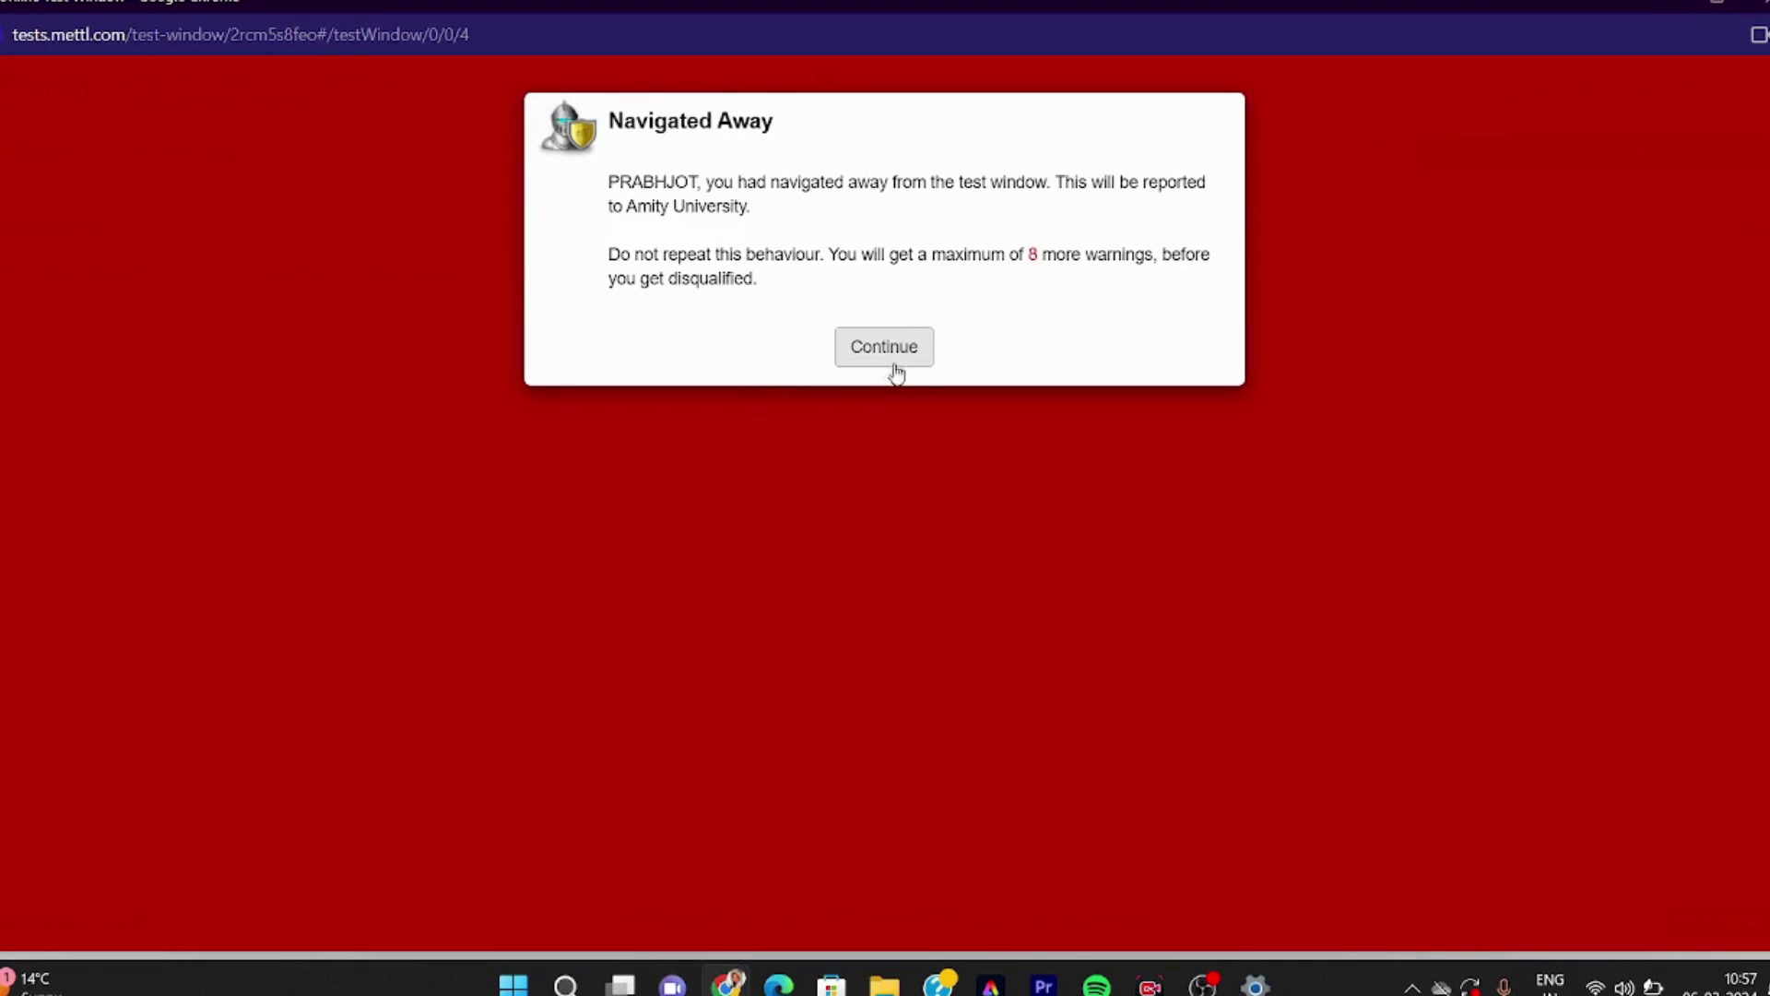
left_click(884, 347)
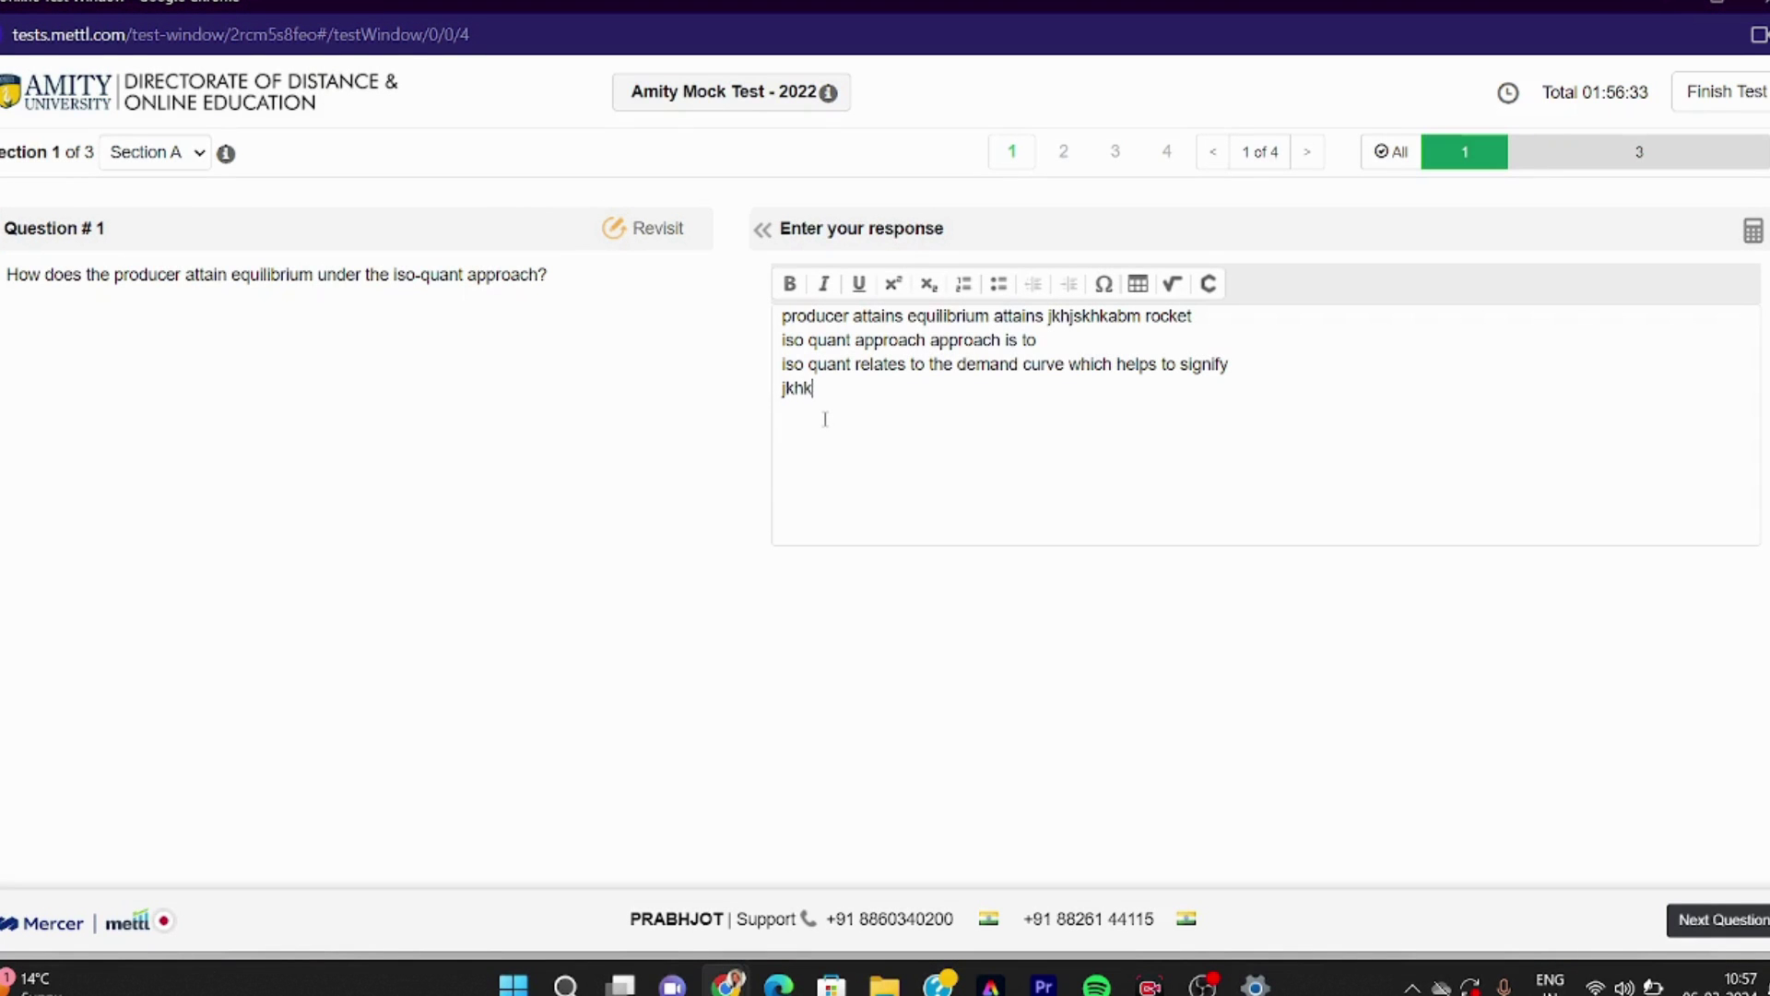
Add a new line reading "environ" at the end of the Question 1 response.
key("Return")
type("envie")
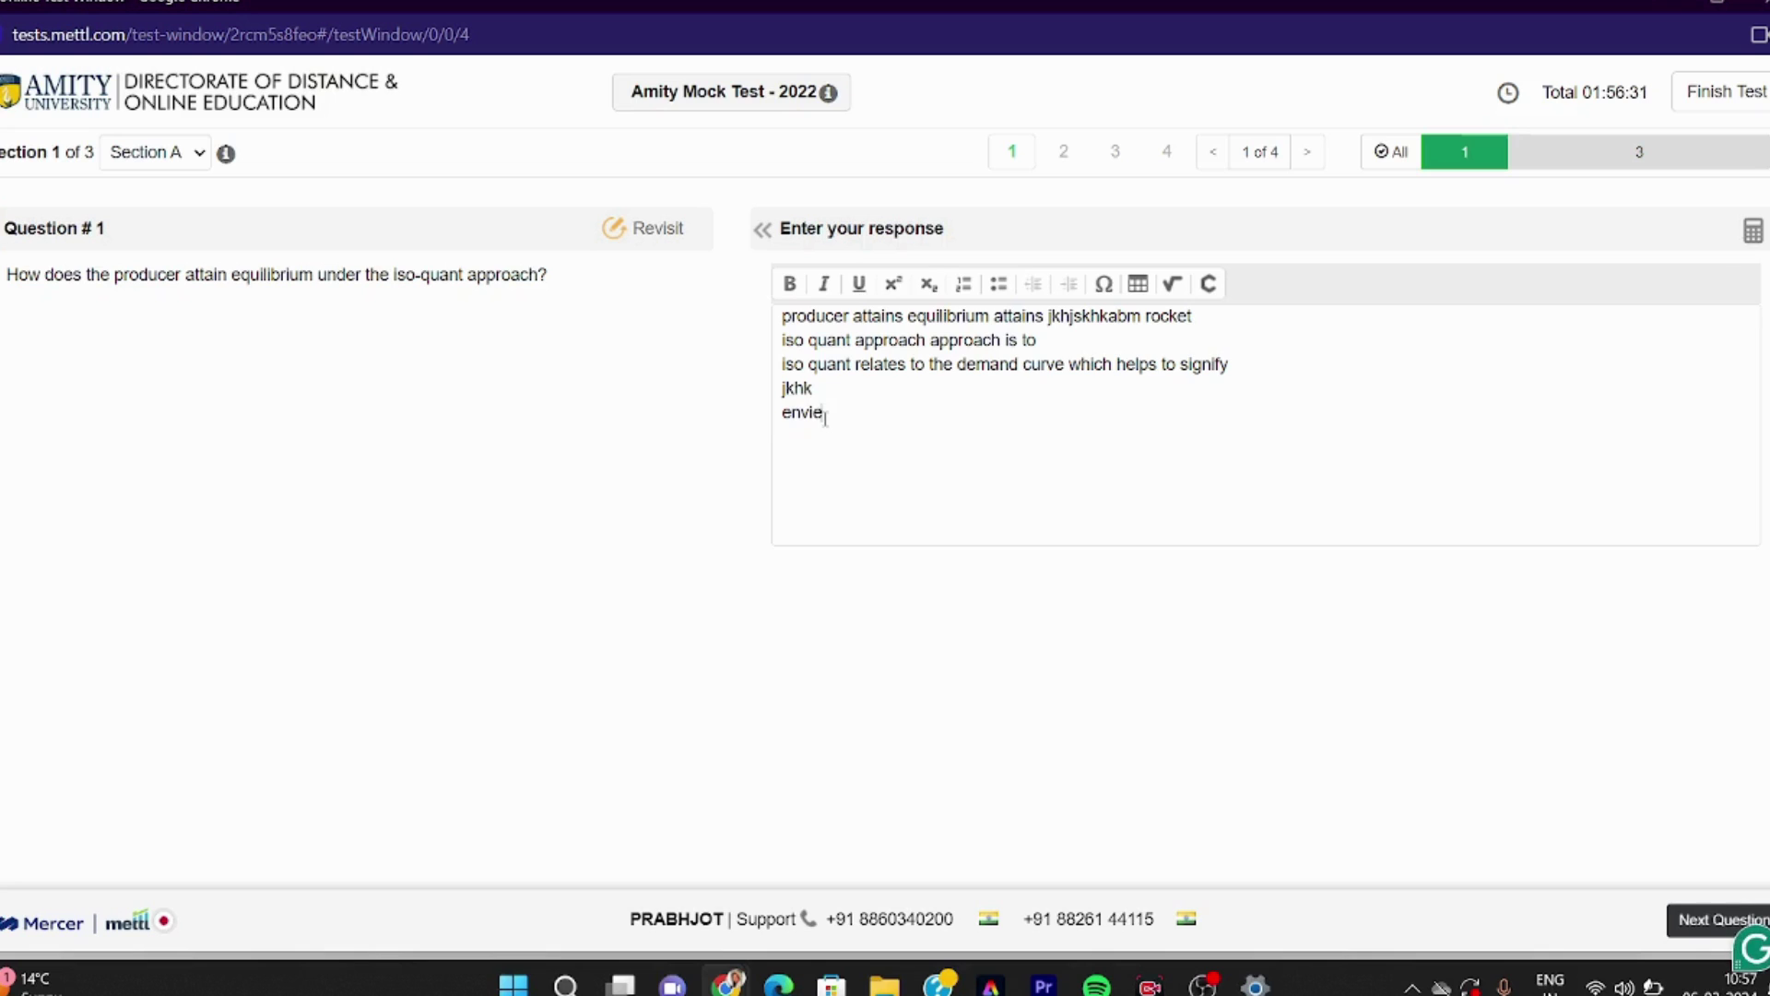
key("BackSpace")
type("ronmme")
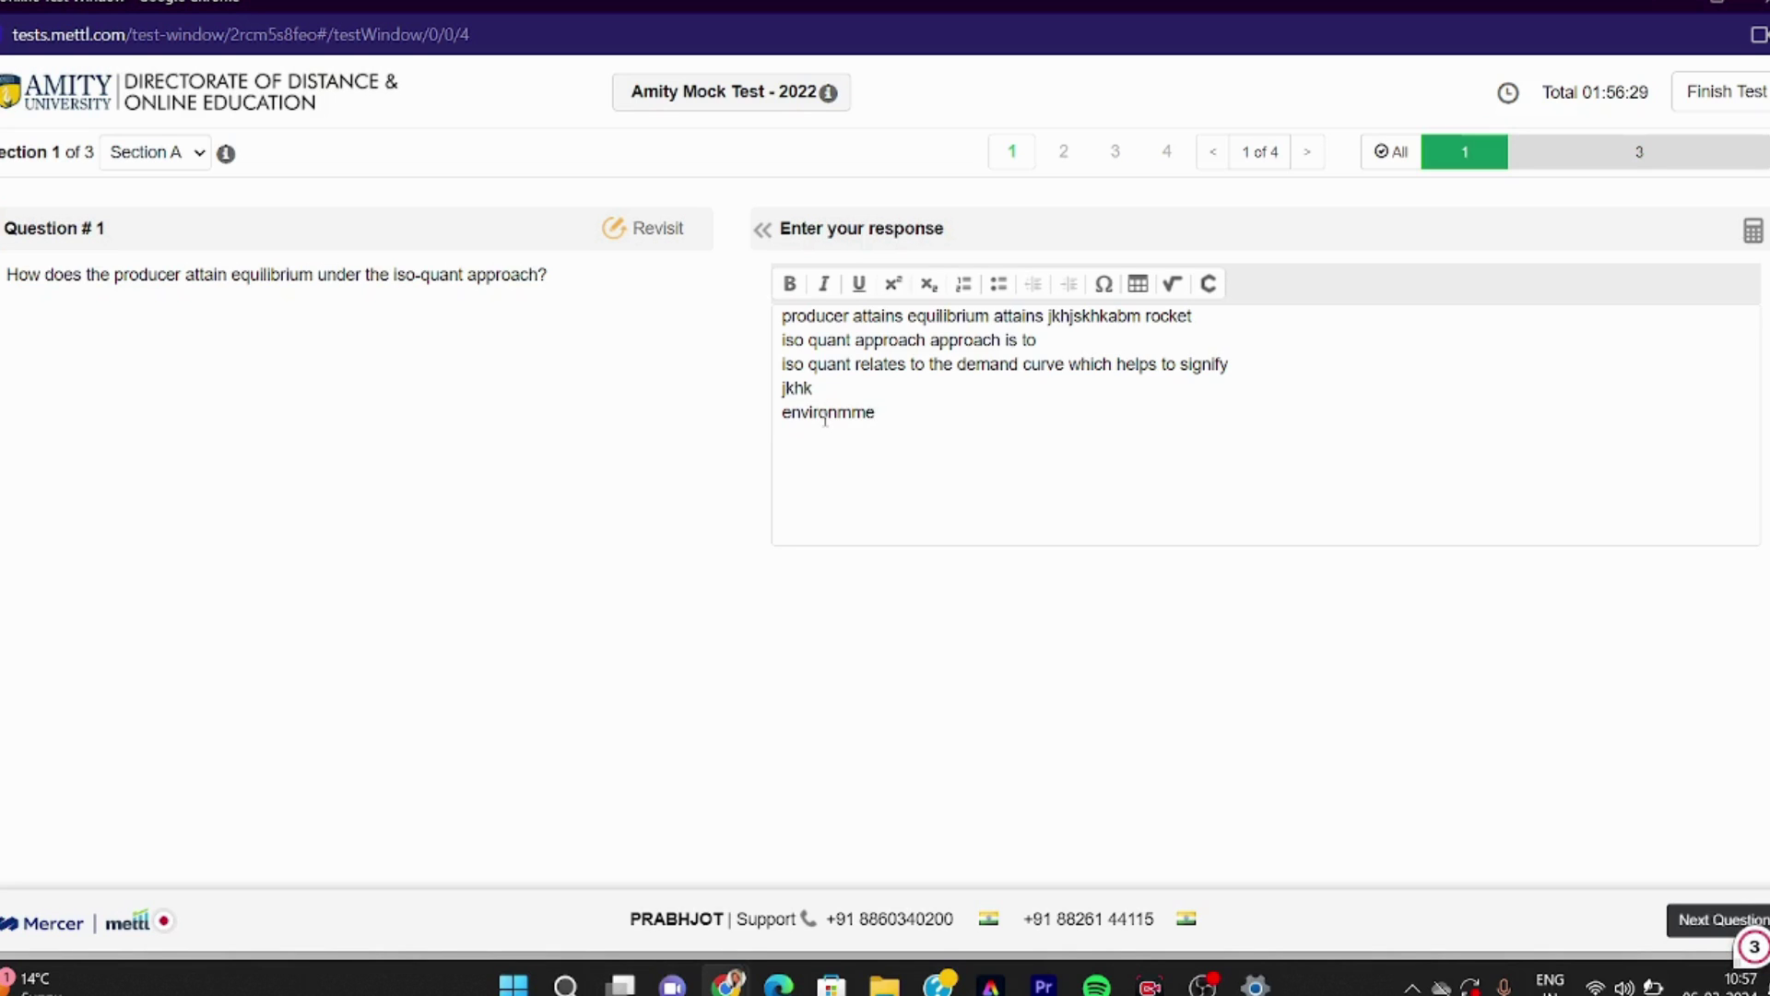
key("BackSpace")
key("BackSpace")
key("BackSpace")
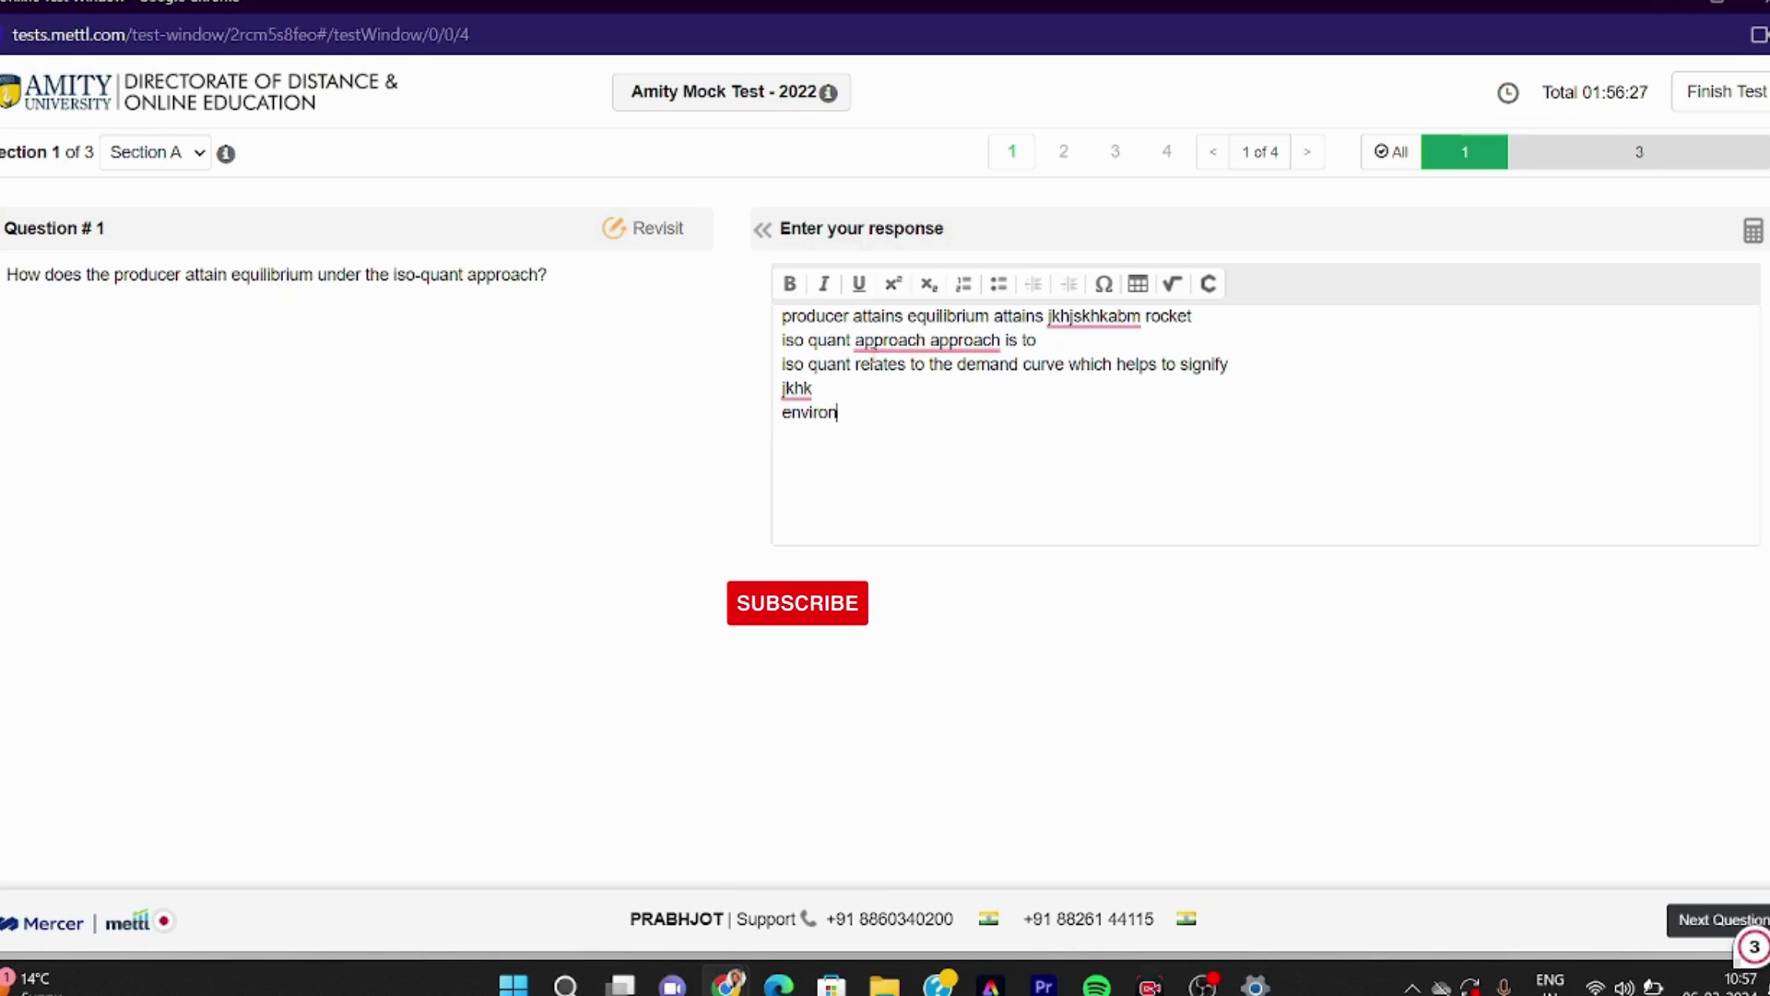
Accept Grammarly's correction for the repeated word "approach" and check its suggestion for "iso quant".
mouse_move(959, 343)
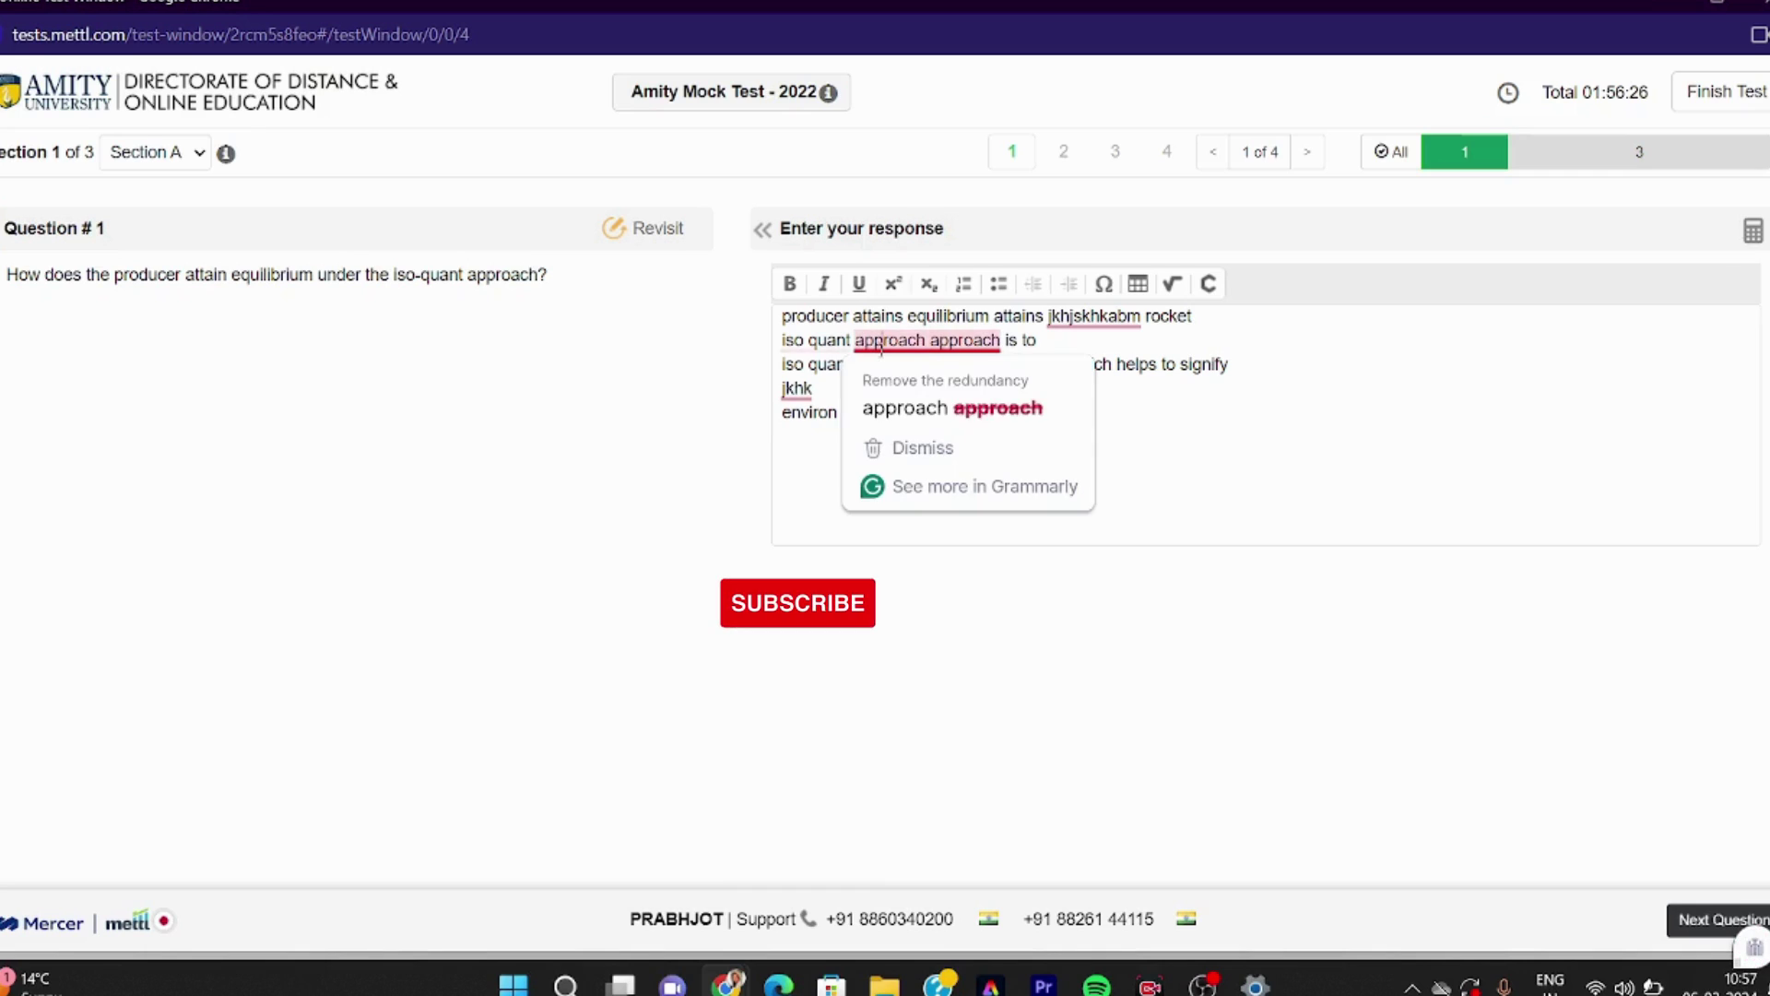
left_click(1008, 413)
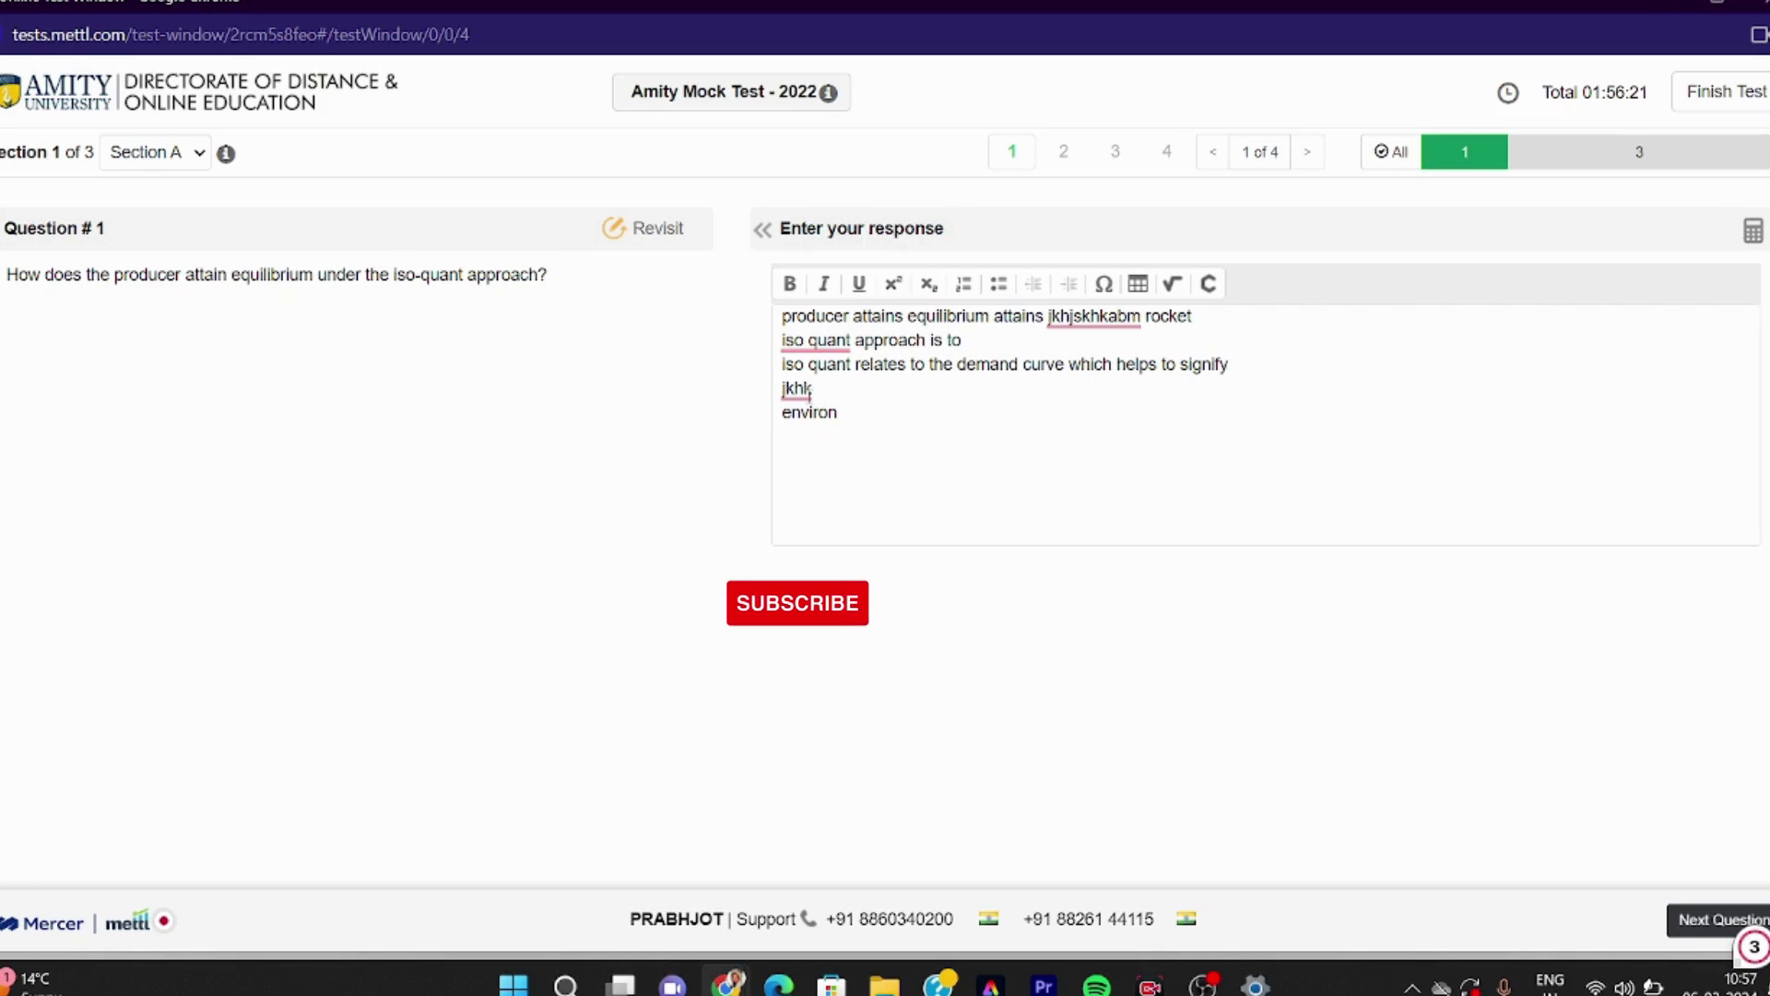
mouse_move(827, 341)
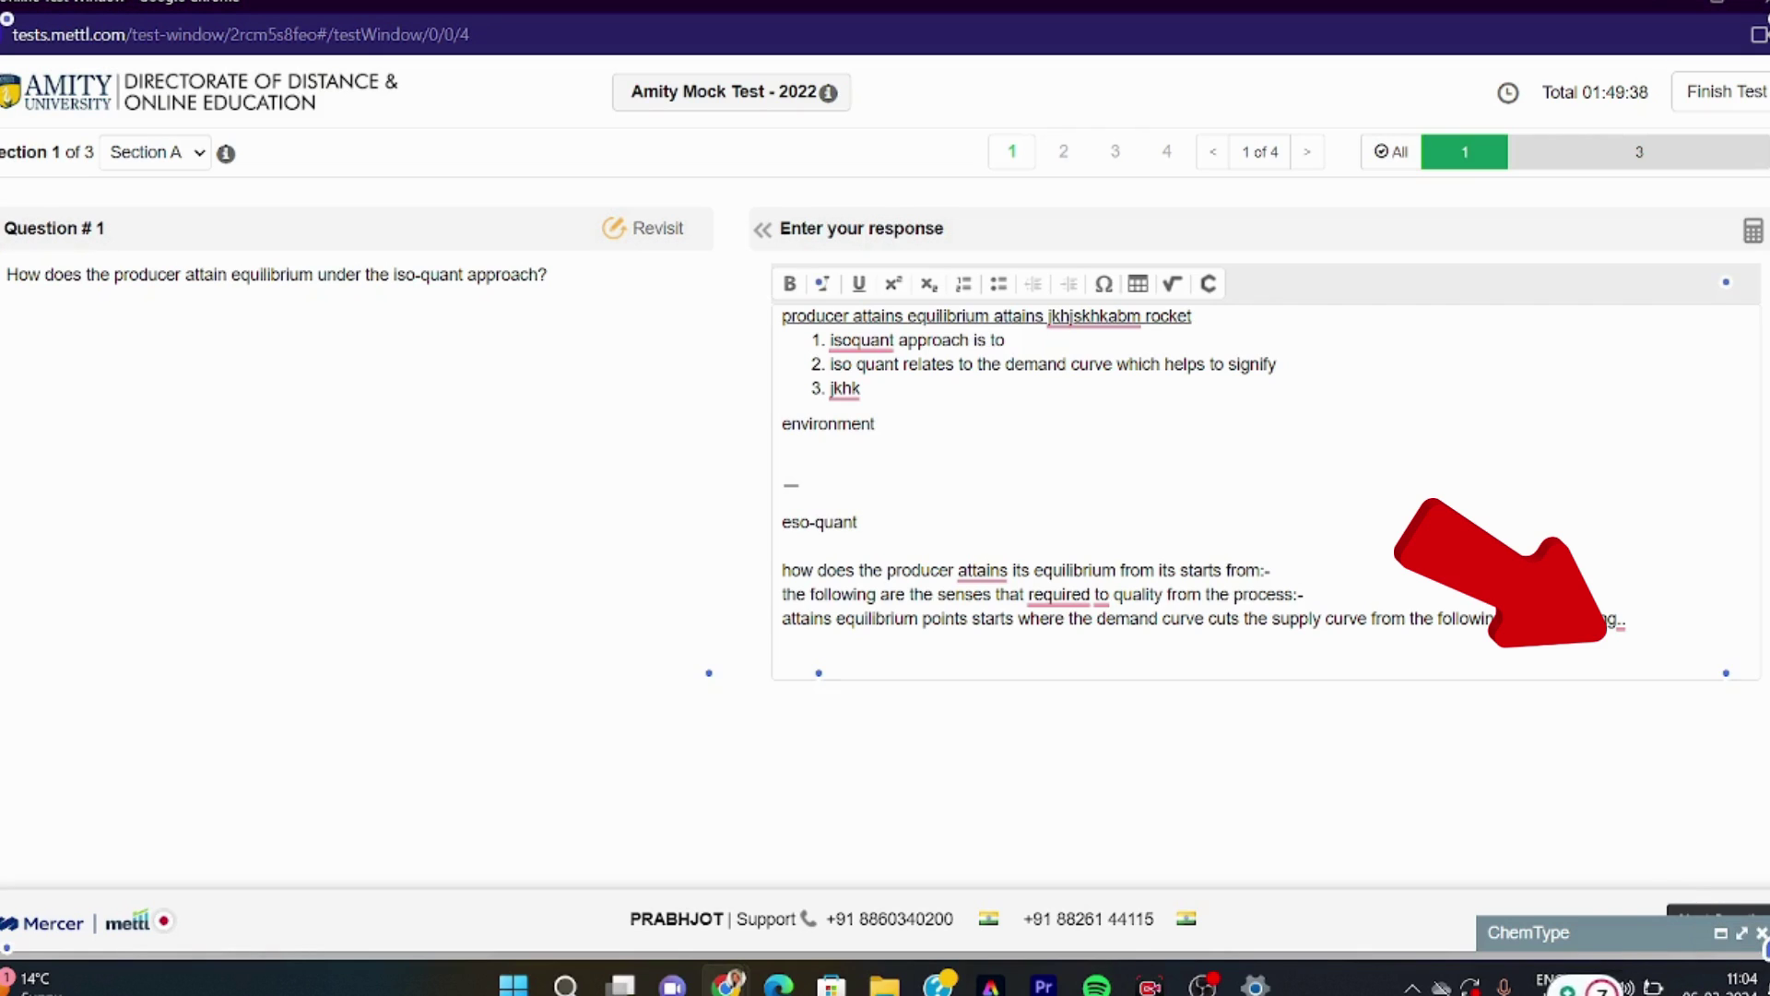
Move the Grammarly widget to the lower corner of the response box and turn off its suggestions on tests.mettl.com.
left_click_drag(1567, 989, 1694, 687)
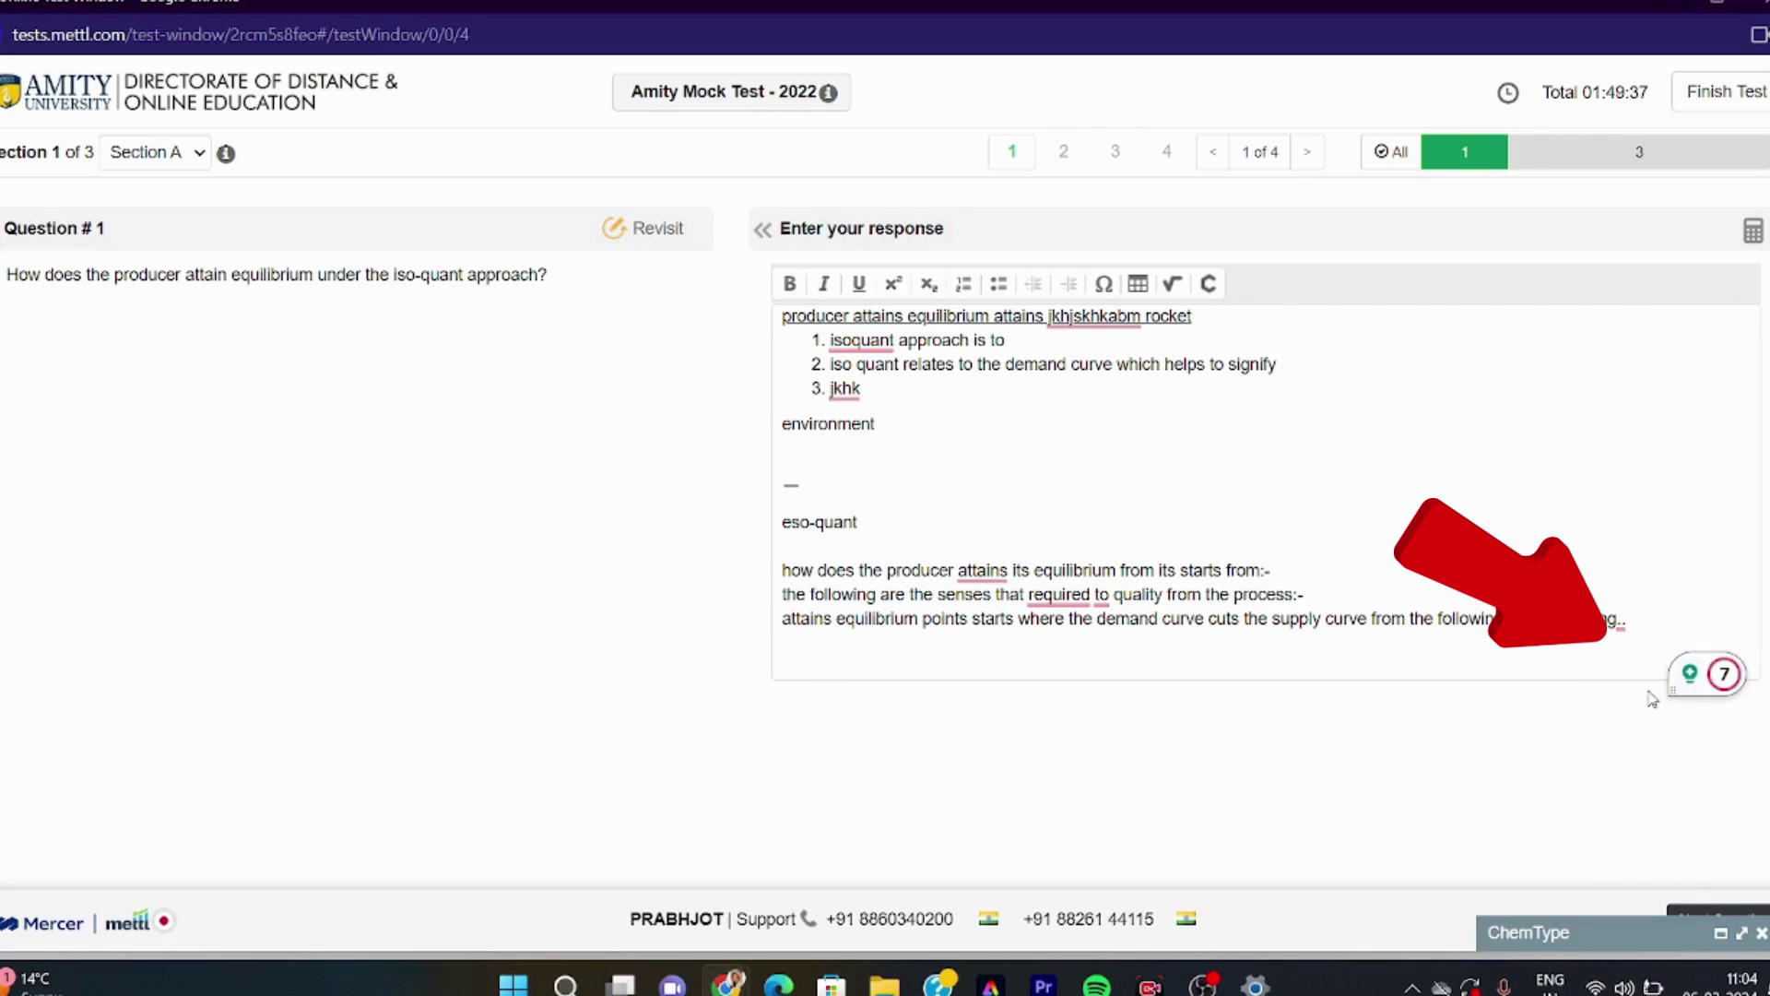
right_click(1694, 686)
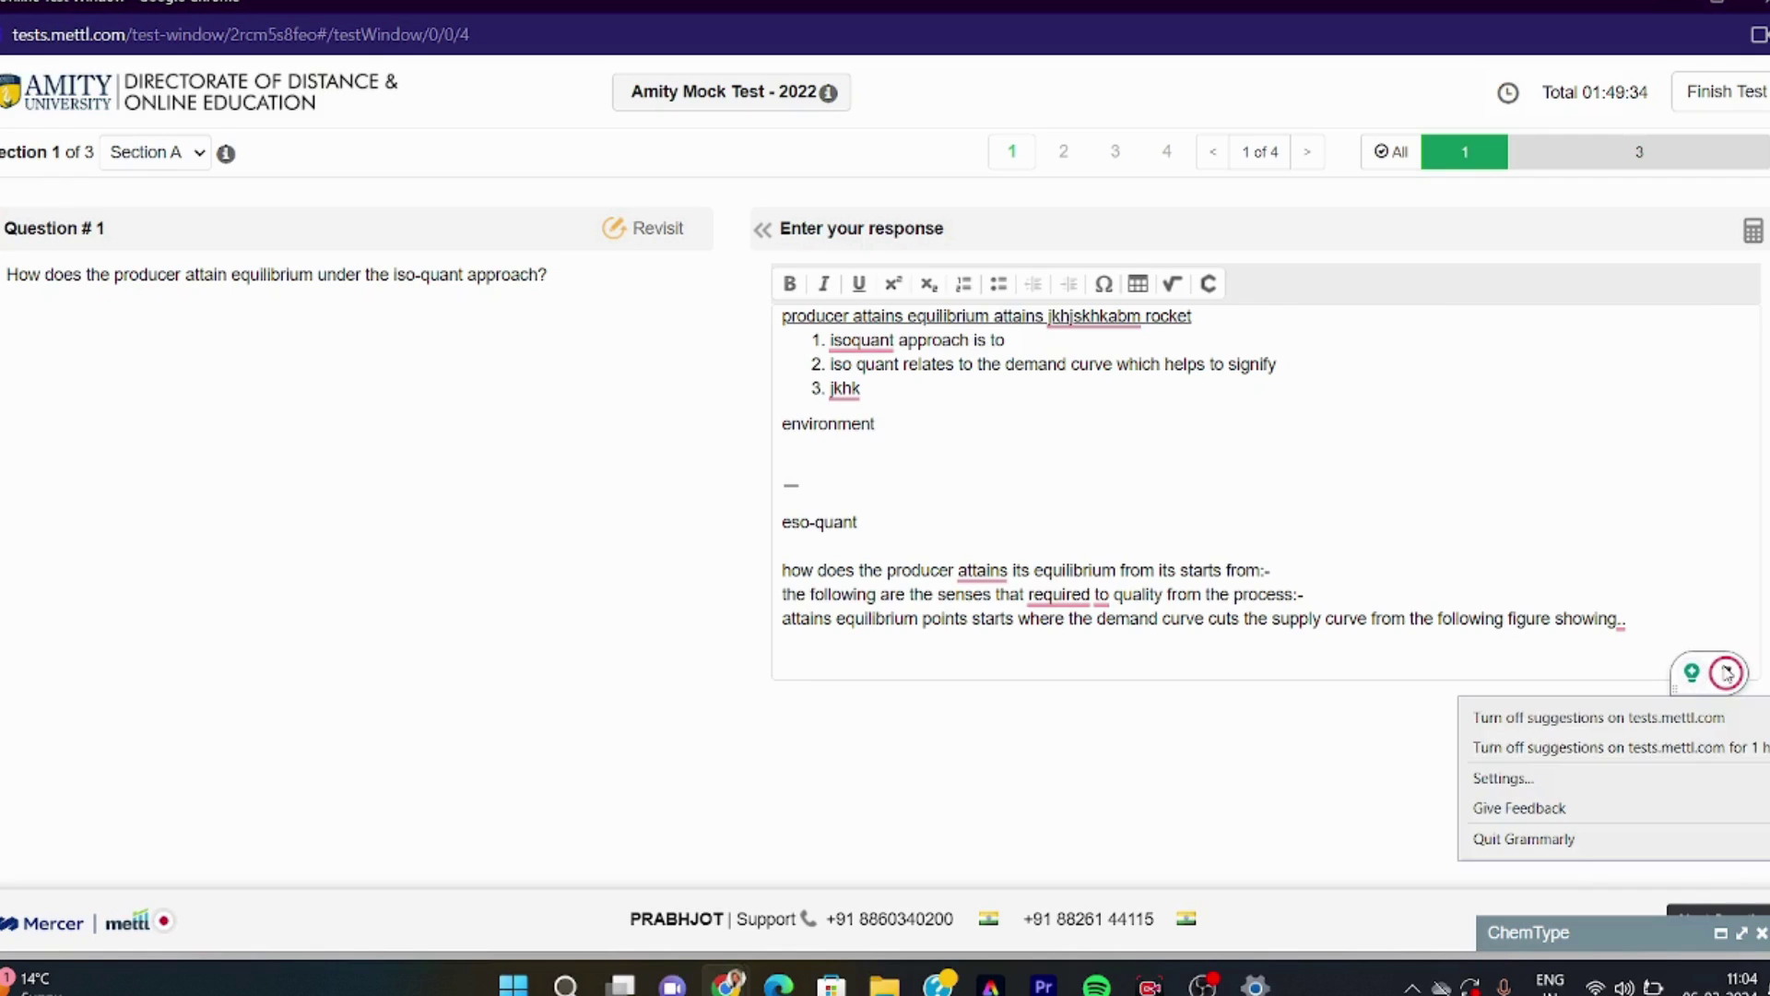
left_click(1624, 728)
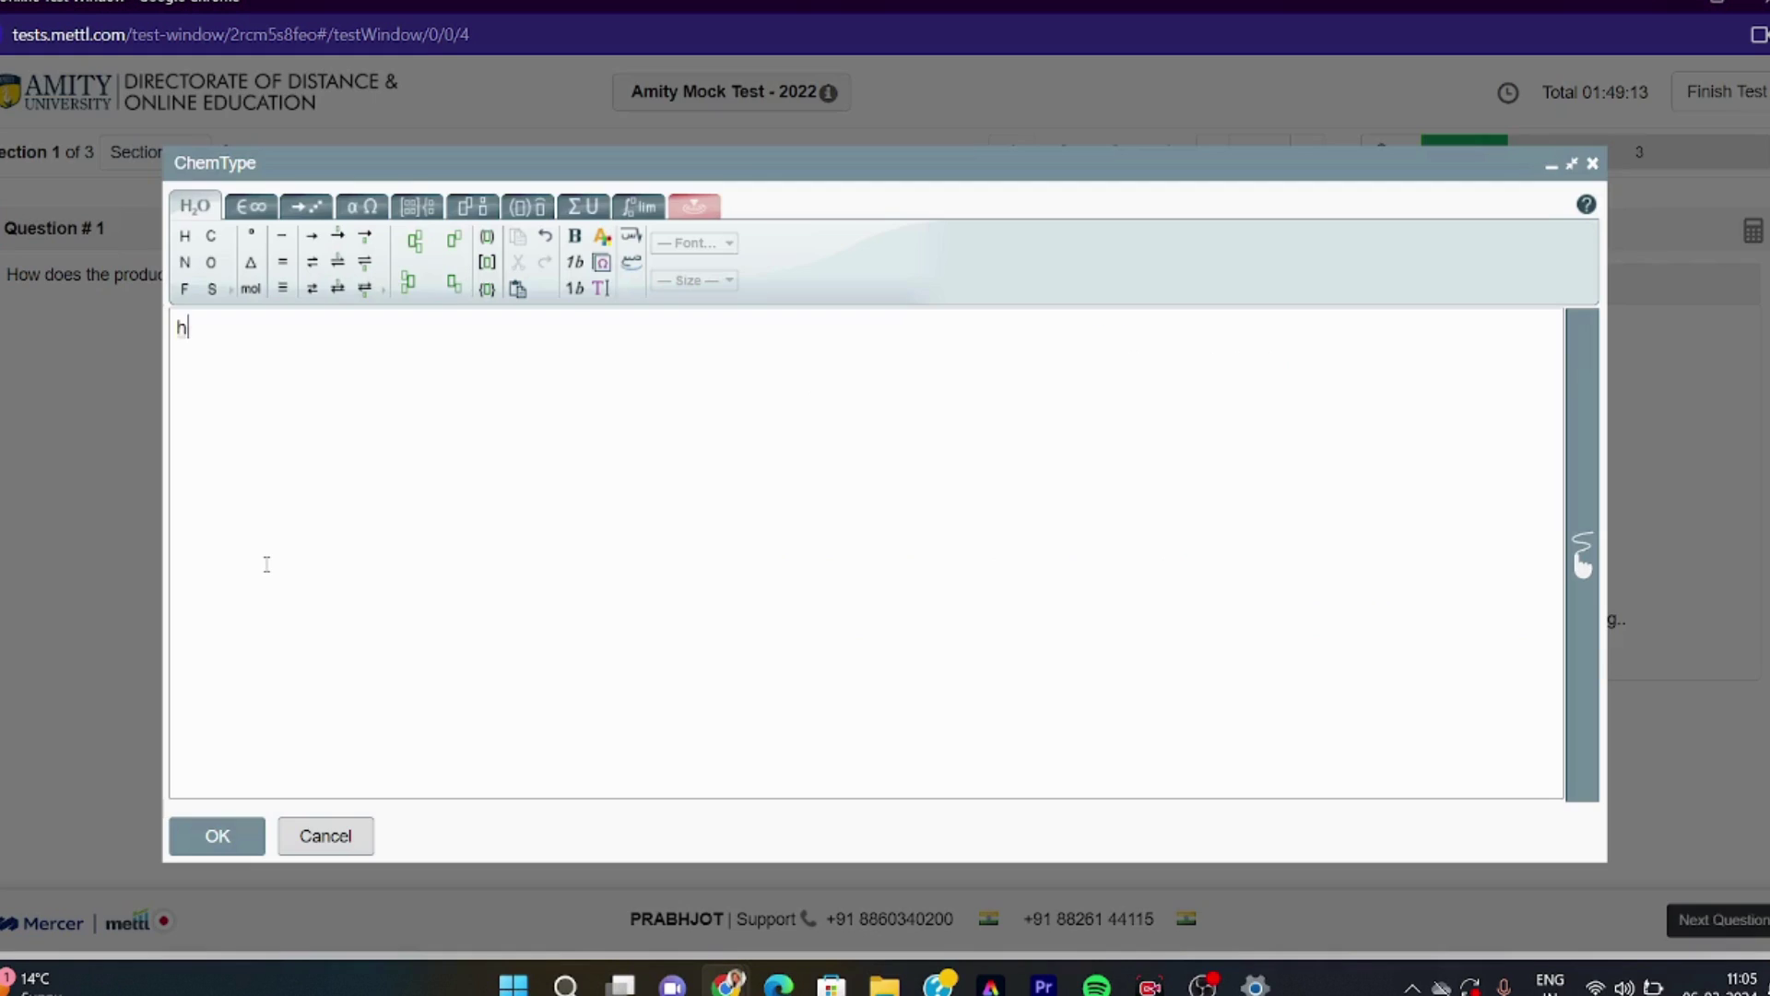
Replace the trial letters in the ChemType editor with "demand curve".
type("f")
key("BackSpace")
key("BackSpace")
key("BackSpace")
type("demand curve")
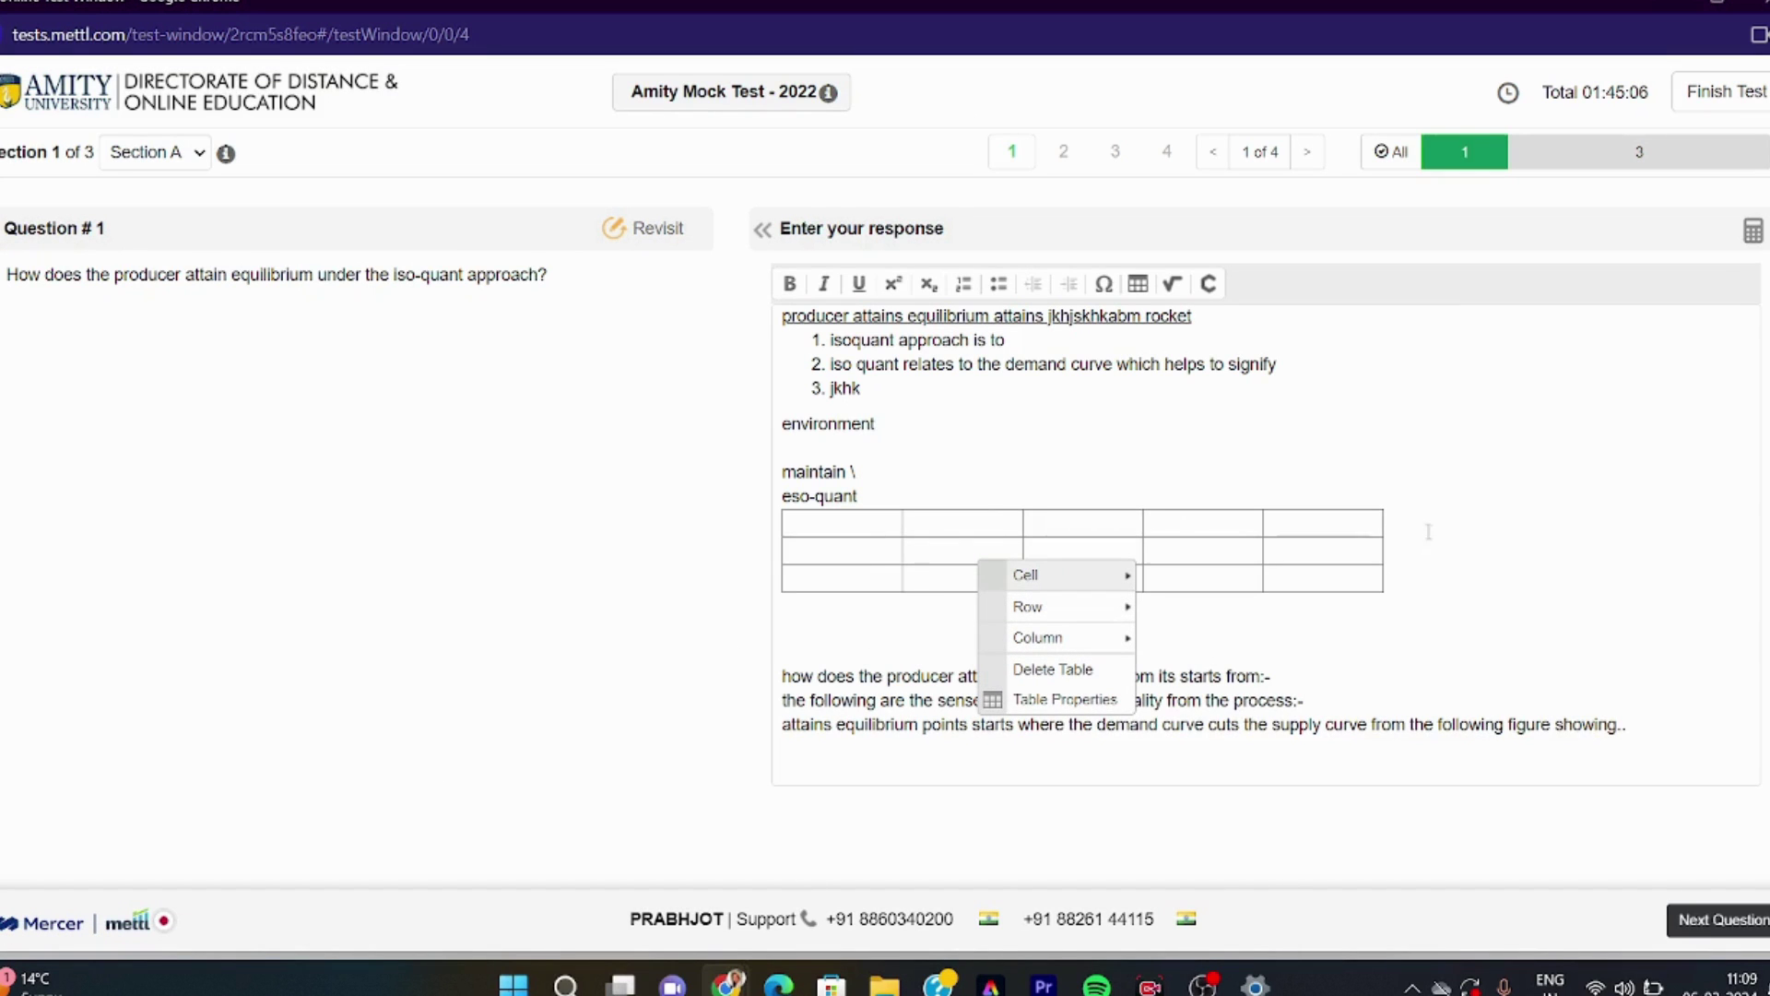
Open the options for the table in the response, dismiss the navigation warning and close the ended test.
right_click(898, 542)
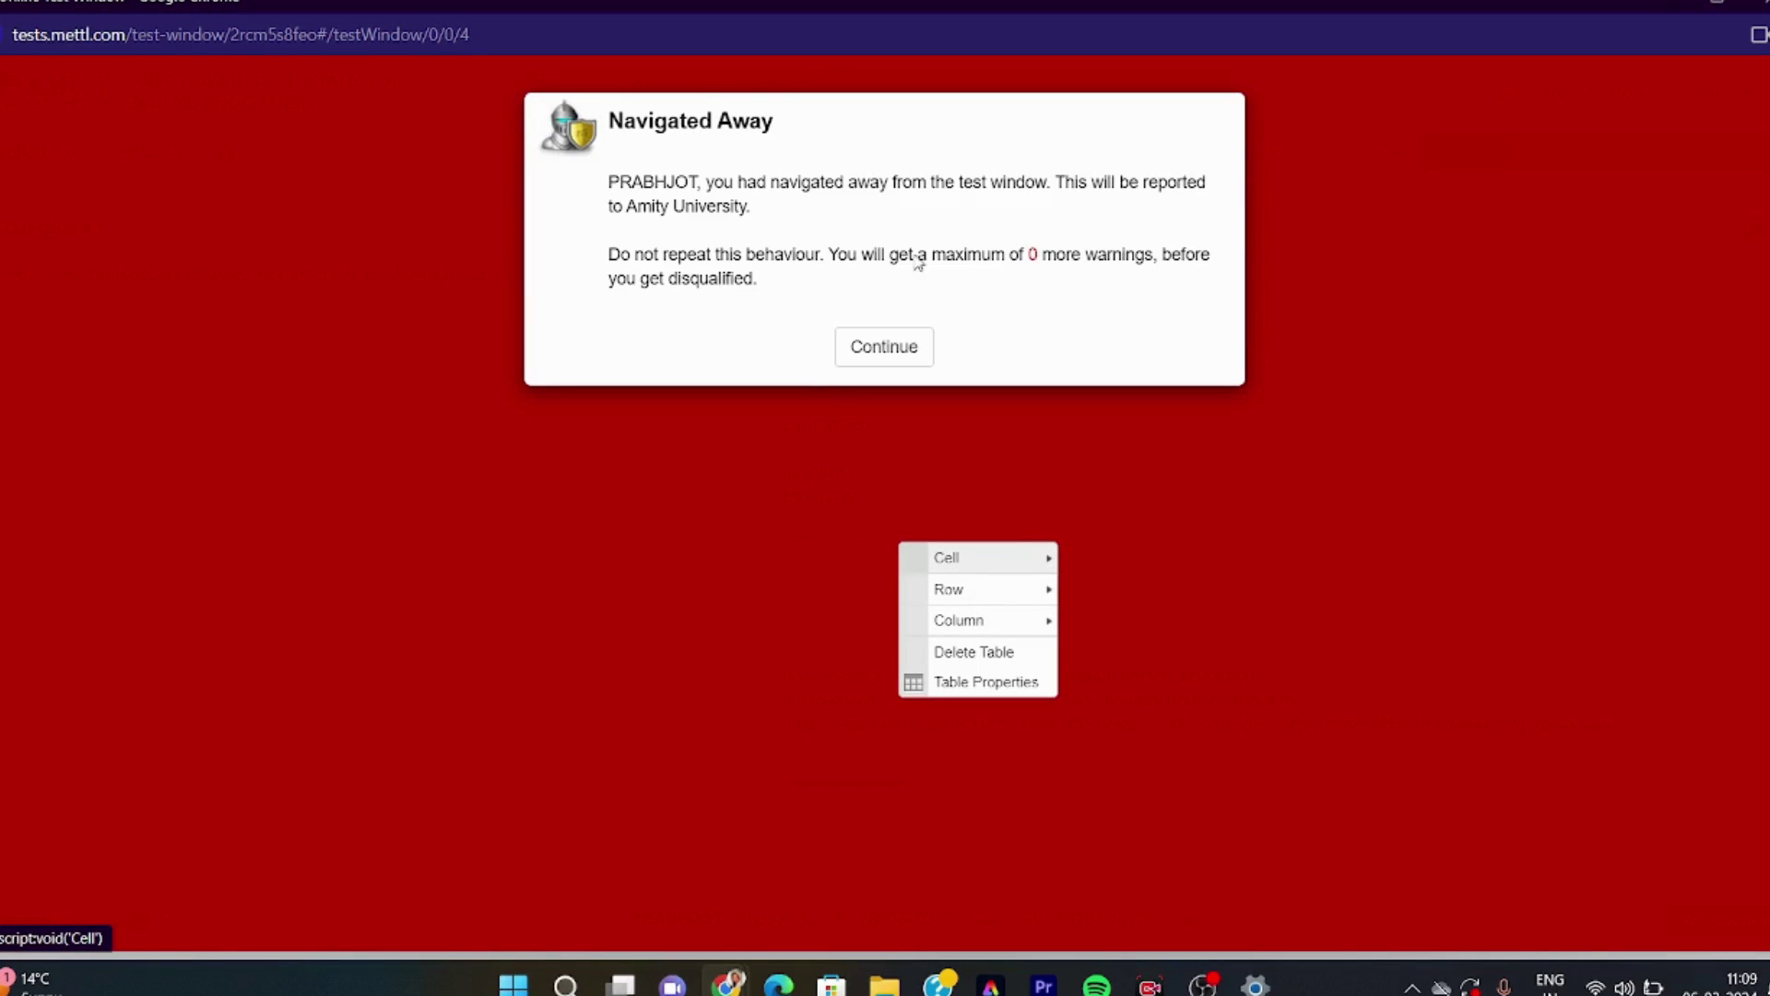
left_click(880, 347)
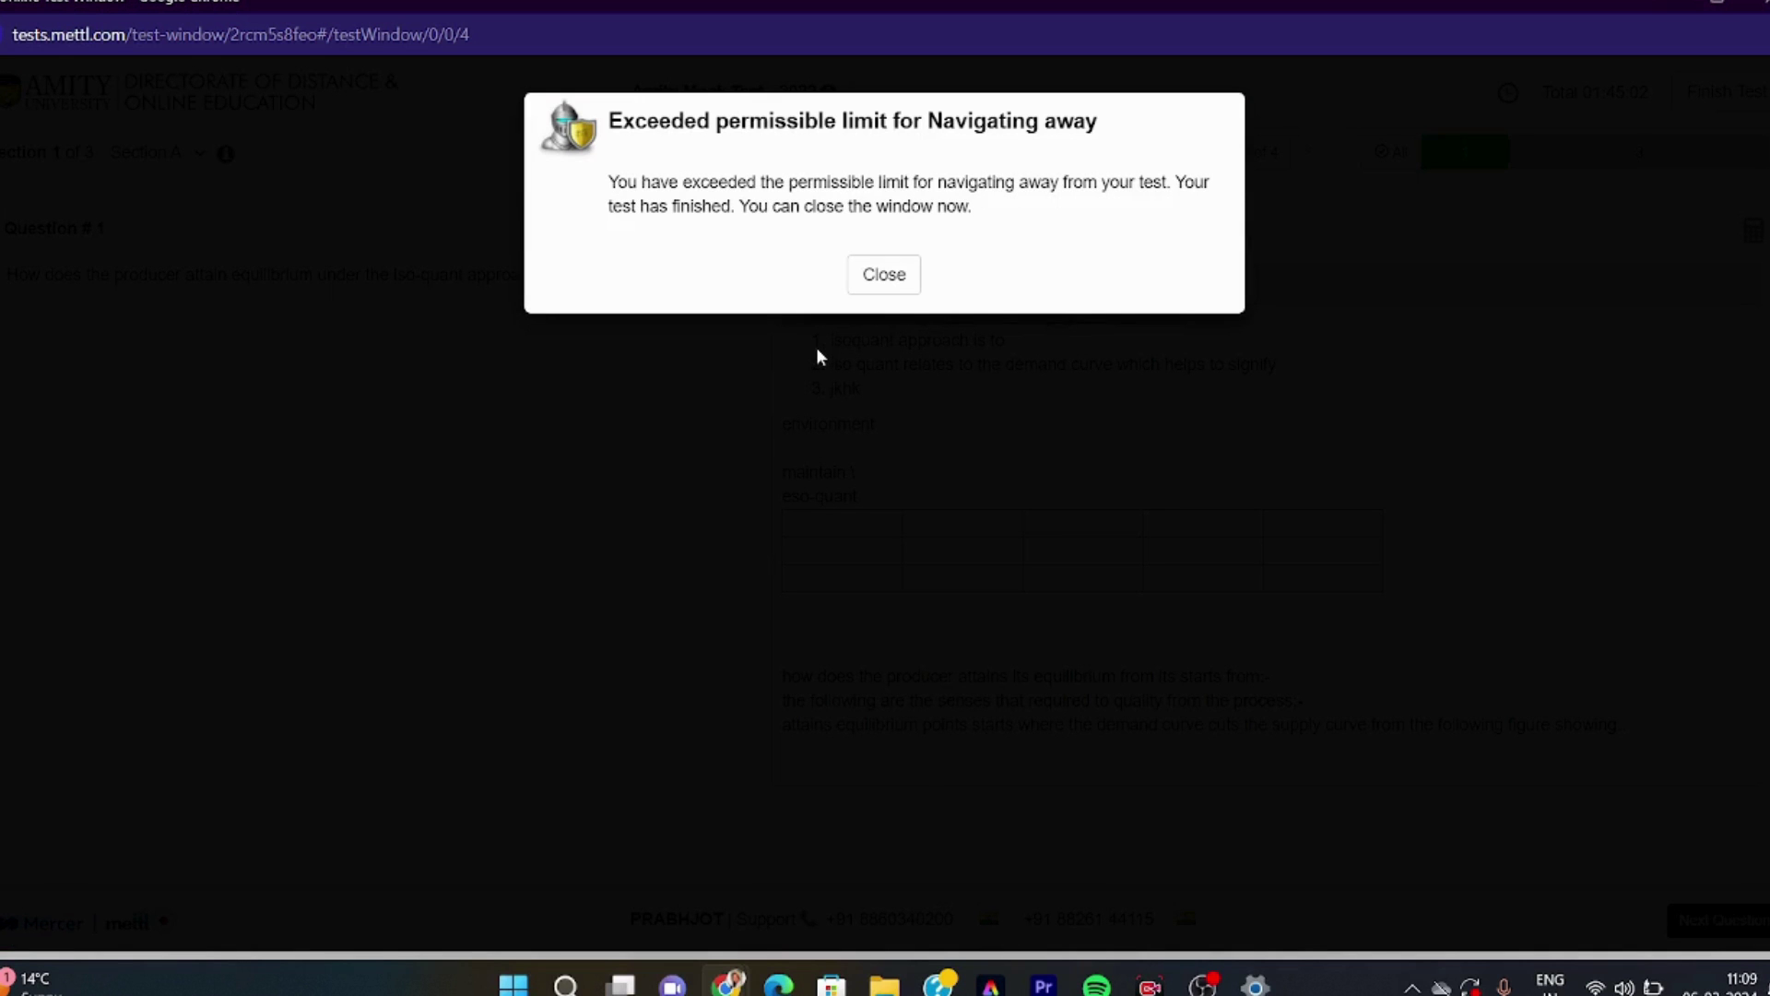
left_click(893, 284)
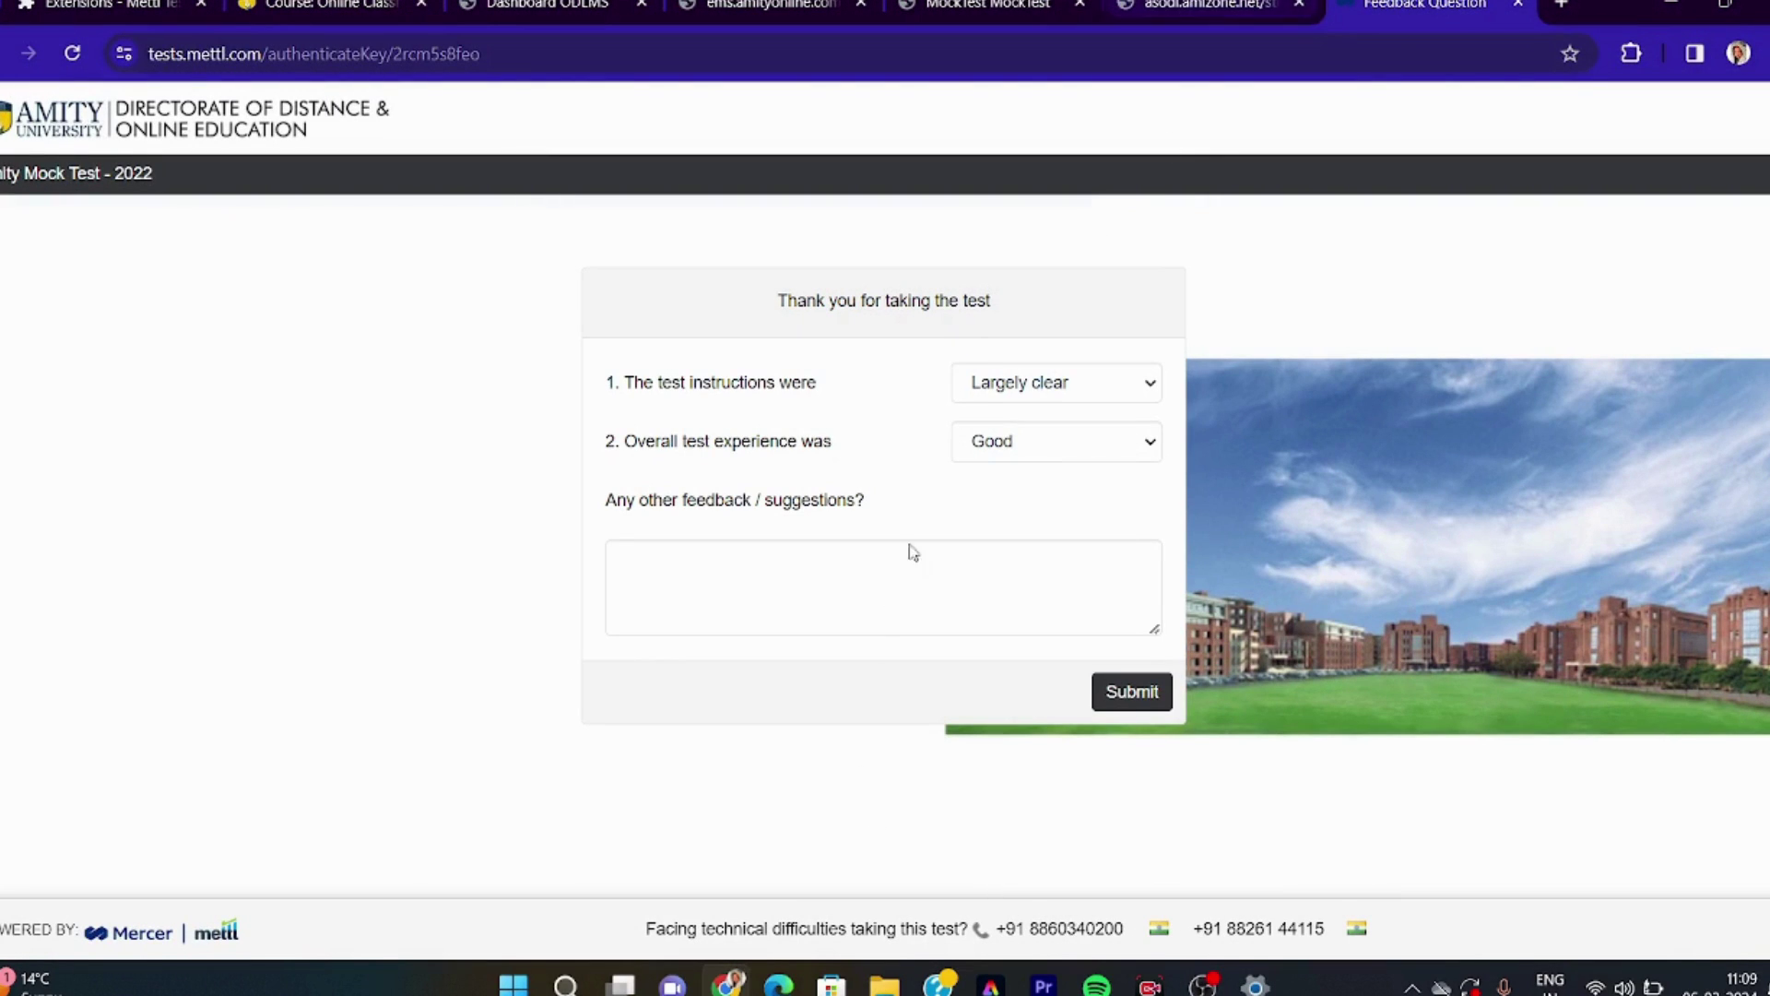
Relaunch the mock test from the exam instructions page by agreeing to the undertaking, and share the entire screen with it.
left_click(1199, 5)
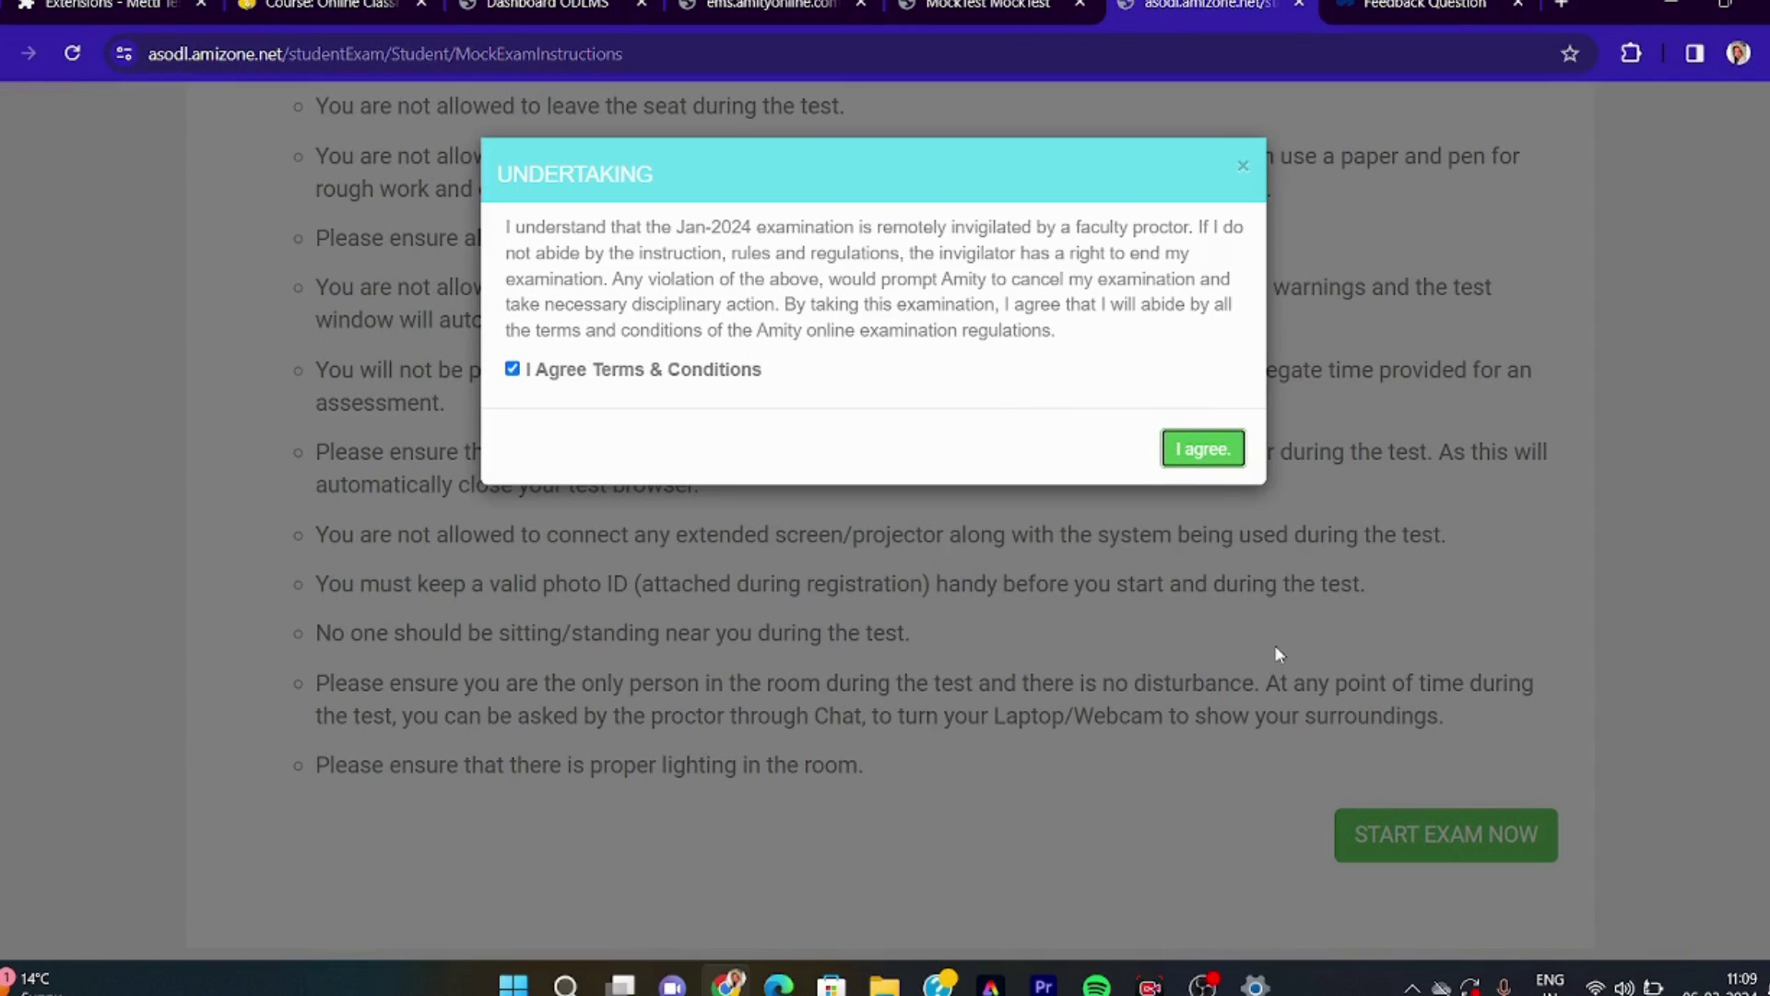
left_click(1219, 456)
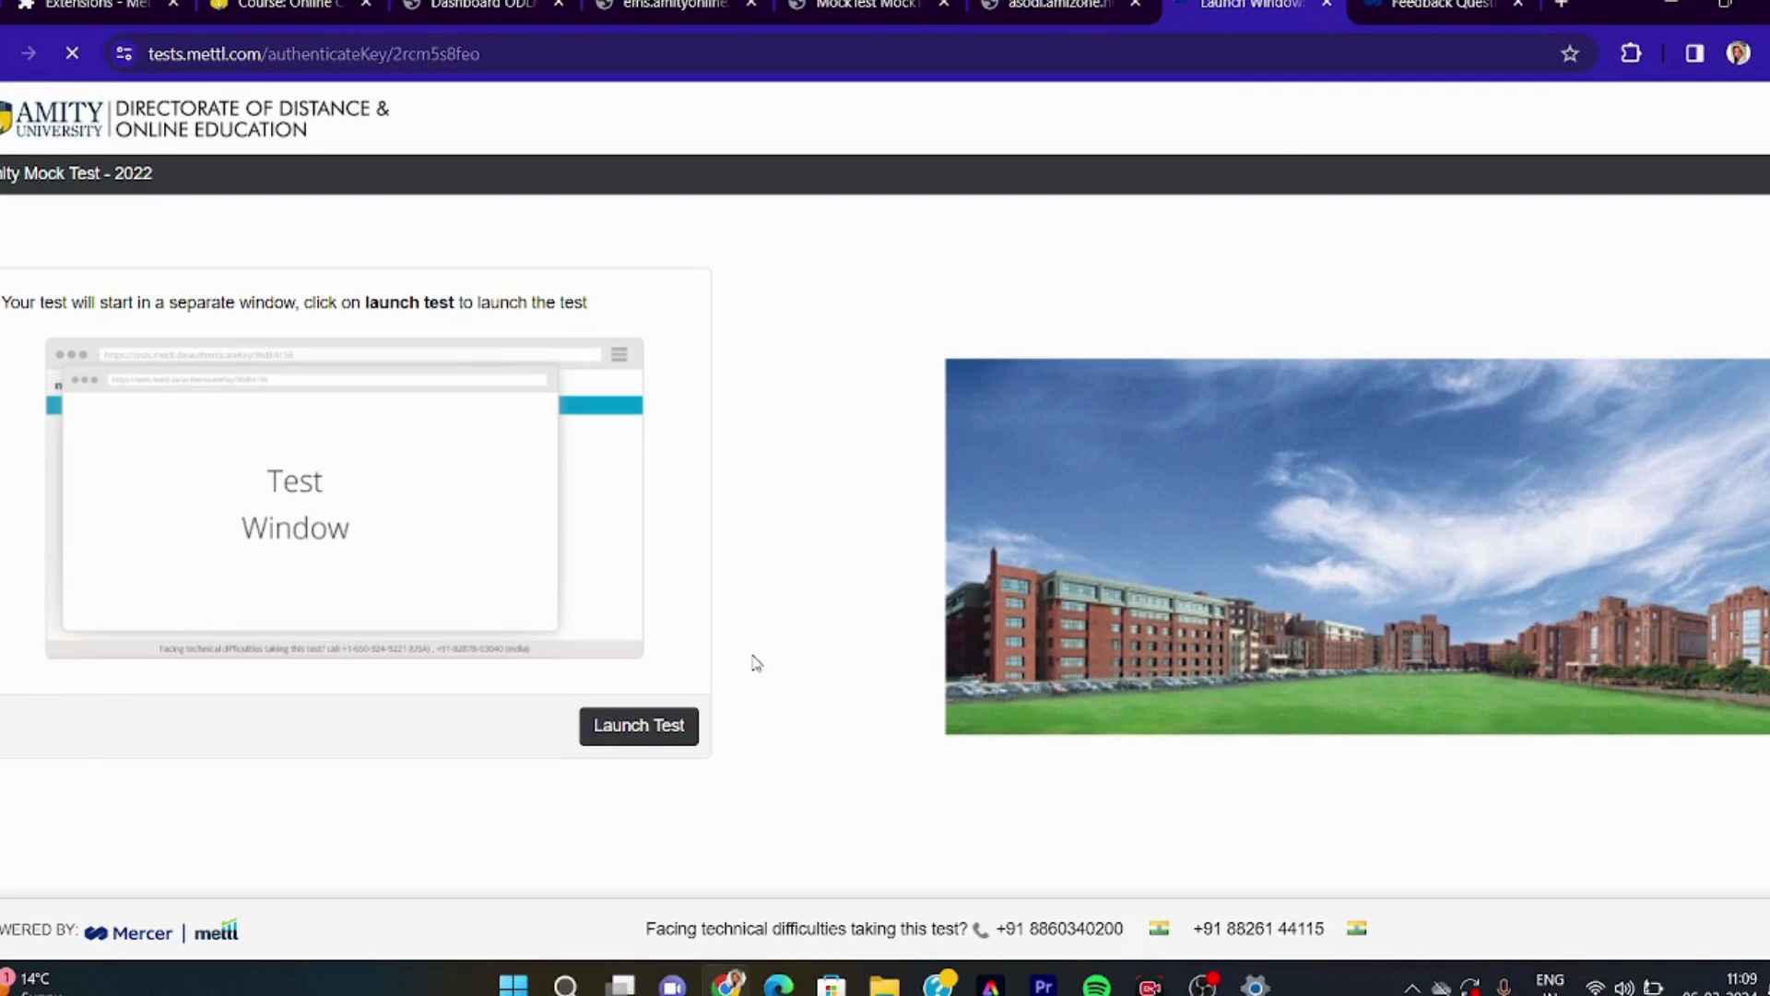
left_click(656, 729)
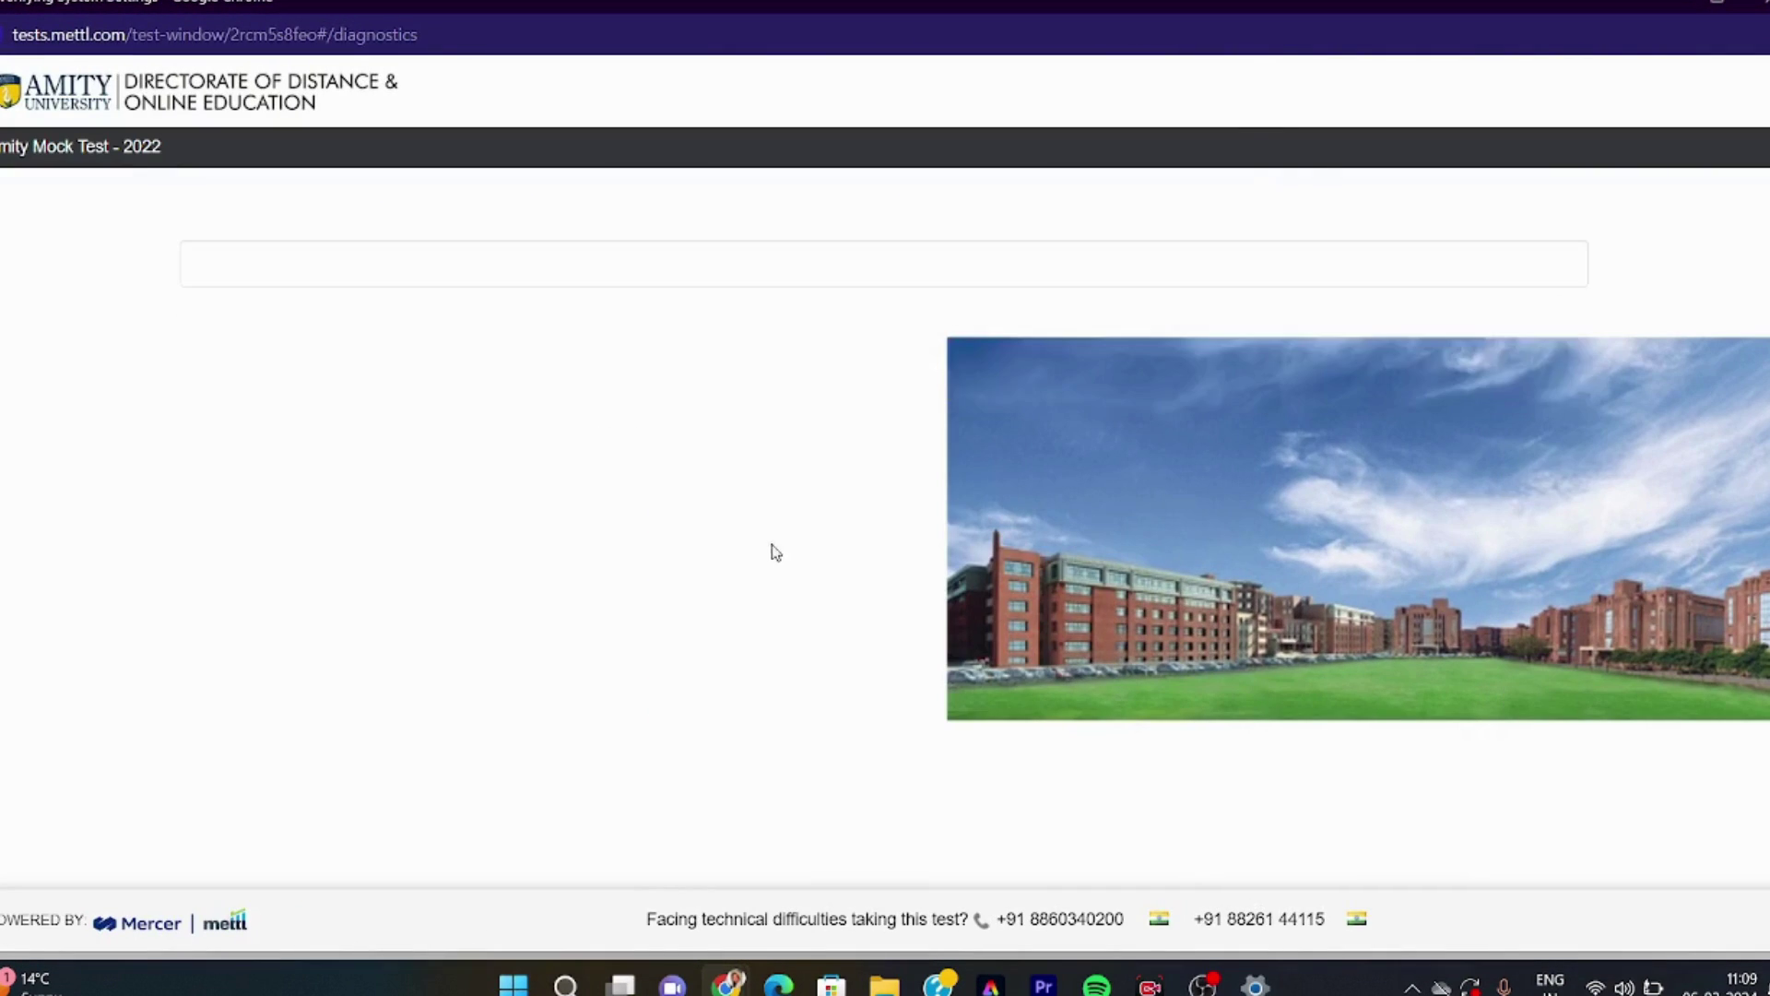
left_click(802, 393)
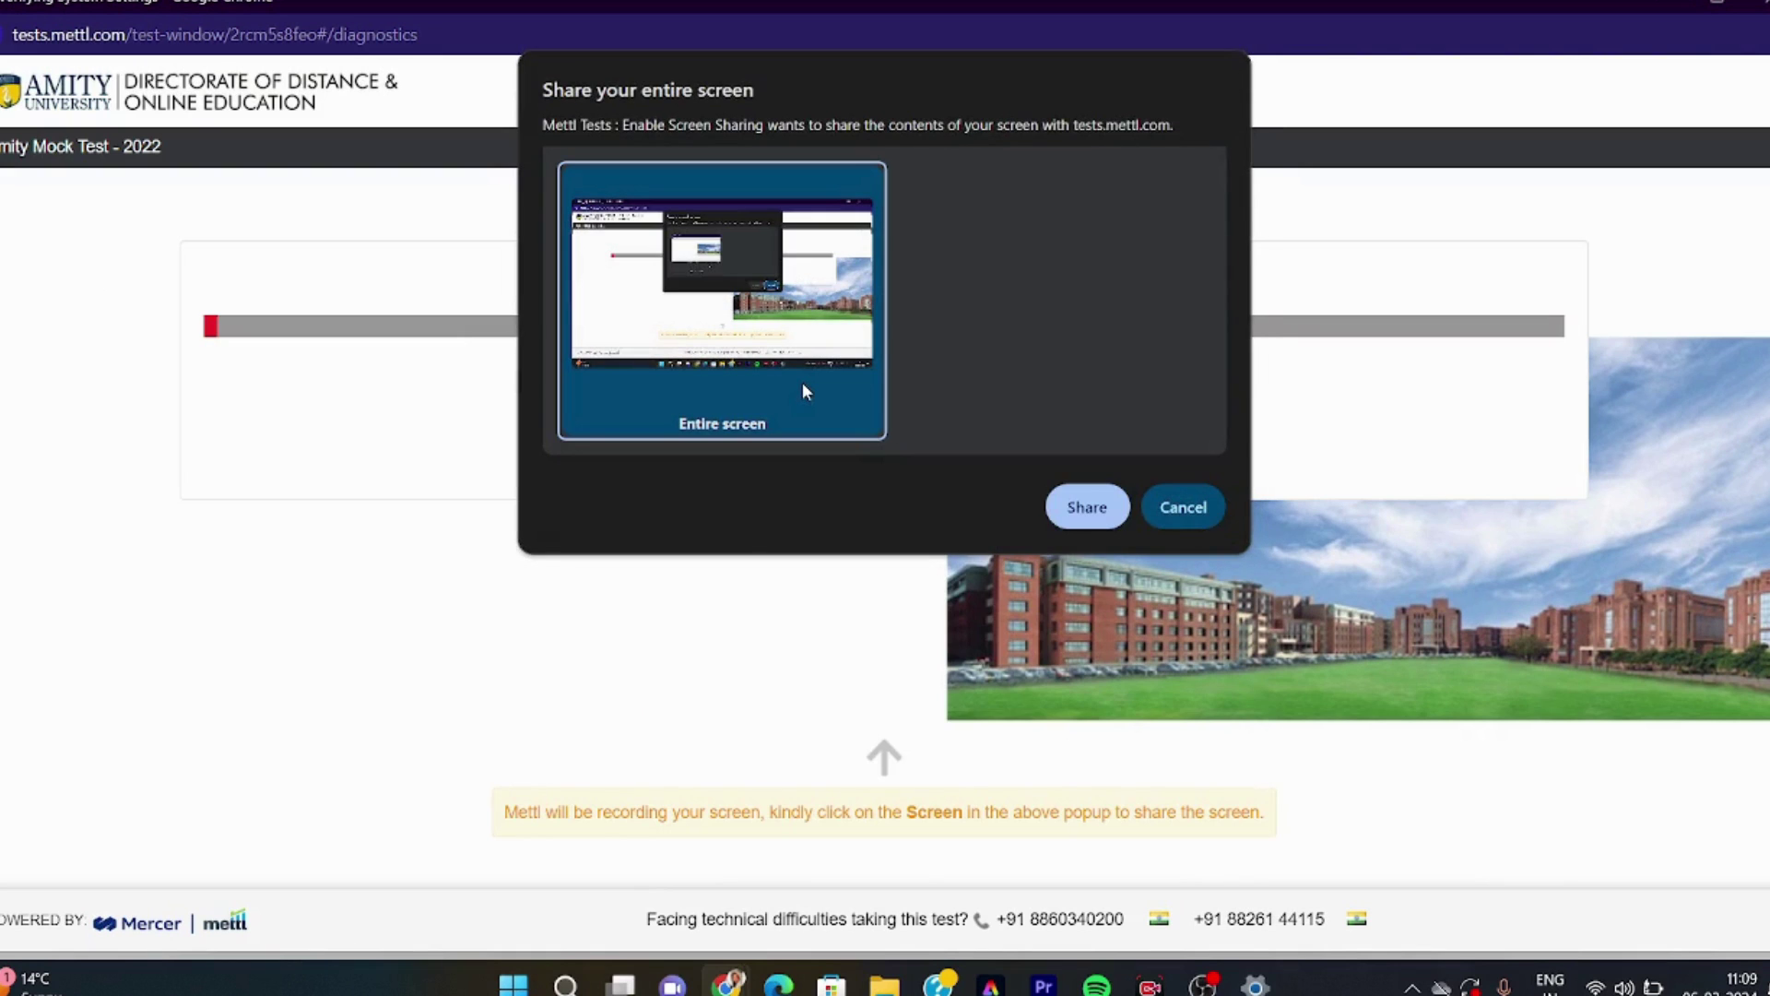
left_click(1121, 512)
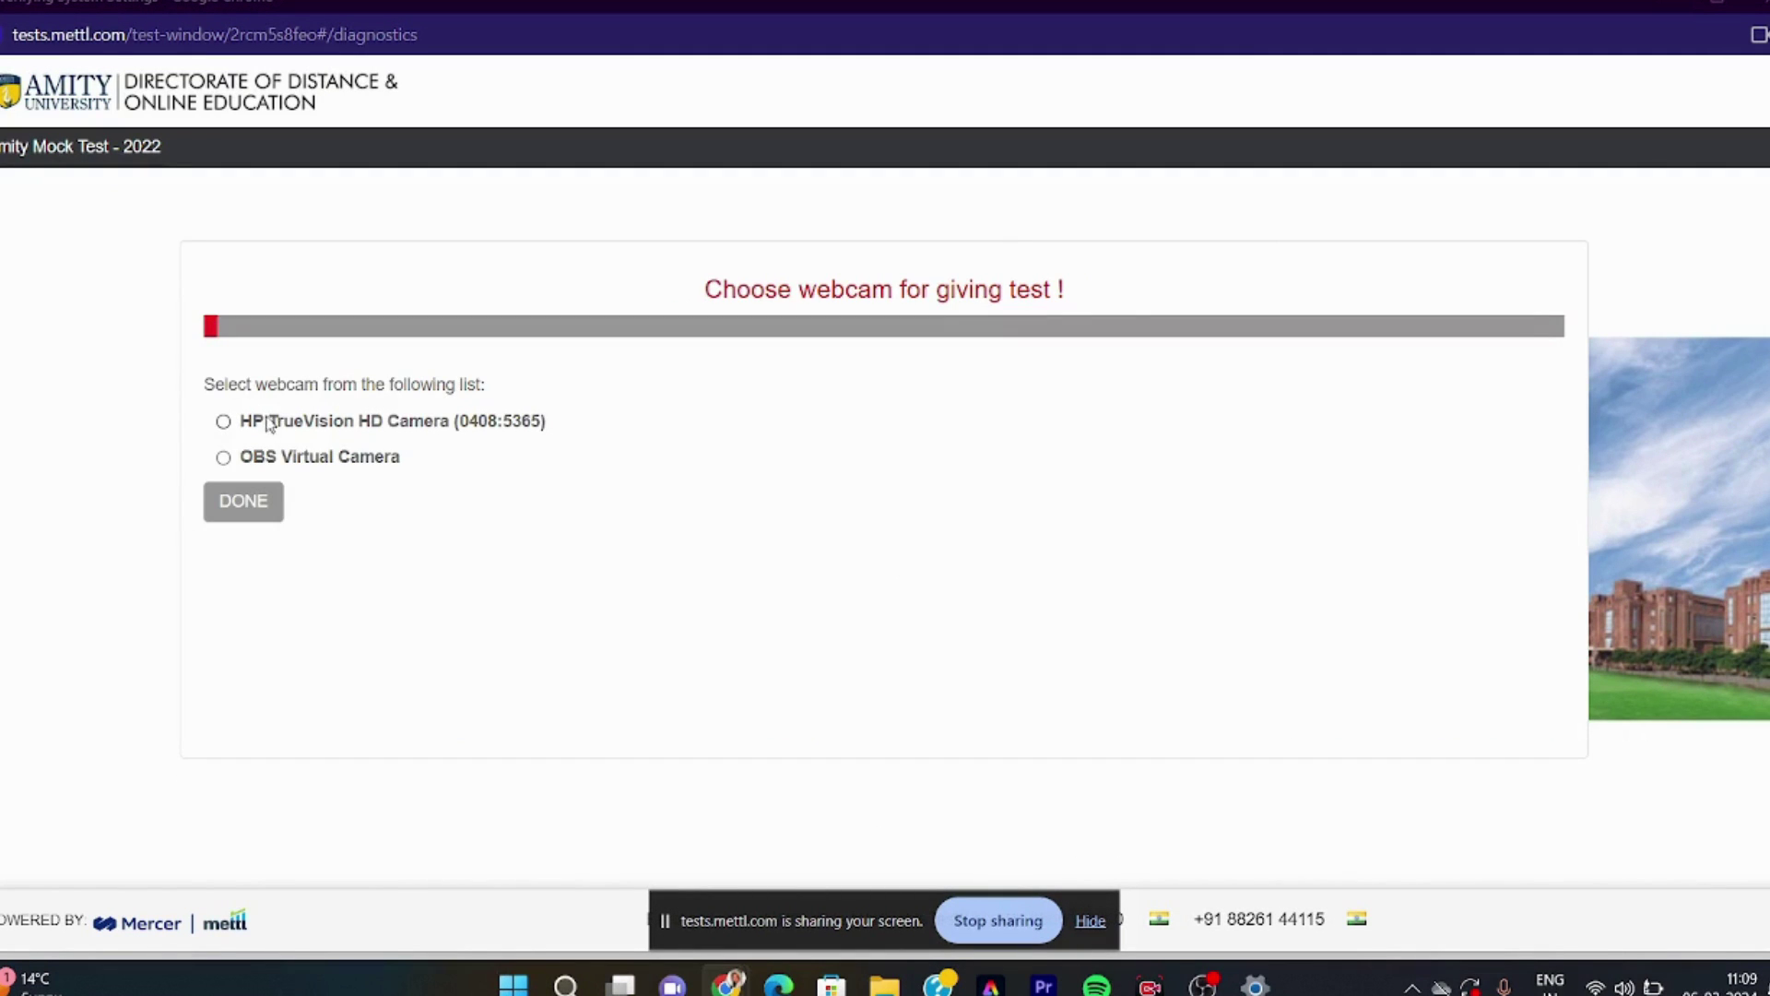
Choose the HP TrueVision HD camera, continue through the test diagnostics, submit the registration details and leave the test window.
left_click(223, 421)
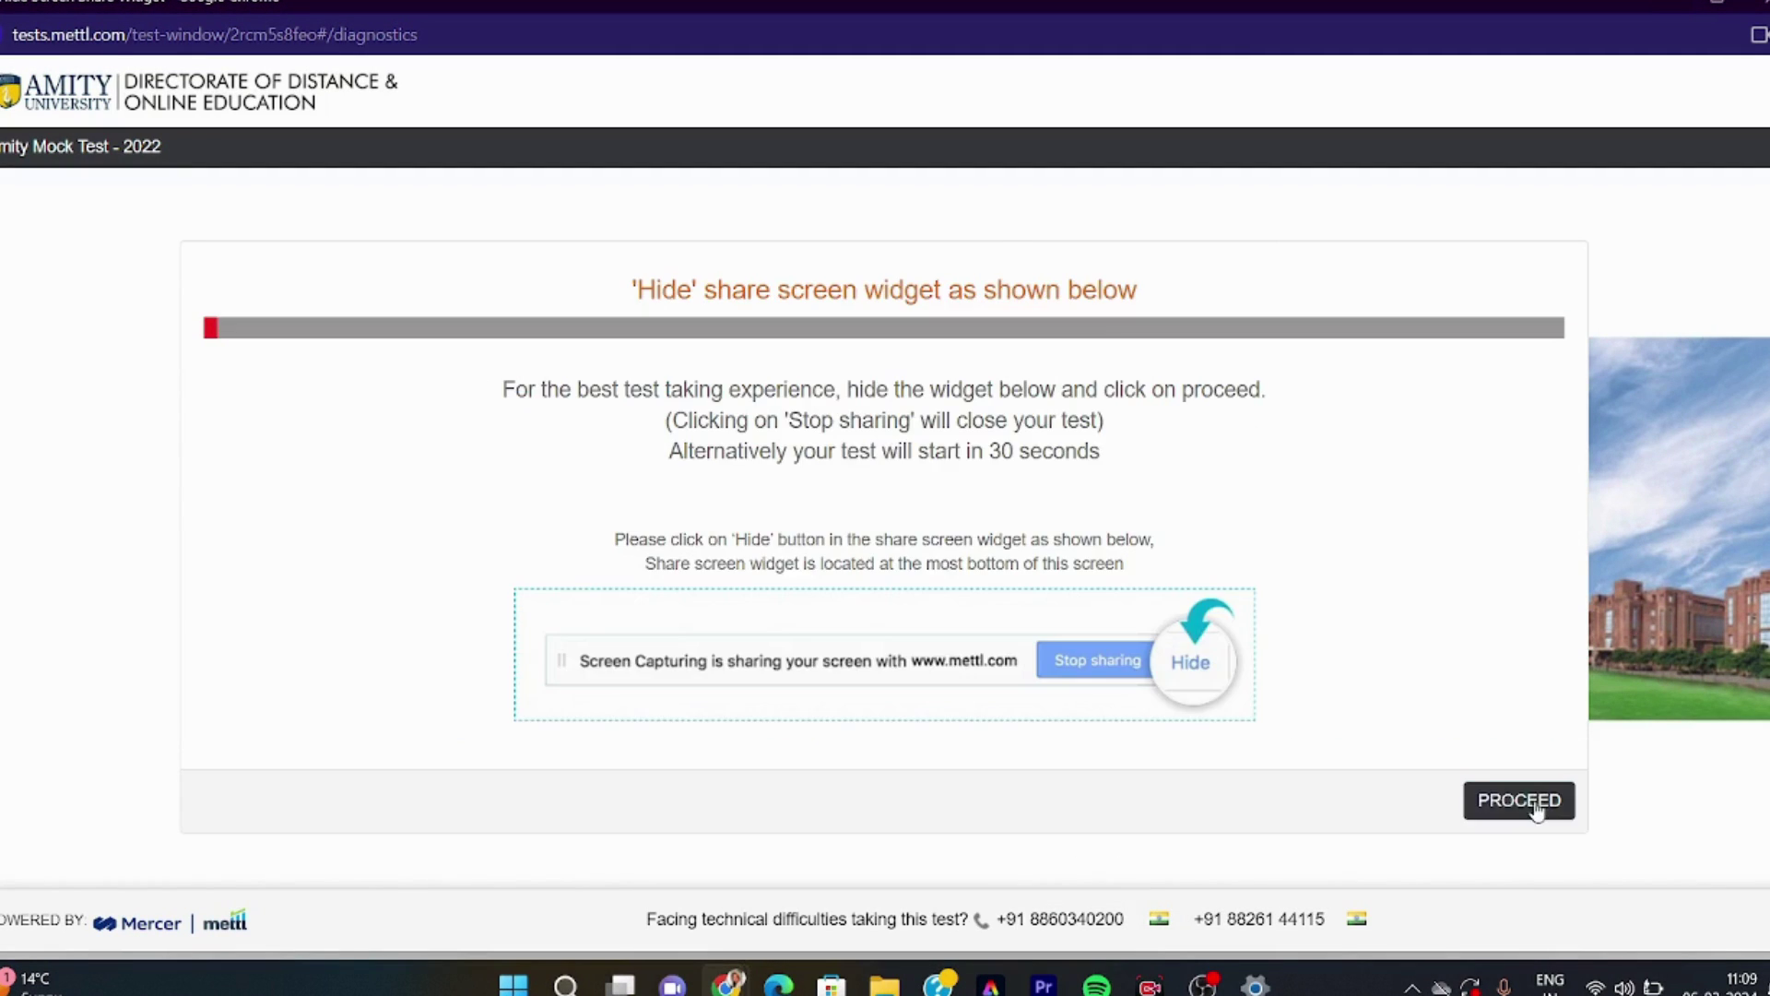
left_click(1519, 800)
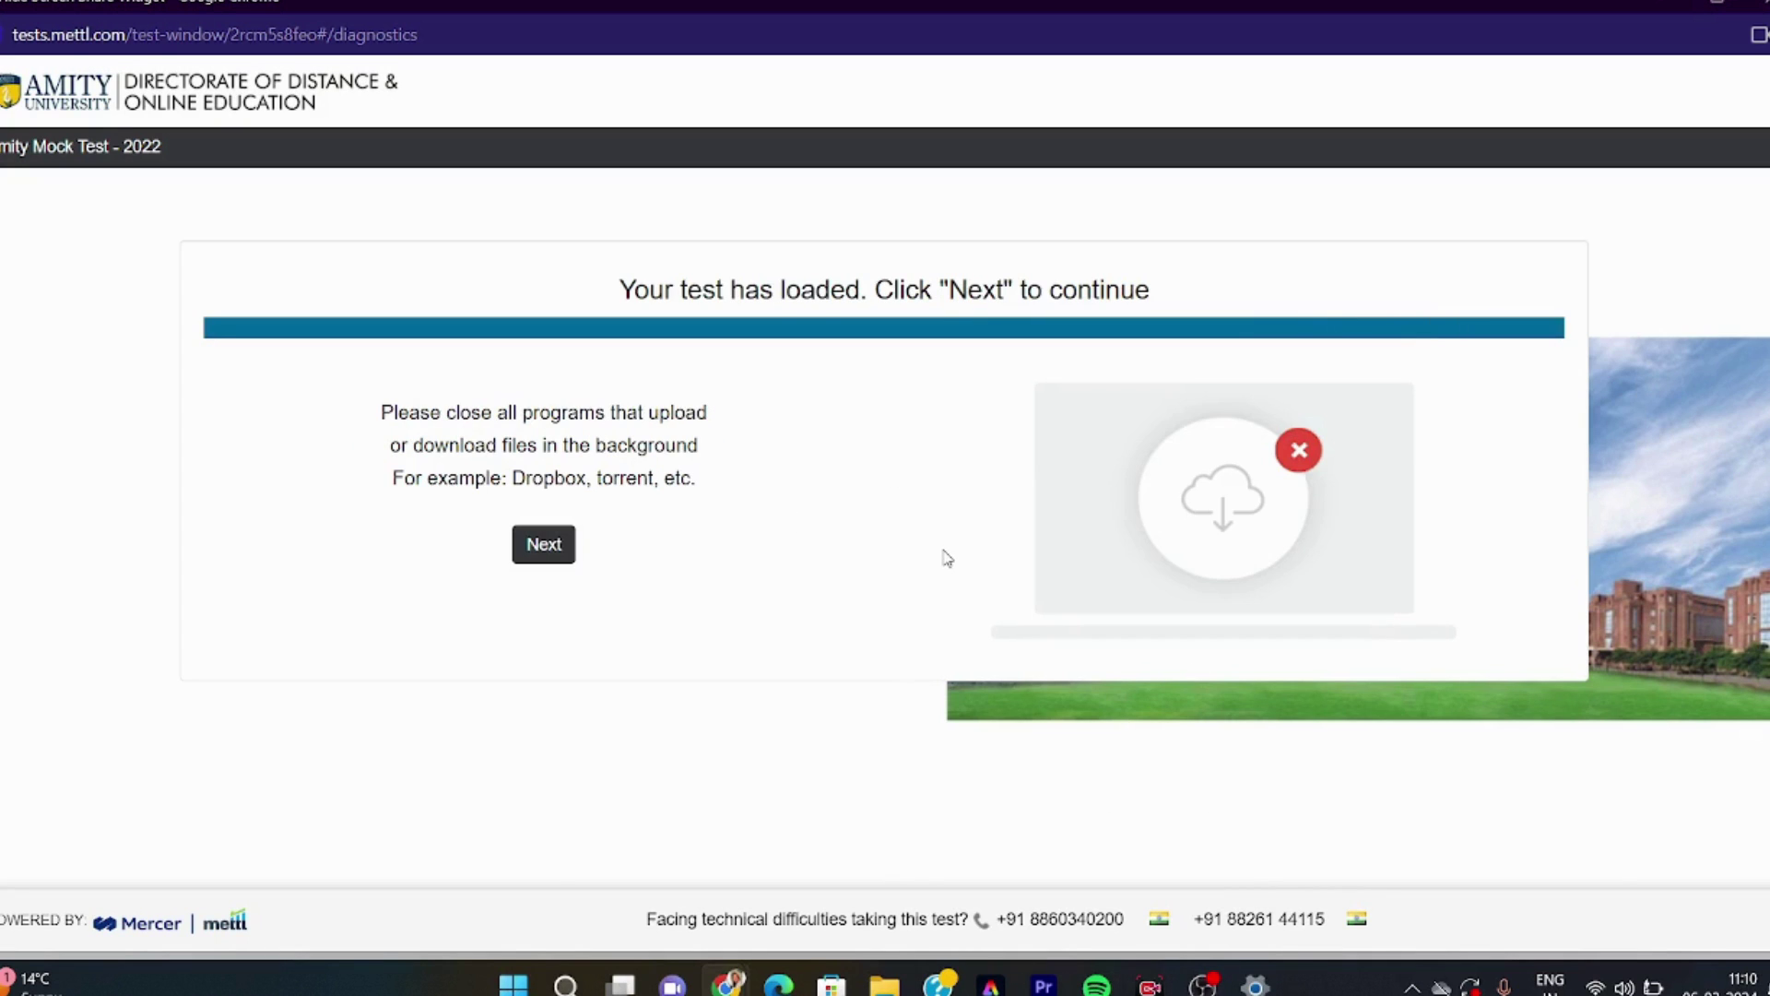
left_click(544, 545)
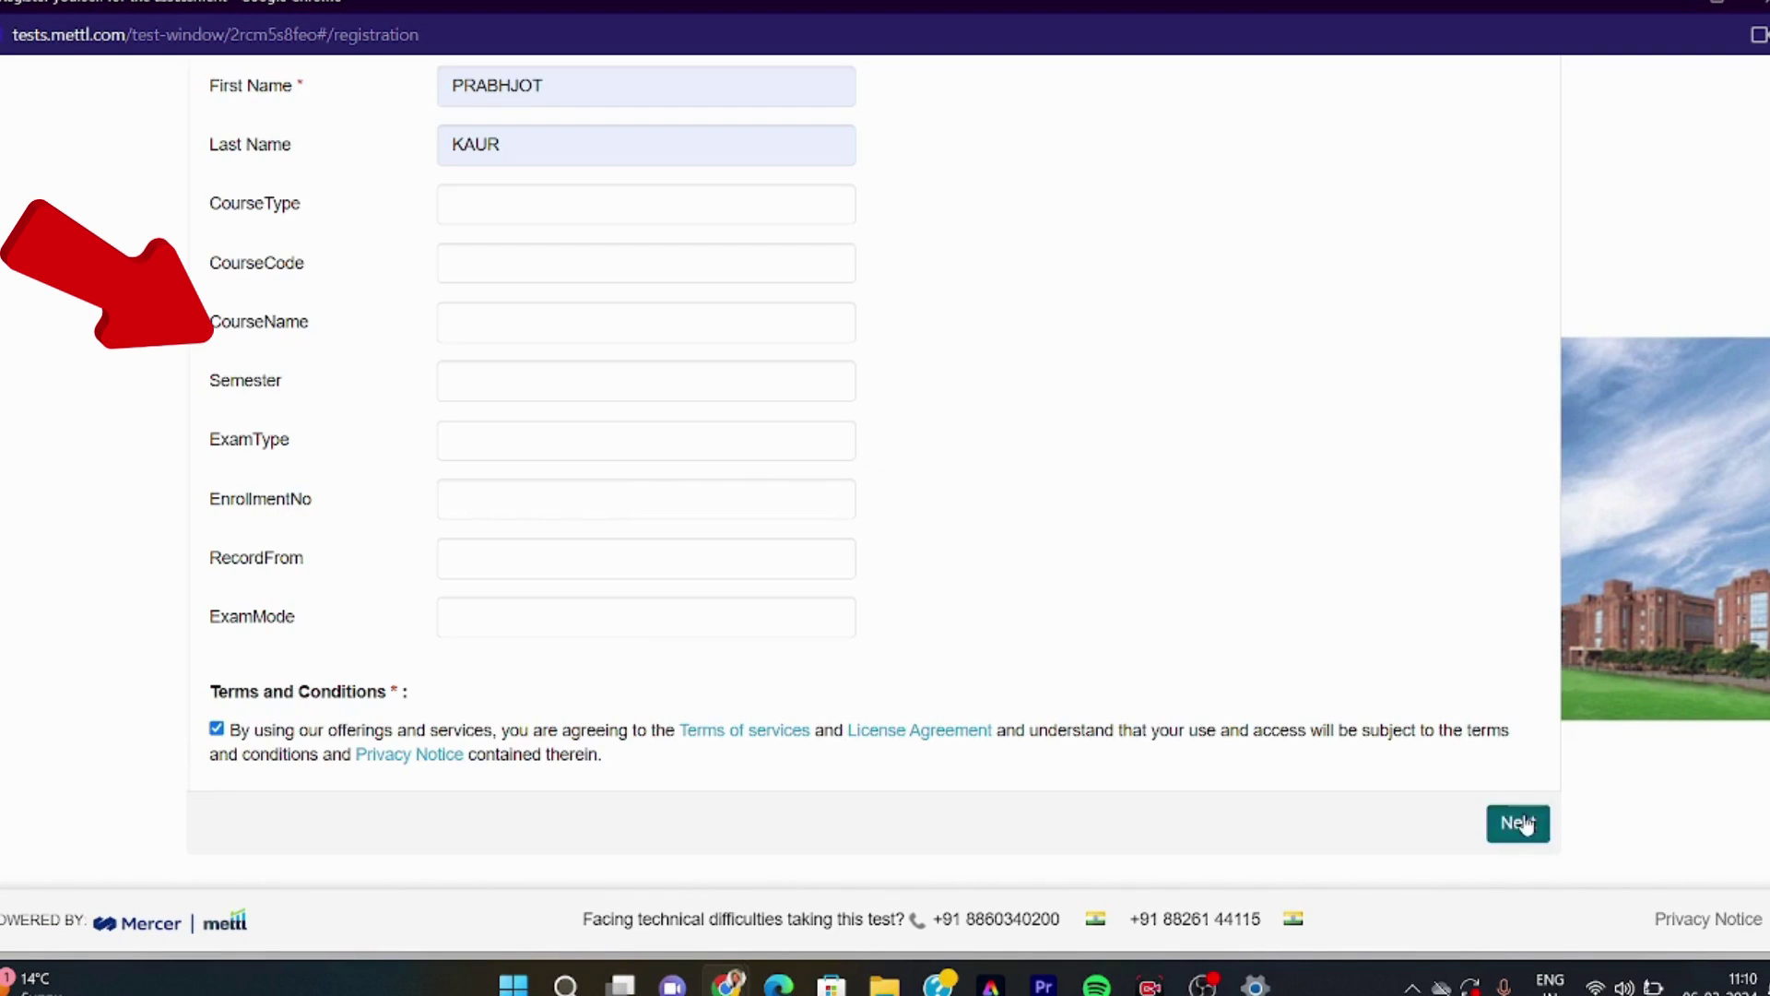
left_click(1521, 823)
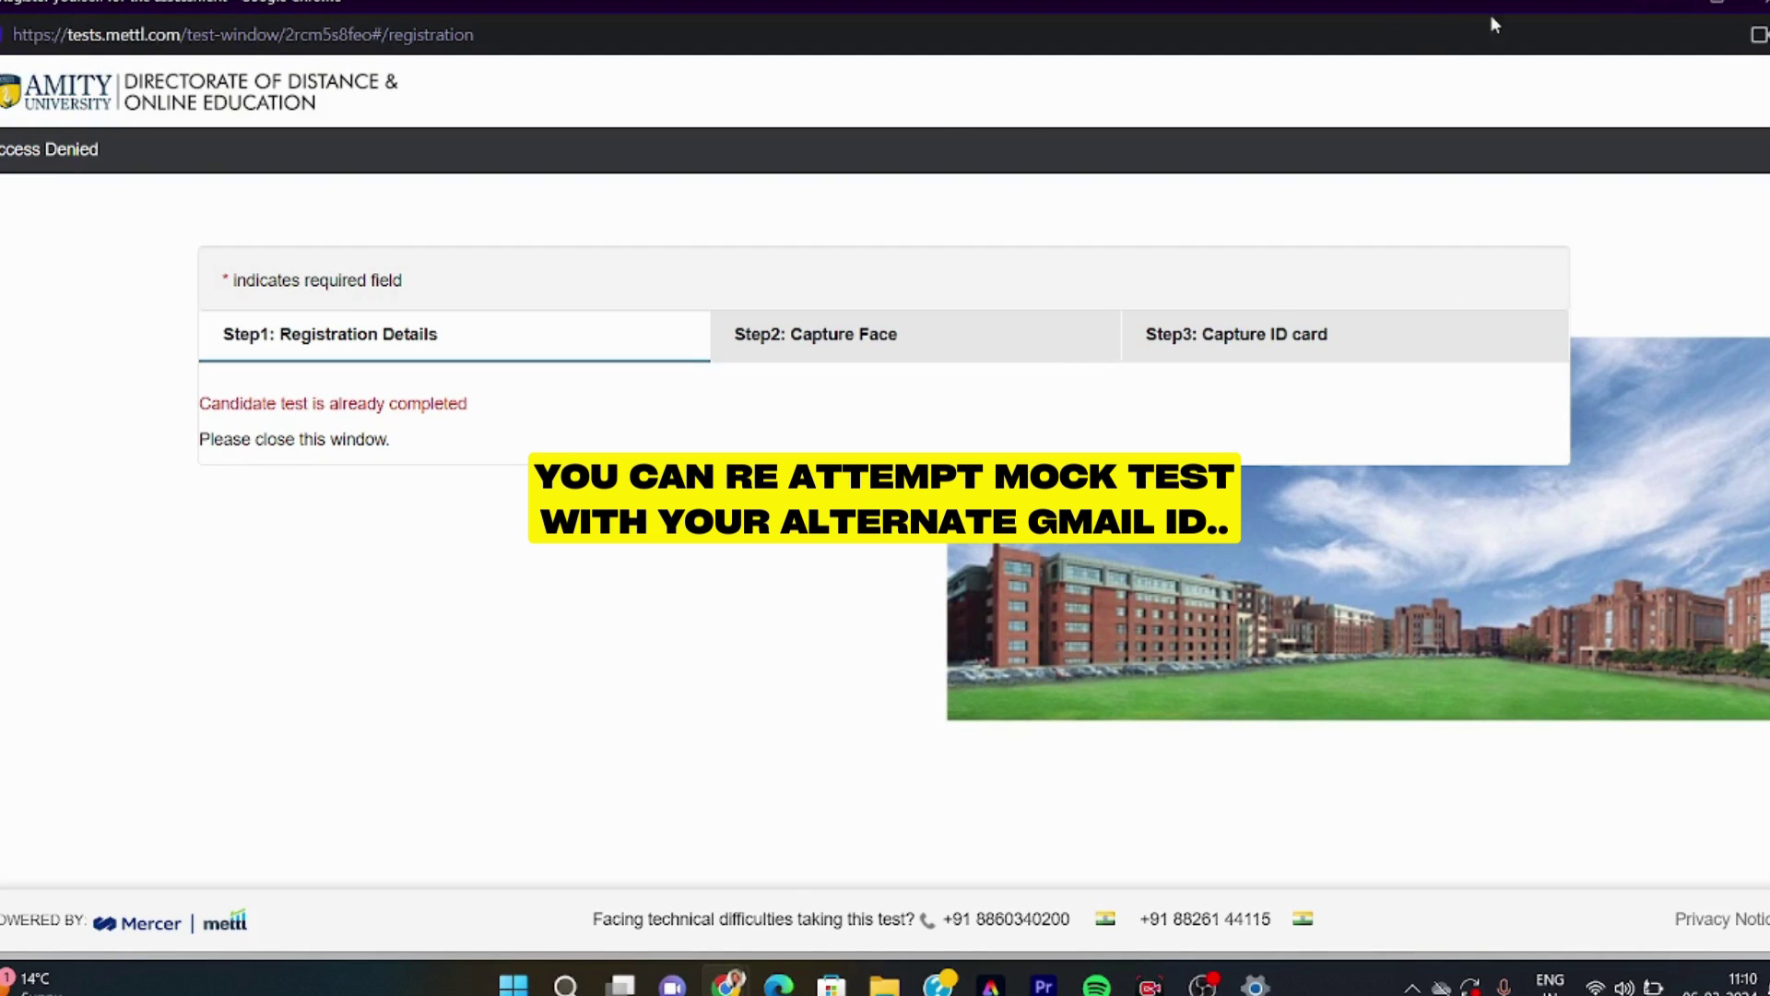
left_click(1664, 8)
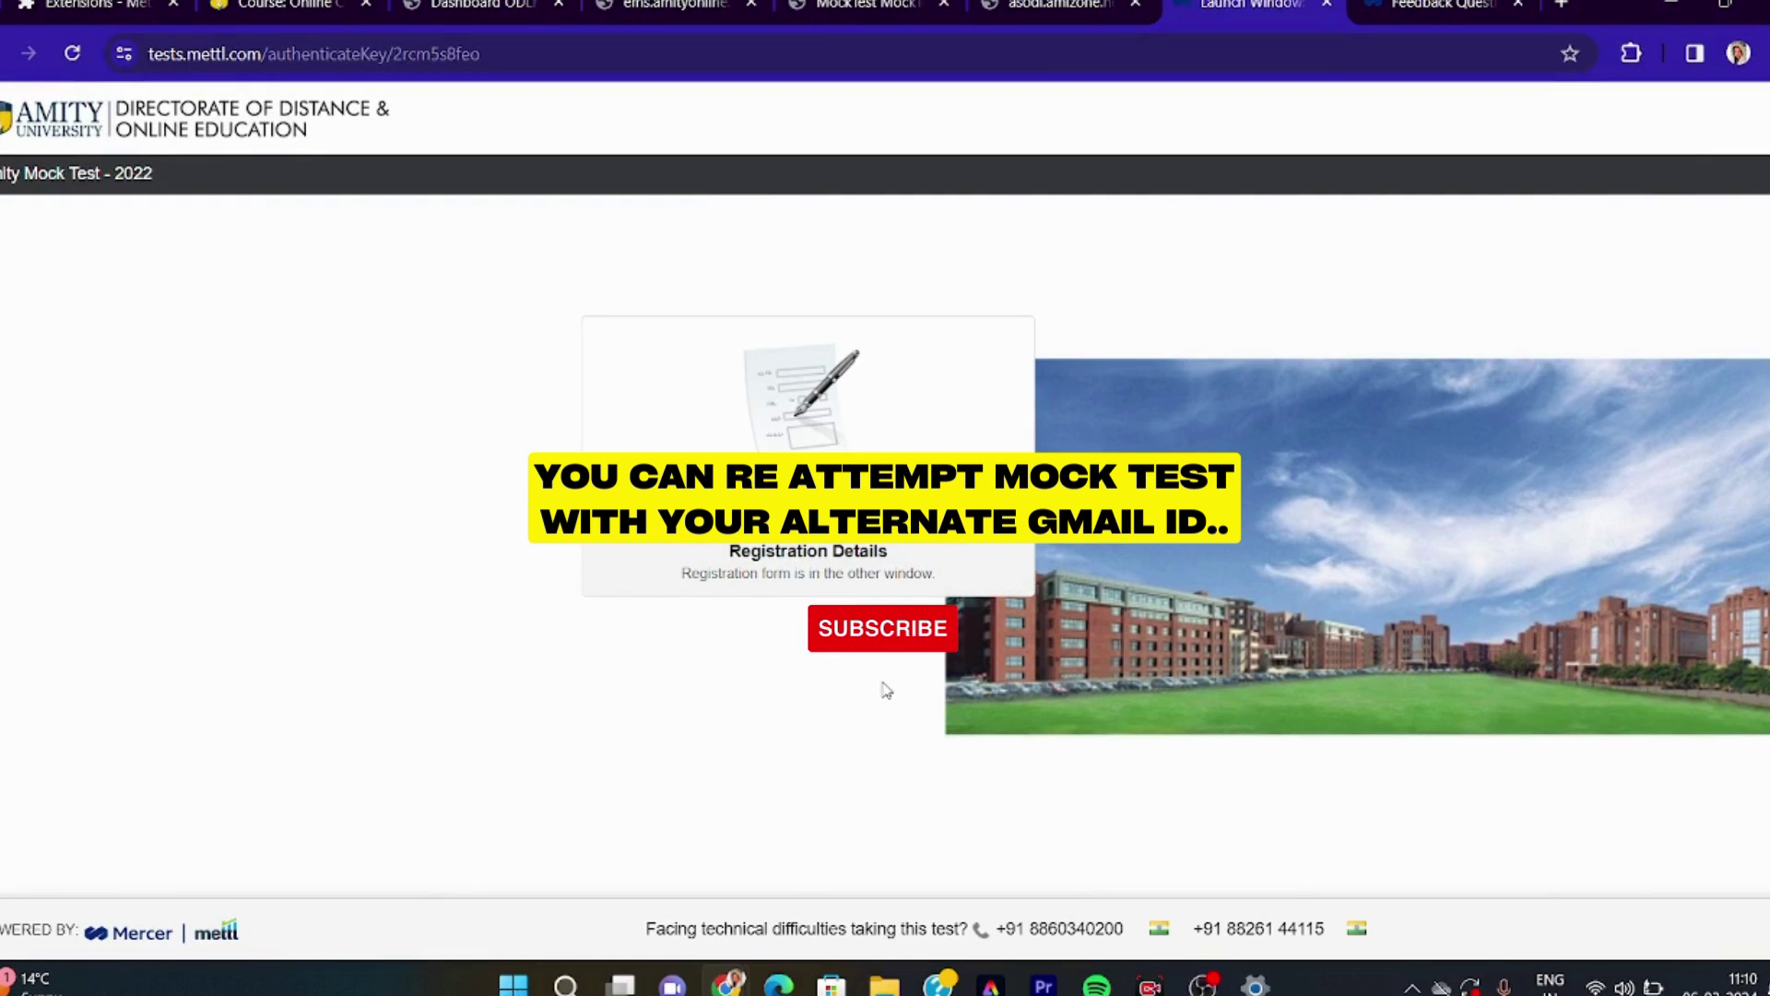
Search Windows for "REFRE" and open the Settings app.
key("super")
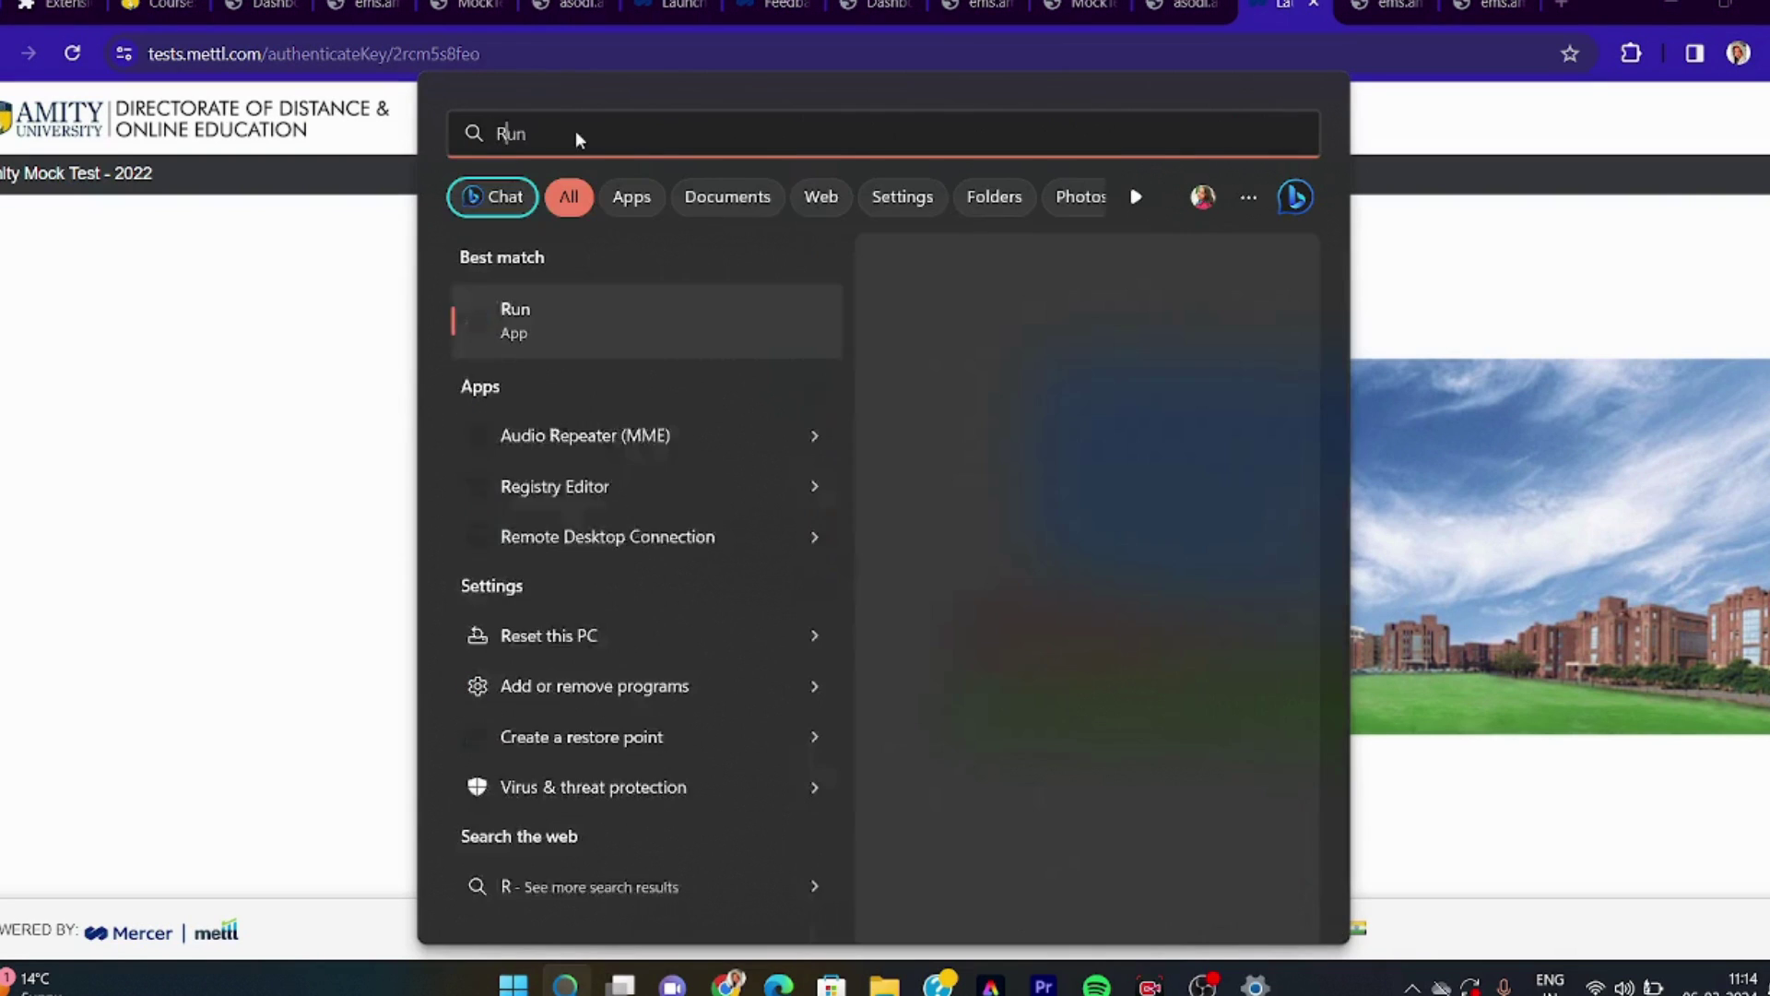
type("REF")
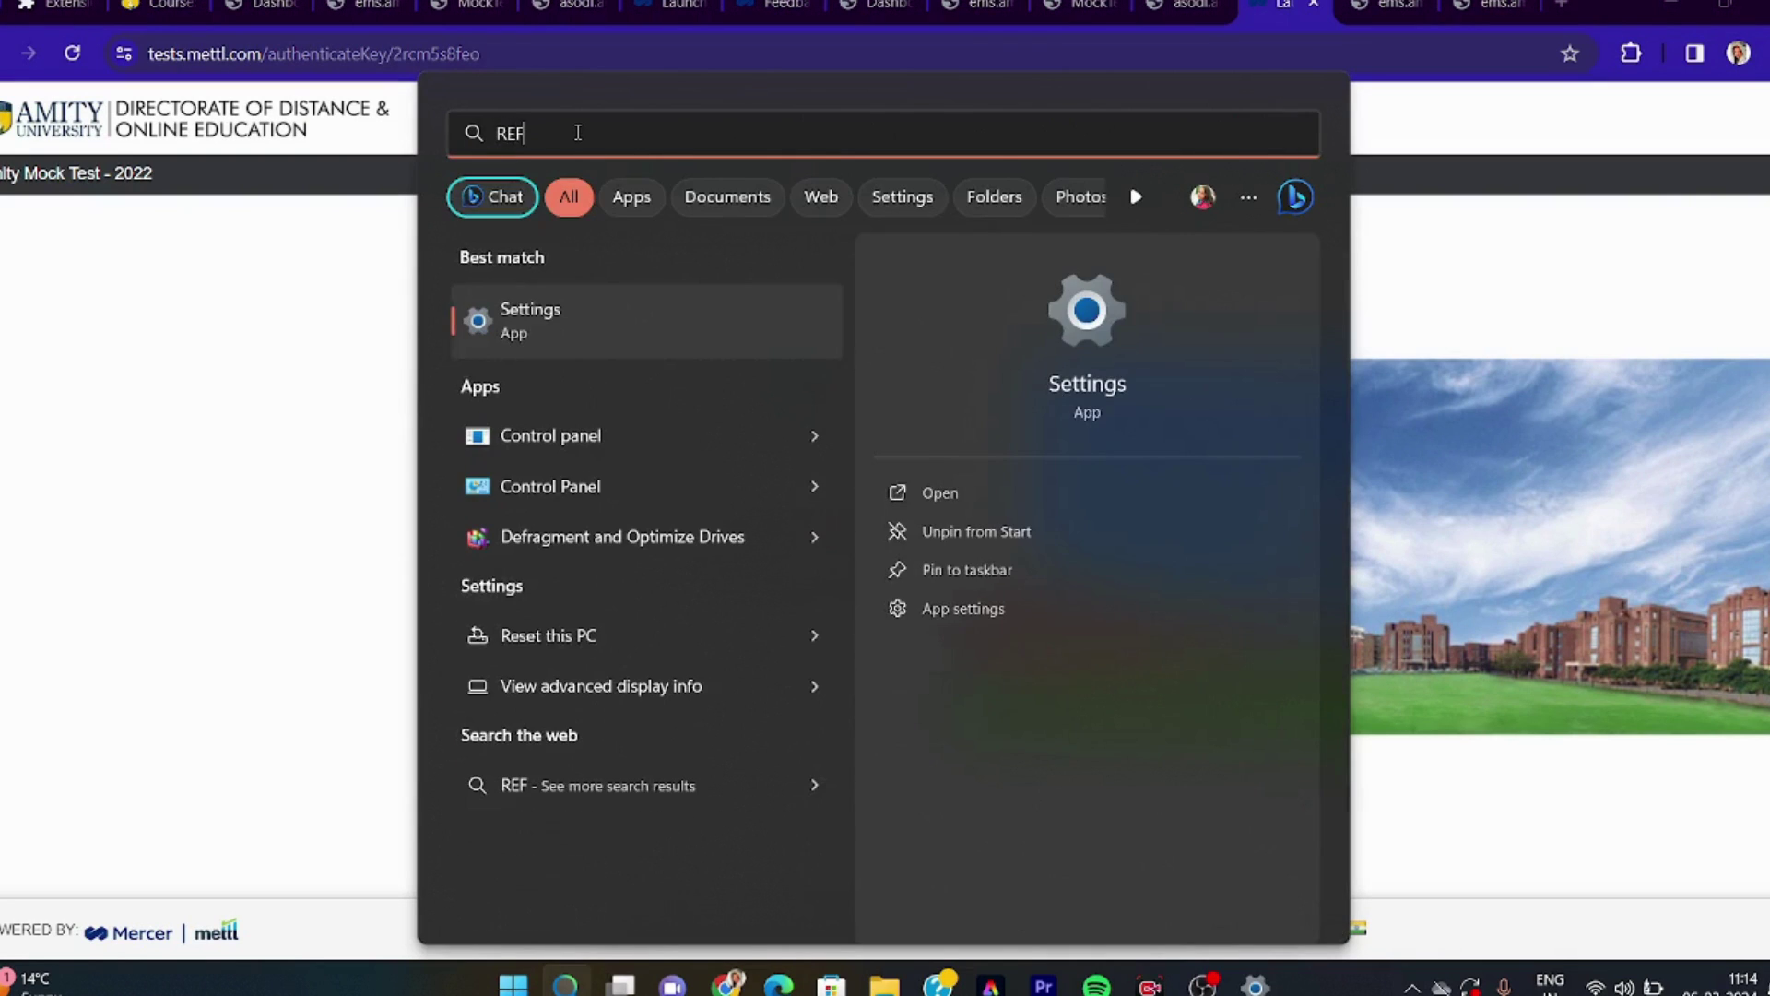
type("RE")
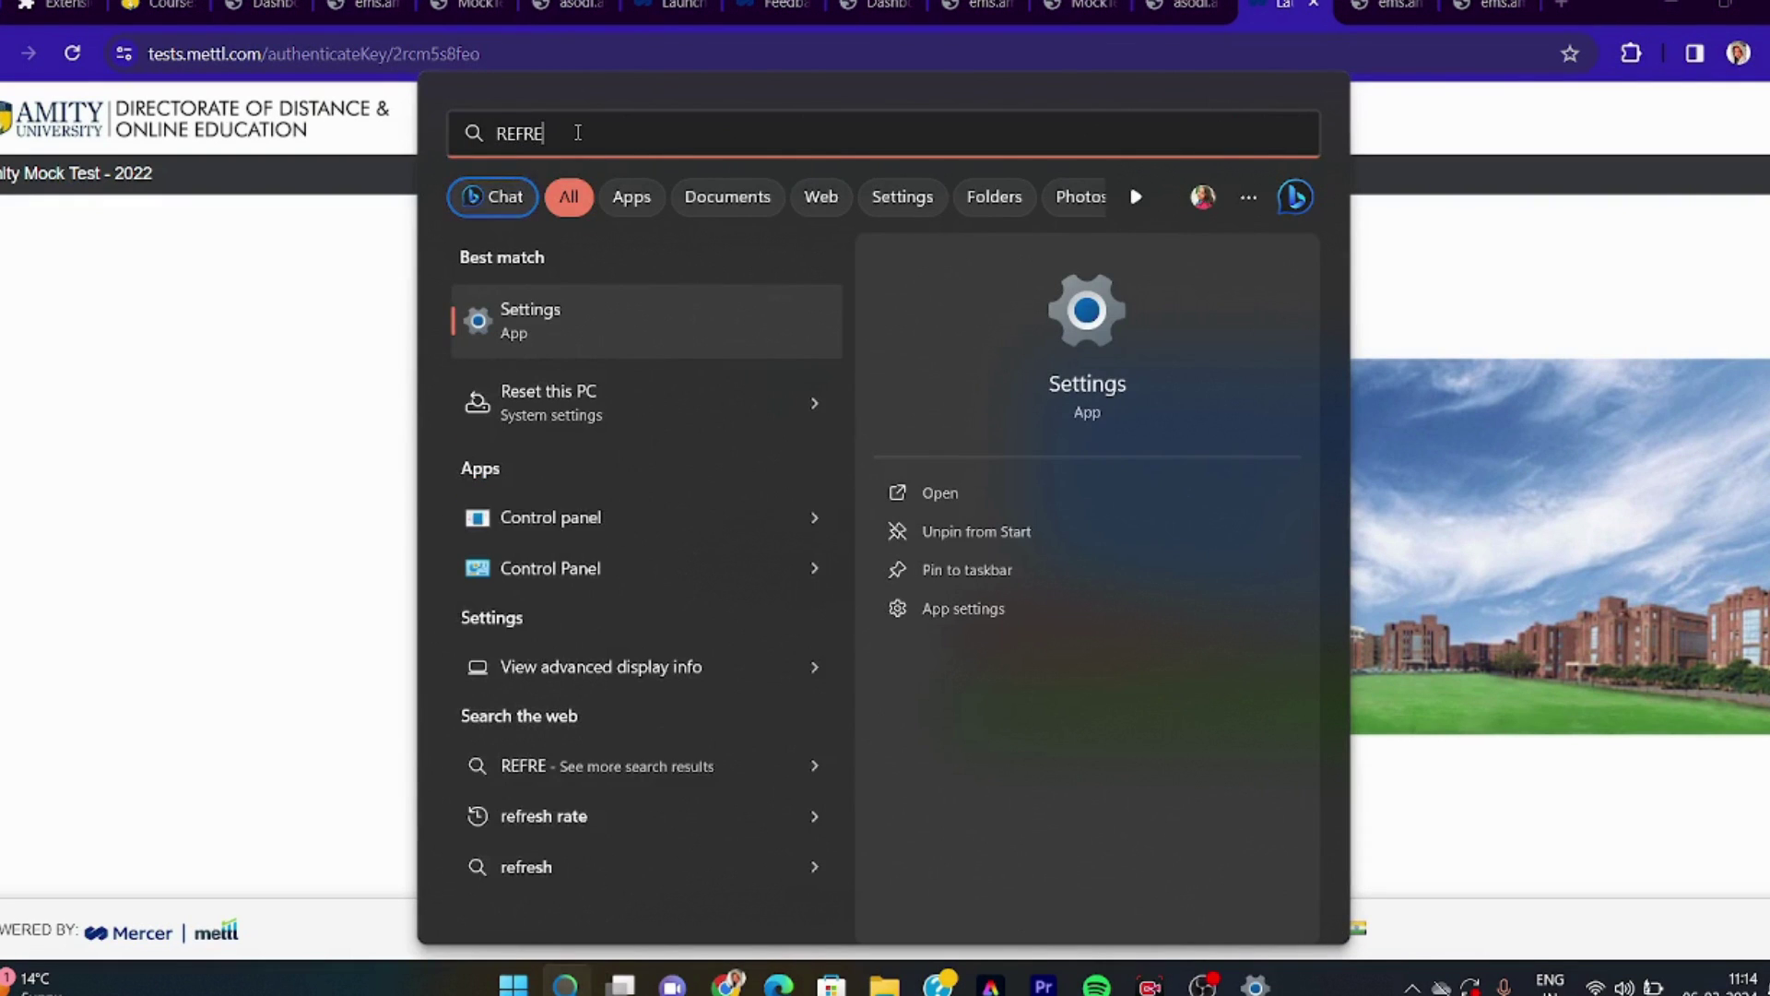
key("Return")
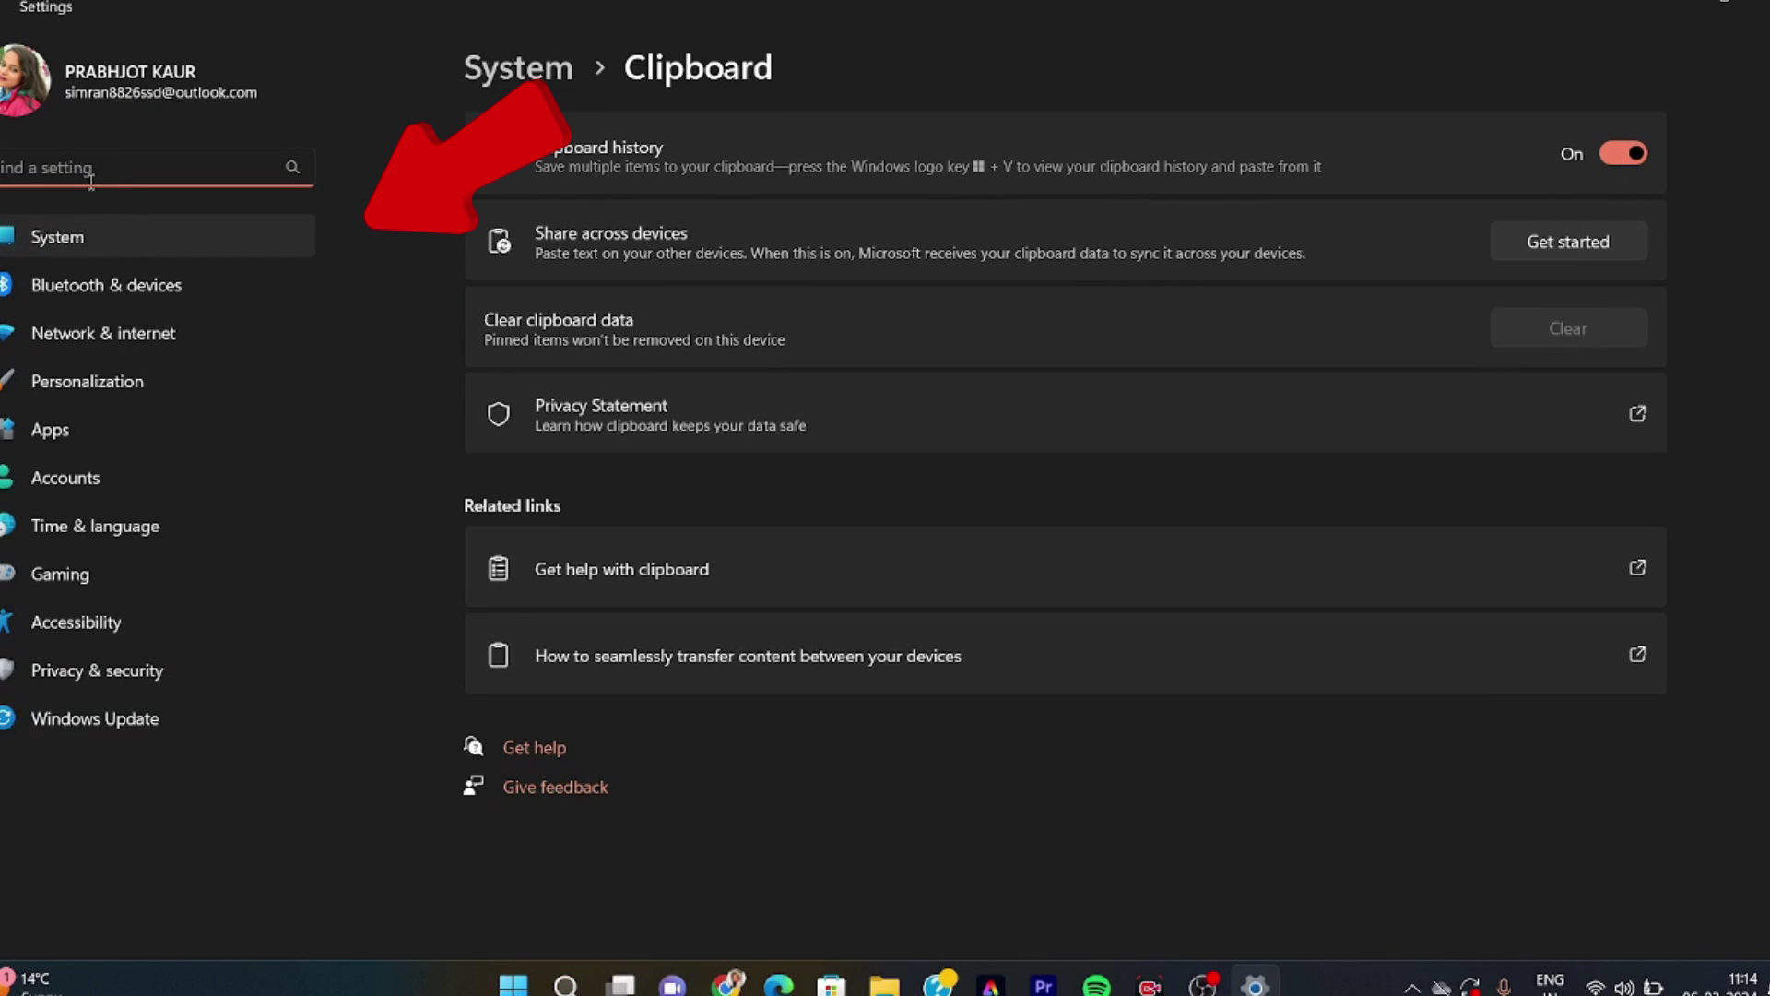
Find the advanced display info by searching the settings for "REFRE" and open it.
type("REFRE")
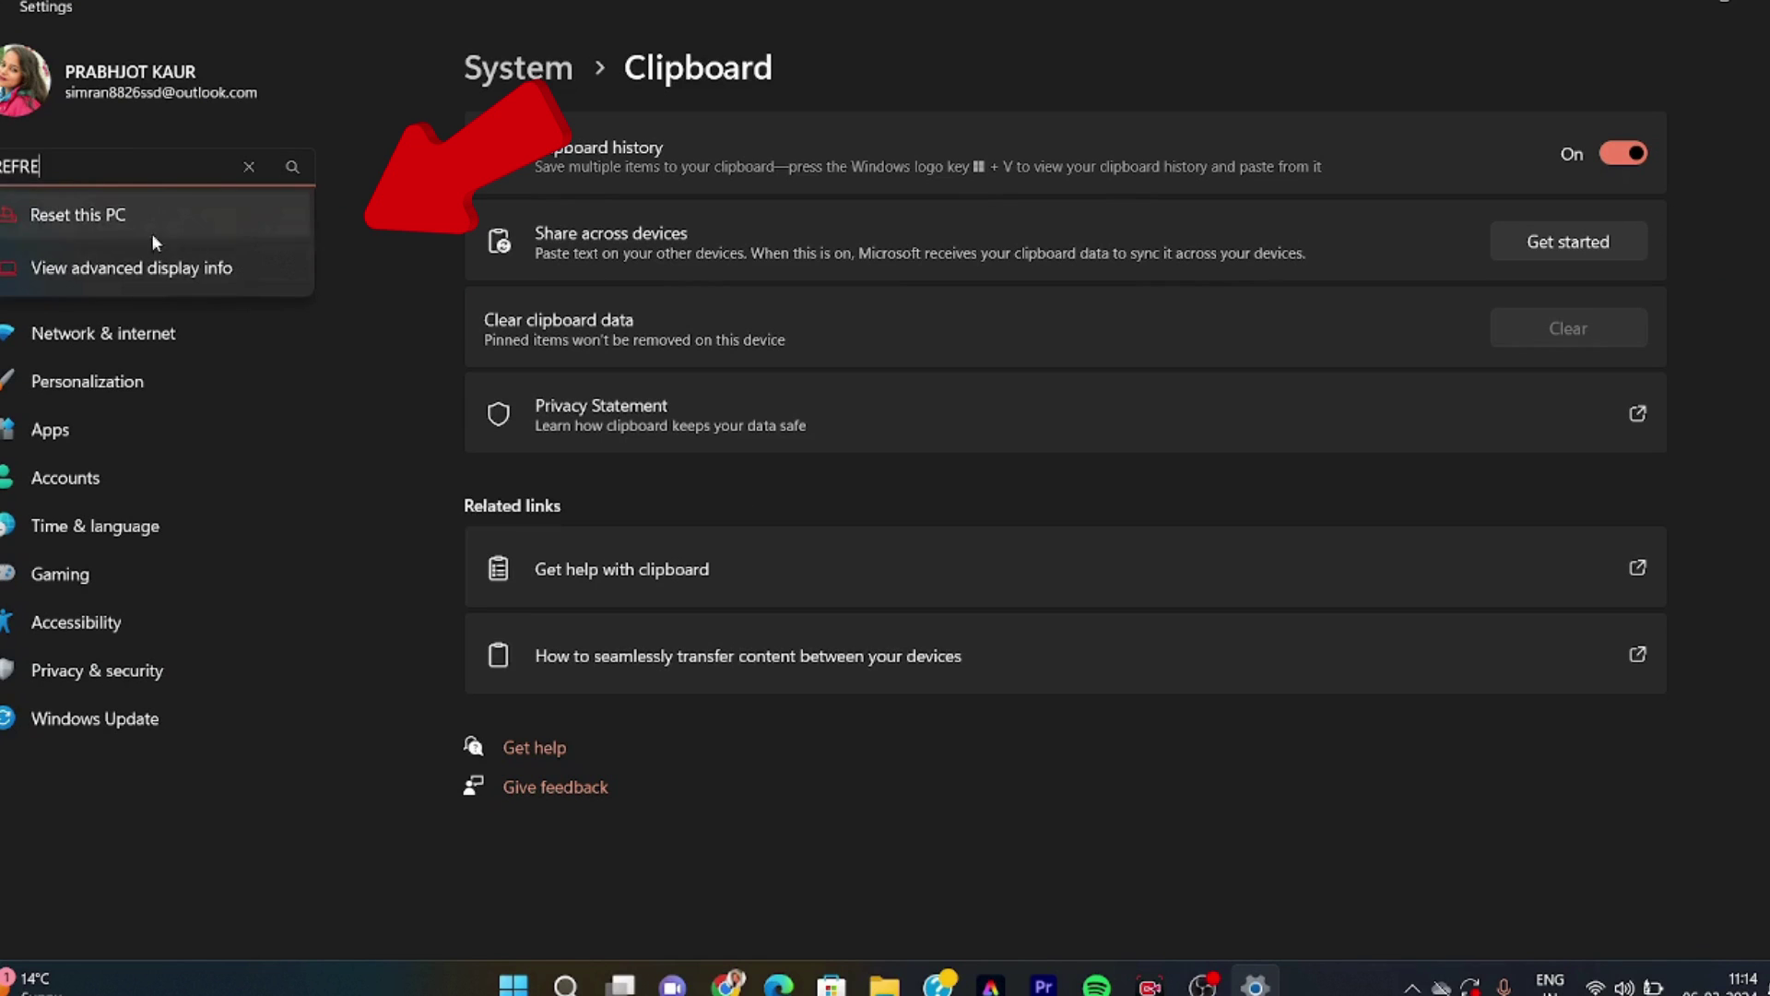
left_click(196, 279)
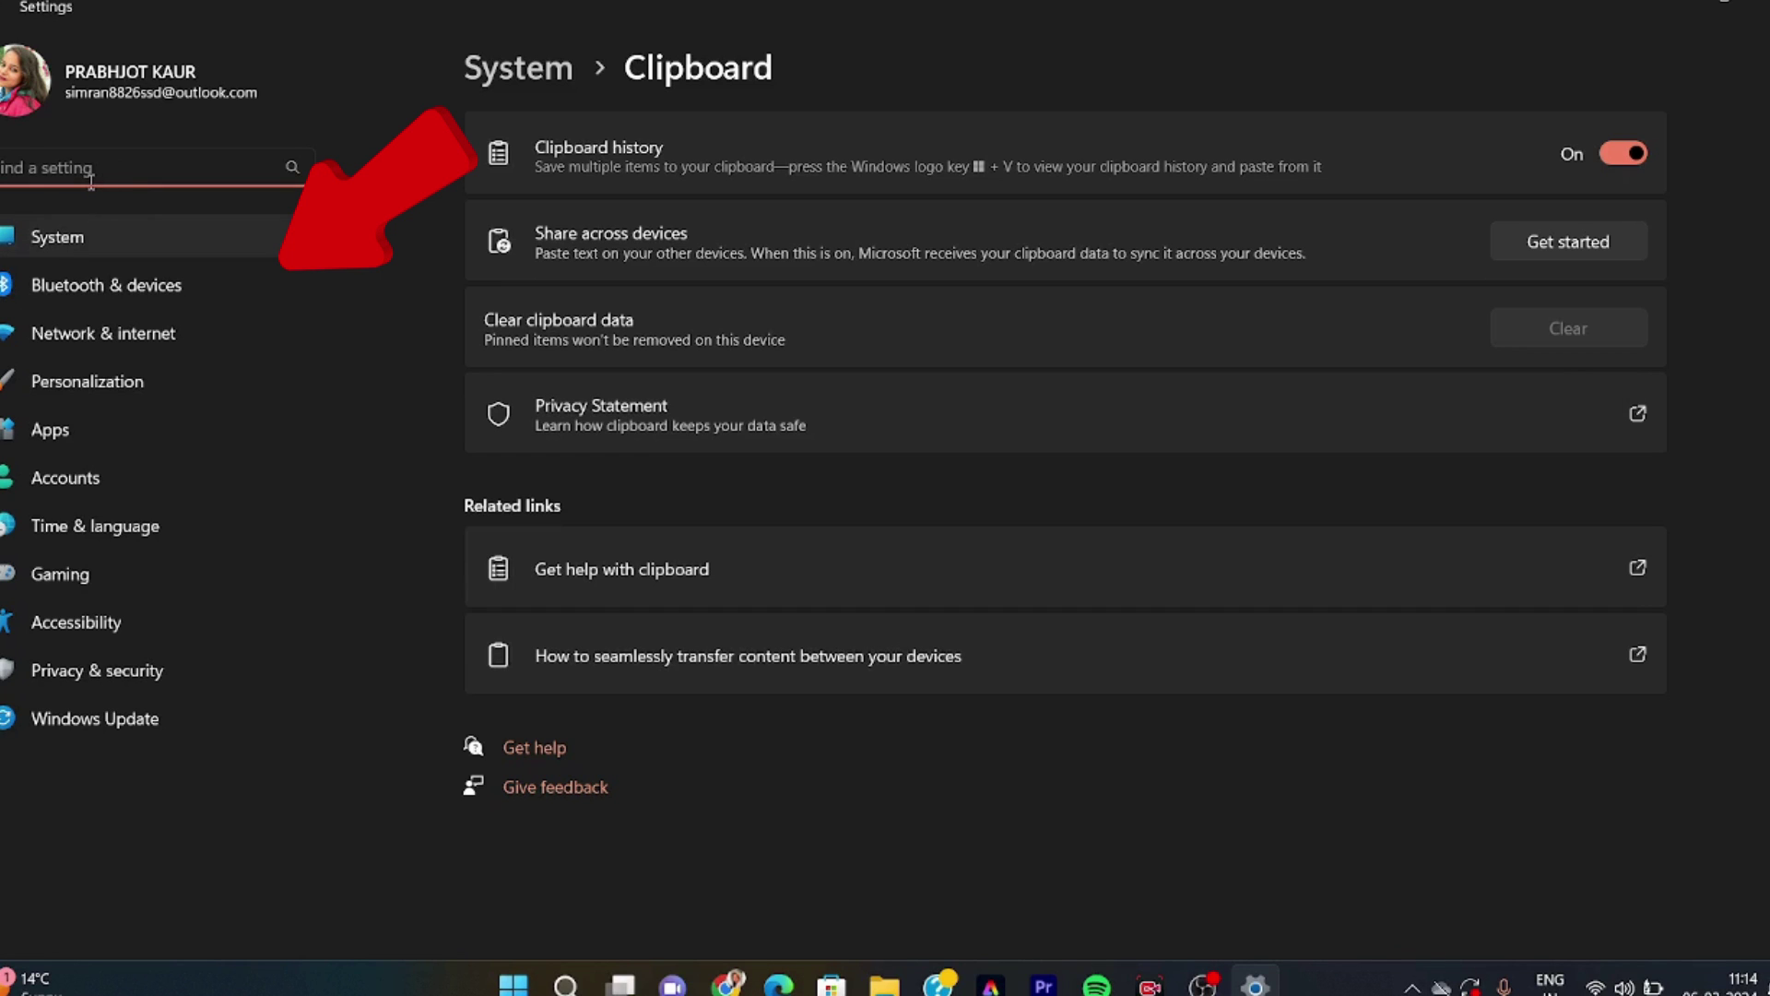
type("REFRE")
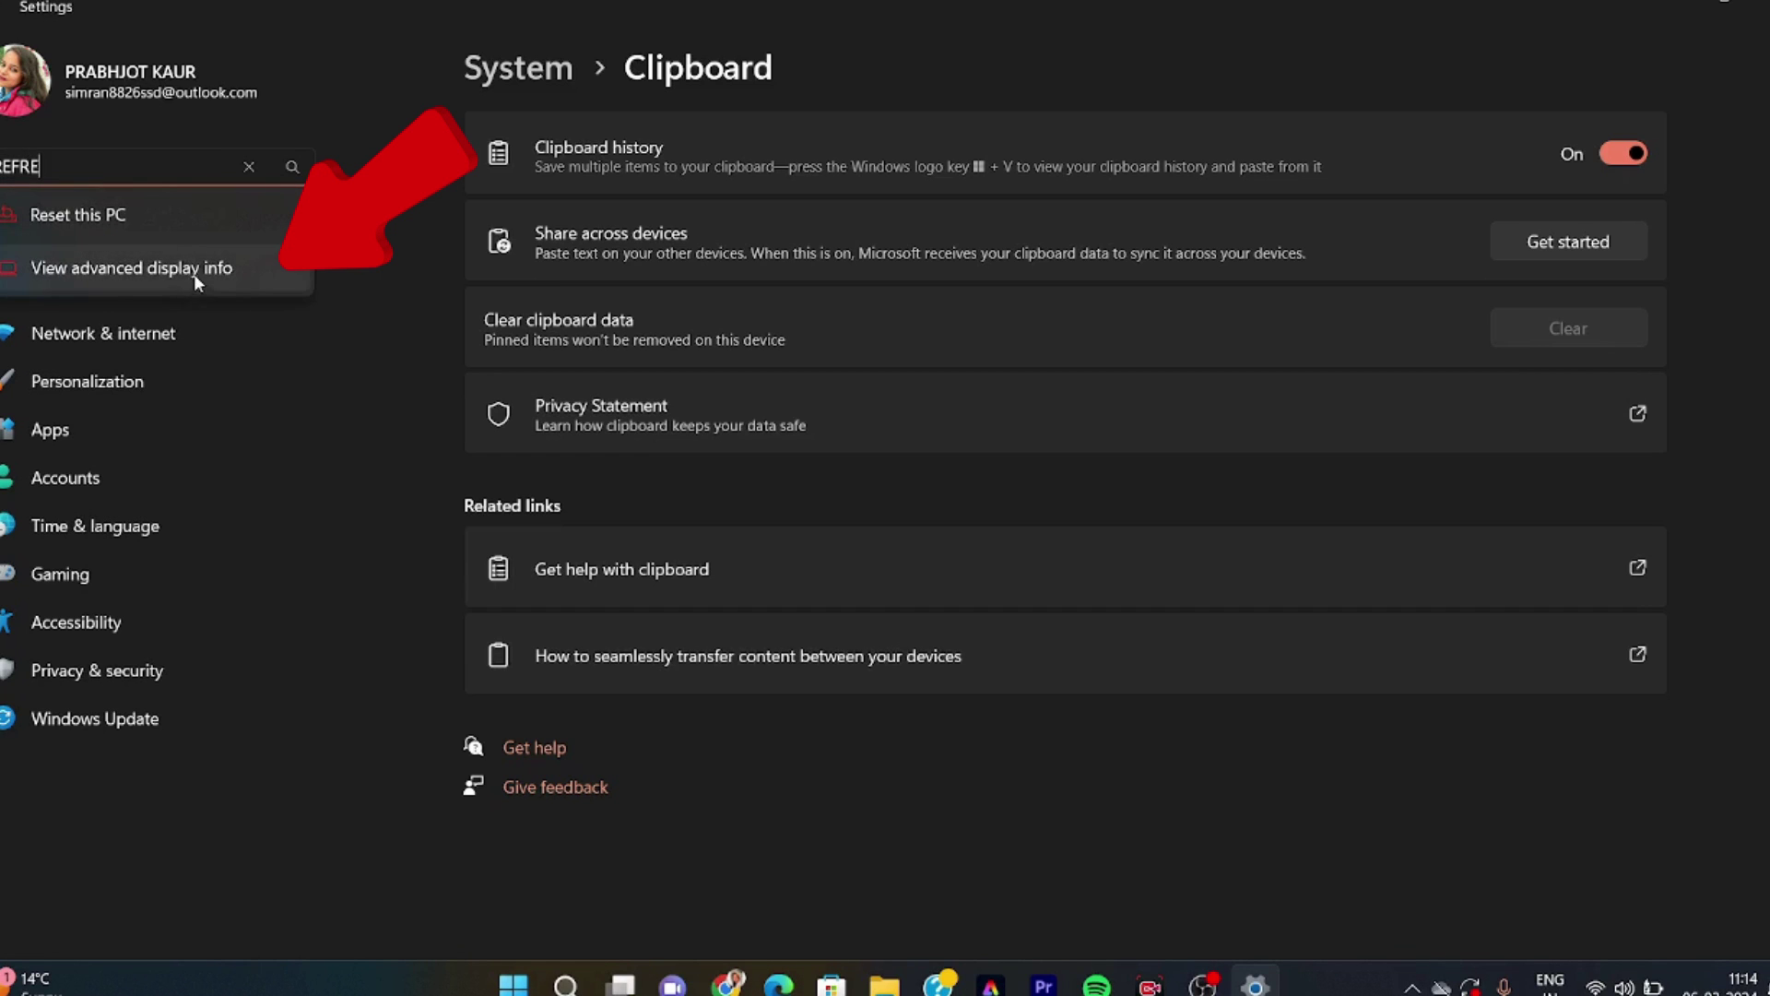
left_click(197, 279)
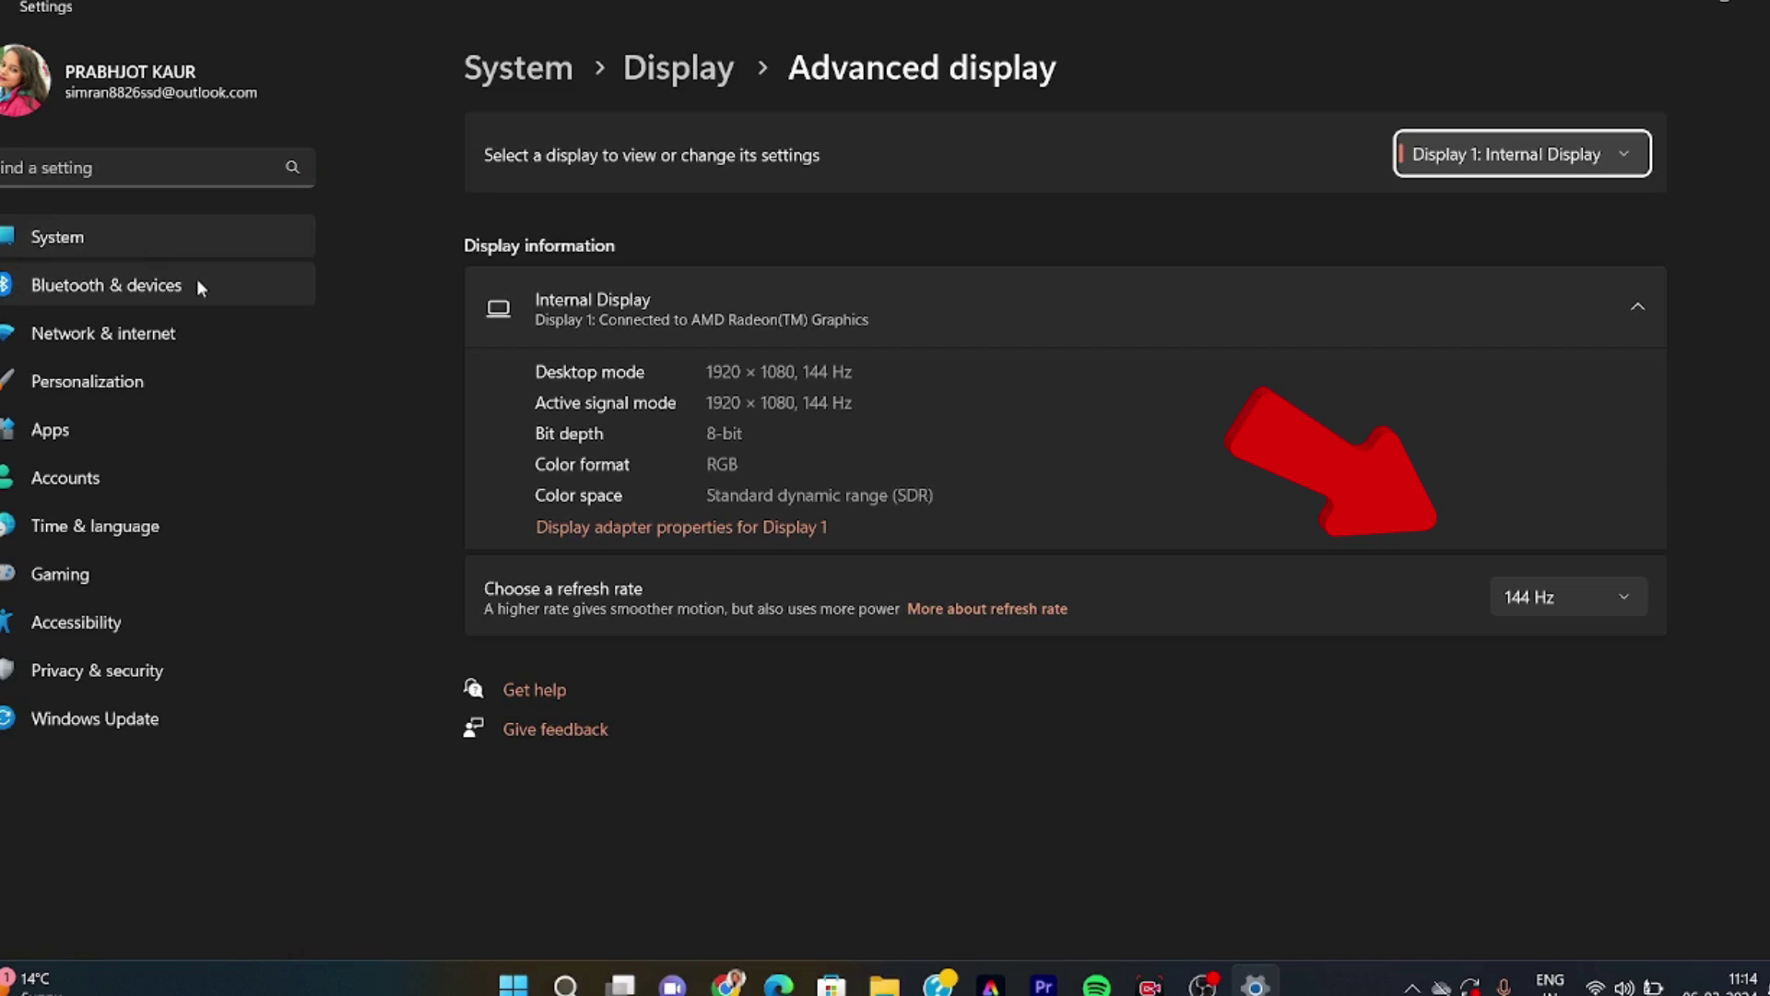
Try the 60 Hz refresh rate on the internal display and revert to the previous display settings each time.
left_click(1568, 595)
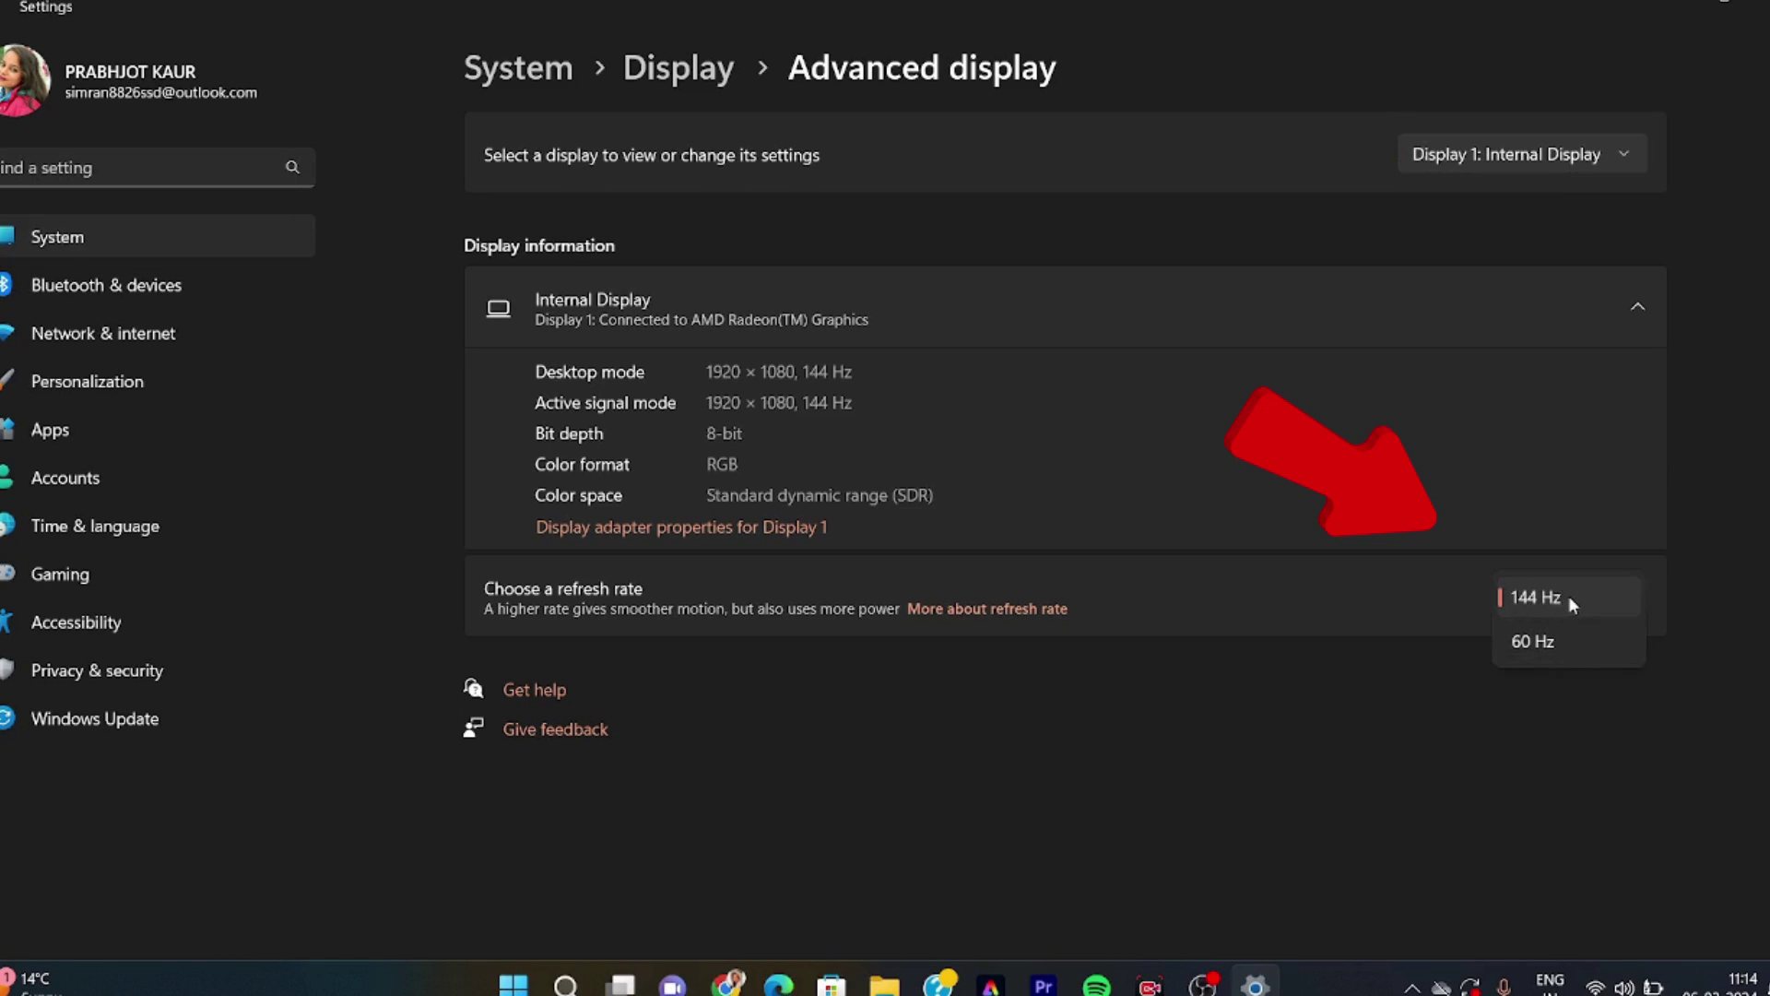
left_click(1554, 643)
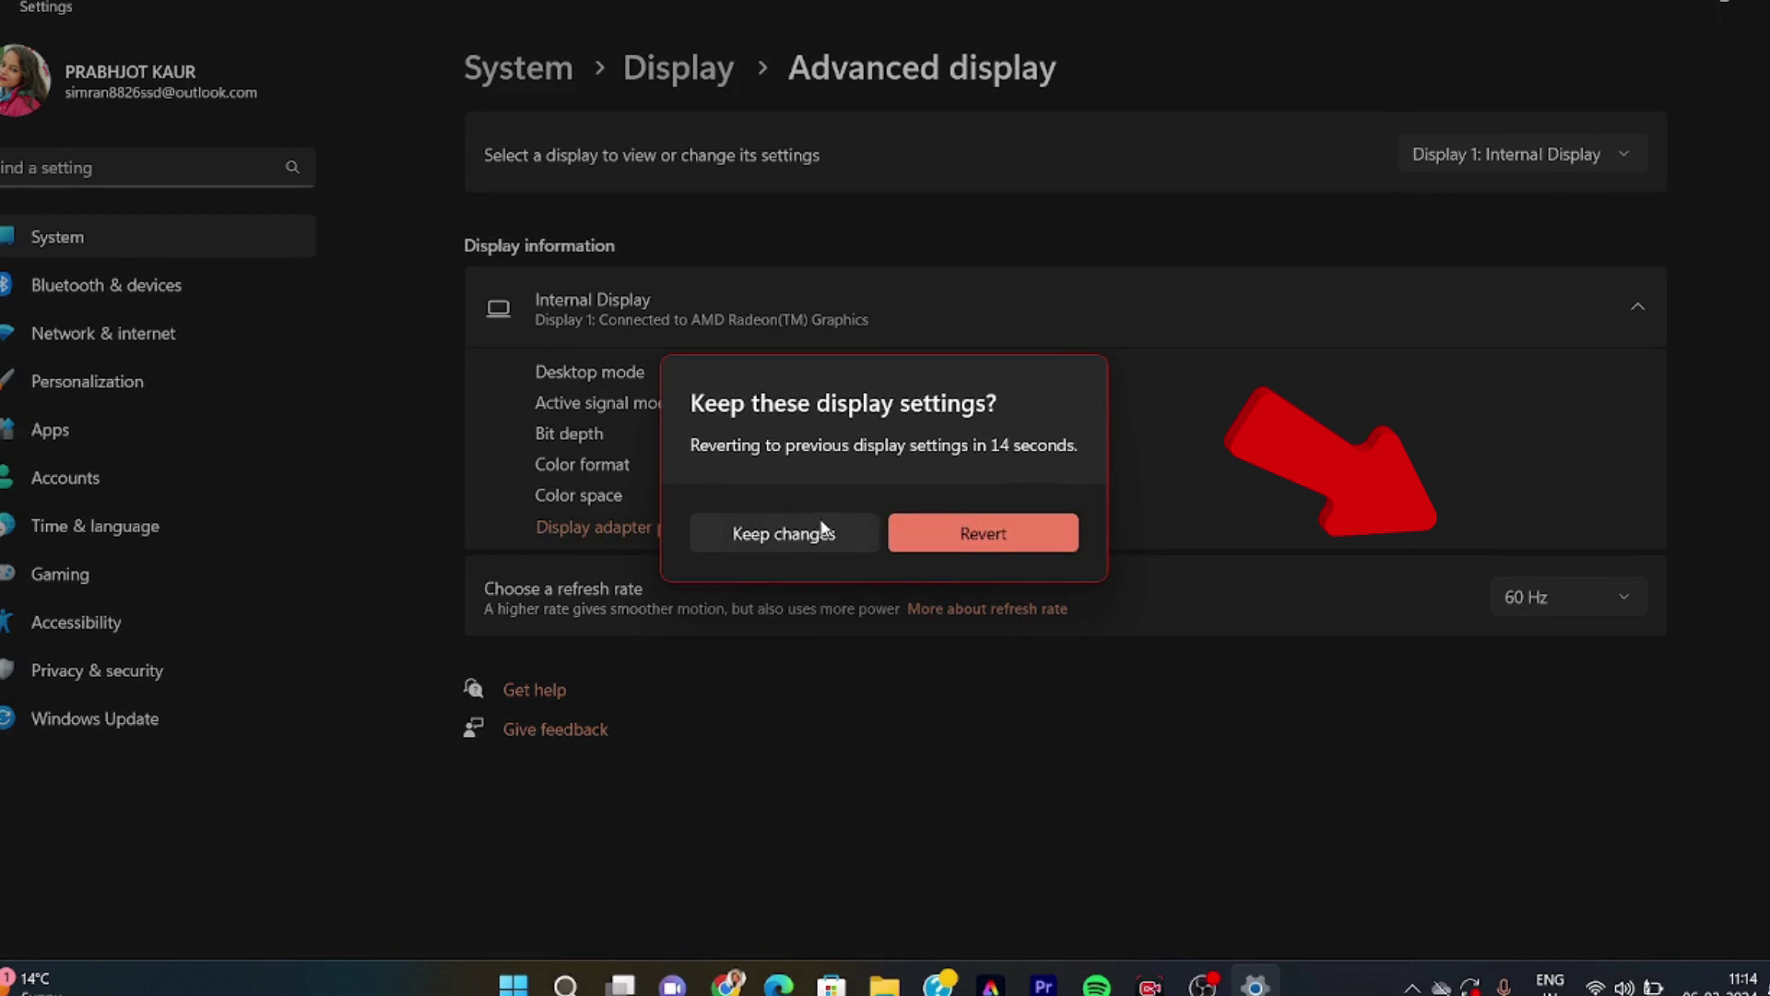
left_click(1001, 532)
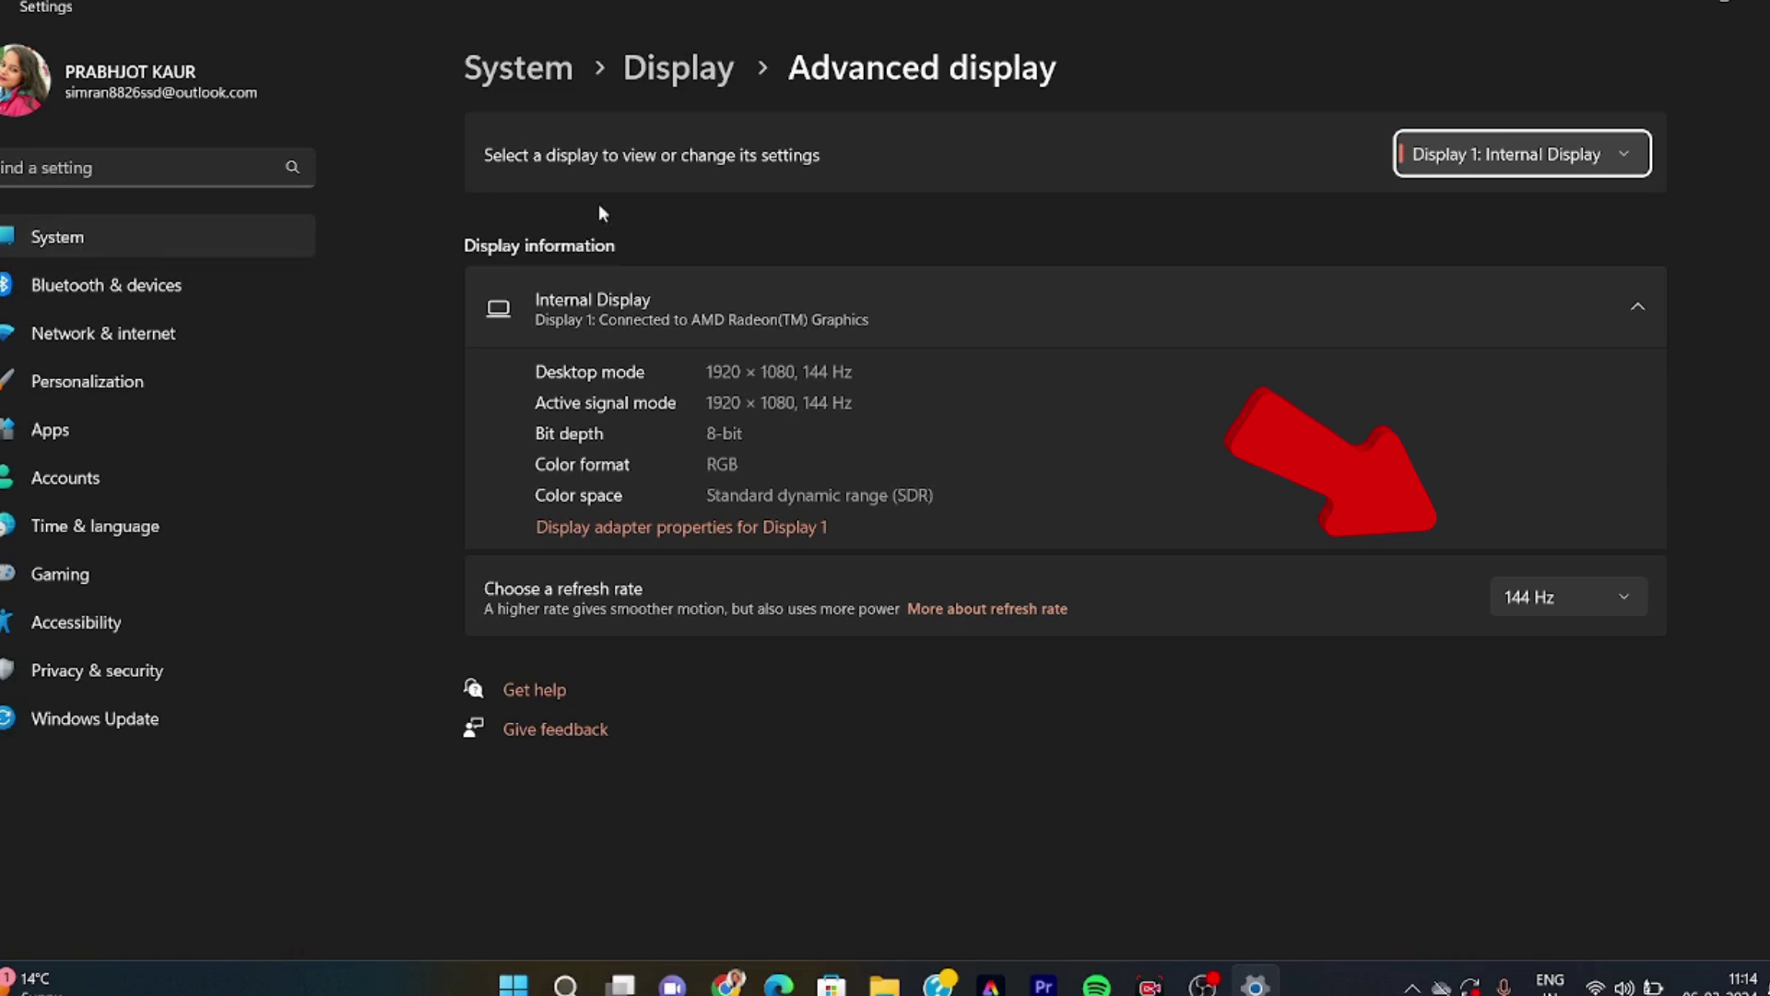
left_click(1568, 595)
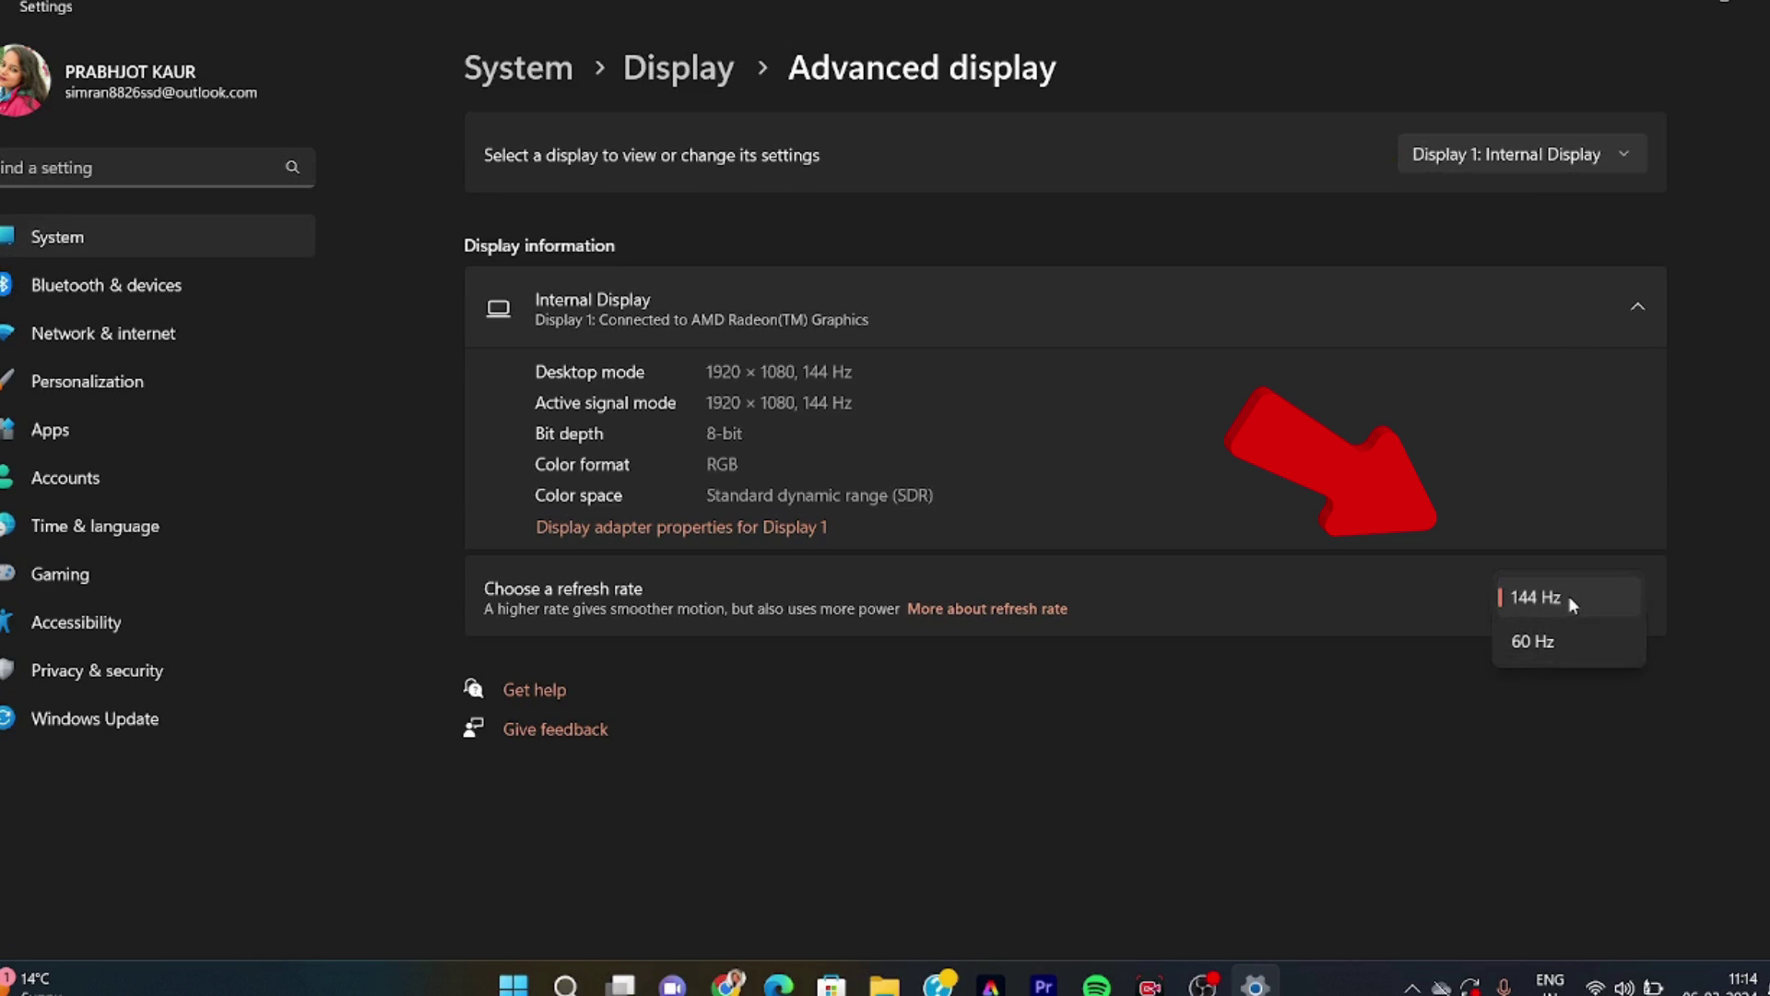
left_click(1554, 643)
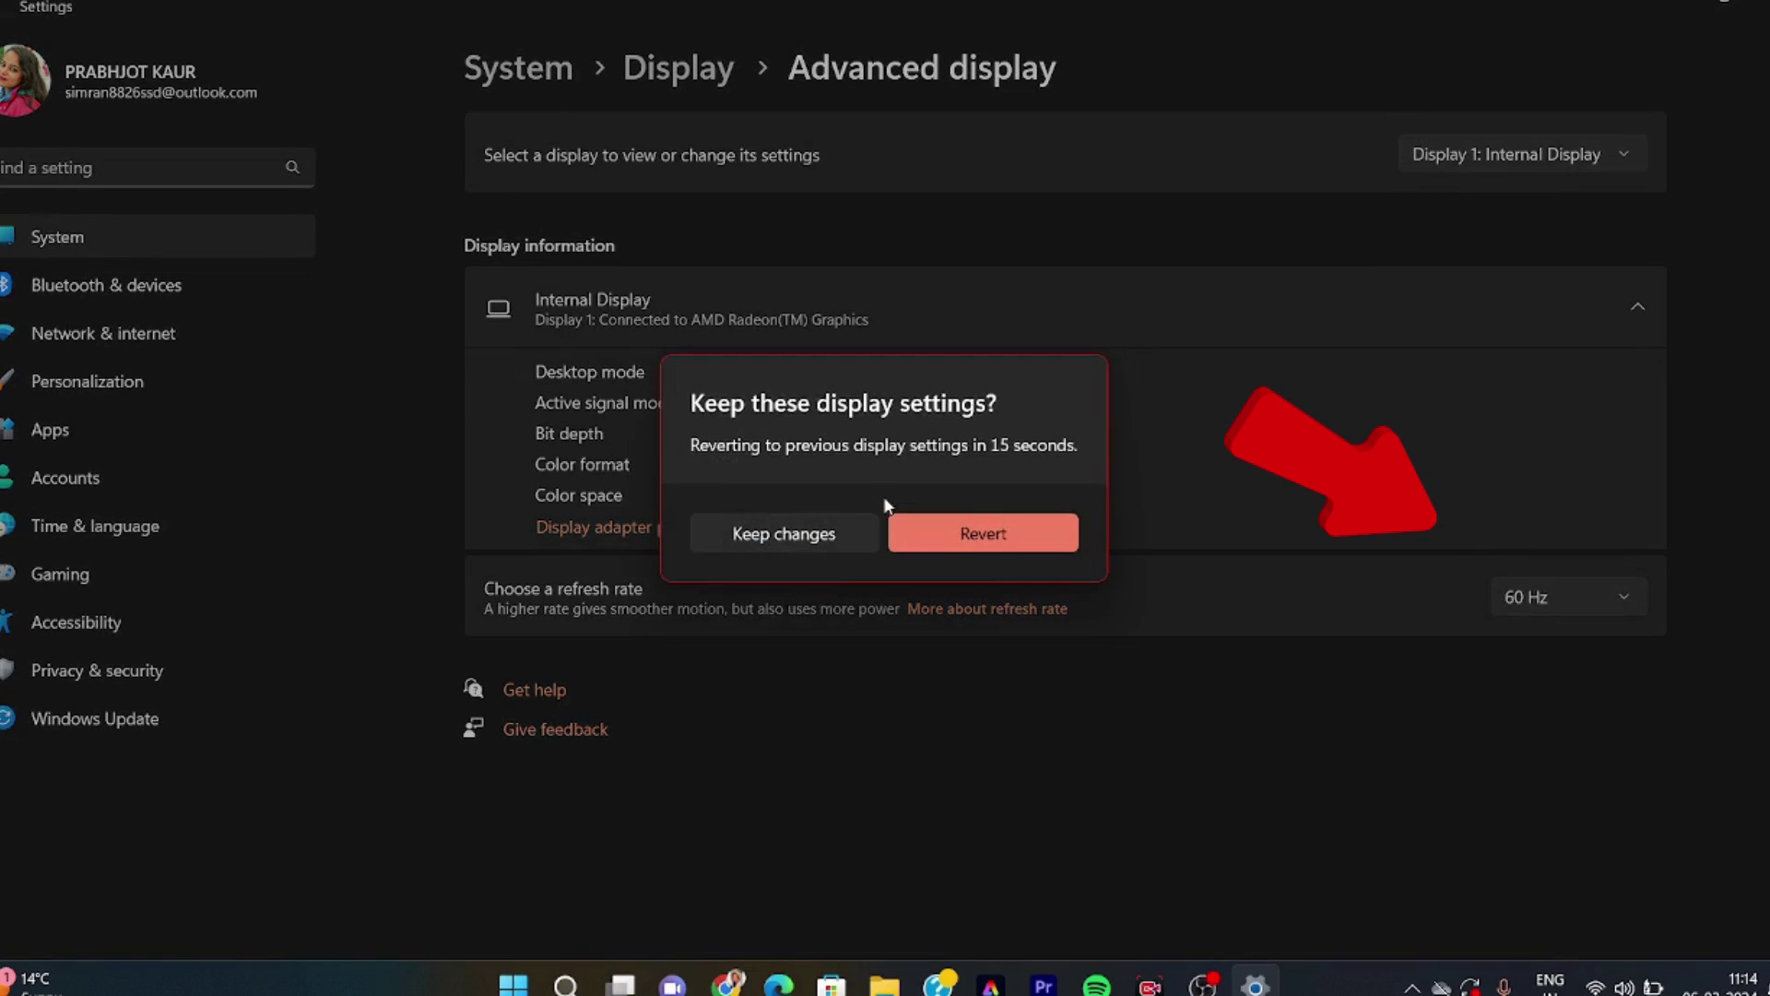
left_click(999, 524)
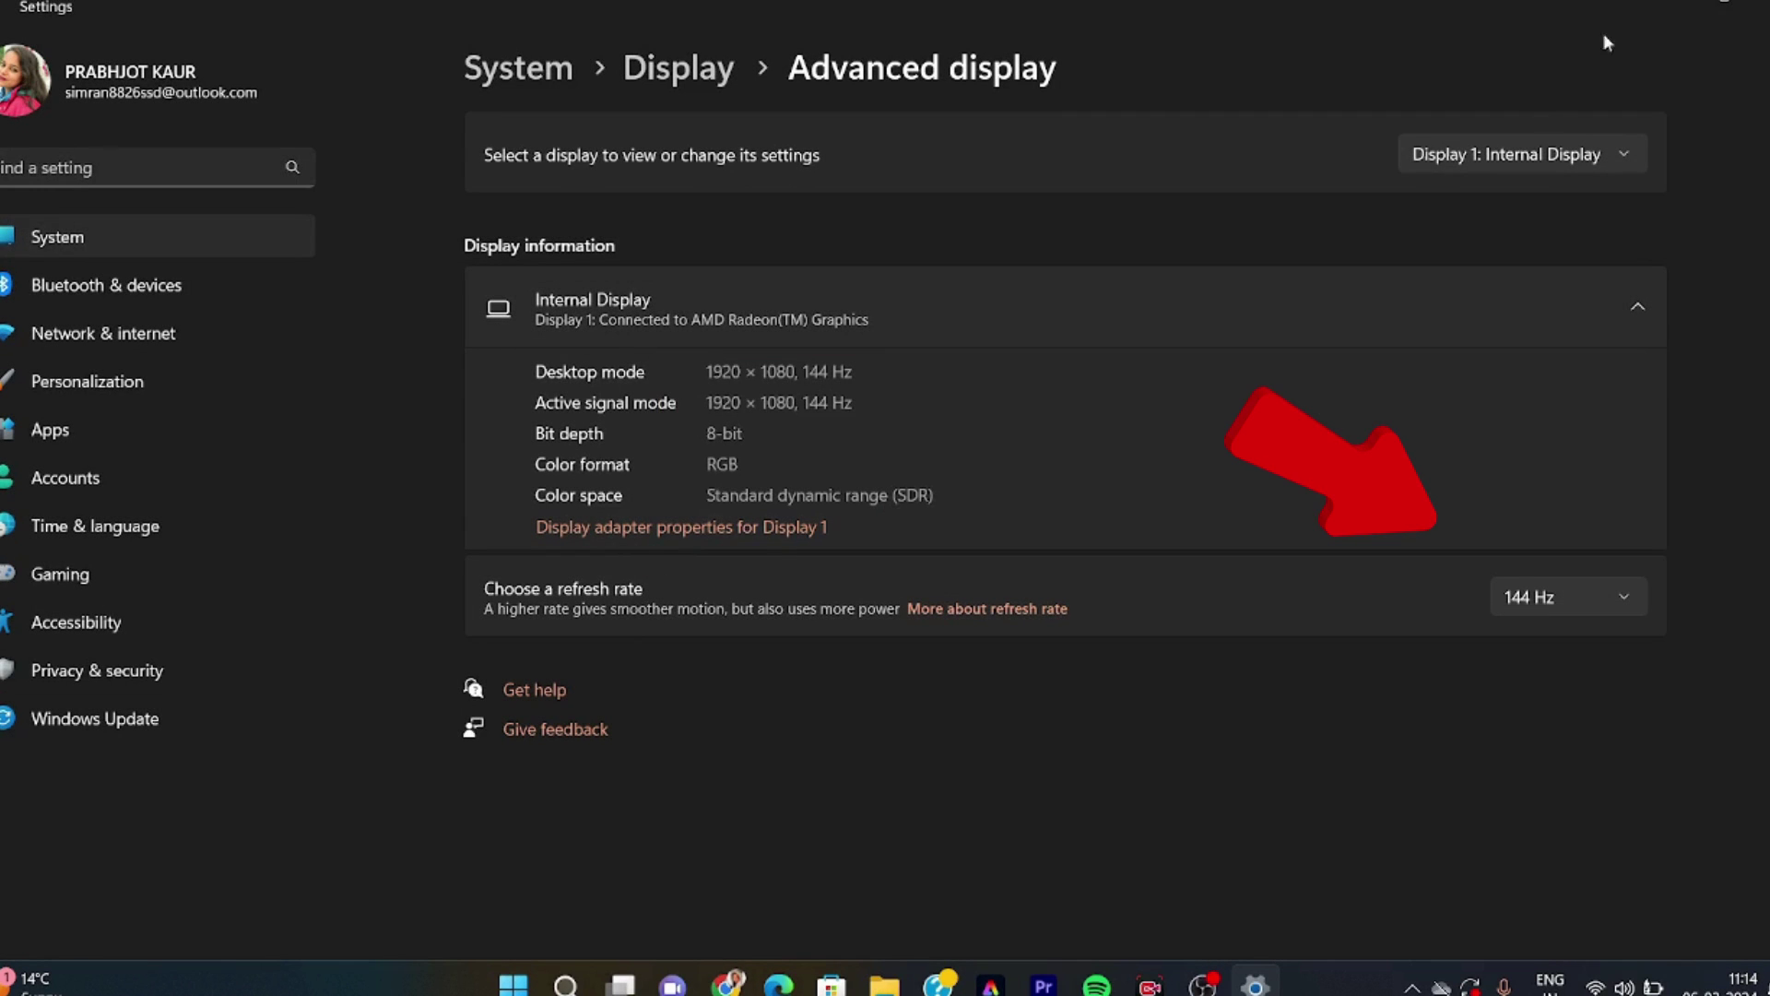
left_click(1683, 5)
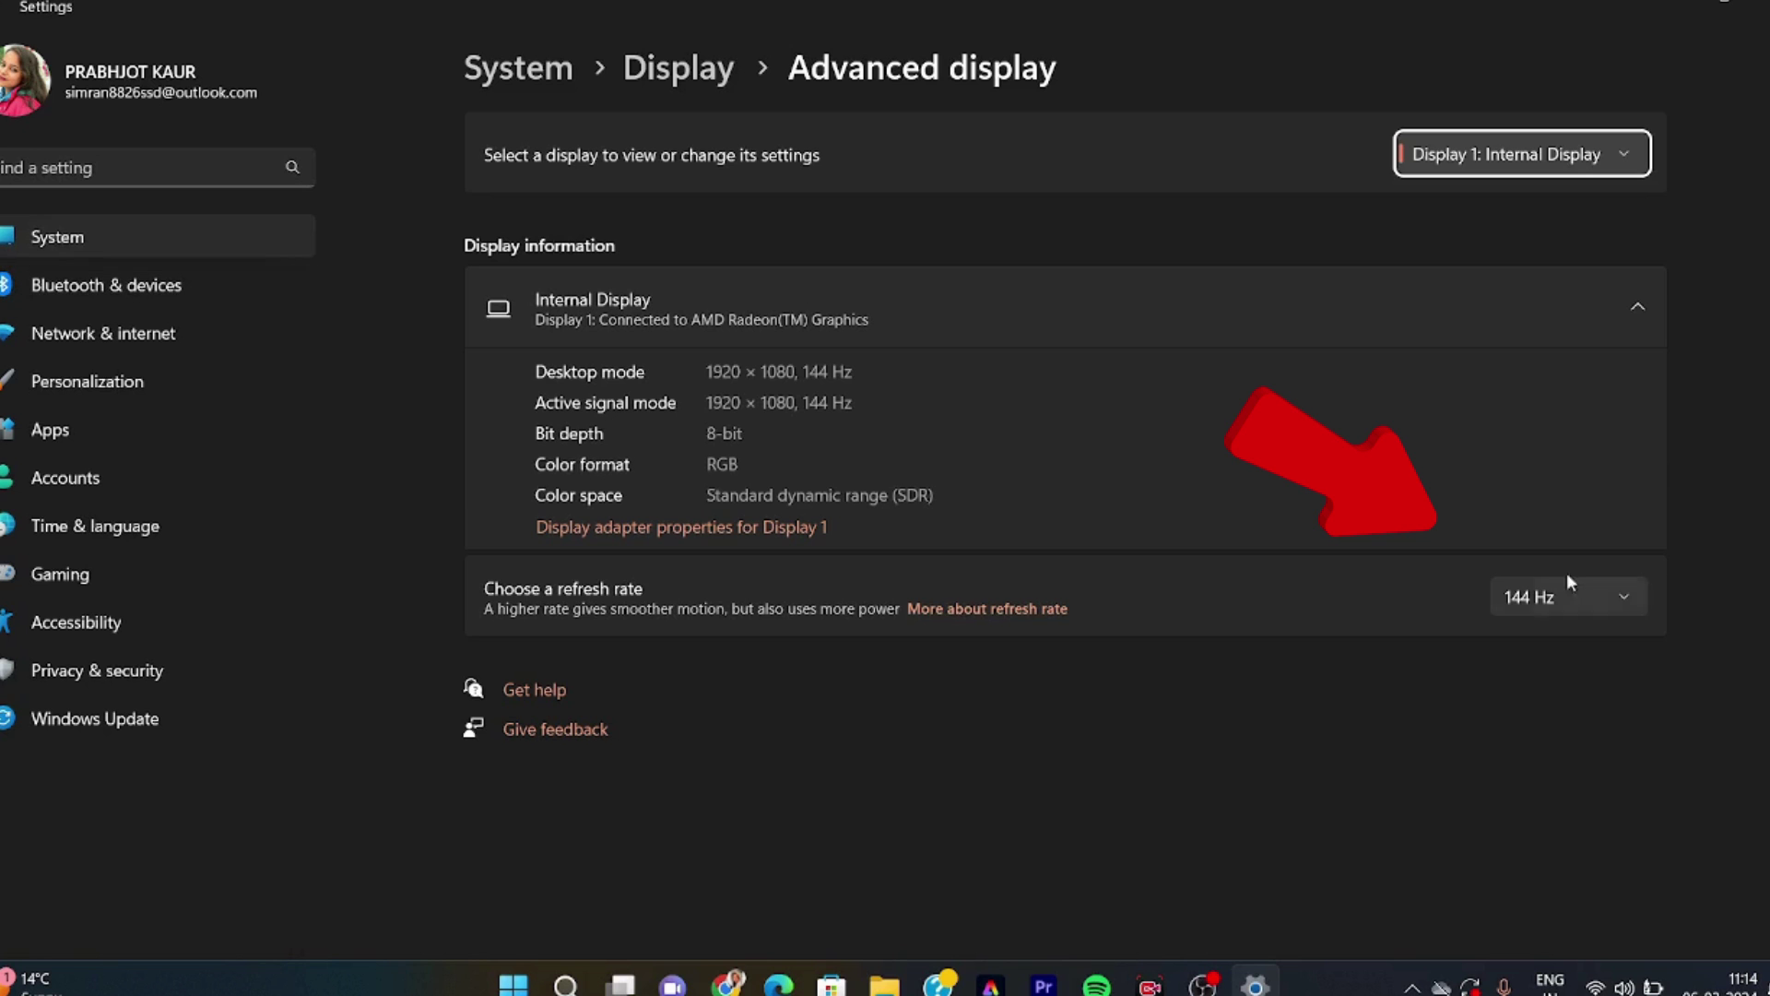
left_click(1567, 596)
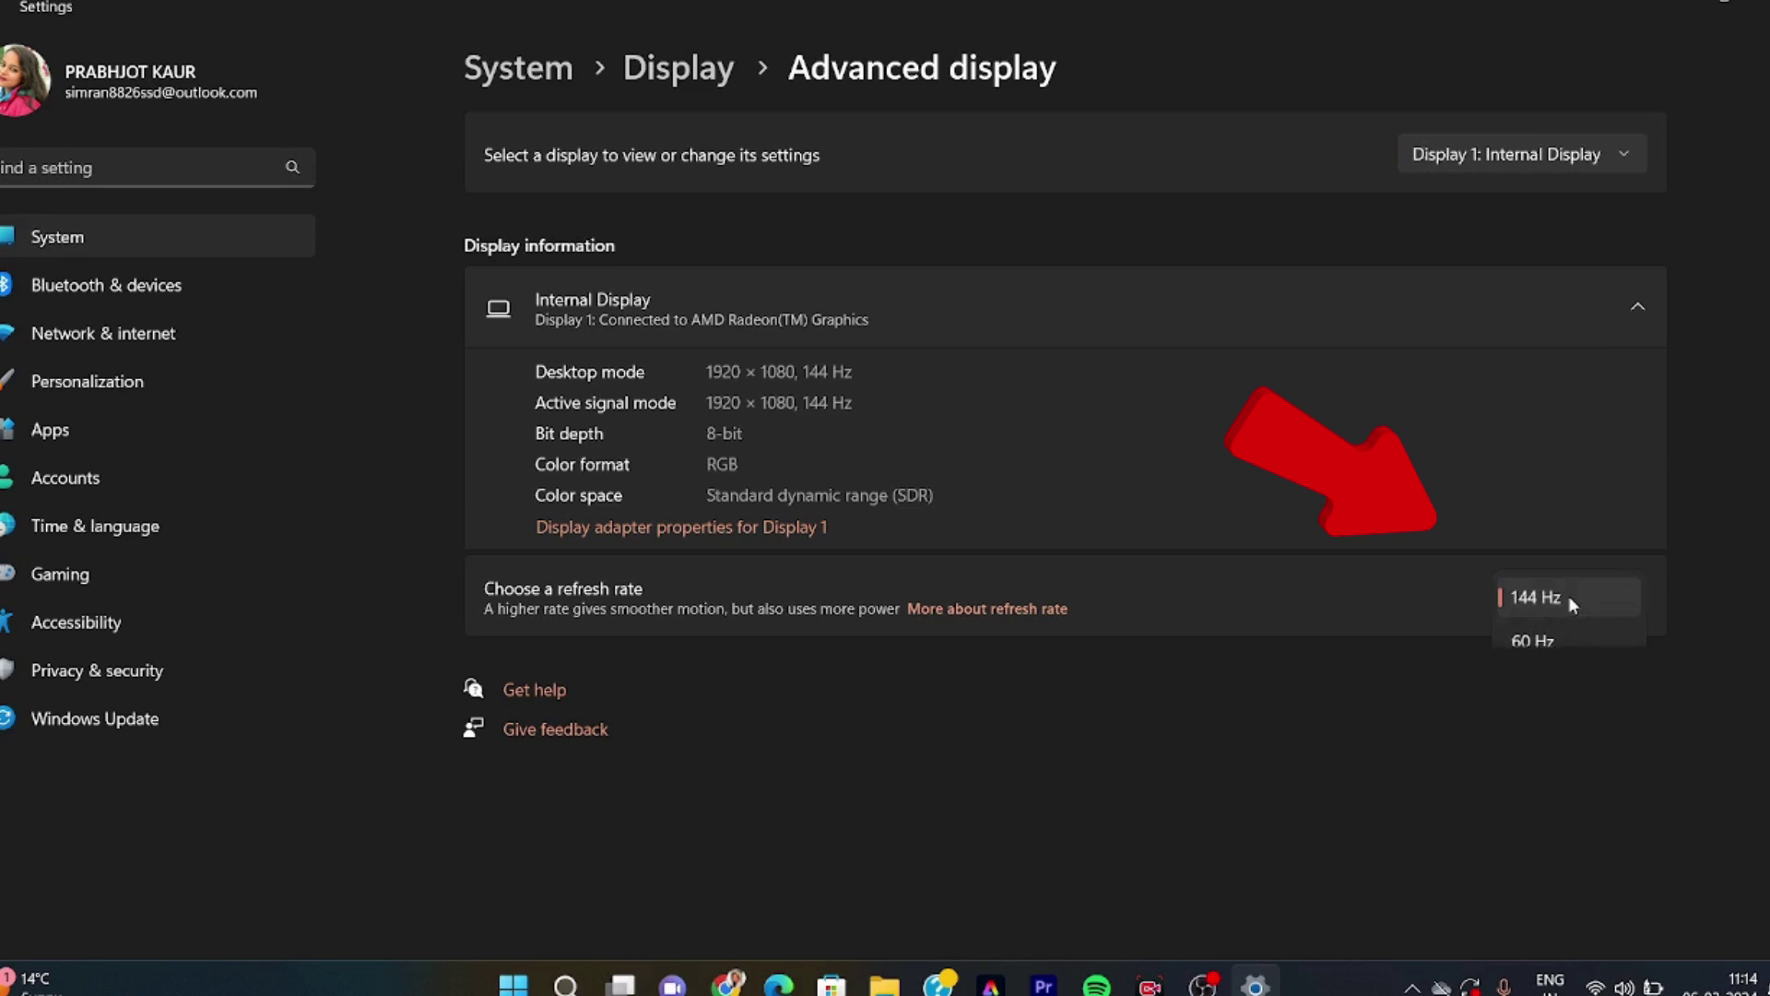
left_click(1534, 642)
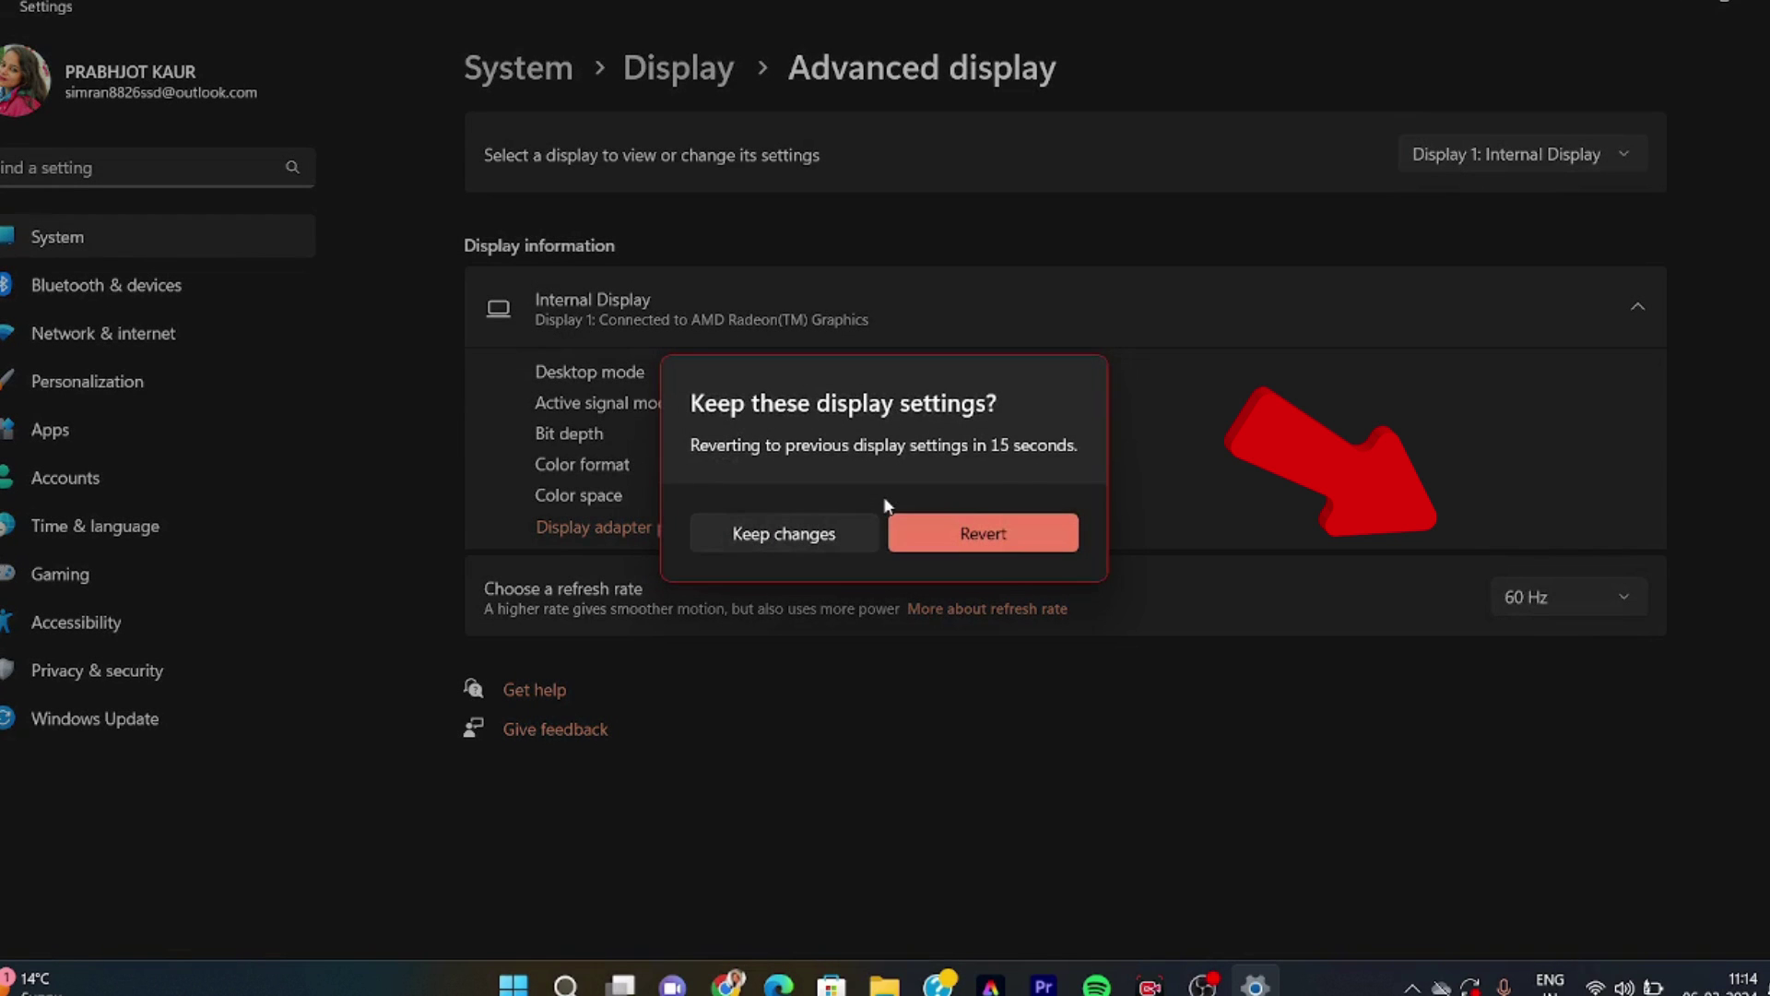
left_click(1001, 530)
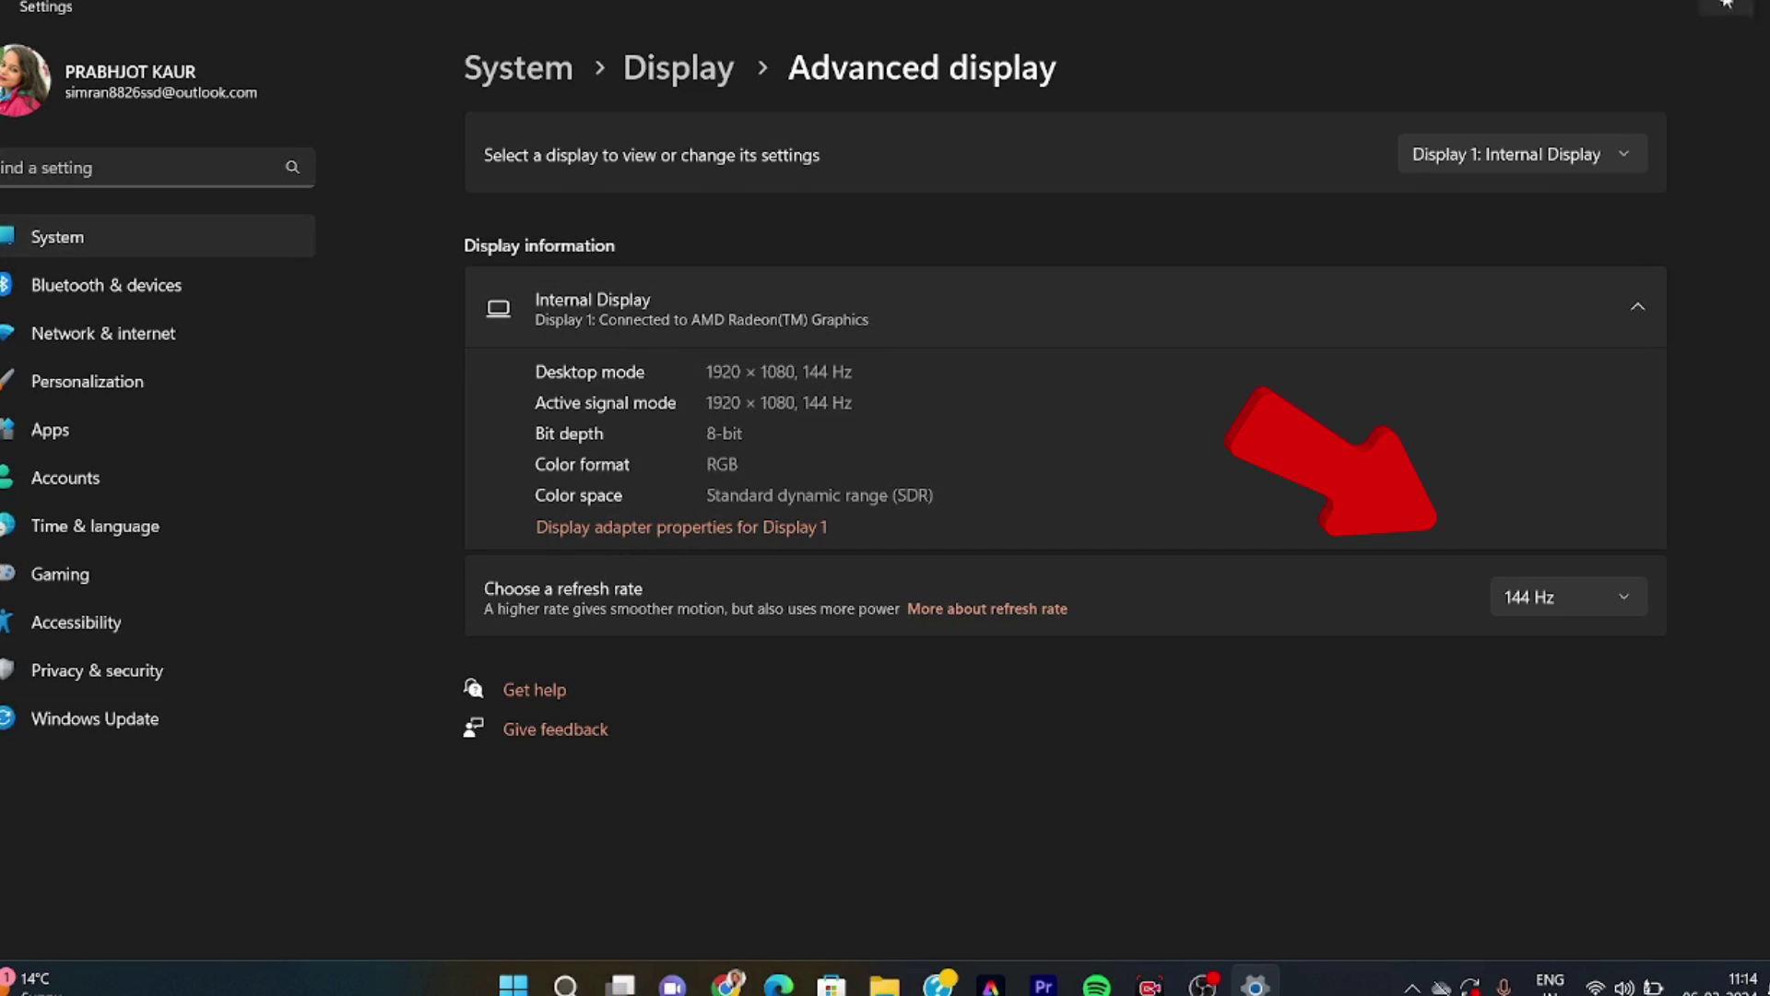
Minimise the Settings and browser windows, search Windows for "CURS" and open the text cursor thickness settings.
left_click(1671, 5)
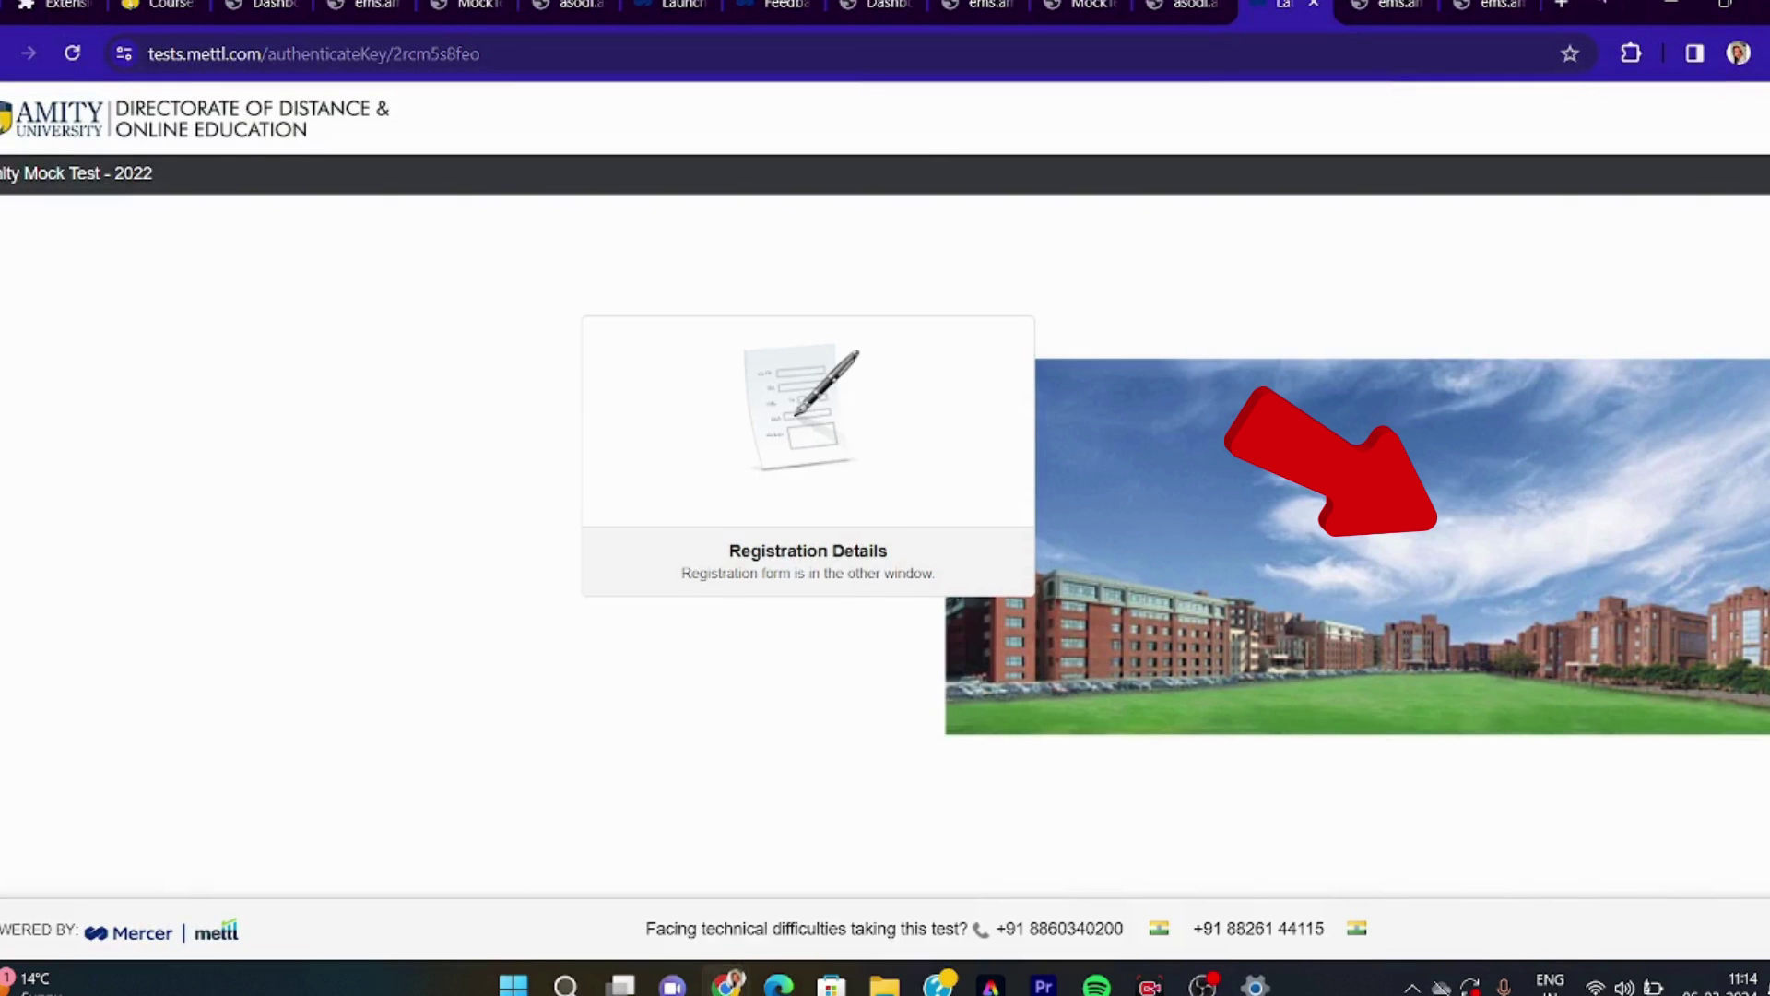
left_click(1671, 7)
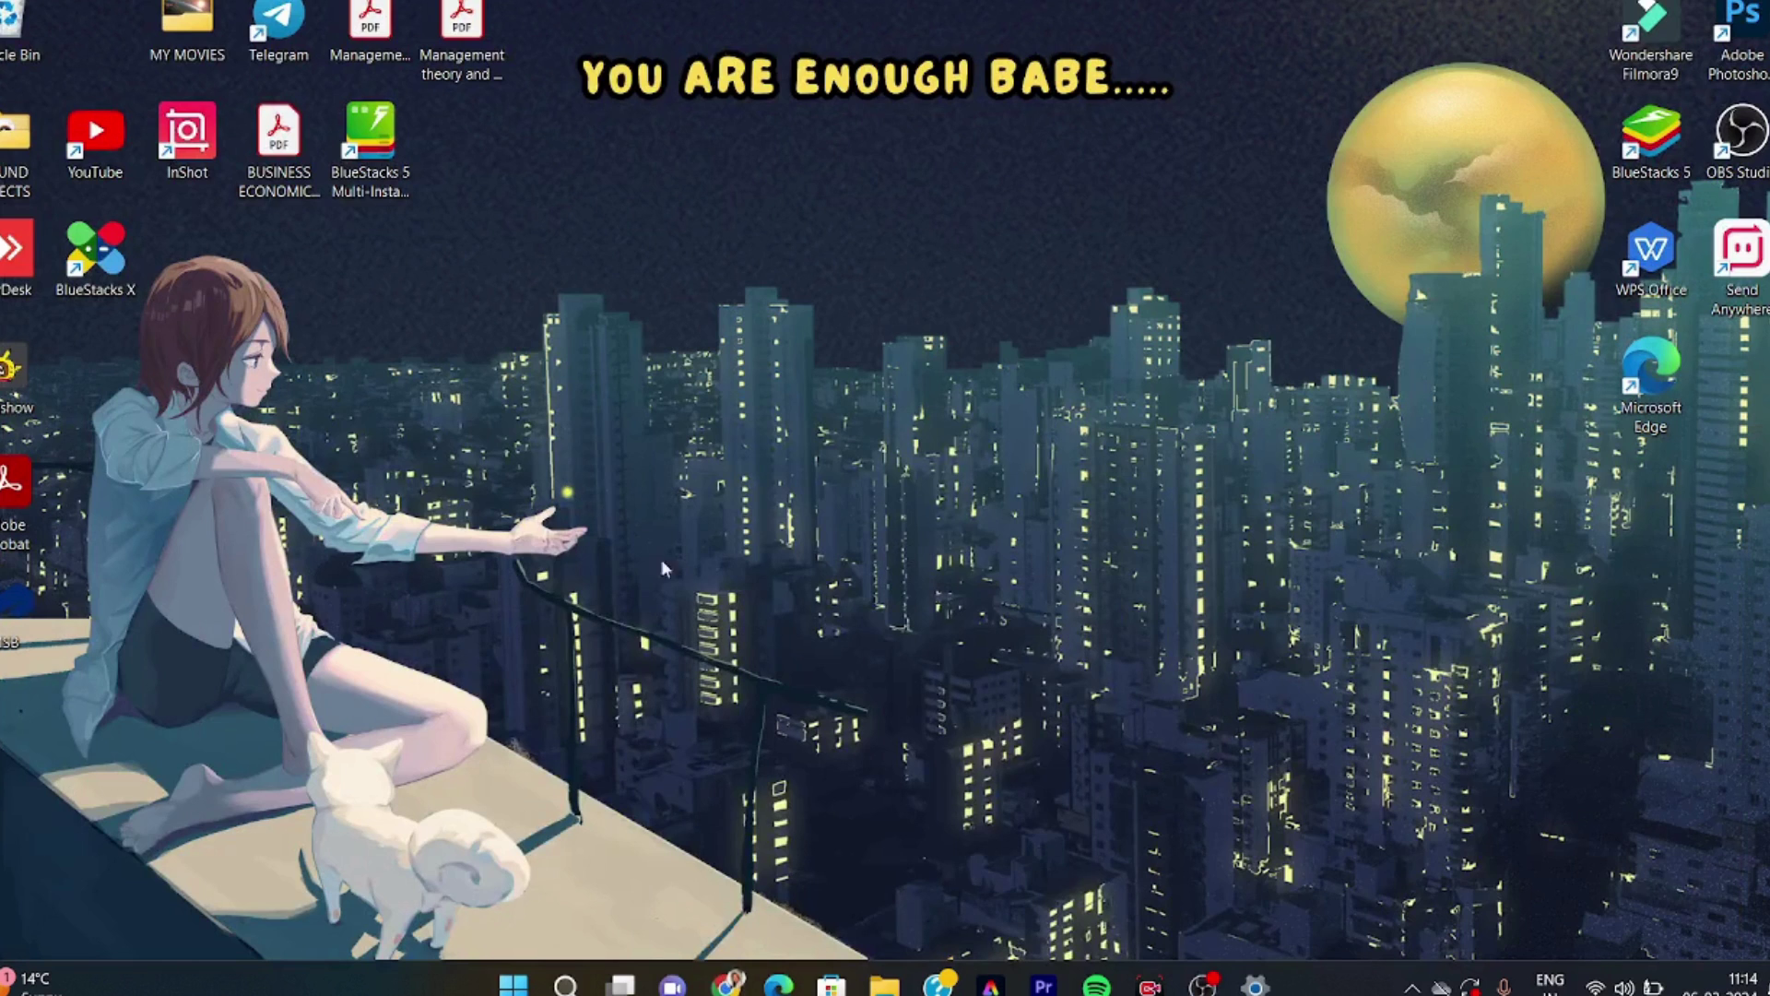
left_click(565, 985)
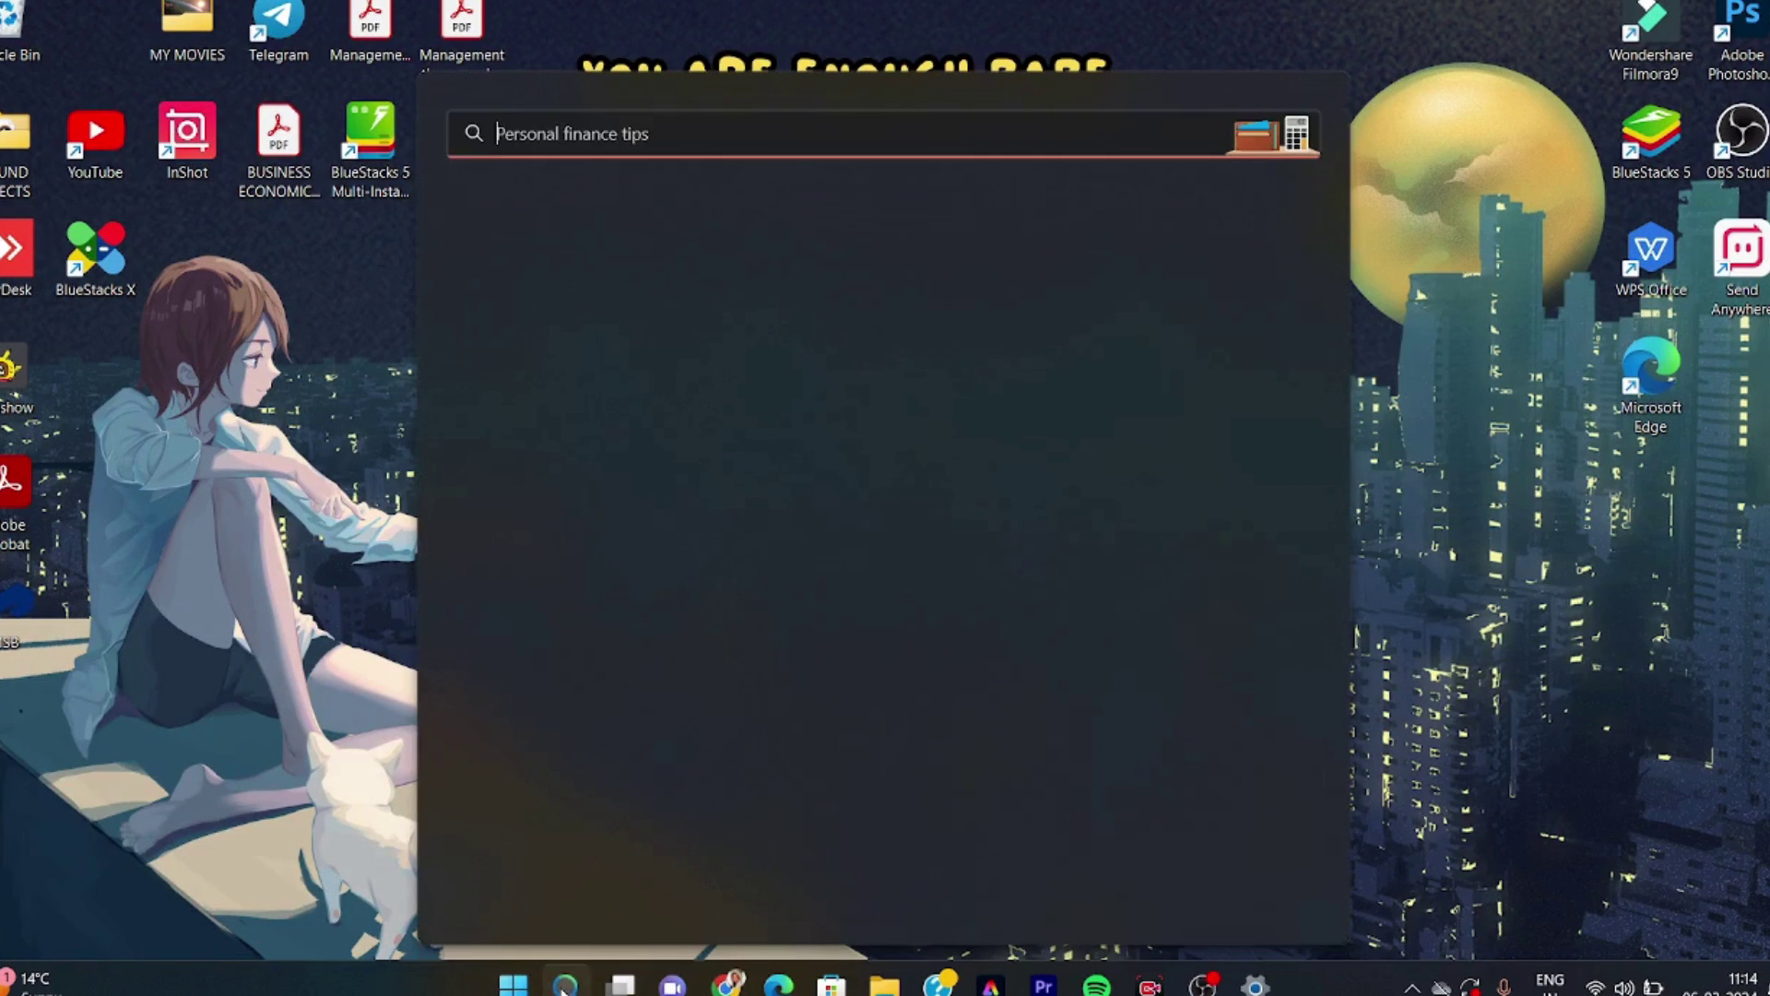
type("CURS")
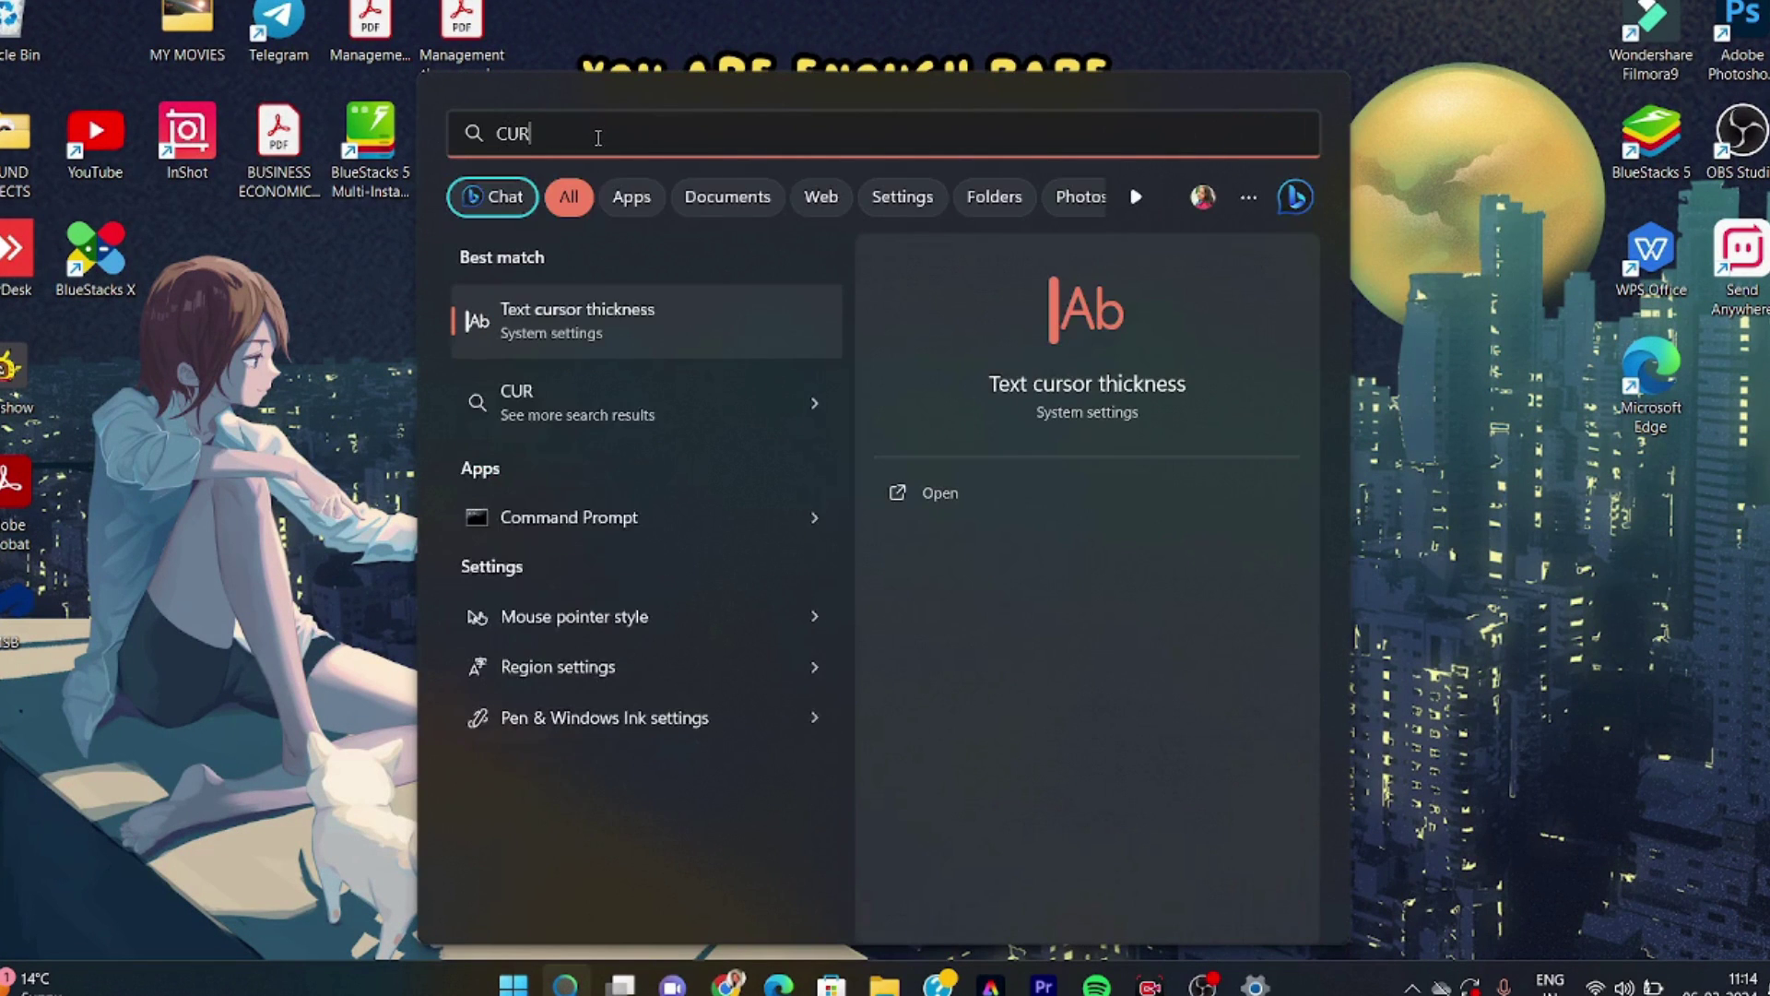
left_click(603, 328)
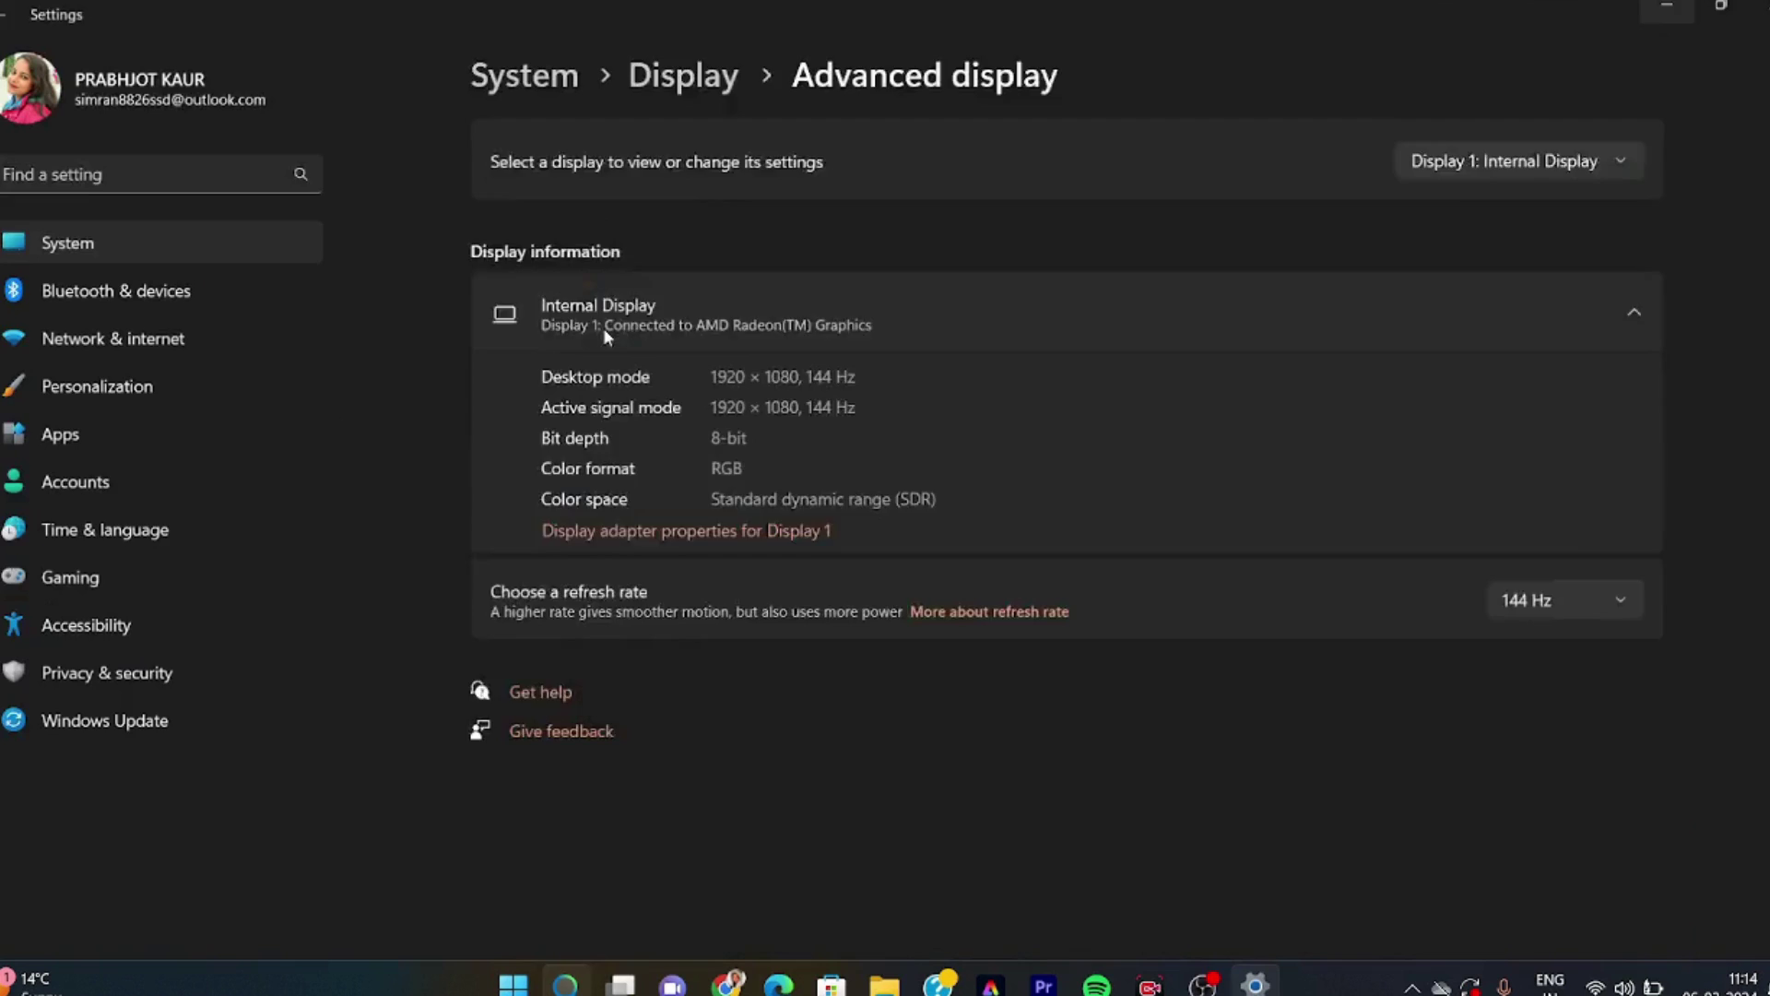
scroll(977, 529, "up", 1)
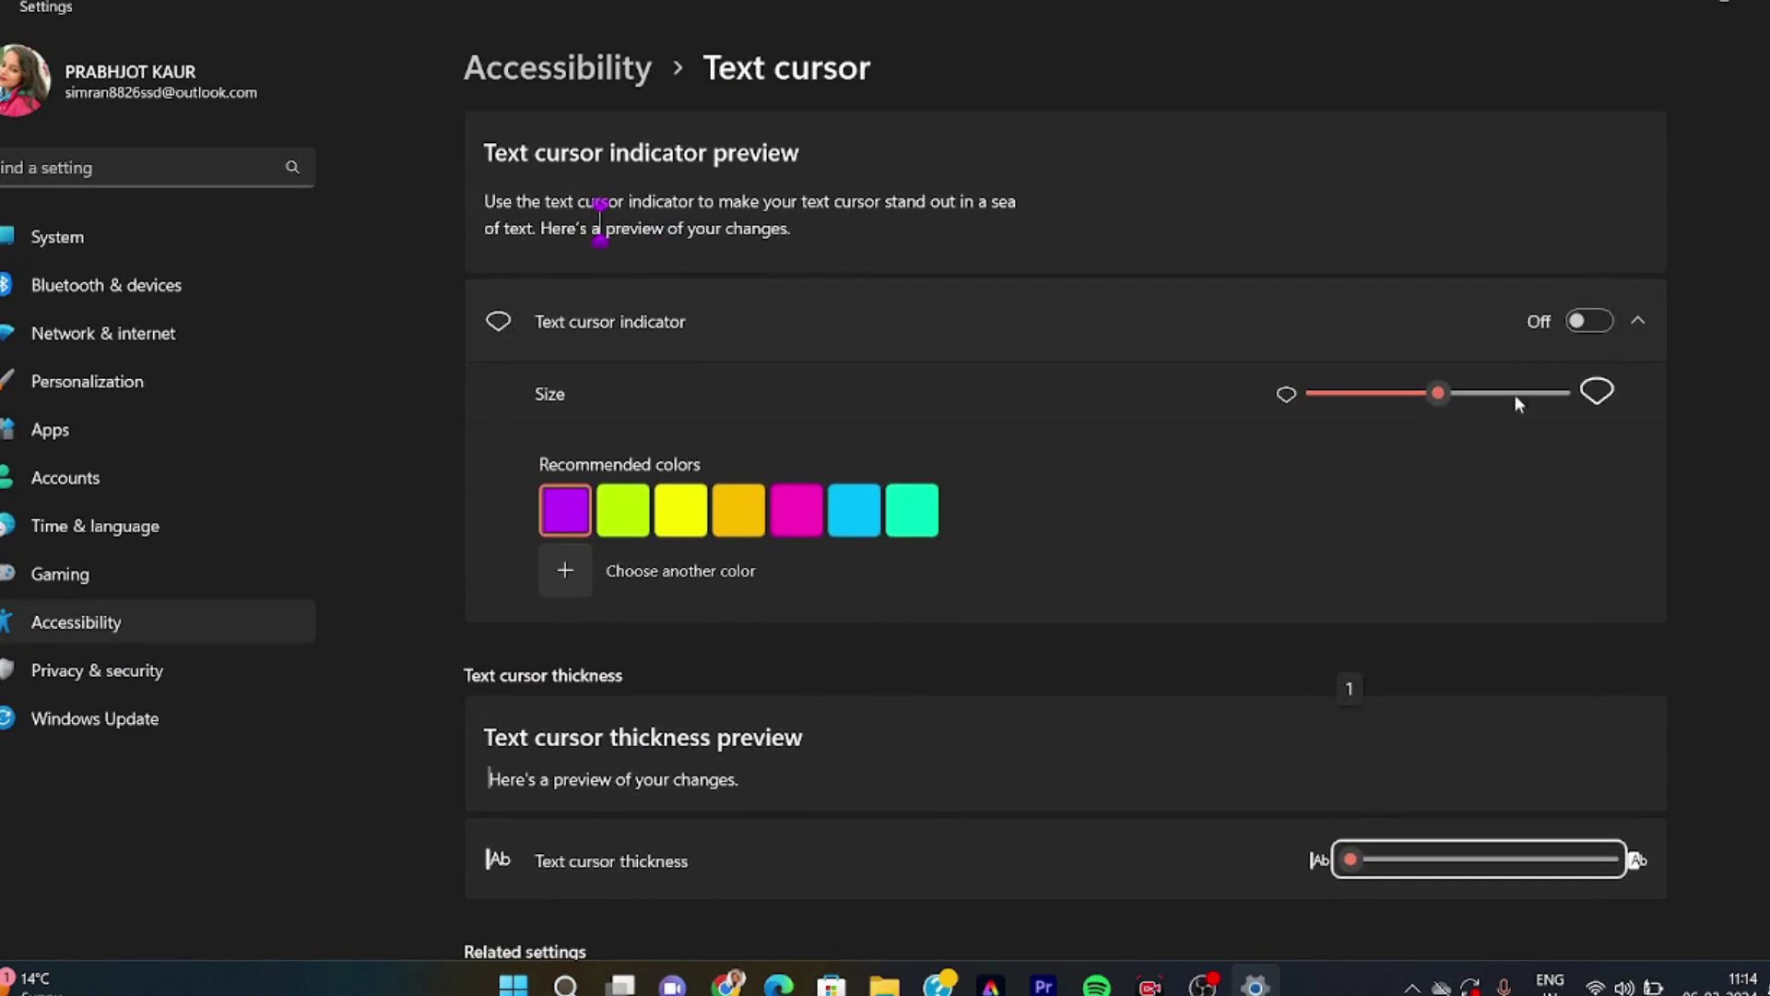
Try text cursor indicator size 3, restore its earlier size, and raise the text cursor thickness to about a third of its range.
left_click(1440, 396)
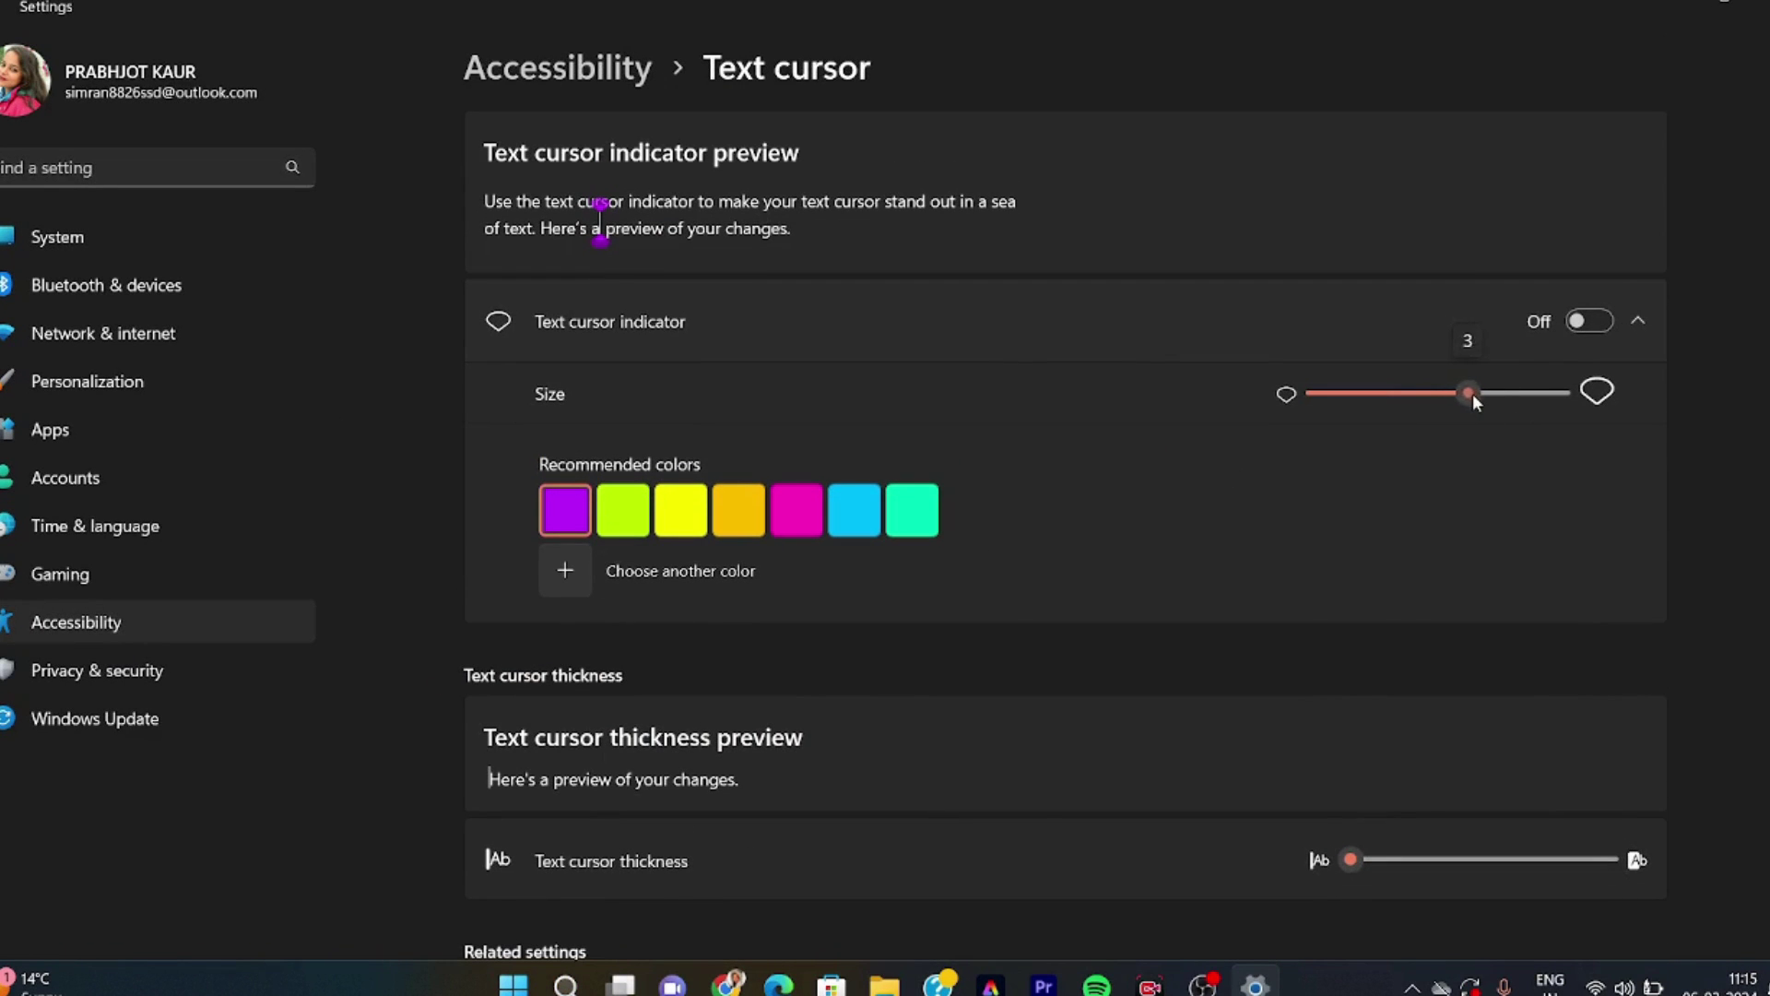
mouse_move(1473, 396)
left_mouse_down()
mouse_move(1578, 401)
mouse_move(1442, 400)
left_mouse_up()
scroll(811, 499, "down", 3)
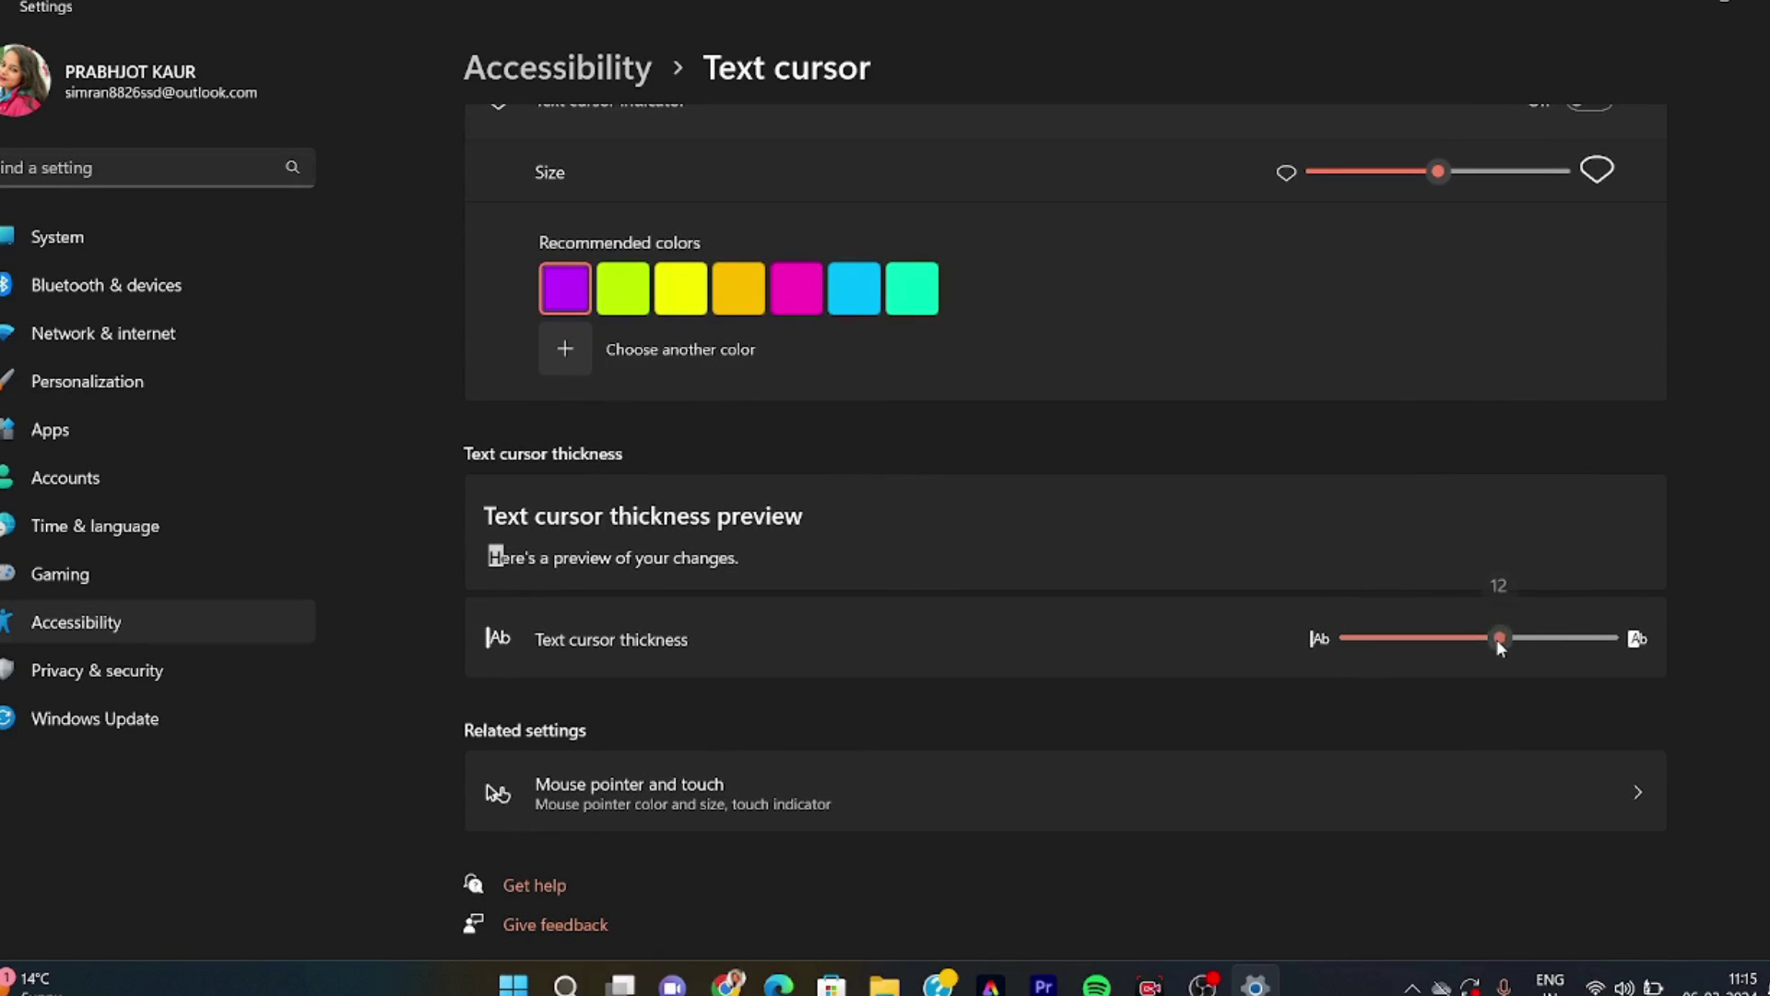
left_click_drag(1497, 639, 1424, 644)
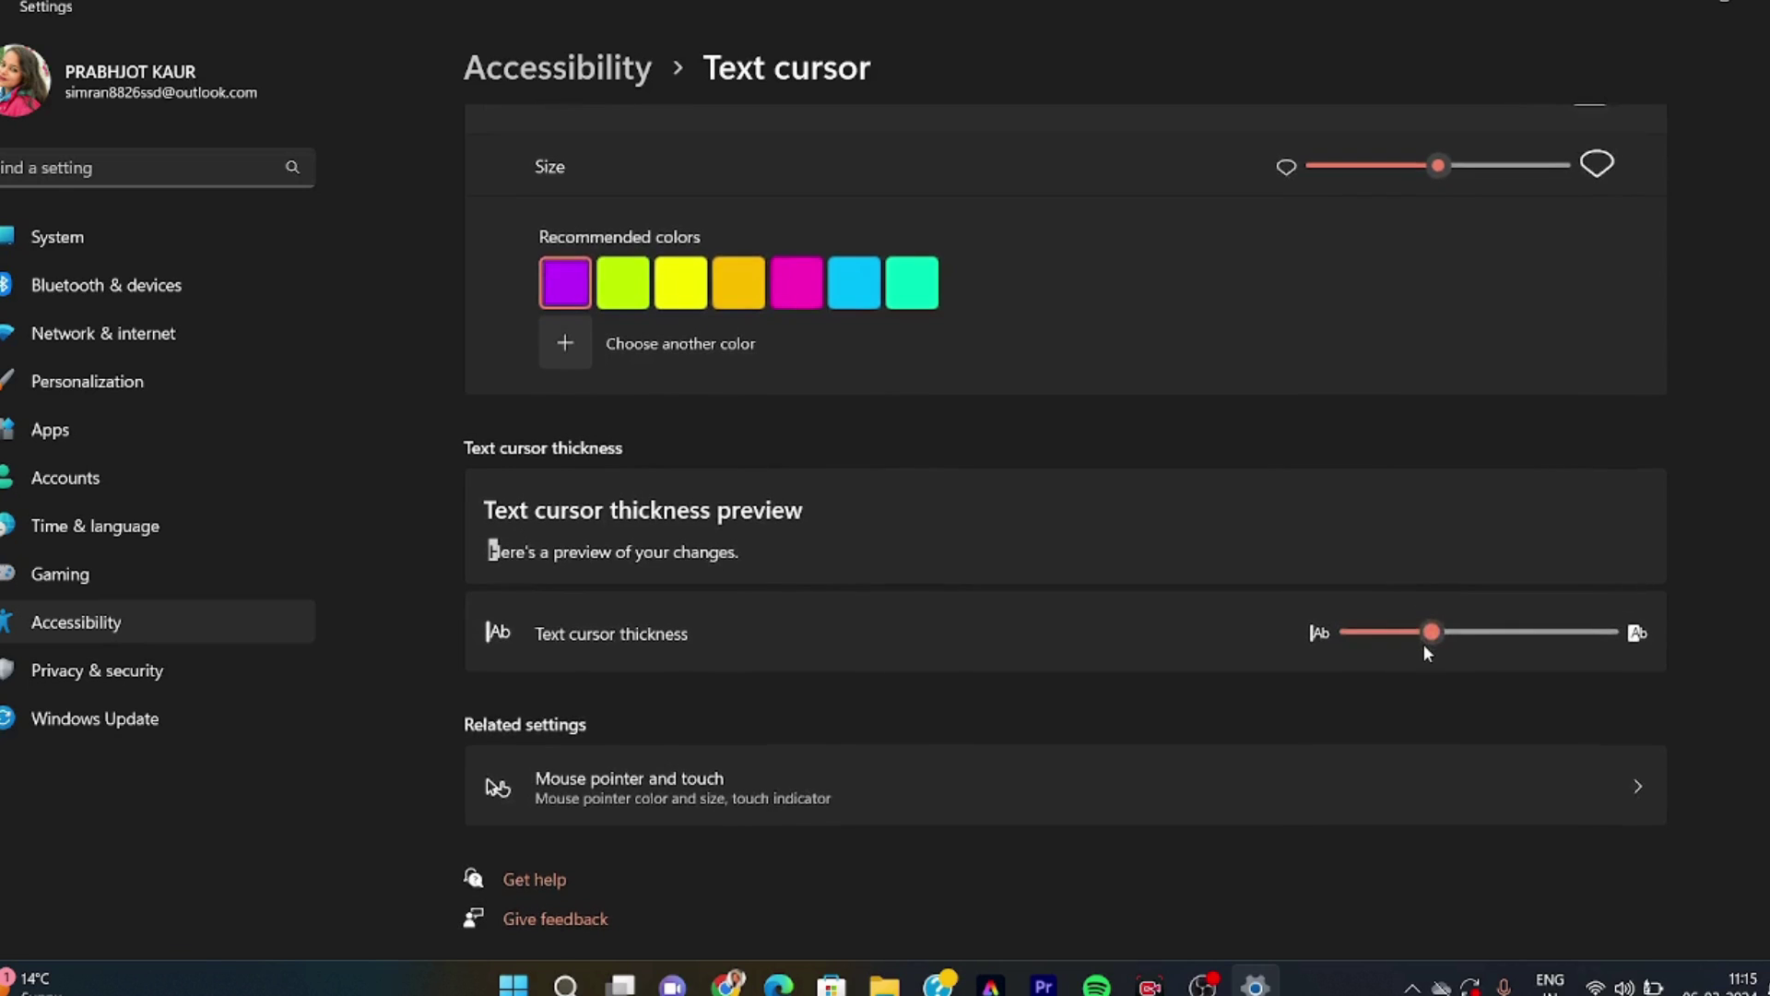
scroll(1424, 644, "up", 3)
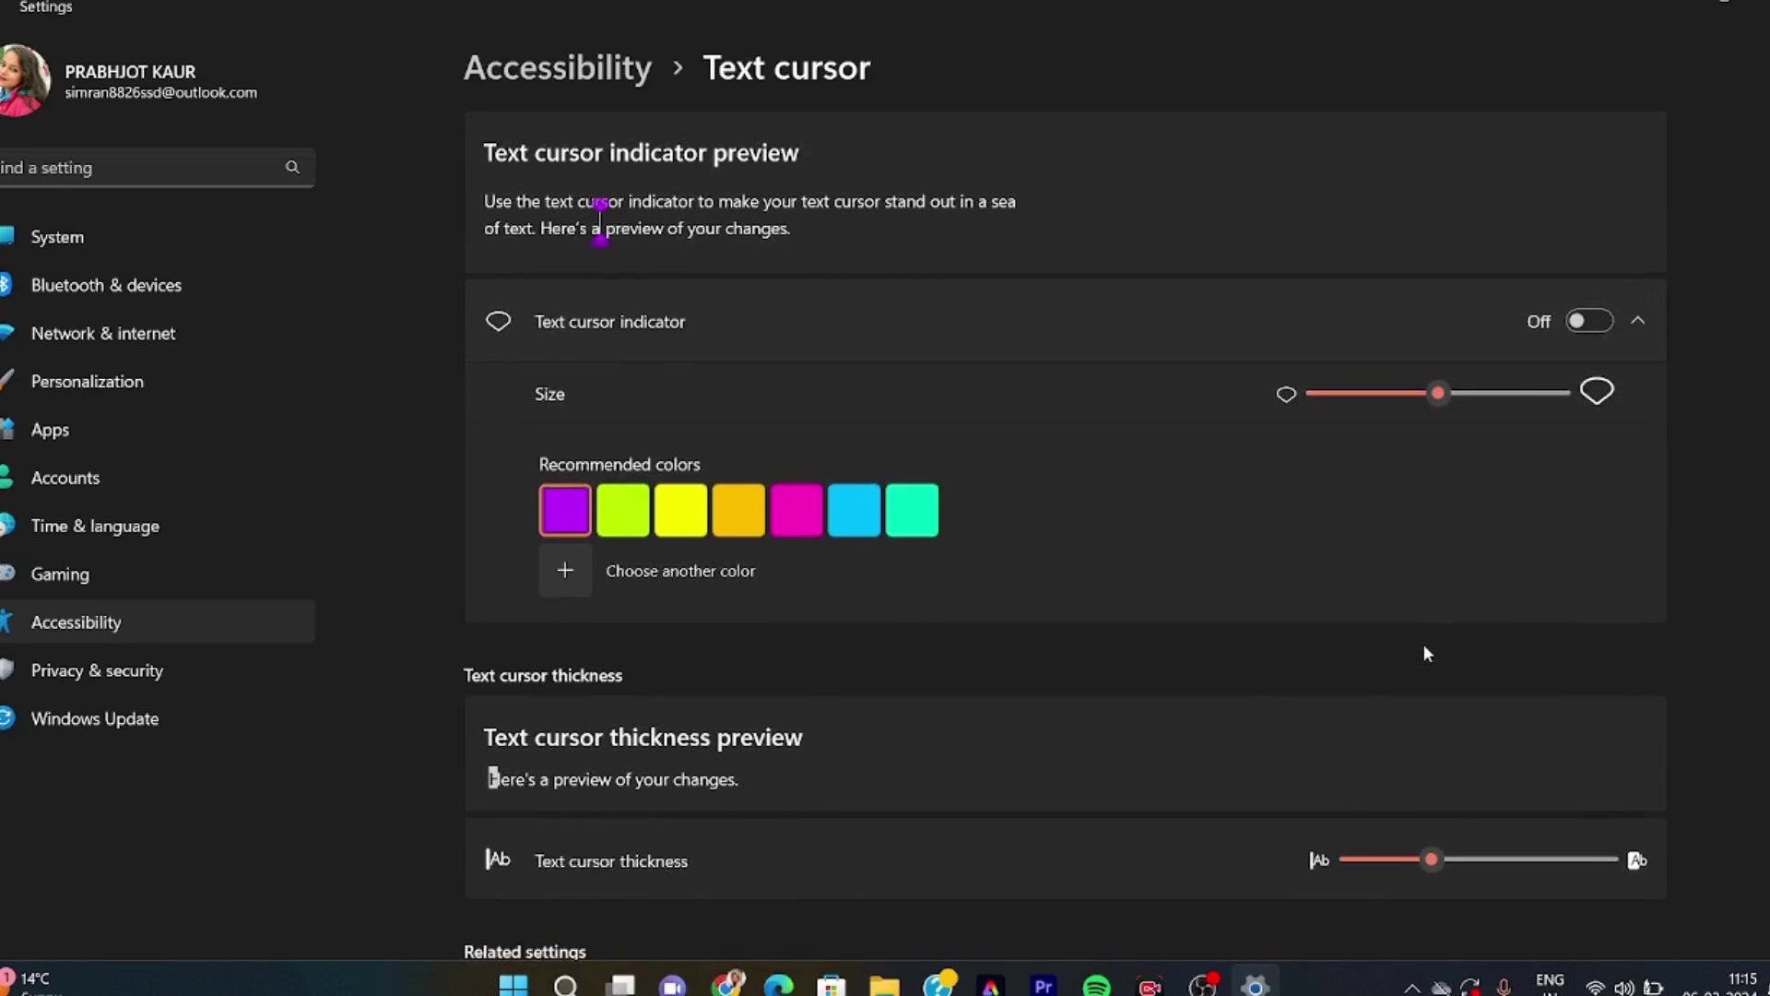
Open the mouse pointer and touch settings and enlarge the mouse pointer slightly.
scroll(1423, 644, "down", 1)
left_click(629, 941)
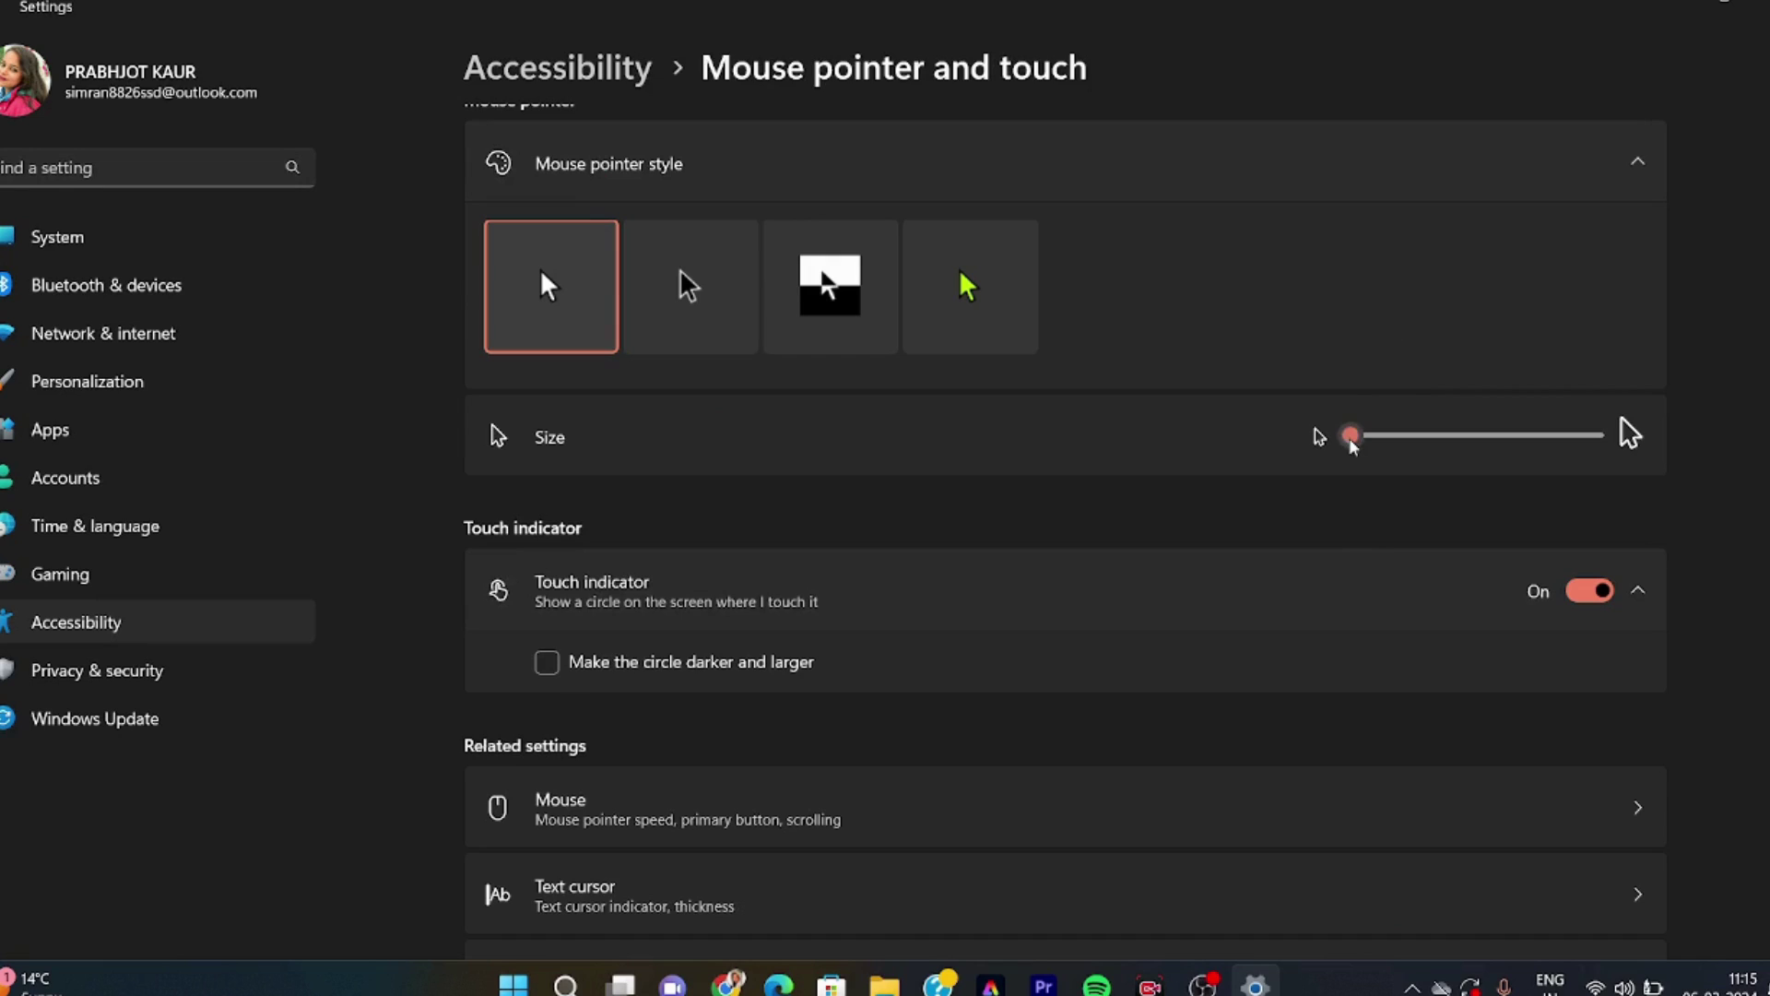
mouse_move(1348, 435)
left_mouse_down()
mouse_move(1413, 466)
mouse_move(1351, 448)
mouse_move(1390, 461)
mouse_move(1364, 454)
left_mouse_up()
scroll(1188, 556, "down", 3)
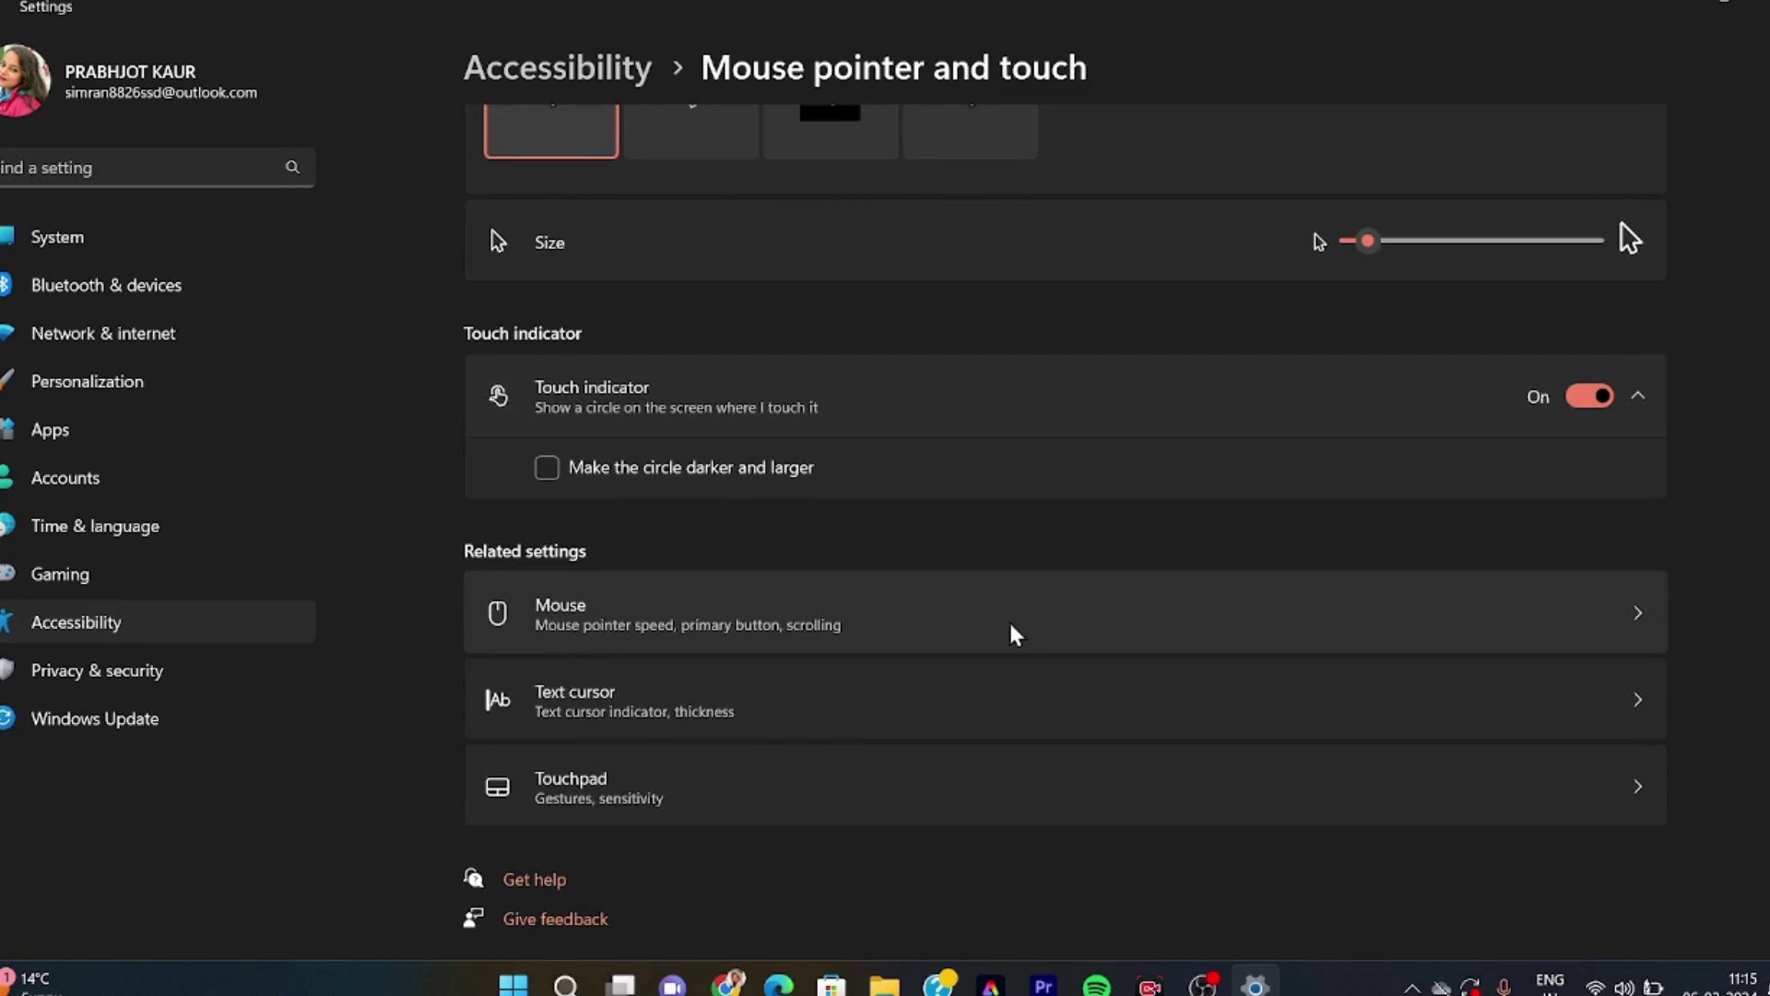
Open the mouse settings, slightly reduce the lines to scroll, set pointer speed to about three quarters, and keep the primary button as Right.
left_click(1011, 626)
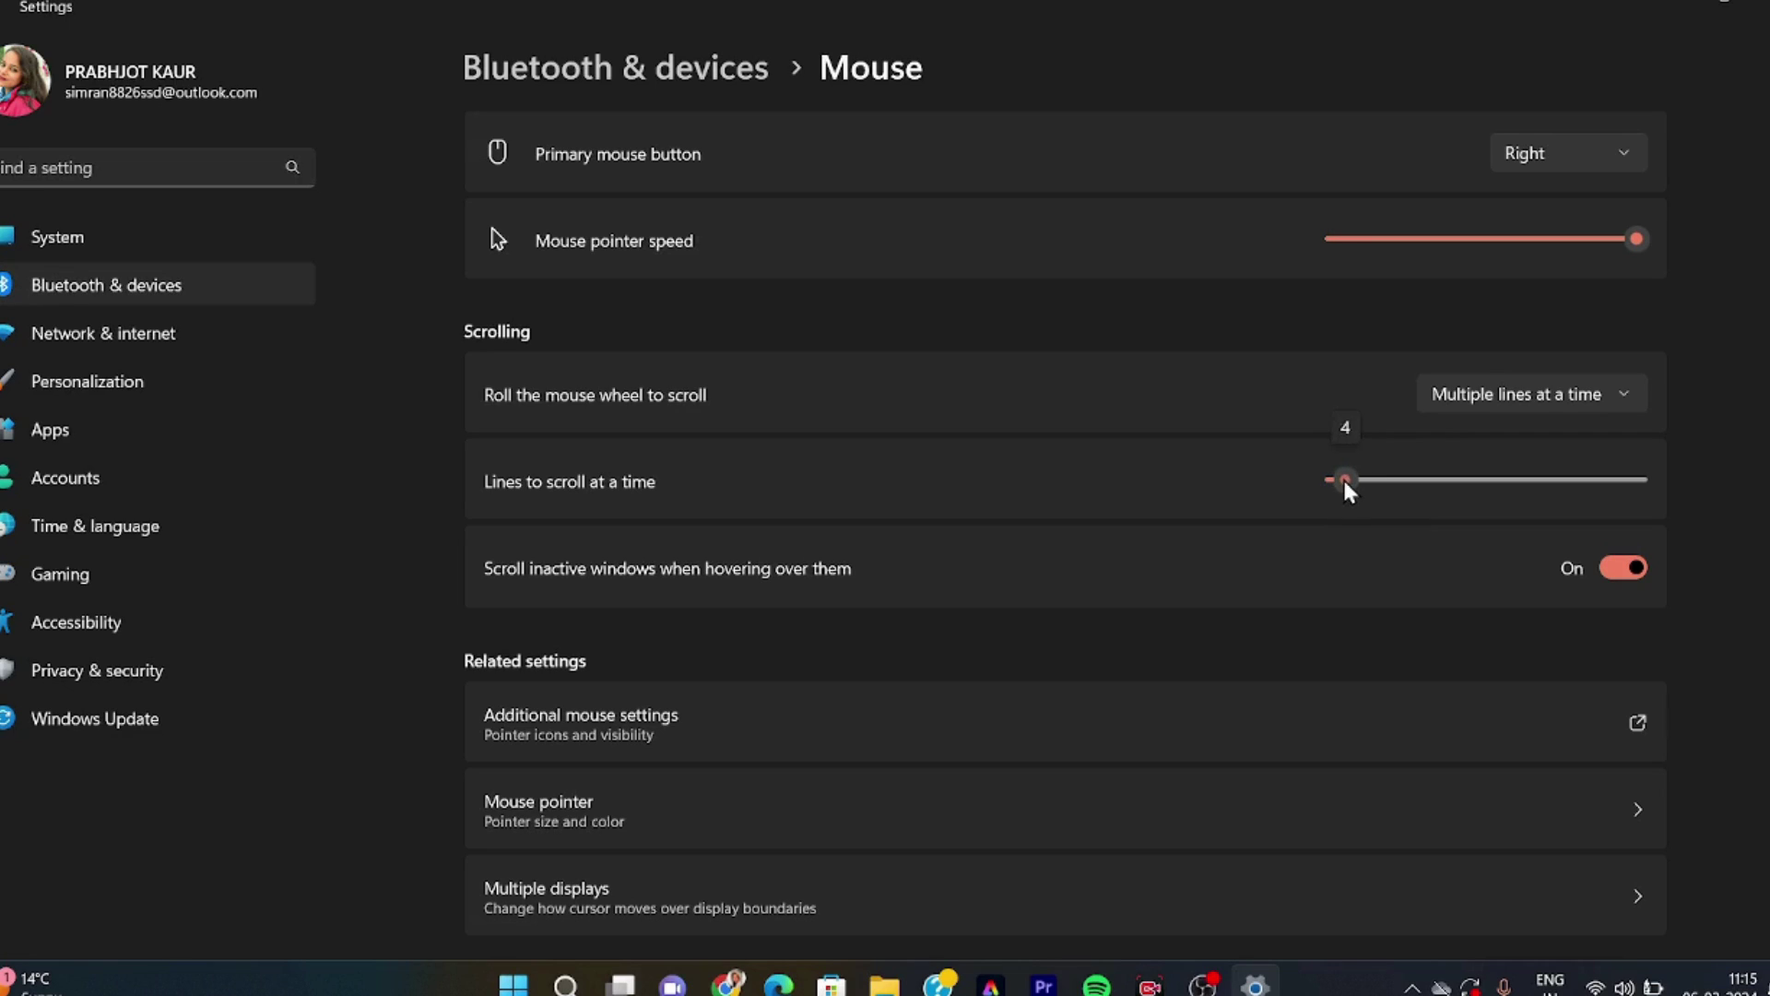
left_click_drag(1343, 485, 1340, 483)
left_click_drag(1630, 242, 1177, 317)
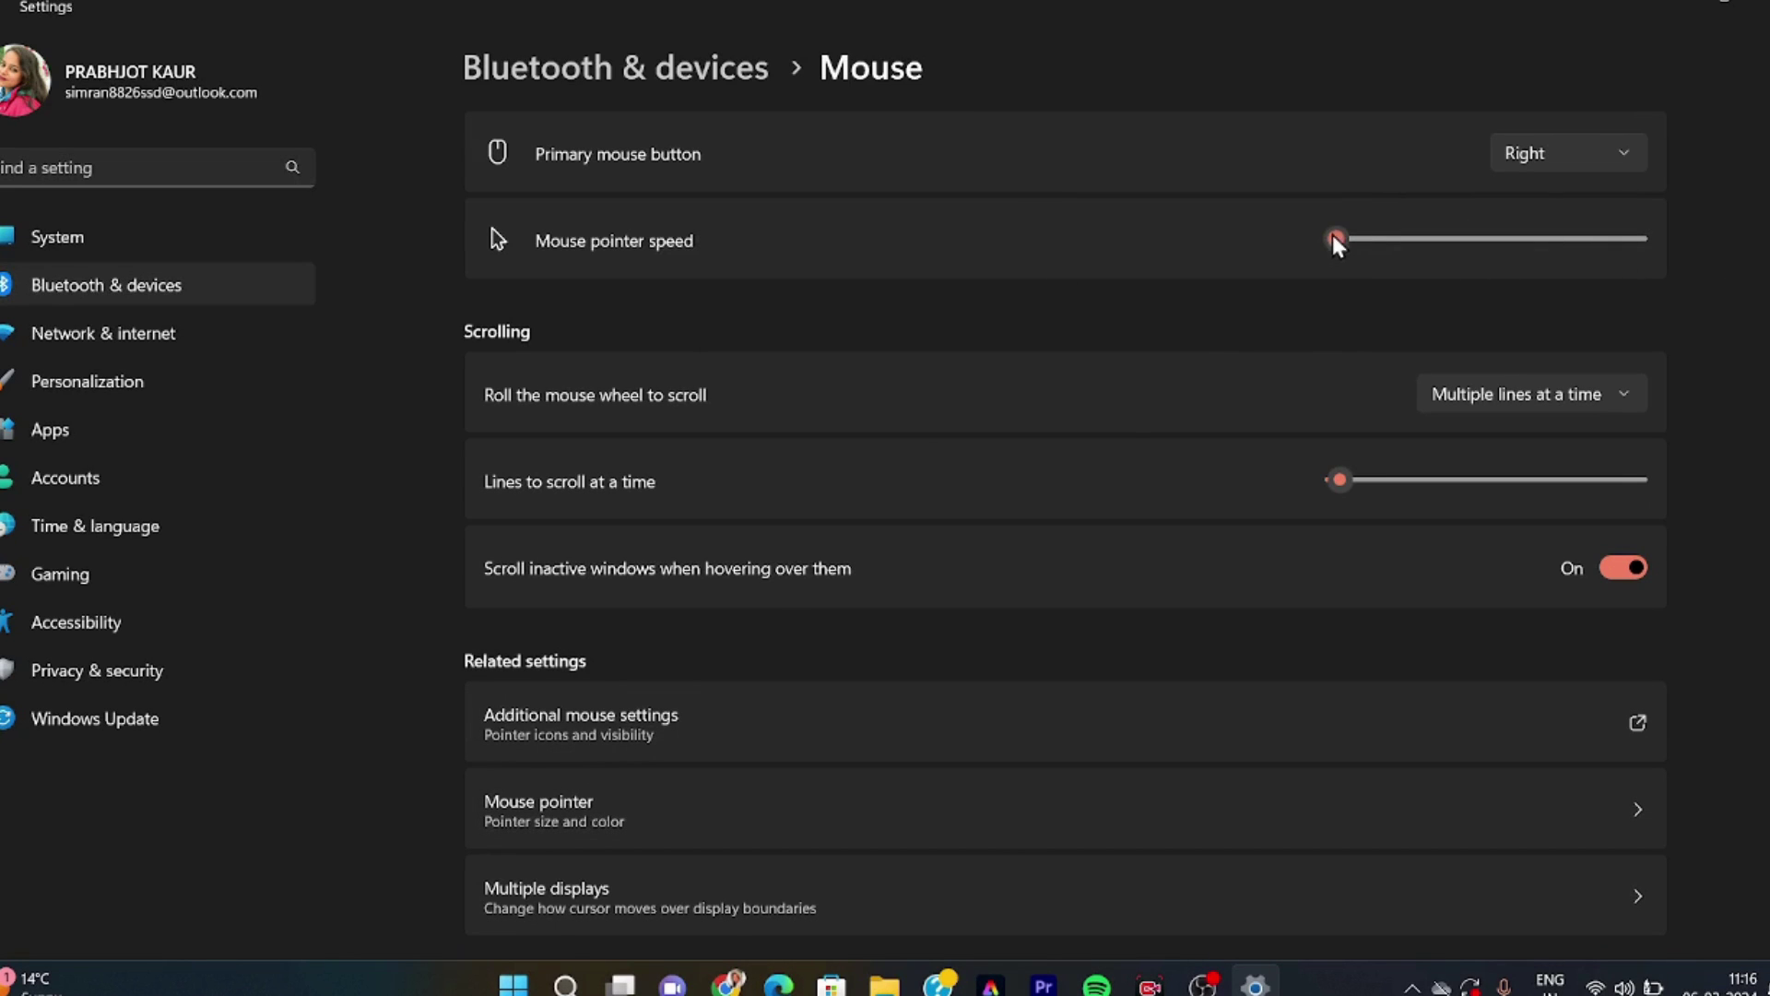
left_click_drag(1333, 234, 1557, 276)
left_click(1586, 159)
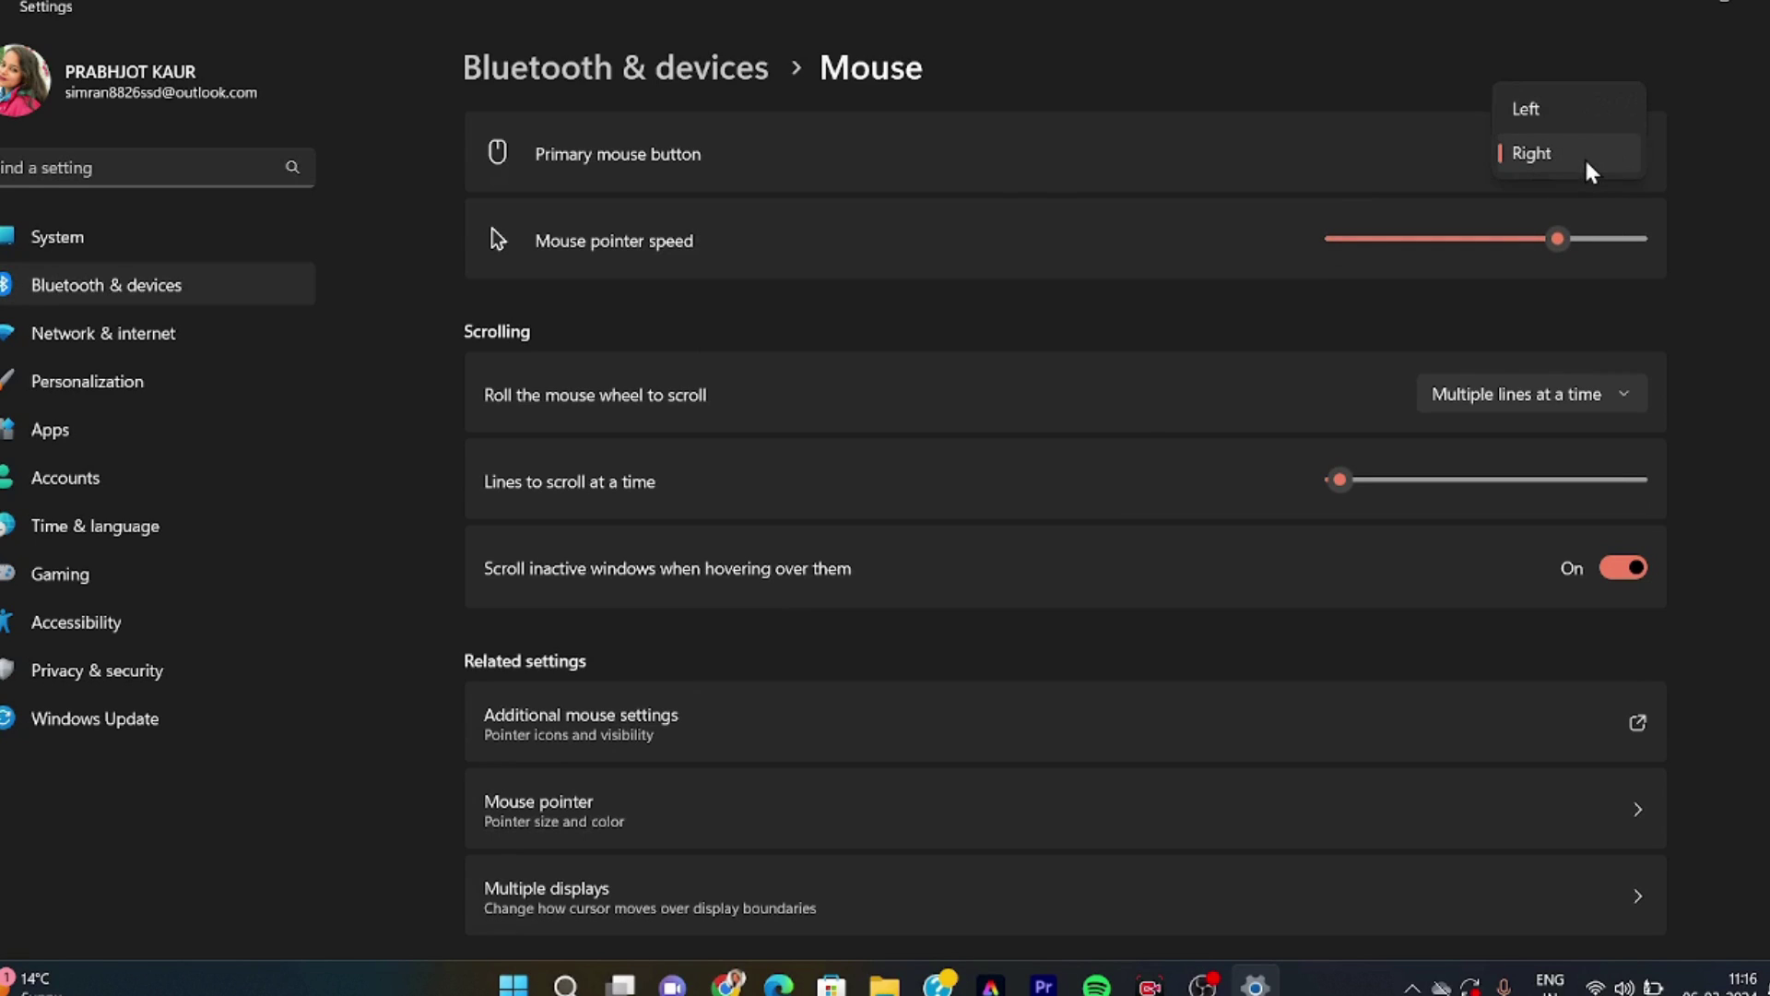
left_click(990, 691)
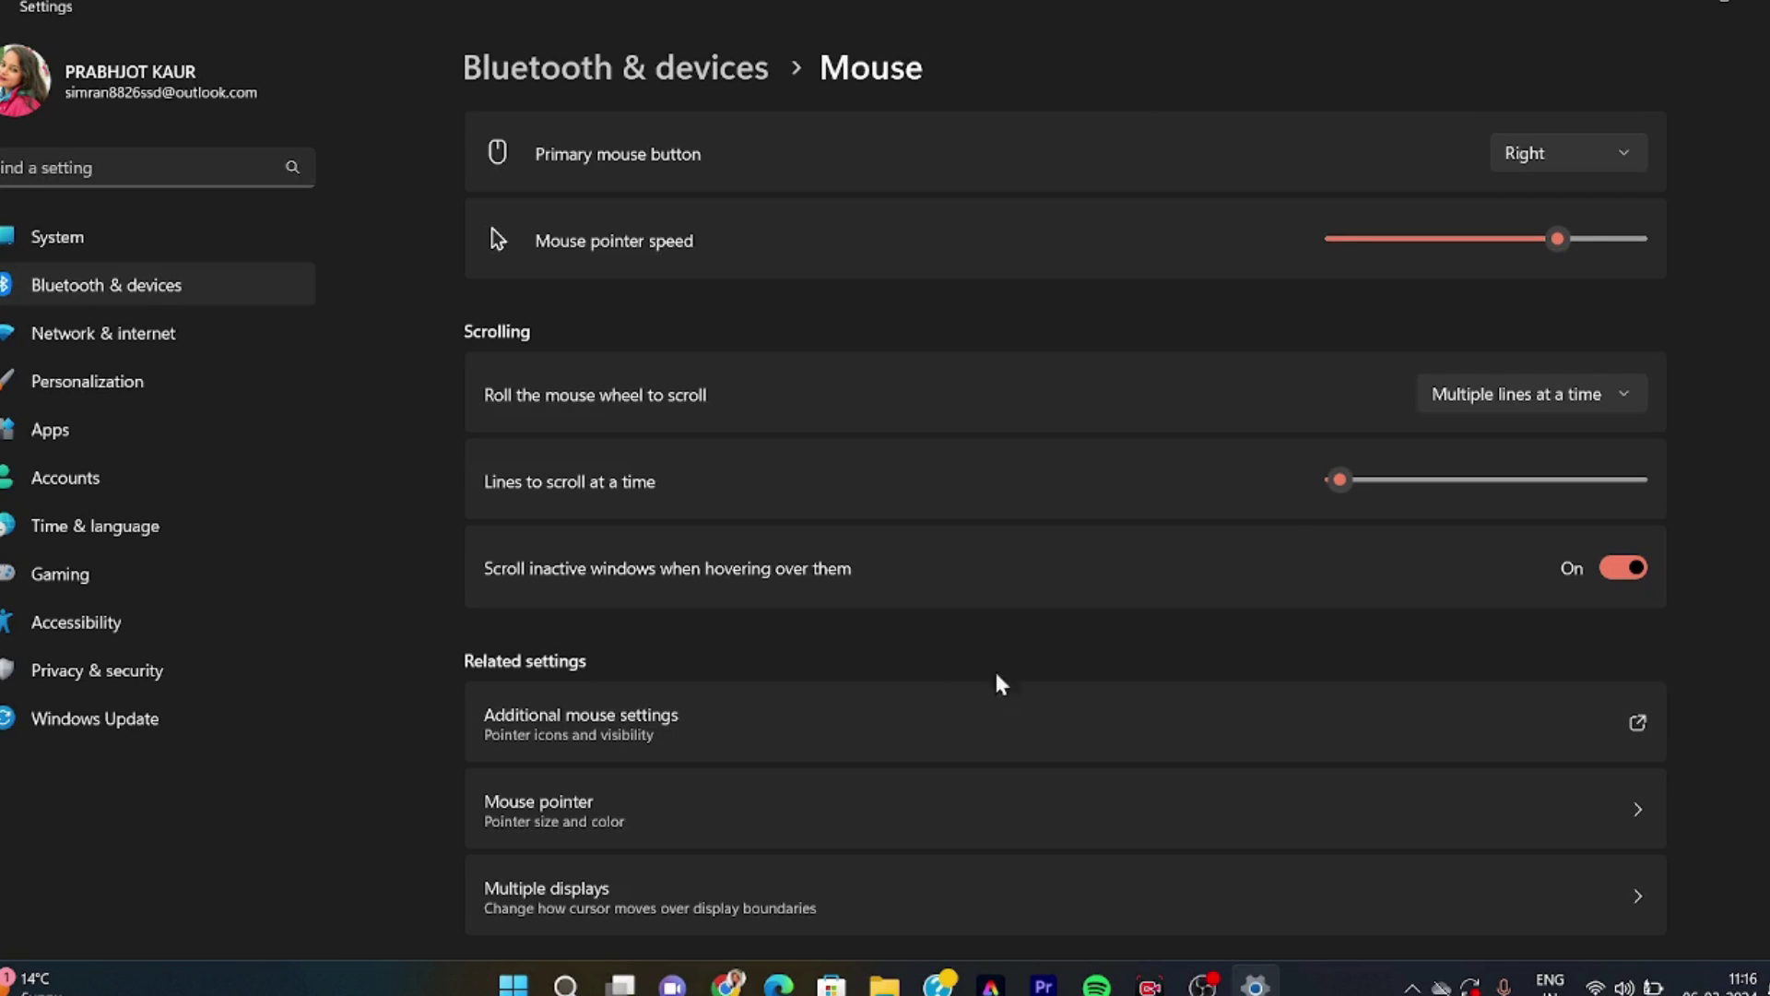
Return to the mouse pointer settings, view the touchpad settings from there, and minimise the Settings window.
scroll(922, 682, "down", 2)
scroll(903, 696, "up", 2)
scroll(903, 699, "down", 1)
scroll(904, 698, "up", 1)
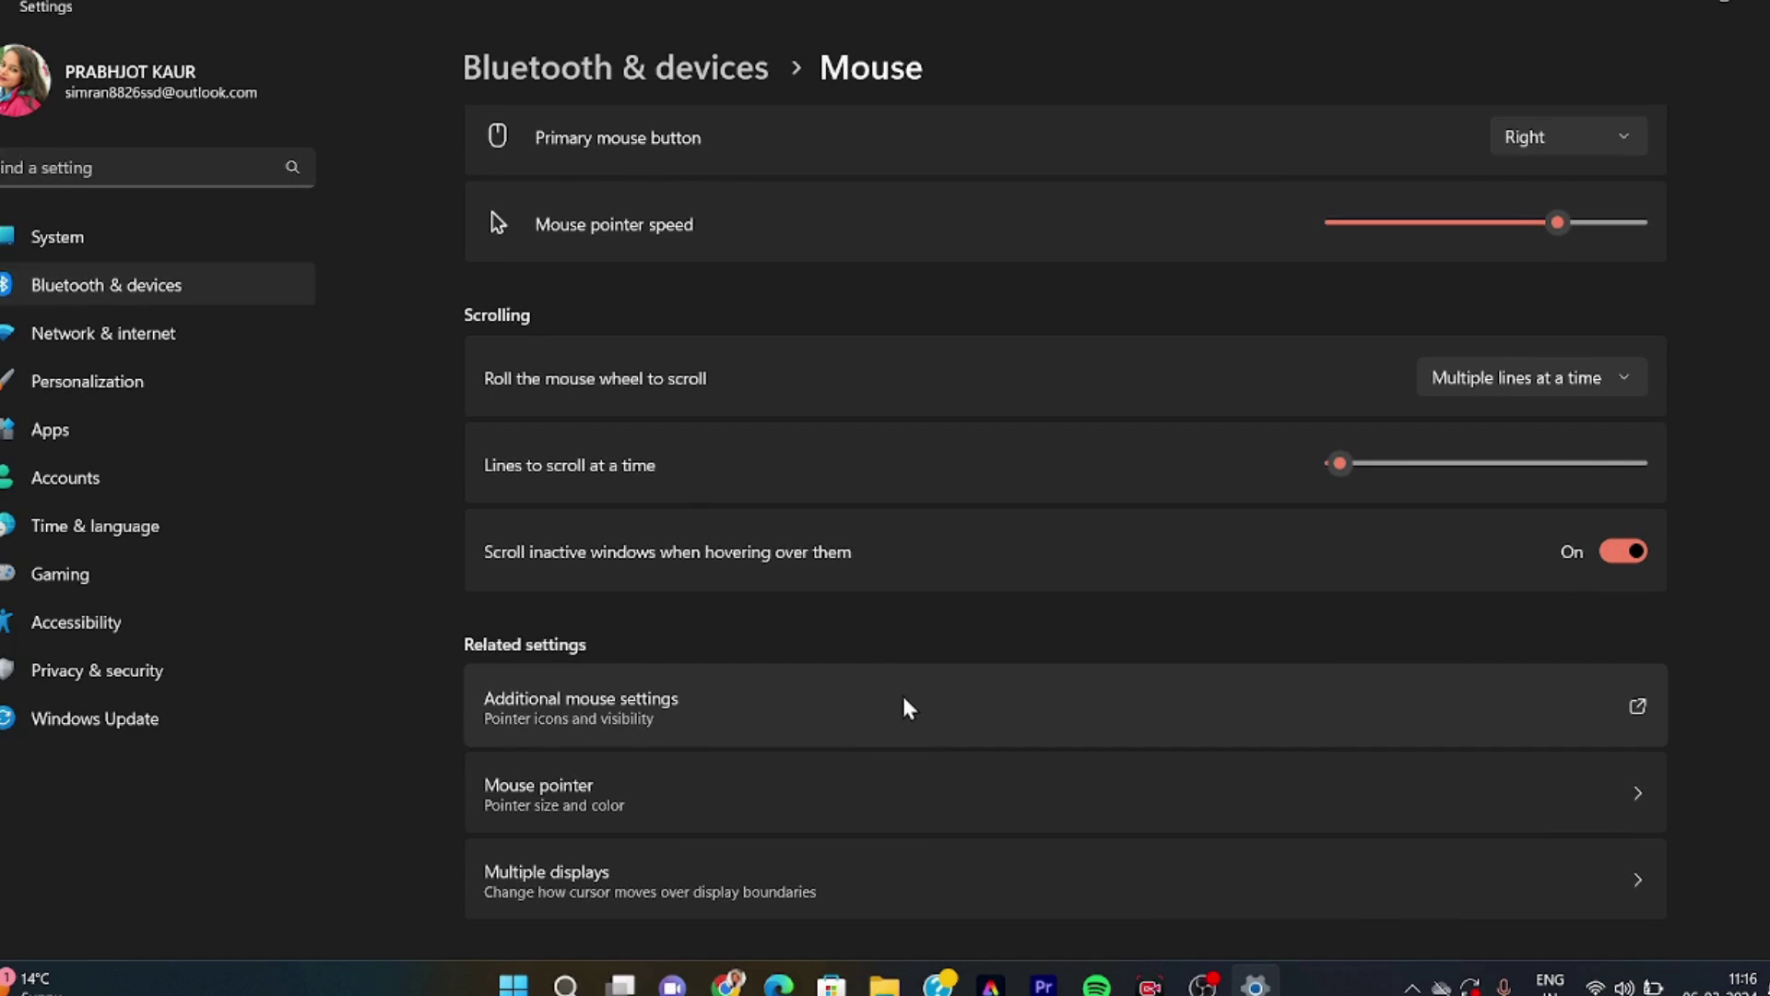
left_click(839, 791)
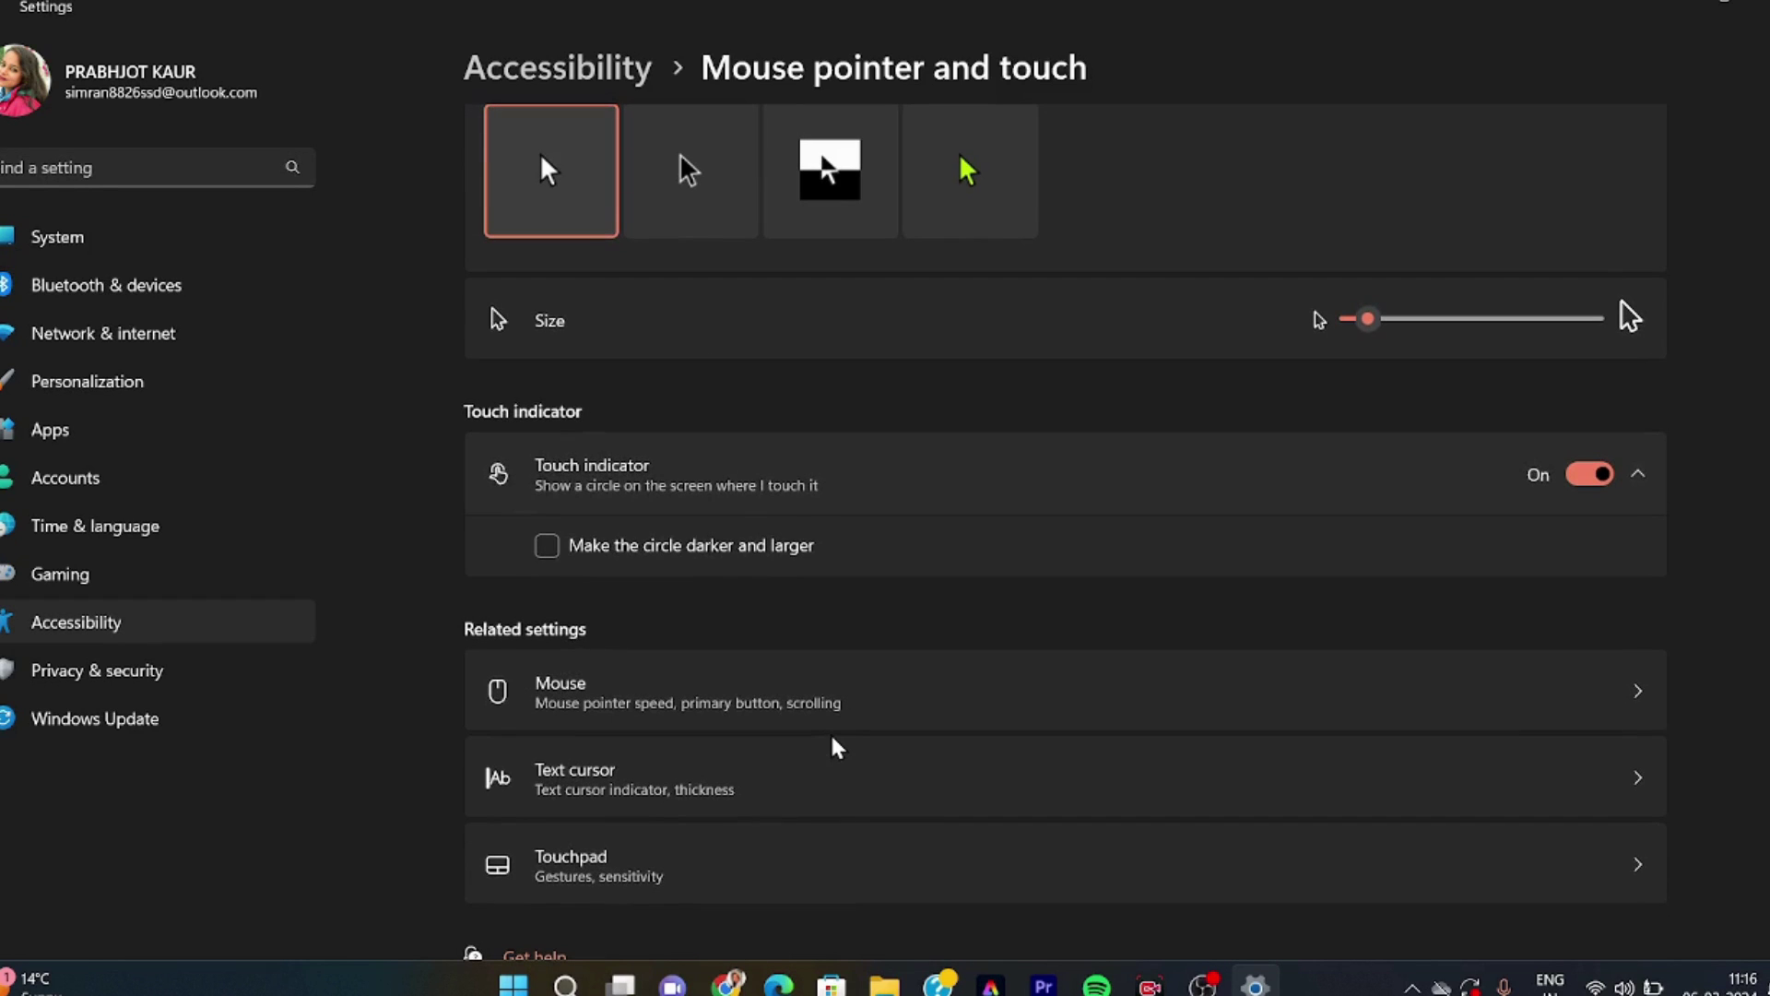
scroll(572, 558, "down", 1)
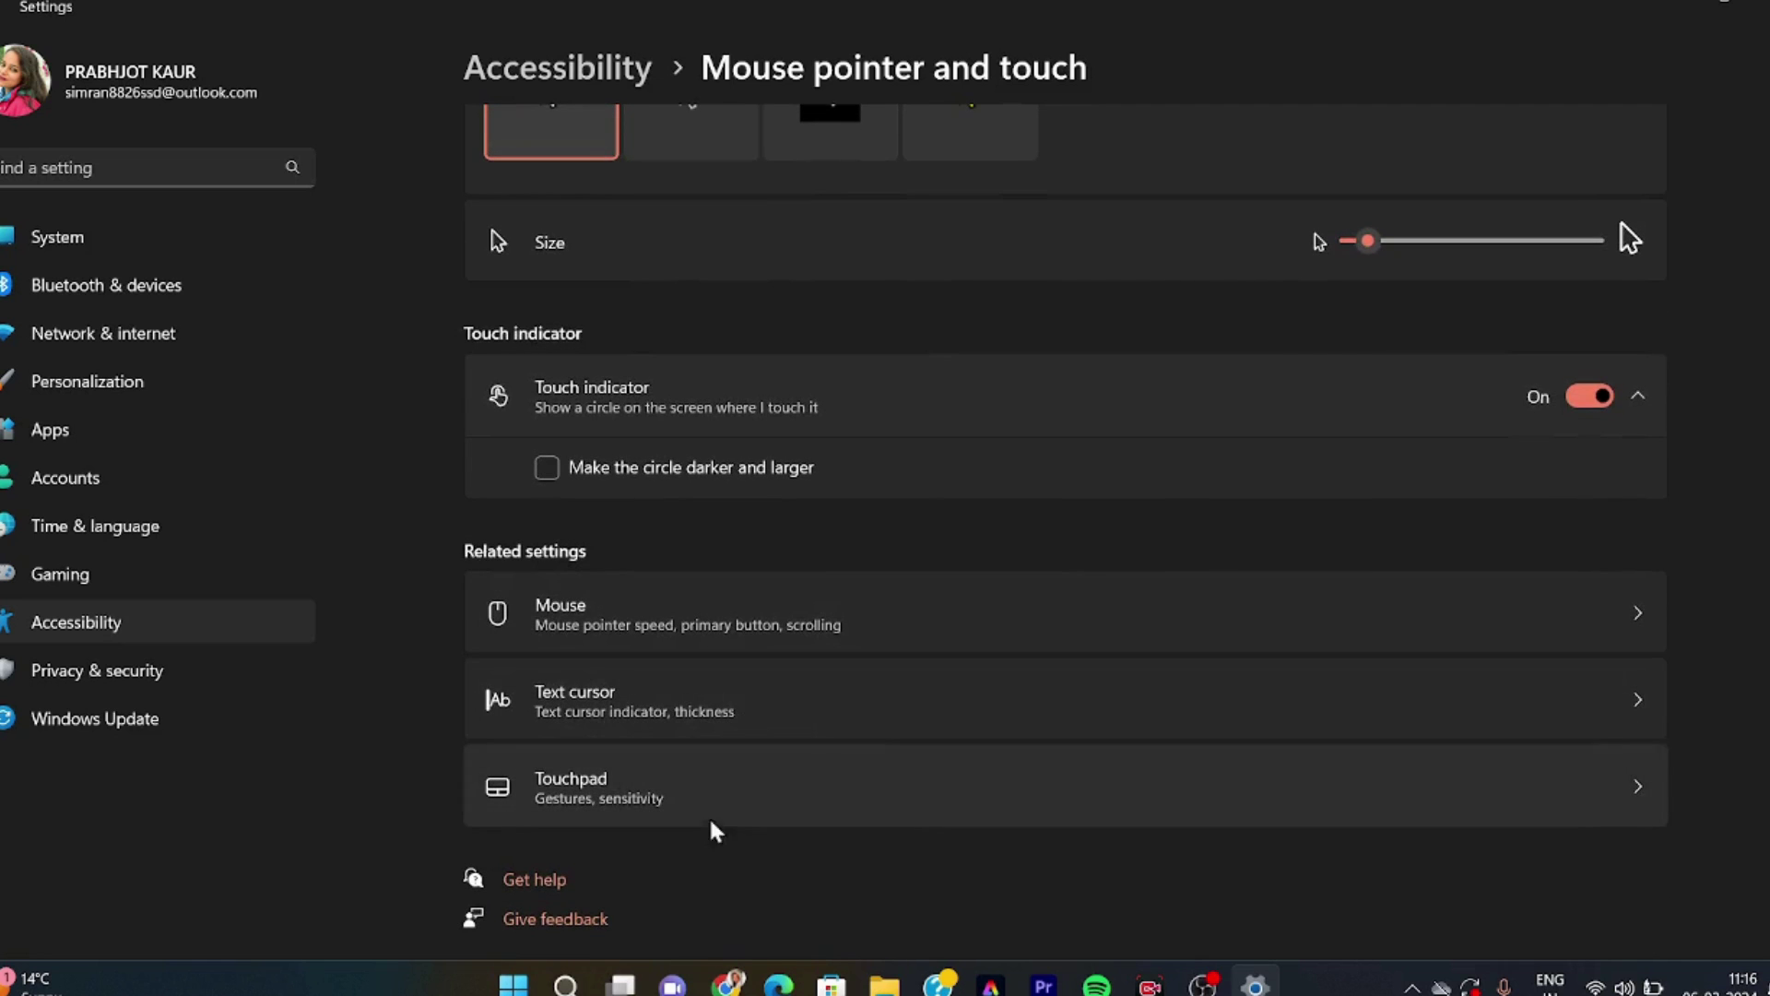
left_click(783, 798)
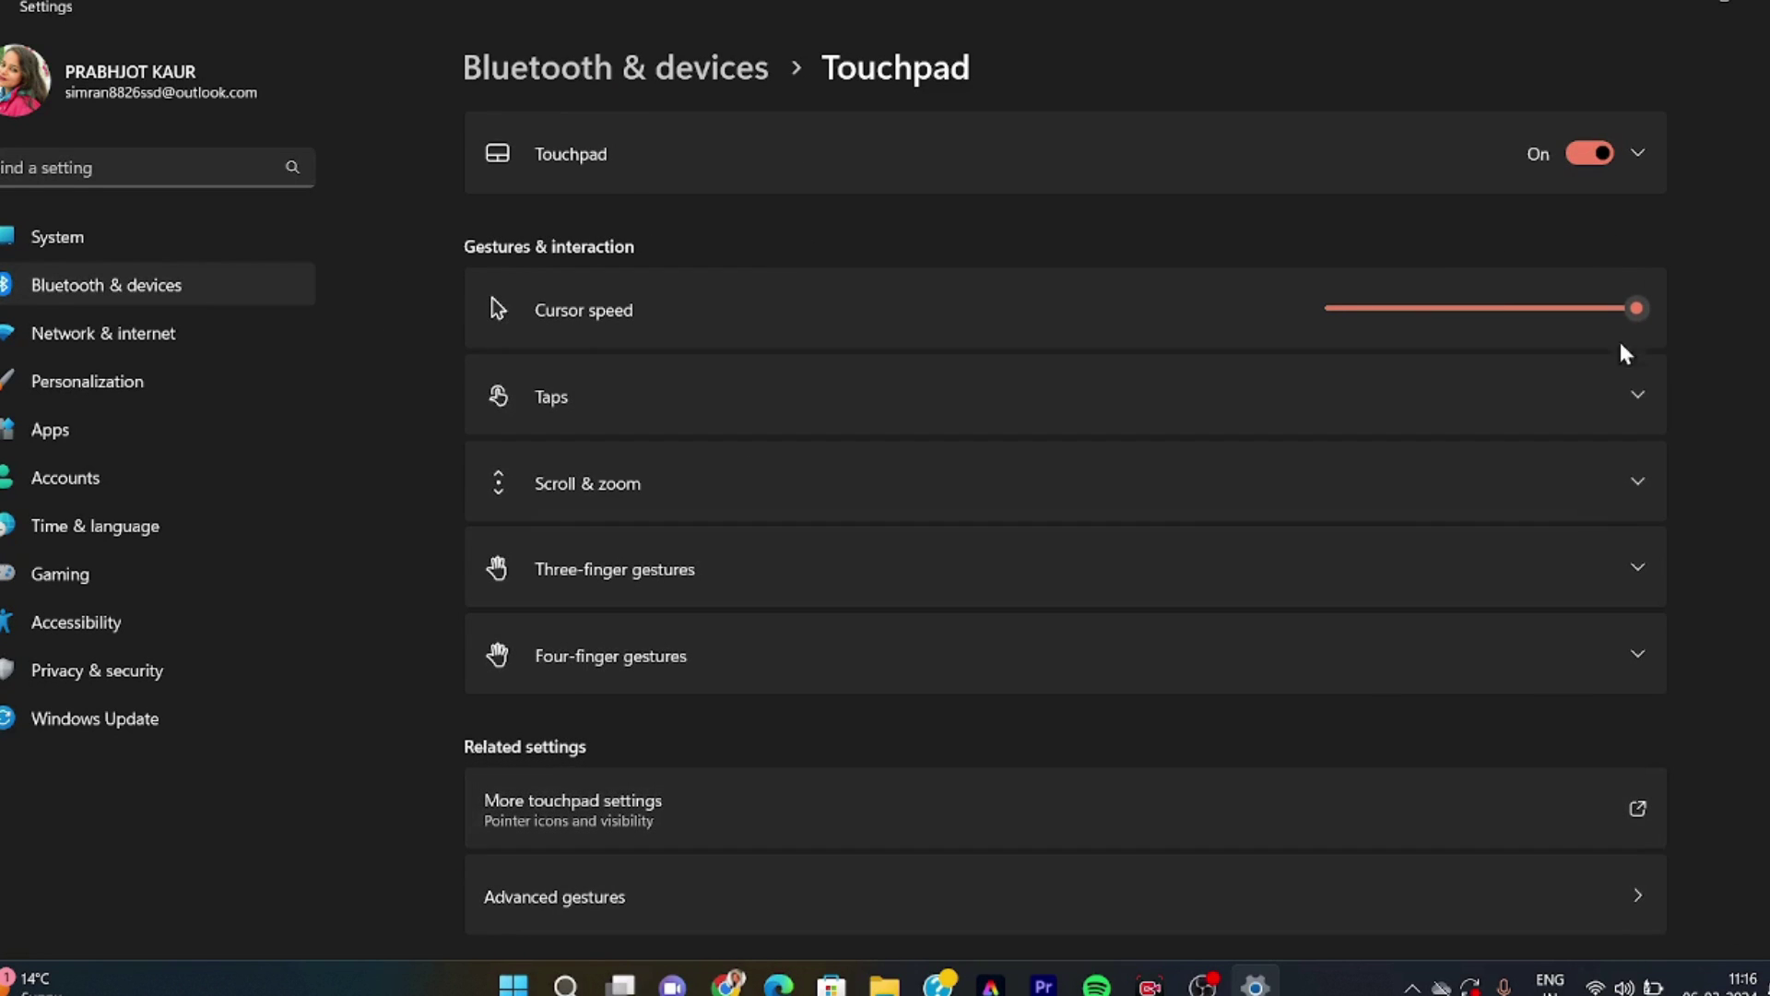
left_click(1680, 6)
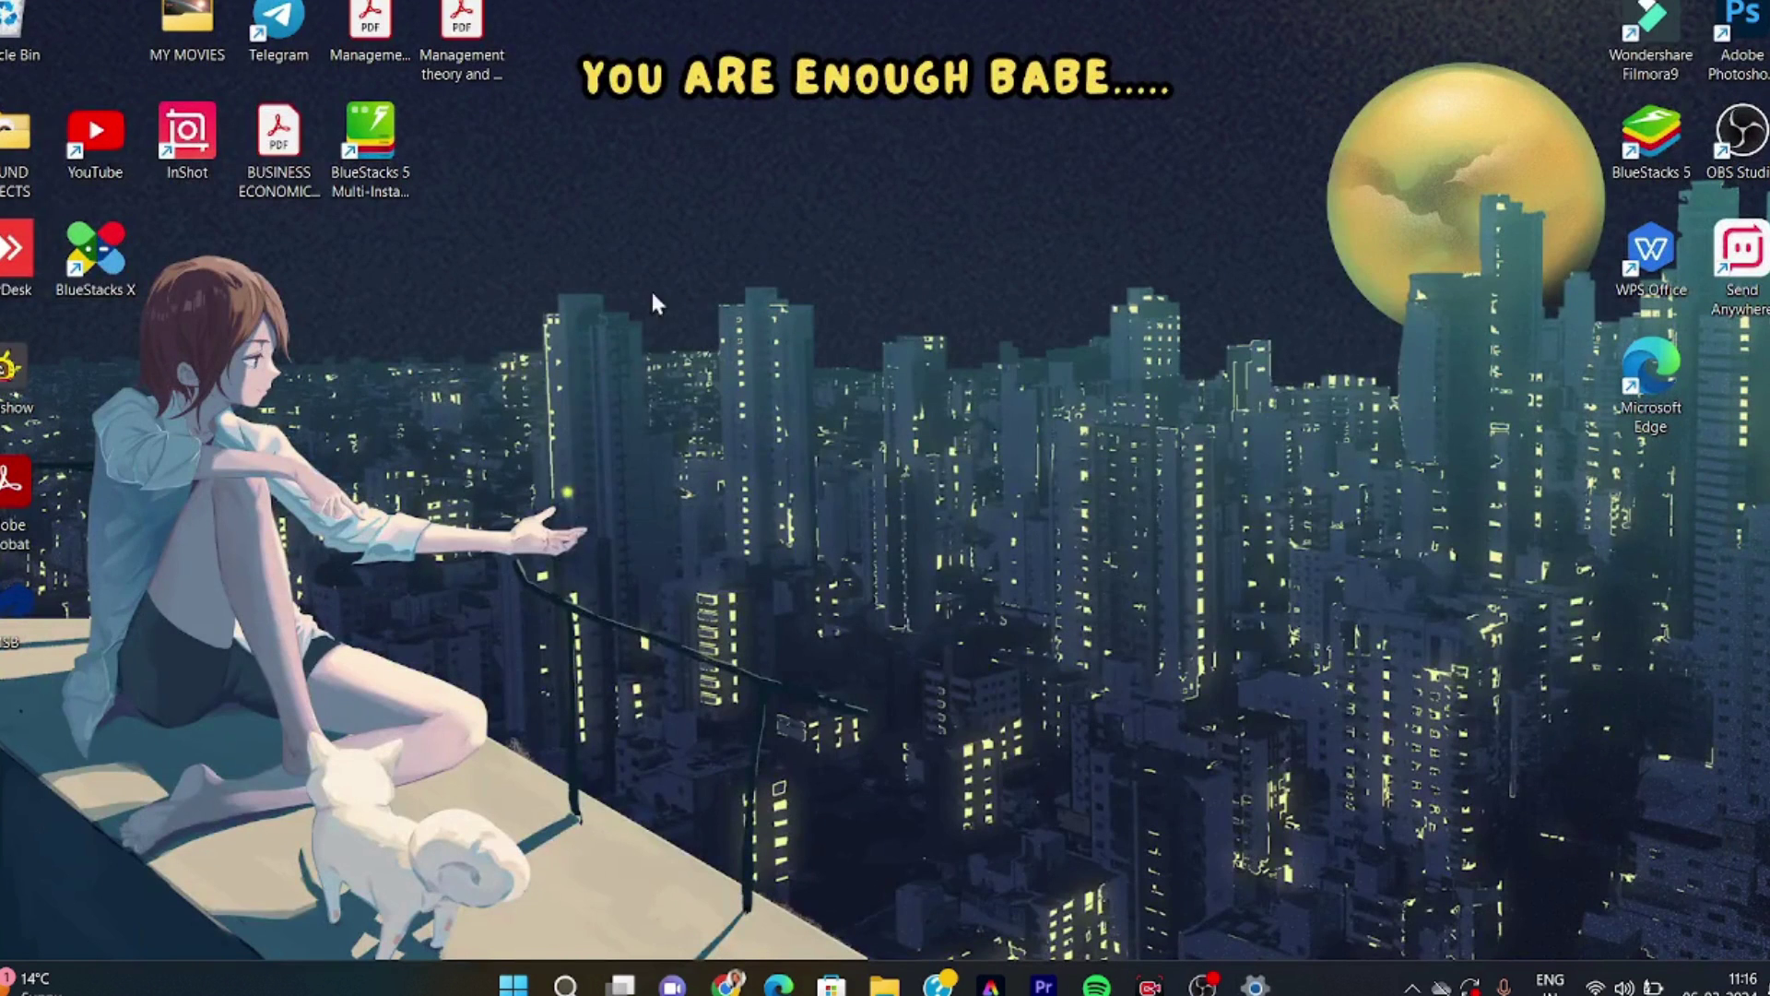
Refresh the desktop three times.
right_click(1380, 334)
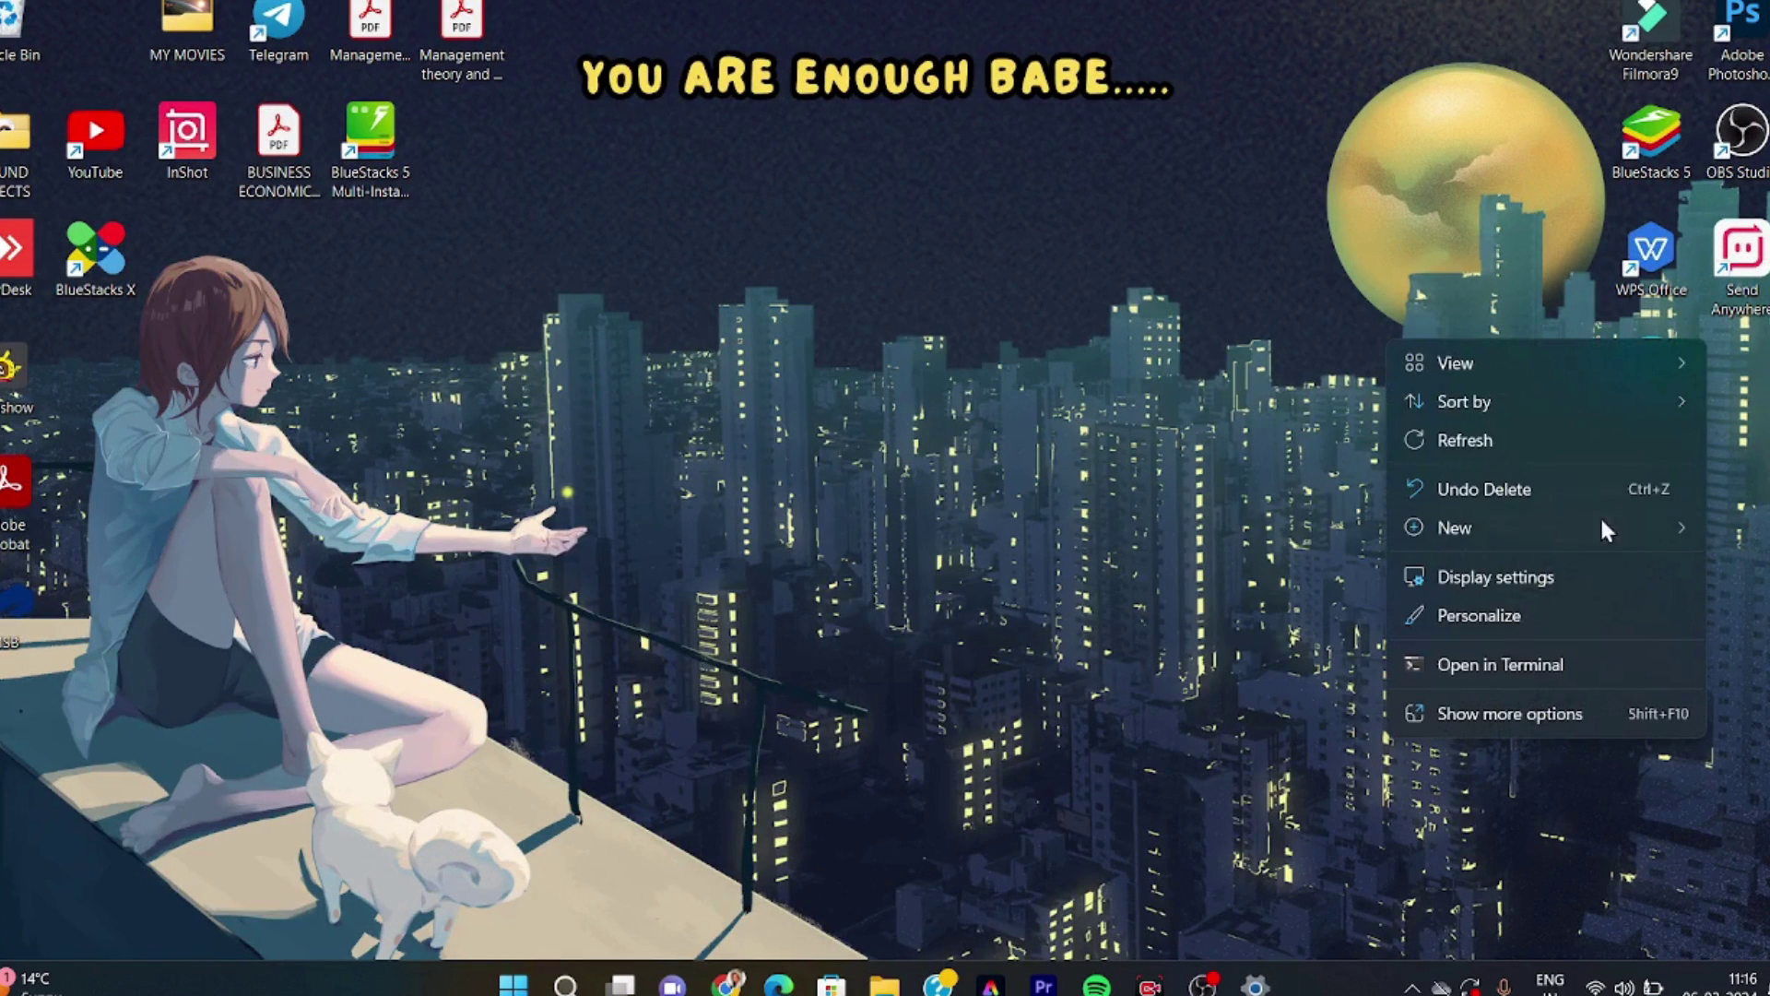
left_click(1542, 443)
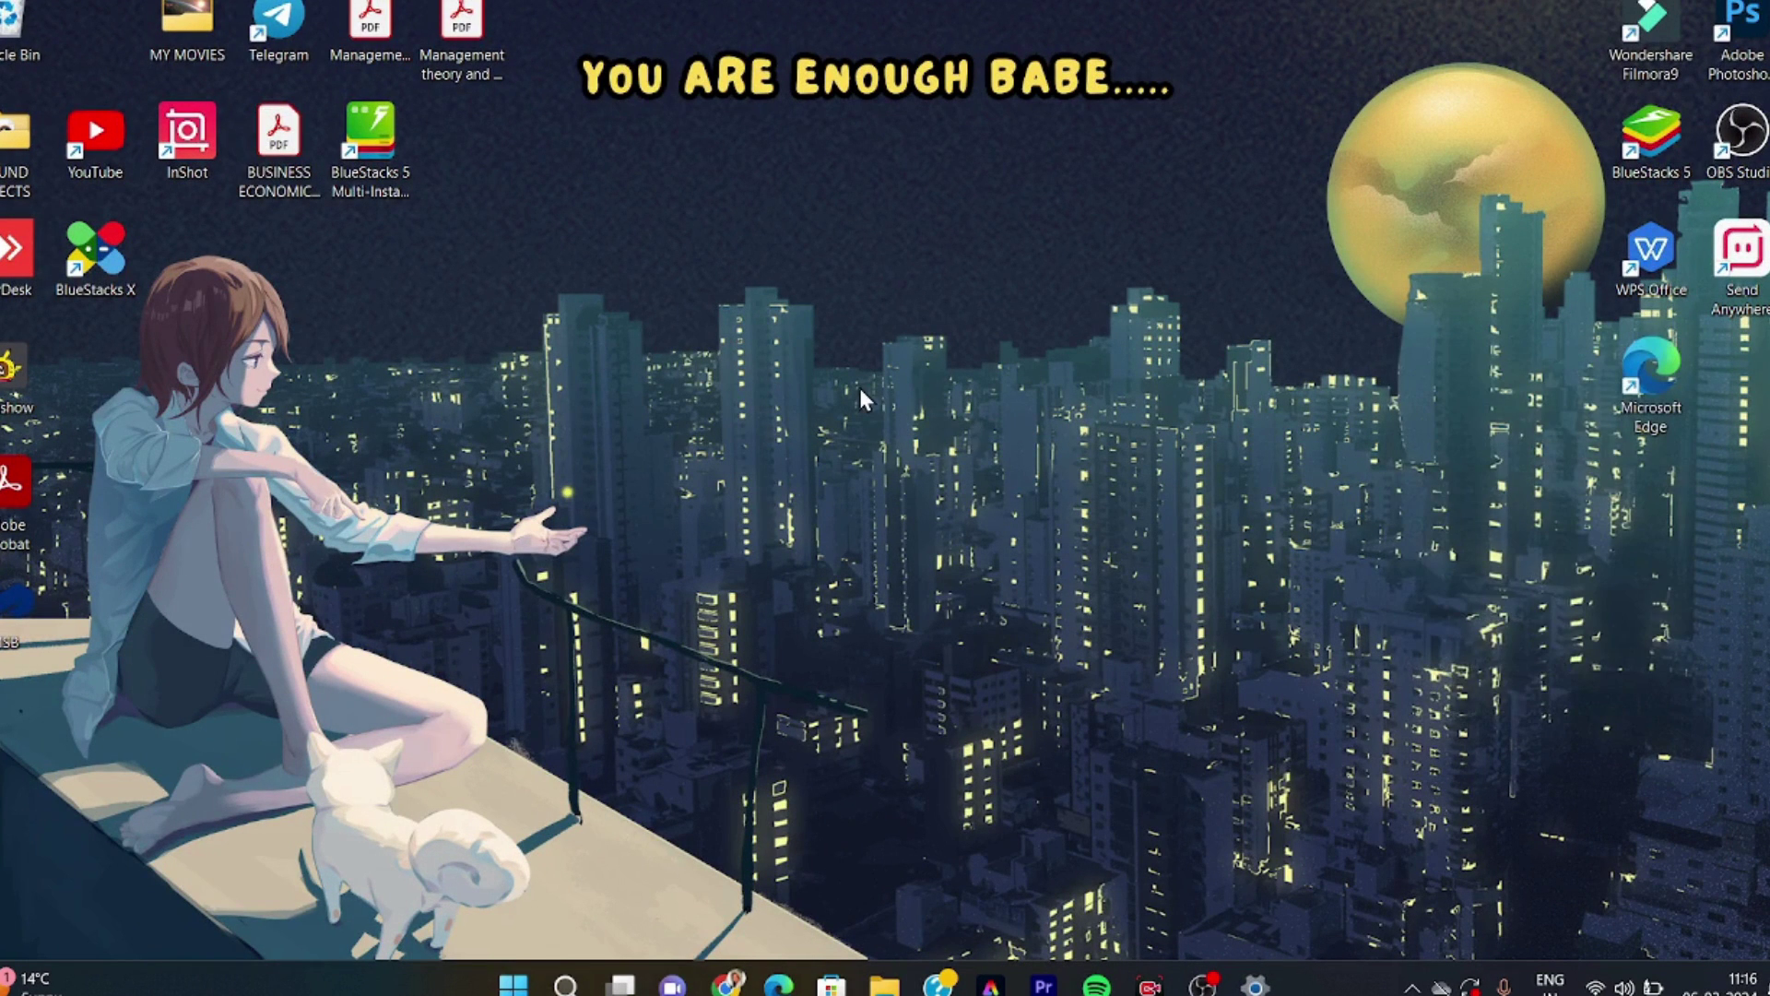
right_click(859, 384)
left_click(983, 487)
right_click(766, 183)
left_click(926, 278)
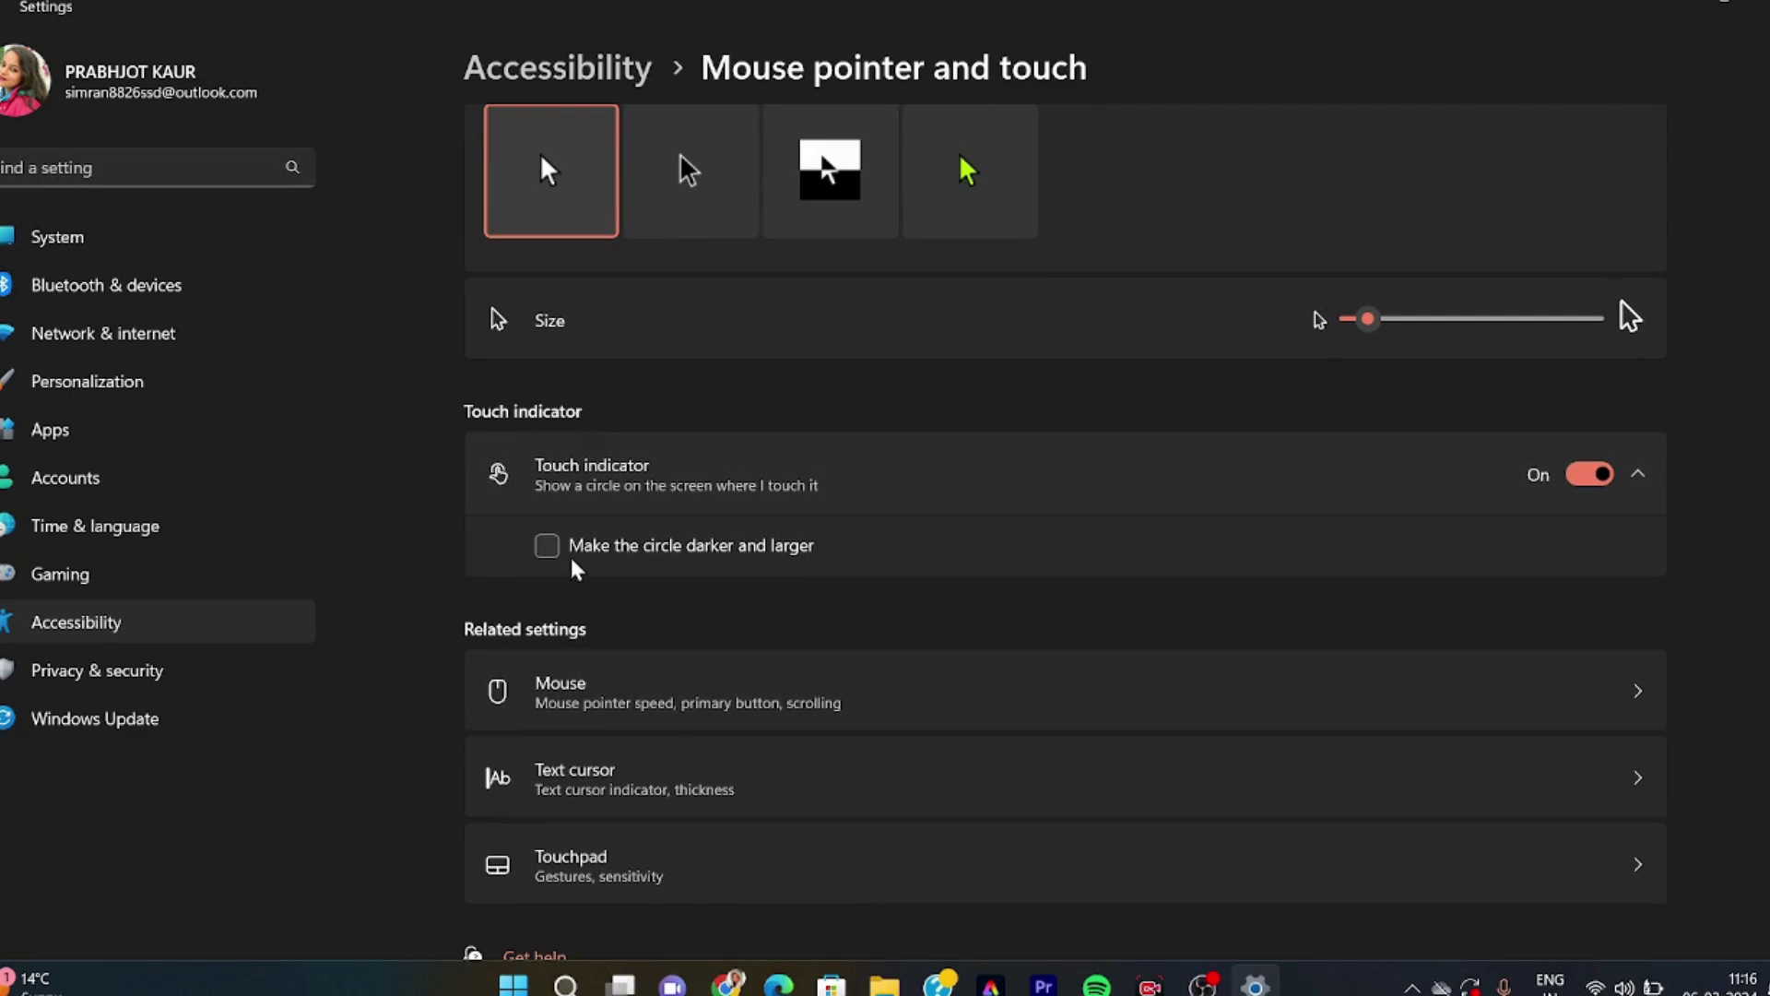
View the touchpad settings from the mouse pointer and touch page and minimise the Settings window.
scroll(590, 576, "down", 1)
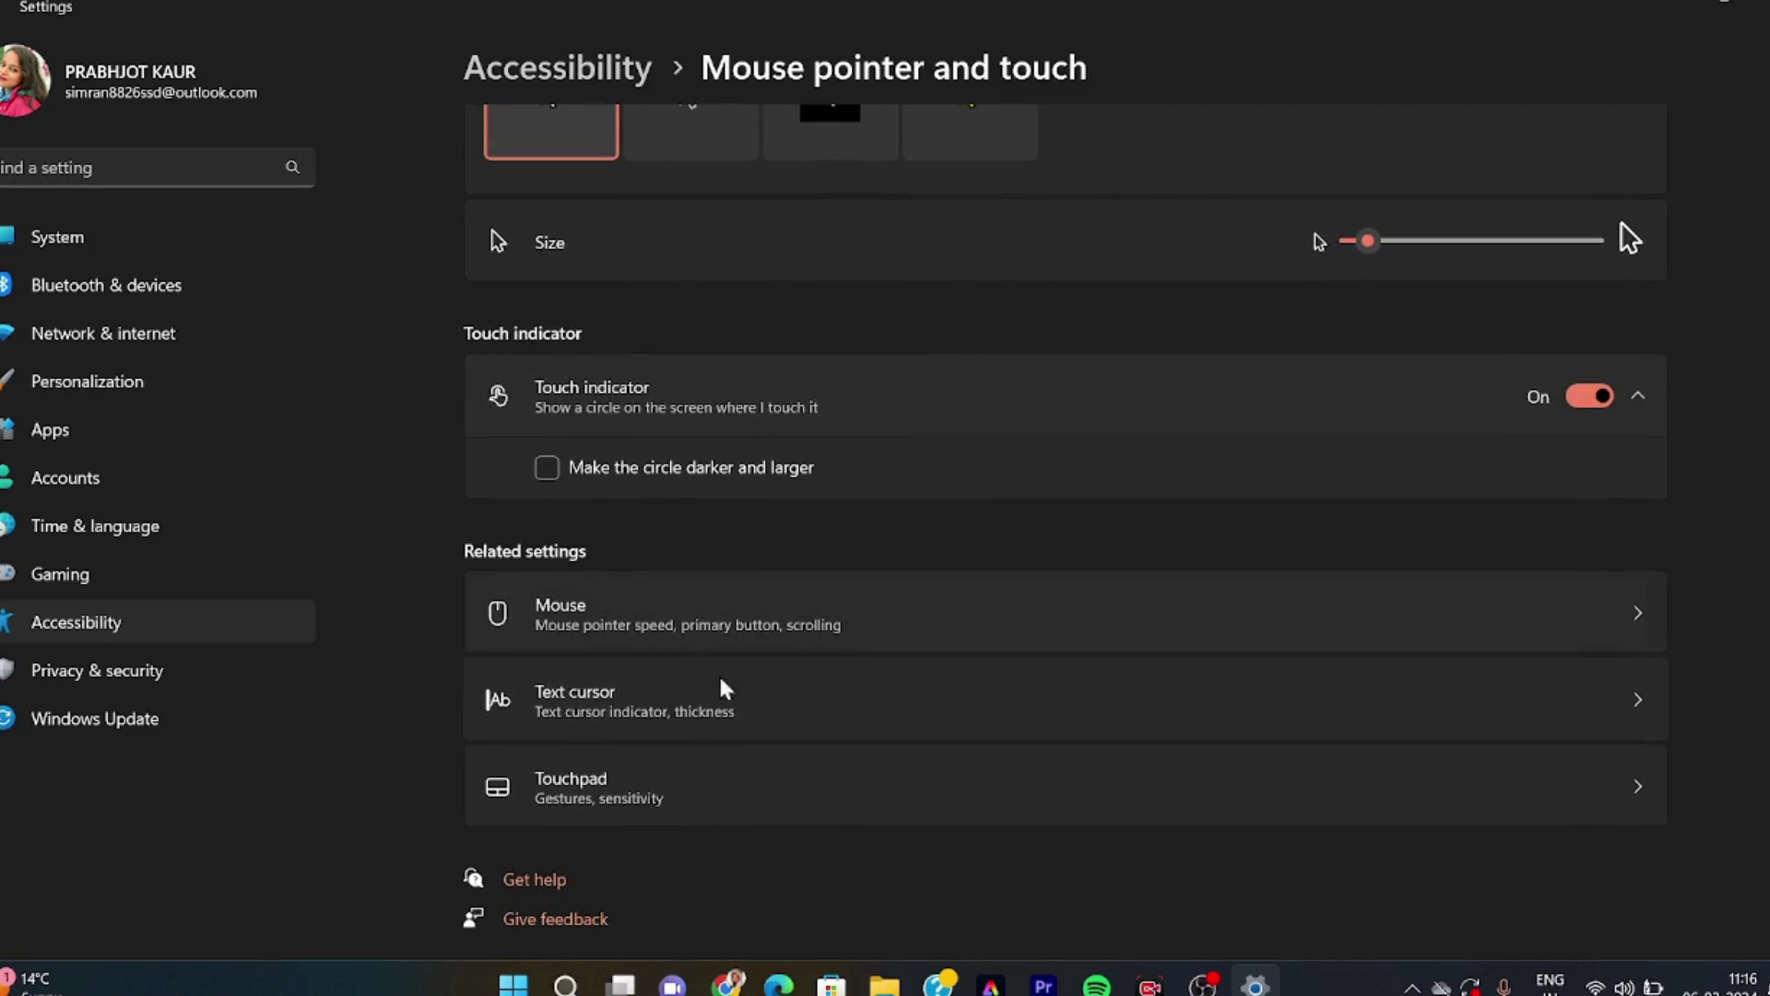
left_click(787, 804)
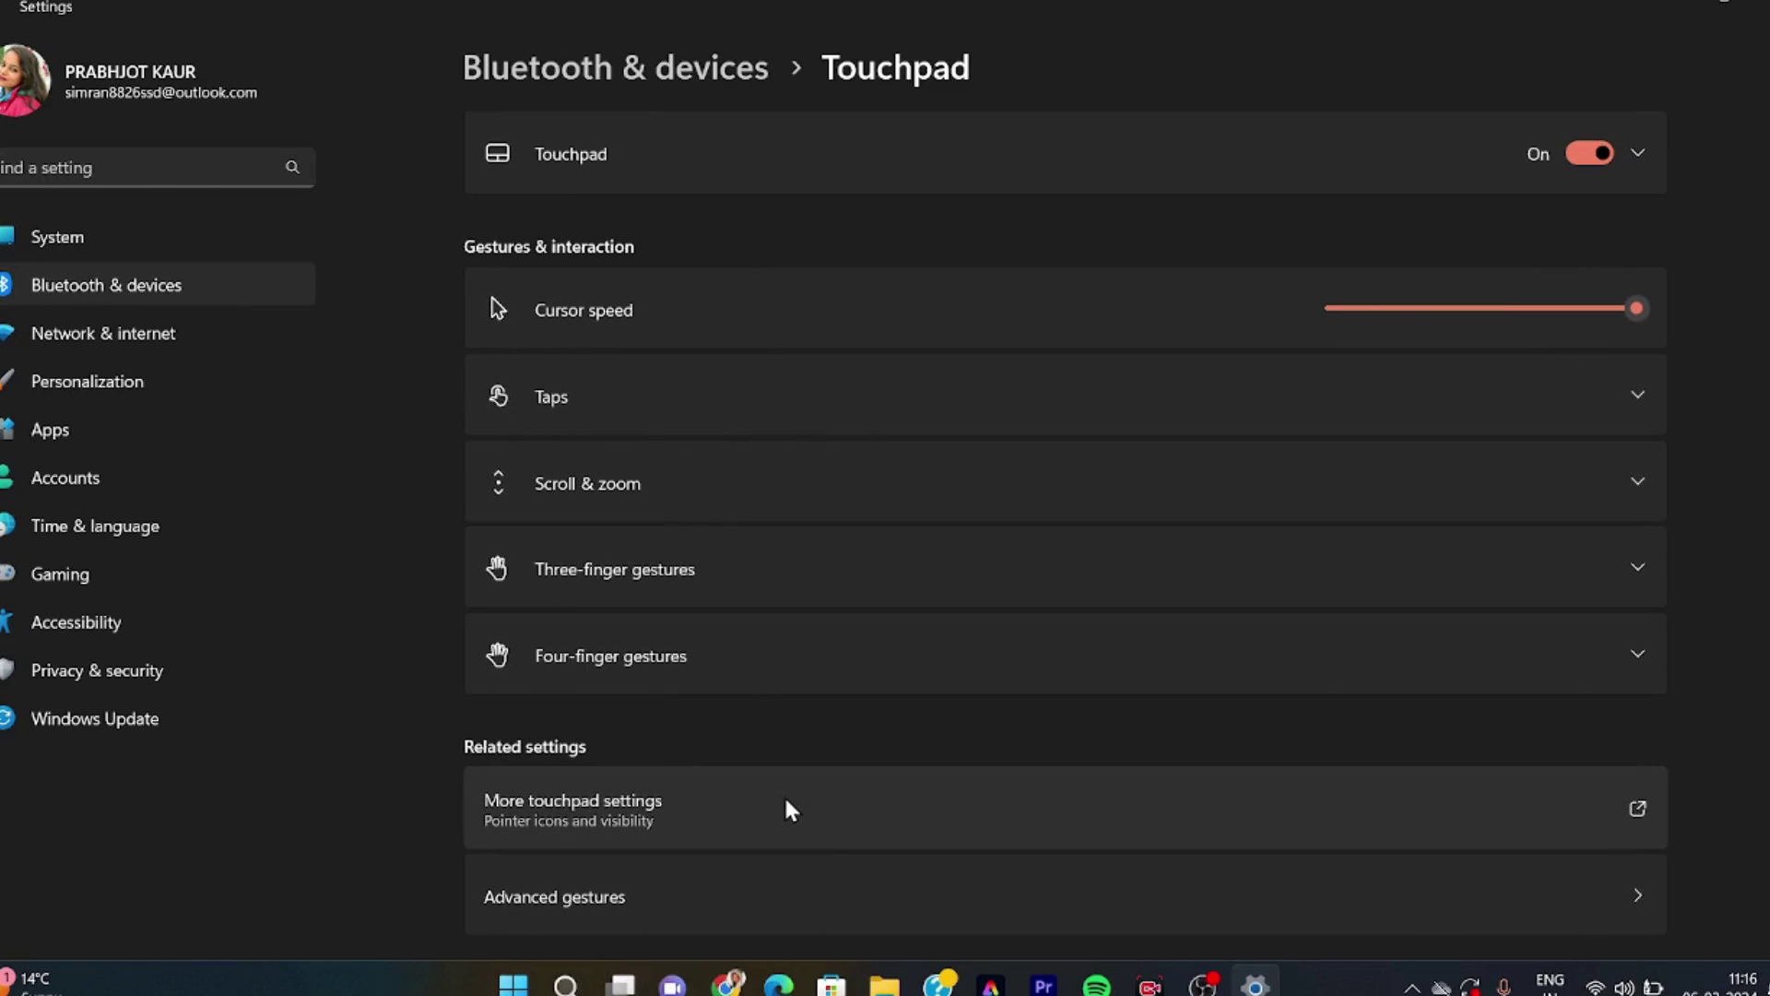
left_click(1682, 6)
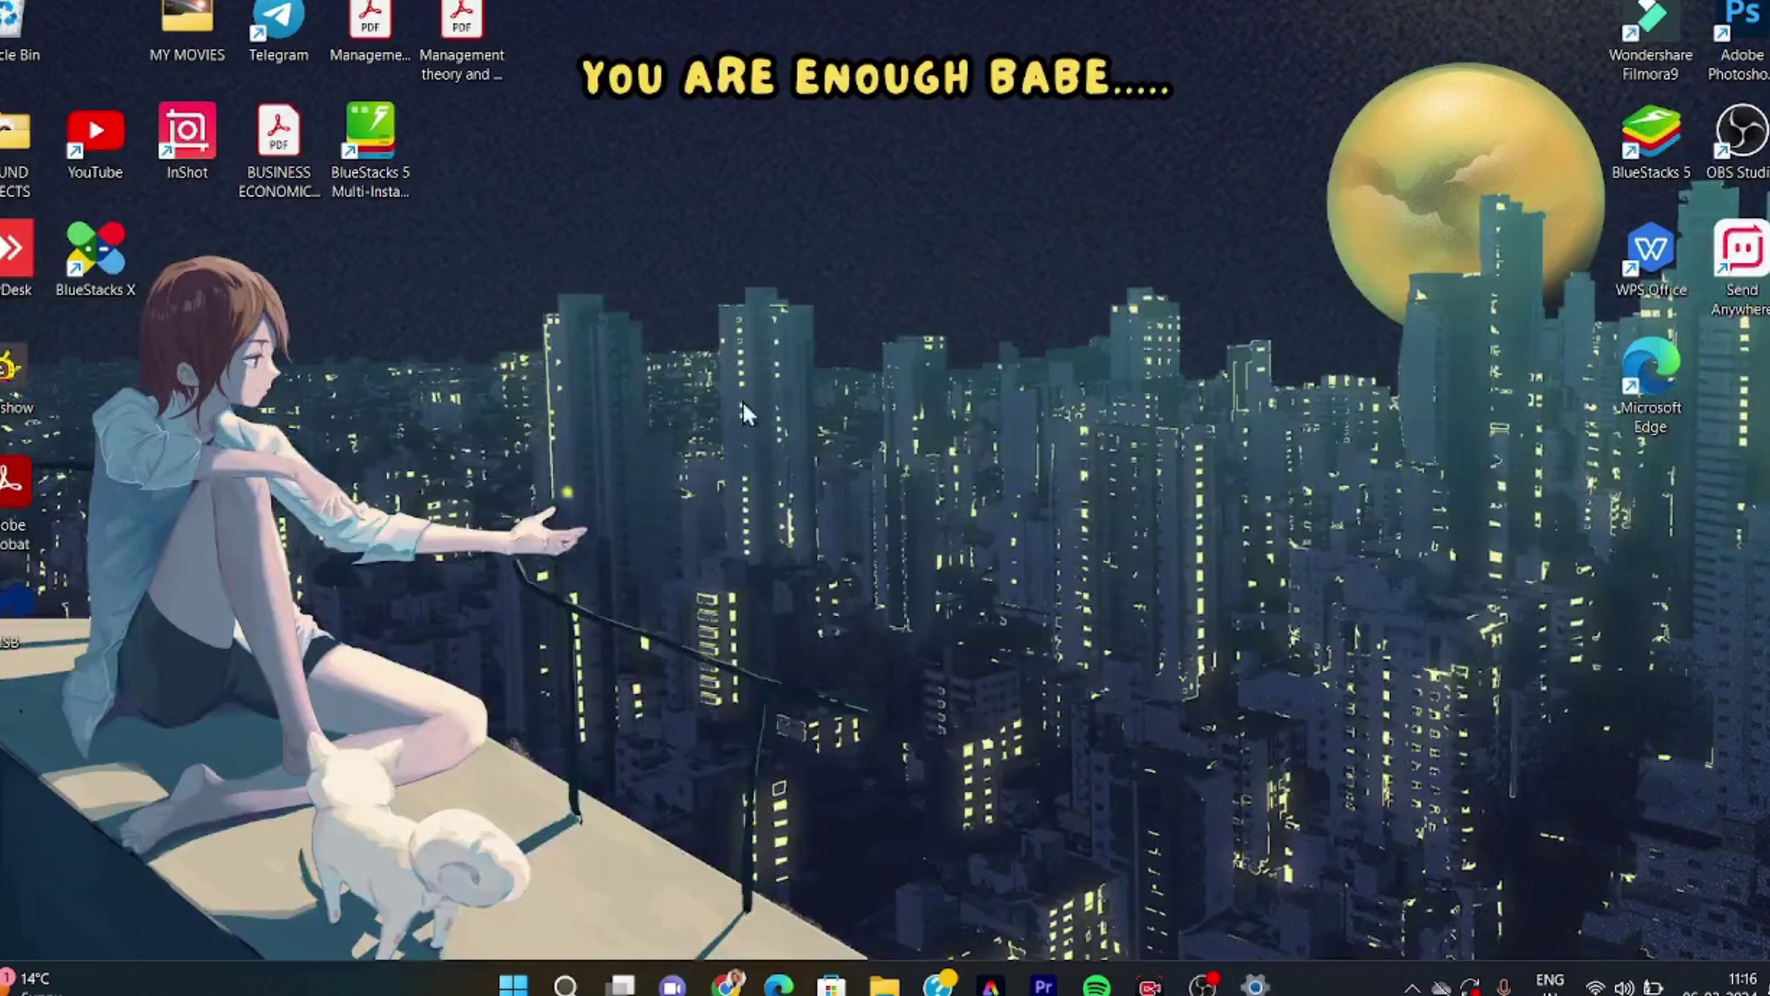
Refresh the desktop three more times.
right_click(1380, 335)
left_click(1539, 441)
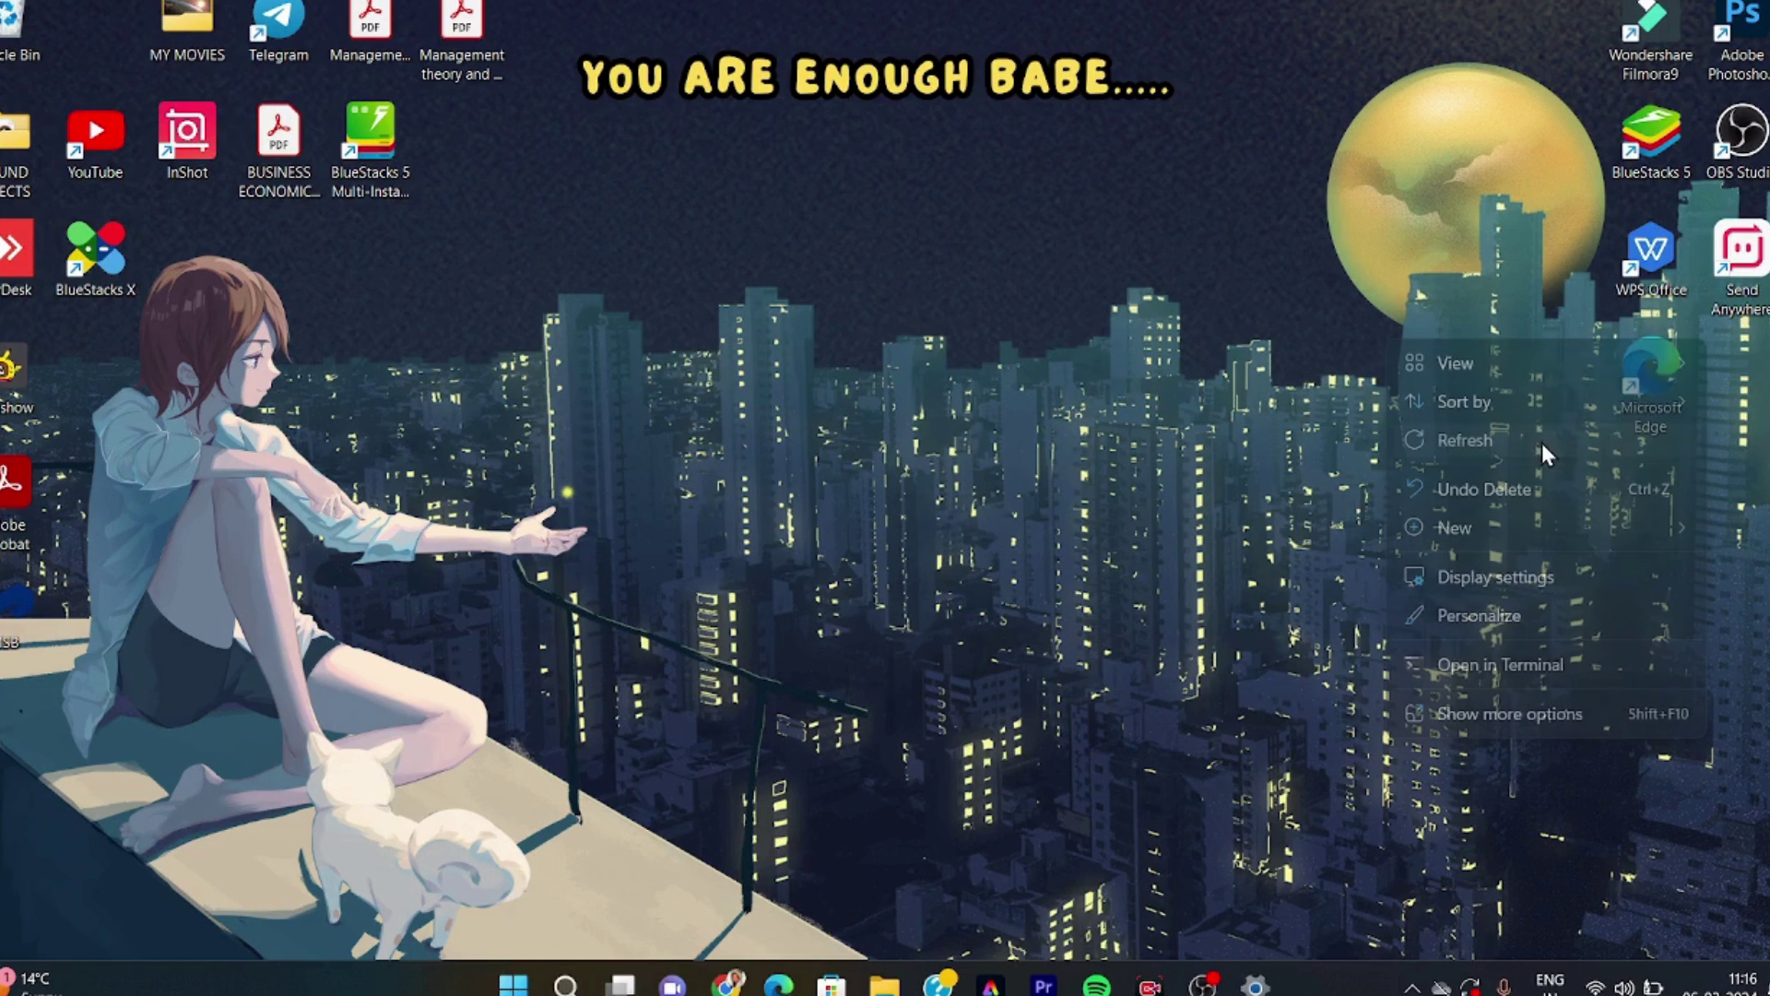
right_click(859, 384)
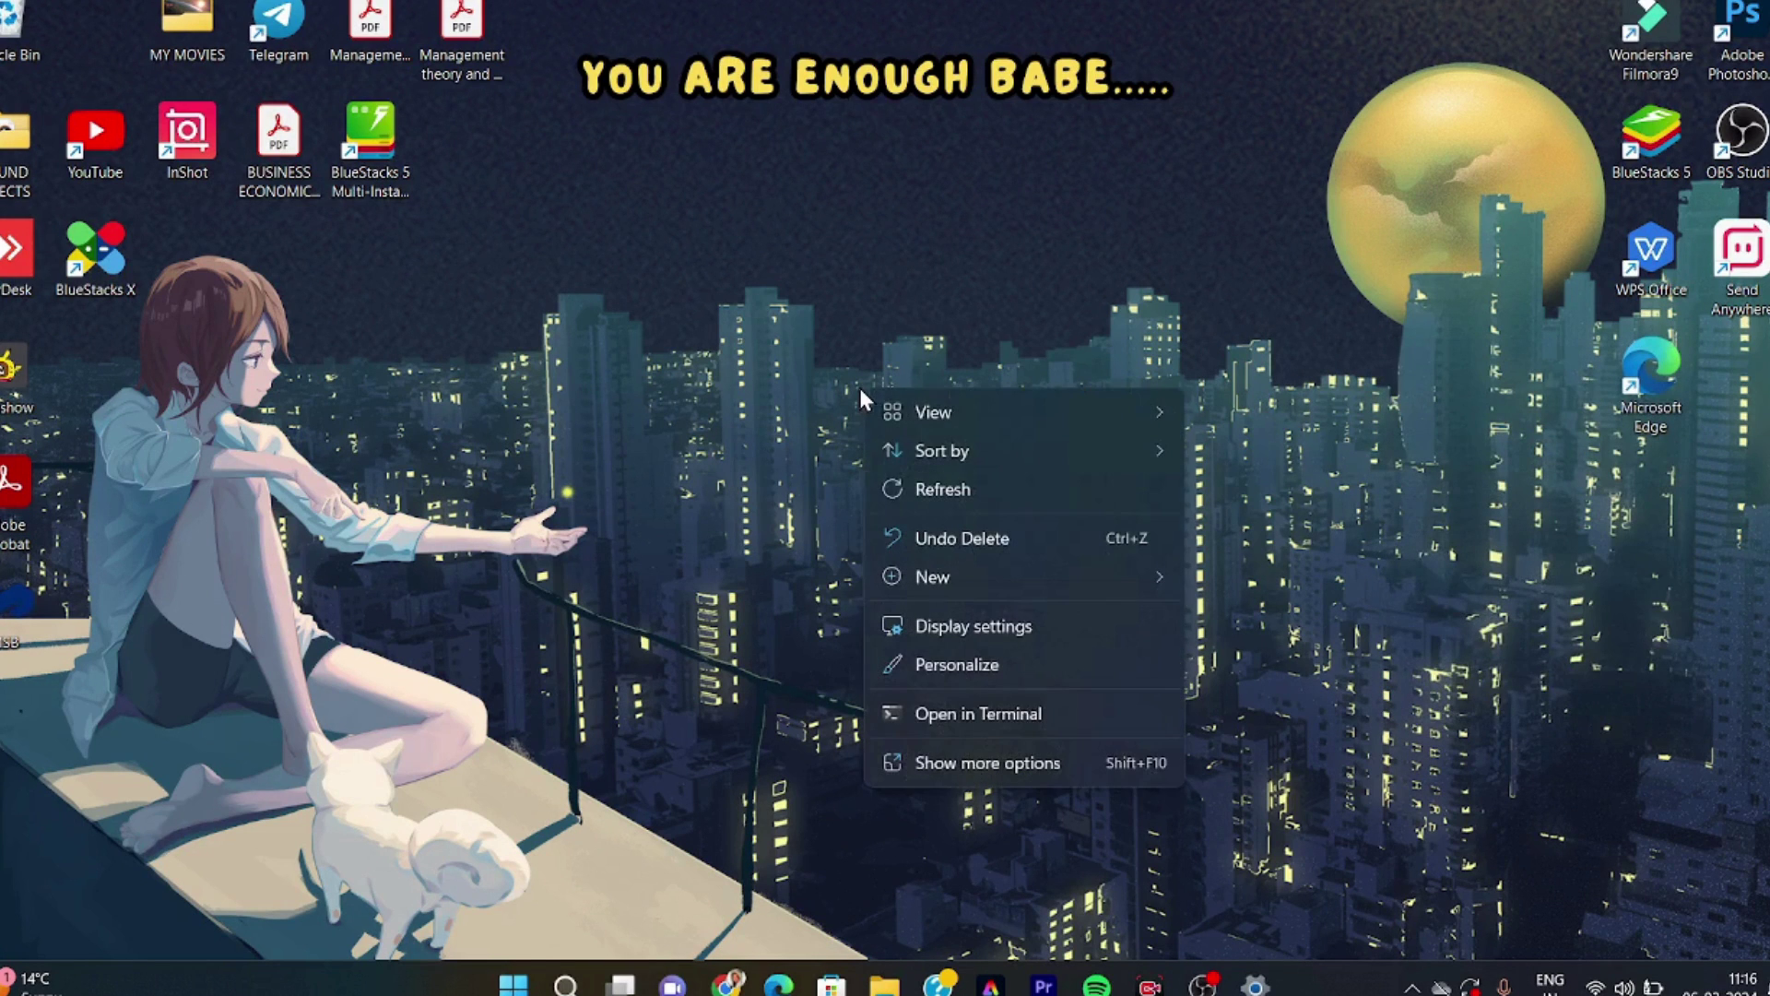
left_click(980, 484)
right_click(762, 179)
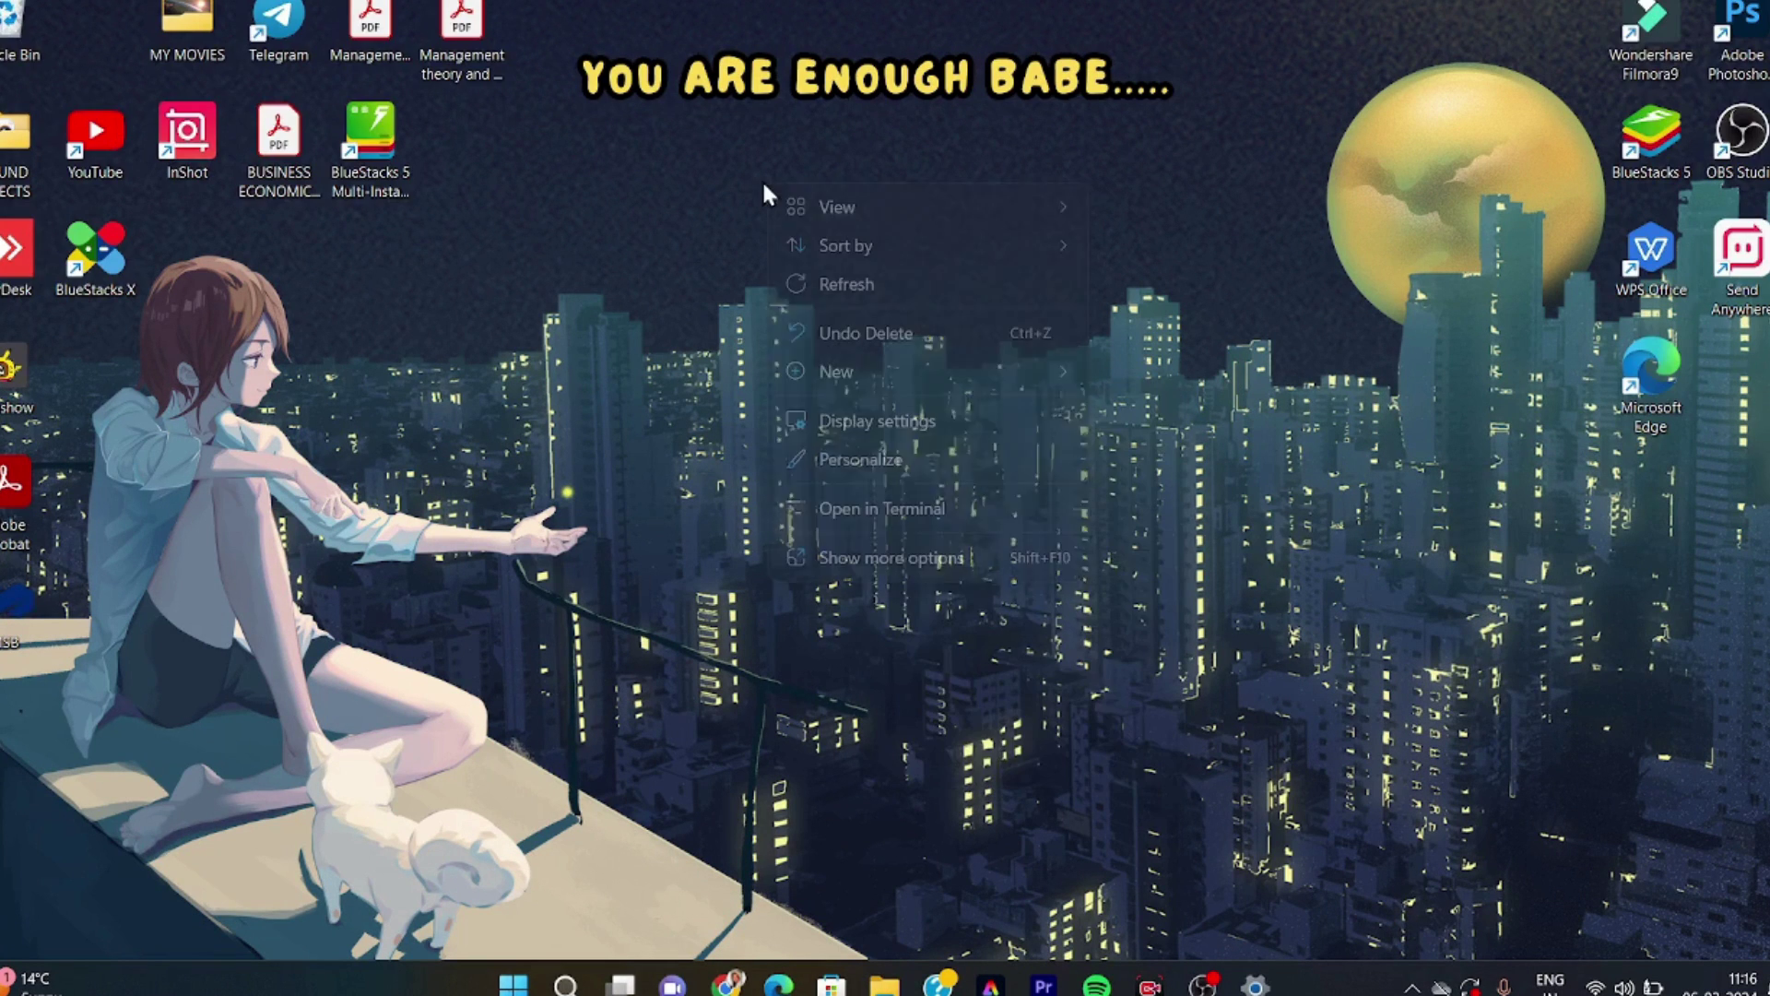
left_click(928, 286)
Switch to the Mettl assessment registration window in Chrome, and from there to the mock test's launch window.
mouse_move(726, 983)
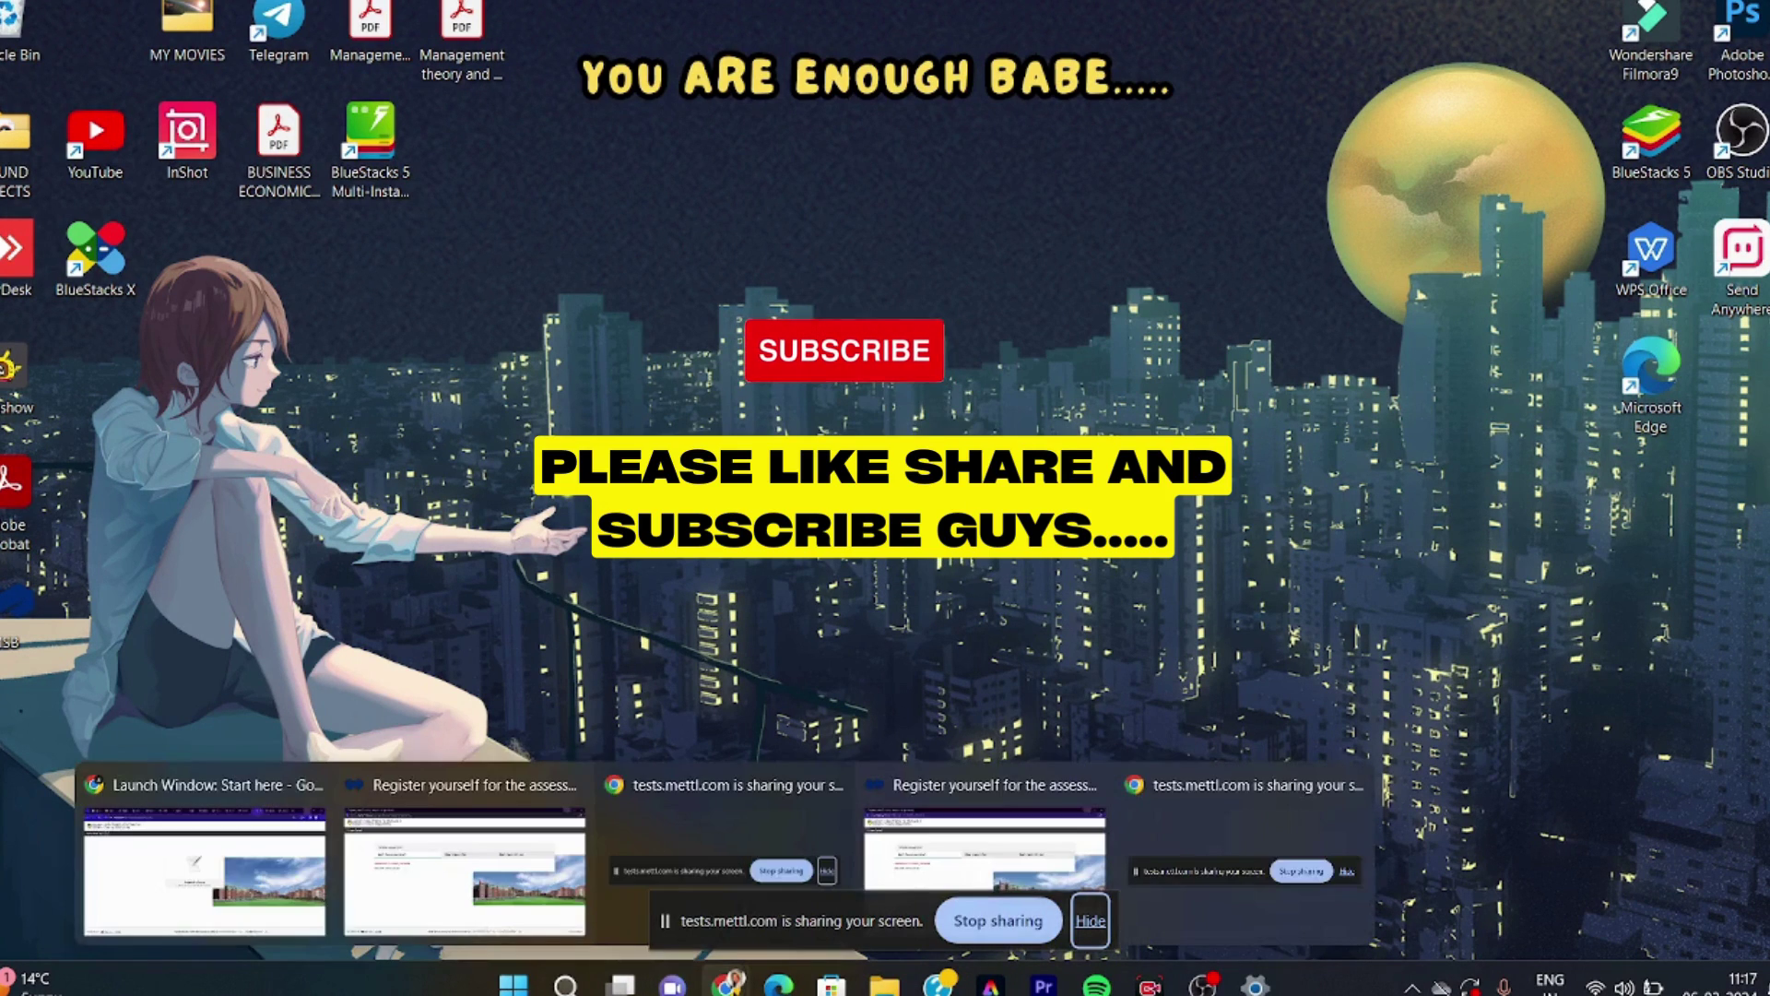
left_click(1065, 853)
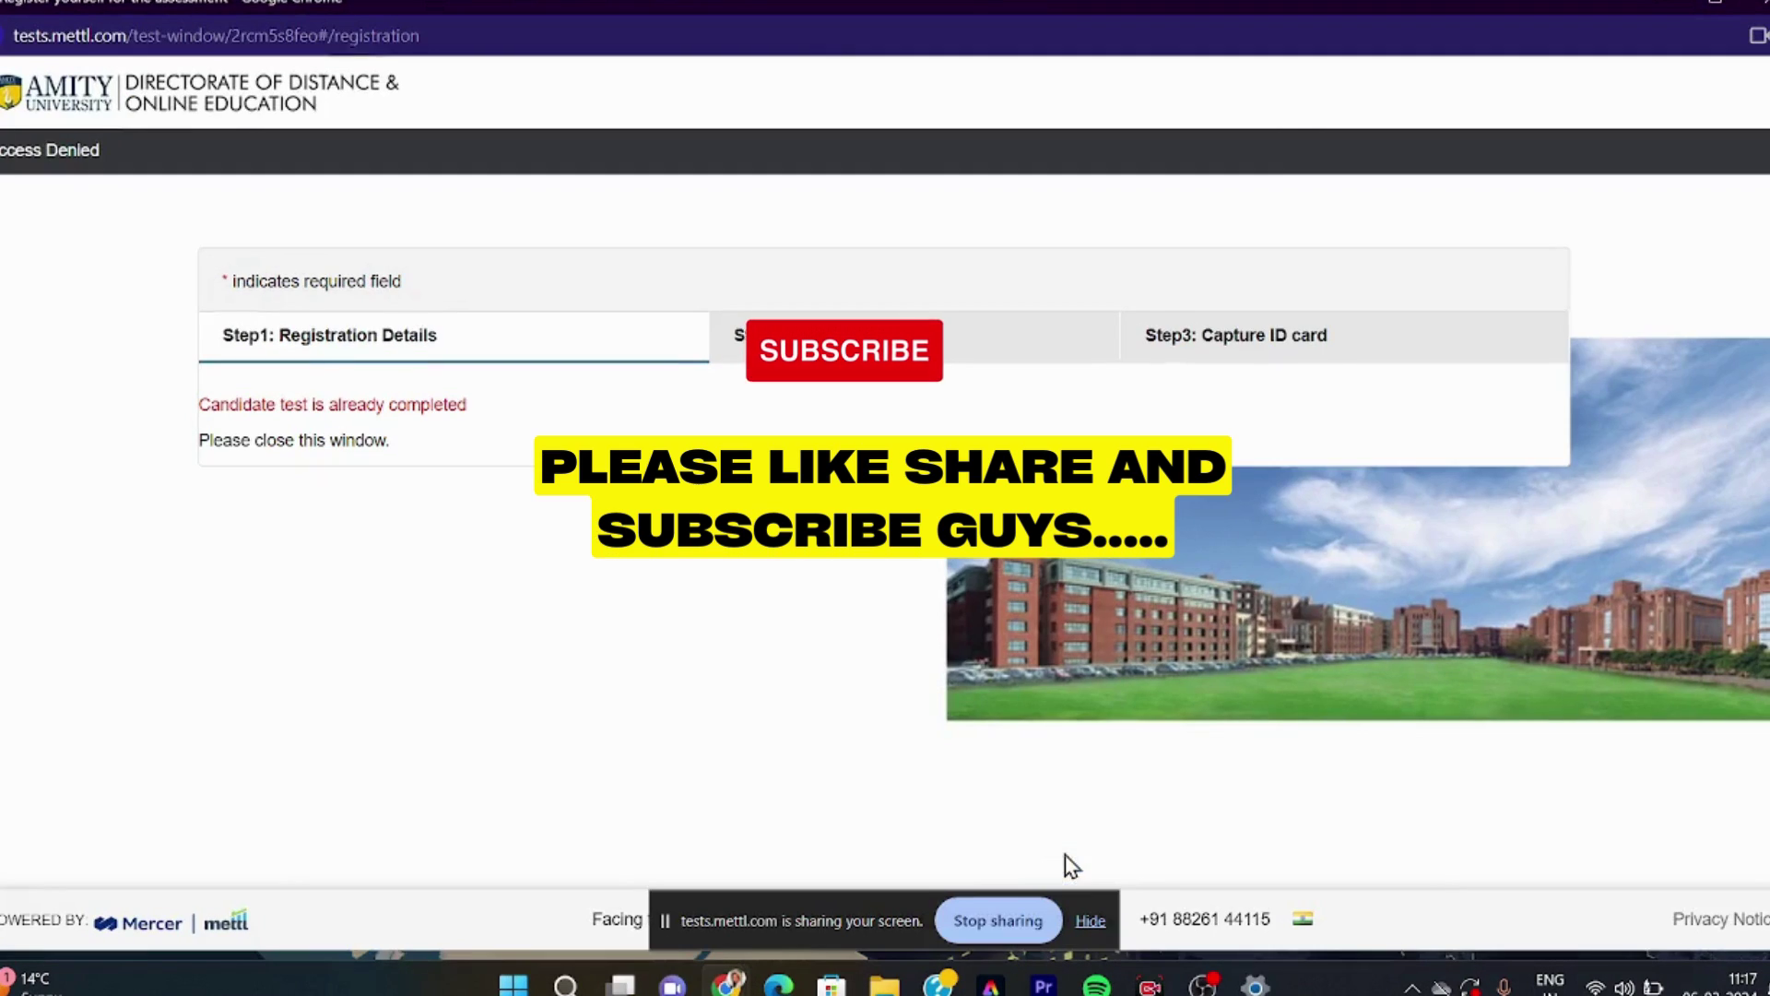
mouse_move(726, 983)
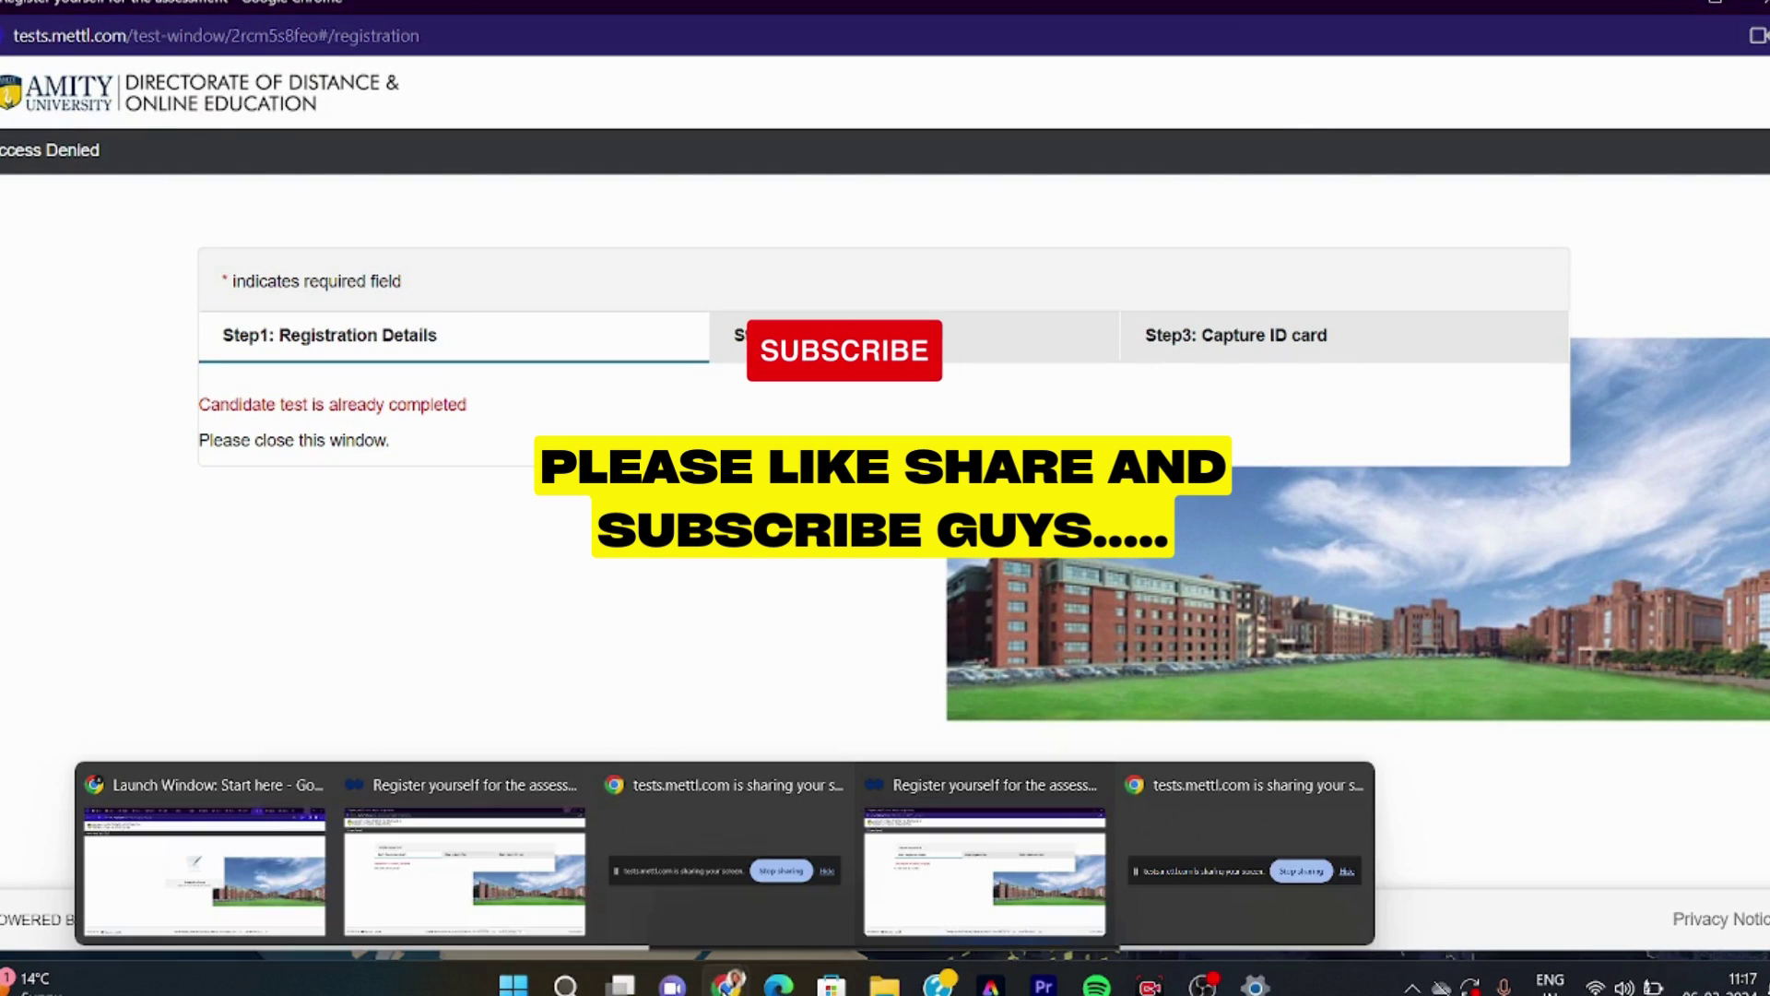
left_click(234, 860)
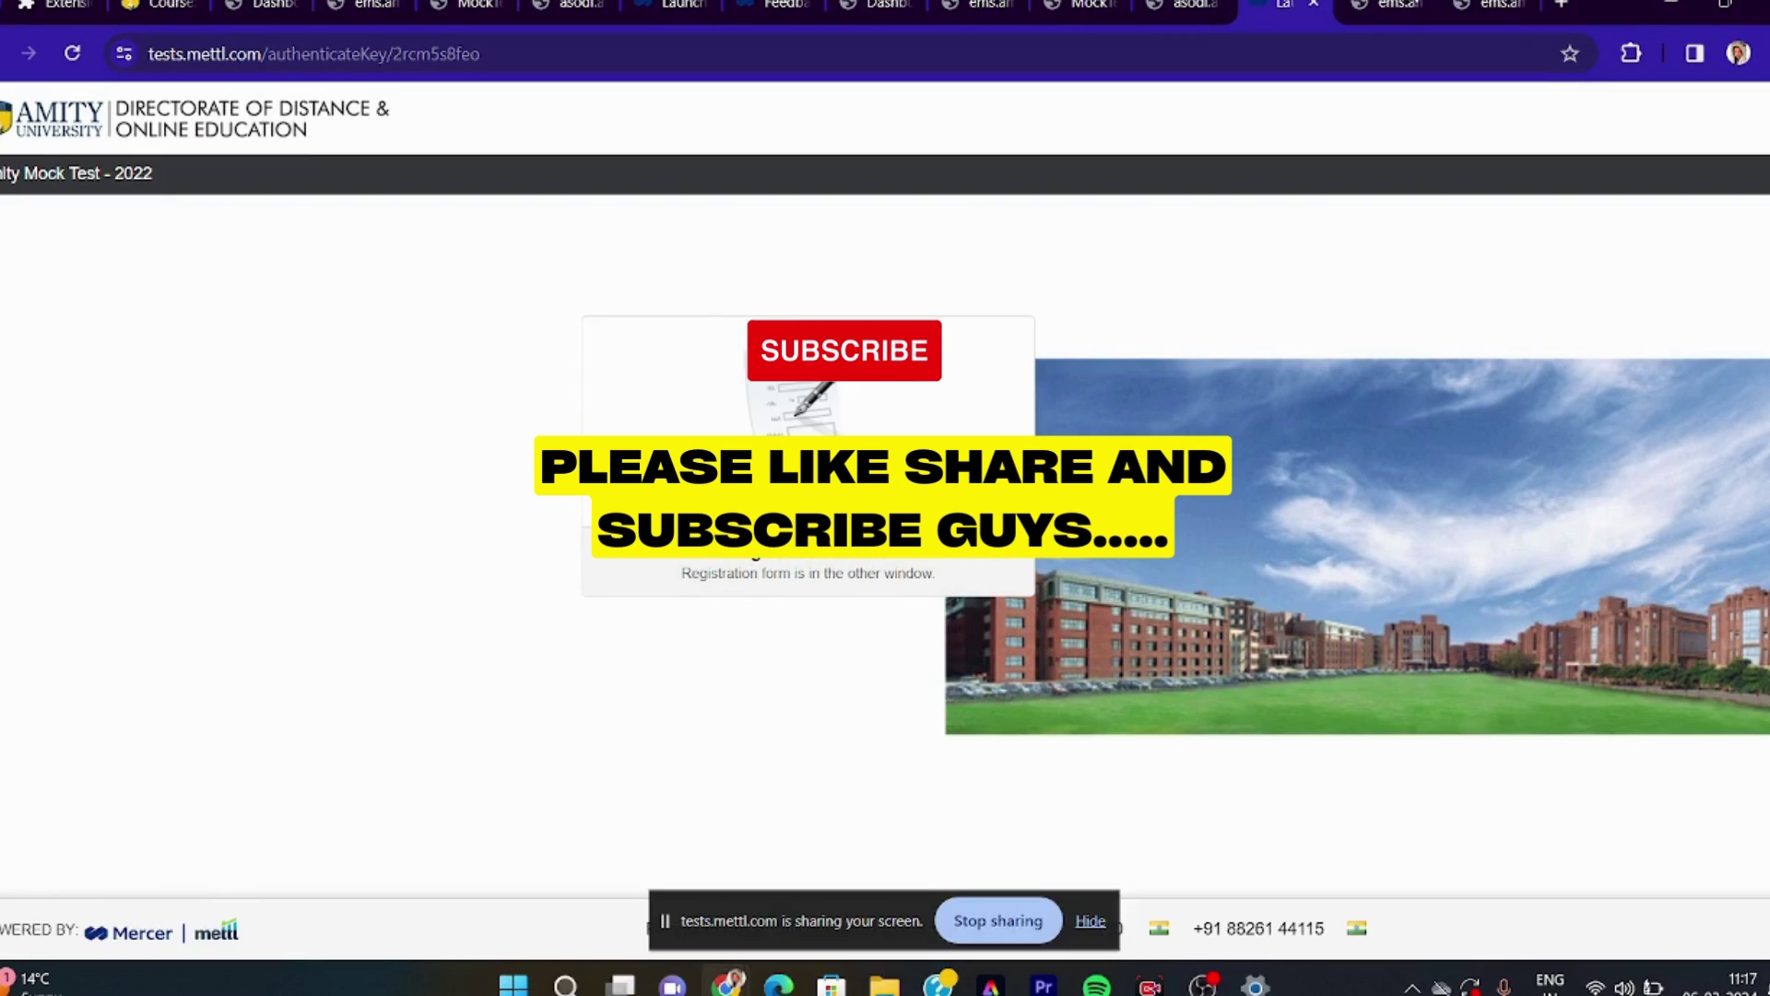